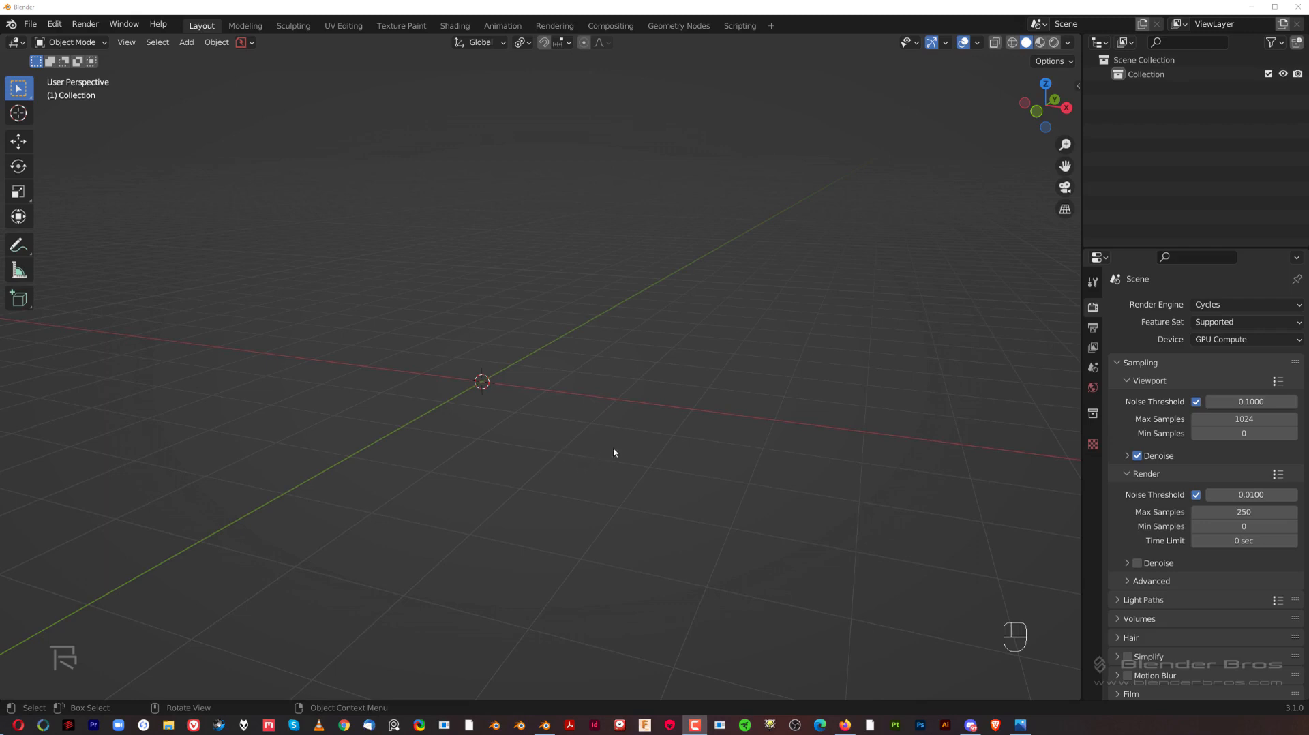
View the PowerSave add-on's product page in the browser, and return to Blender to review the enabled add-ons in the preferences.
{"action": "left_click", "coordinate": [845, 725]}
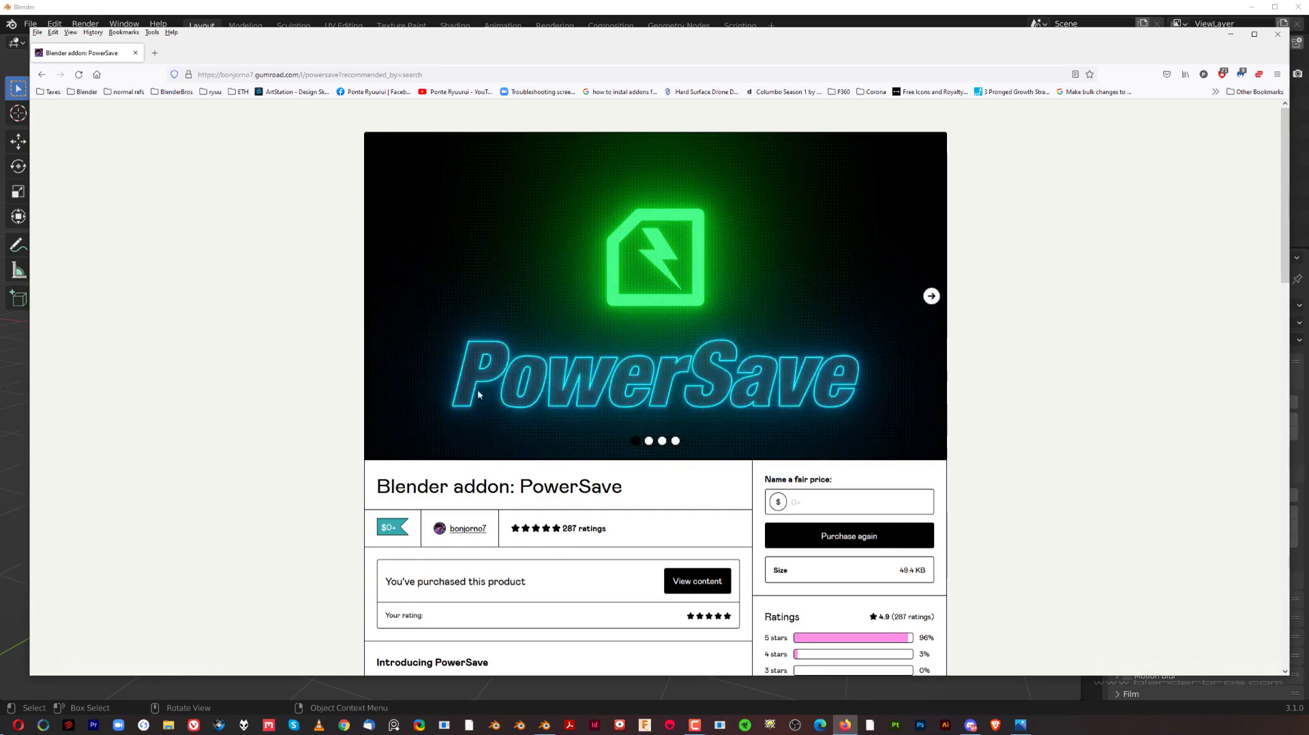
{"action": "key", "text": "alt+Tab"}
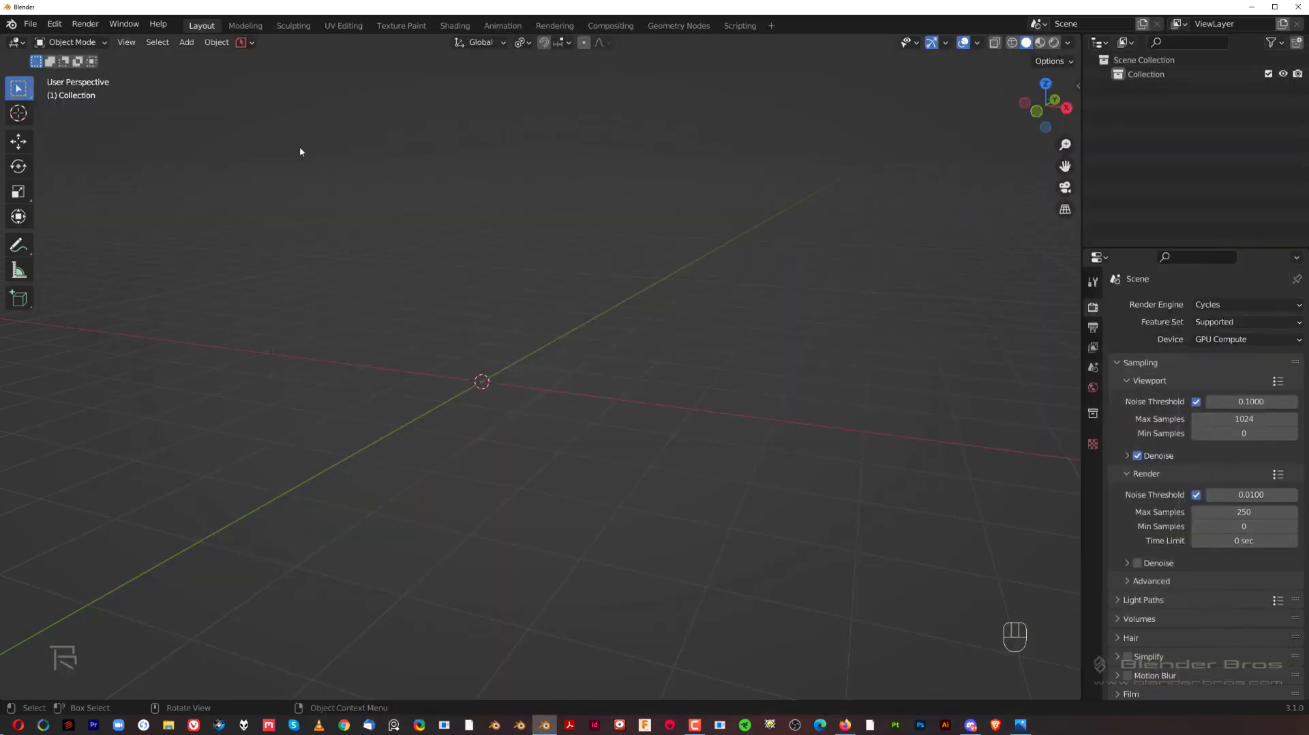
{"action": "left_click", "coordinate": [54, 24]}
{"action": "left_click", "coordinate": [81, 228]}
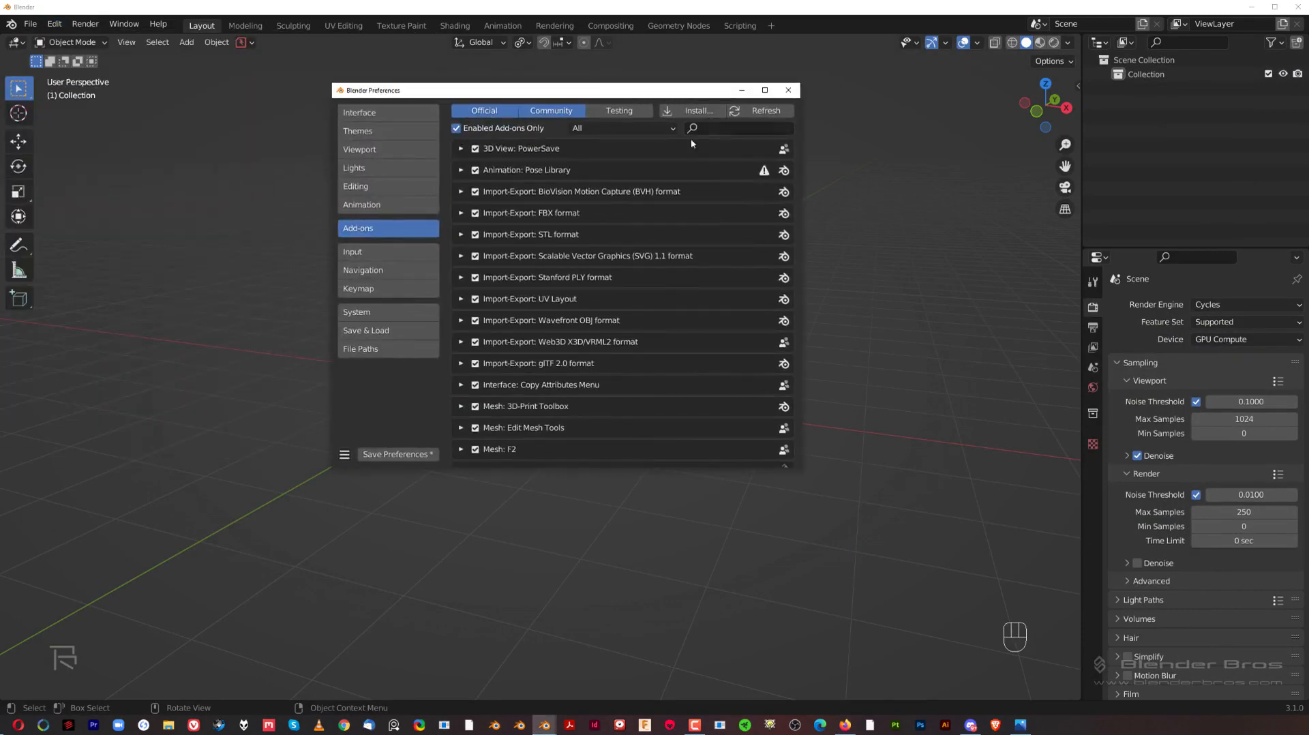
{"action": "scroll", "coordinate": [520, 343], "scroll_direction": "down", "scroll_amount": 6}
{"action": "scroll", "coordinate": [522, 355], "scroll_direction": "up", "scroll_amount": 6}
List all add-ons instead of only the enabled ones, switch Hard Ops 9 on and off again, and close the preferences.
{"action": "left_click", "coordinate": [456, 128]}
{"action": "left_click", "coordinate": [477, 192]}
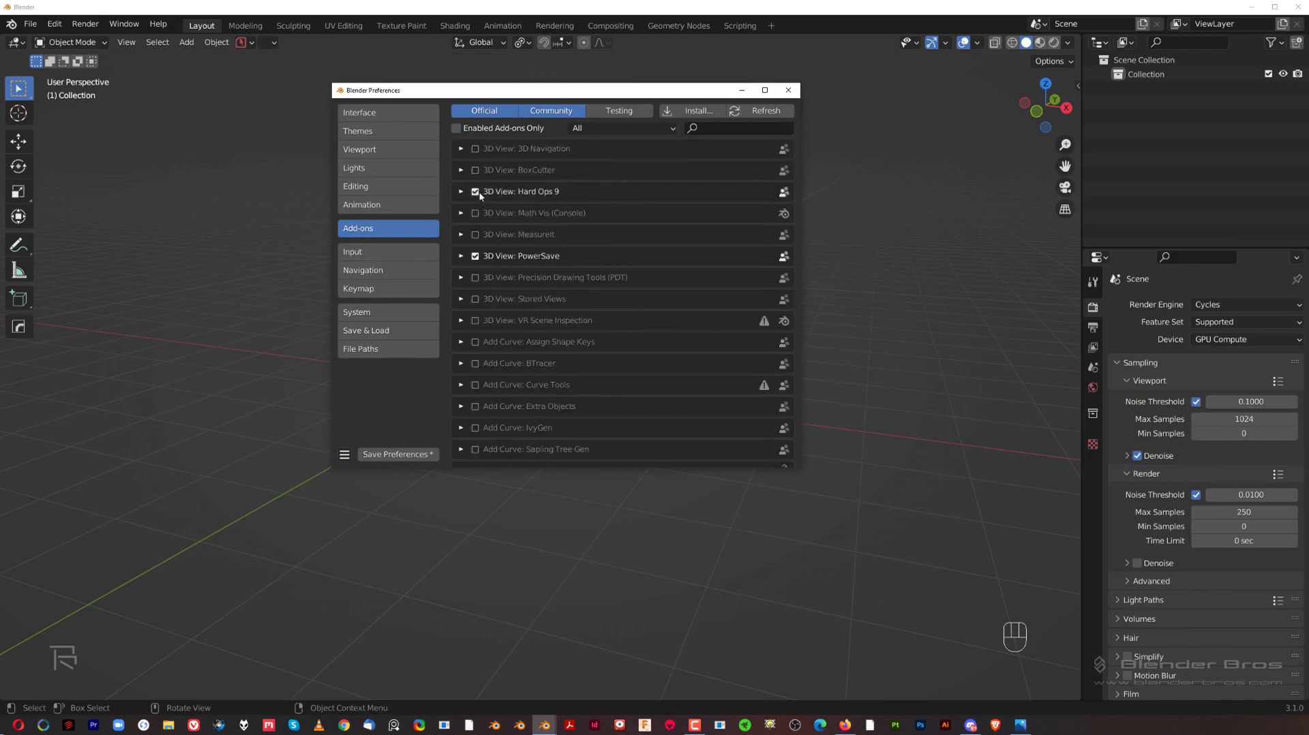
{"action": "left_click", "coordinate": [476, 193]}
{"action": "left_click", "coordinate": [395, 454]}
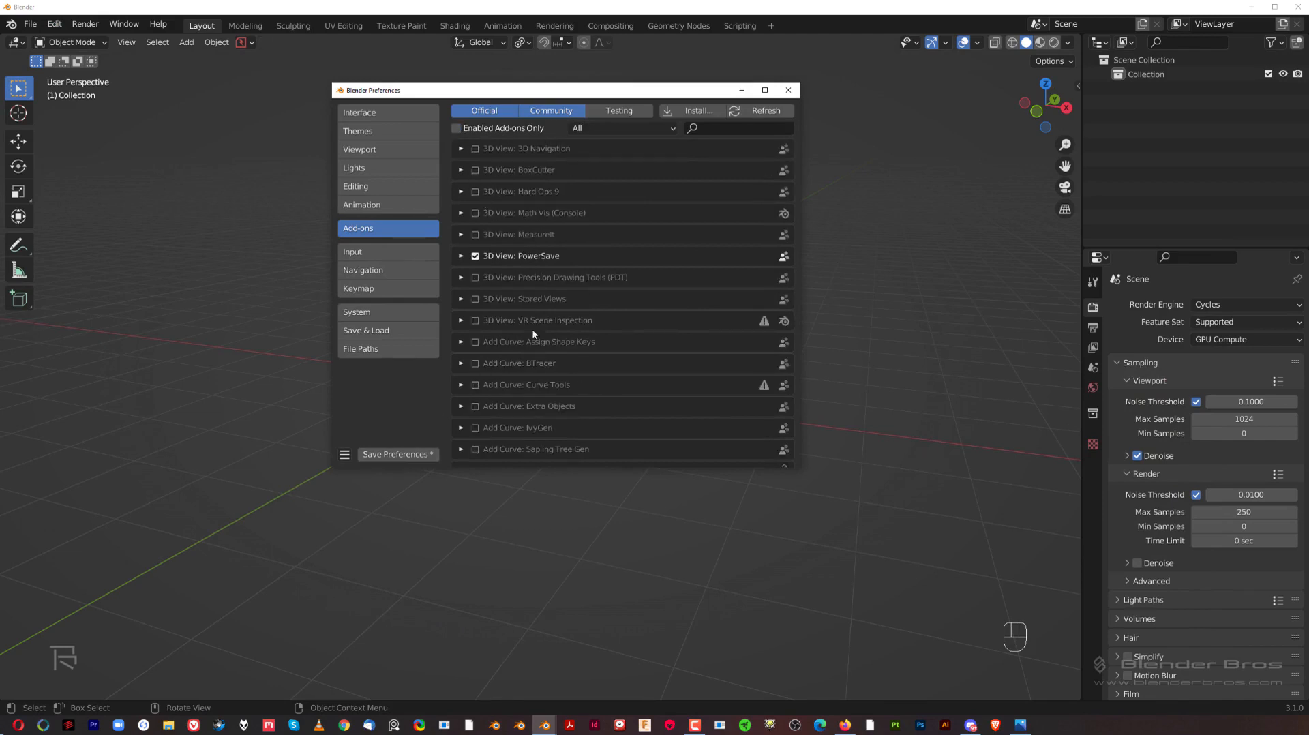
{"action": "left_click", "coordinate": [788, 90]}
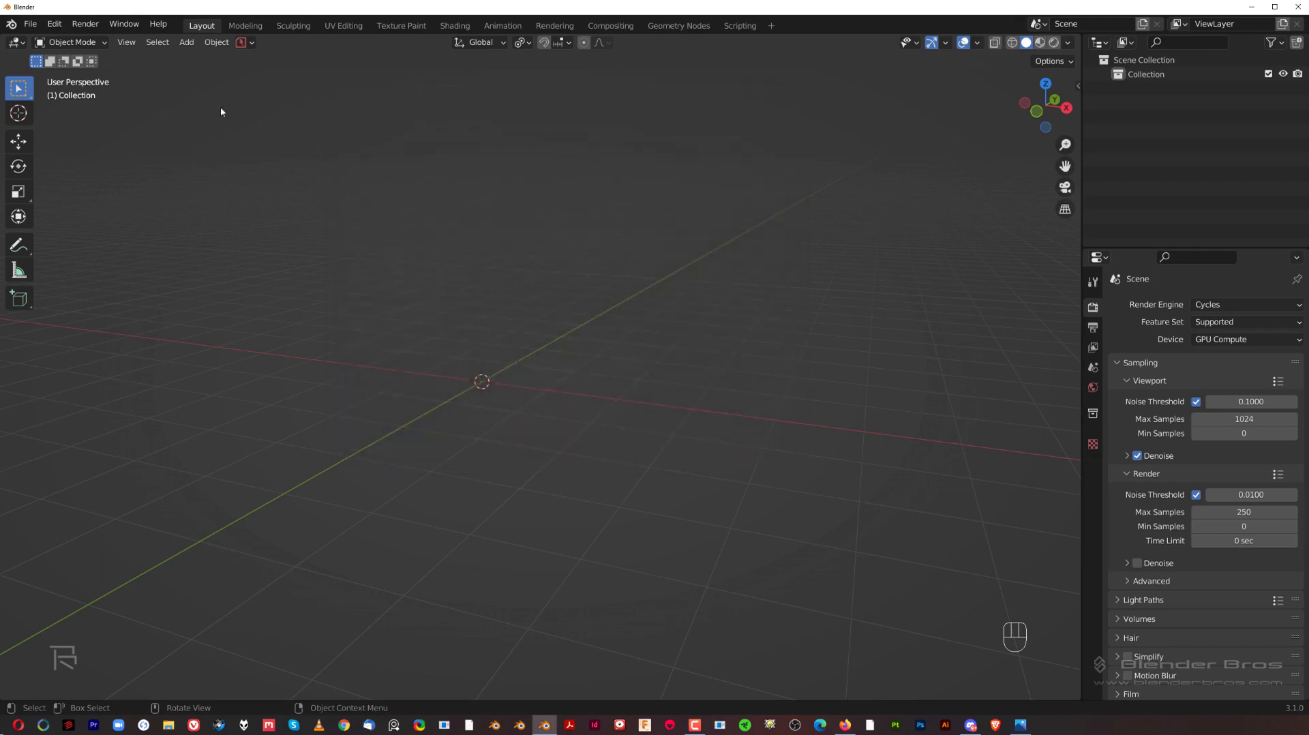
In the PowerSave options, keep Use Autosave enabled and choose Autosave Suffix as the autosave format.
{"action": "left_click", "coordinate": [251, 43]}
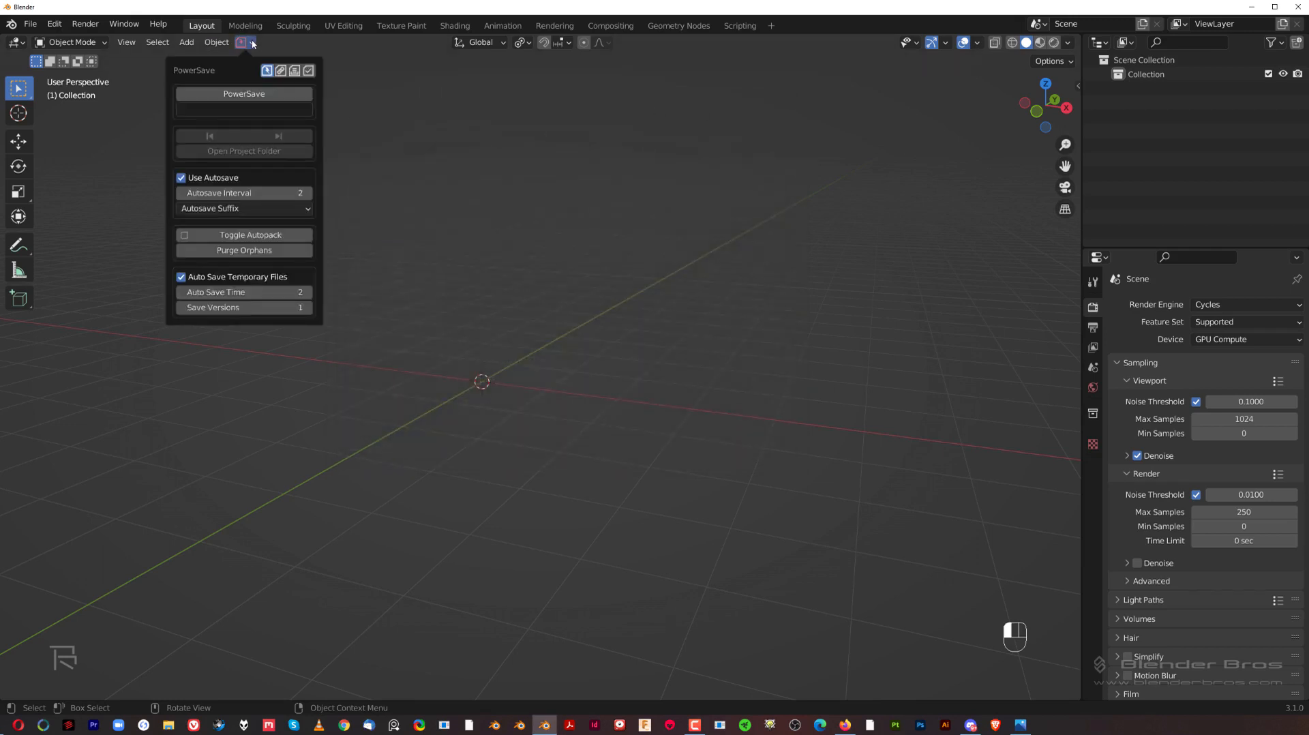
{"action": "left_click", "coordinate": [181, 178]}
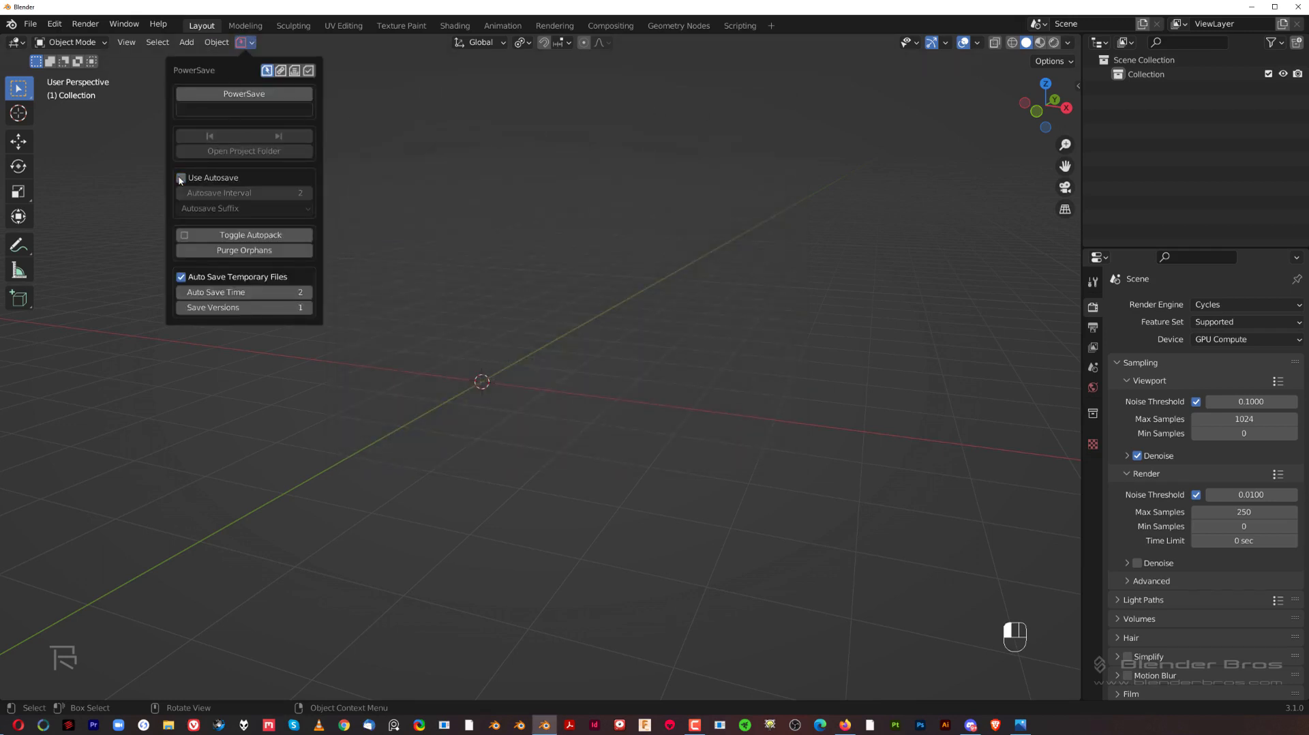
{"action": "left_click", "coordinate": [227, 208]}
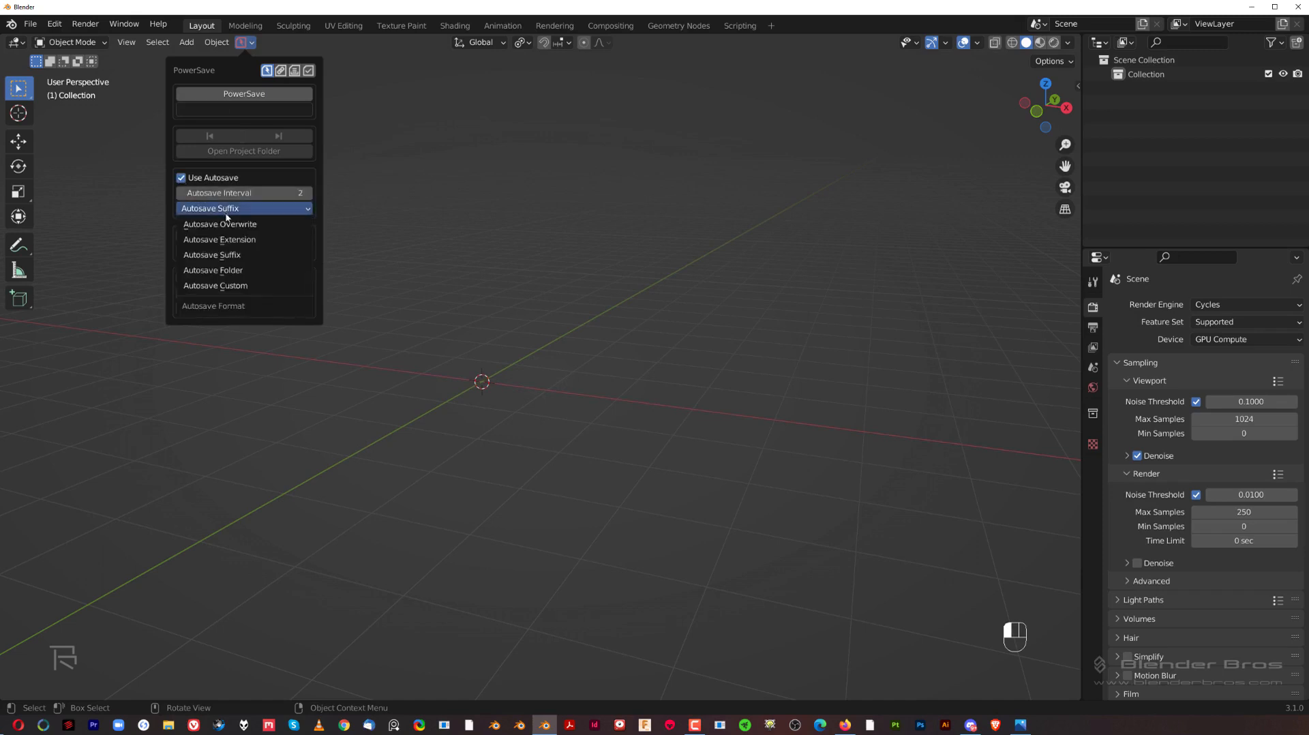
{"action": "left_click", "coordinate": [241, 255]}
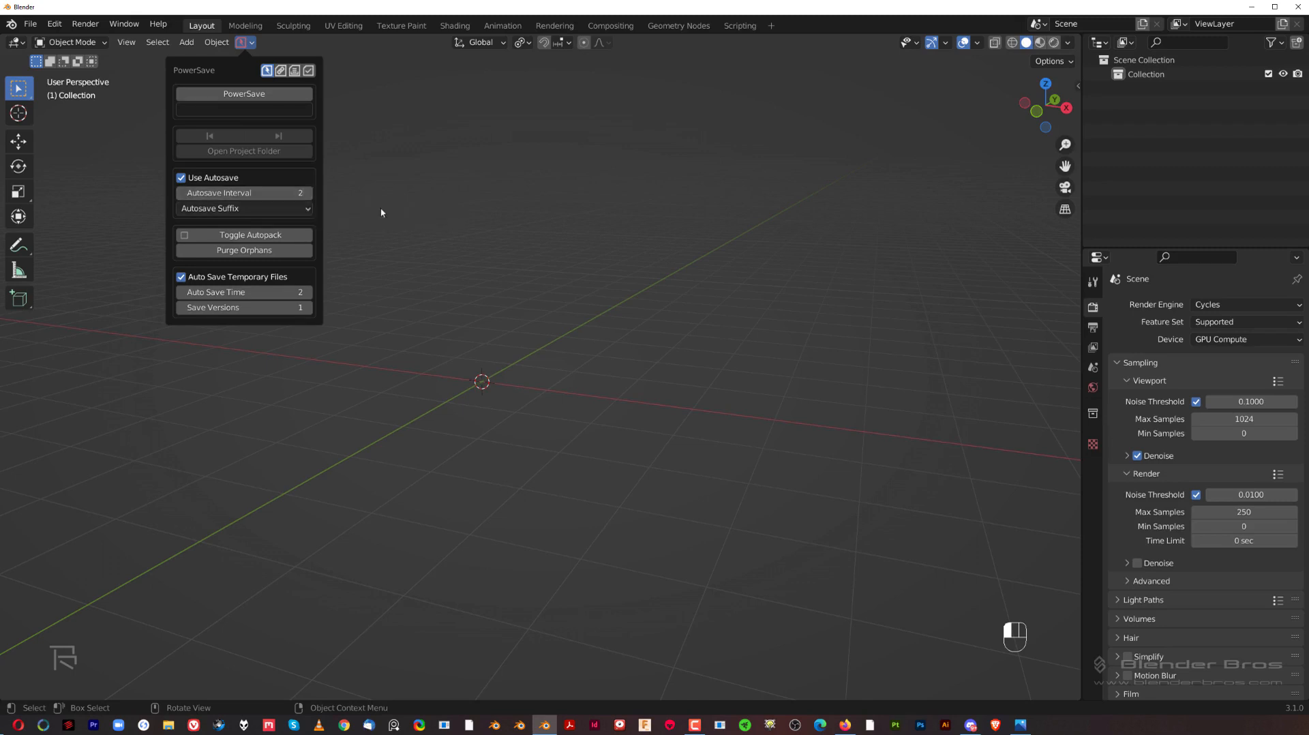
Add a cube mesh to the empty scene.
{"action": "key", "text": "shift+a"}
{"action": "mouse_move", "coordinate": [564, 295]}
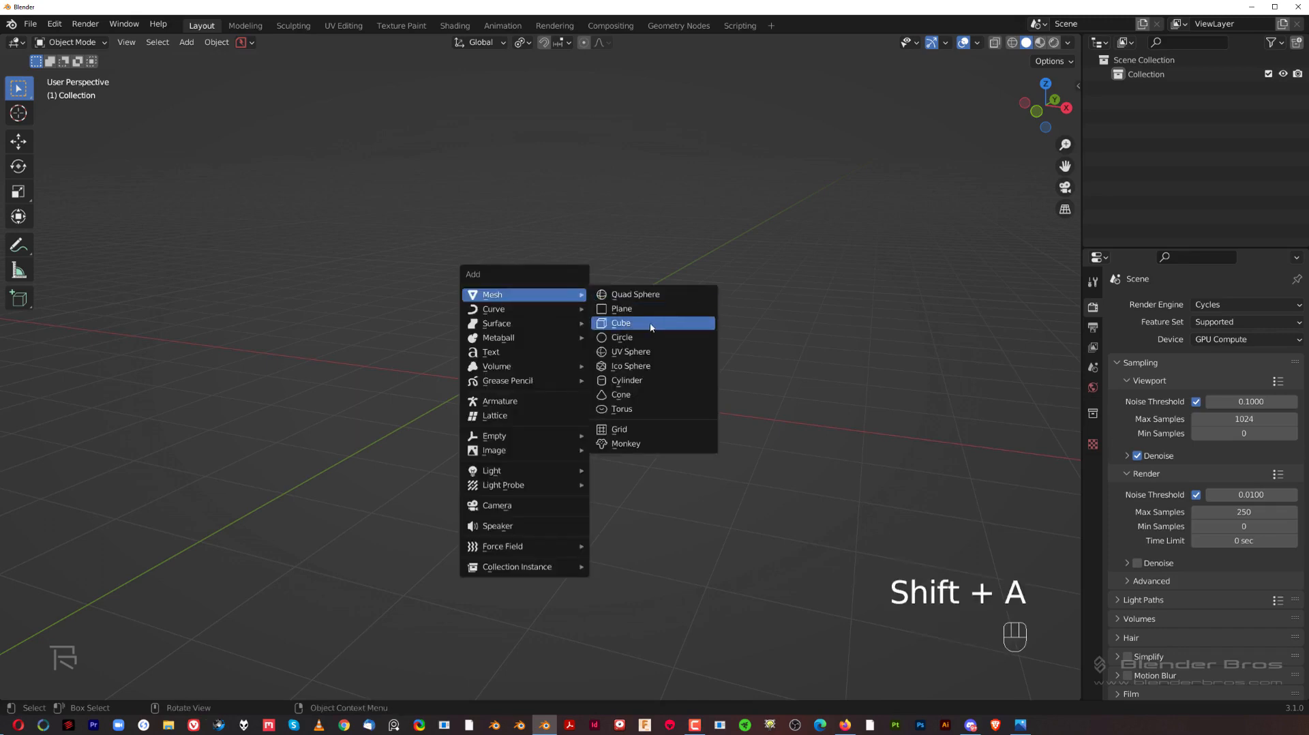
{"action": "left_click", "coordinate": [617, 323]}
Save the scene as device_1.blend in the Course Files folder.
{"action": "left_click", "coordinate": [30, 23]}
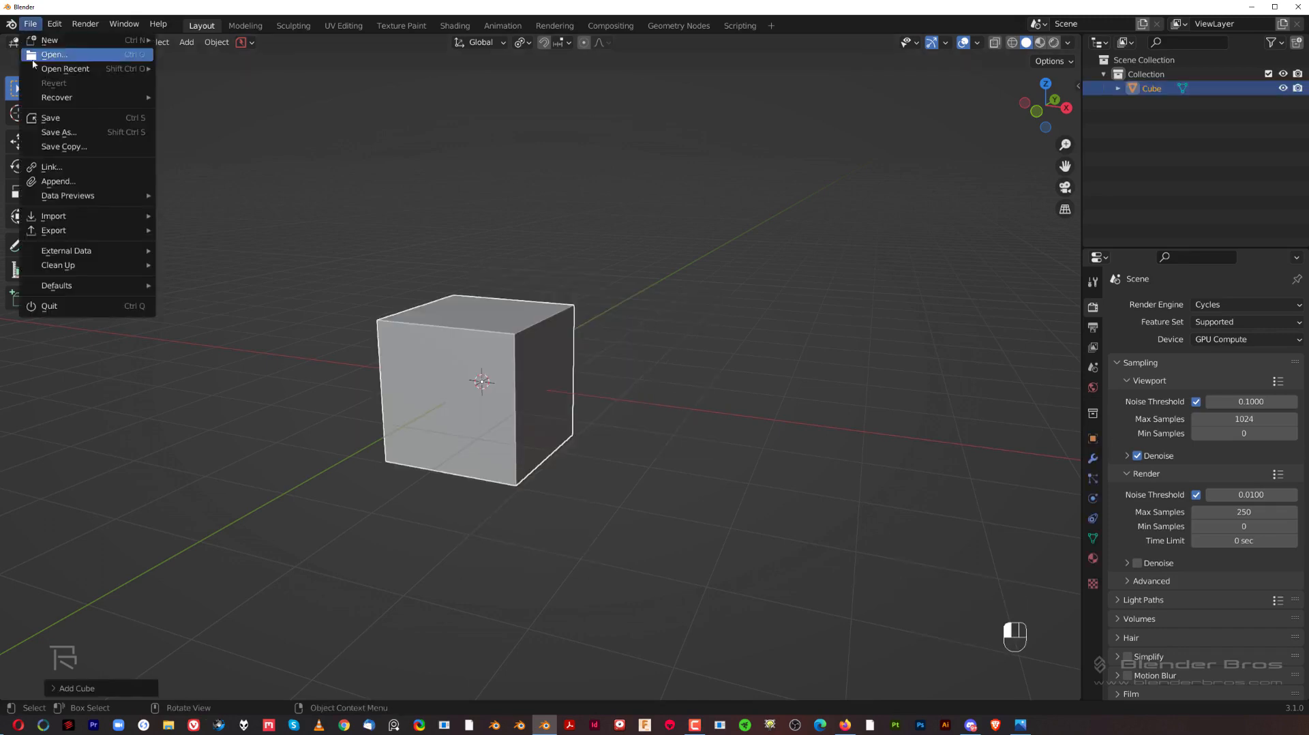
{"action": "left_click", "coordinate": [59, 132]}
{"action": "left_click", "coordinate": [503, 526]}
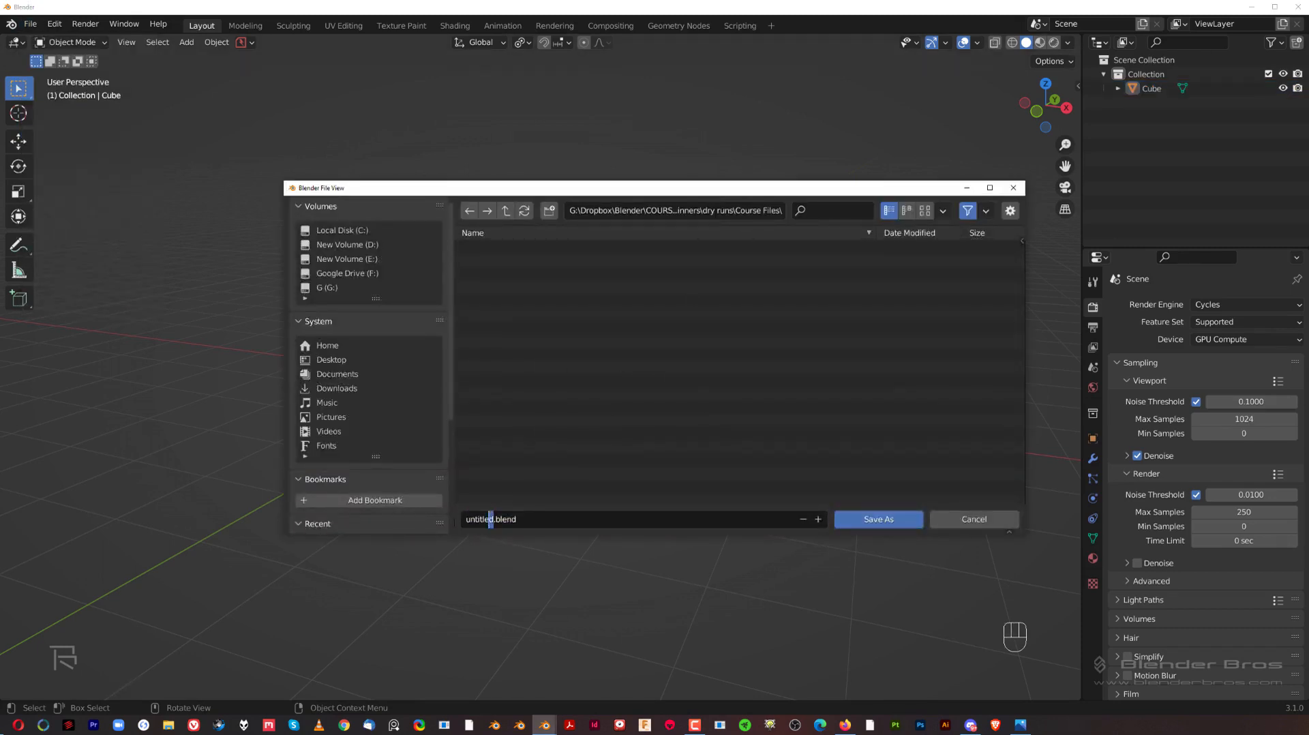
{"action": "type", "text": "1"}
{"action": "key", "text": "Left"}
{"action": "type", "text": "device_"}
{"action": "left_click", "coordinate": [878, 518]}
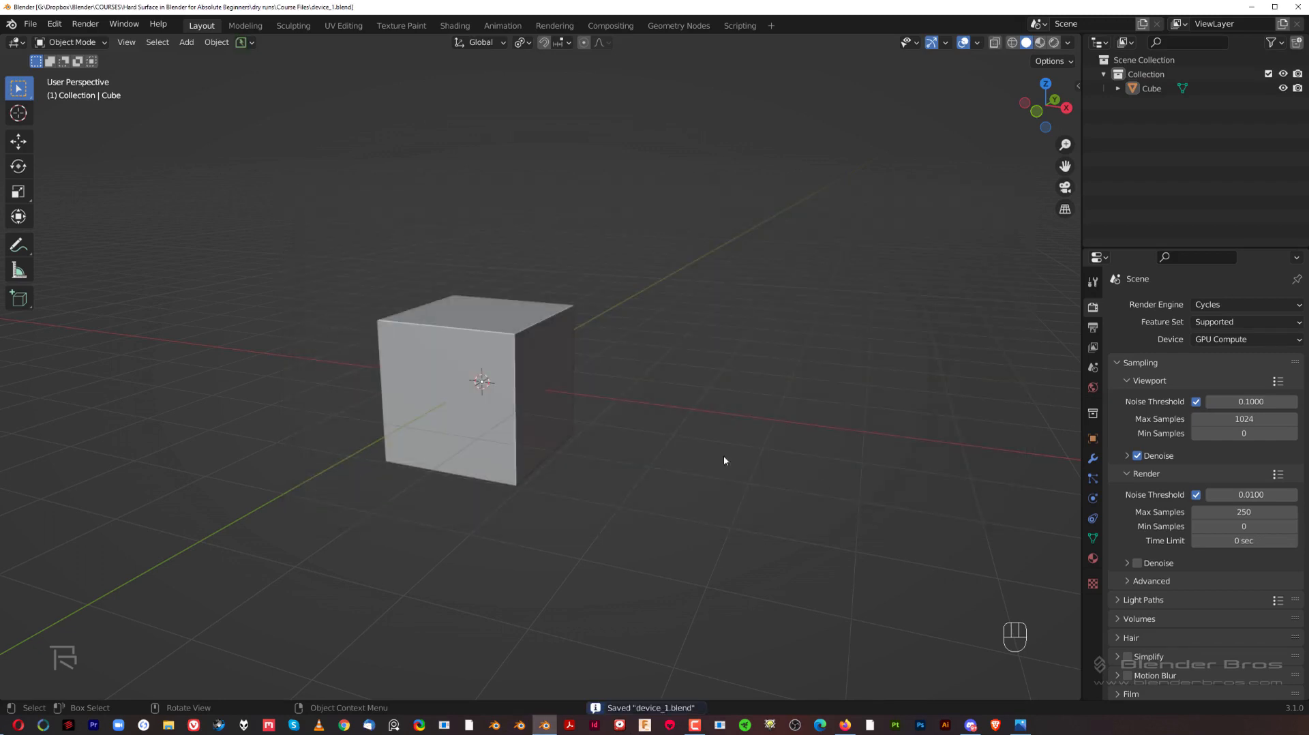
Save an incremental version of the file with PowerSave, and check the saved versions in the project folder.
{"action": "left_click", "coordinate": [253, 42]}
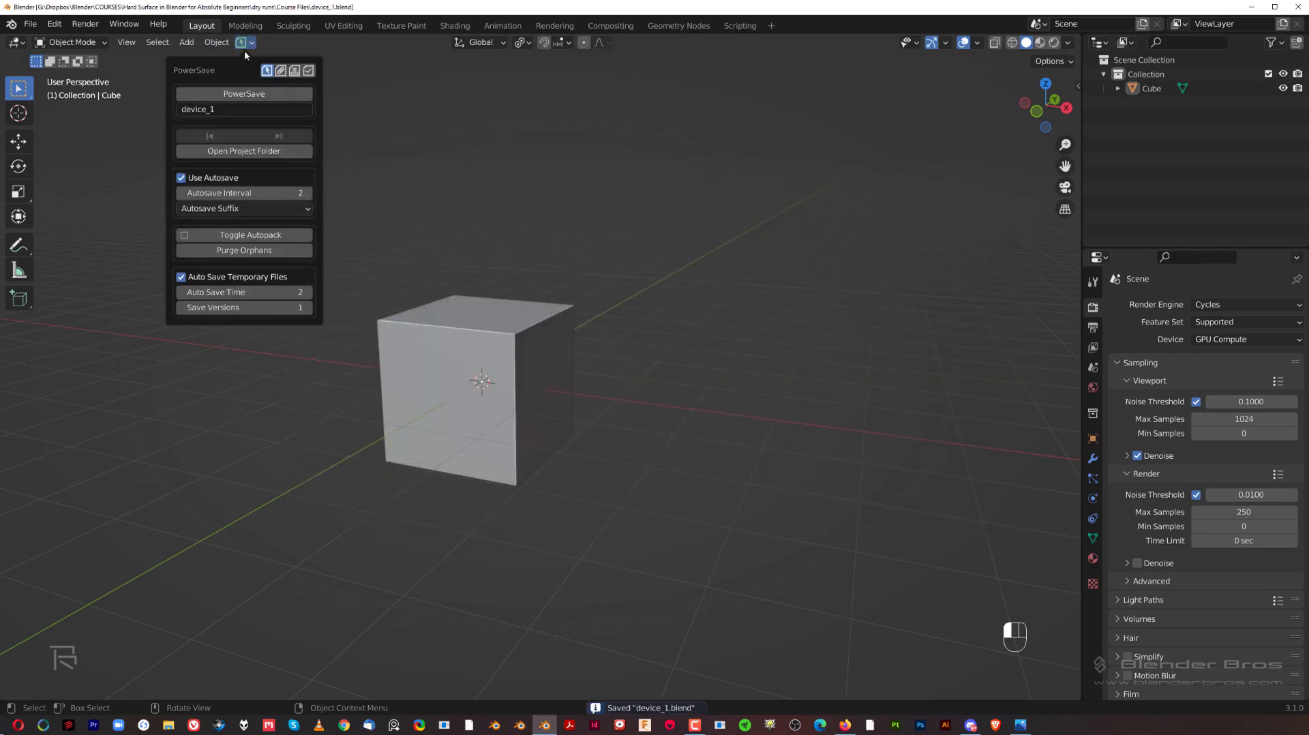
{"action": "left_click", "coordinate": [244, 93]}
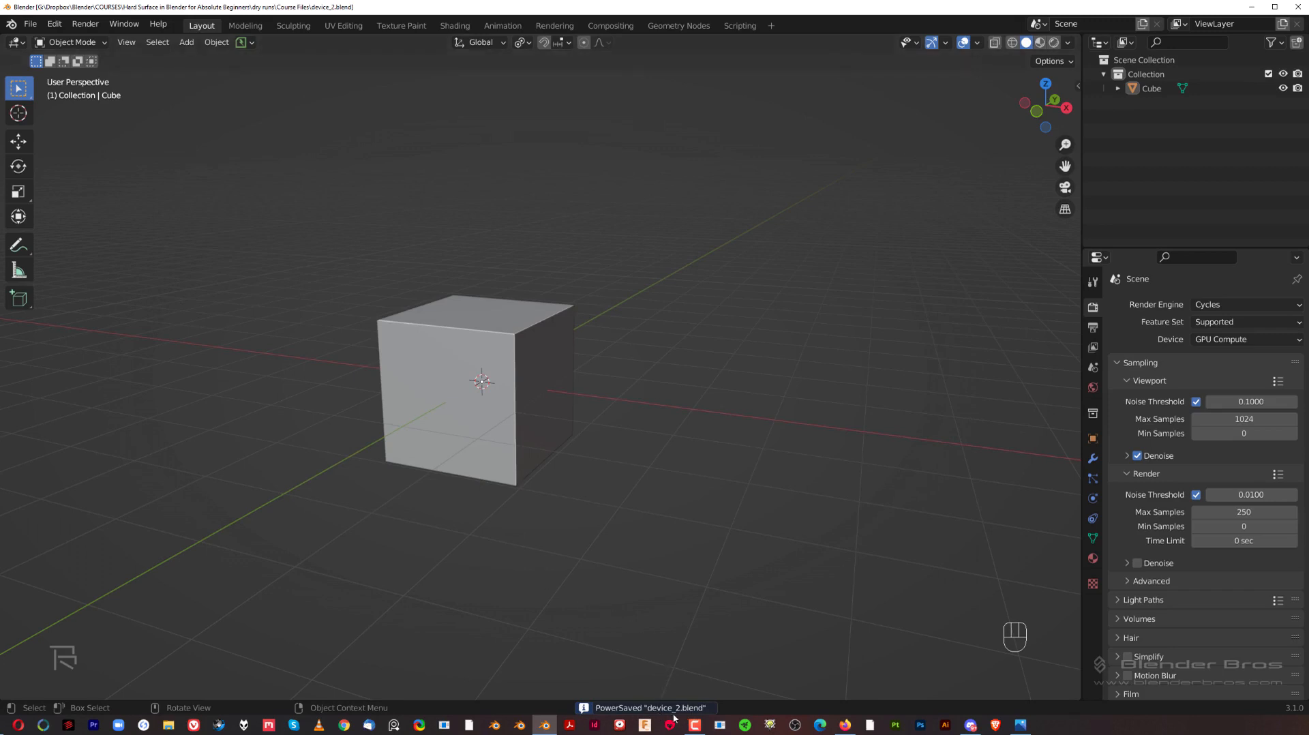
{"action": "key", "text": "alt+Tab"}
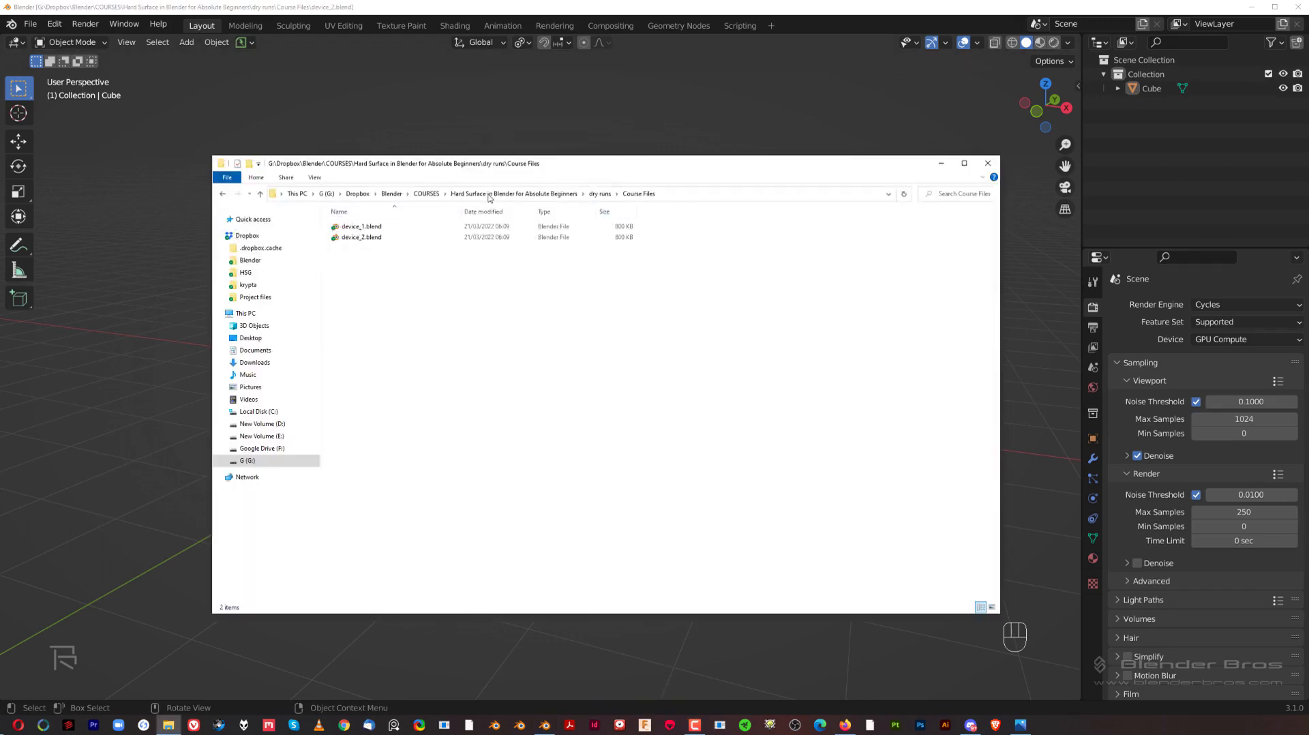
{"action": "mouse_move", "coordinate": [522, 164]}
{"action": "left_mouse_down"}
{"action": "mouse_move", "coordinate": [542, 160]}
{"action": "mouse_move", "coordinate": [512, 165]}
{"action": "left_mouse_up"}
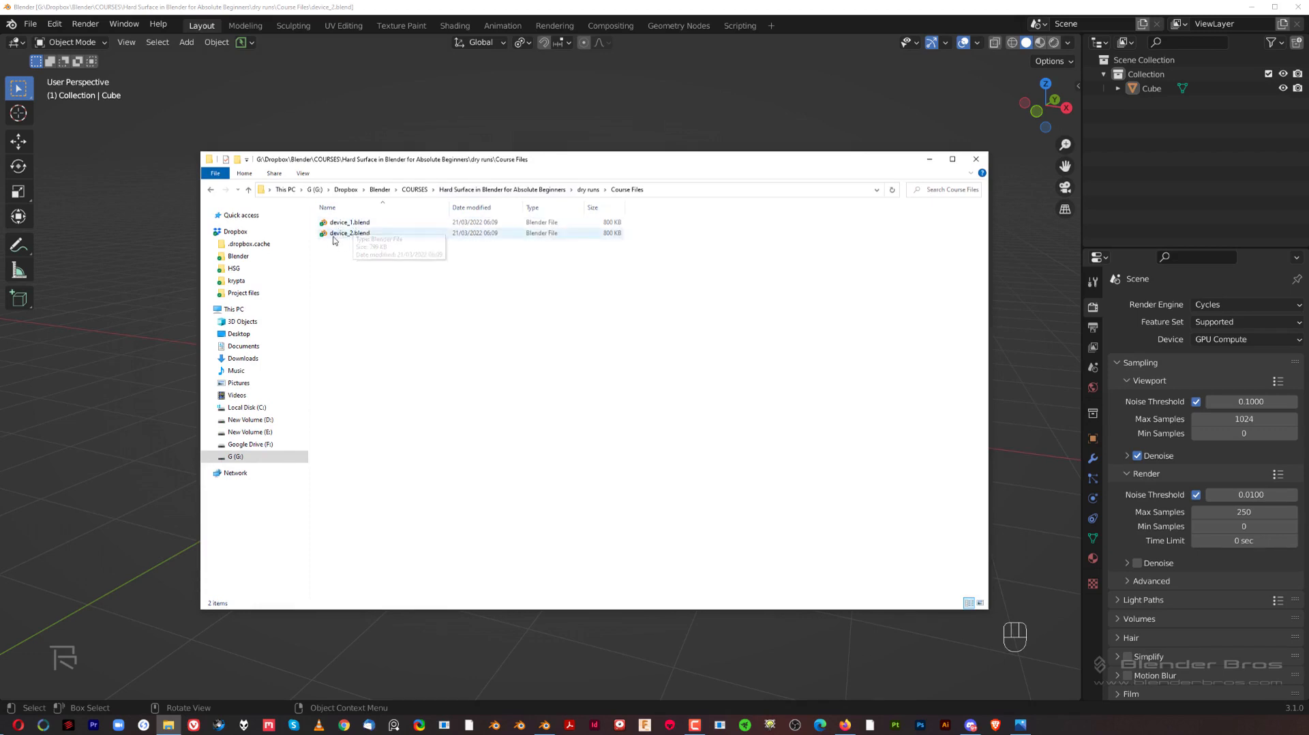
{"action": "left_click", "coordinate": [350, 233]}
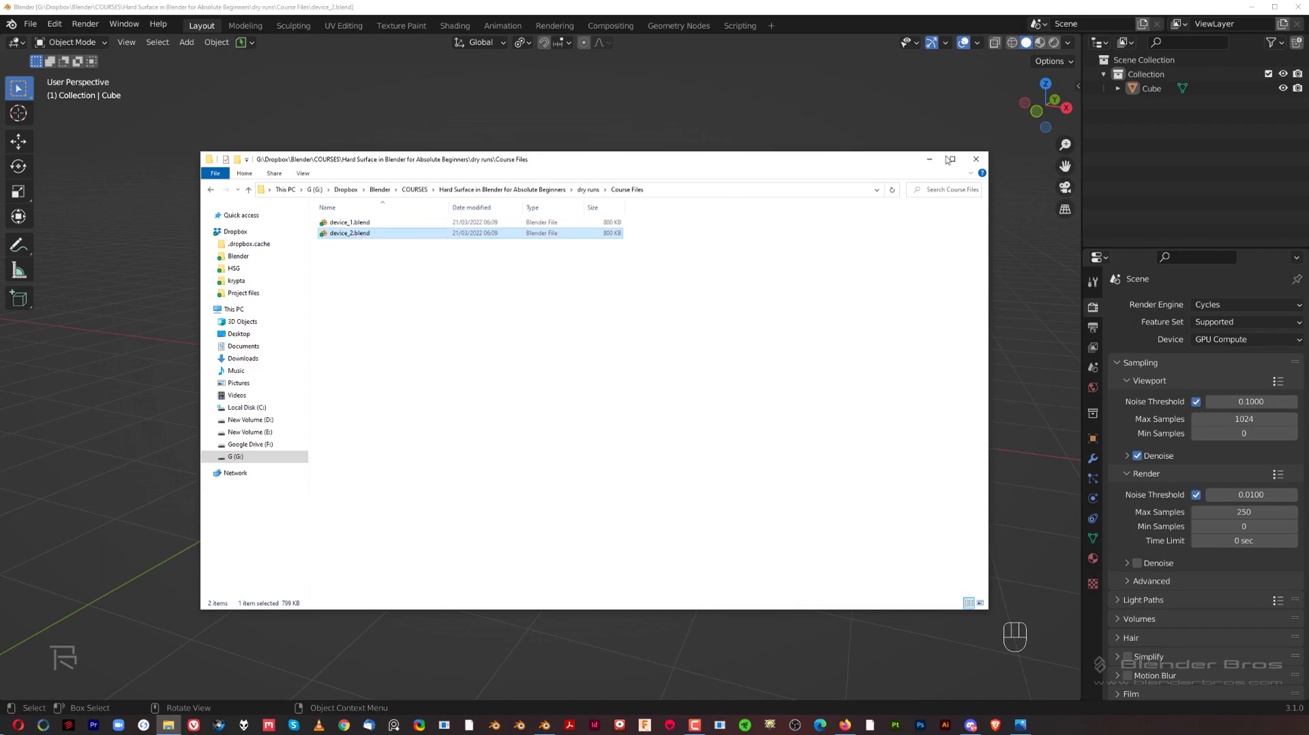
{"action": "left_click", "coordinate": [975, 159]}
Duplicate the cube and place the copy above and behind the original.
{"action": "left_click", "coordinate": [503, 340]}
{"action": "scroll", "coordinate": [503, 341], "scroll_direction": "down", "scroll_amount": 1}
{"action": "key", "text": "shift+d"}
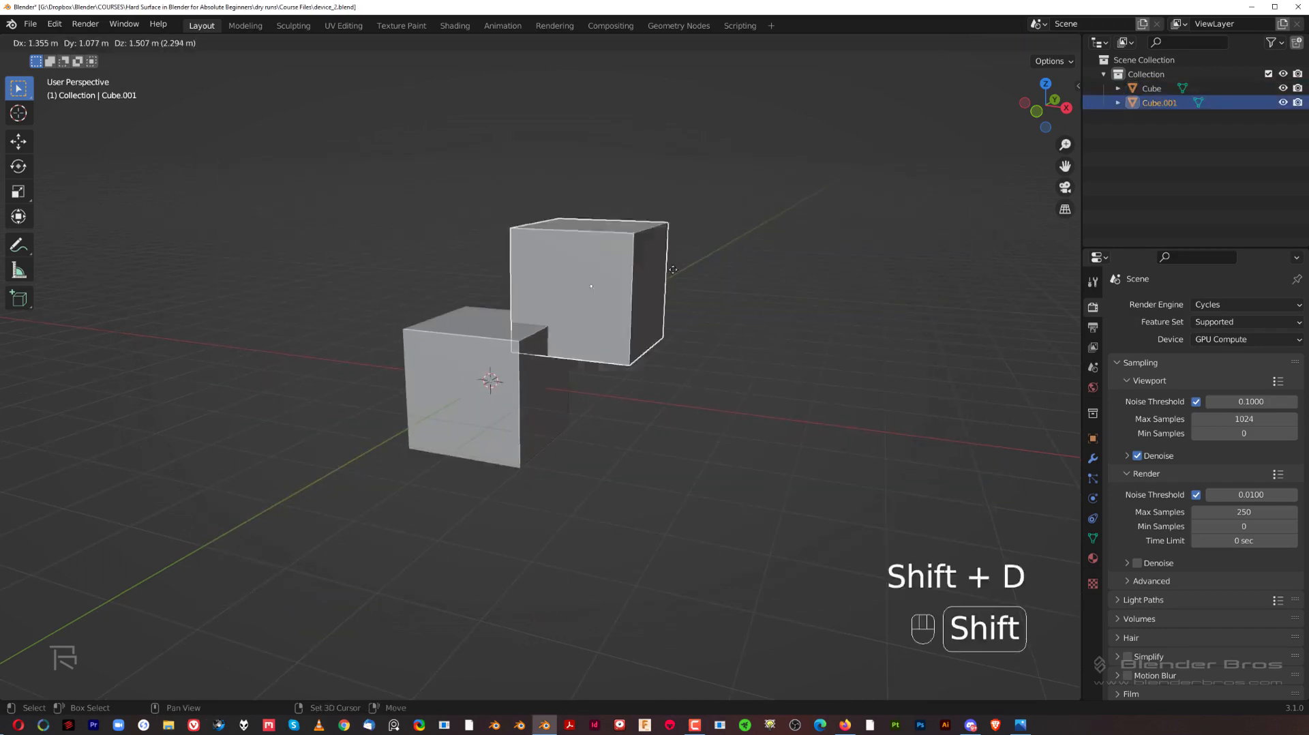
{"action": "left_click", "coordinate": [545, 307]}
{"action": "scroll", "coordinate": [538, 307], "scroll_direction": "up", "scroll_amount": 1}
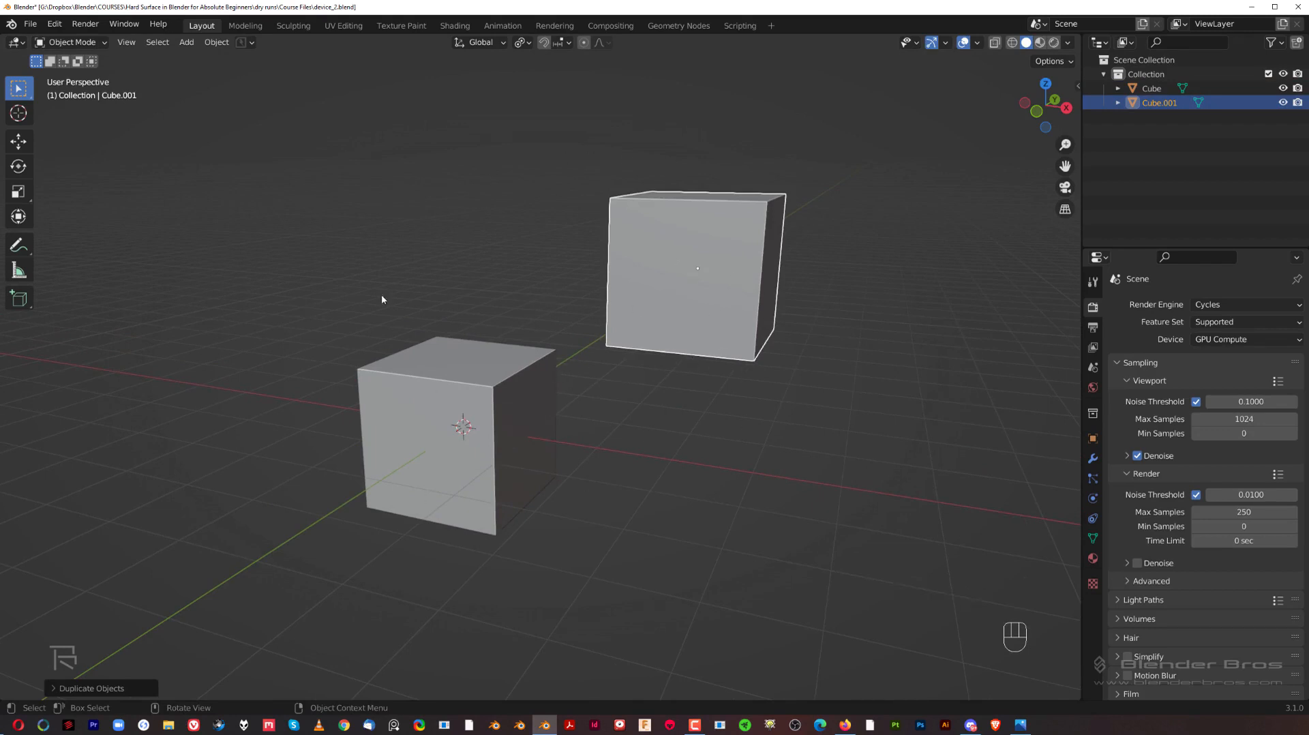
Save another incremental version with PowerSave, and check the version and autosave files in the project folder.
{"action": "left_click", "coordinate": [250, 40]}
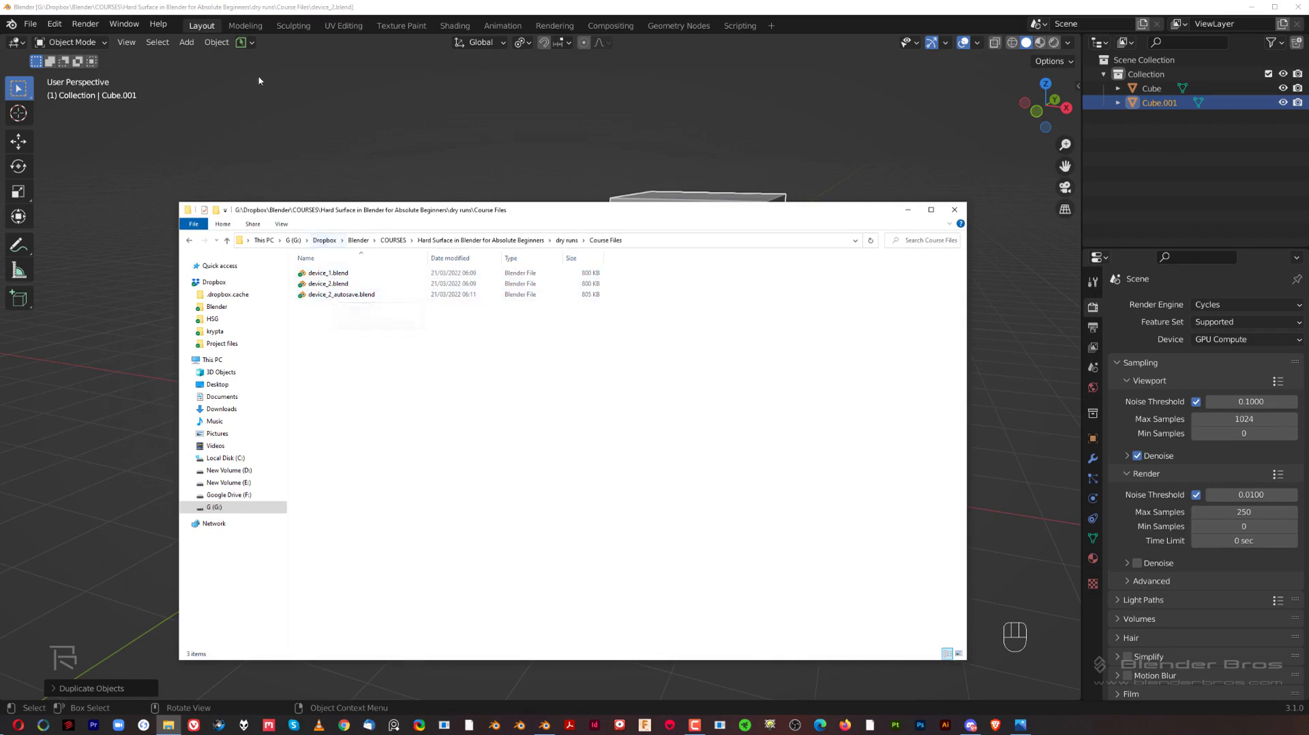
{"action": "left_click", "coordinate": [242, 43]}
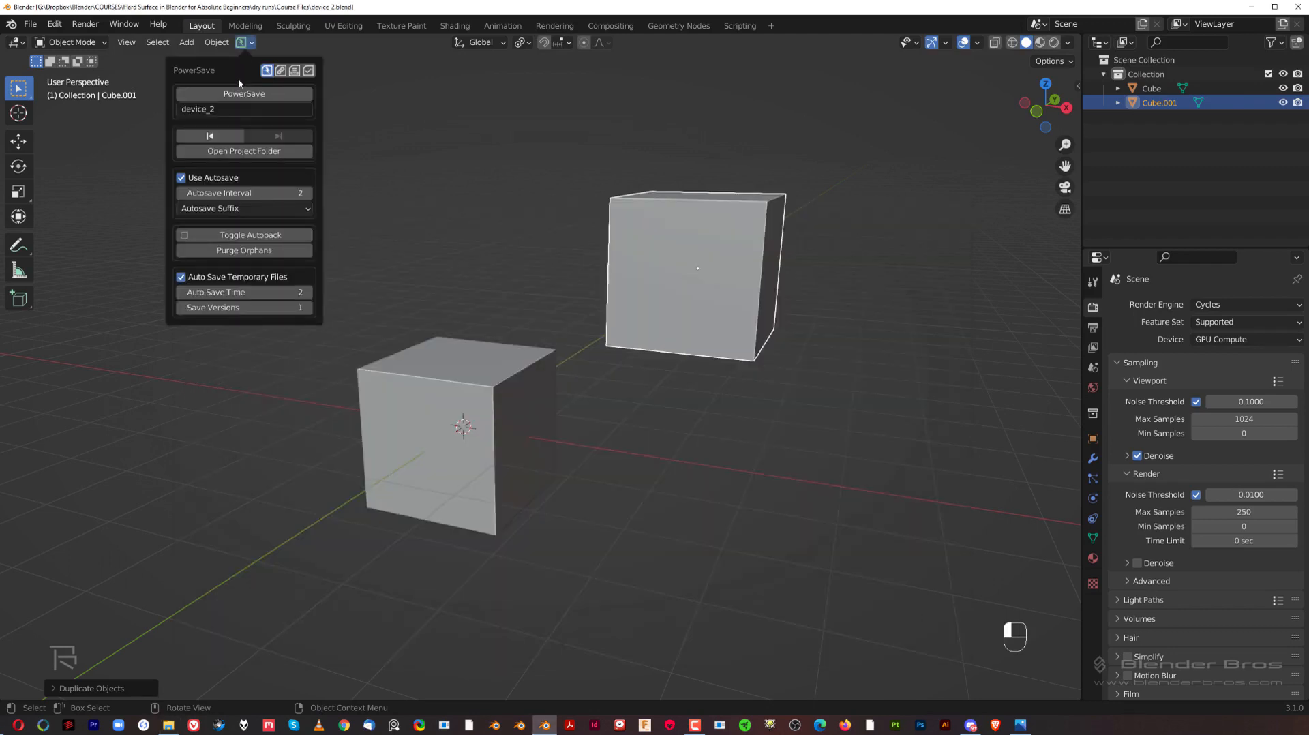
{"action": "left_click", "coordinate": [240, 96]}
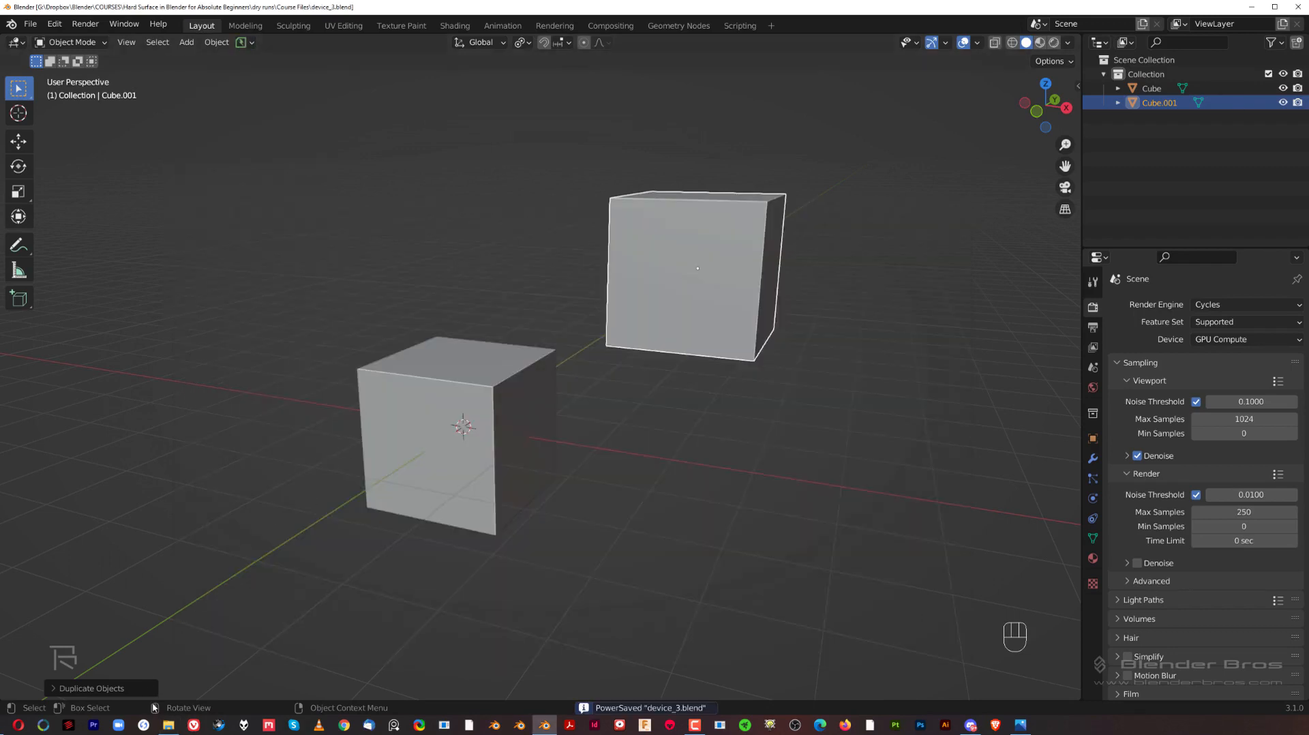
{"action": "left_click", "coordinate": [168, 725]}
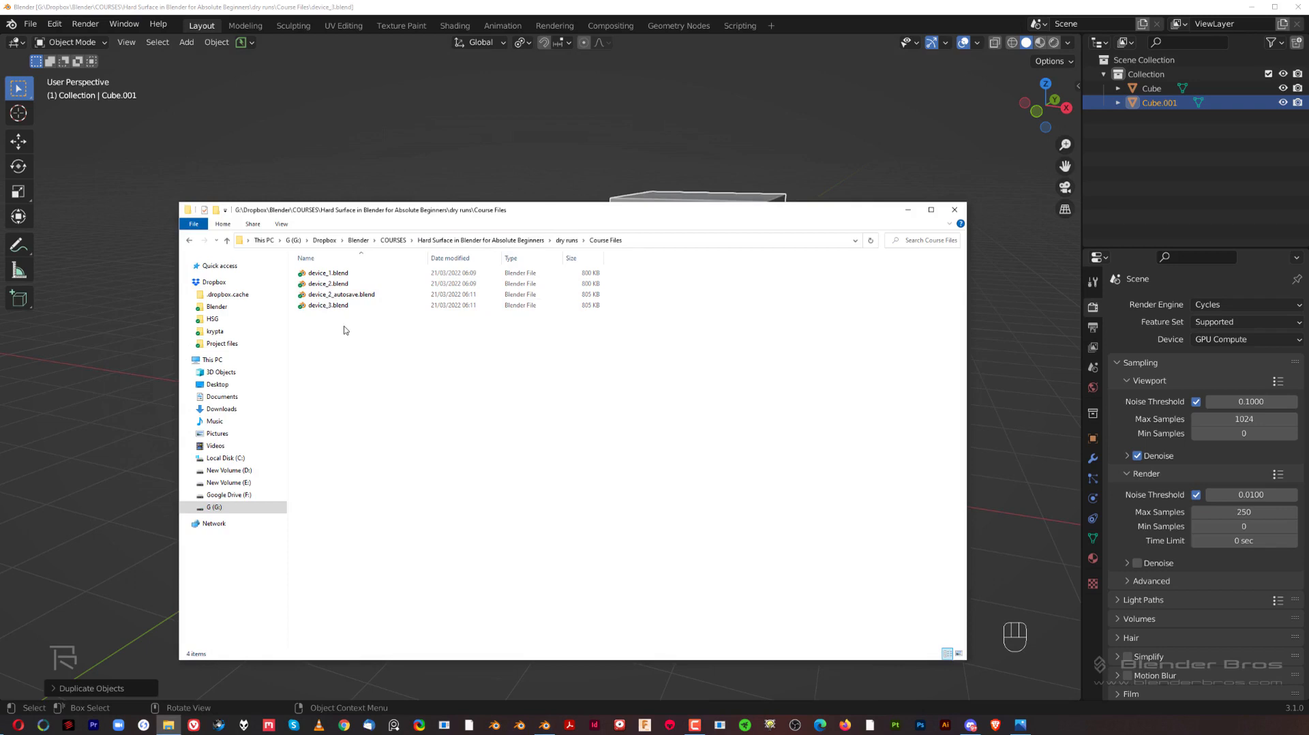
{"action": "left_click", "coordinate": [954, 209]}
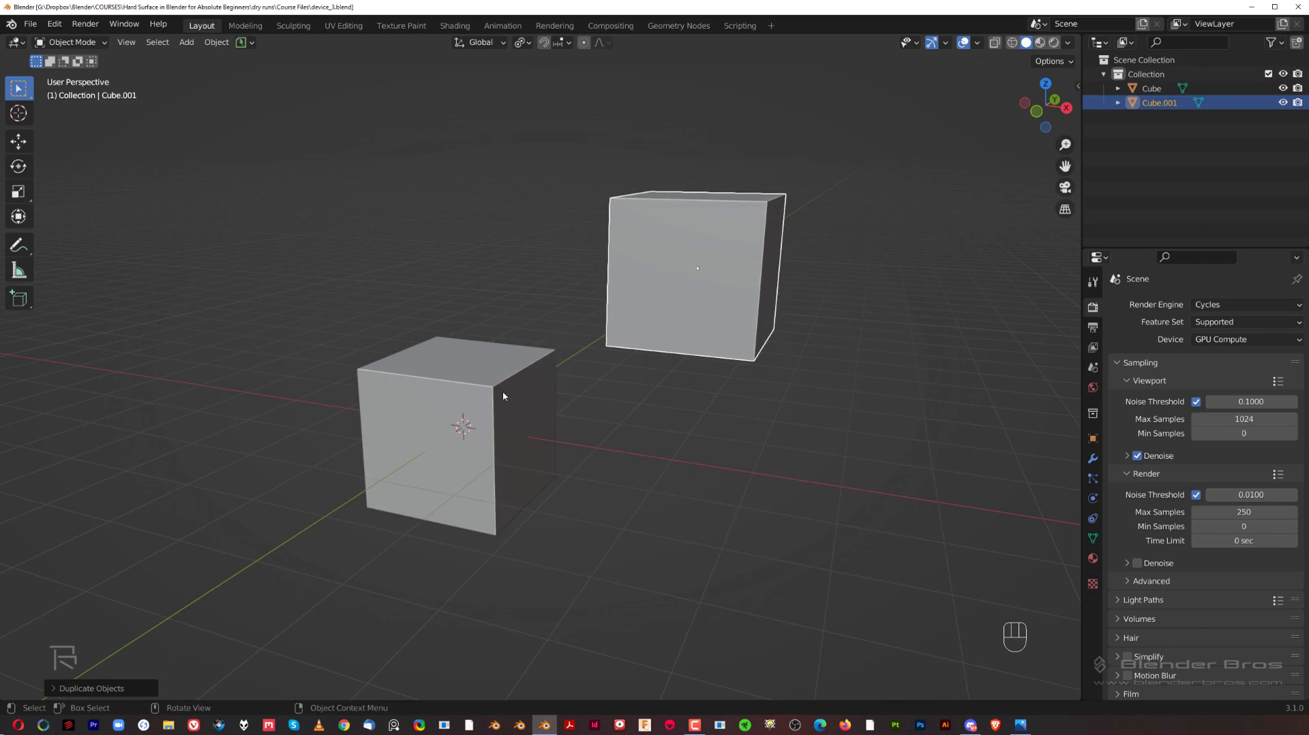
Delete the duplicated cube, and close Blender without saving the change.
{"action": "key", "text": "x"}
{"action": "left_click", "coordinate": [688, 295]}
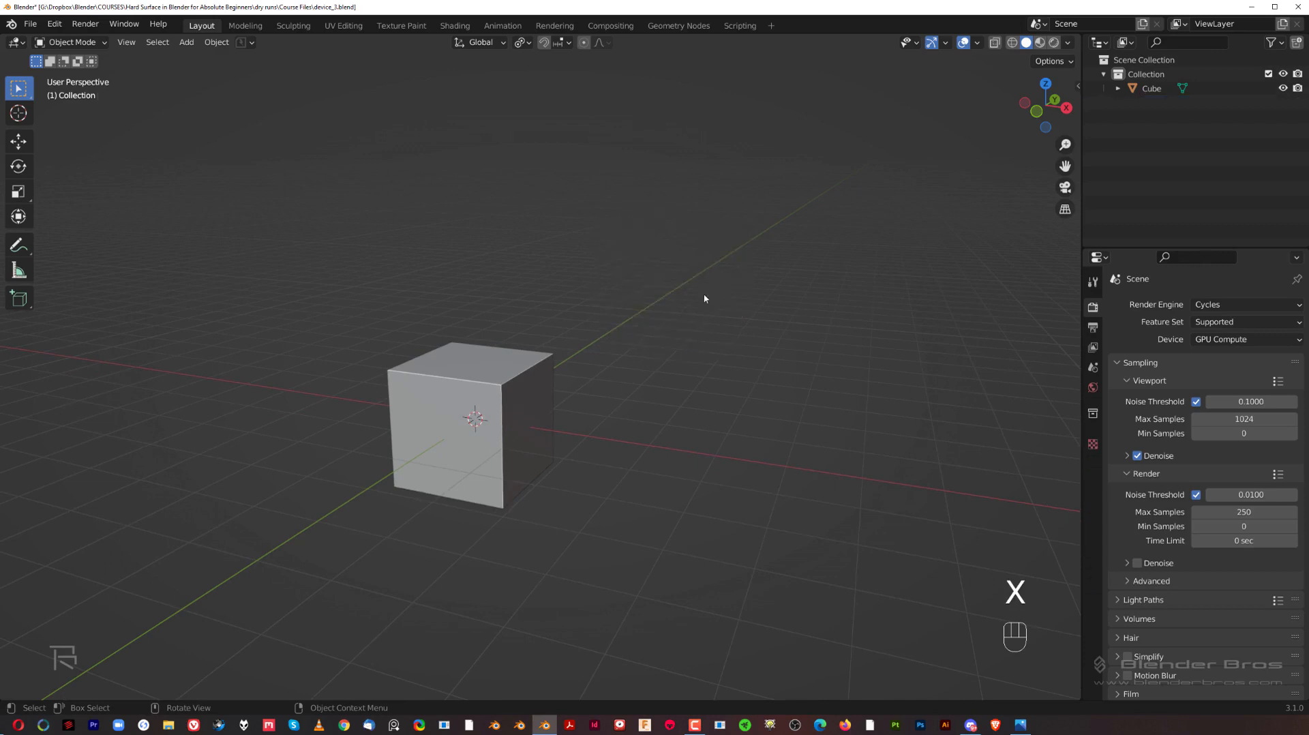
{"action": "middle_click_drag", "start_coordinate": [704, 295], "coordinate": [451, 344]}
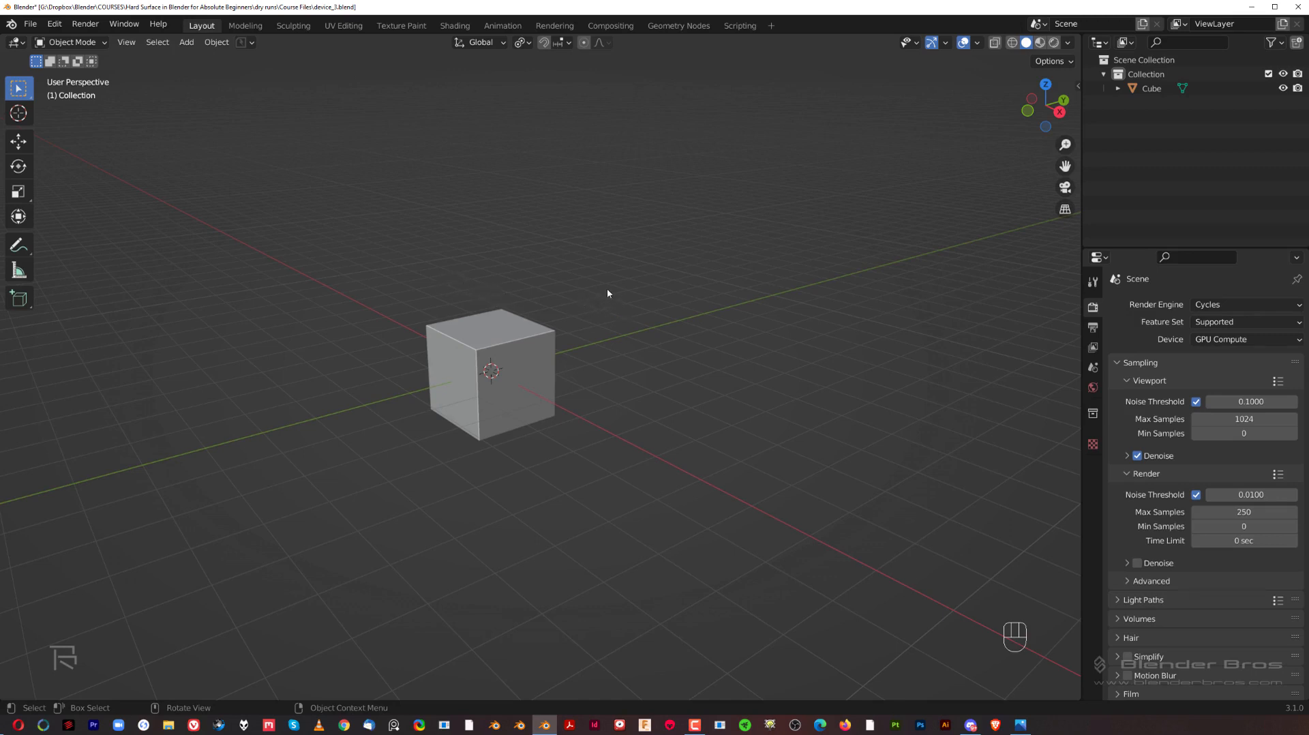
{"action": "left_click", "coordinate": [1297, 7]}
{"action": "left_click", "coordinate": [697, 389]}
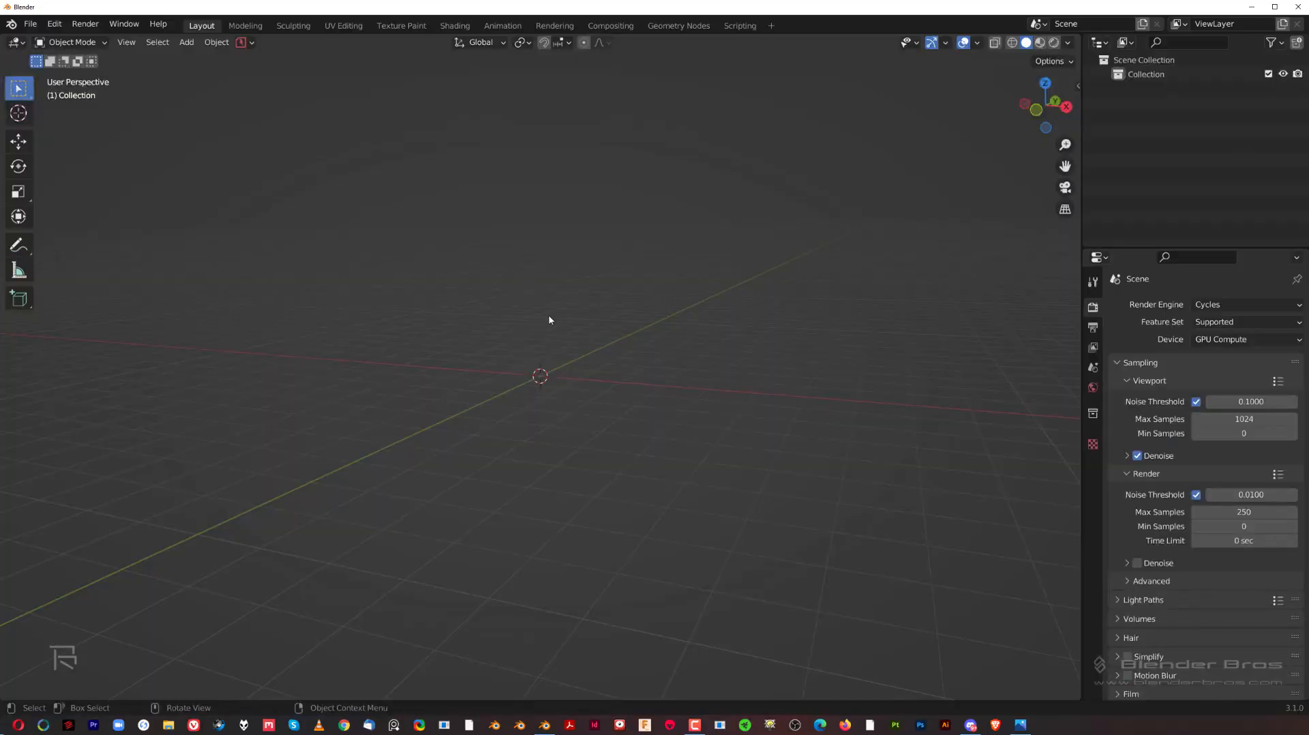
Load the most recent file, device_3.blend, in the new Blender session, and inspect its two cubes.
{"action": "key", "text": "ctrl+s"}
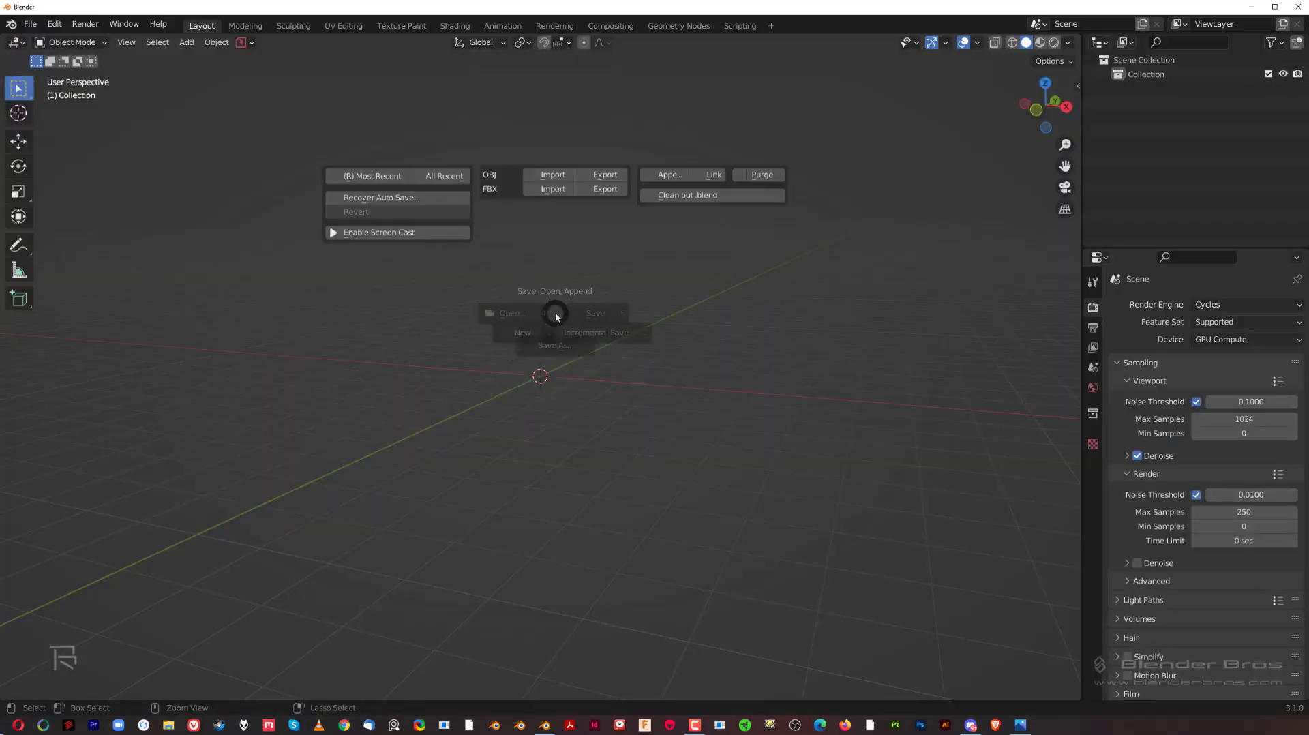
{"action": "left_click", "coordinate": [370, 177]}
{"action": "scroll", "coordinate": [477, 272], "scroll_direction": "down", "scroll_amount": 4}
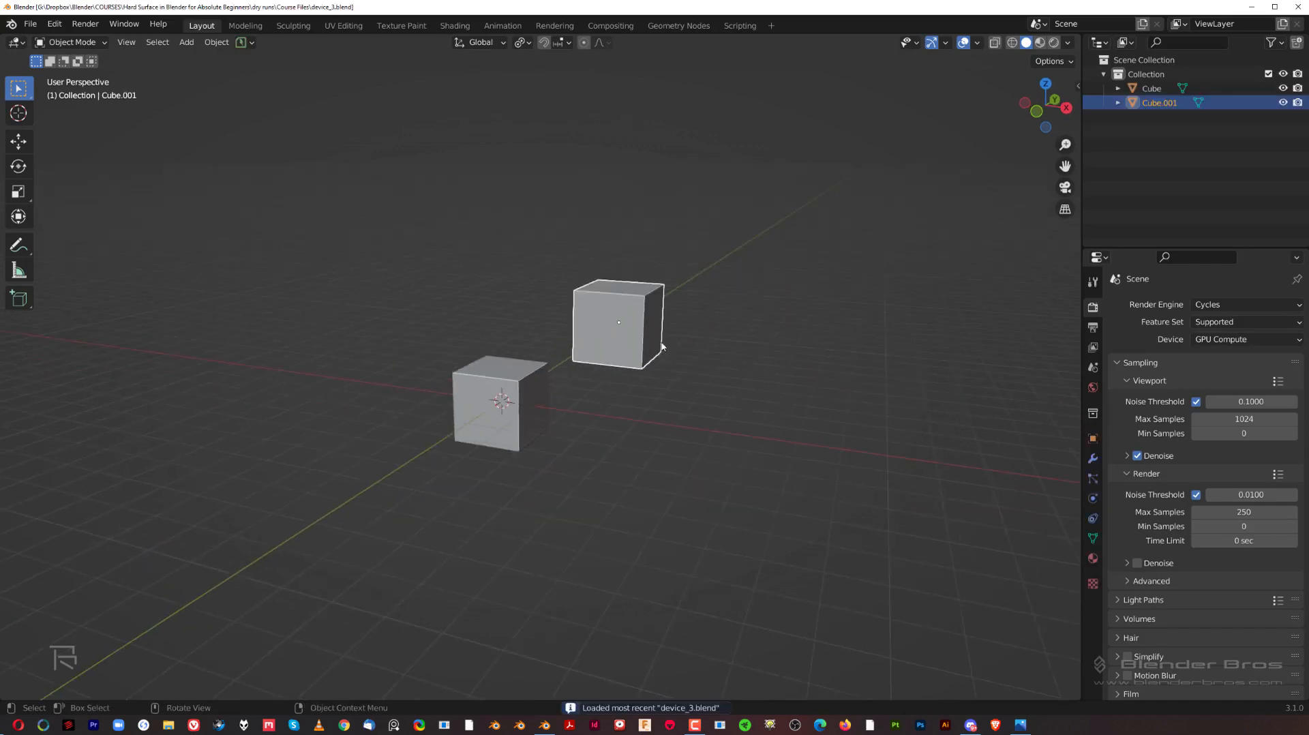
{"action": "scroll", "coordinate": [583, 339], "scroll_direction": "up", "scroll_amount": 3}
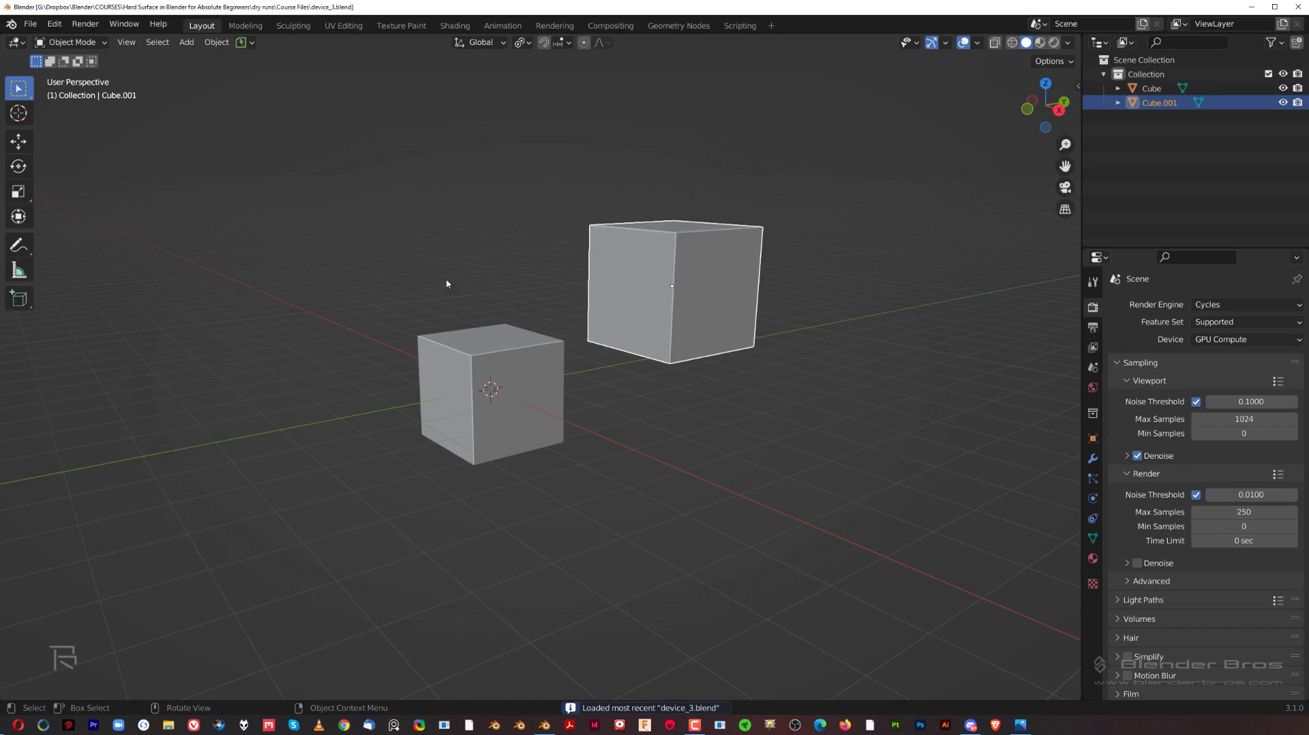
{"action": "middle_click_drag", "start_coordinate": [621, 206], "coordinate": [643, 220]}
{"action": "scroll", "coordinate": [643, 220], "scroll_direction": "up", "scroll_amount": 1}
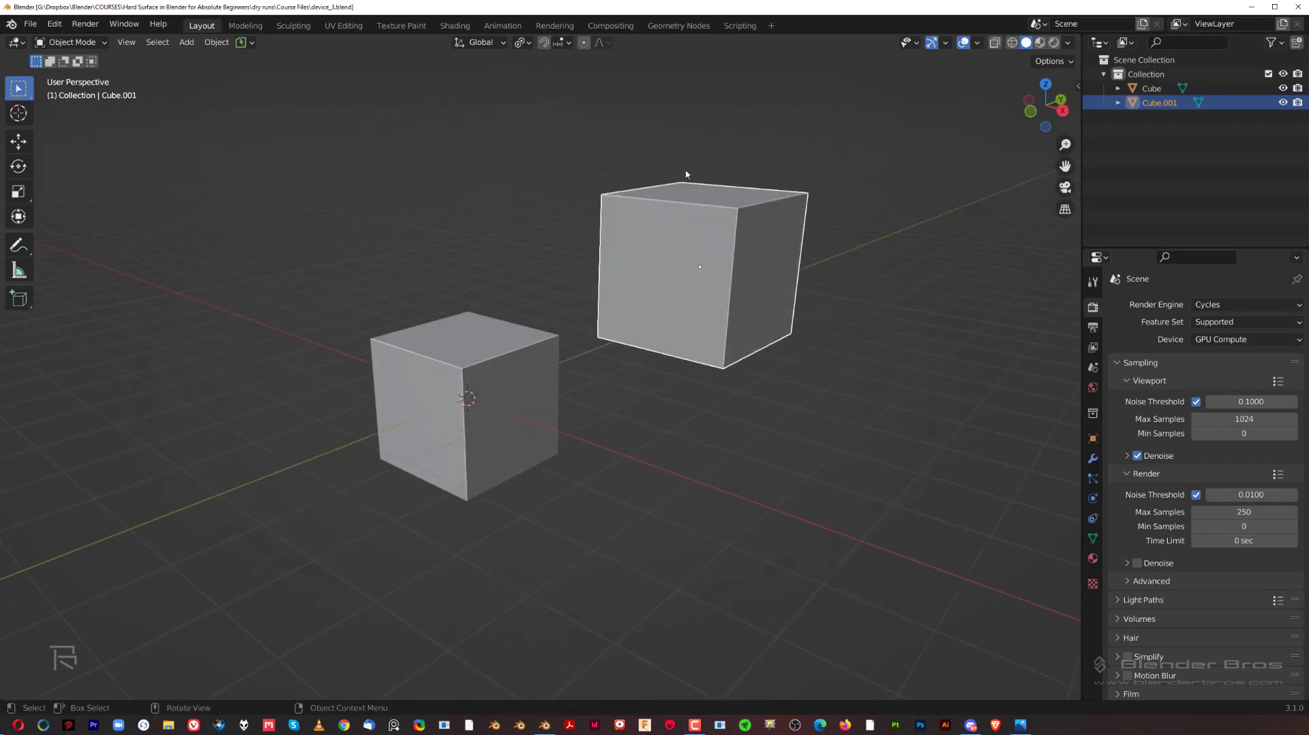
{"action": "scroll", "coordinate": [632, 226], "scroll_direction": "down", "scroll_amount": 3}
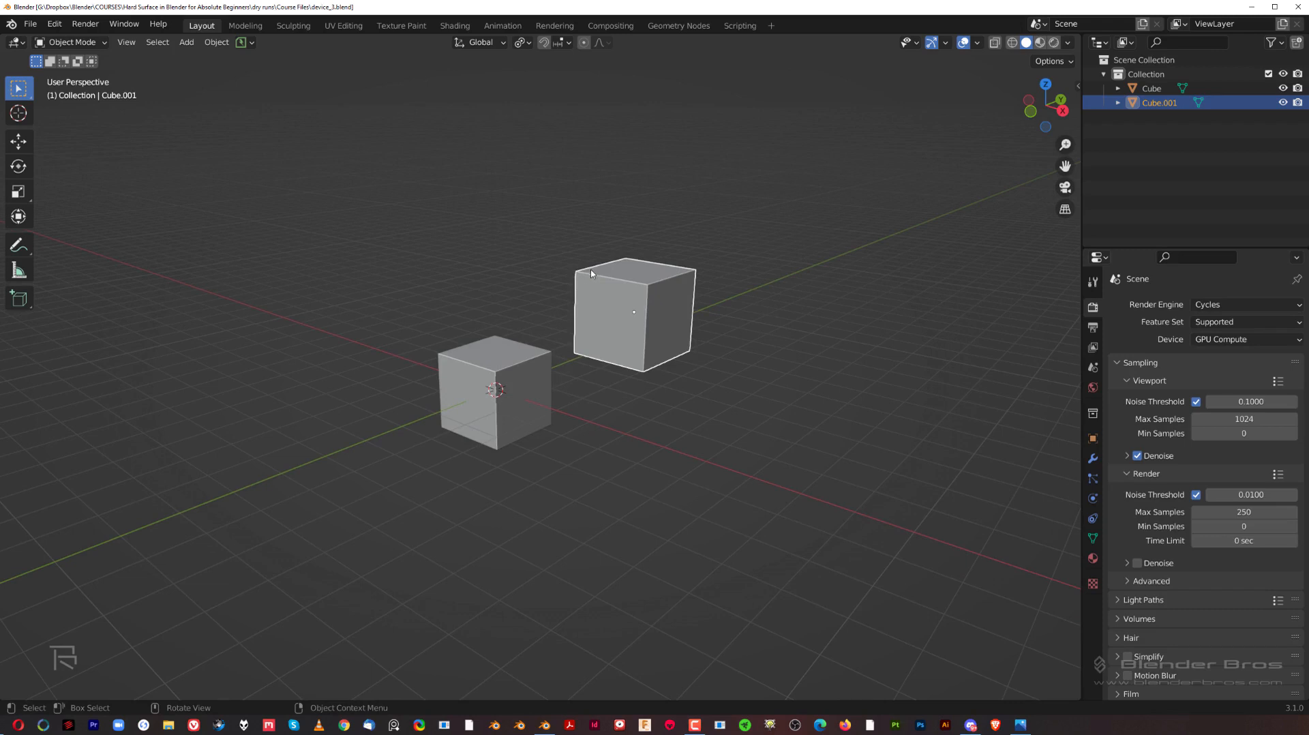
Select both cubes in the scene and delete them.
{"action": "left_click", "coordinate": [247, 42]}
{"action": "left_click", "coordinate": [714, 238]}
{"action": "key", "text": "a"}
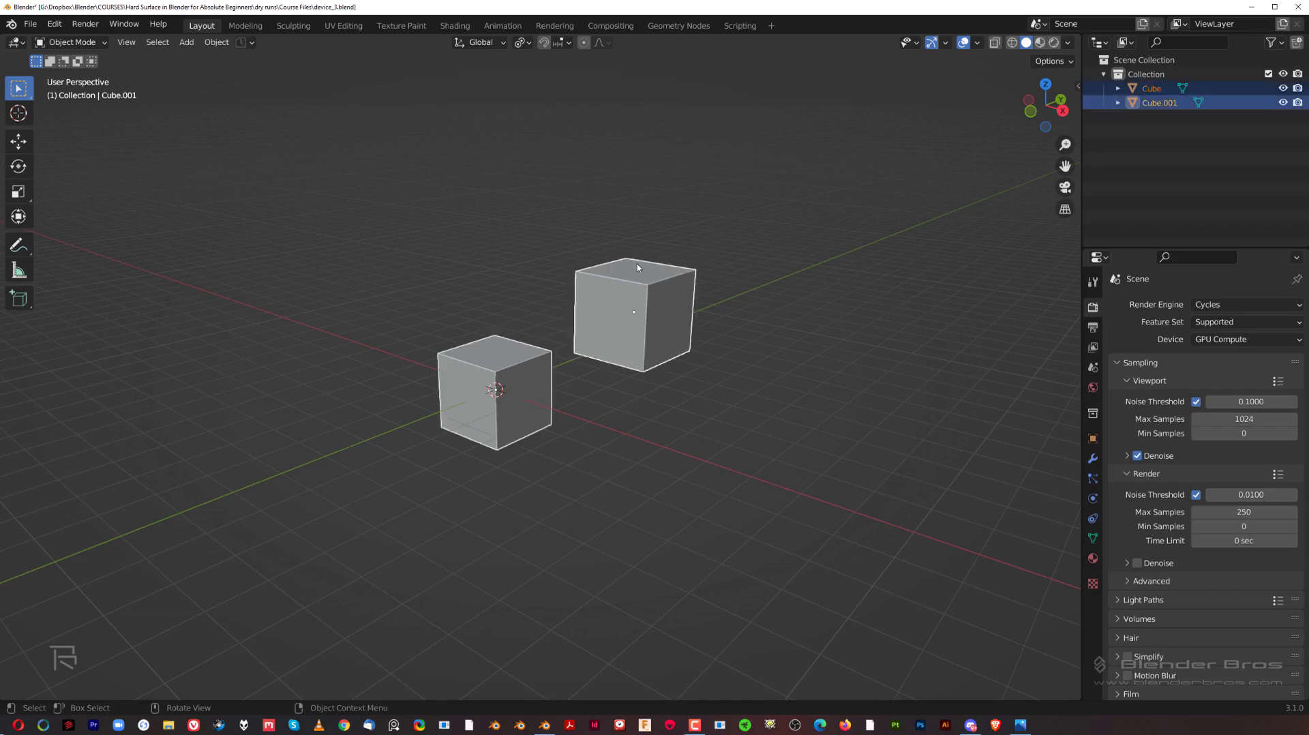
{"action": "key", "text": "x"}
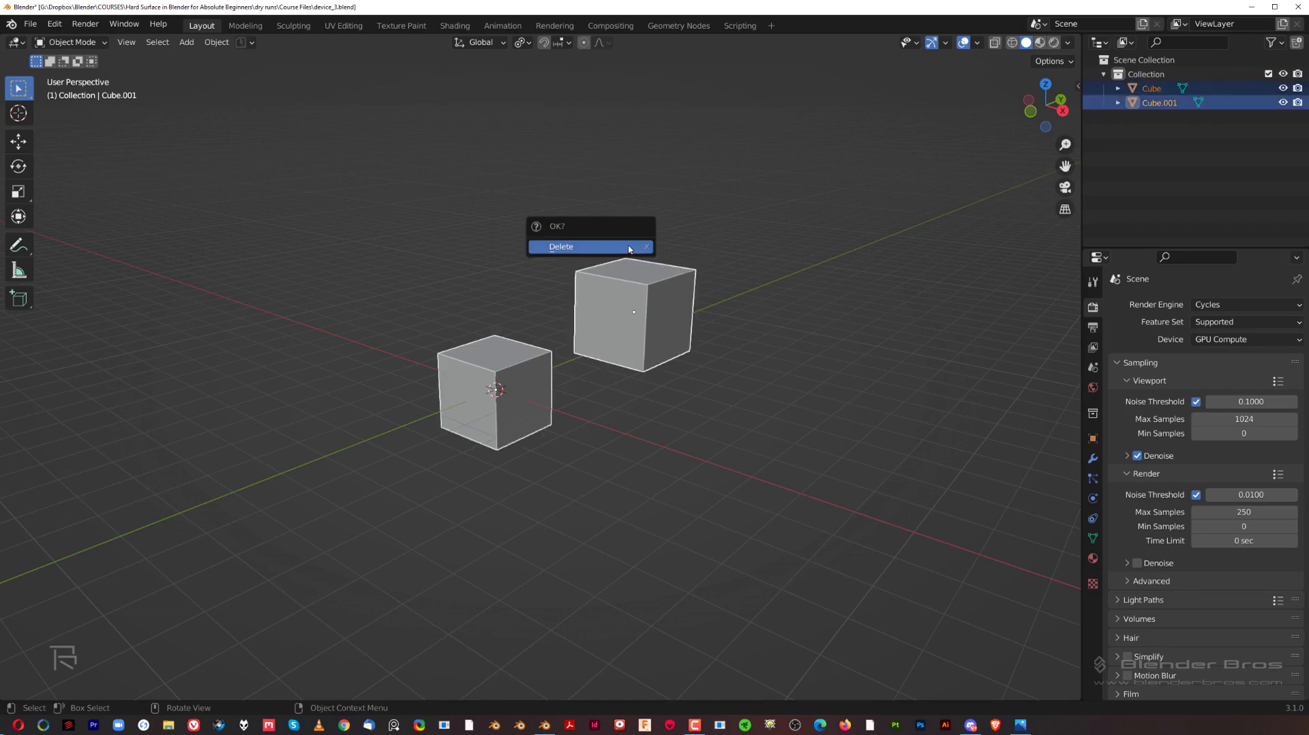
{"action": "left_click", "coordinate": [628, 248]}
Enable the Screencast Keys display with its existing settings, and hide the sidebar.
{"action": "key", "text": "n"}
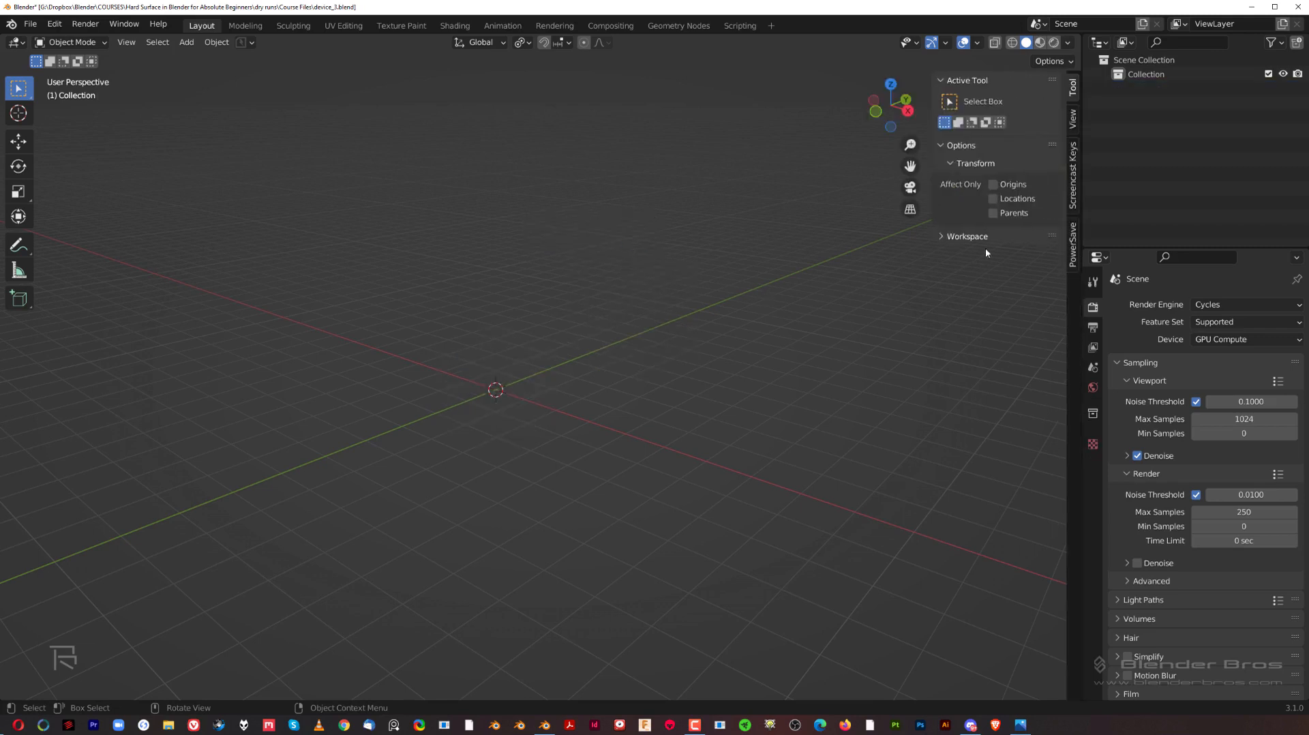
{"action": "left_click", "coordinate": [1074, 179]}
{"action": "left_click", "coordinate": [953, 80]}
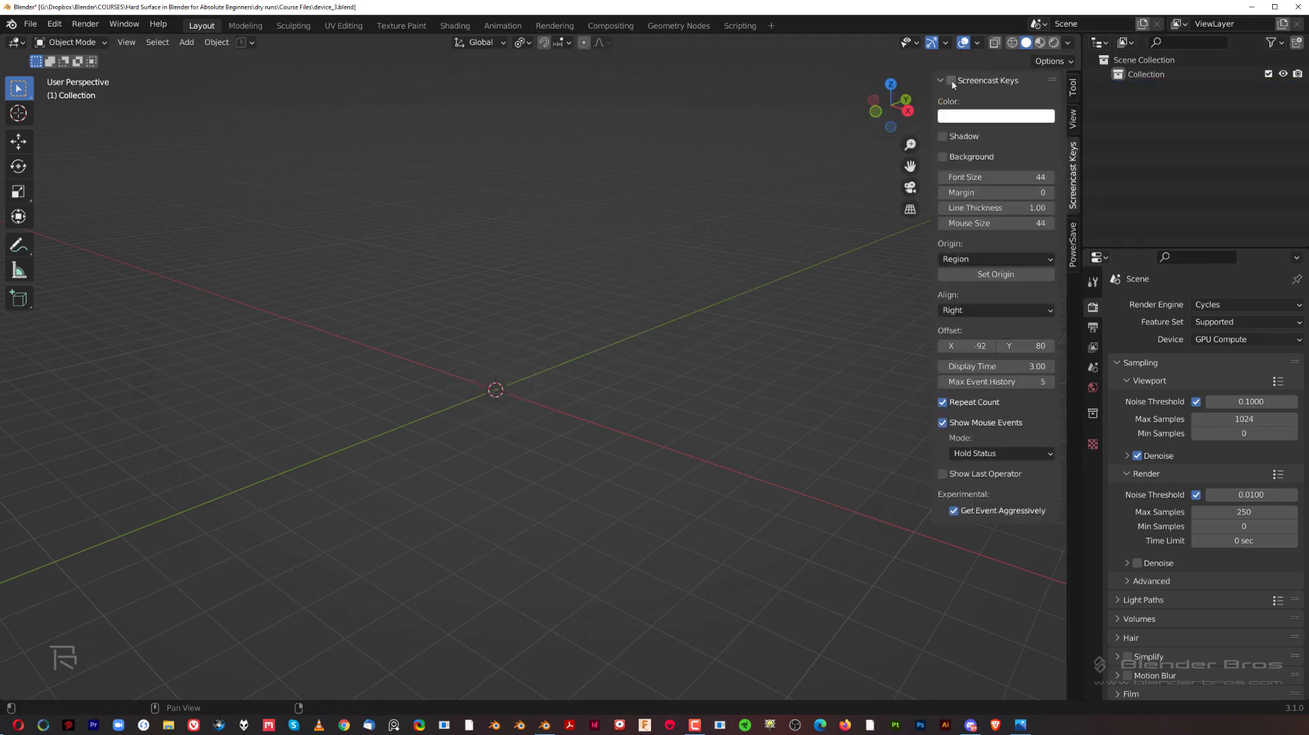
{"action": "key", "text": "n"}
Add a mesh cube at the world origin and frame it in the viewport.
{"action": "middle_click_drag", "start_coordinate": [489, 324], "coordinate": [505, 371], "text": "shift"}
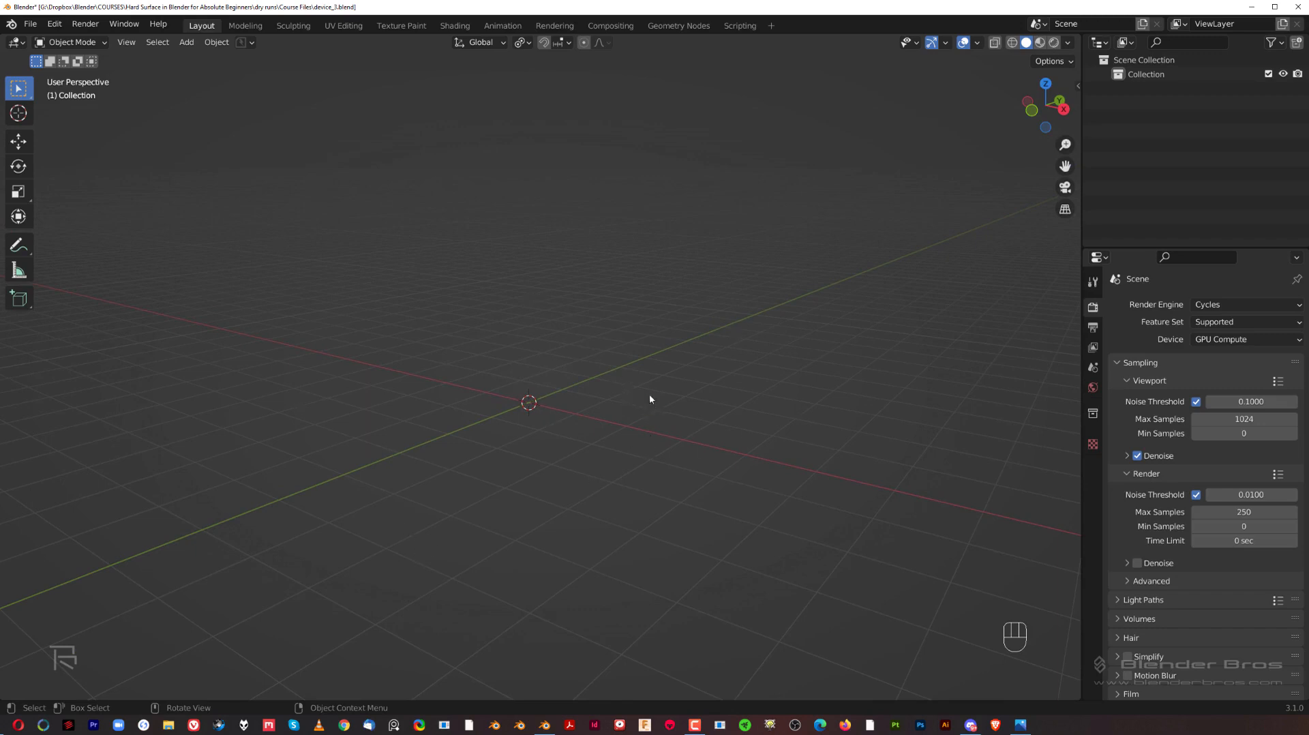
{"action": "middle_click_drag", "start_coordinate": [650, 397], "coordinate": [626, 389]}
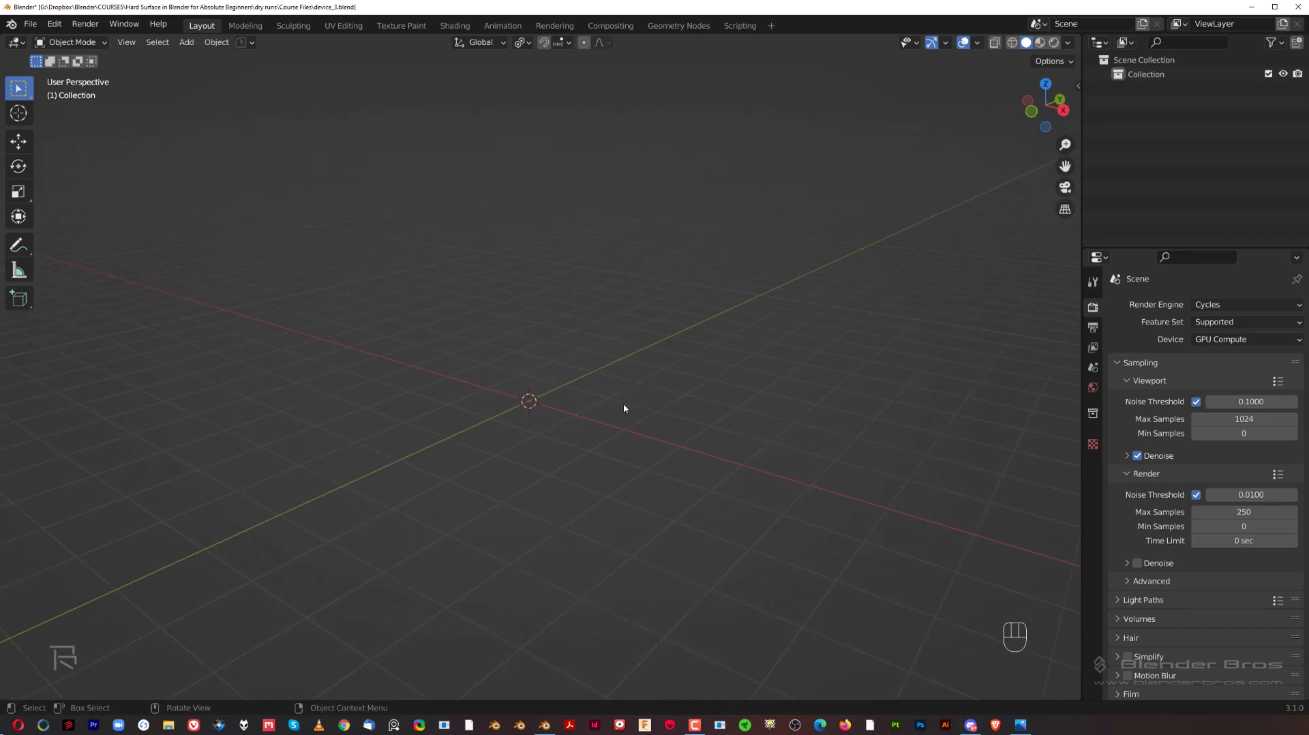
{"action": "key", "text": "shift+a"}
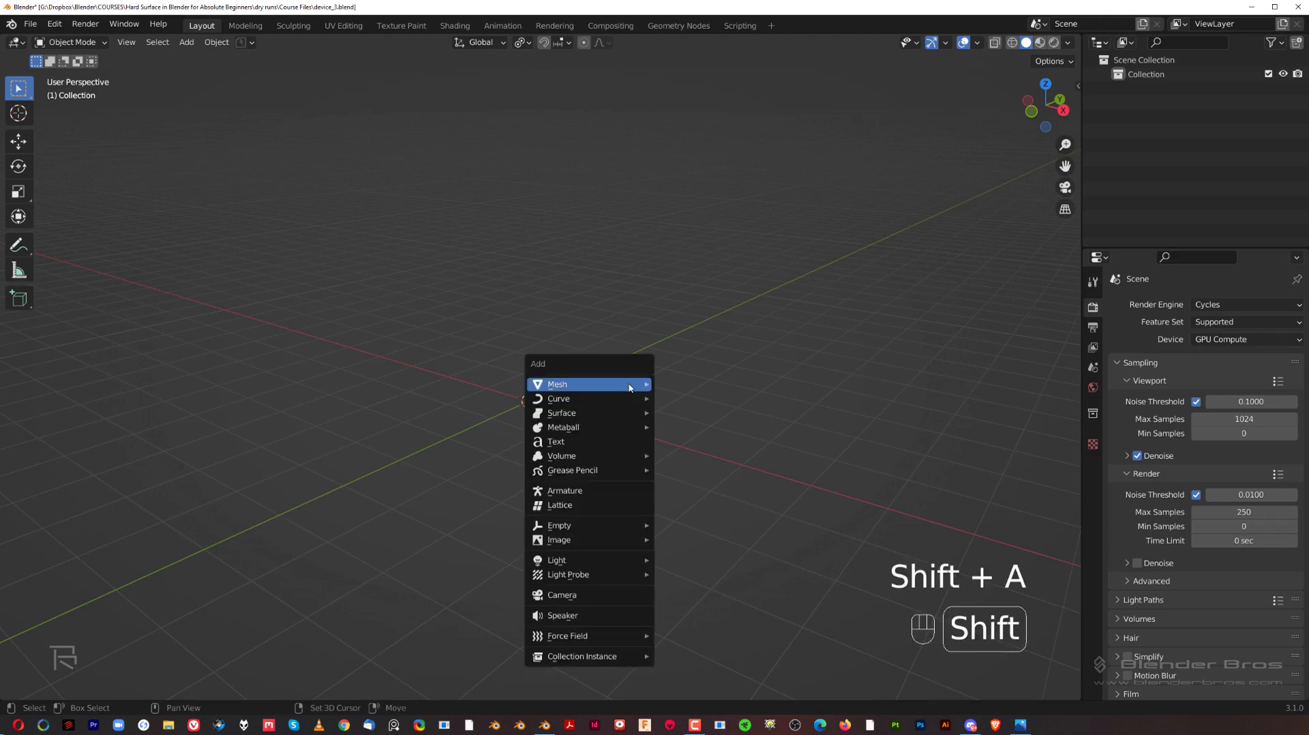
{"action": "mouse_move", "coordinate": [630, 384]}
{"action": "left_click", "coordinate": [699, 415]}
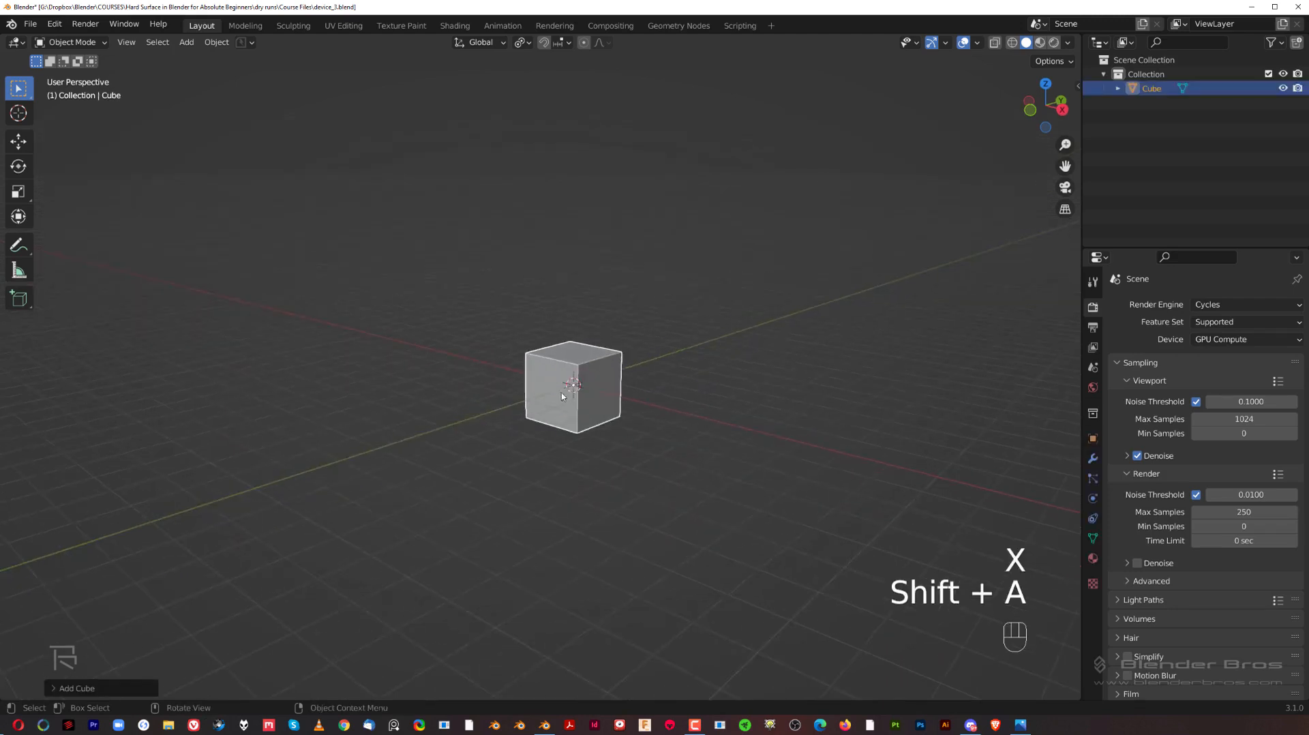
{"action": "scroll", "coordinate": [563, 392], "scroll_direction": "up", "scroll_amount": 2}
{"action": "middle_click_drag", "start_coordinate": [572, 374], "coordinate": [527, 366], "text": "shift"}
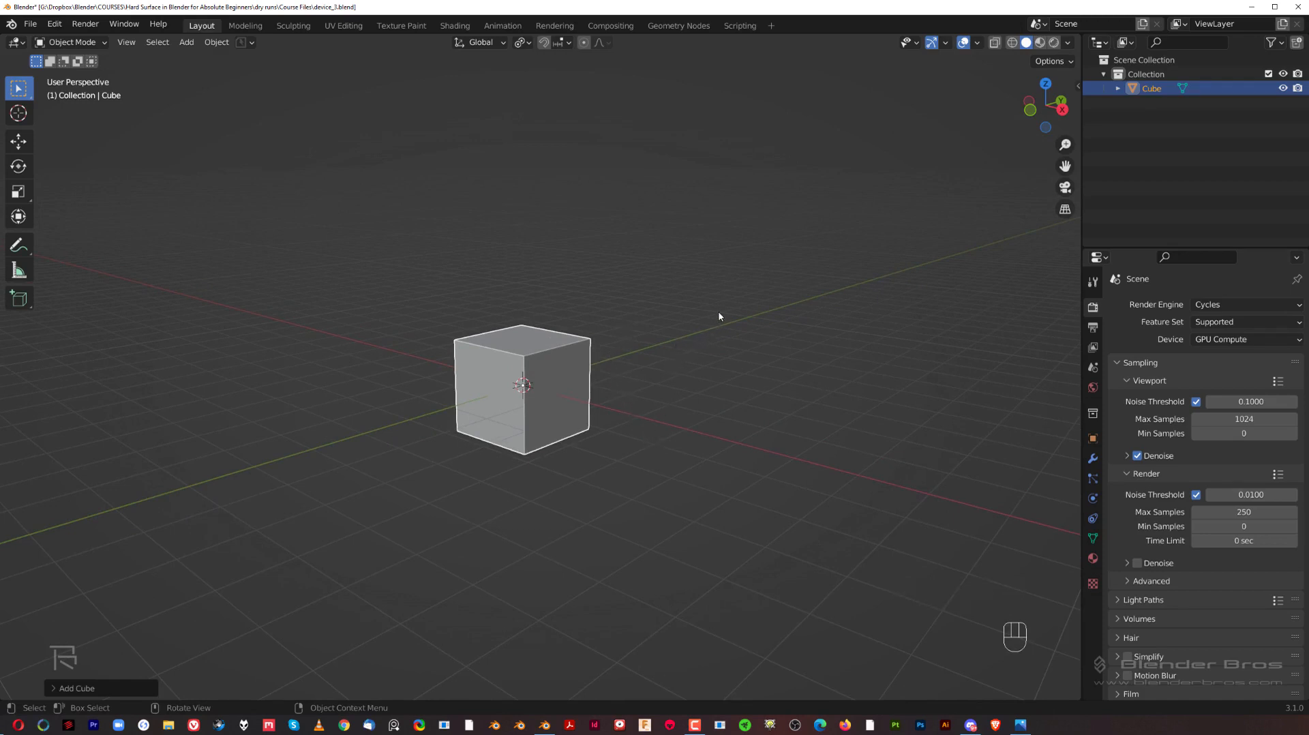
View the cube from the left, right, top, bottom and left again, and save the file.
{"action": "key", "text": "grave"}
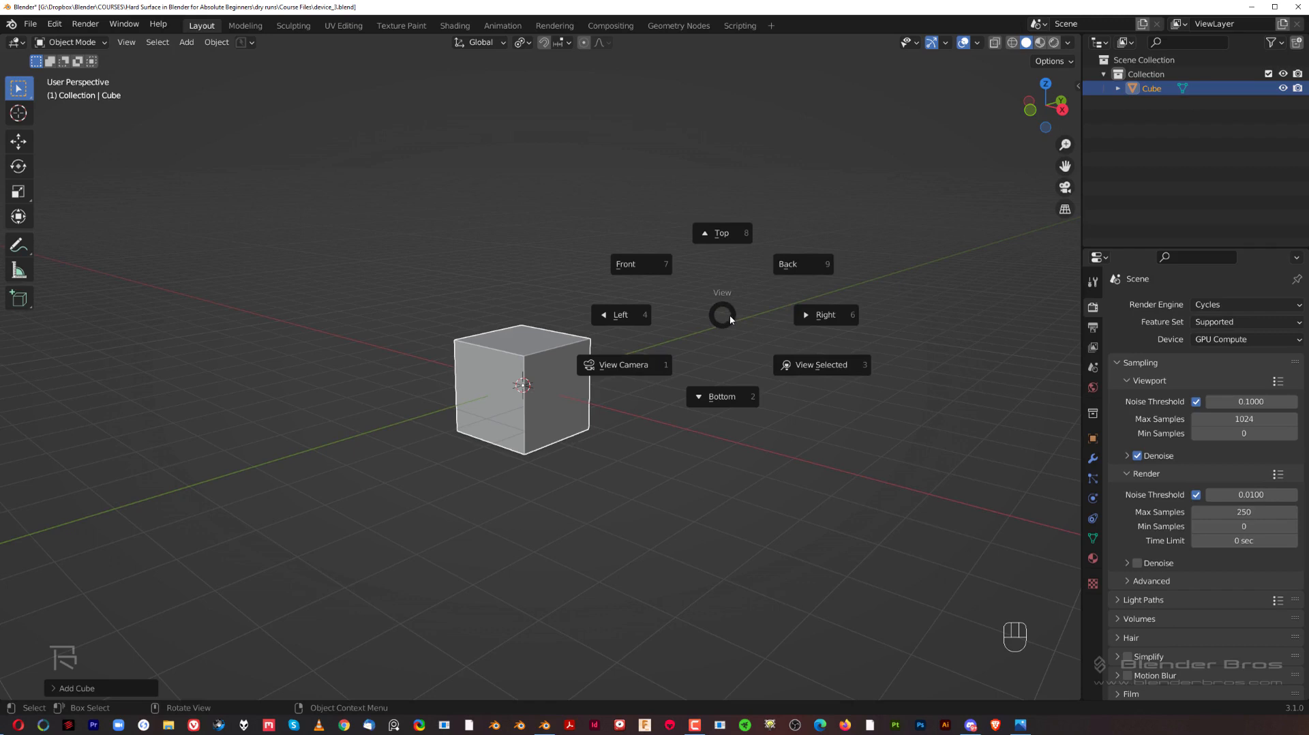
{"action": "left_click", "coordinate": [615, 321]}
{"action": "key", "text": "grave"}
{"action": "left_click", "coordinate": [794, 315]}
{"action": "key", "text": "grave"}
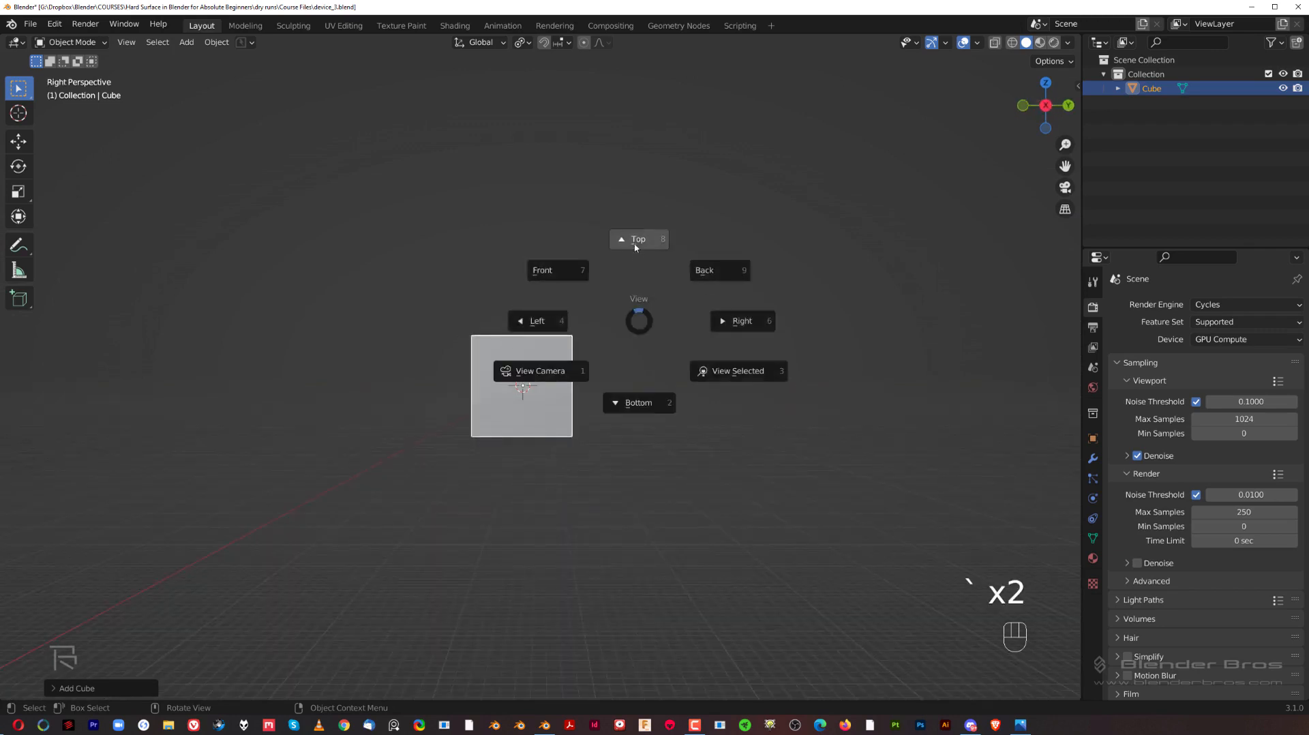
{"action": "left_click", "coordinate": [634, 240]}
{"action": "key", "text": "grave"}
{"action": "left_click", "coordinate": [657, 409]}
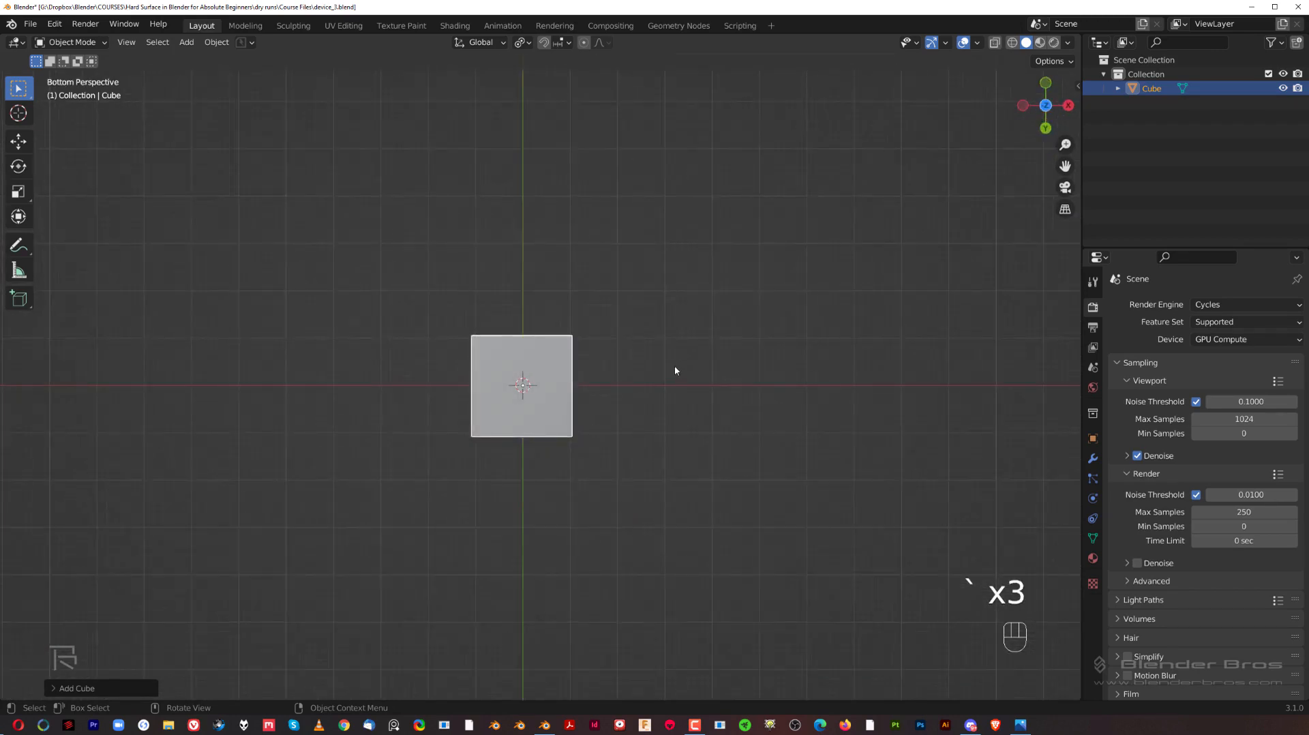
{"action": "key", "text": "grave"}
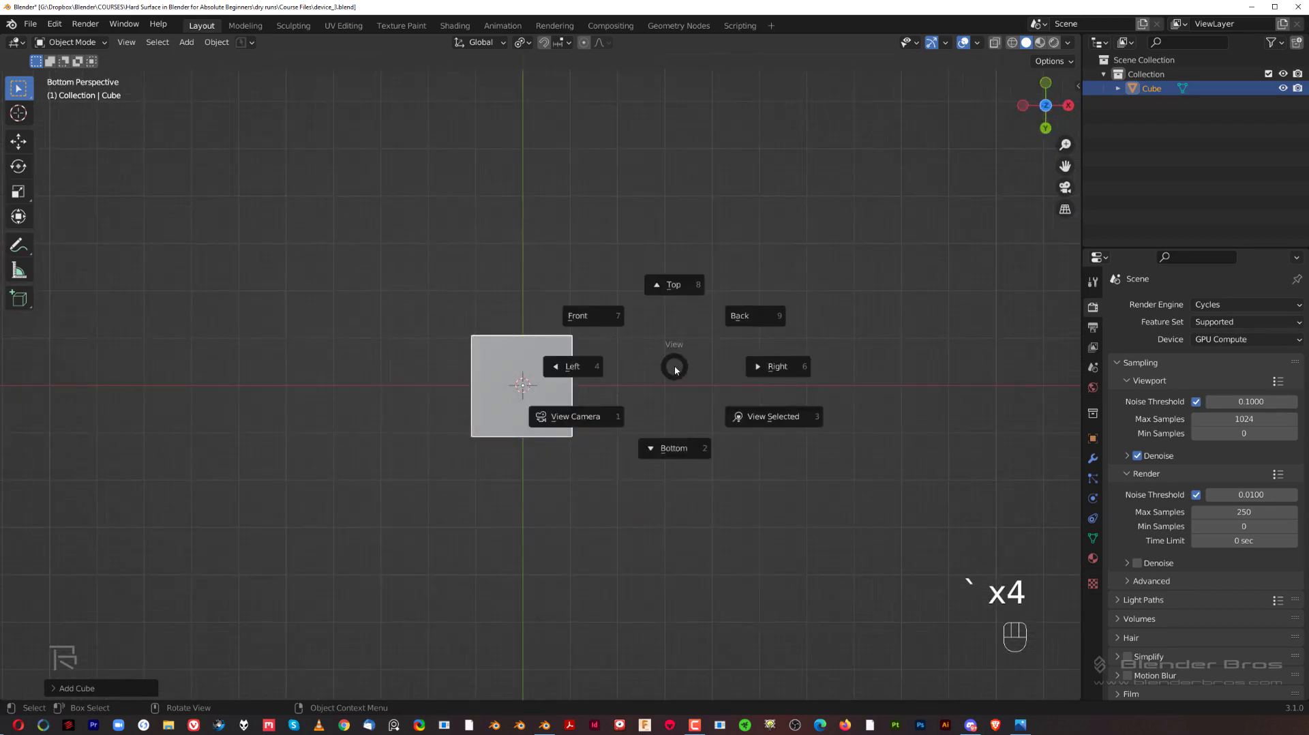
{"action": "left_click", "coordinate": [577, 368]}
{"action": "key", "text": "ctrl+s"}
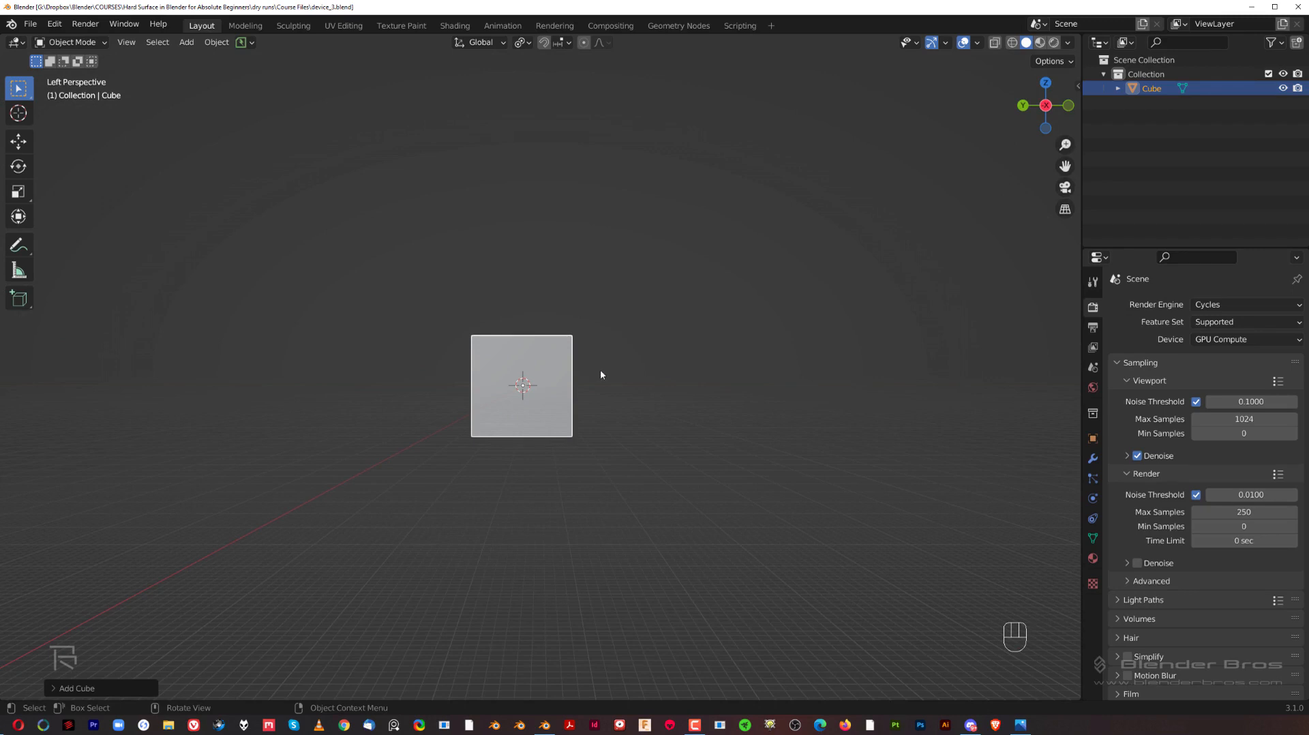
Go through the view choices, orbit around the cube, and look at it from the right in perspective.
{"action": "key", "text": "grave"}
{"action": "key", "text": "grave"}
{"action": "key", "text": "grave"}
{"action": "key", "text": "grave"}
{"action": "key", "text": "grave"}
{"action": "key", "text": "grave"}
{"action": "key", "text": "grave"}
{"action": "key", "text": "grave"}
{"action": "middle_click_drag", "start_coordinate": [675, 379], "coordinate": [629, 411]}
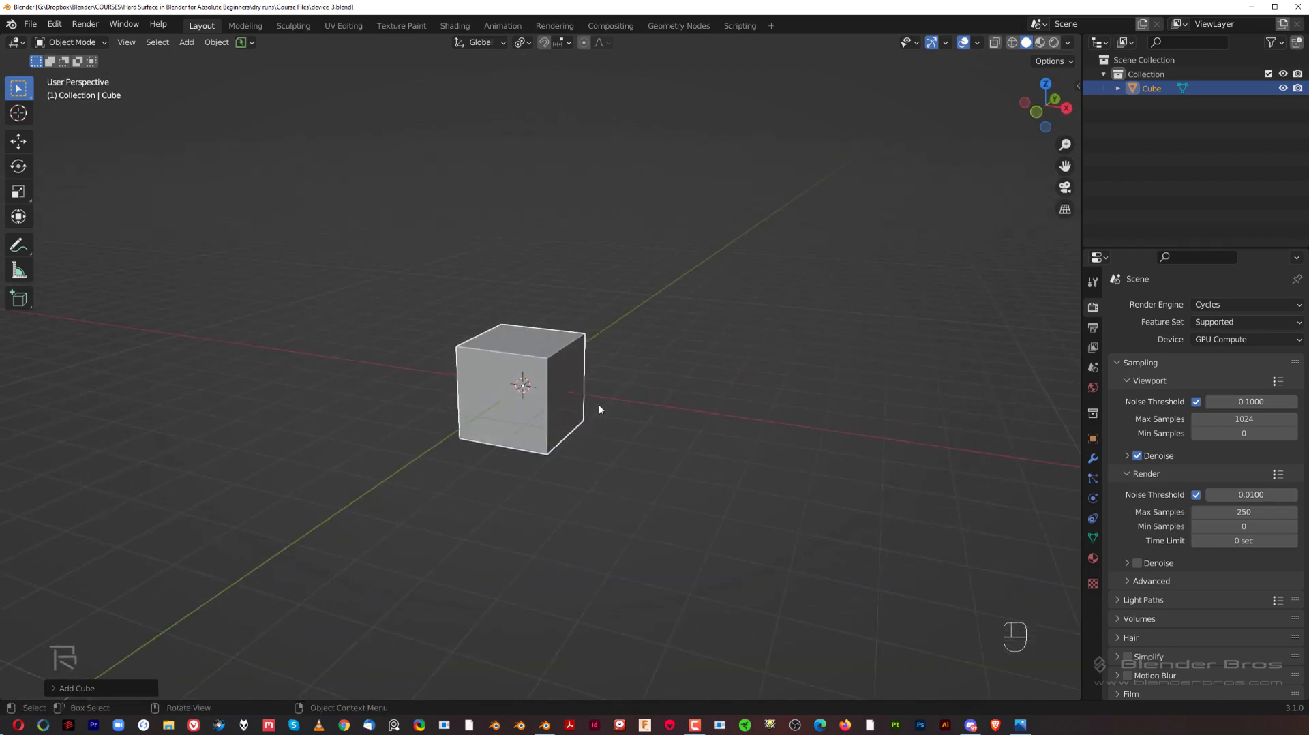
{"action": "key", "text": "grave"}
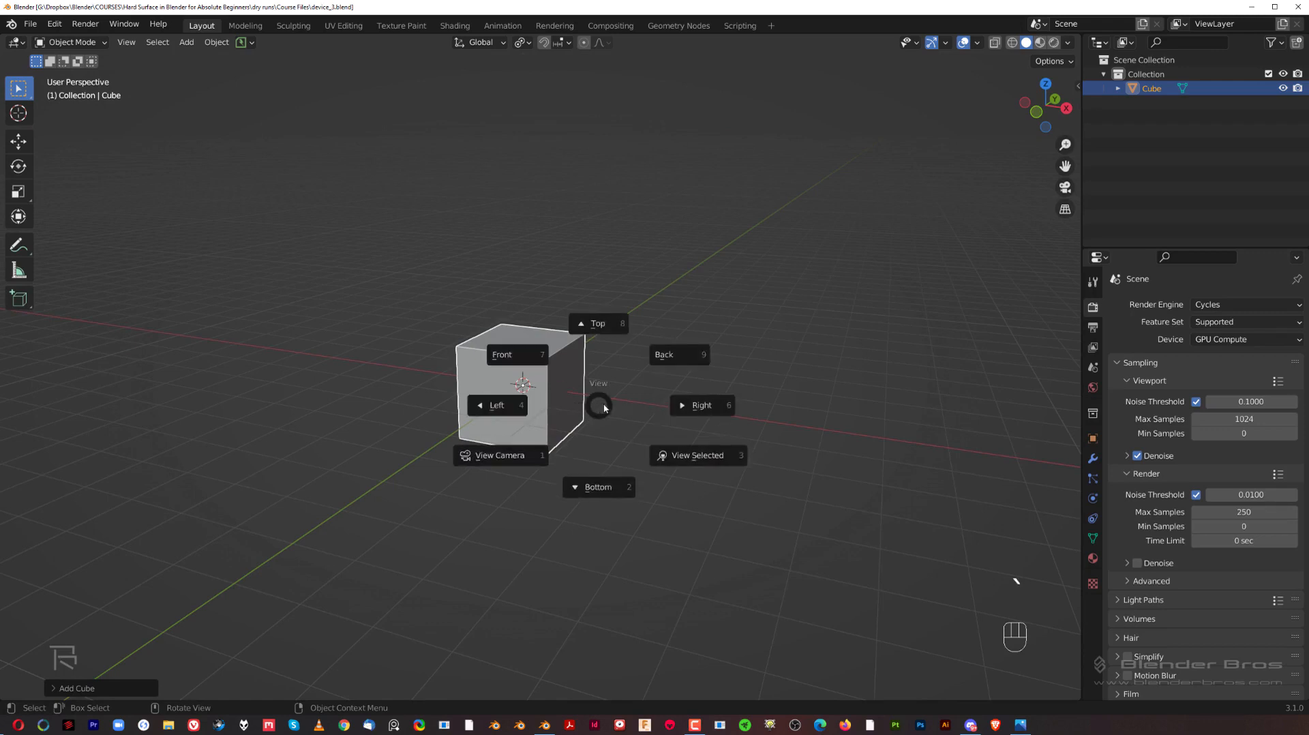
{"action": "left_click", "coordinate": [718, 405]}
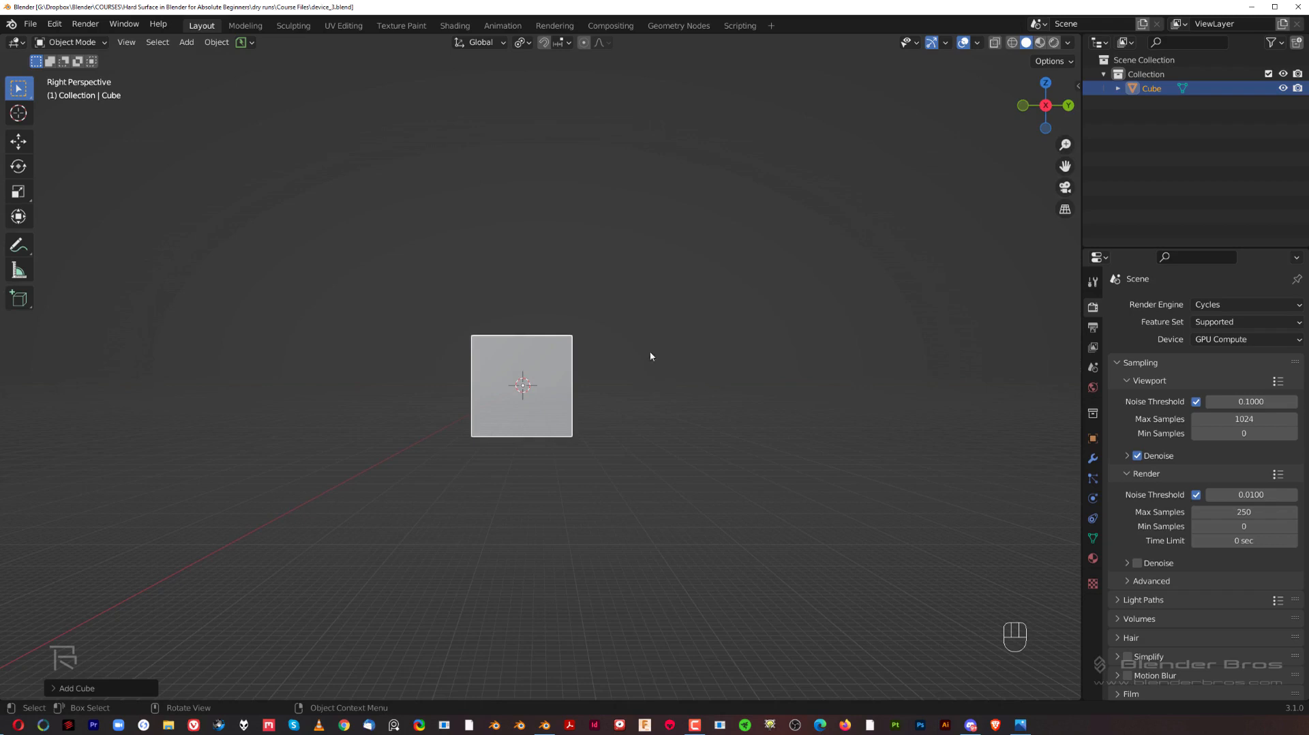
Orbit the cube, return to the Right view, and examine it in orthographic projection.
{"action": "middle_click_drag", "start_coordinate": [650, 355], "coordinate": [603, 447]}
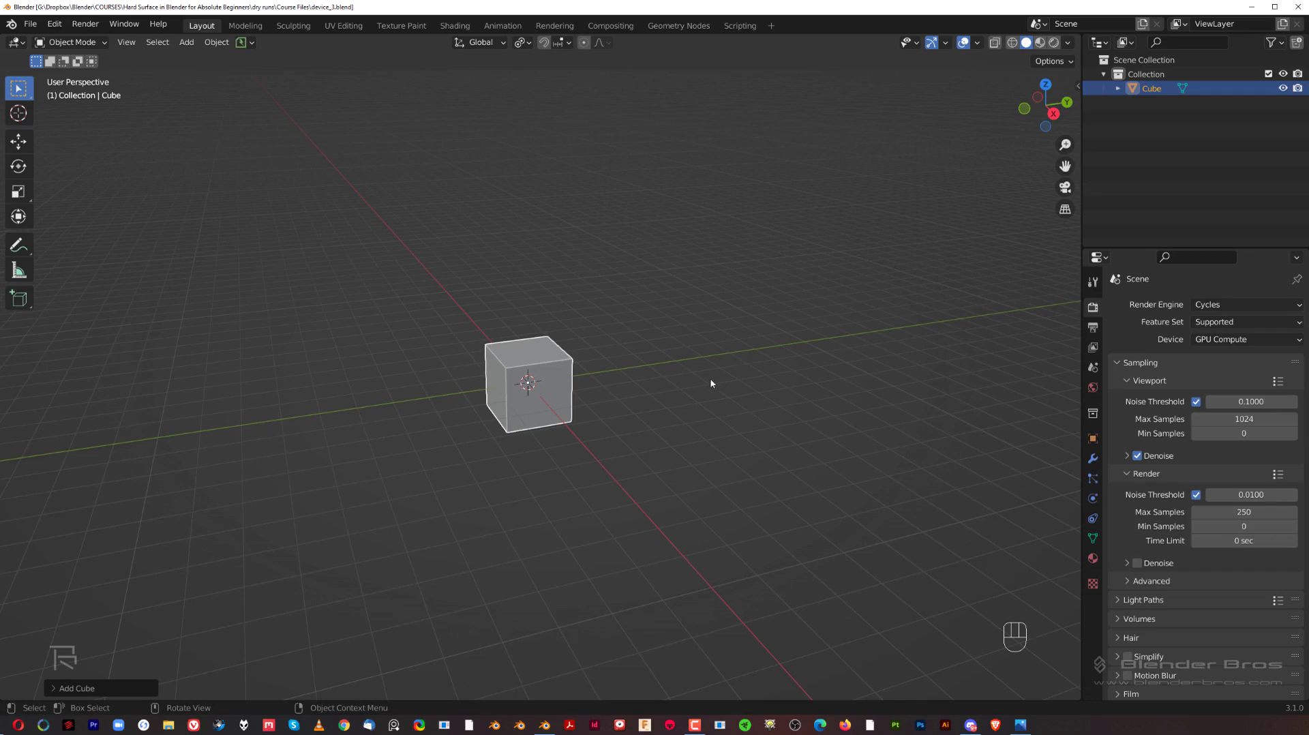
{"action": "middle_click_drag", "start_coordinate": [670, 434], "coordinate": [653, 429]}
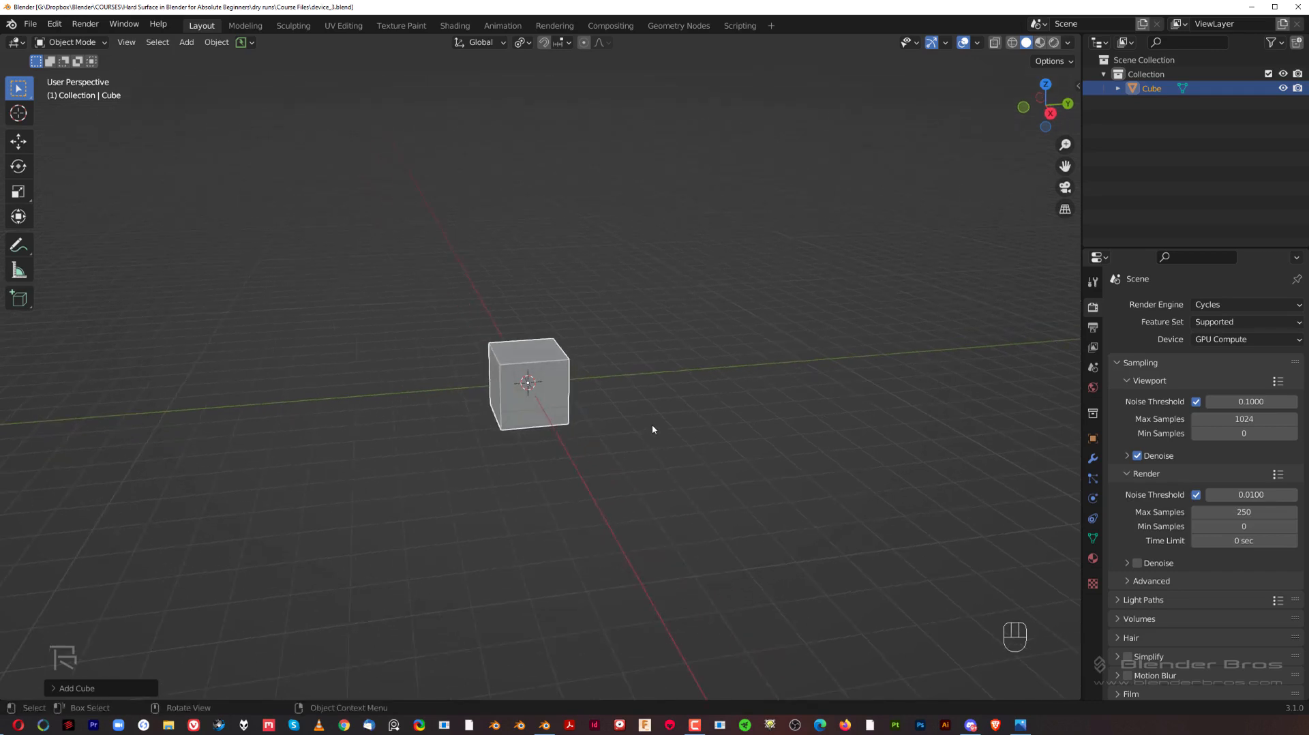
{"action": "key", "text": "grave"}
{"action": "left_click", "coordinate": [687, 438]}
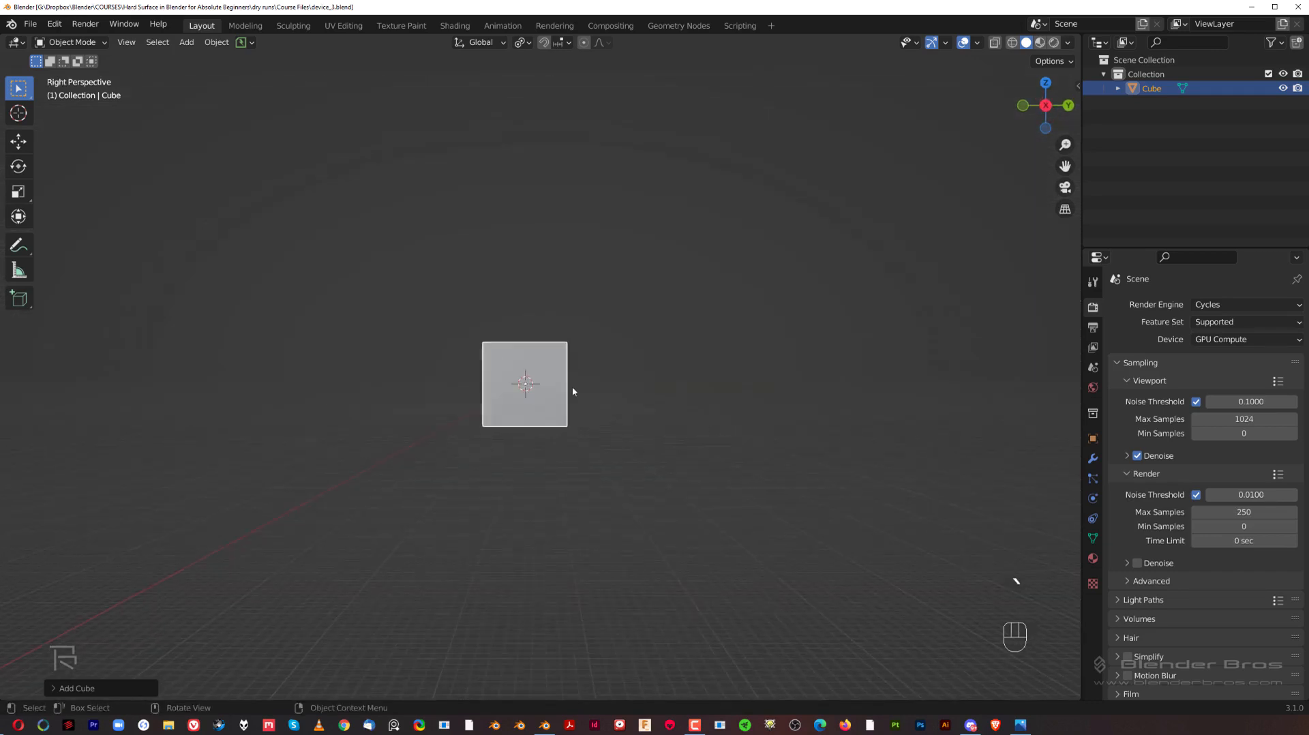
{"action": "key", "text": "KP_5"}
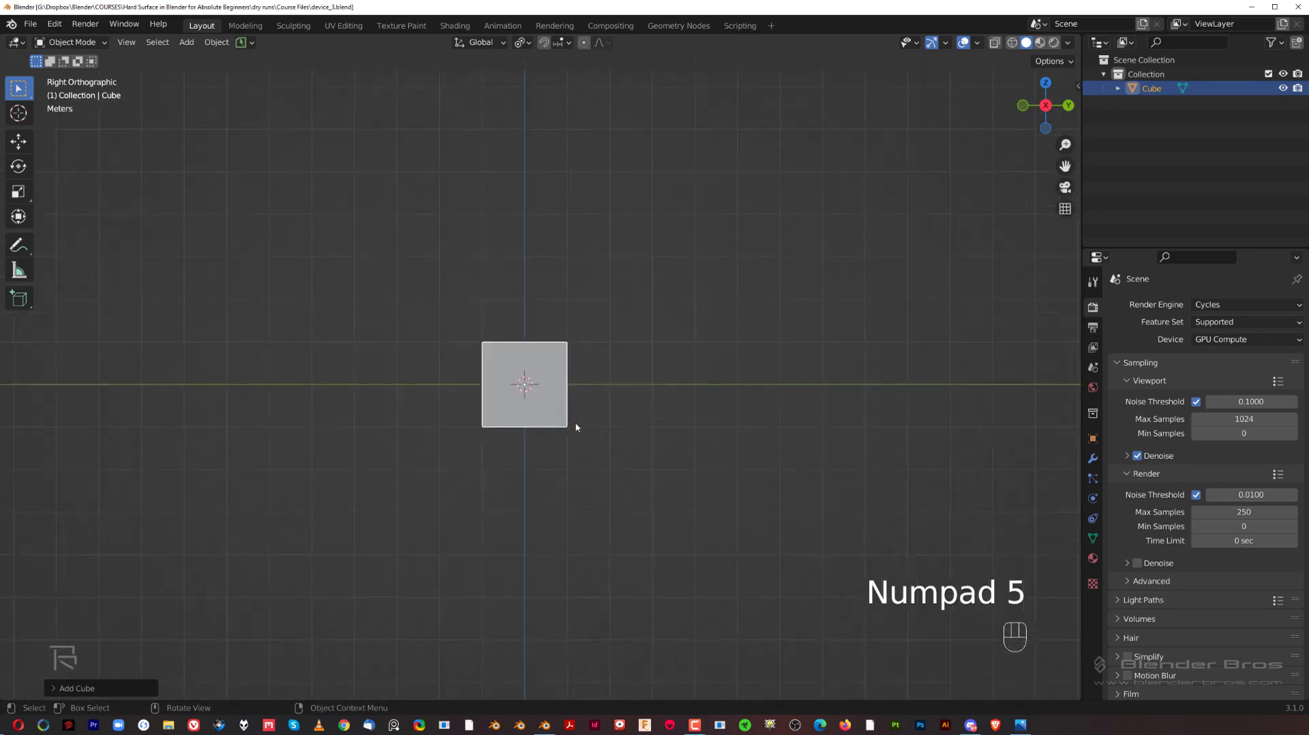
{"action": "scroll", "coordinate": [619, 388], "scroll_direction": "up", "scroll_amount": 4}
{"action": "scroll", "coordinate": [632, 395], "scroll_direction": "down", "scroll_amount": 3}
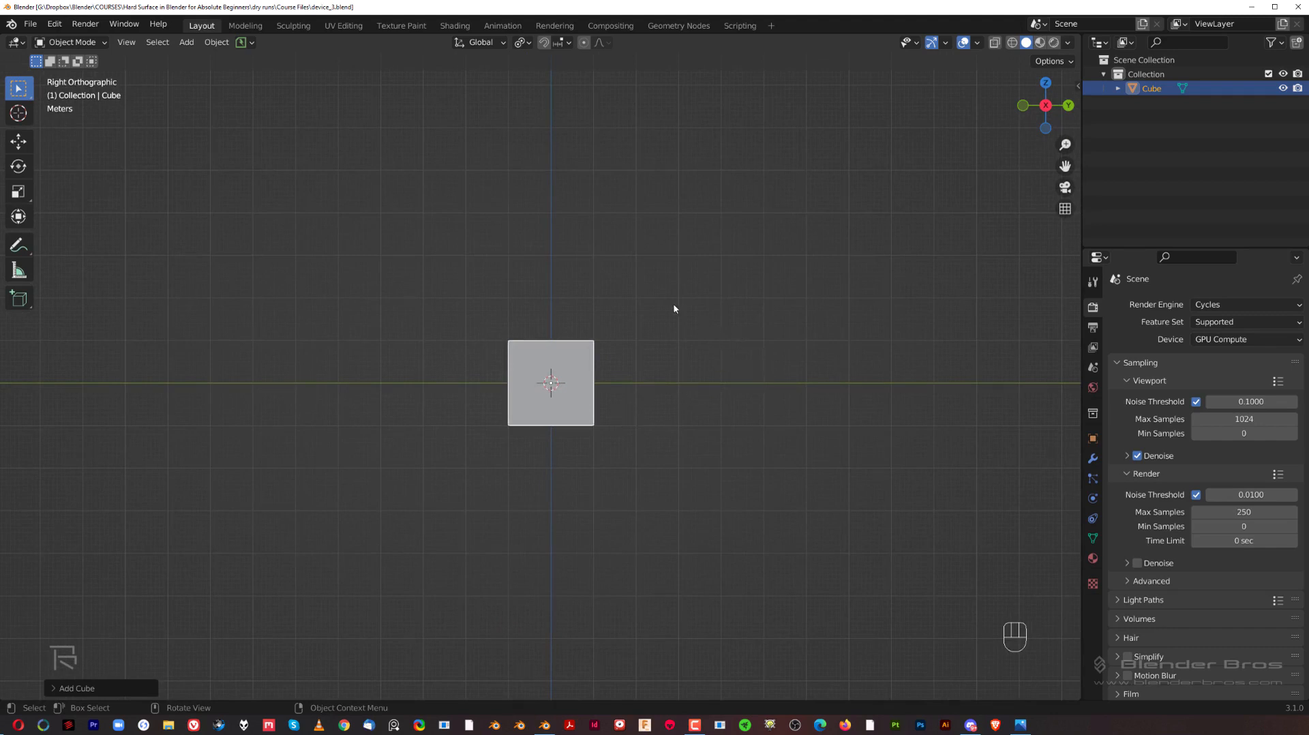
Orbit the cube in orthographic projection, and examine it again in the Right view at different zoom levels.
{"action": "middle_click_drag", "start_coordinate": [673, 308], "coordinate": [745, 272]}
{"action": "key", "text": "grave"}
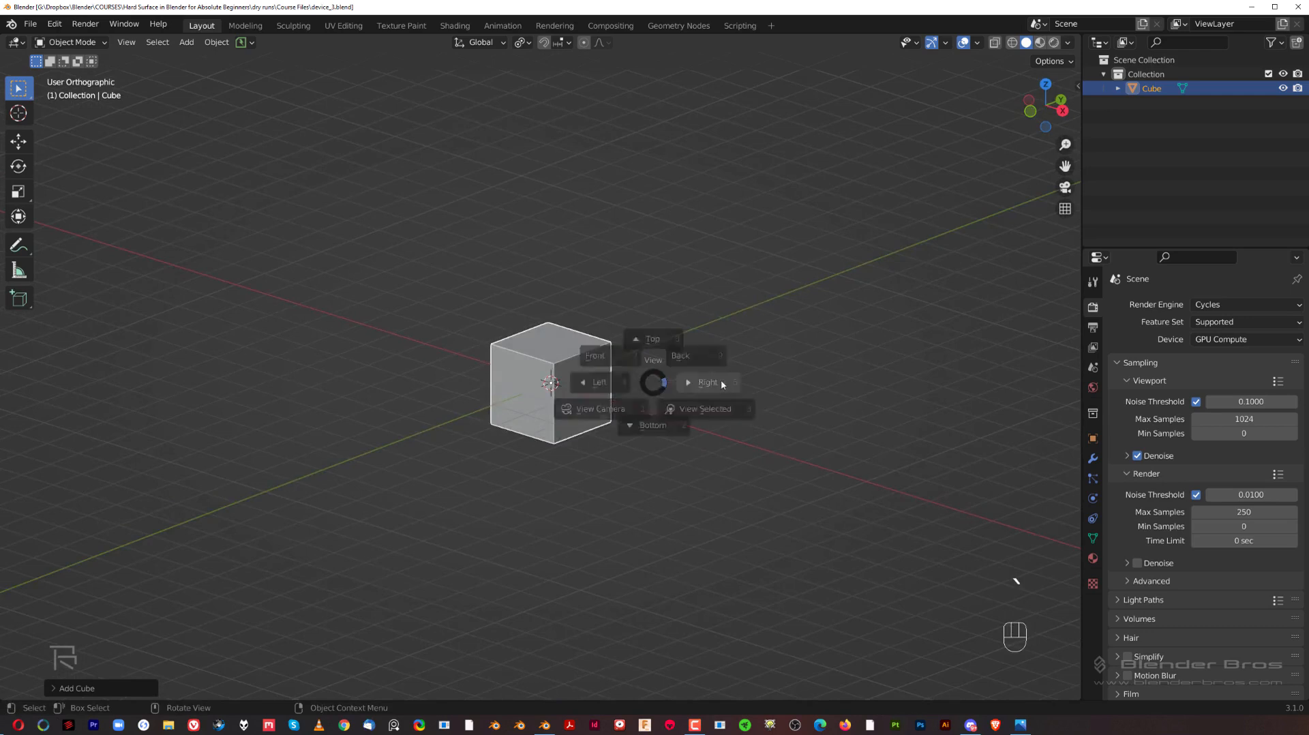
{"action": "left_click", "coordinate": [773, 386]}
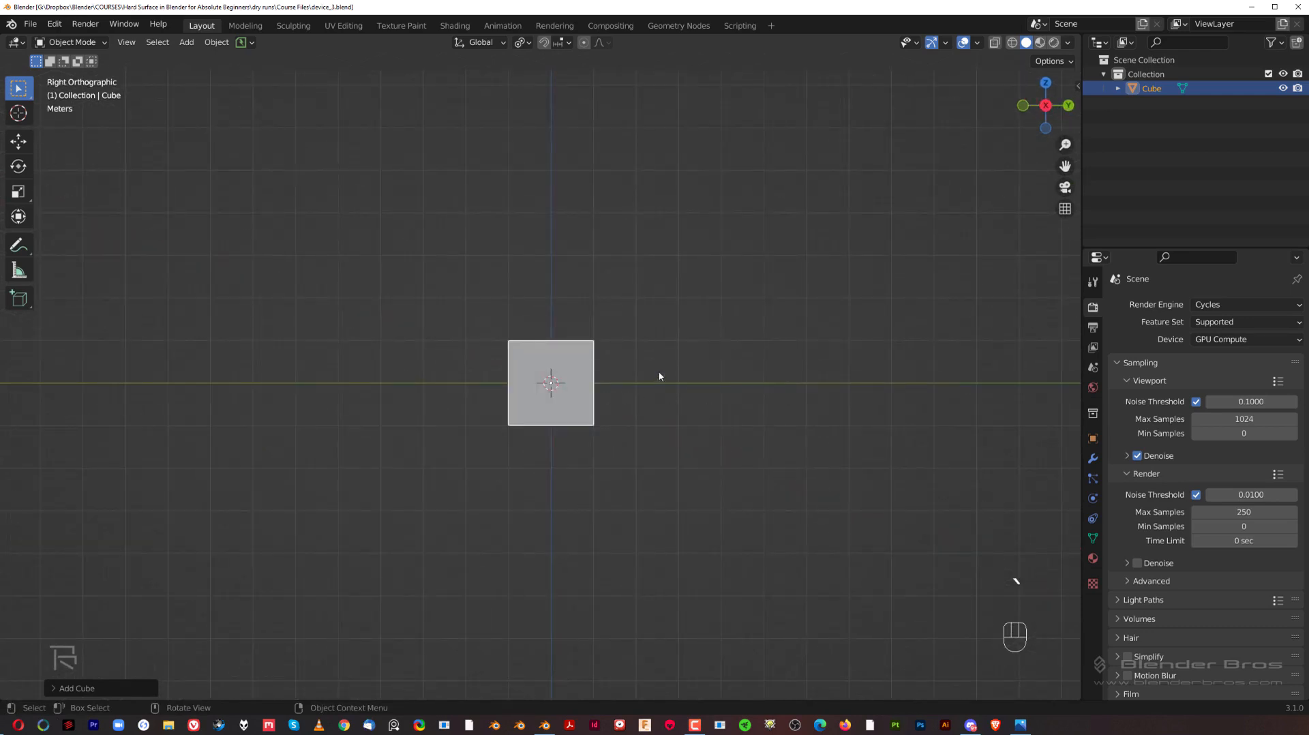
{"action": "scroll", "coordinate": [674, 391], "scroll_direction": "down", "scroll_amount": 1}
{"action": "mouse_move", "coordinate": [656, 380]}
{"action": "middle_mouse_down", "text": "shift"}
{"action": "mouse_move", "coordinate": [624, 404]}
{"action": "mouse_move", "coordinate": [660, 394]}
{"action": "middle_mouse_up", "text": "shift"}
{"action": "scroll", "coordinate": [614, 420], "scroll_direction": "up", "scroll_amount": 2}
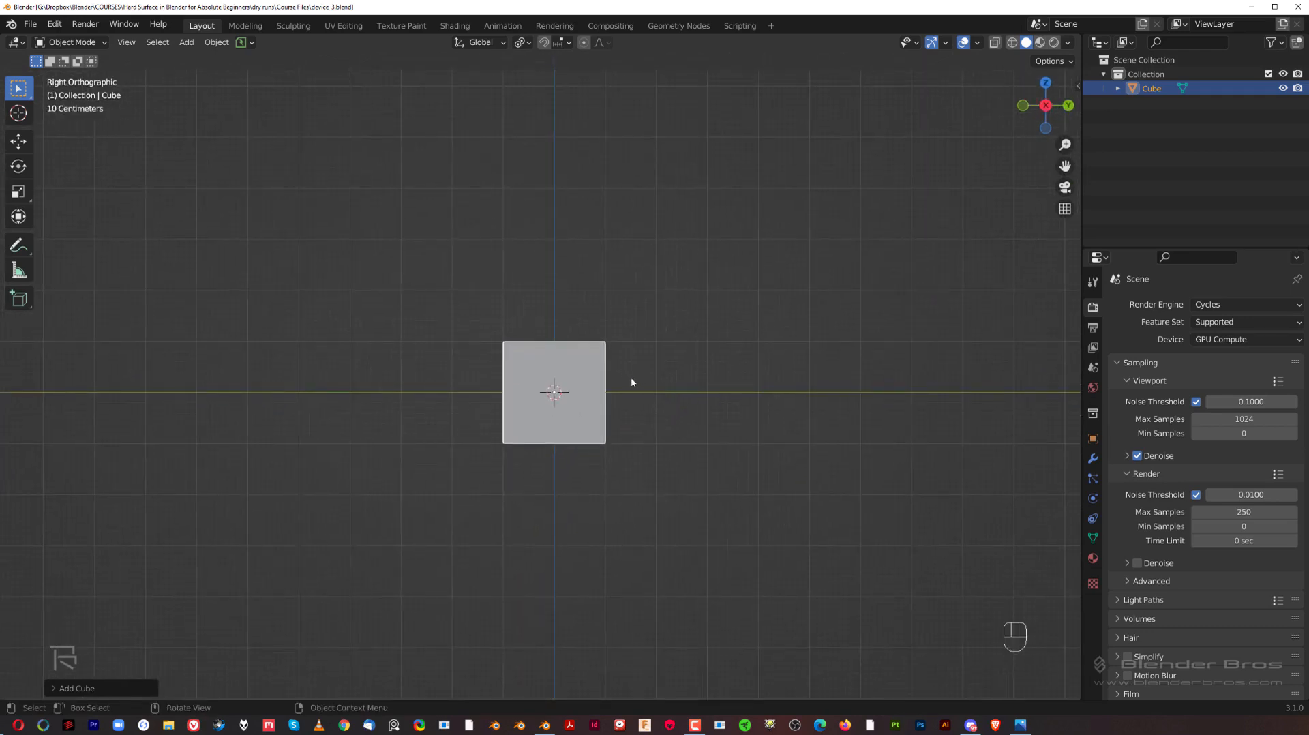
{"action": "key", "text": "grave"}
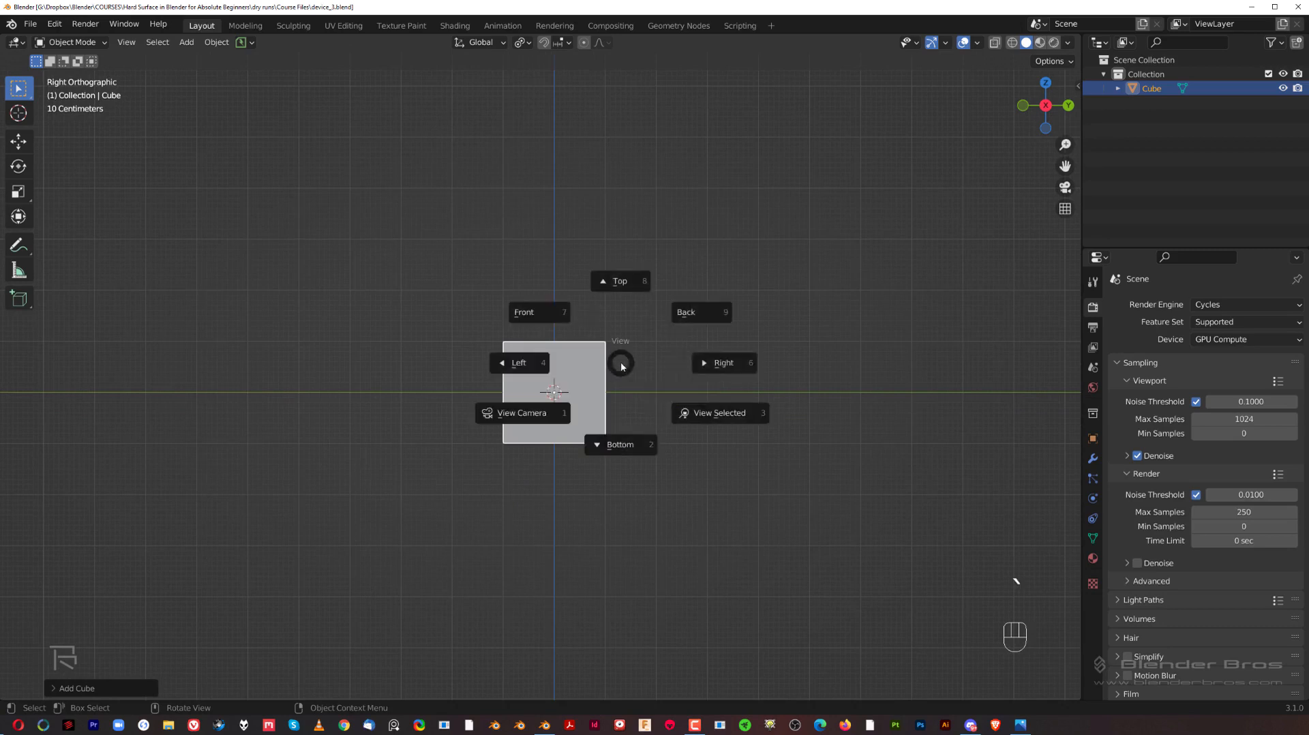
{"action": "left_click", "coordinate": [719, 366]}
{"action": "scroll", "coordinate": [608, 394], "scroll_direction": "up", "scroll_amount": 1}
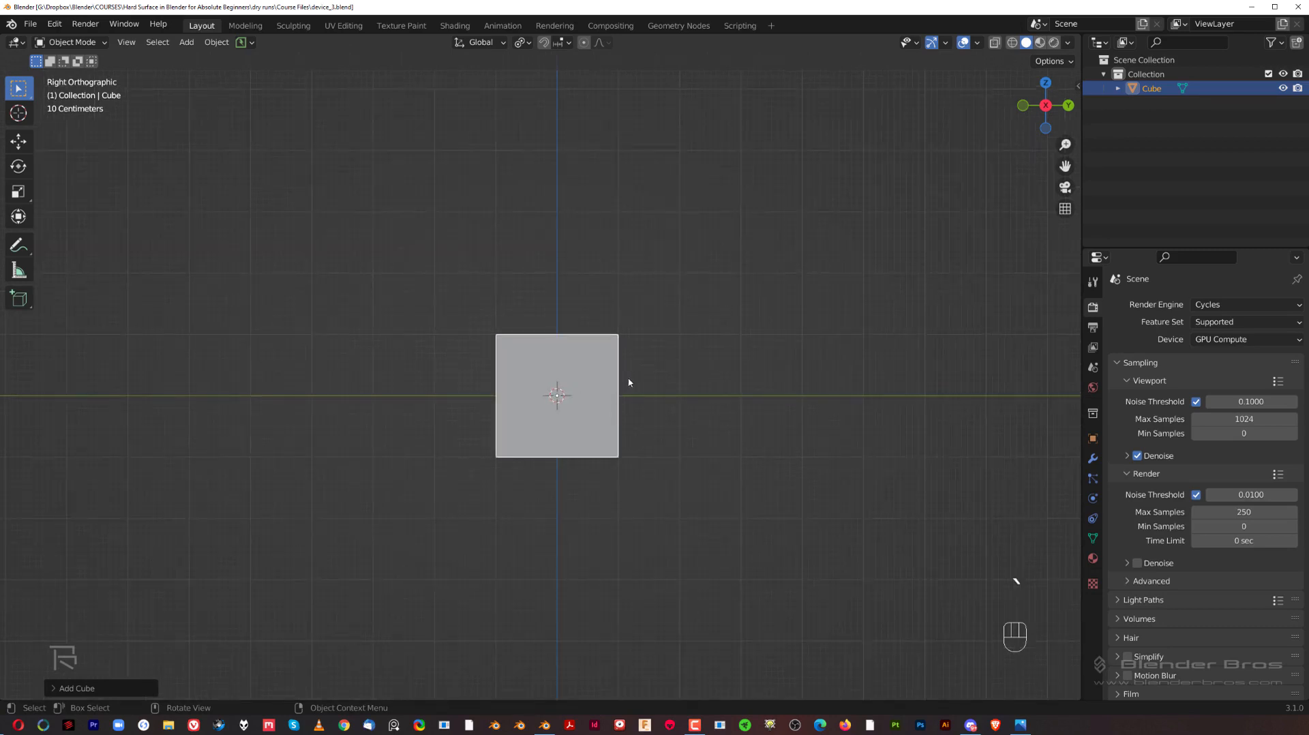
{"action": "scroll", "coordinate": [666, 392], "scroll_direction": "down", "scroll_amount": 2}
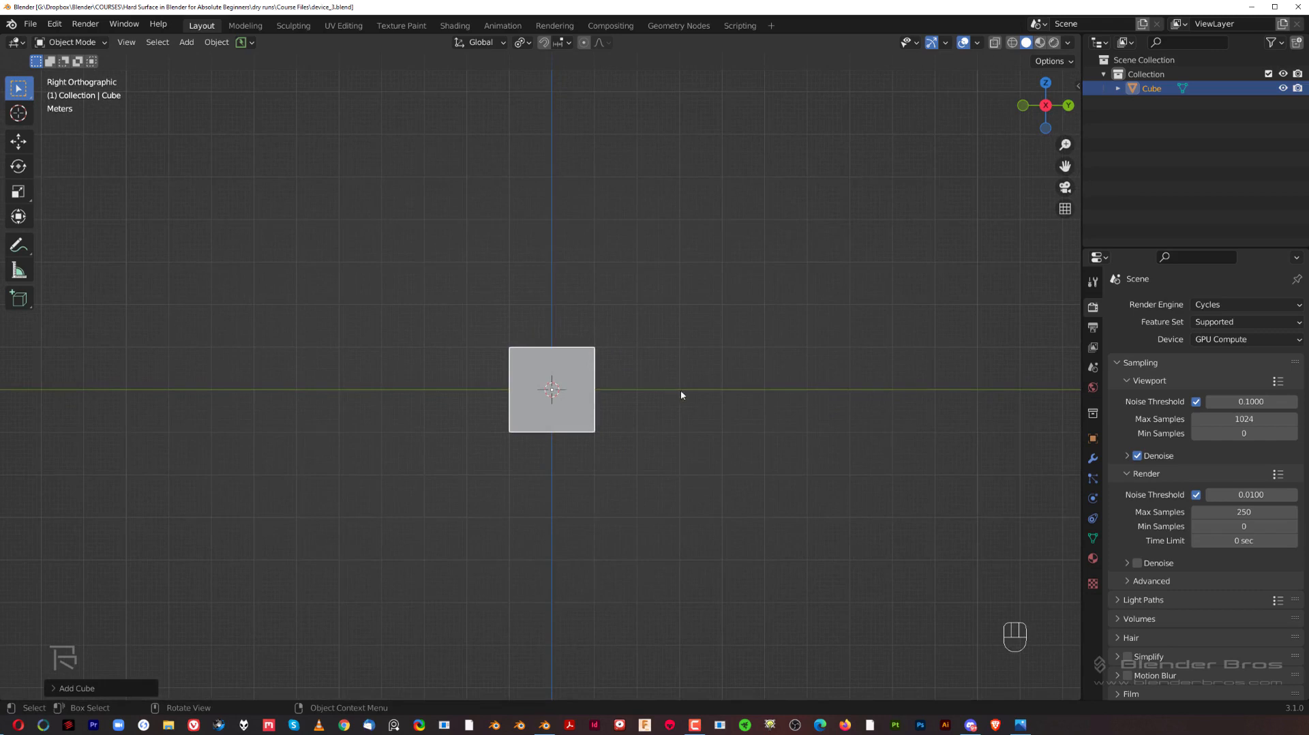
View the cube from the front and from the right, and switch the viewport back to perspective projection.
{"action": "key", "text": "grave"}
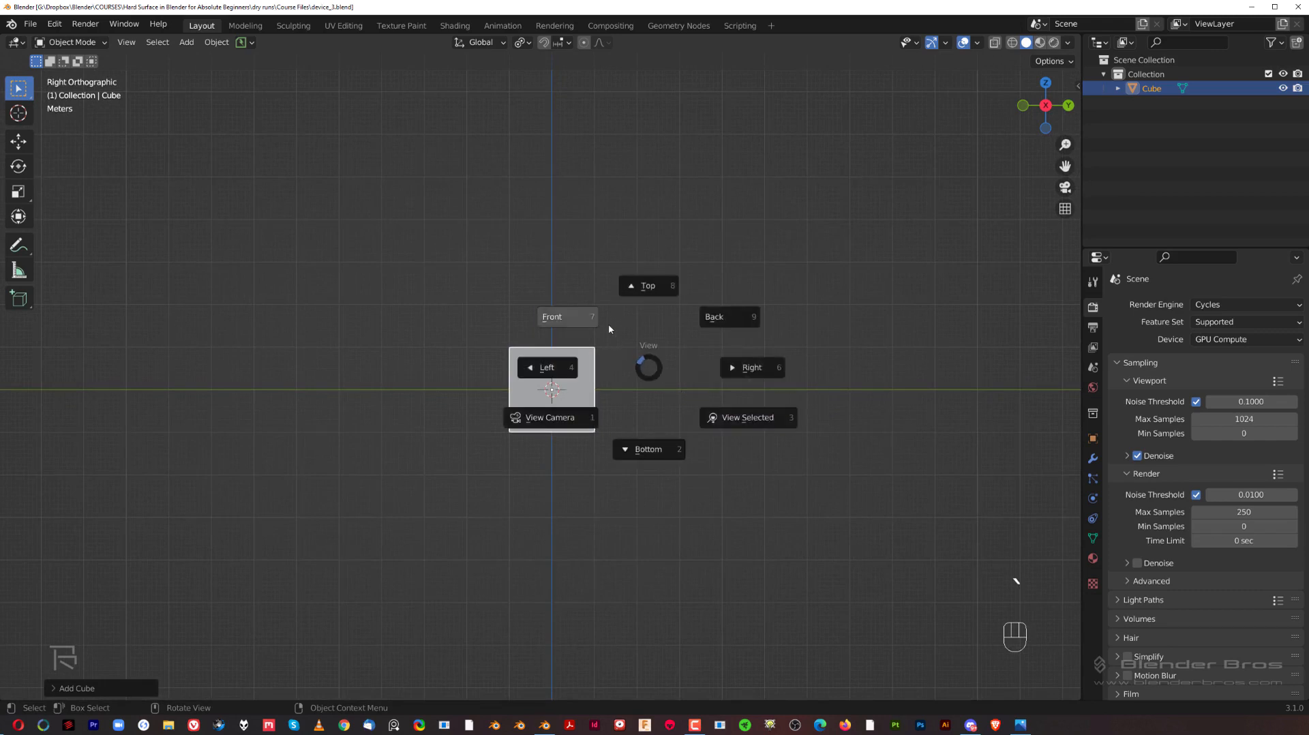
{"action": "left_click", "coordinate": [552, 316]}
{"action": "middle_click_drag", "start_coordinate": [552, 322], "coordinate": [460, 554]}
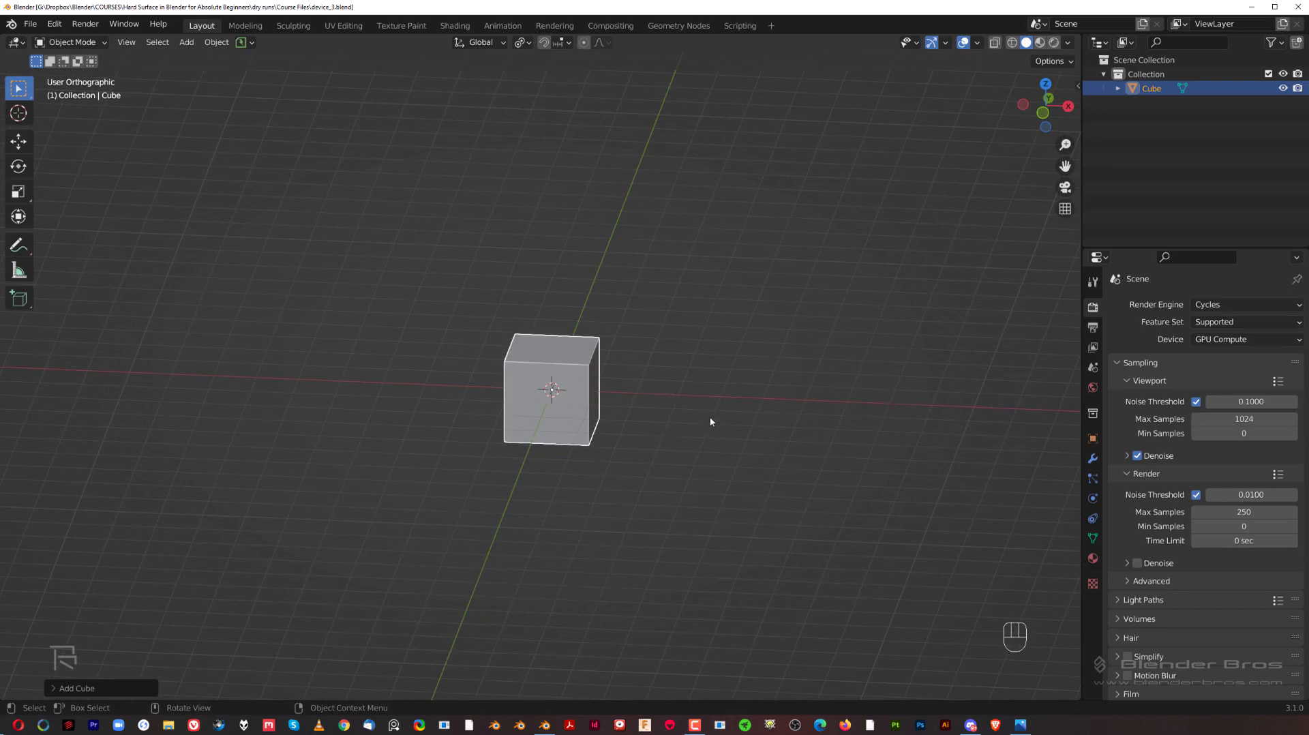
{"action": "key", "text": "grave"}
{"action": "left_click", "coordinate": [880, 412]}
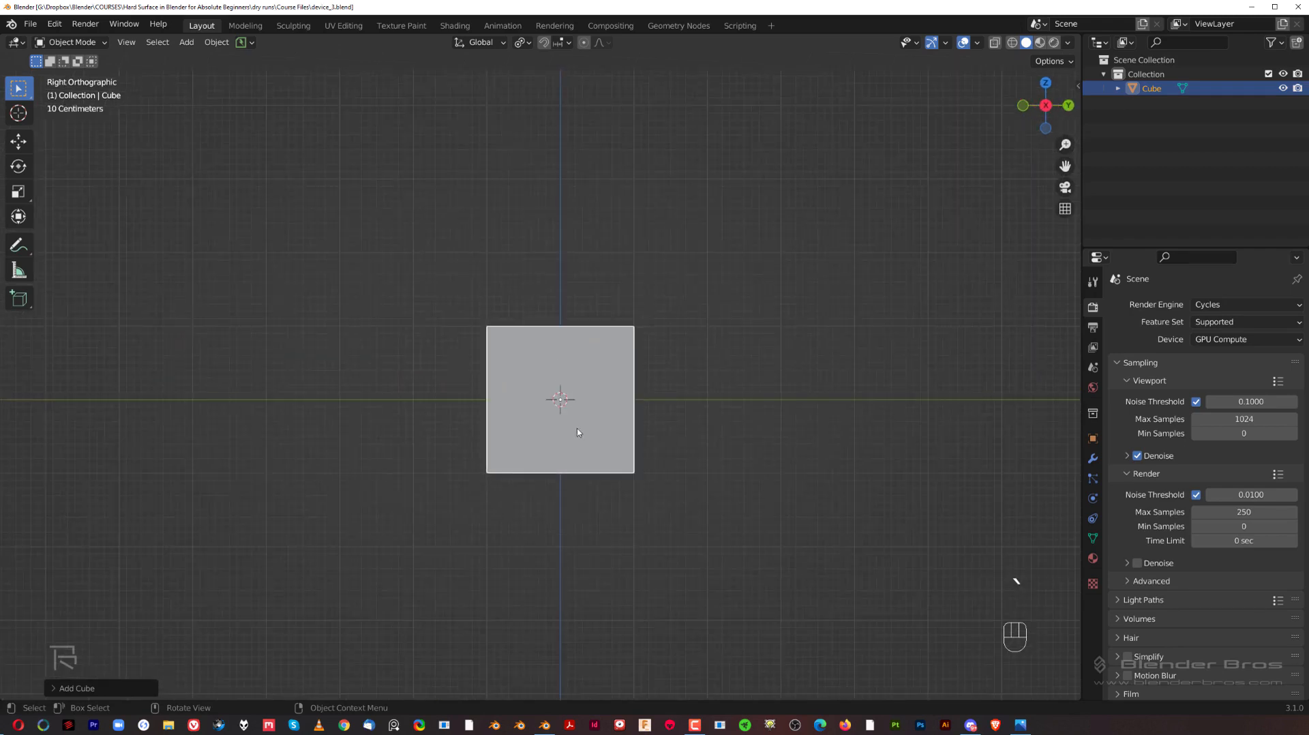
{"action": "middle_click_drag", "start_coordinate": [589, 390], "coordinate": [606, 373], "text": "shift"}
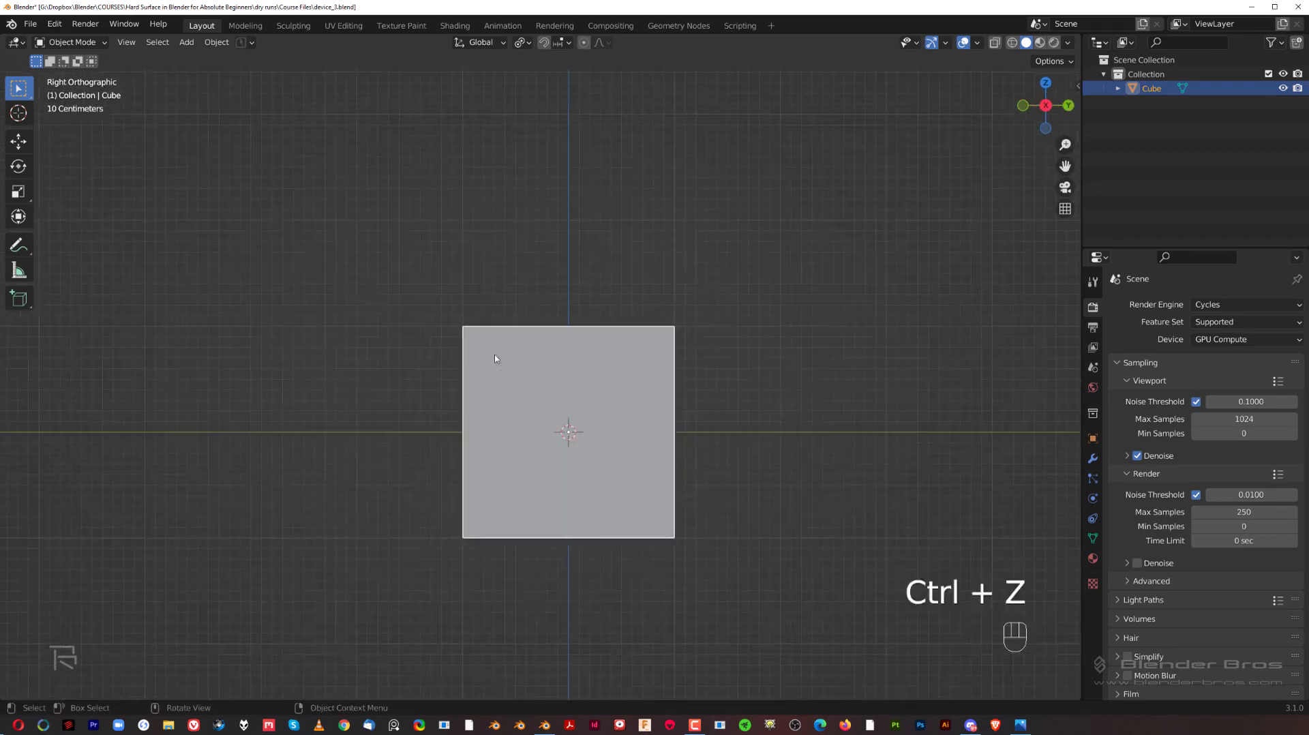
{"action": "middle_click_drag", "start_coordinate": [493, 354], "coordinate": [537, 337], "text": "shift"}
{"action": "scroll", "coordinate": [538, 340], "scroll_direction": "down", "scroll_amount": 1}
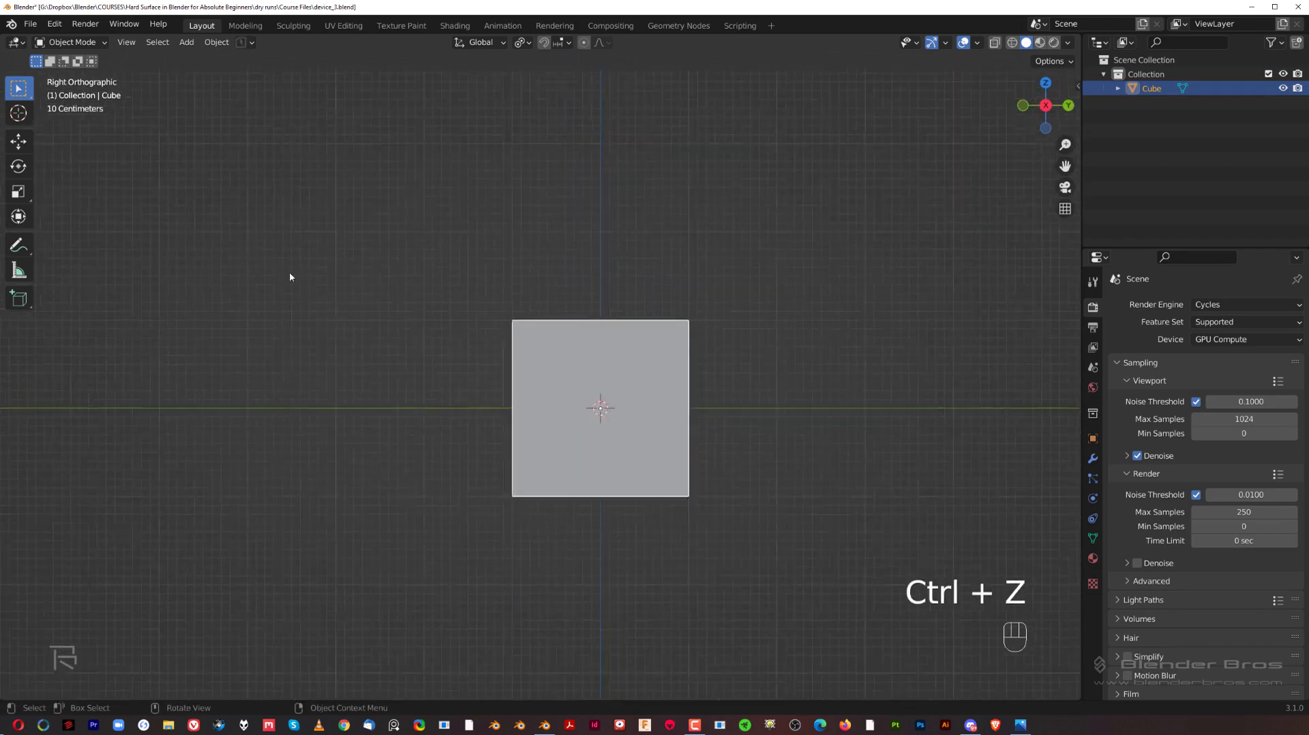
{"action": "scroll", "coordinate": [290, 277], "scroll_direction": "down", "scroll_amount": 2}
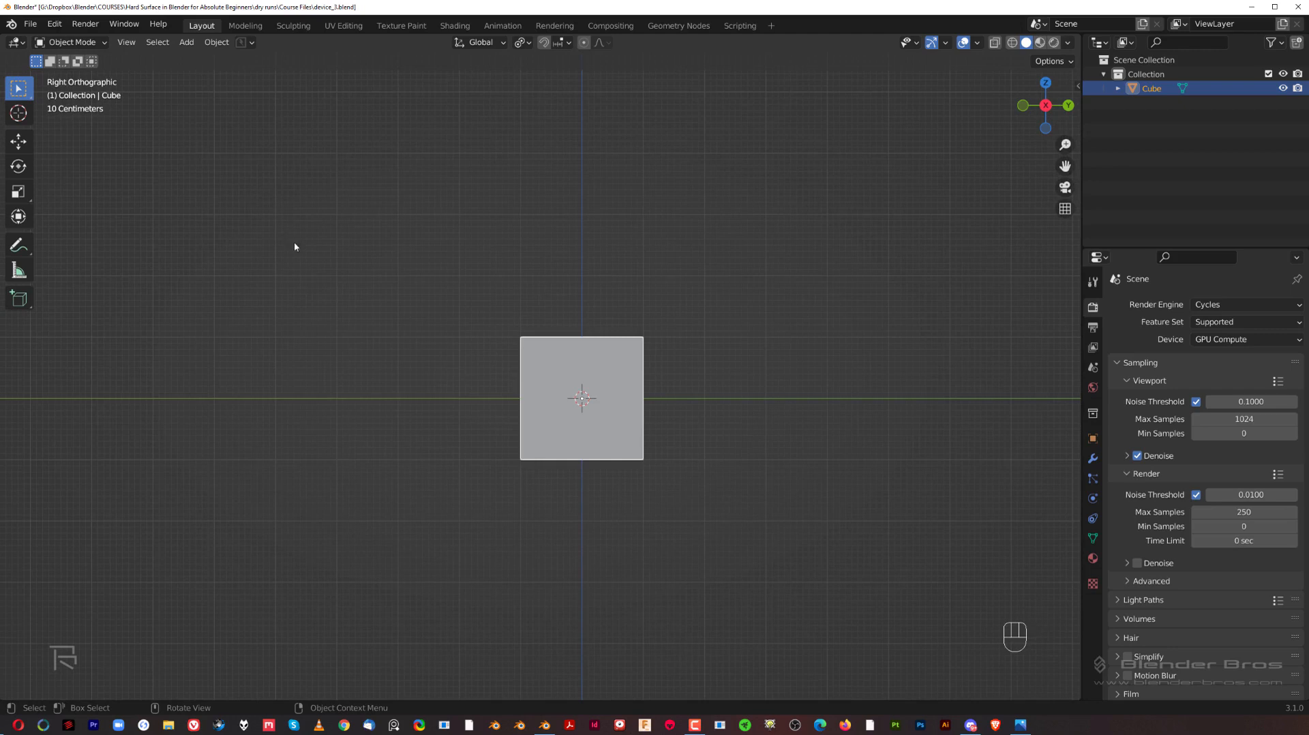
{"action": "key", "text": "KP_5"}
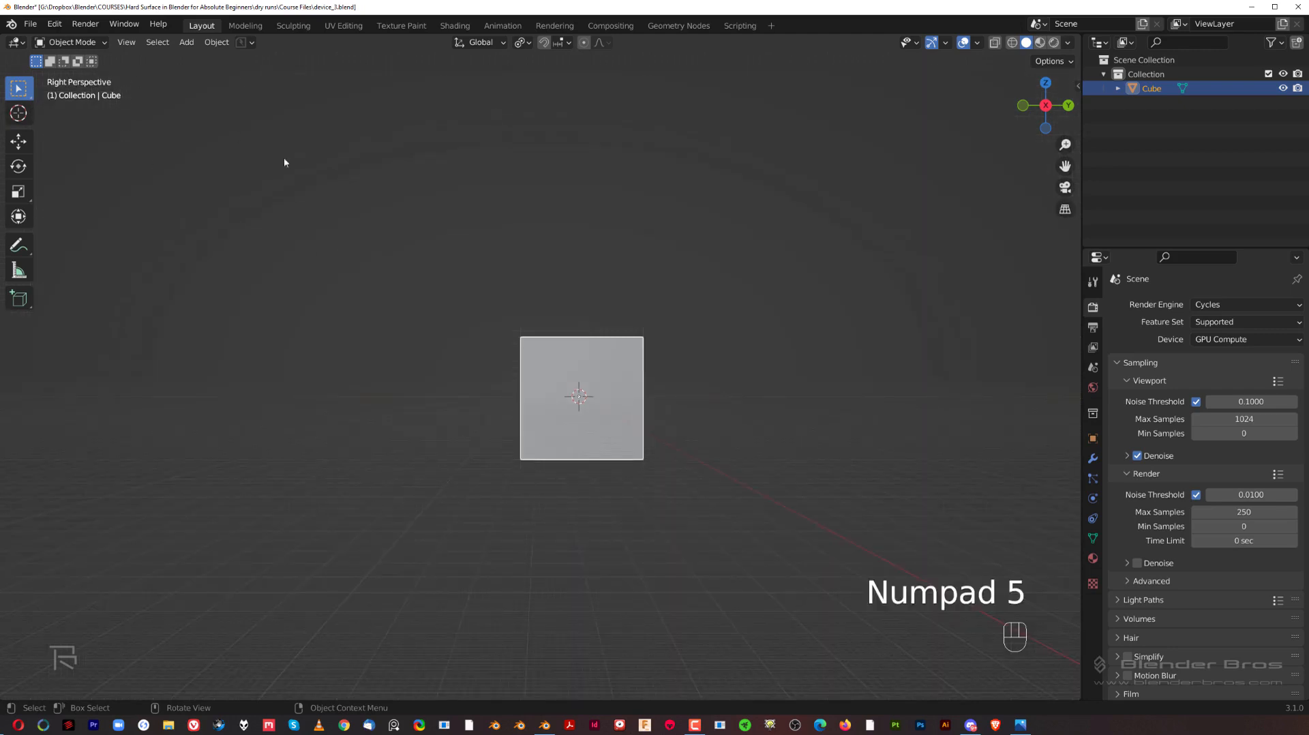
Compare the cube in perspective and orthographic projection by alternating repeatedly between the two in the Right view.
{"action": "key", "text": "KP_5"}
{"action": "key", "text": "KP_5"}
{"action": "key", "text": "KP_5"}
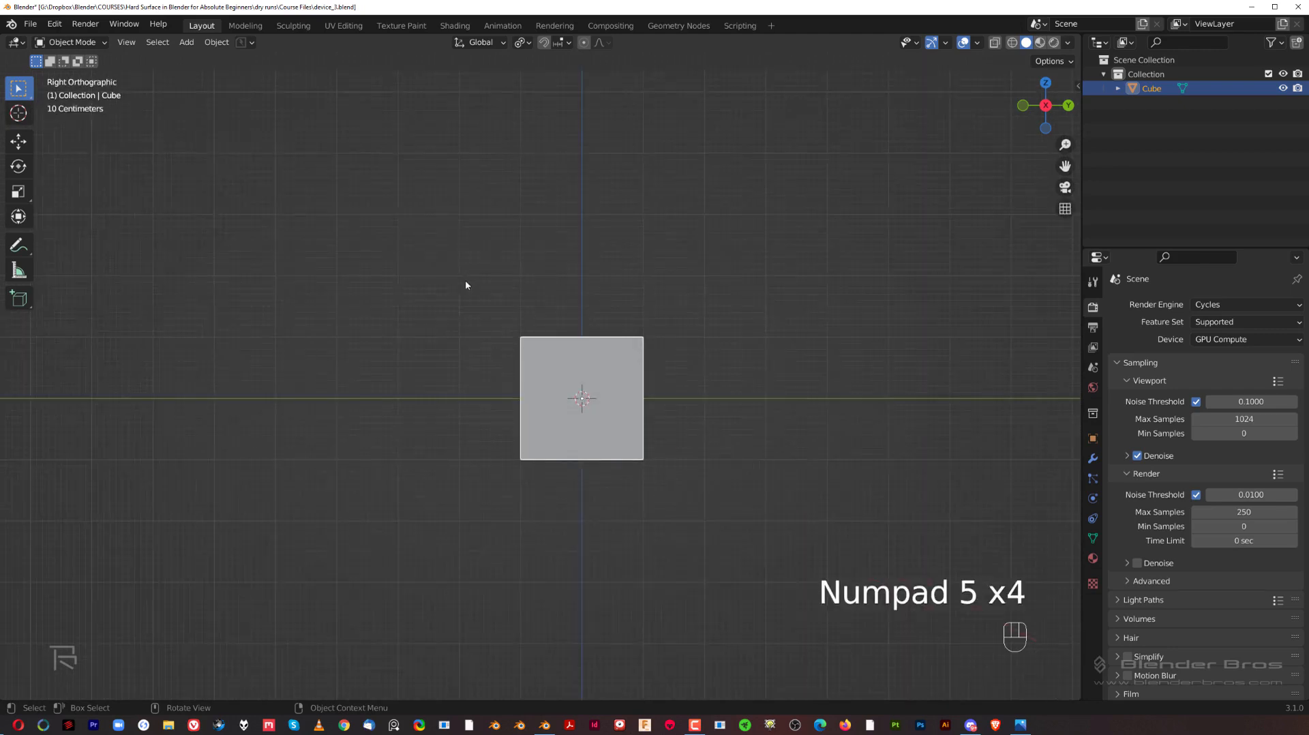
{"action": "key", "text": "KP_5"}
{"action": "key", "text": "KP_5"}
{"action": "key", "text": "KP_5"}
{"action": "key", "text": "KP_5"}
{"action": "key", "text": "KP_5"}
{"action": "key", "text": "KP_5"}
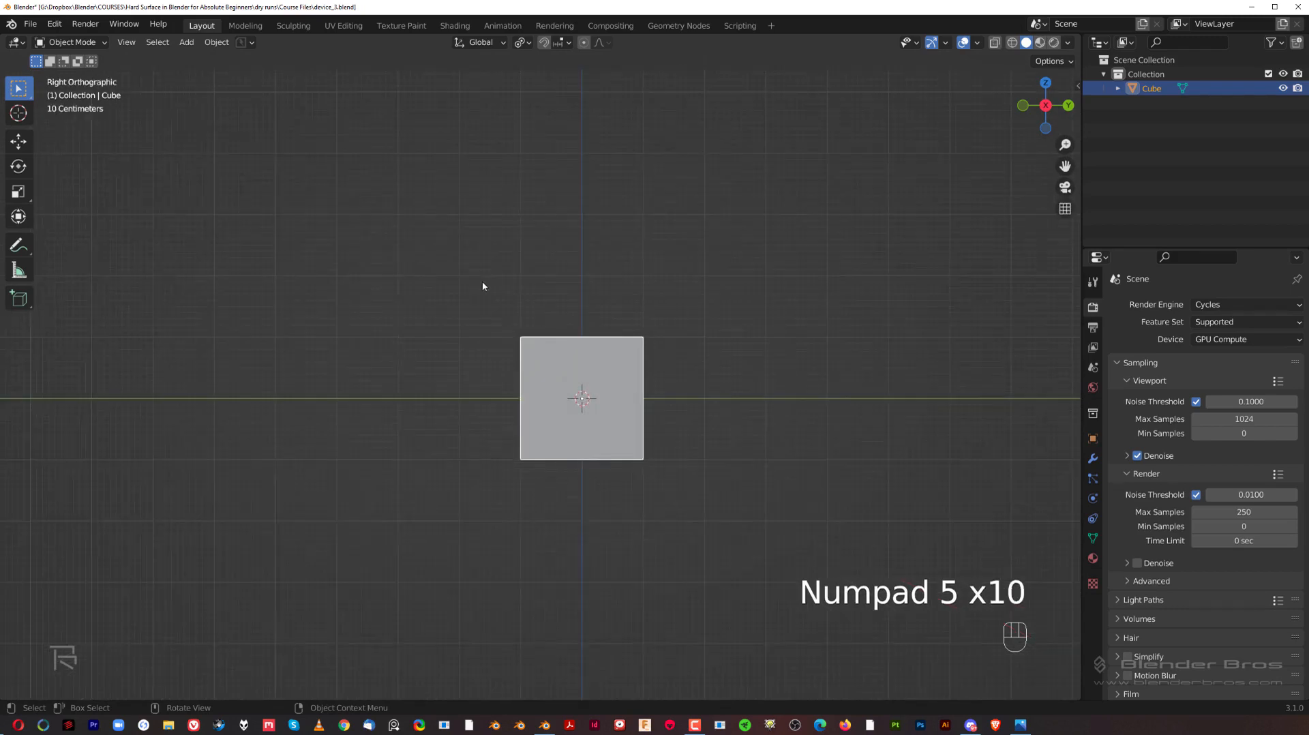
{"action": "key", "text": "KP_5"}
{"action": "key", "text": "KP_5"}
{"action": "key", "text": "KP_5"}
{"action": "key", "text": "KP_5"}
{"action": "key", "text": "KP_5"}
{"action": "key", "text": "KP_5"}
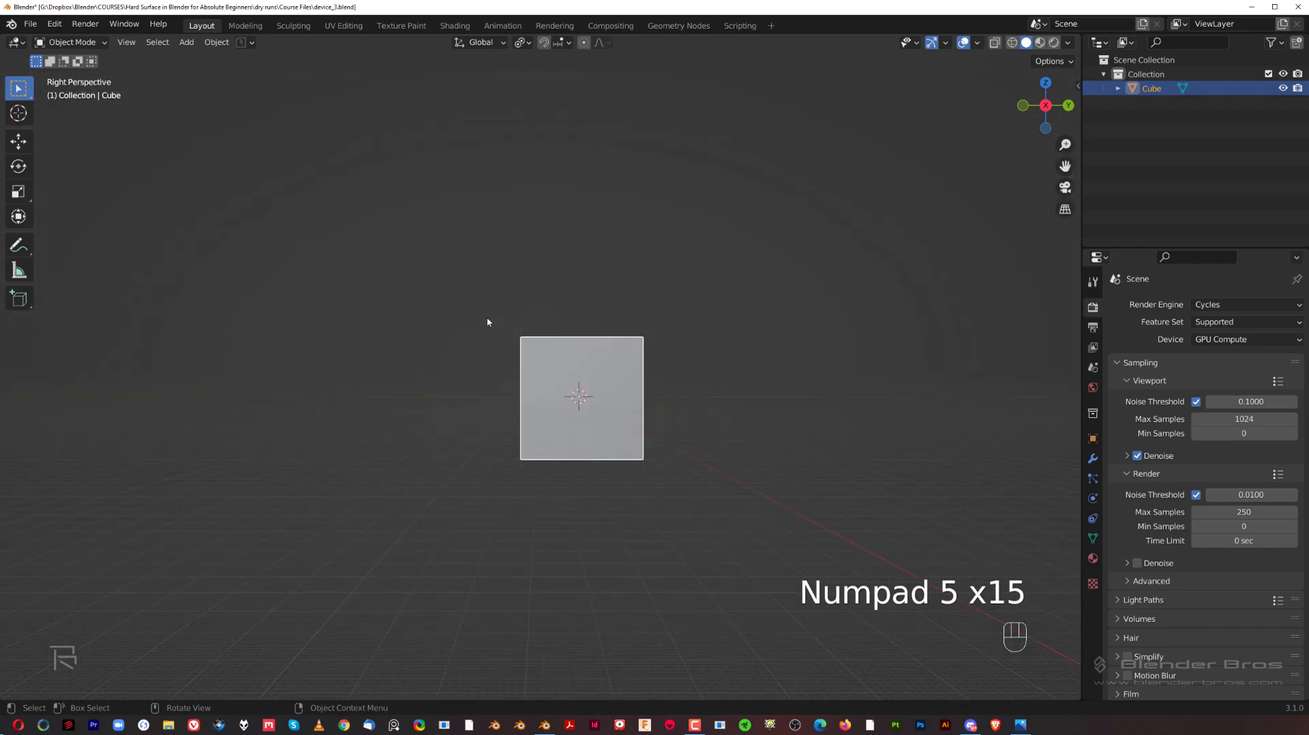
{"action": "key", "text": "KP_5"}
{"action": "key", "text": "KP_5"}
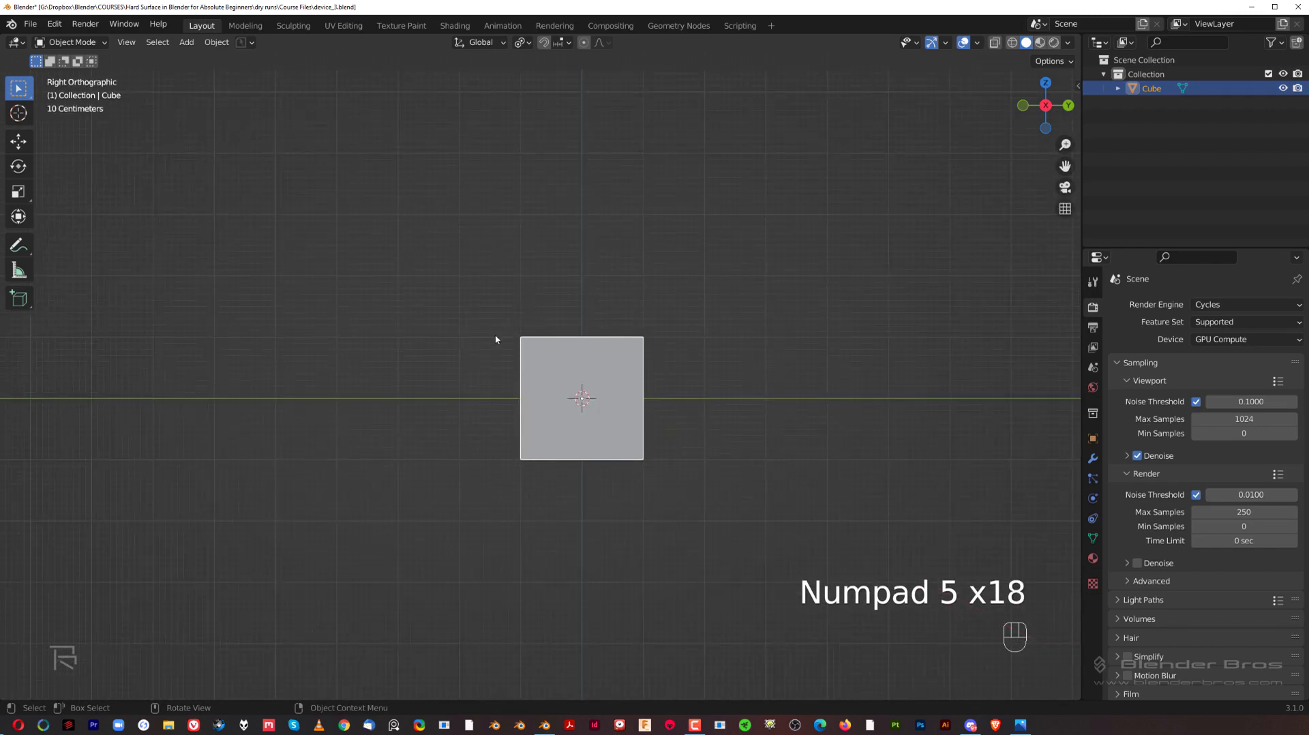
Examine the cube in the Right orthographic view at different zoom levels, and compare it once more with perspective.
{"action": "scroll", "coordinate": [494, 336], "scroll_direction": "up", "scroll_amount": 2}
{"action": "middle_click_drag", "start_coordinate": [525, 349], "coordinate": [480, 340], "text": "shift"}
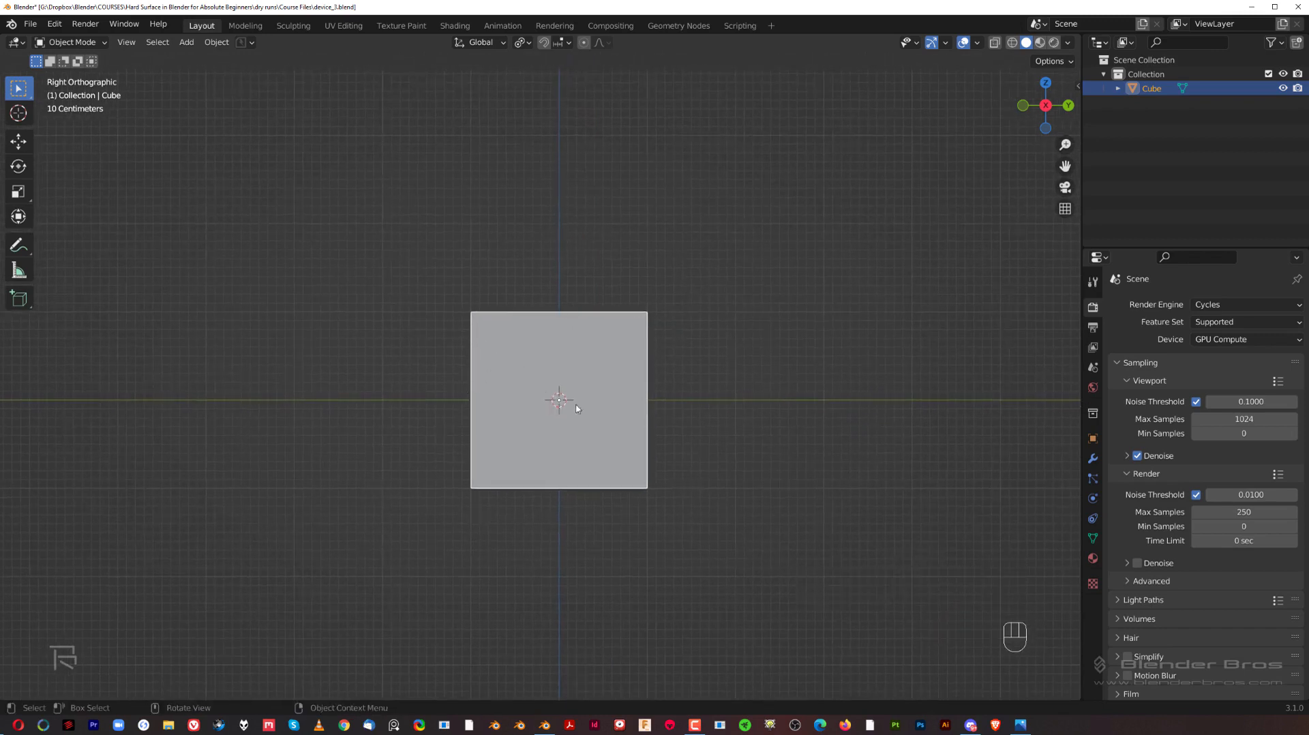
{"action": "middle_click_drag", "start_coordinate": [571, 418], "coordinate": [604, 424], "text": "shift"}
{"action": "scroll", "coordinate": [589, 447], "scroll_direction": "up", "scroll_amount": 1}
{"action": "scroll", "coordinate": [664, 427], "scroll_direction": "up", "scroll_amount": 1}
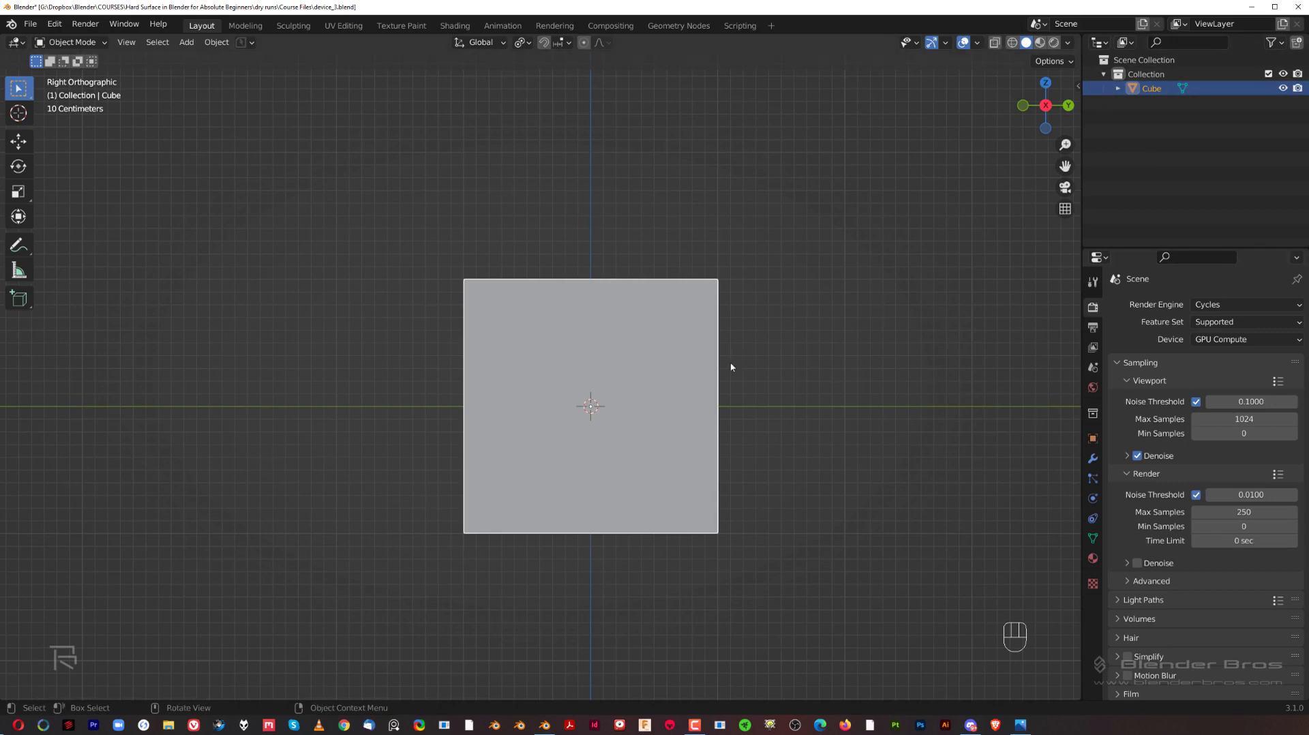
{"action": "scroll", "coordinate": [694, 313], "scroll_direction": "down", "scroll_amount": 3}
{"action": "middle_click_drag", "start_coordinate": [709, 296], "coordinate": [622, 292], "text": "shift"}
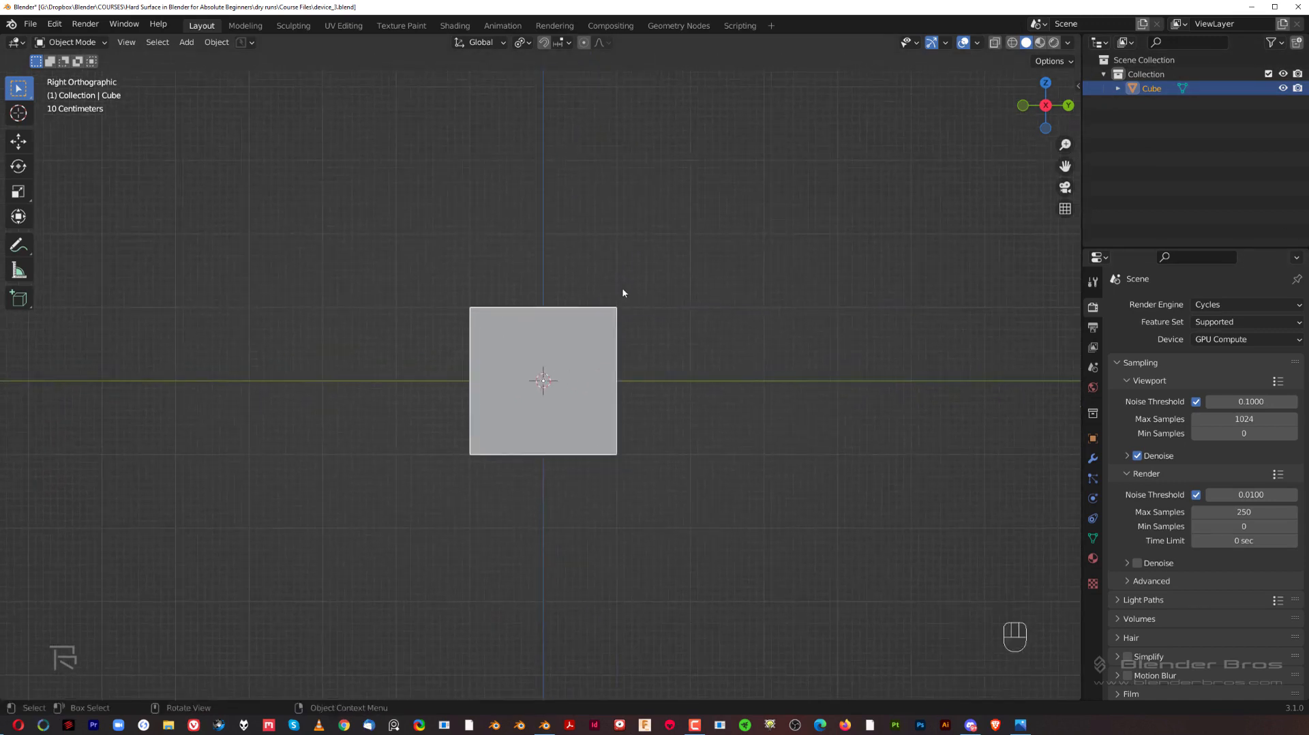
{"action": "scroll", "coordinate": [611, 328], "scroll_direction": "down", "scroll_amount": 1}
{"action": "key", "text": "KP_5"}
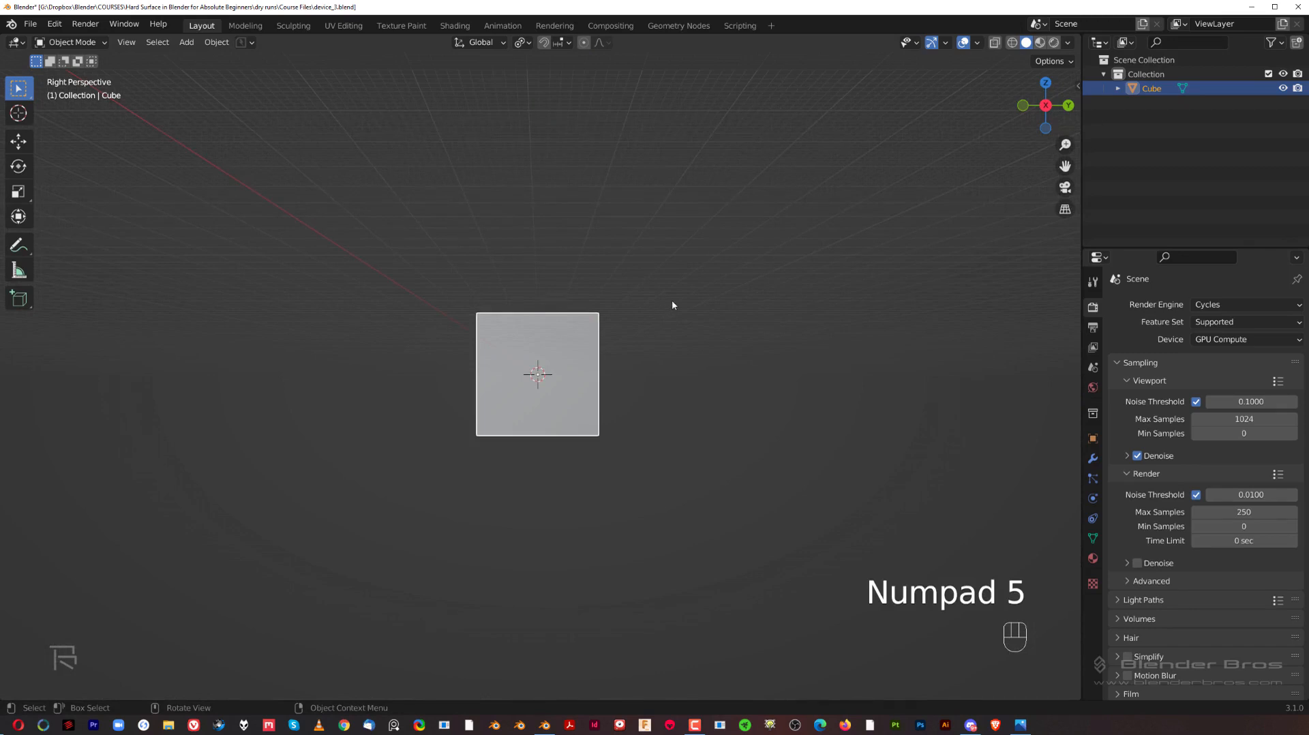
{"action": "key", "text": "KP_5"}
Scale the cube along the global Y axis to about 5.43 and along the global X axis to about 0.8.
{"action": "scroll", "coordinate": [702, 304], "scroll_direction": "down", "scroll_amount": 2}
{"action": "key", "text": "s"}
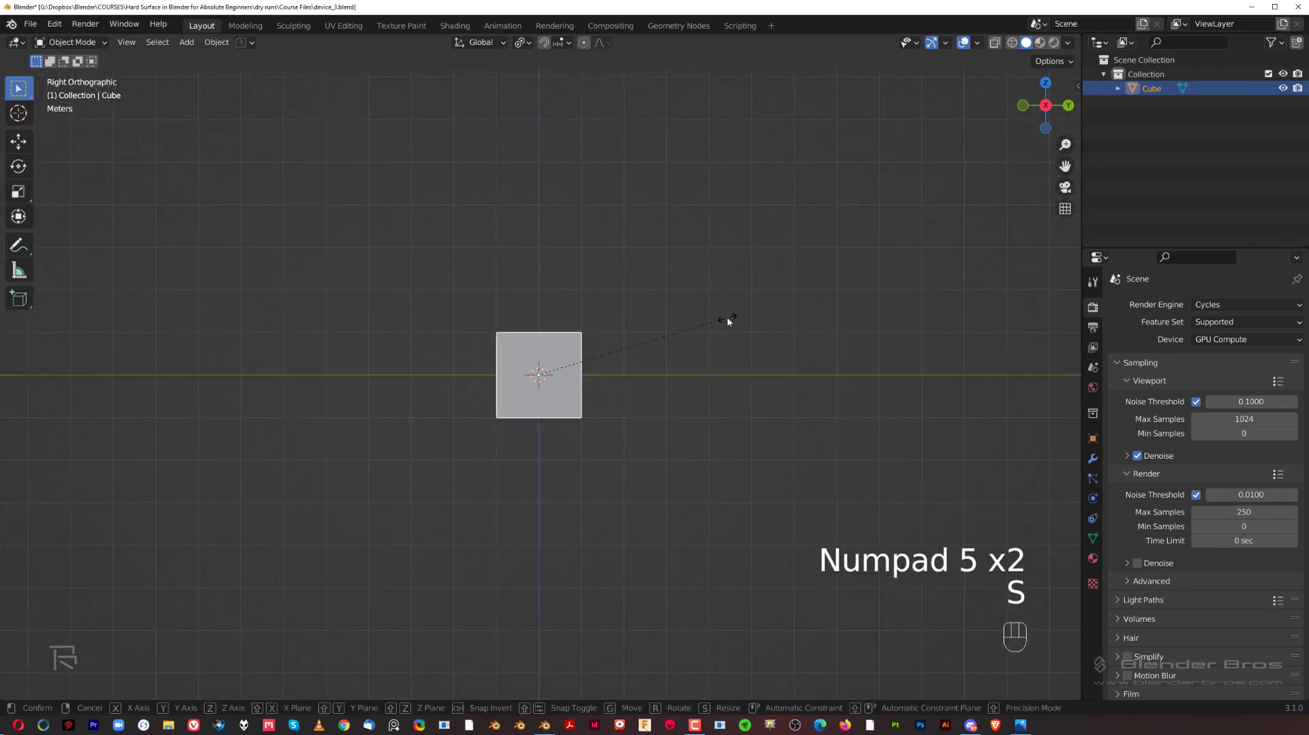
{"action": "key", "text": "y"}
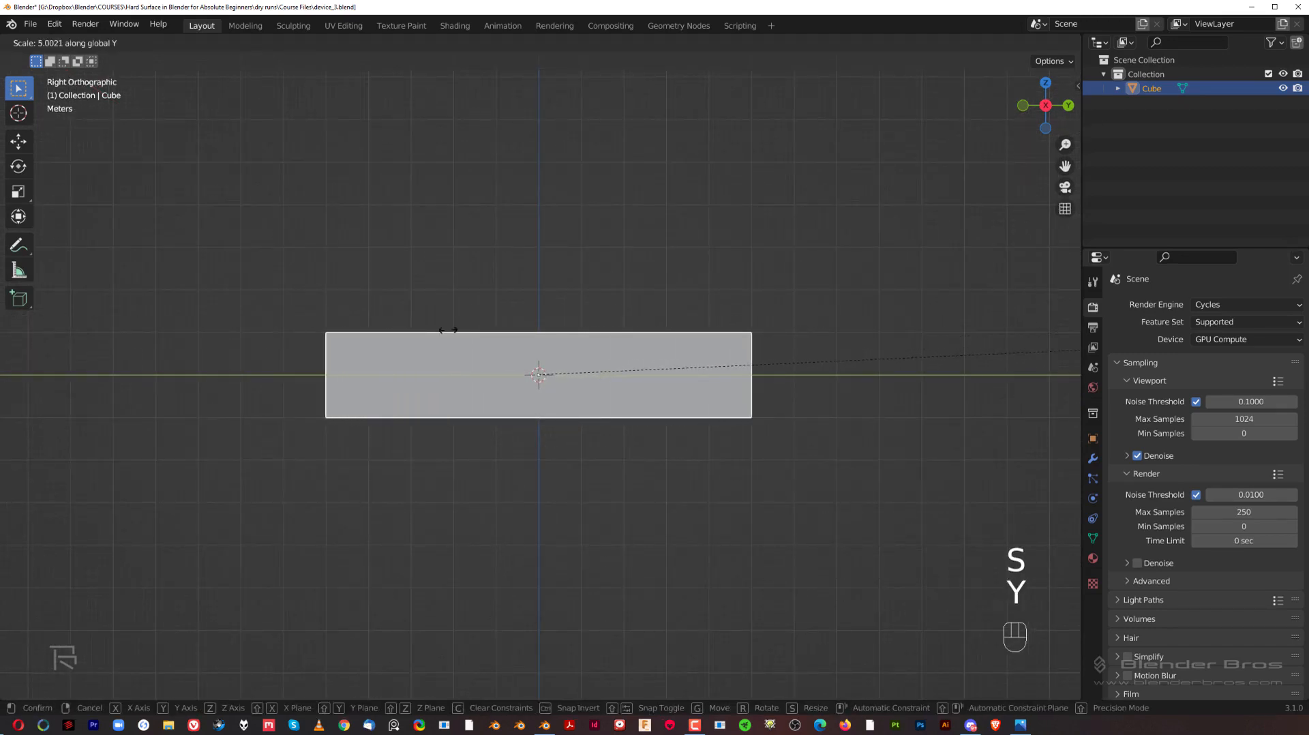
{"action": "left_click", "coordinate": [537, 276]}
{"action": "middle_click_drag", "start_coordinate": [537, 275], "coordinate": [673, 312]}
{"action": "key", "text": "s"}
{"action": "key", "text": "x"}
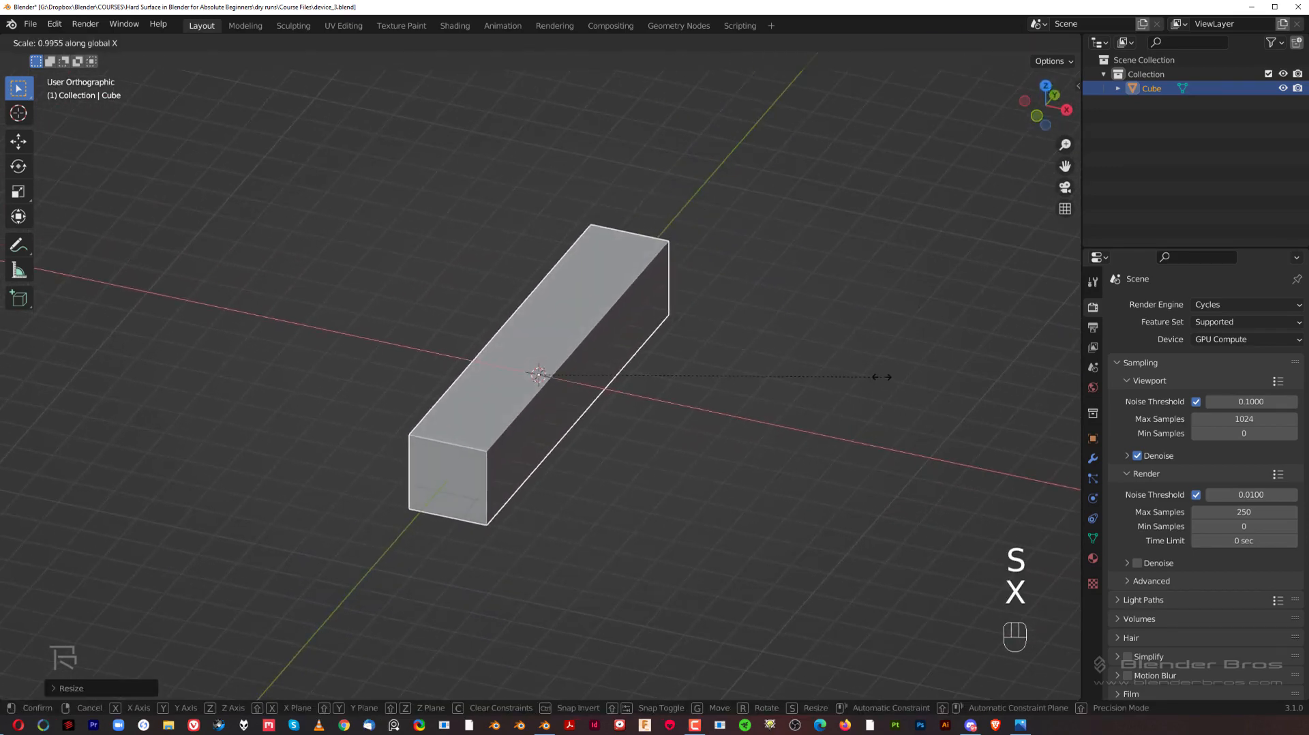
{"action": "left_click", "coordinate": [808, 363]}
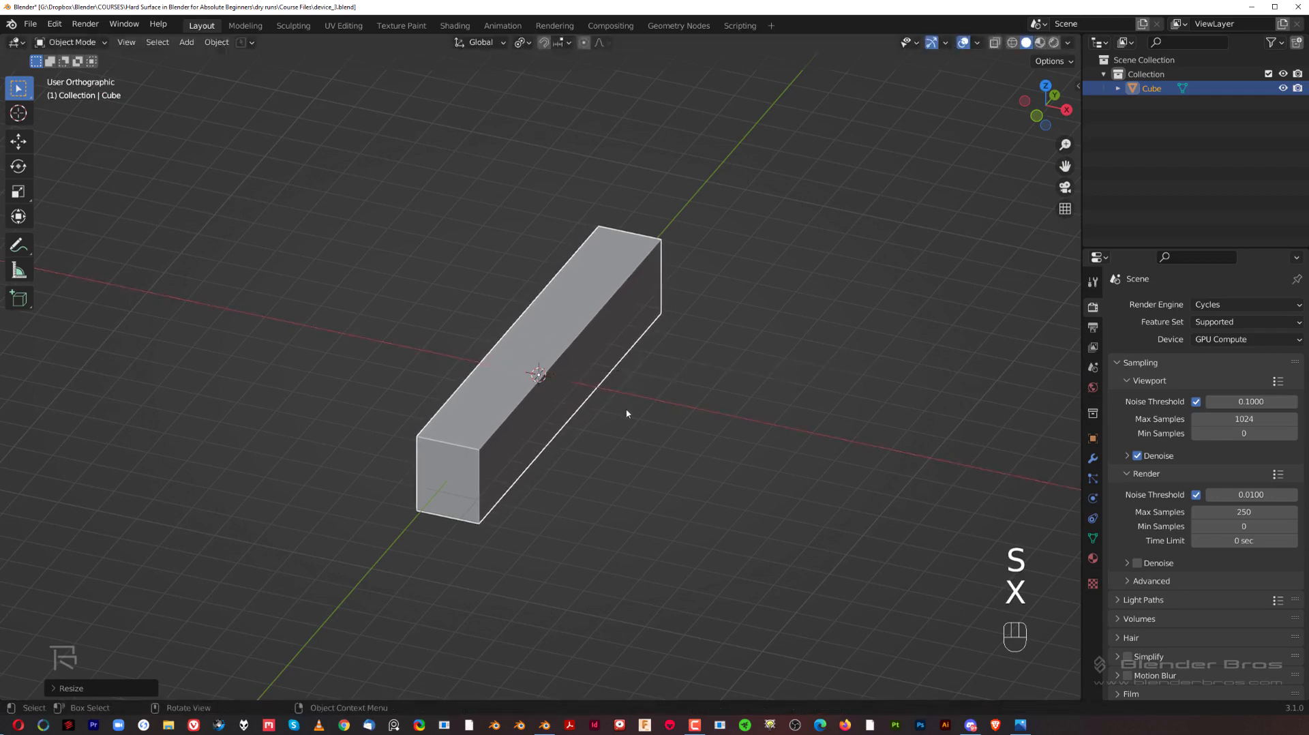
Switch the viewport to perspective projection and display the stretched box's transform properties.
{"action": "middle_click_drag", "start_coordinate": [625, 411], "coordinate": [450, 325]}
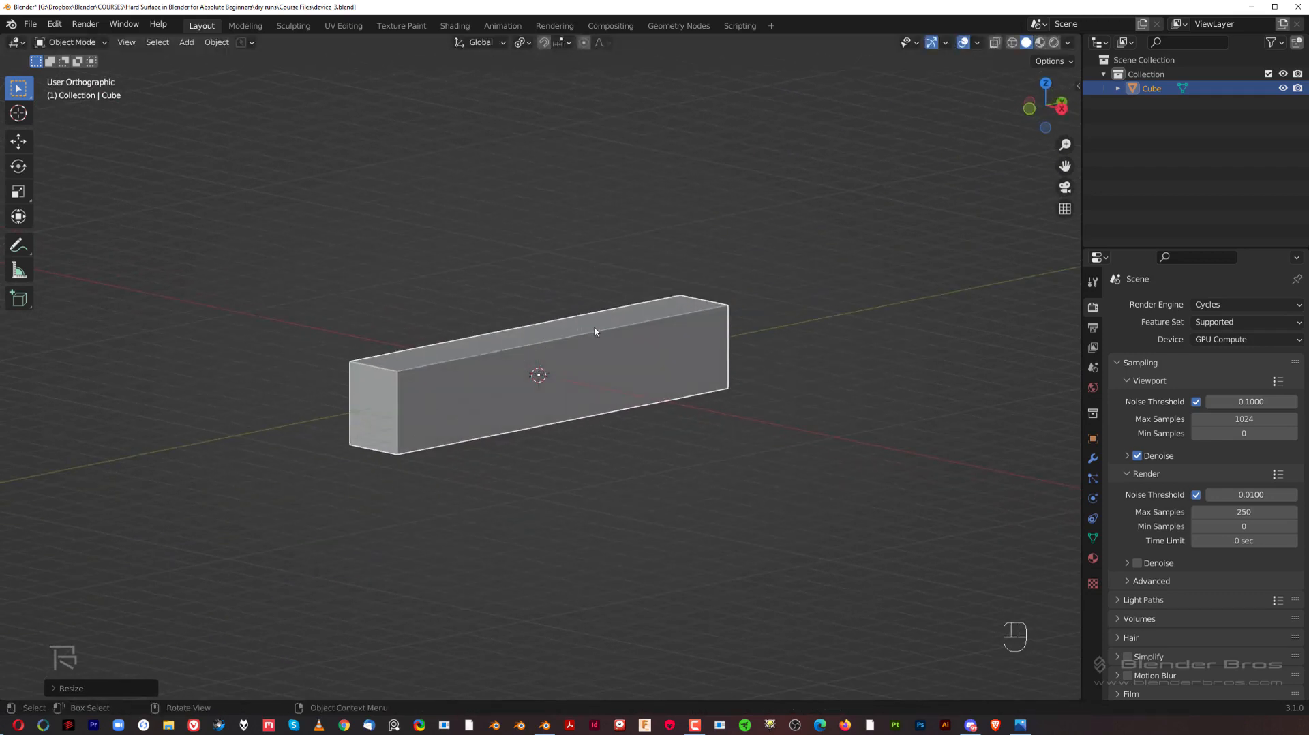
{"action": "key", "text": "KP_5"}
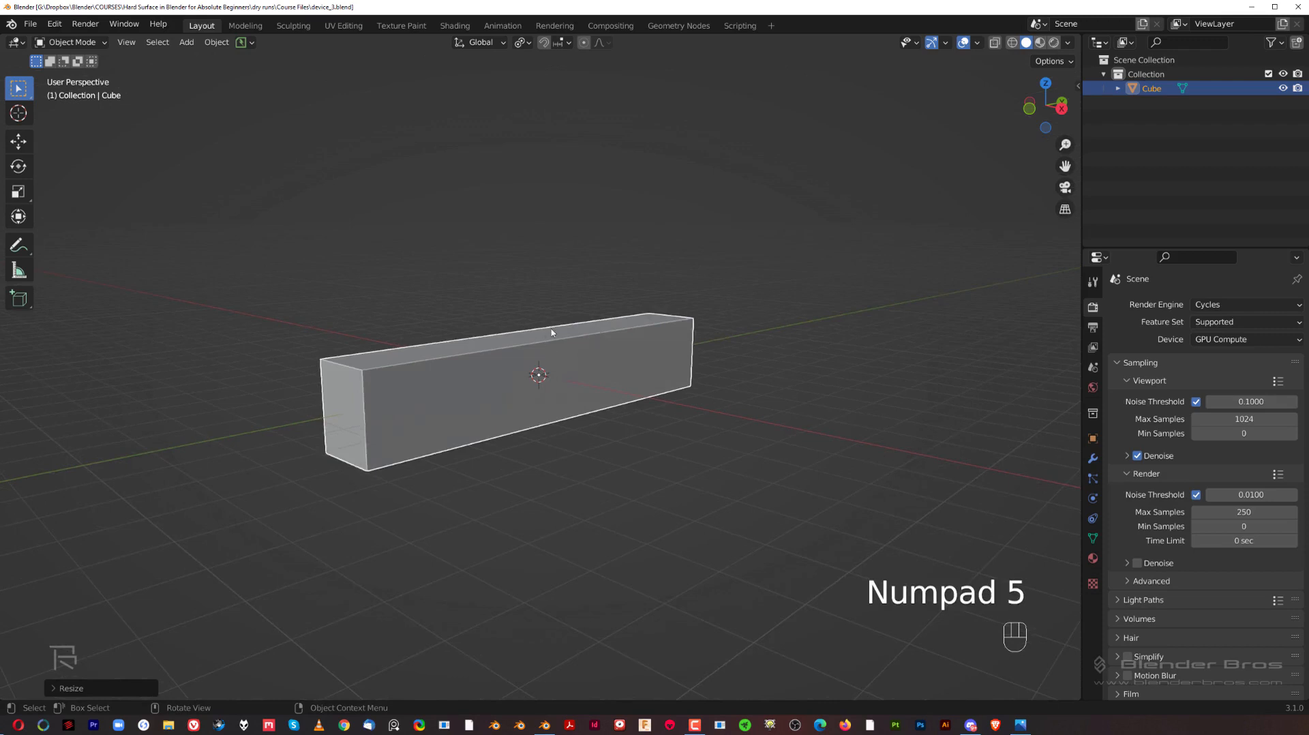
{"action": "middle_click_drag", "start_coordinate": [552, 332], "coordinate": [689, 280]}
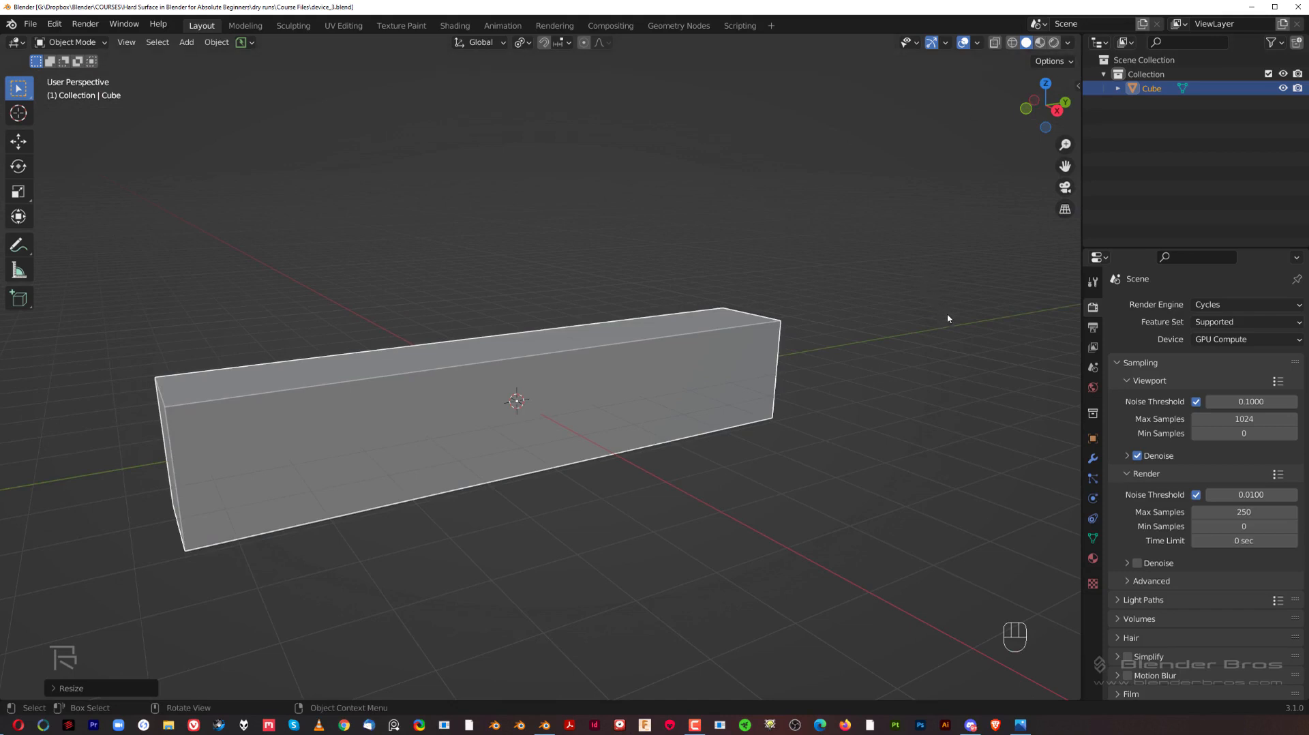
{"action": "key", "text": "n"}
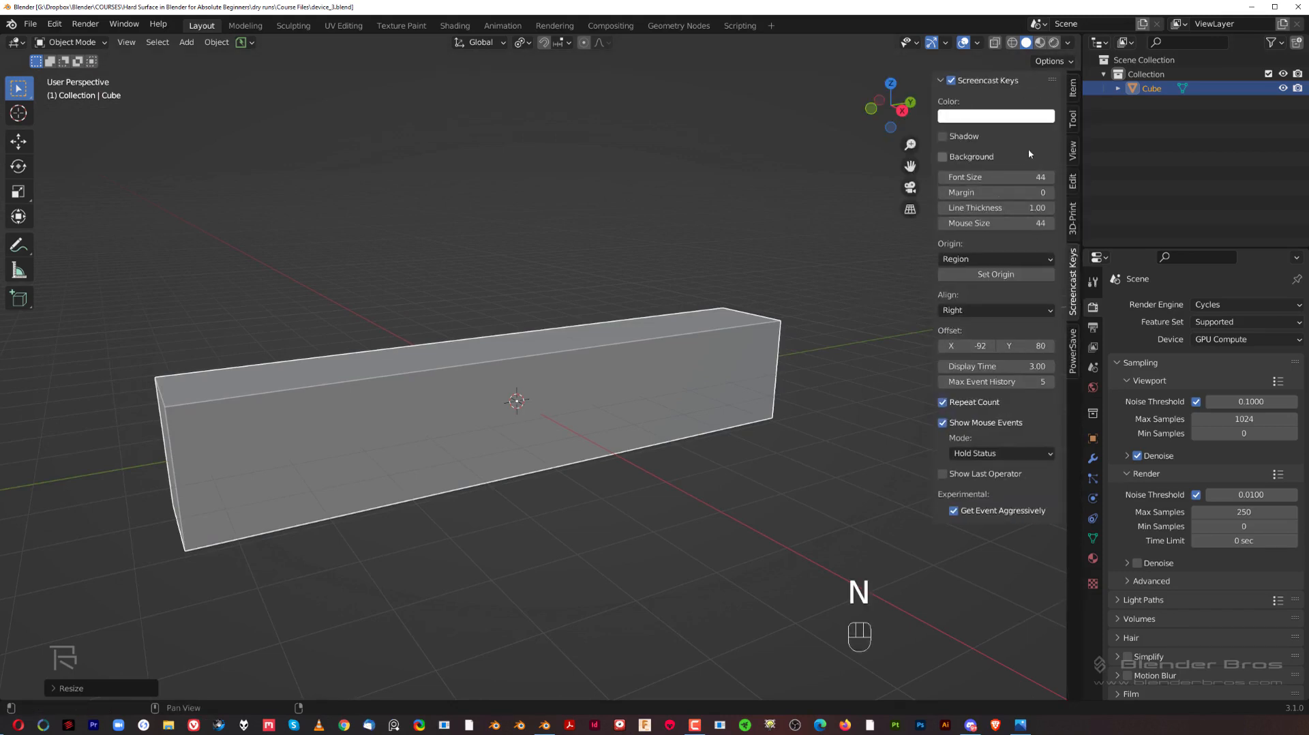
{"action": "left_click", "coordinate": [1073, 87]}
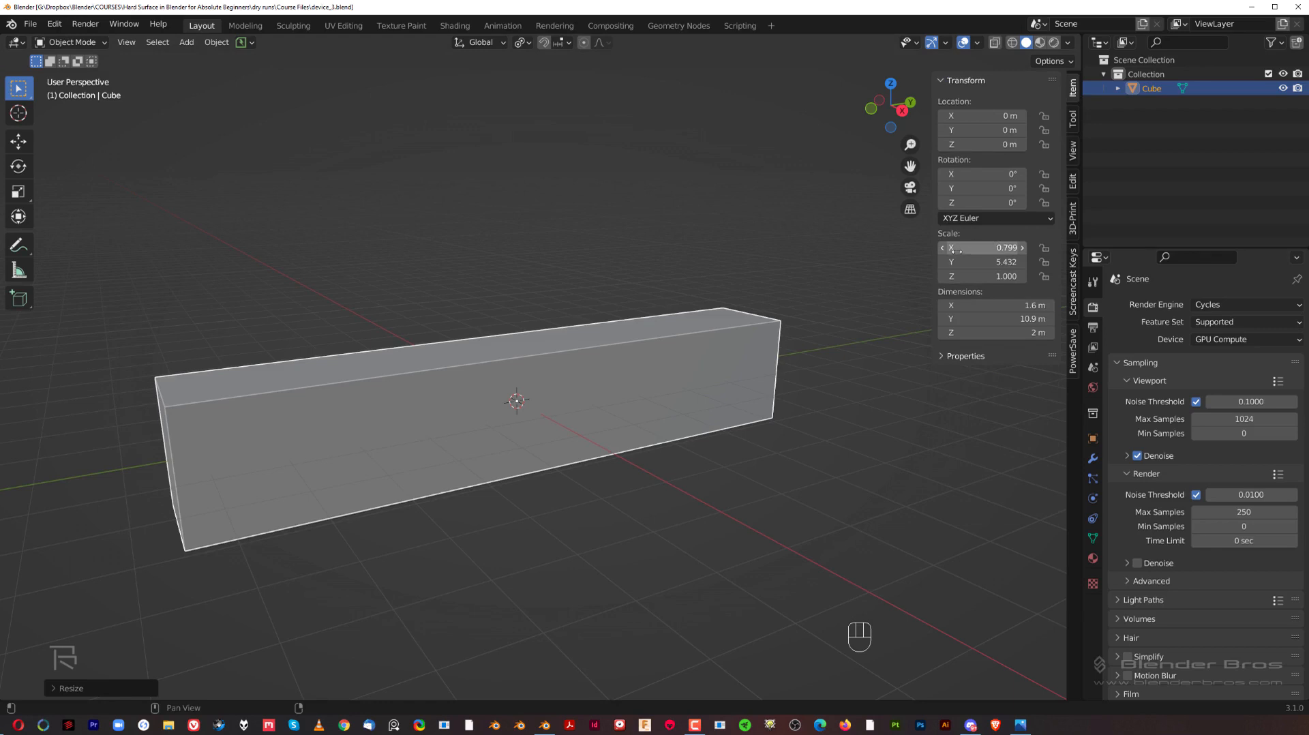
Try to scale the box in Object Mode along the X axis and along the Y axis.
{"action": "middle_click_drag", "start_coordinate": [914, 296], "coordinate": [604, 376]}
{"action": "key", "text": "s"}
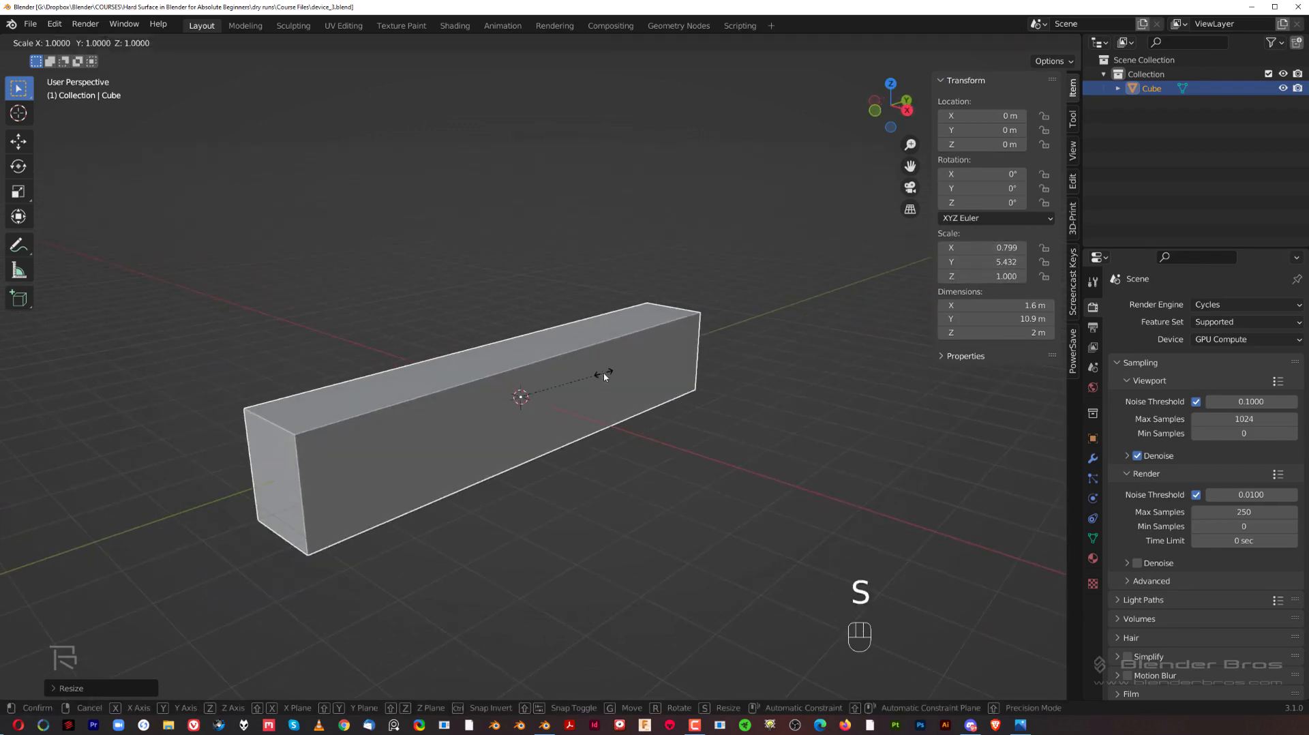
{"action": "key", "text": "x"}
{"action": "key", "text": "s"}
{"action": "key", "text": "y"}
{"action": "right_click", "coordinate": [757, 347]}
{"action": "middle_click_drag", "start_coordinate": [605, 389], "coordinate": [675, 338]}
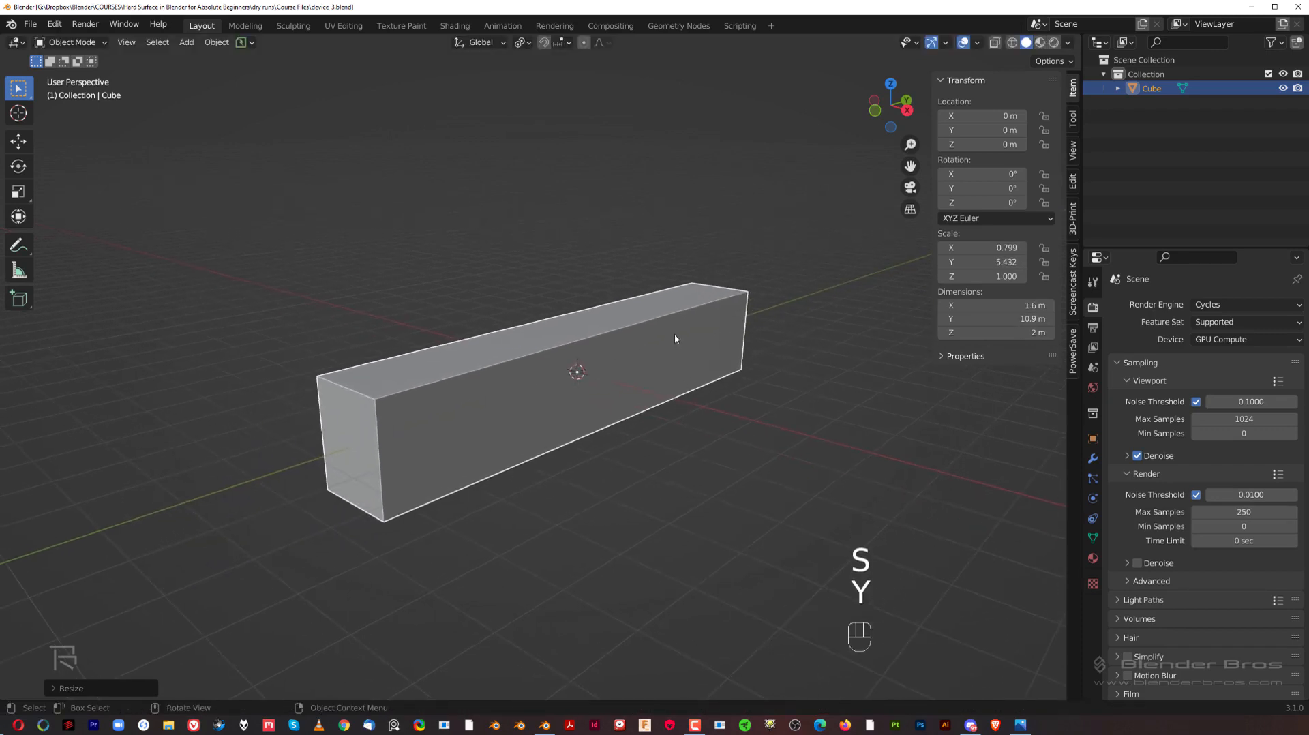
Try to move the box's long side face freely in Edit Mode, and return to Object Mode.
{"action": "key", "text": "Tab"}
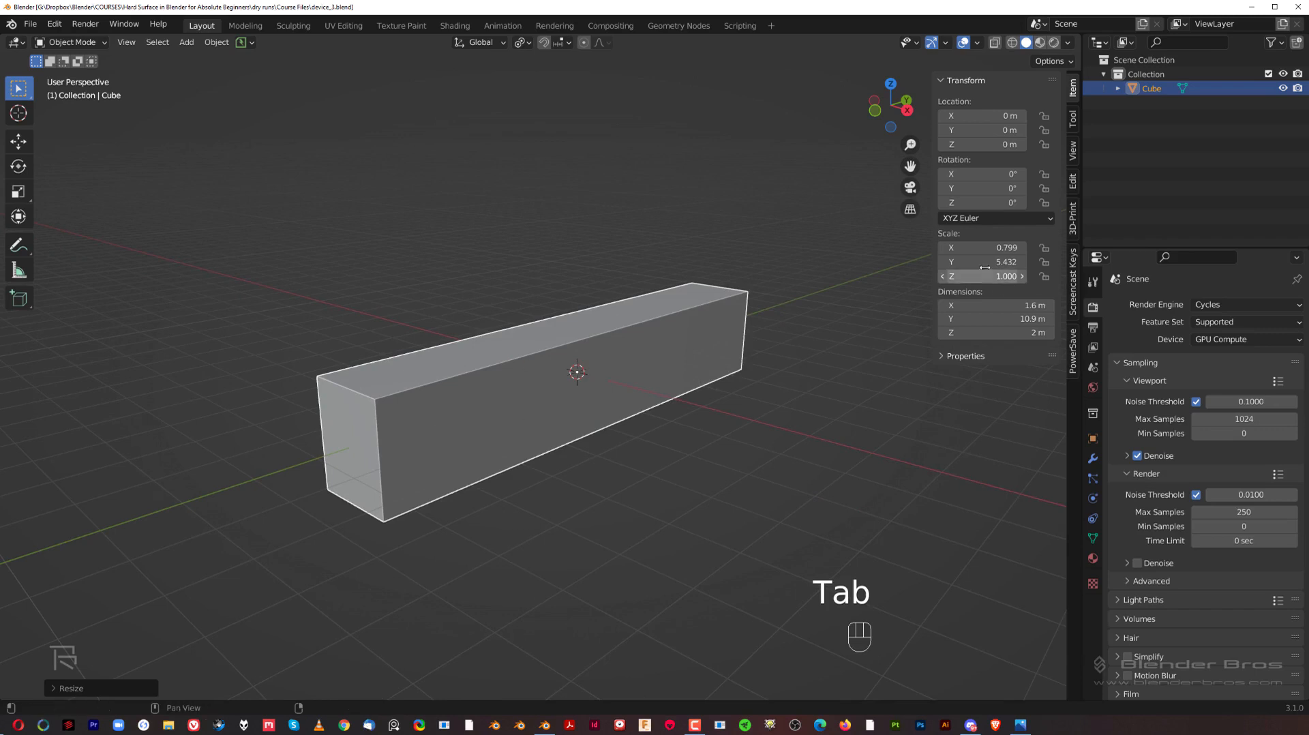
{"action": "key", "text": "Tab"}
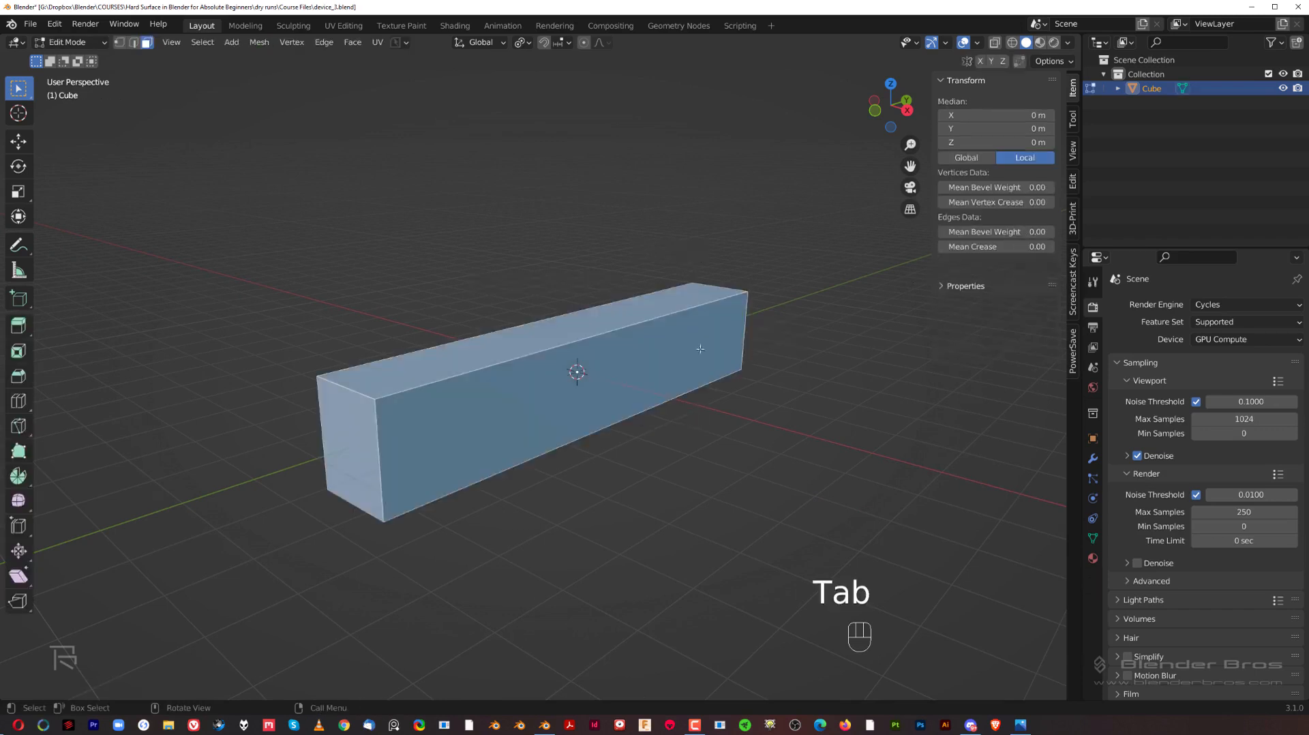
{"action": "key", "text": "g"}
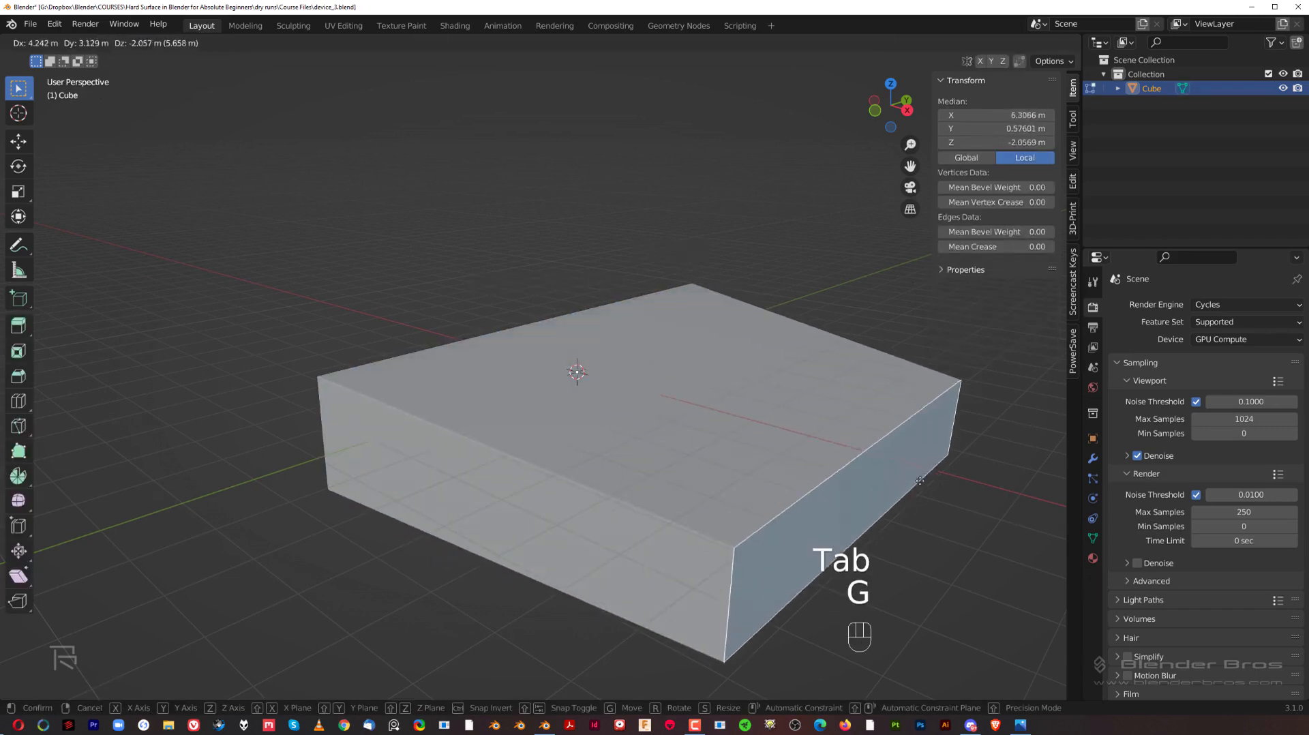
{"action": "right_click", "coordinate": [832, 432]}
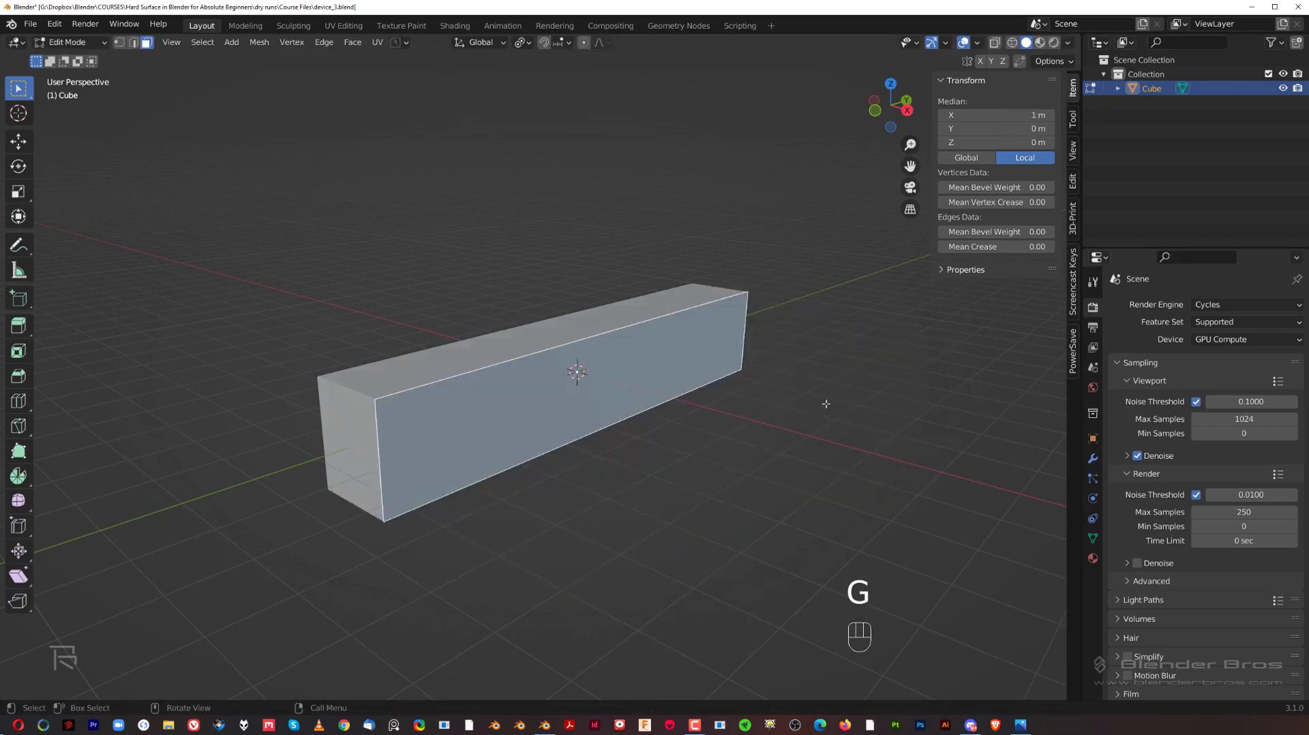
{"action": "key", "text": "Tab"}
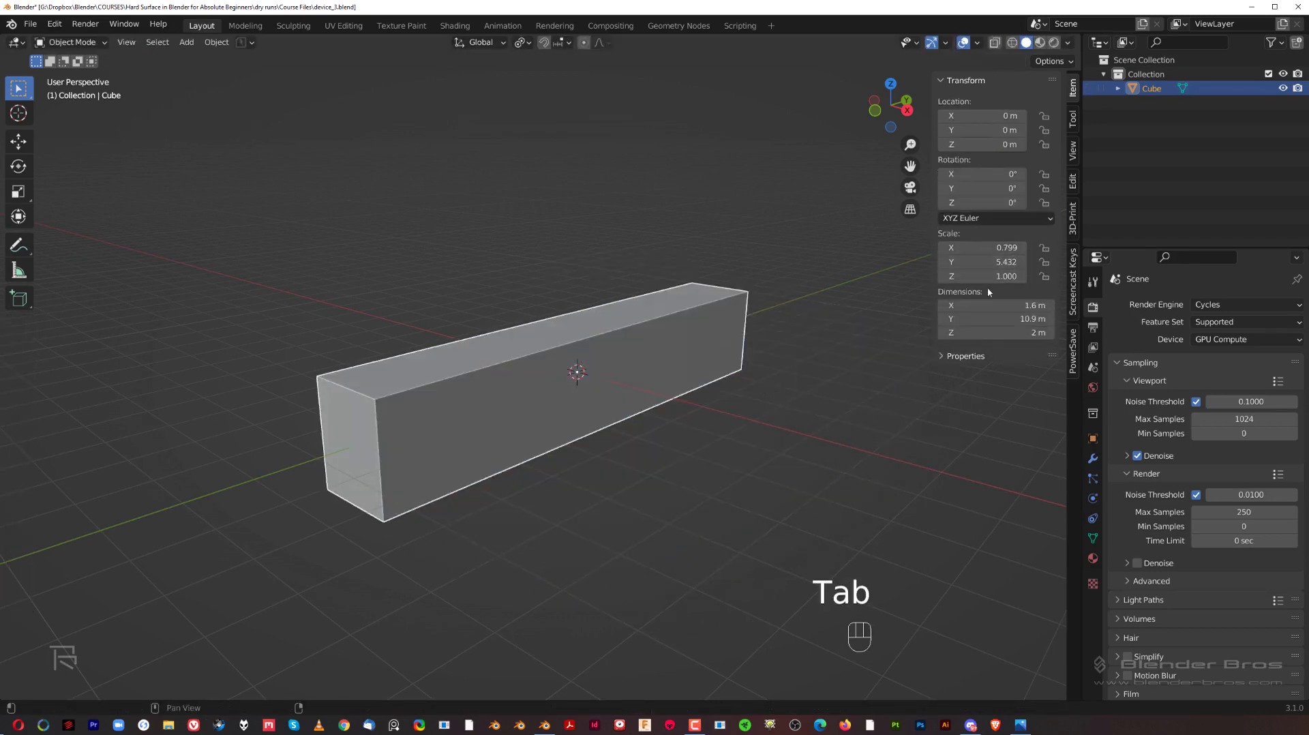
Try to stretch the whole box further along the global Y axis in Object Mode.
{"action": "middle_click_drag", "start_coordinate": [525, 359], "coordinate": [516, 364], "text": "shift"}
{"action": "key", "text": "y"}
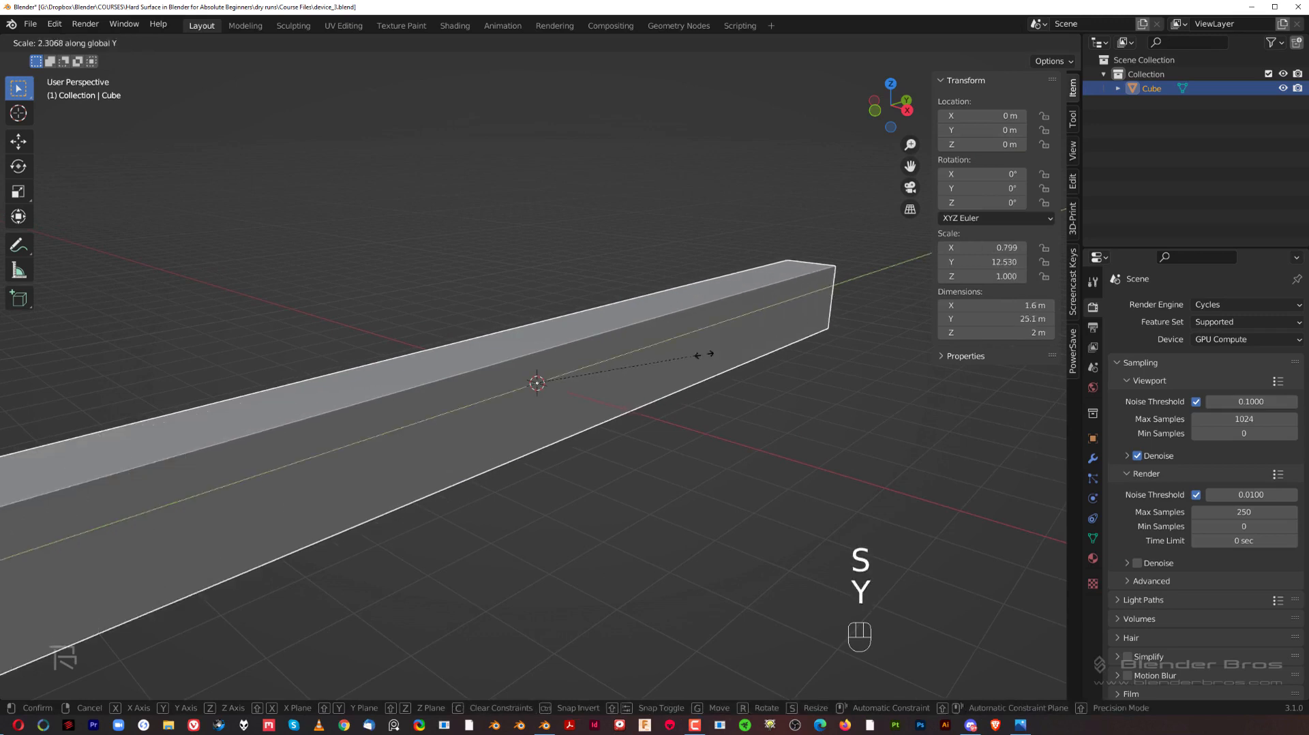
{"action": "right_click", "coordinate": [886, 315]}
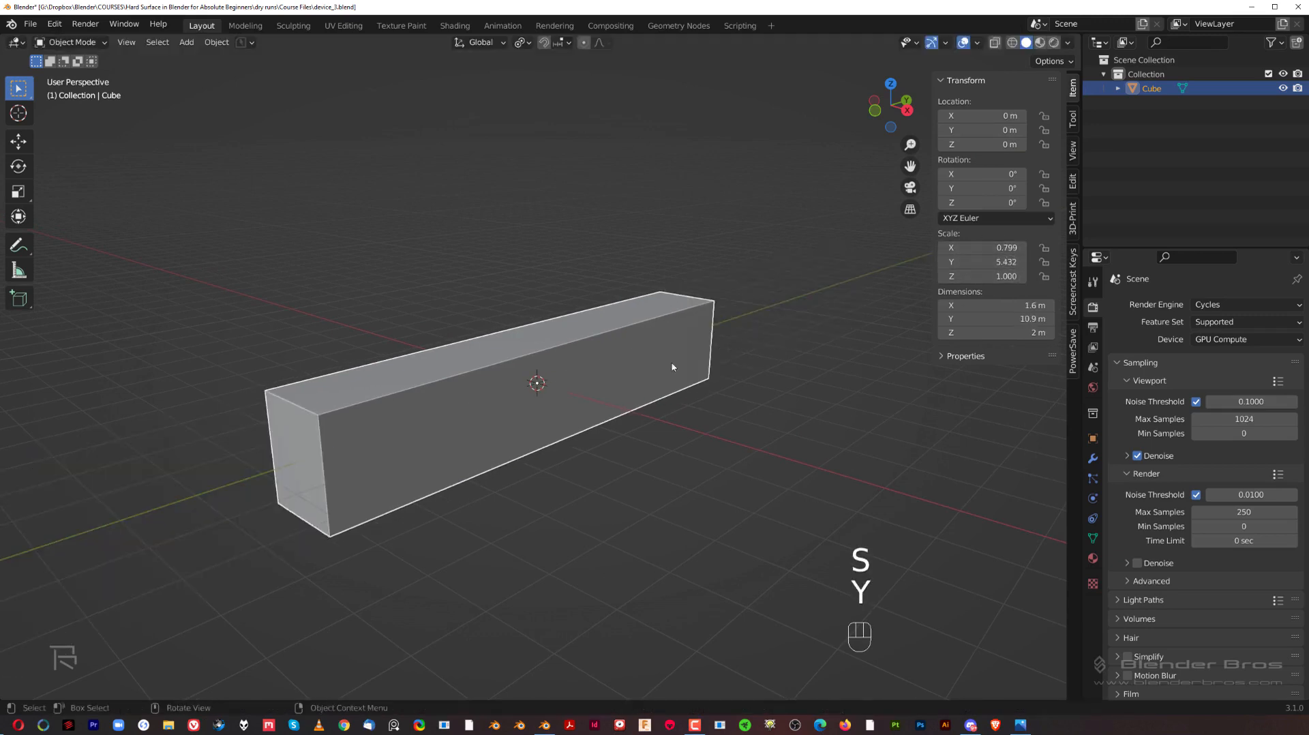
Enter Edit Mode with edge selection and select the short upper edge at the box's positive Y end.
{"action": "middle_click_drag", "start_coordinate": [546, 371], "coordinate": [617, 356], "text": "shift"}
{"action": "scroll", "coordinate": [538, 365], "scroll_direction": "up", "scroll_amount": 1}
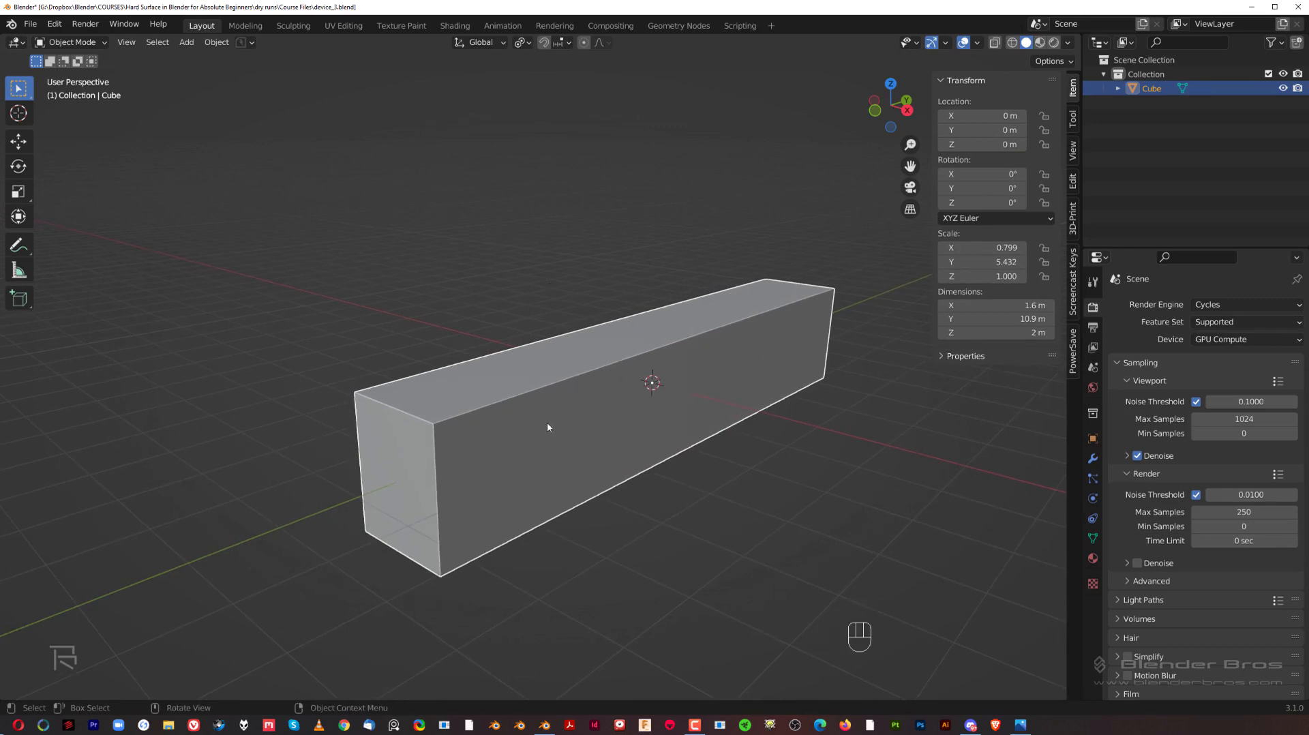
{"action": "middle_click_drag", "start_coordinate": [581, 347], "coordinate": [414, 372], "text": "shift"}
{"action": "middle_click_drag", "start_coordinate": [622, 341], "coordinate": [461, 334]}
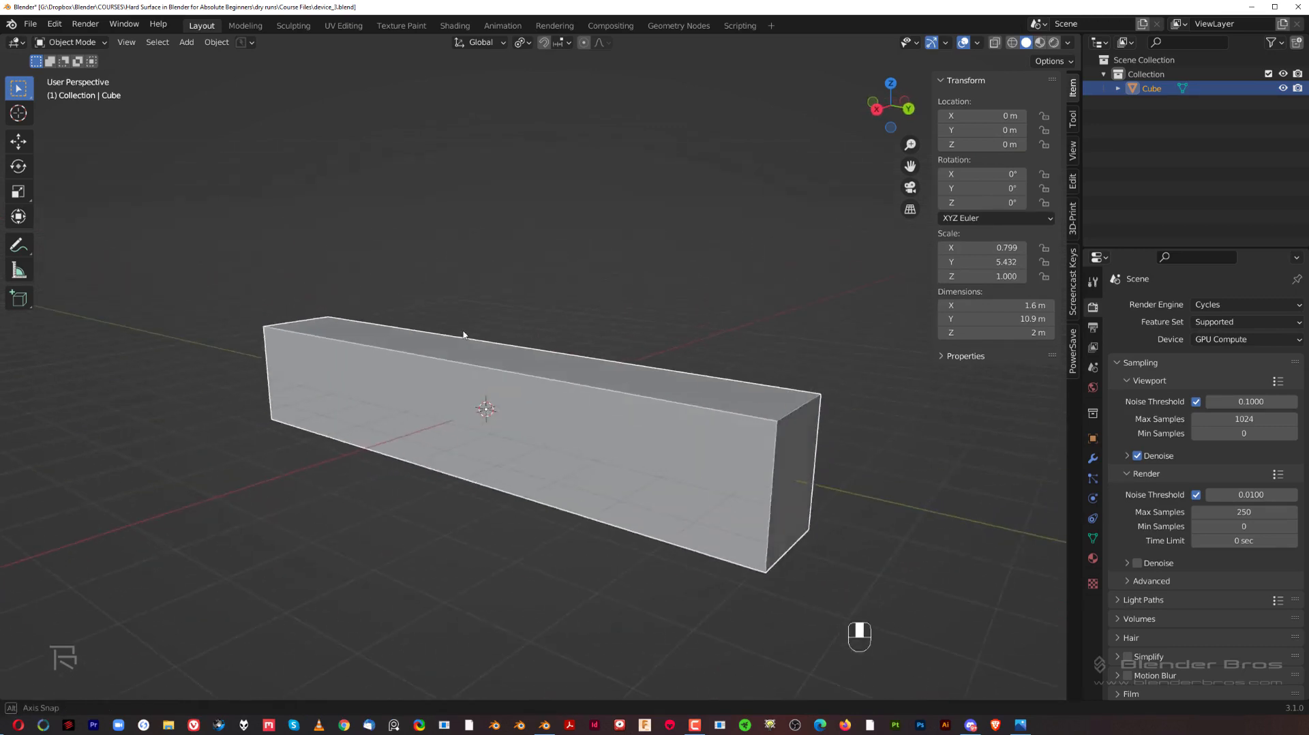
{"action": "middle_click_drag", "start_coordinate": [774, 367], "coordinate": [570, 311], "text": "shift"}
{"action": "scroll", "coordinate": [559, 320], "scroll_direction": "up", "scroll_amount": 1}
{"action": "middle_click_drag", "start_coordinate": [497, 361], "coordinate": [647, 346], "text": "shift"}
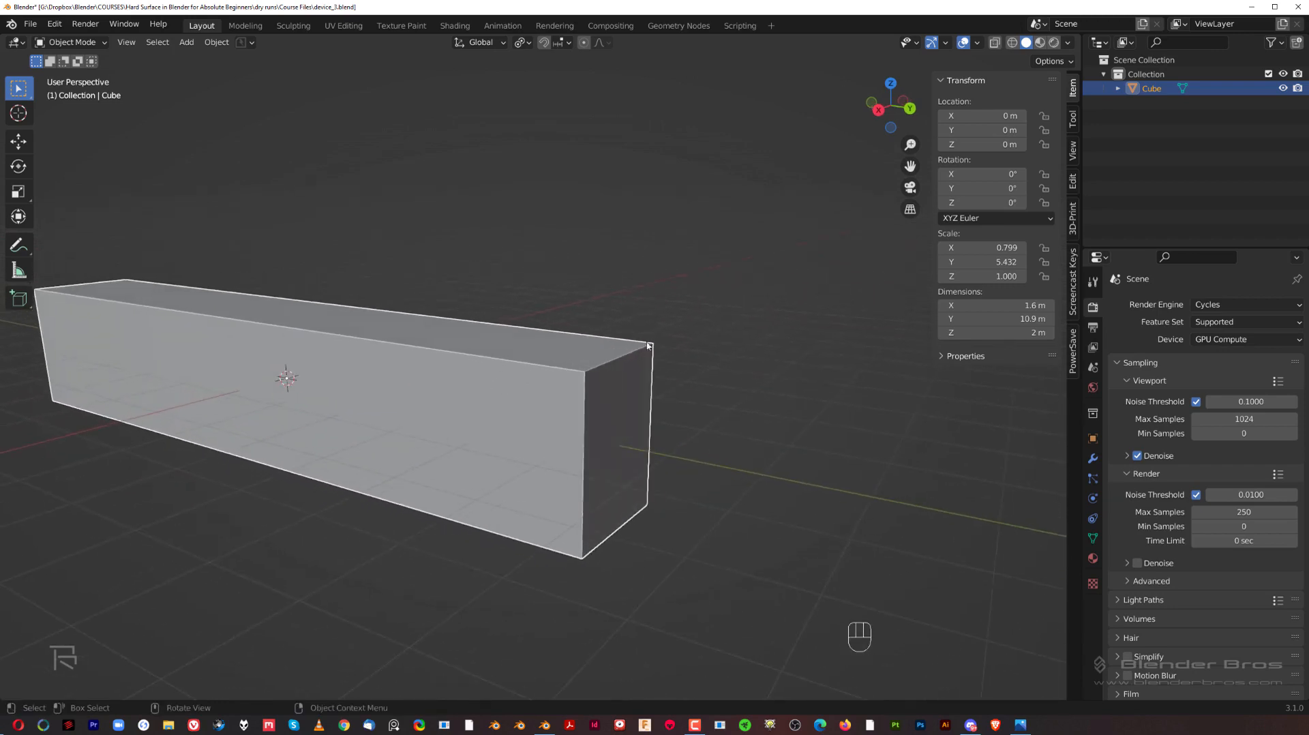
{"action": "key", "text": "Tab"}
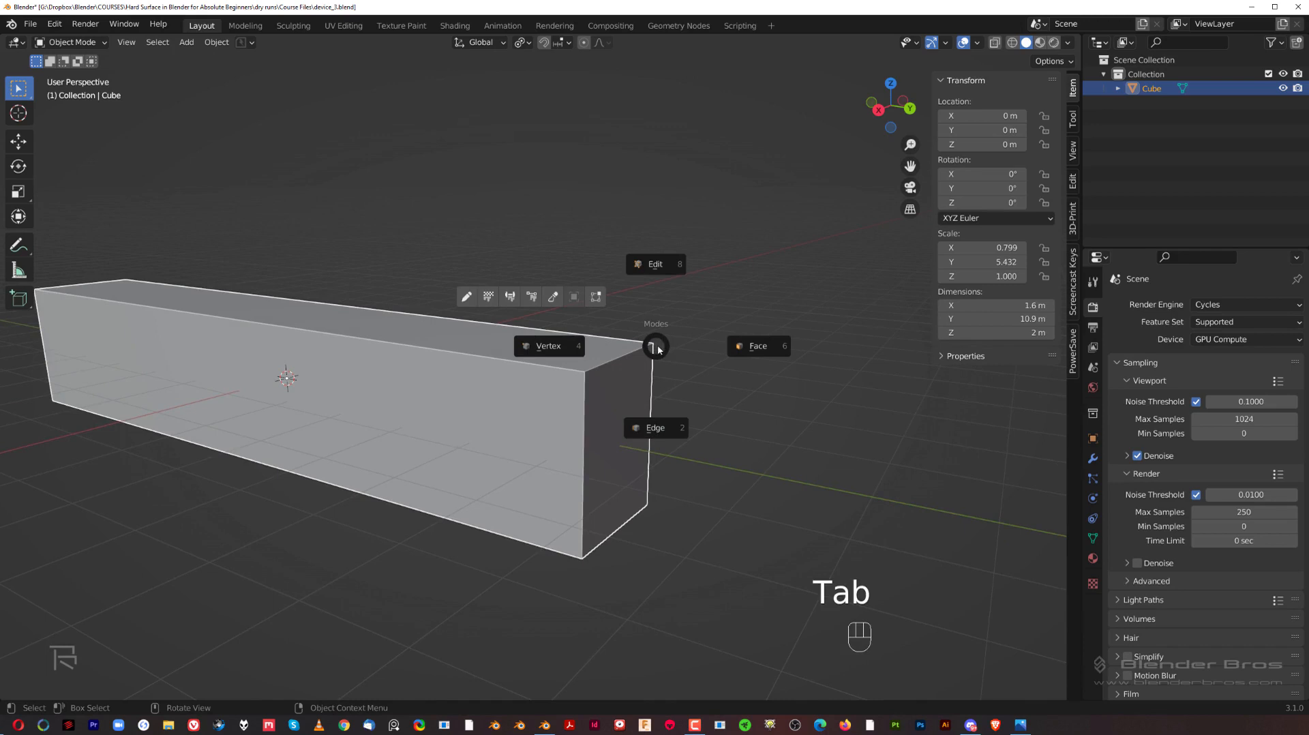
{"action": "left_click", "coordinate": [662, 431]}
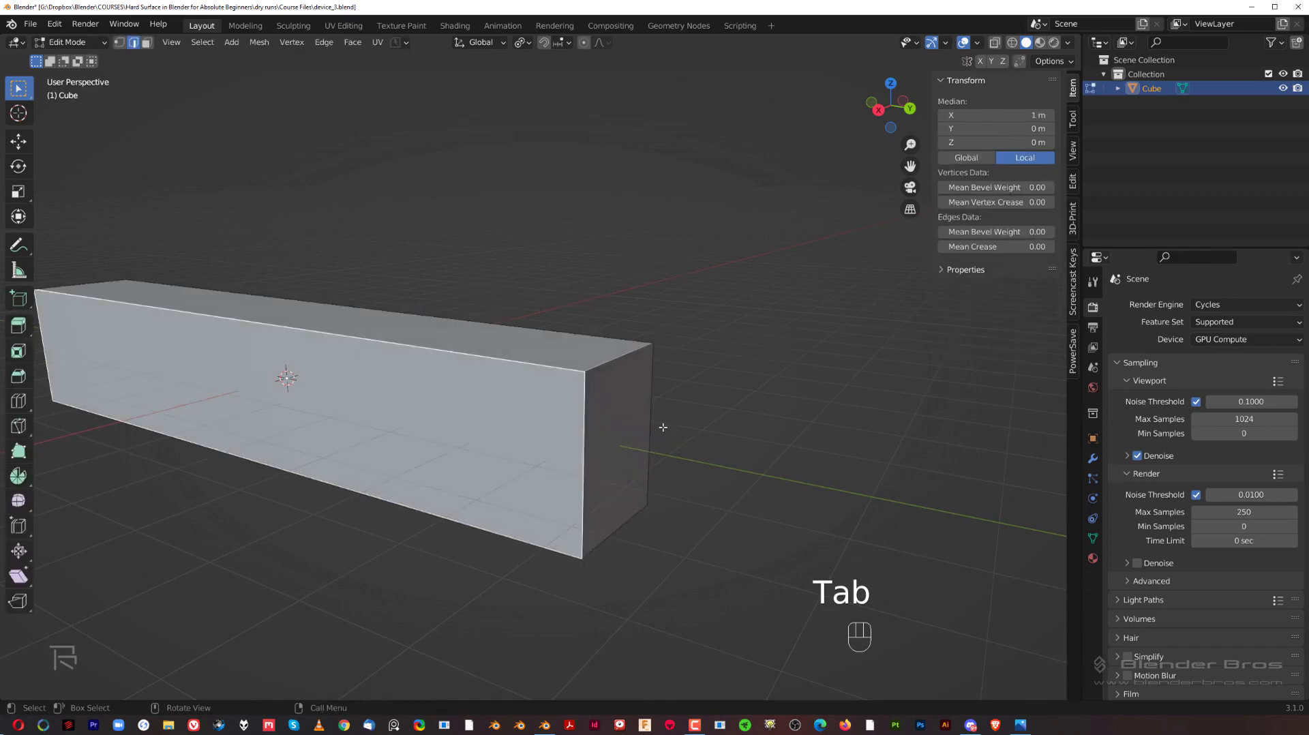
{"action": "left_click", "coordinate": [620, 360]}
{"action": "scroll", "coordinate": [661, 431], "scroll_direction": "down", "scroll_amount": 1}
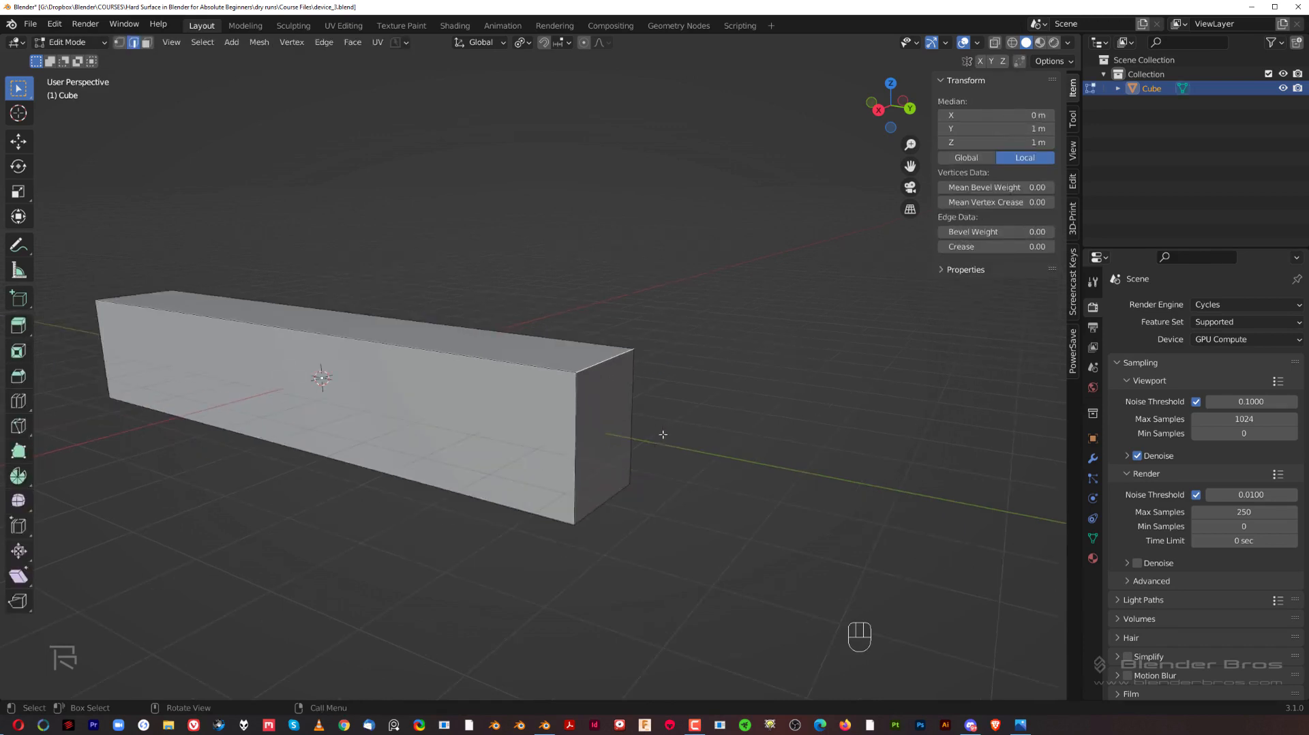
{"action": "middle_click_drag", "start_coordinate": [665, 418], "coordinate": [700, 426], "text": "shift"}
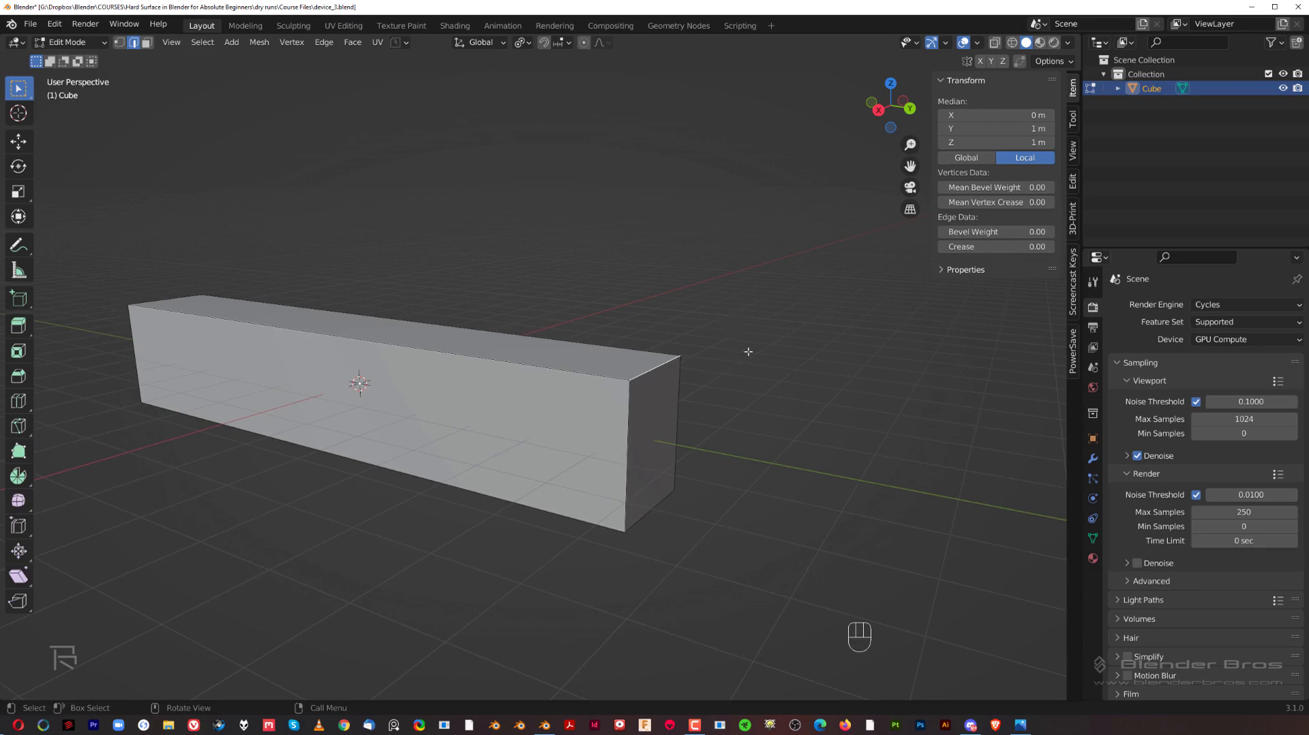
Bevel the selected upper end edge with one segment, and inspect the resulting slope from the side.
{"action": "key", "text": "ctrl+b"}
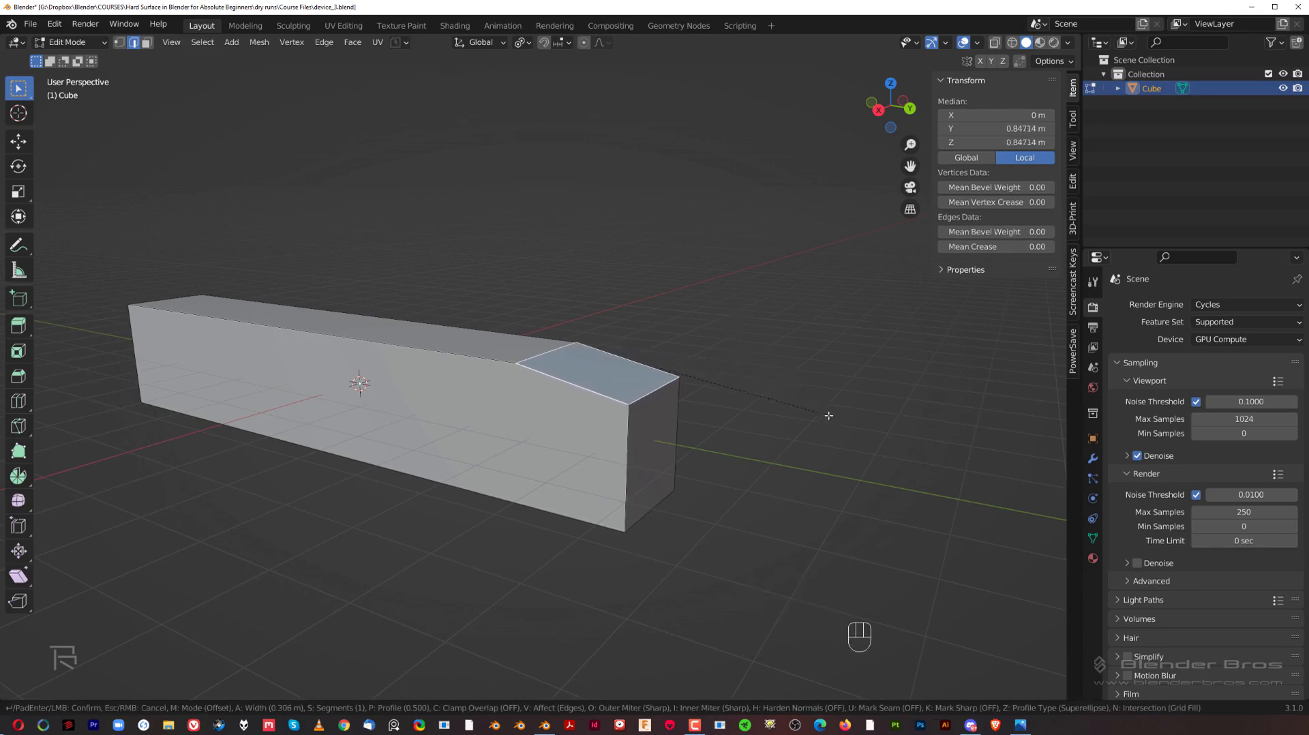
{"action": "left_click", "coordinate": [855, 452]}
{"action": "middle_click_drag", "start_coordinate": [856, 453], "coordinate": [893, 363]}
{"action": "scroll", "coordinate": [886, 361], "scroll_direction": "down", "scroll_amount": 2}
{"action": "middle_click_drag", "start_coordinate": [767, 336], "coordinate": [739, 350]}
{"action": "middle_click_drag", "start_coordinate": [739, 350], "coordinate": [732, 396], "text": "shift"}
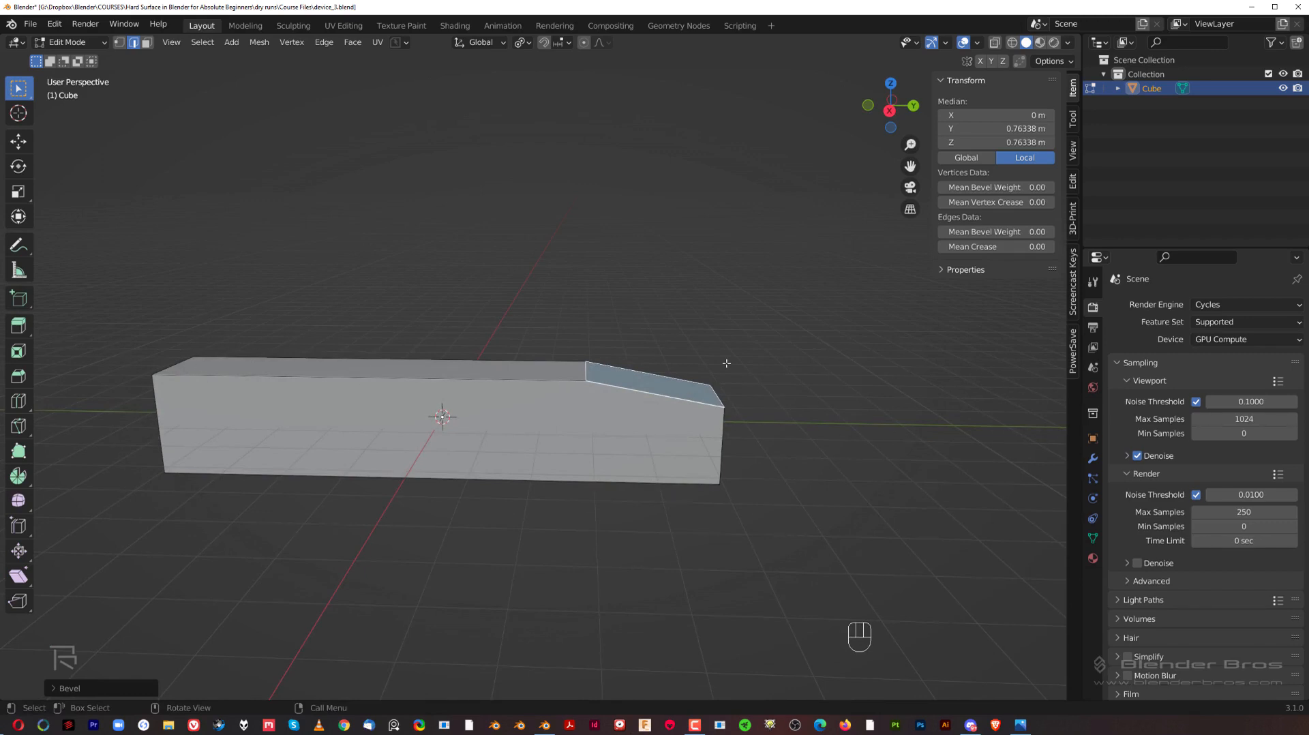
Inspect the sloped end from both sides and undo the bevel on the box's upper end edge.
{"action": "middle_click_drag", "start_coordinate": [179, 429], "coordinate": [345, 438]}
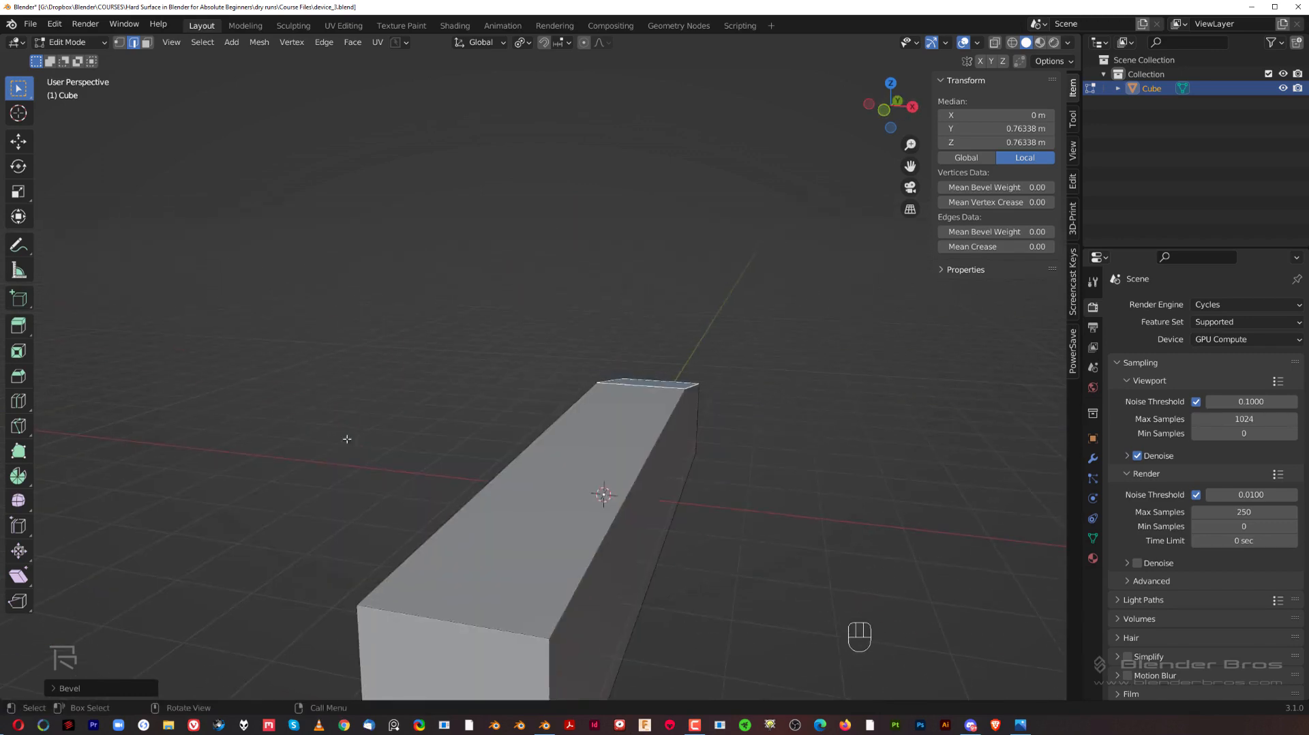
{"action": "scroll", "coordinate": [345, 438], "scroll_direction": "down", "scroll_amount": 3}
{"action": "middle_click_drag", "start_coordinate": [643, 371], "coordinate": [513, 402]}
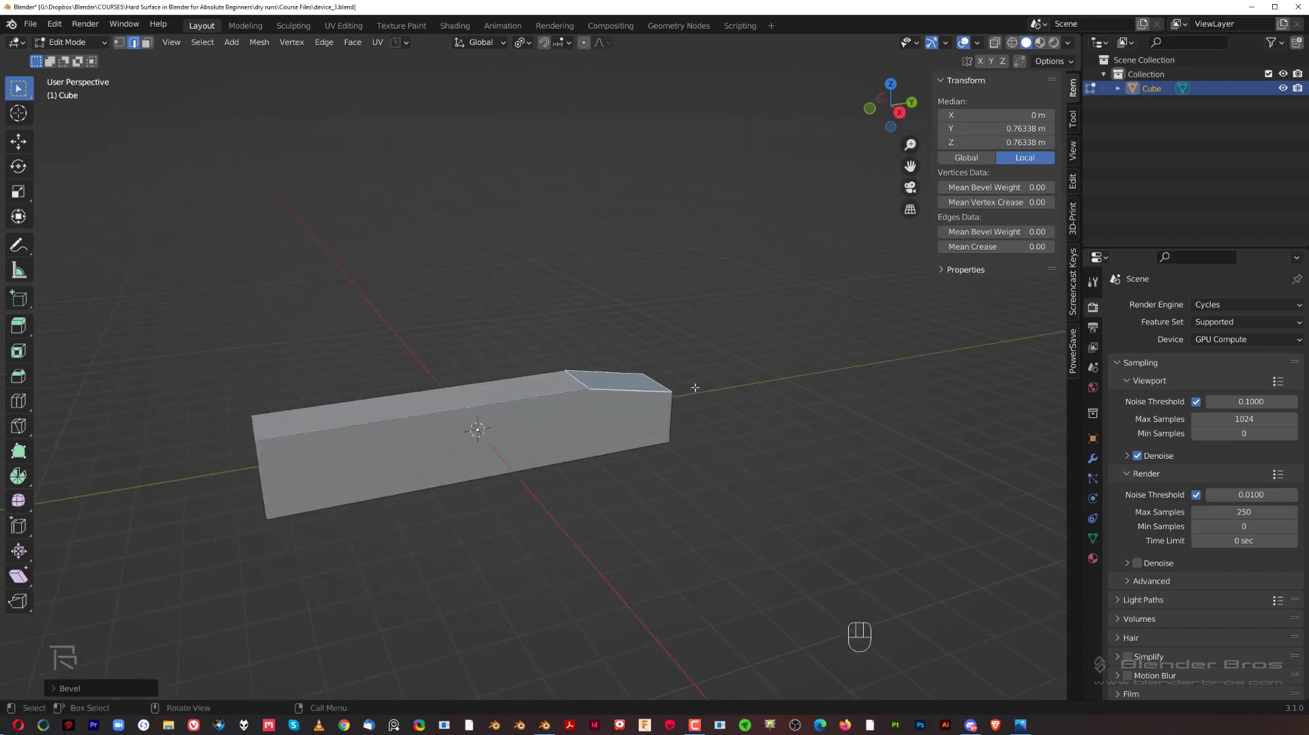
{"action": "scroll", "coordinate": [695, 387], "scroll_direction": "up", "scroll_amount": 3}
{"action": "key", "text": "ctrl"}
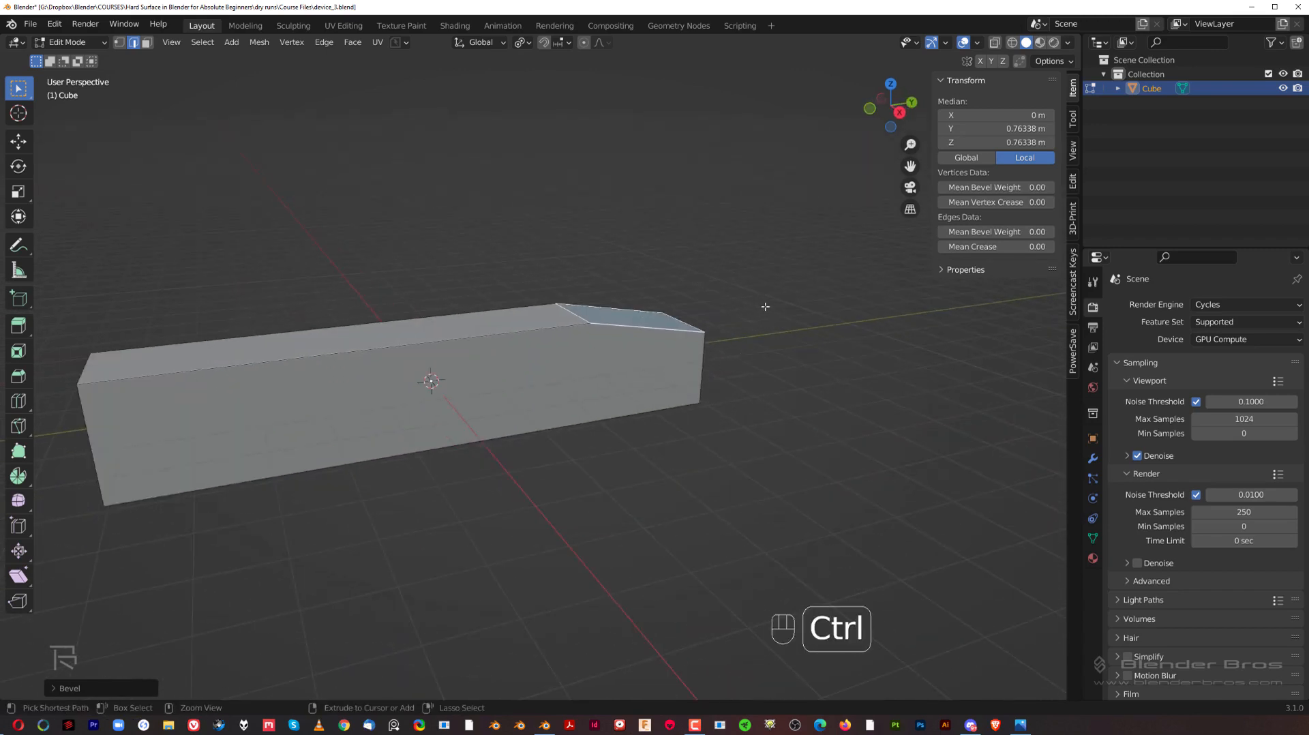
{"action": "key", "text": "ctrl+z"}
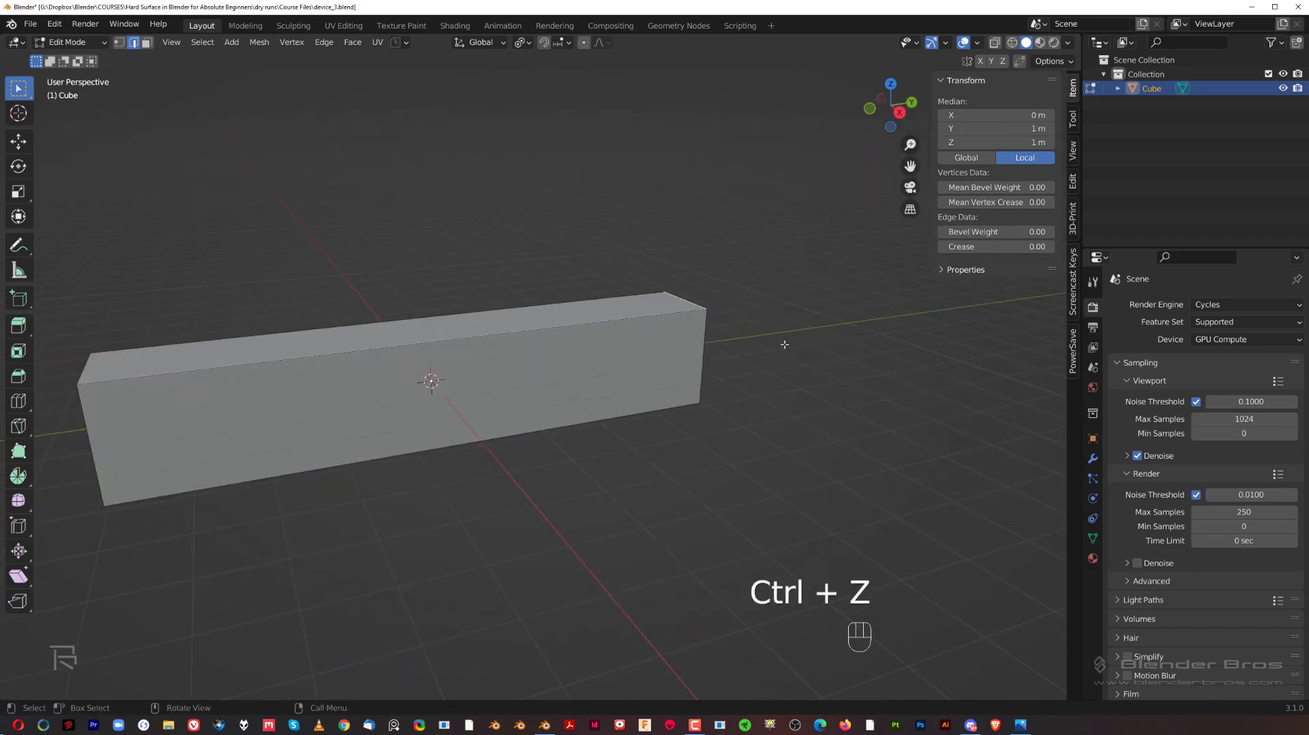
Return to Object Mode and apply the box's scale.
{"action": "key", "text": "Tab"}
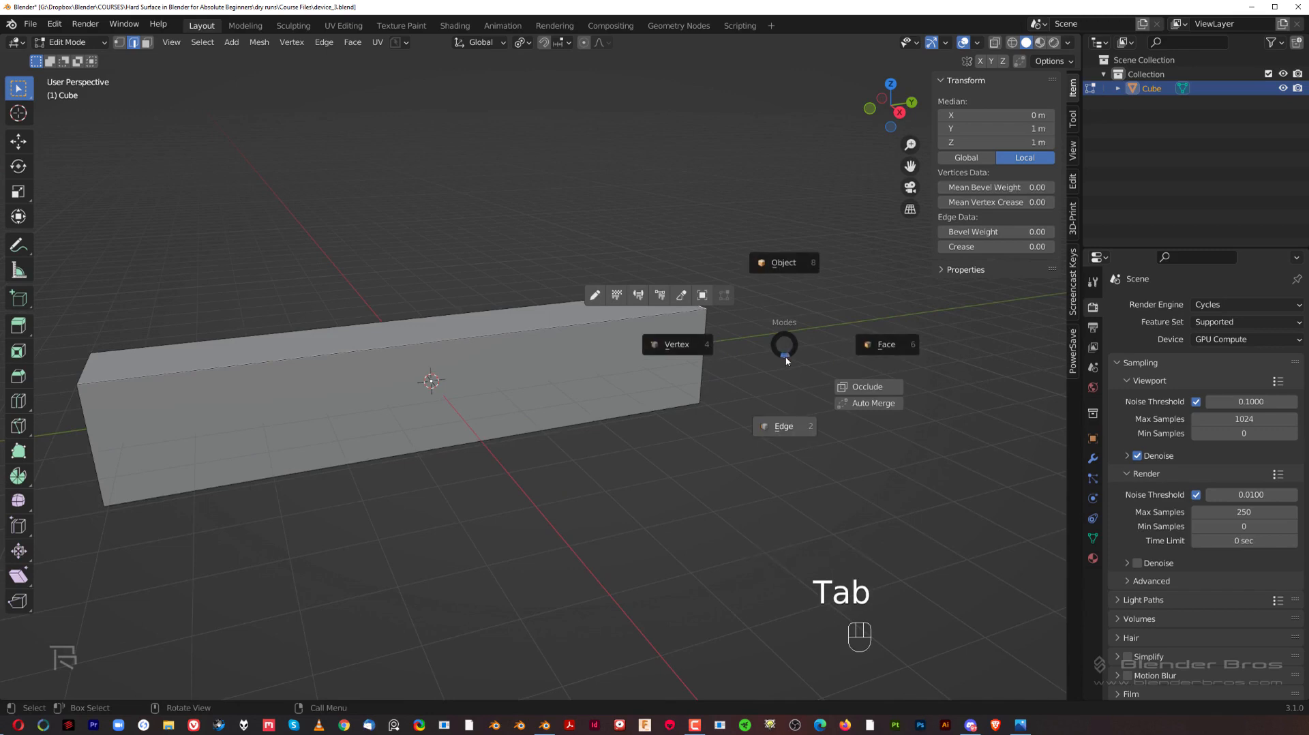
{"action": "left_click", "coordinate": [788, 275]}
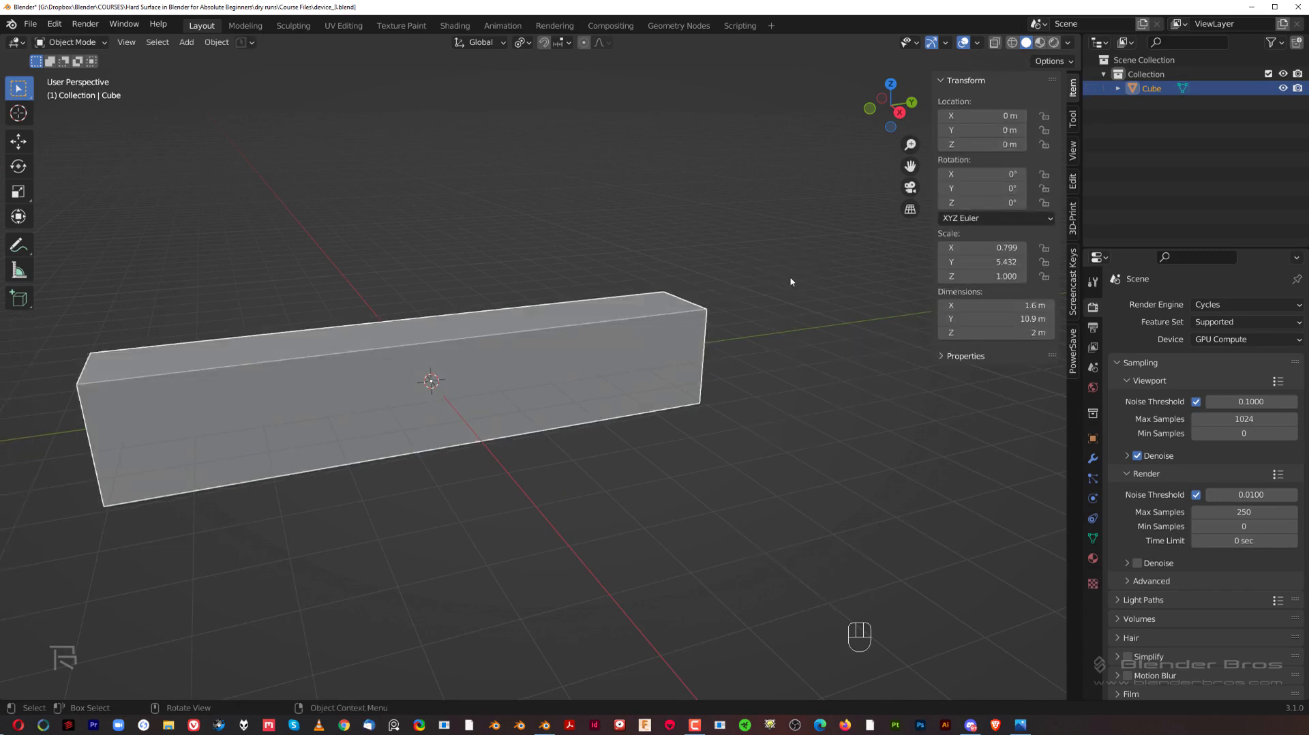
{"action": "key", "text": "ctrl+a"}
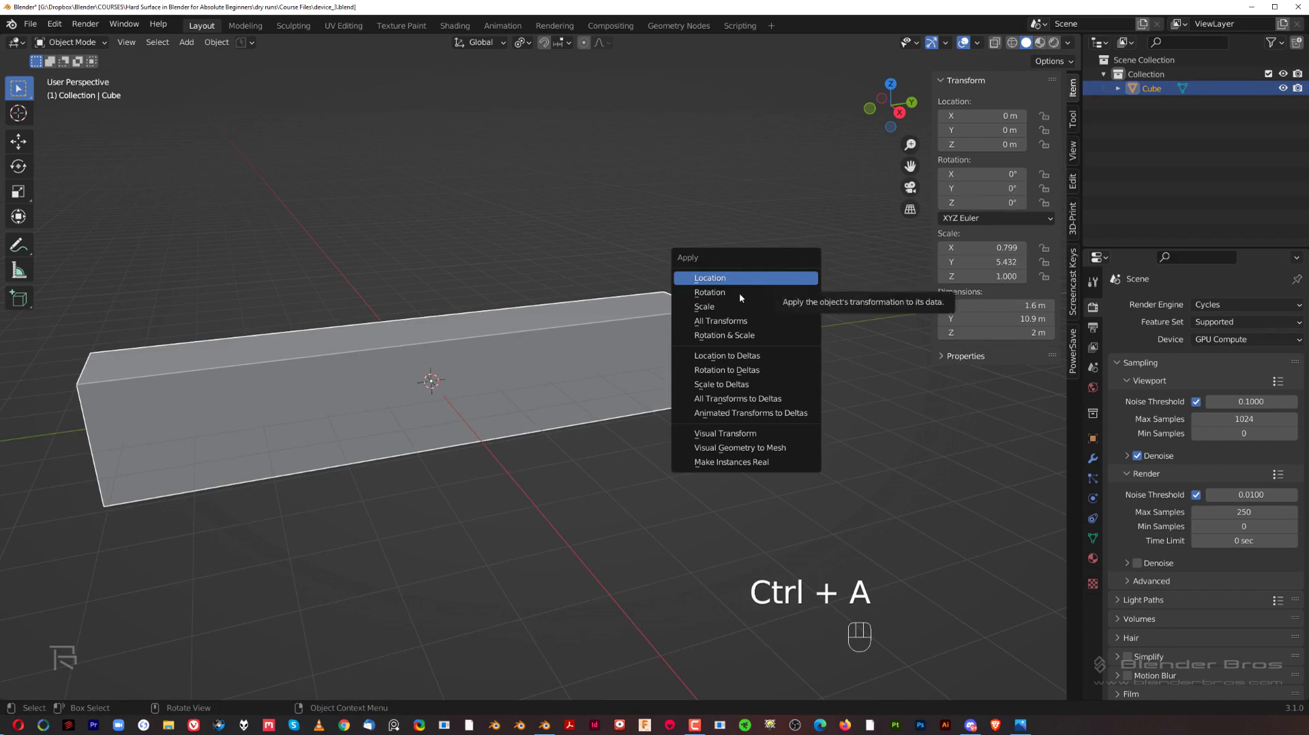
{"action": "left_click", "coordinate": [772, 308]}
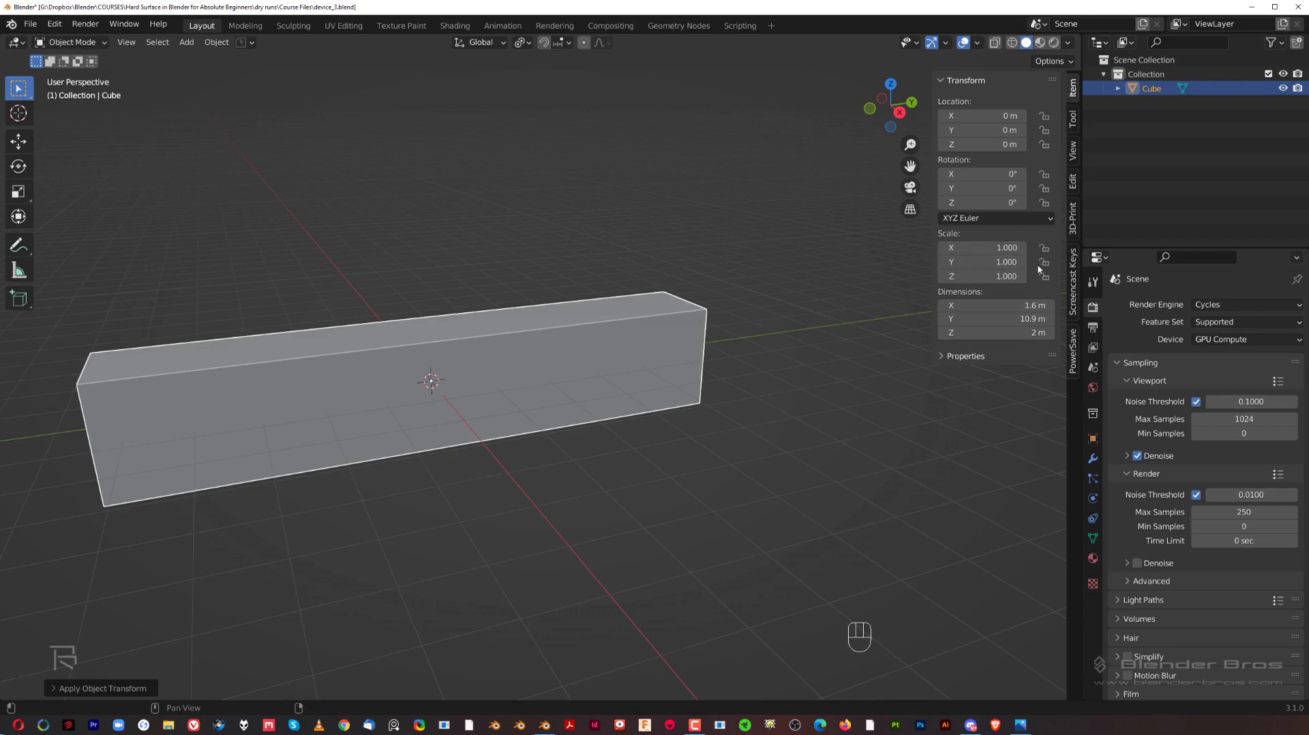
Bevel the short upper edge at the box's positive Y end again in Edit Mode, using one segment.
{"action": "middle_click_drag", "start_coordinate": [828, 395], "coordinate": [634, 338]}
{"action": "scroll", "coordinate": [638, 328], "scroll_direction": "up", "scroll_amount": 2}
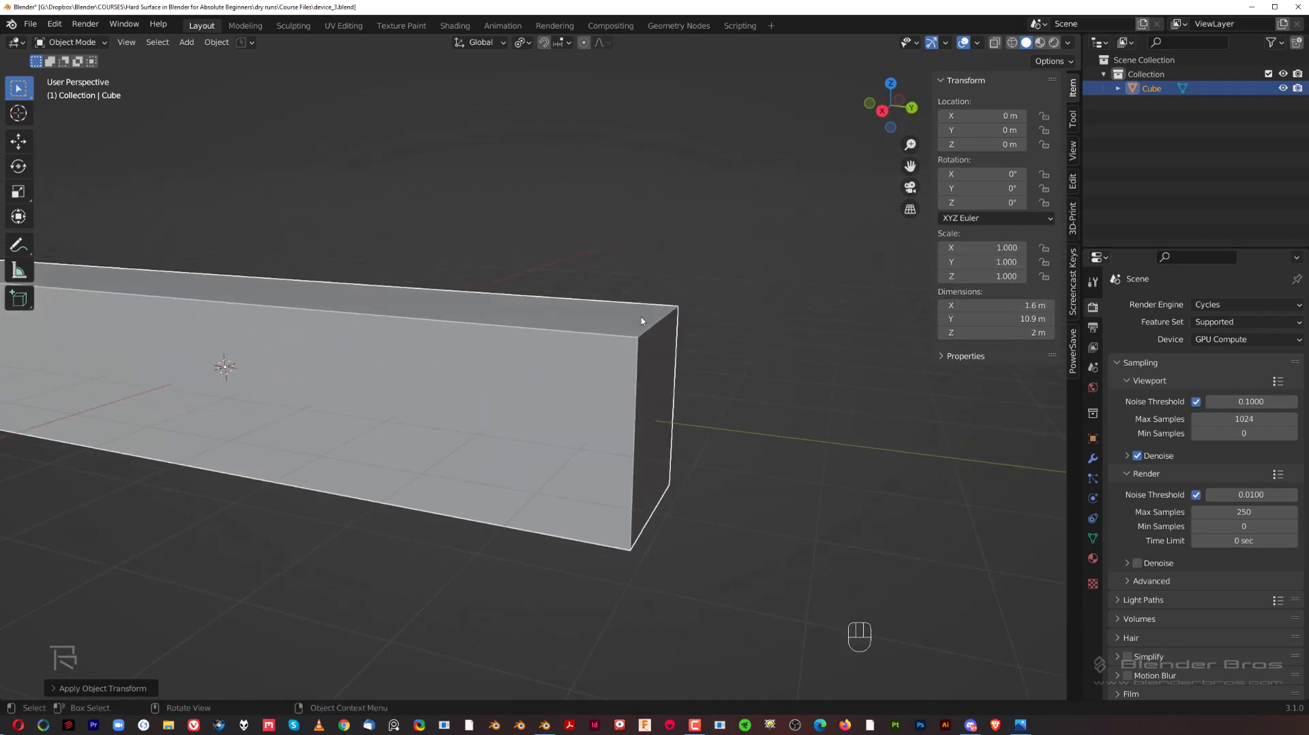
{"action": "scroll", "coordinate": [646, 322], "scroll_direction": "down", "scroll_amount": 2}
{"action": "key", "text": "Tab"}
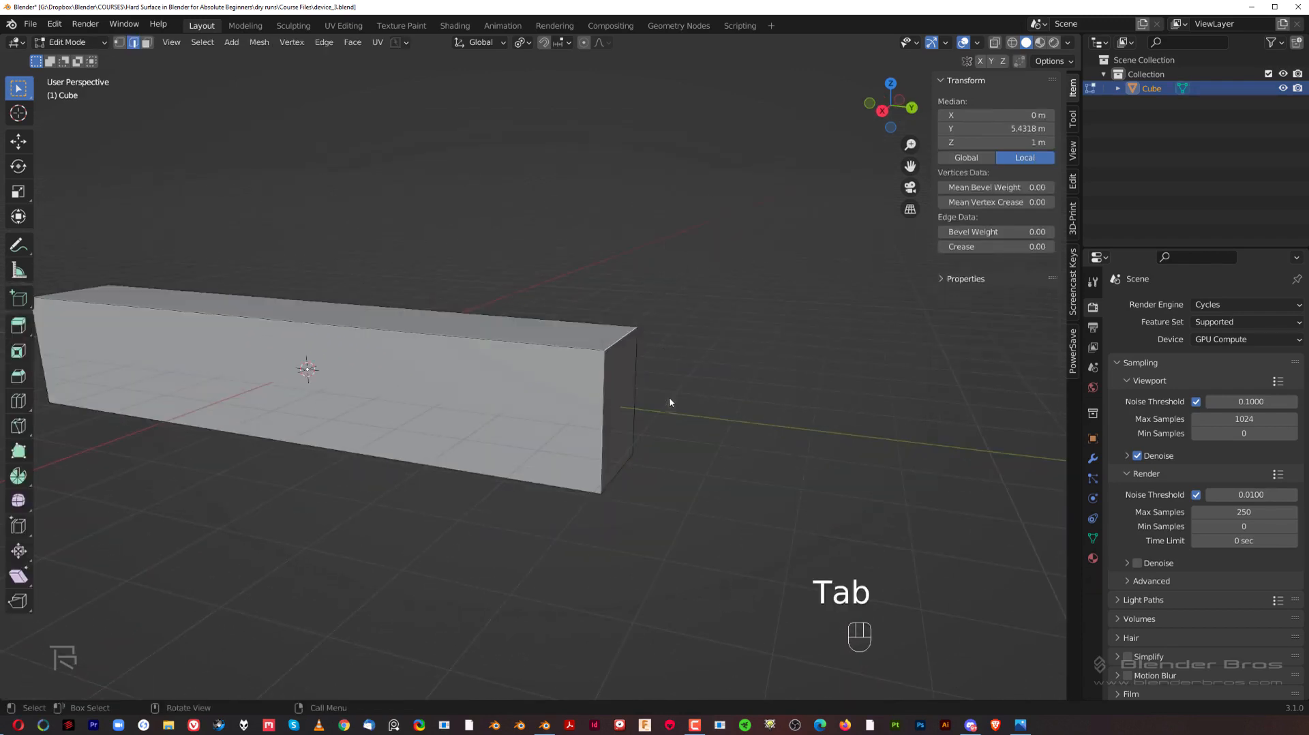
{"action": "key", "text": "ctrl+b"}
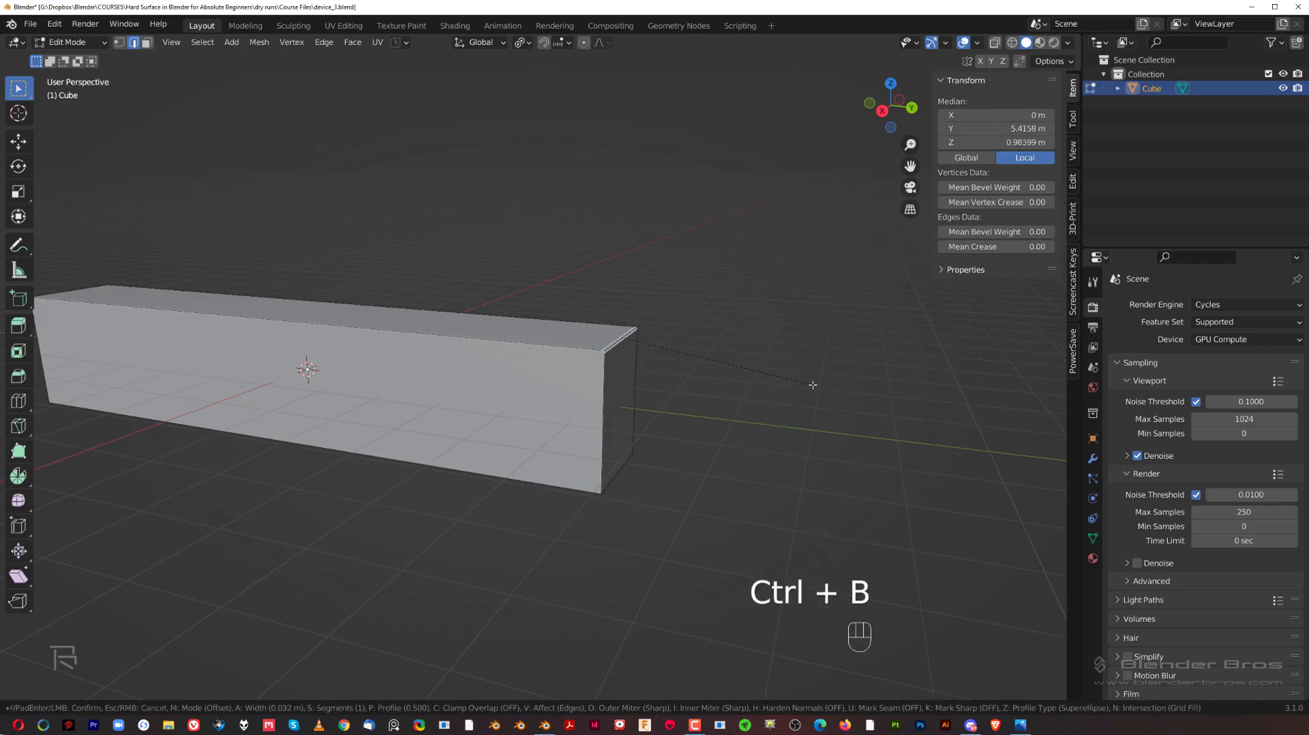
{"action": "left_click", "coordinate": [880, 441]}
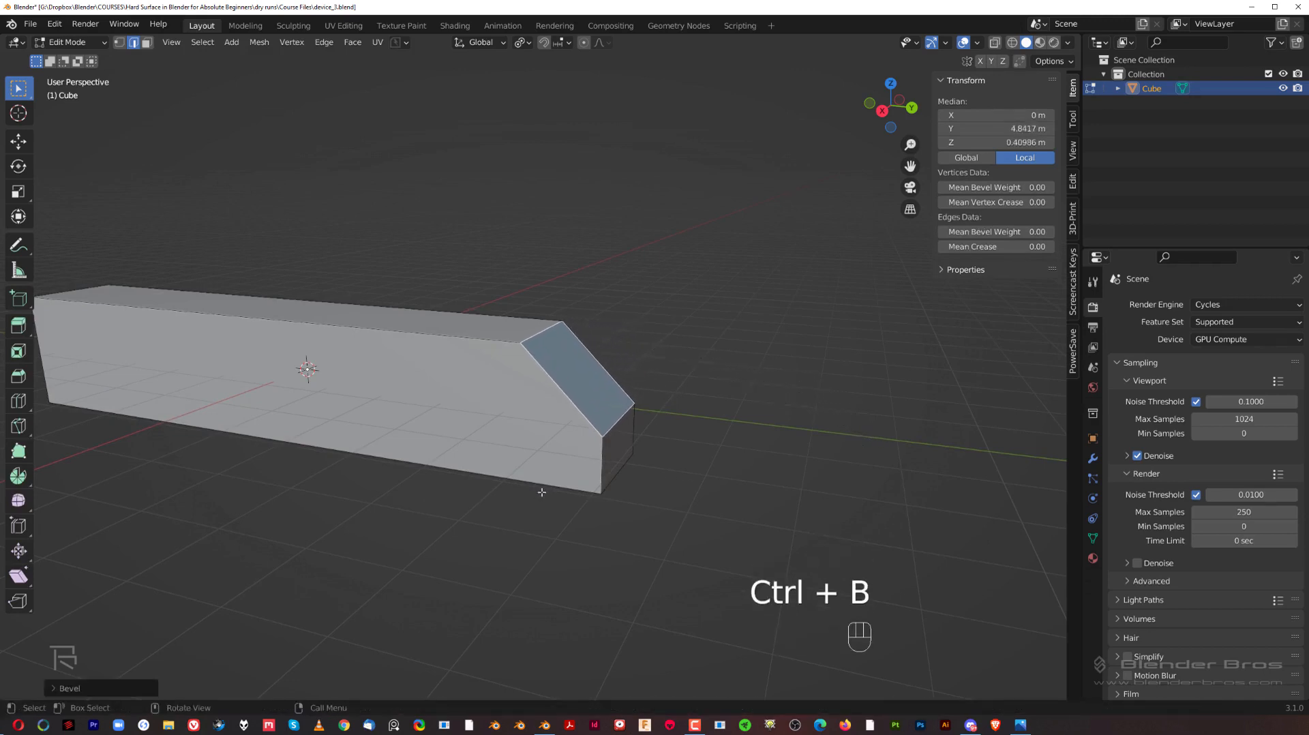
Inspect the bevelled end from the side and at an angle, and save the current file.
{"action": "middle_click_drag", "start_coordinate": [542, 491], "coordinate": [593, 329]}
{"action": "scroll", "coordinate": [614, 437], "scroll_direction": "down", "scroll_amount": 4}
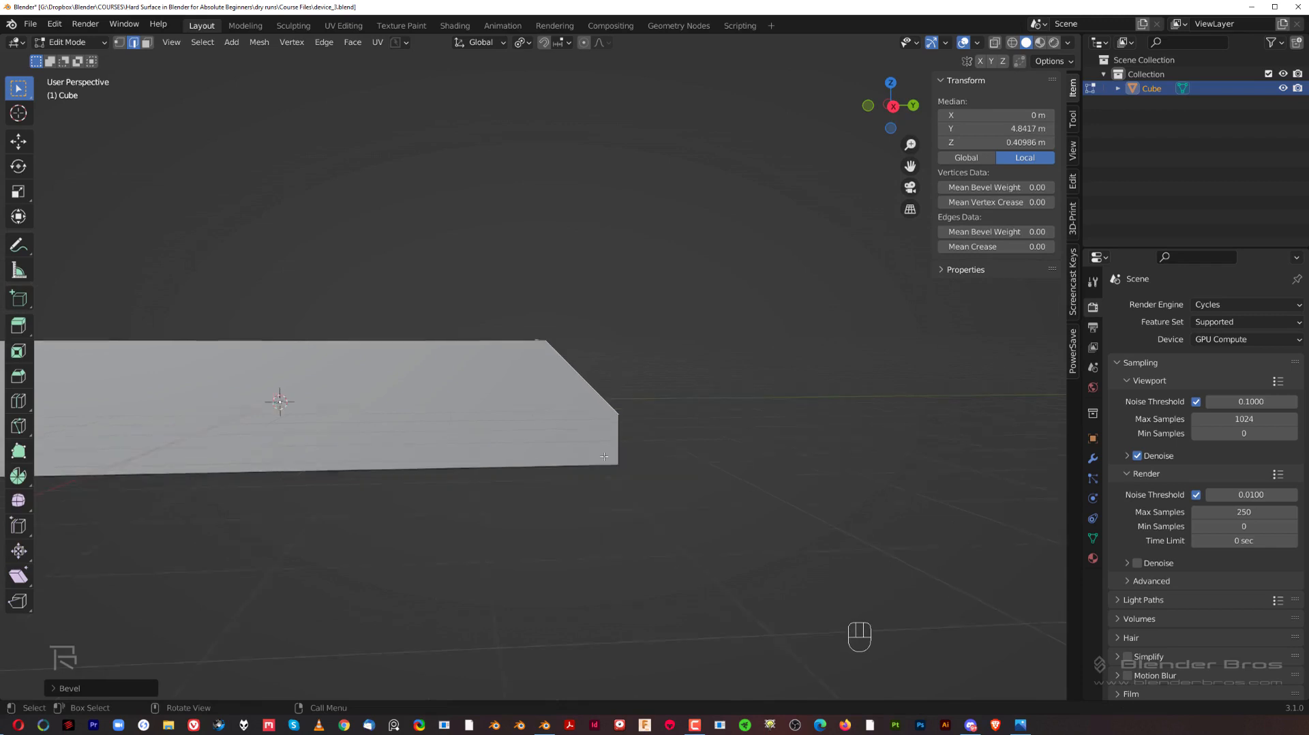
{"action": "middle_click_drag", "start_coordinate": [587, 477], "coordinate": [720, 354]}
{"action": "scroll", "coordinate": [507, 441], "scroll_direction": "up", "scroll_amount": 2}
{"action": "middle_click_drag", "start_coordinate": [492, 345], "coordinate": [674, 266]}
{"action": "middle_click_drag", "start_coordinate": [723, 363], "coordinate": [665, 353]}
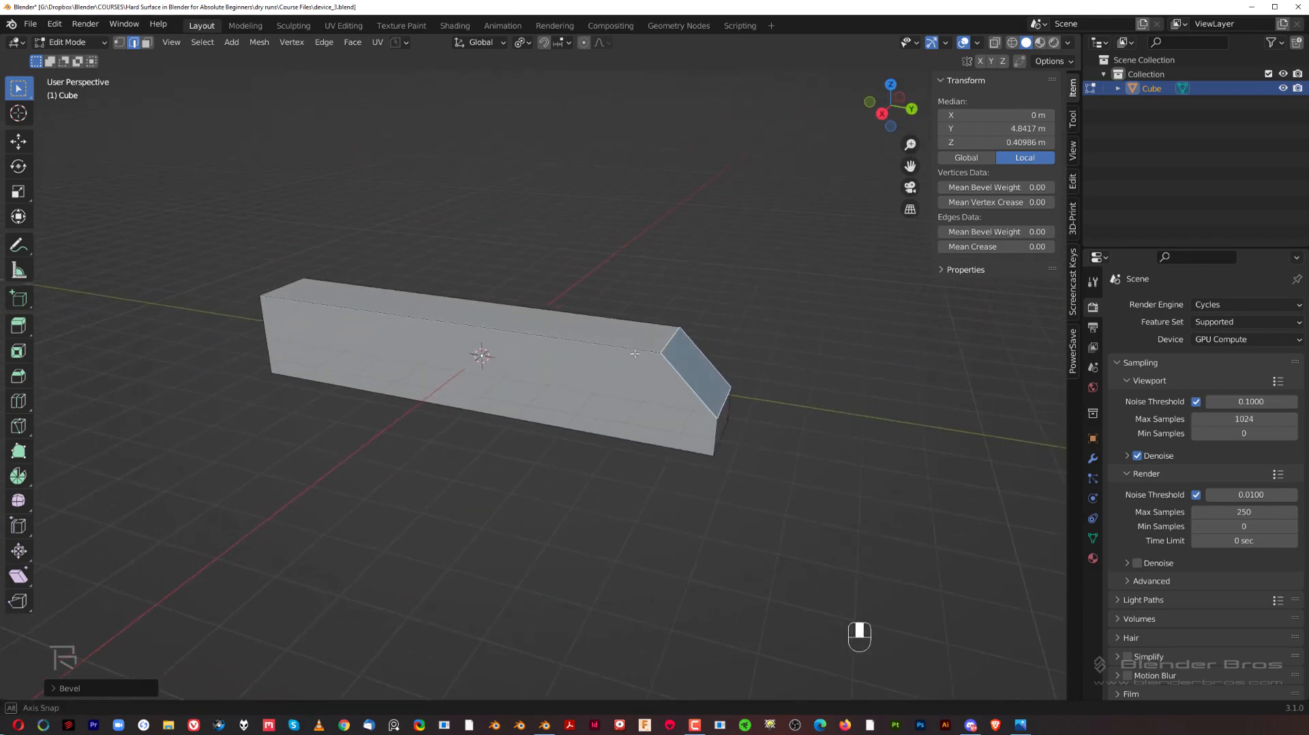
{"action": "middle_click_drag", "start_coordinate": [685, 405], "coordinate": [624, 390]}
{"action": "scroll", "coordinate": [625, 390], "scroll_direction": "up", "scroll_amount": 1}
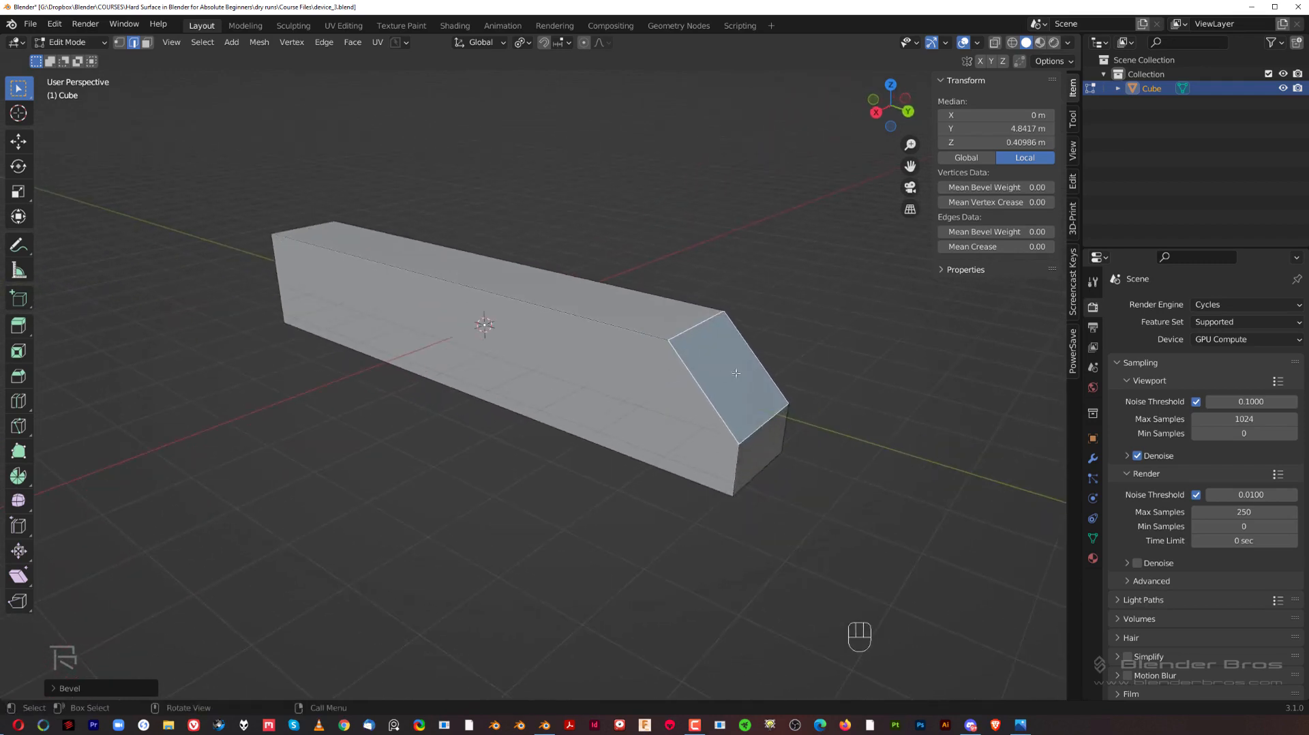
{"action": "middle_click_drag", "start_coordinate": [722, 368], "coordinate": [660, 371], "text": "shift"}
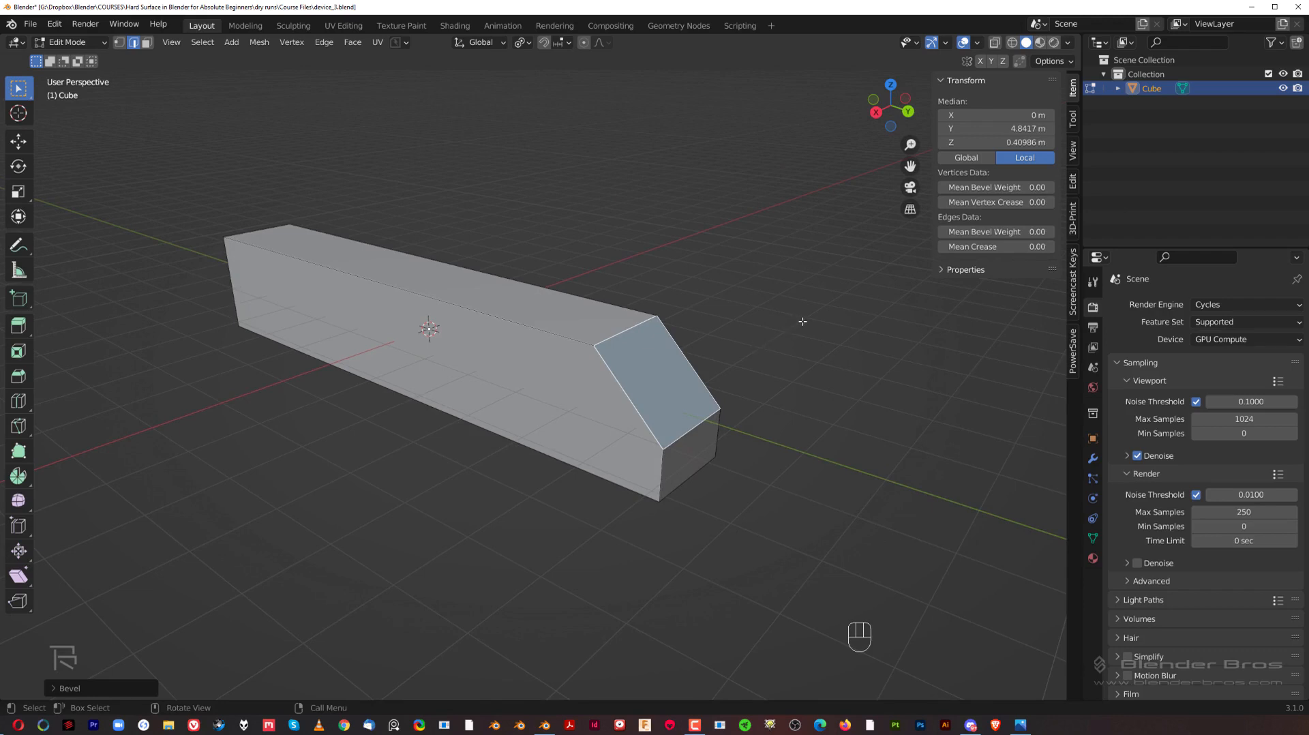
{"action": "key", "text": "ctrl+s"}
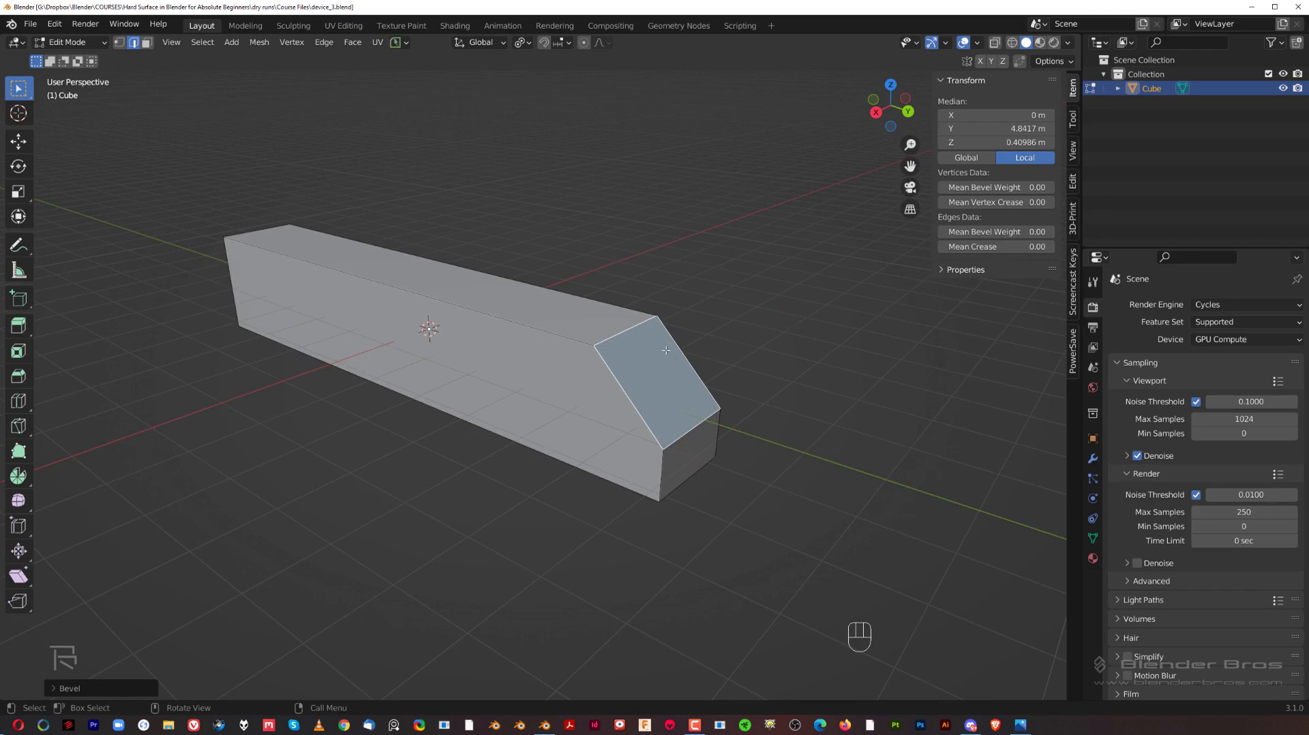
Undo the one-segment bevel so the box has its plain upper end edge again.
{"action": "middle_click_drag", "start_coordinate": [666, 350], "coordinate": [507, 340]}
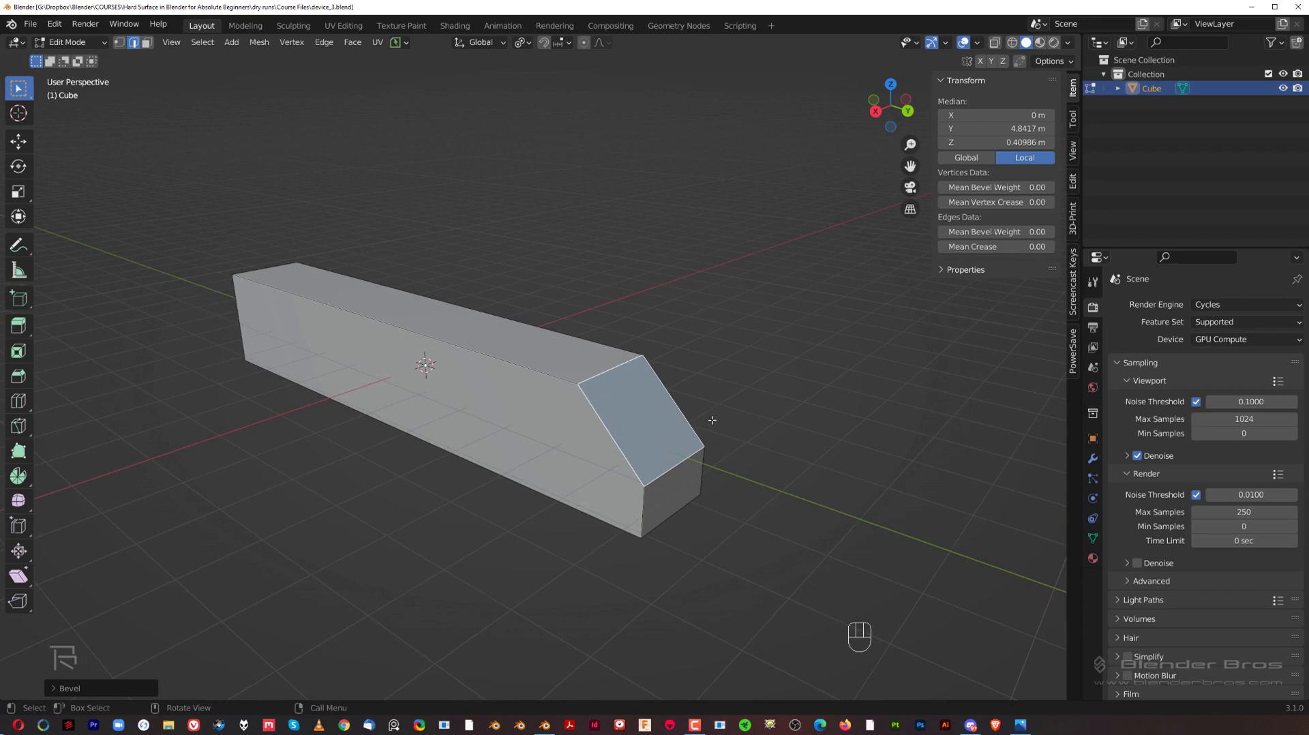
{"action": "middle_click_drag", "start_coordinate": [602, 406], "coordinate": [633, 396], "text": "shift"}
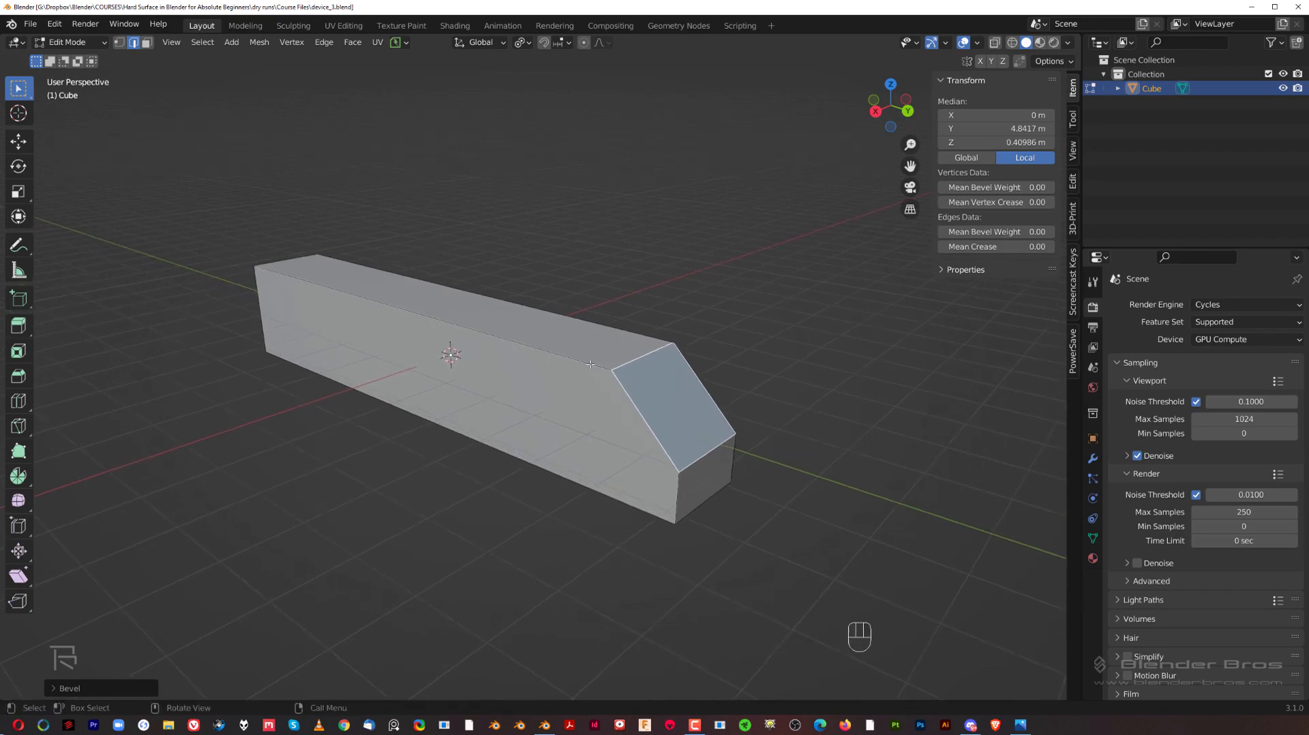
{"action": "middle_click_drag", "start_coordinate": [502, 399], "coordinate": [604, 386]}
{"action": "middle_click_drag", "start_coordinate": [744, 363], "coordinate": [649, 370]}
{"action": "scroll", "coordinate": [634, 385], "scroll_direction": "down", "scroll_amount": 2}
{"action": "key", "text": "ctrl"}
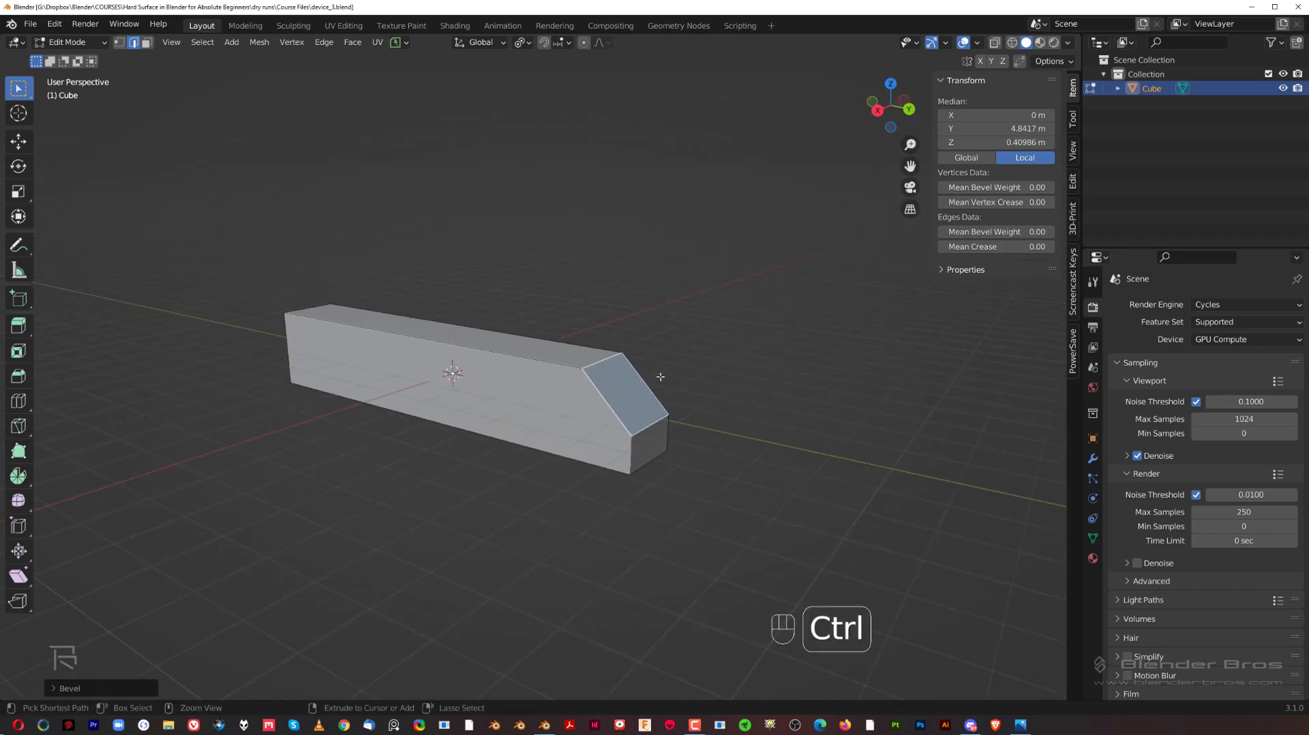
{"action": "key", "text": "ctrl+z"}
{"action": "scroll", "coordinate": [668, 379], "scroll_direction": "up", "scroll_amount": 2}
{"action": "middle_click_drag", "start_coordinate": [675, 380], "coordinate": [700, 383]}
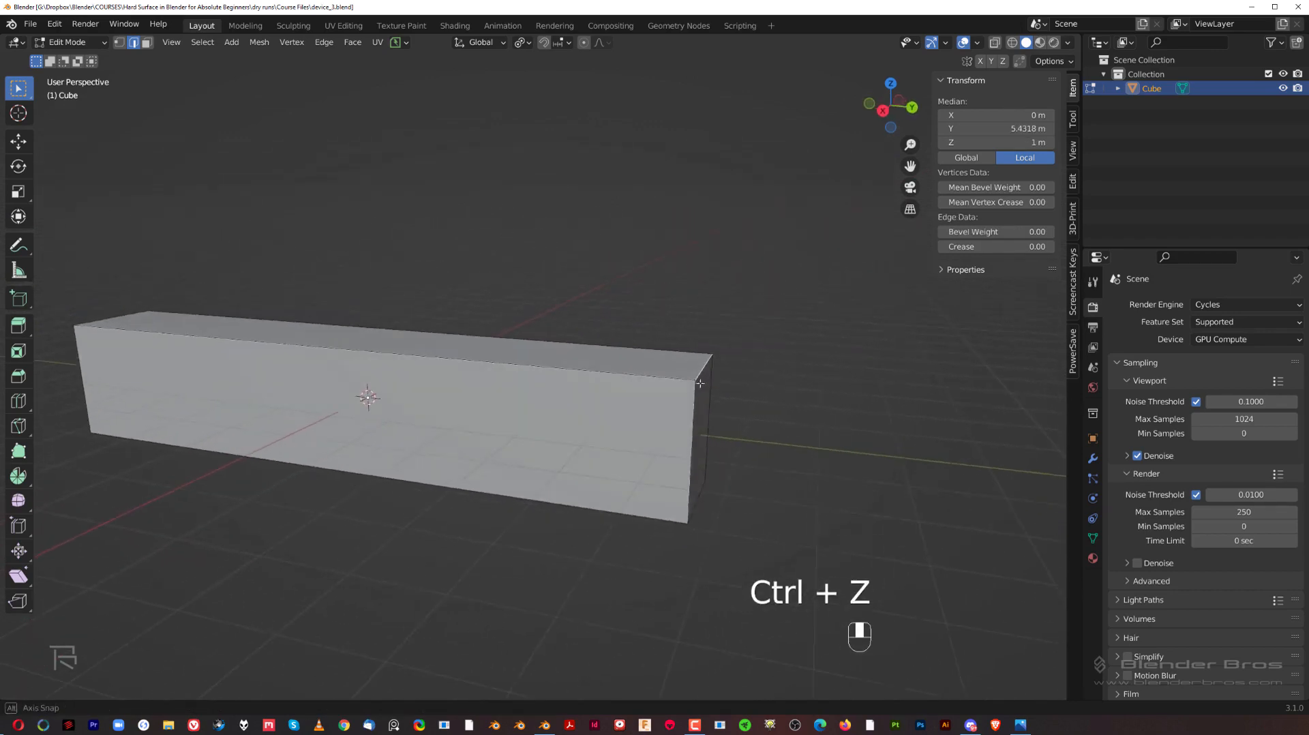
Set the viewport to the right orthographic view with the whole box in sight.
{"action": "key", "text": "grave"}
{"action": "scroll", "coordinate": [771, 410], "scroll_direction": "down", "scroll_amount": 2}
{"action": "key", "text": "grave"}
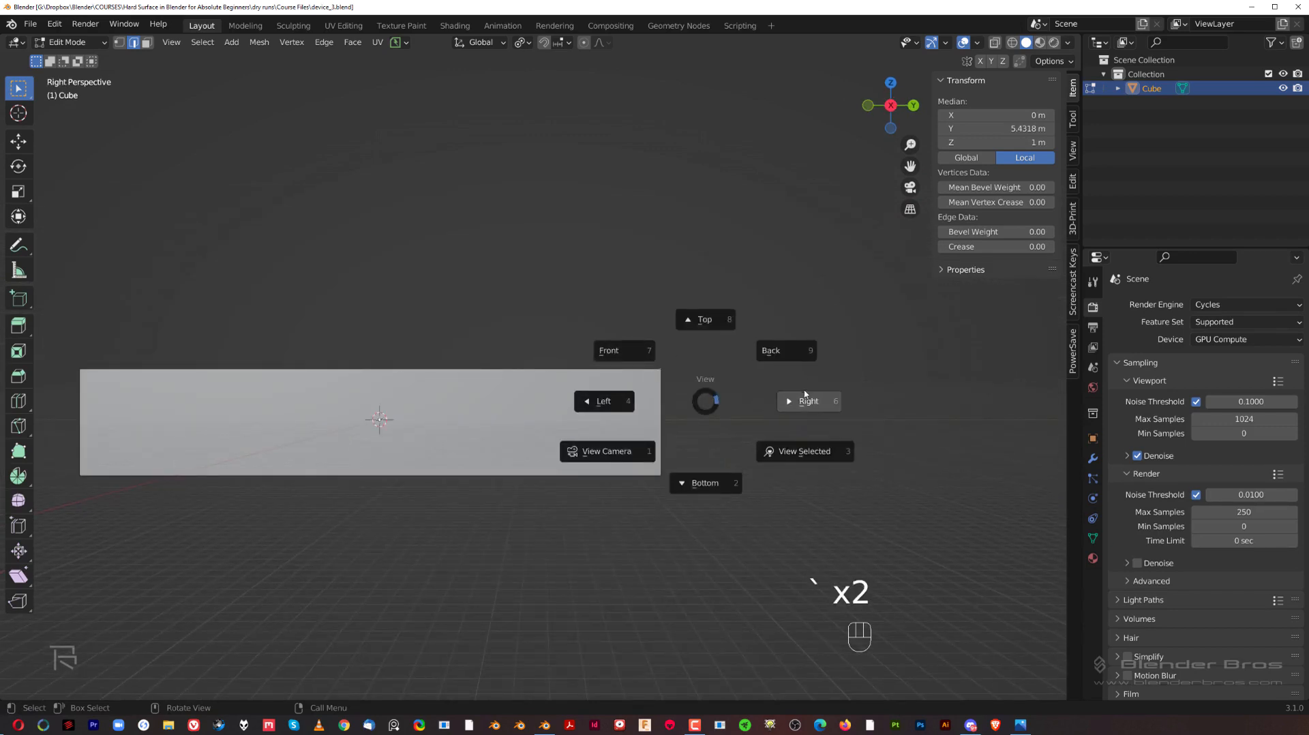
{"action": "left_click", "coordinate": [807, 401]}
{"action": "key", "text": "shift"}
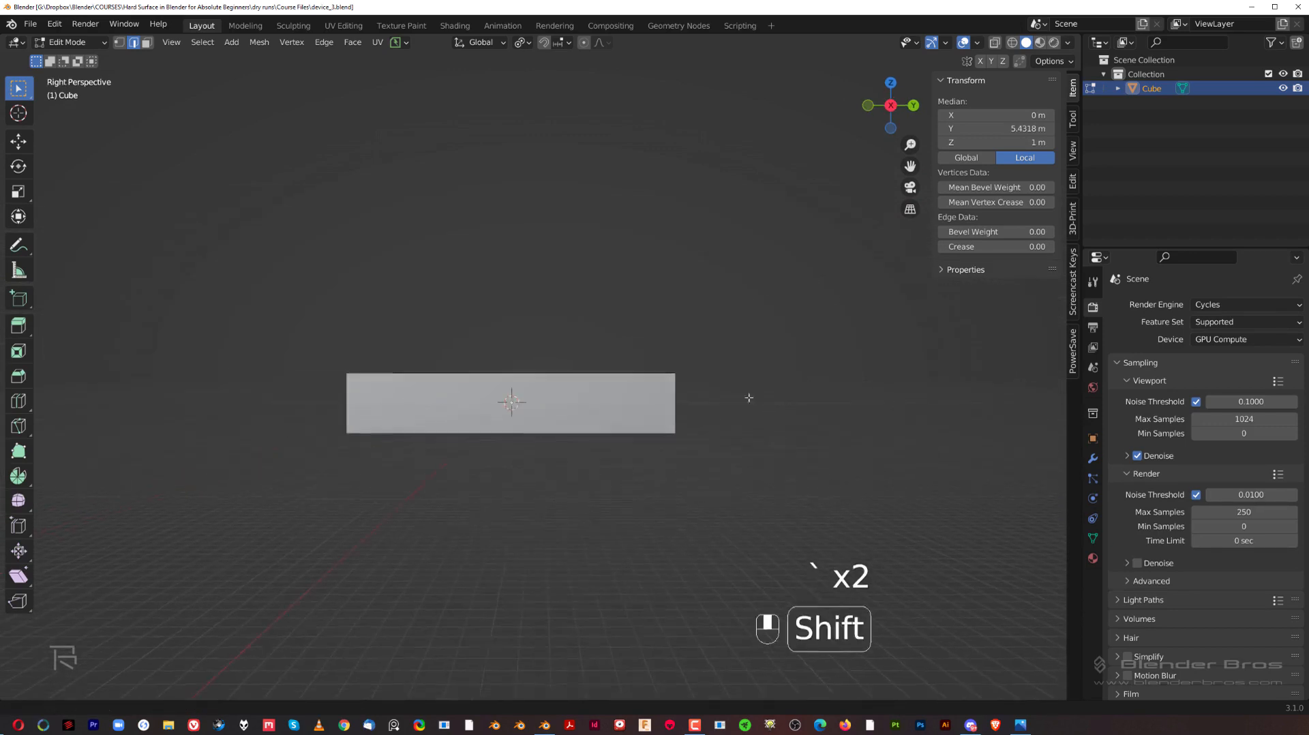
{"action": "middle_click_drag", "start_coordinate": [748, 398], "coordinate": [662, 386], "text": "shift"}
{"action": "key", "text": "KP_5"}
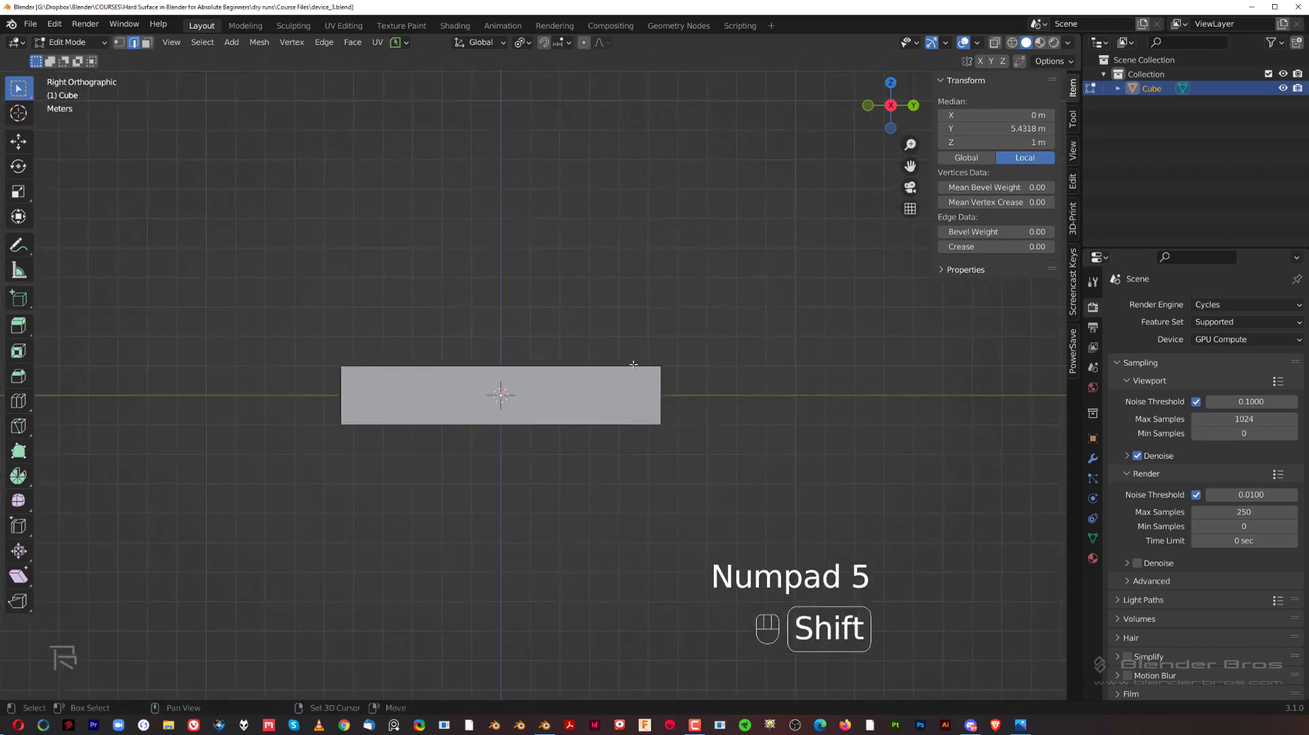
{"action": "scroll", "coordinate": [631, 364], "scroll_direction": "up", "scroll_amount": 1}
In Object Mode, duplicate the box and place the copy above it, about 1.46 m along Y and 3.07 m along Z.
{"action": "key", "text": "Tab"}
{"action": "left_click", "coordinate": [636, 281]}
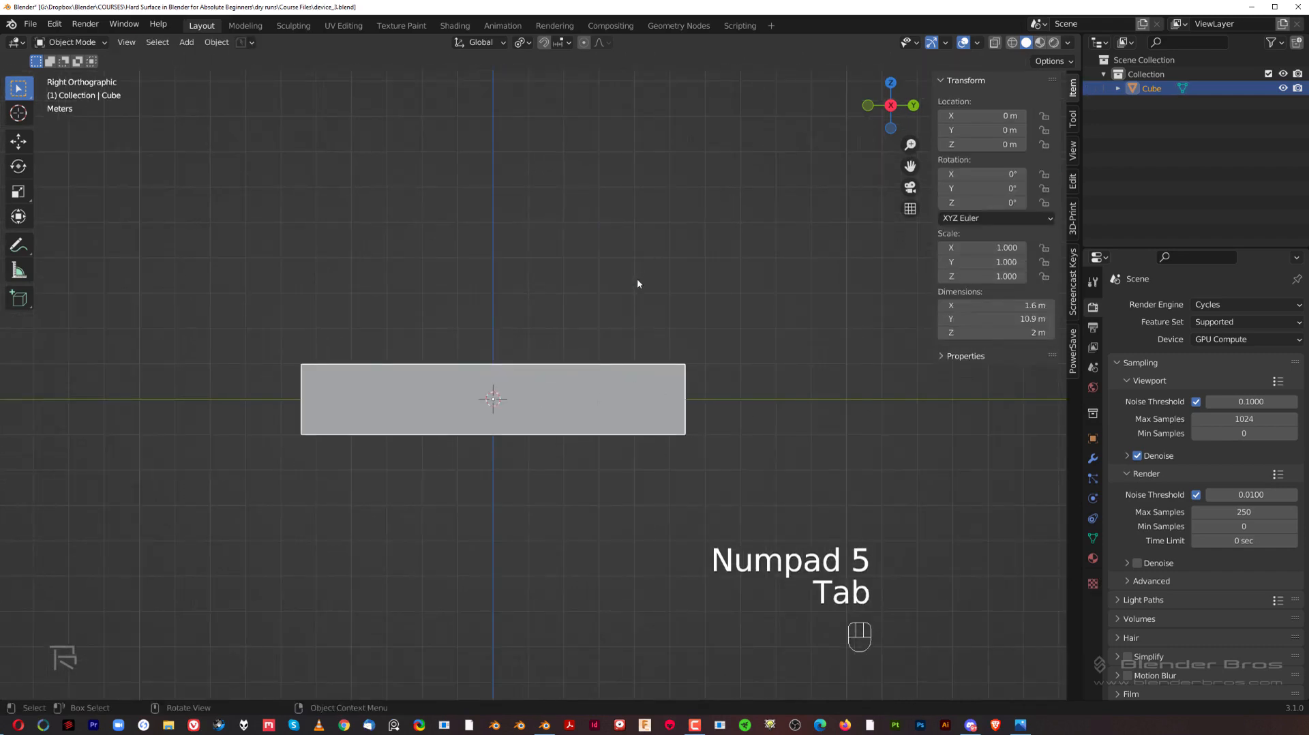
{"action": "middle_click_drag", "start_coordinate": [583, 297], "coordinate": [574, 297], "text": "shift"}
{"action": "scroll", "coordinate": [574, 298], "scroll_direction": "up", "scroll_amount": 1}
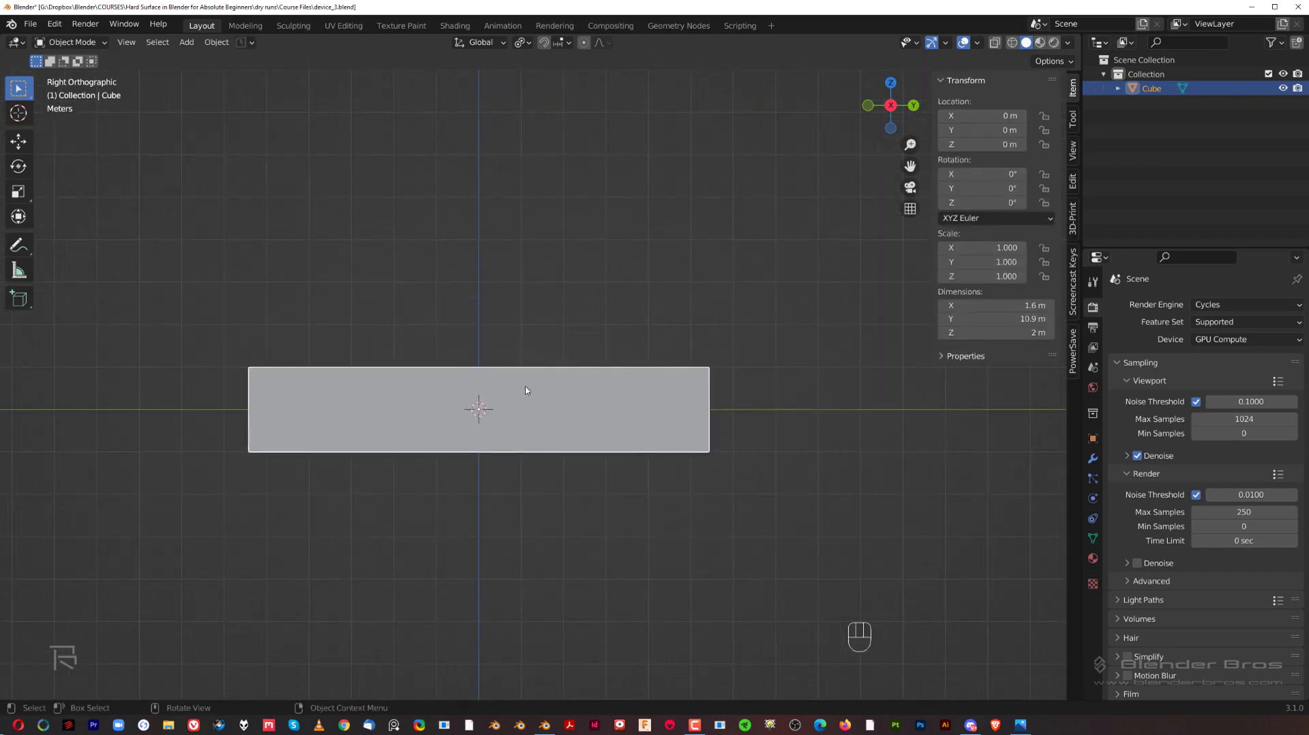
{"action": "key", "text": "shift+d"}
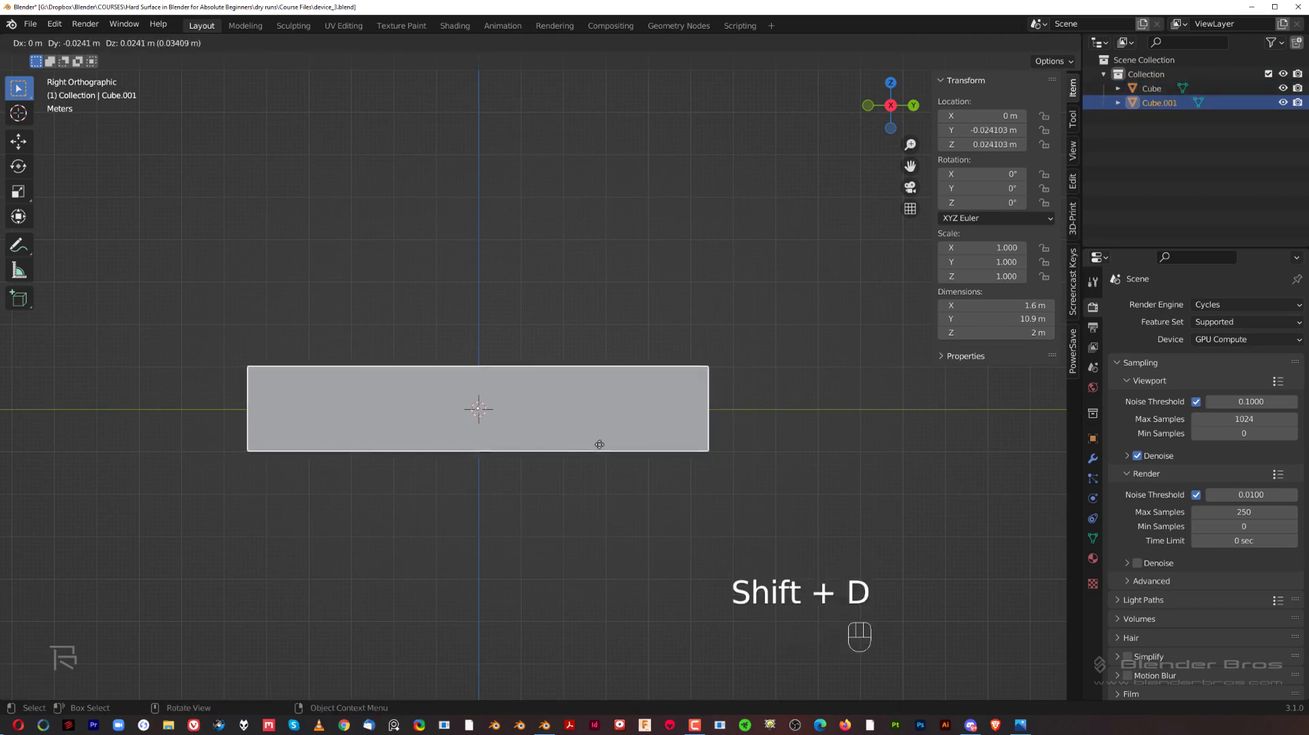
{"action": "left_click", "coordinate": [663, 318]}
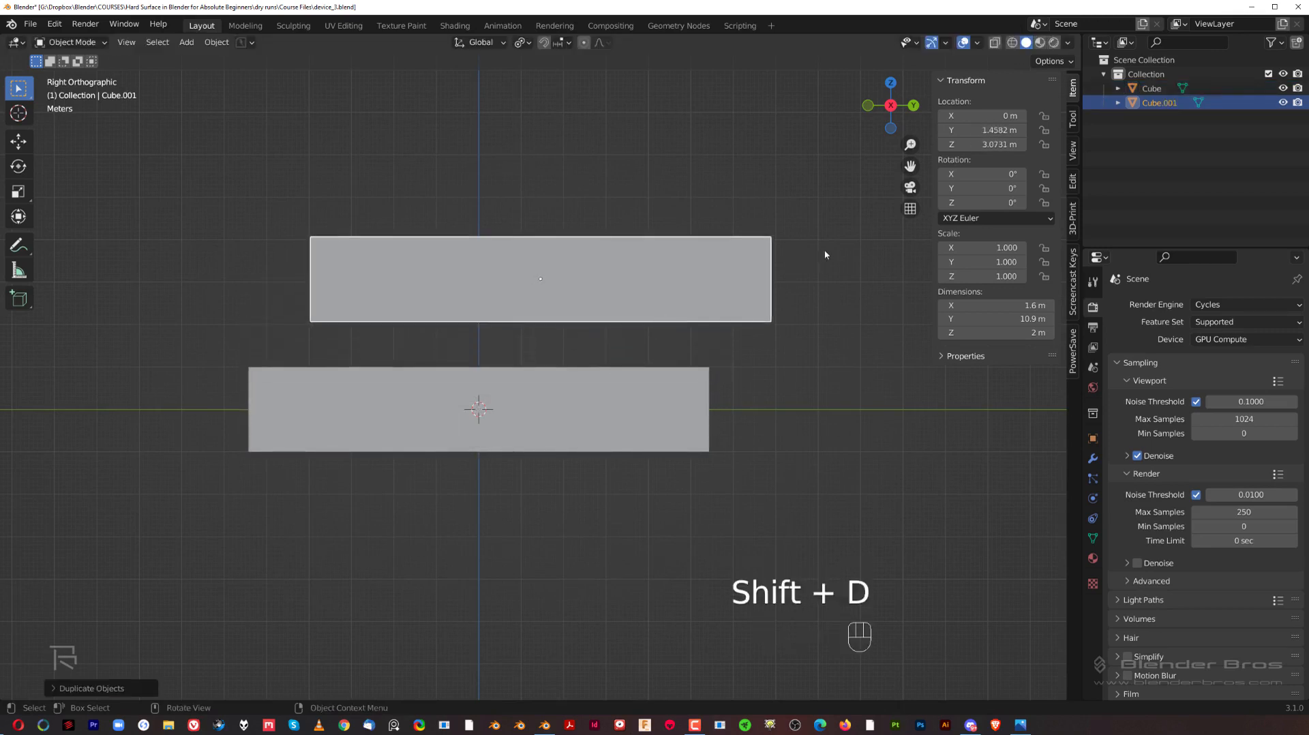
Try to rotate the upper copy freely in the right orthographic view, cancelling each rotation.
{"action": "key", "text": "r"}
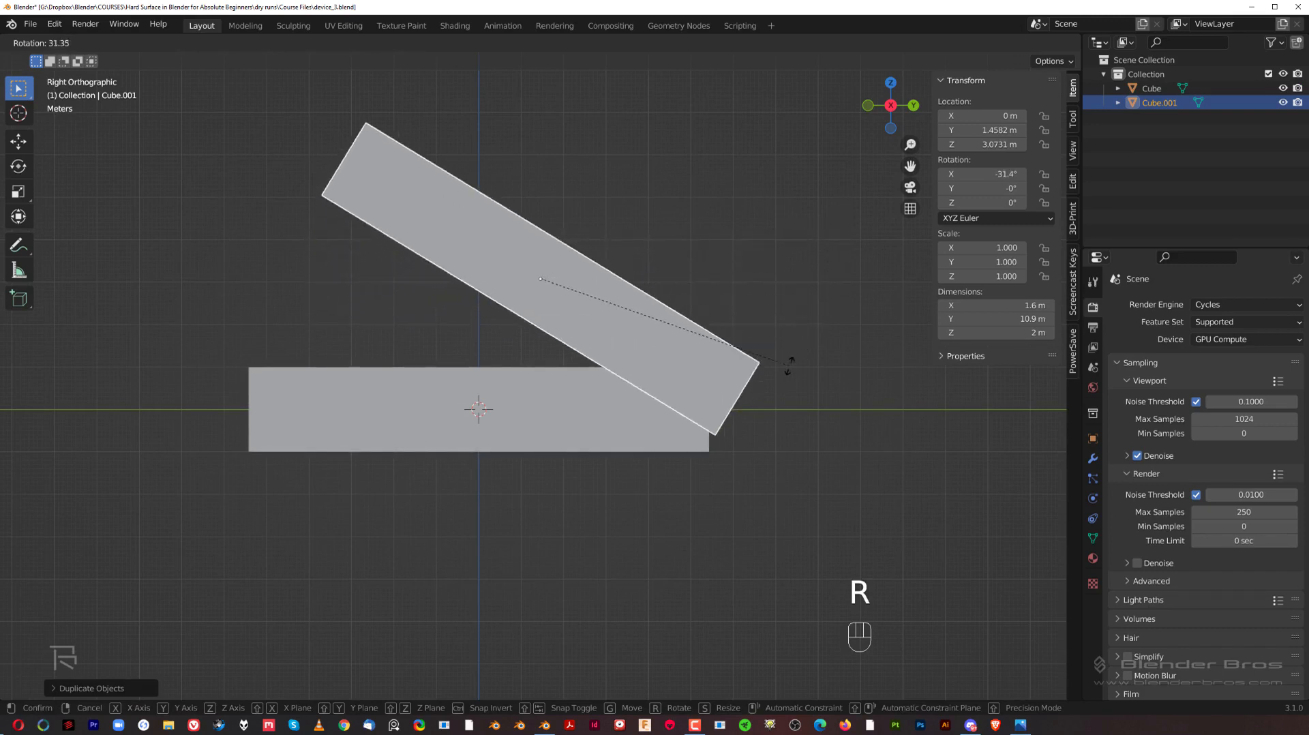
{"action": "right_click", "coordinate": [750, 240]}
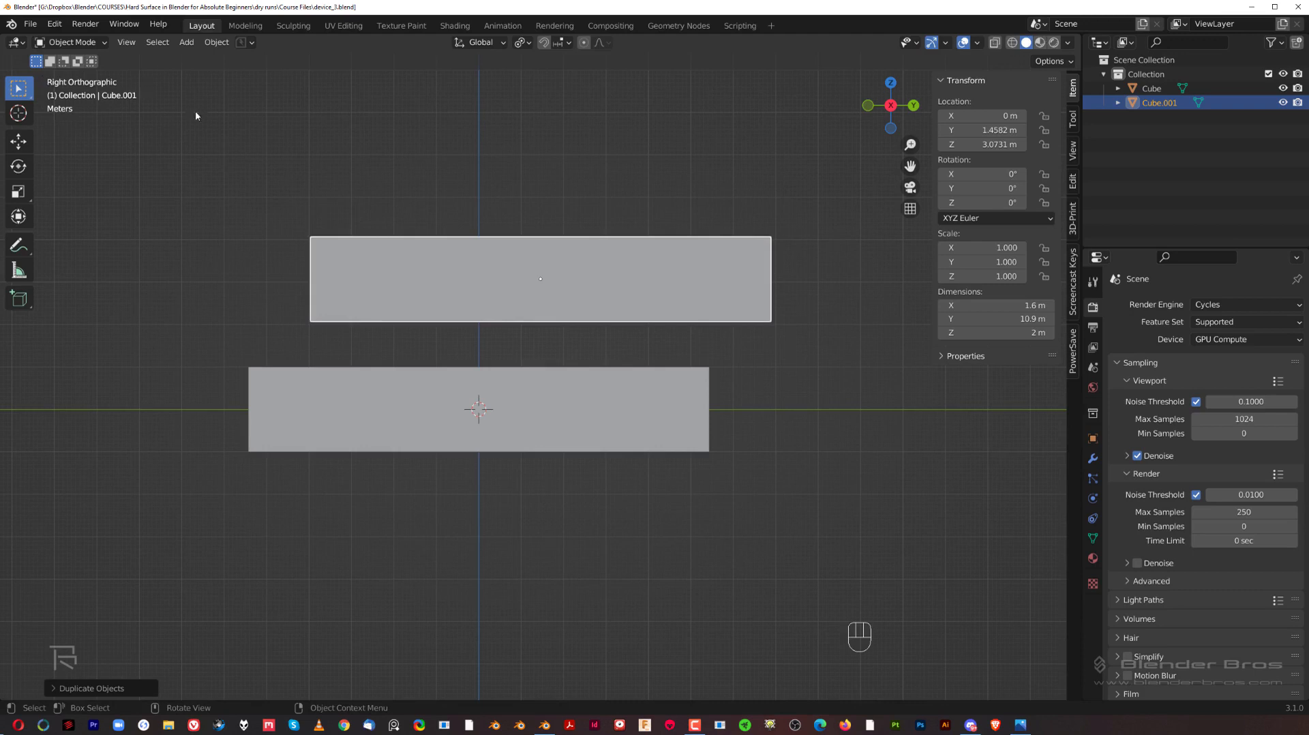
{"action": "key", "text": "r"}
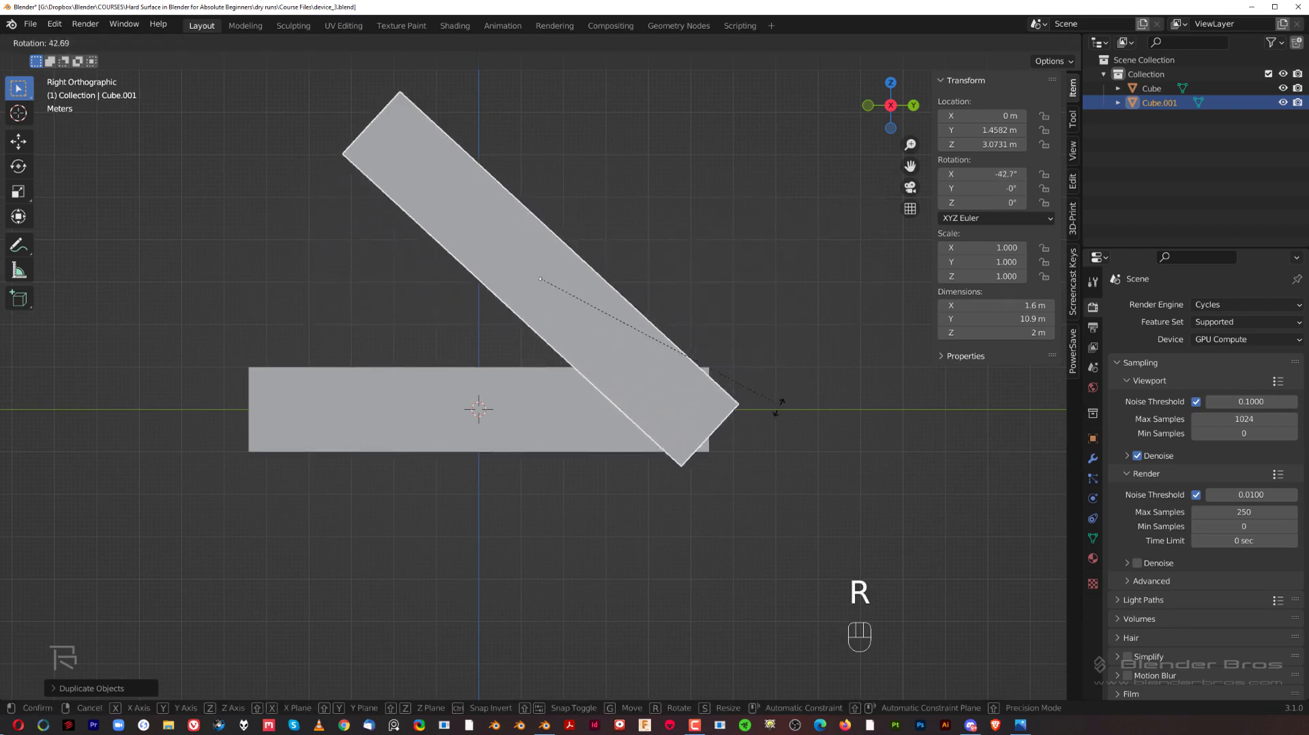
{"action": "right_click", "coordinate": [638, 464]}
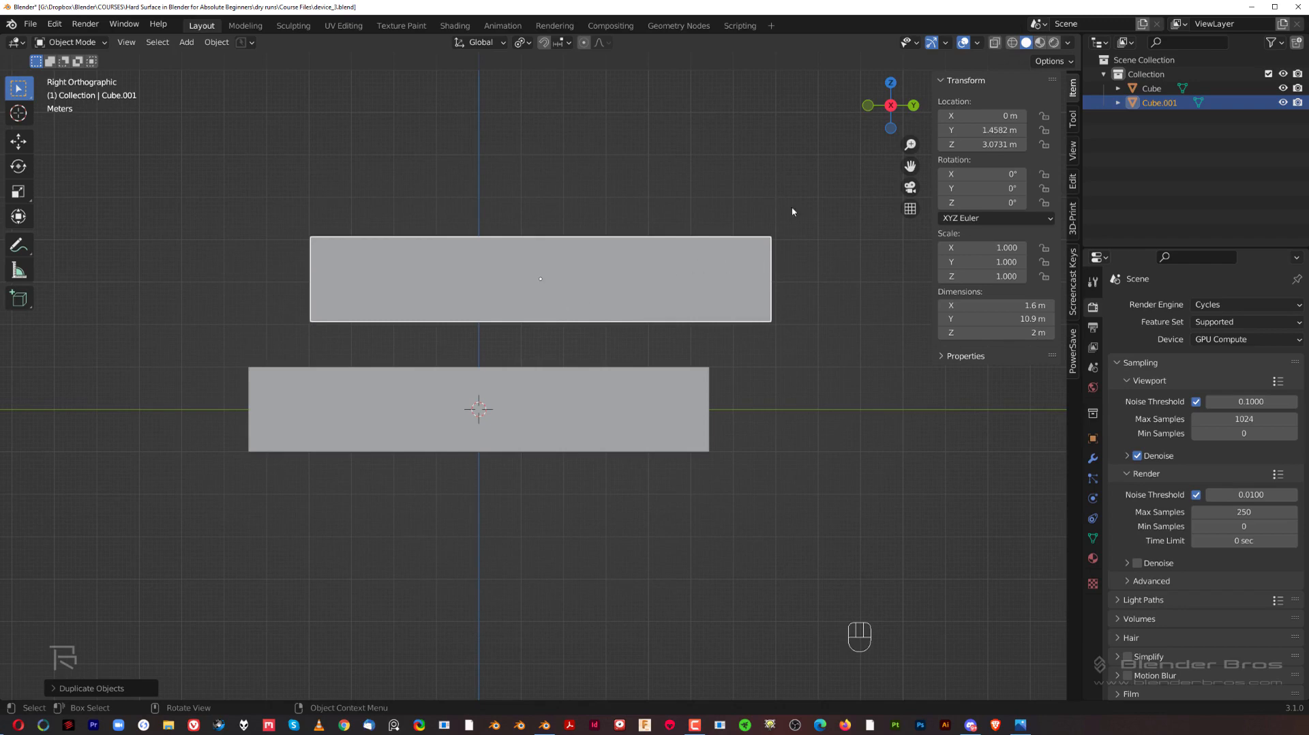
{"action": "key", "text": "r"}
{"action": "right_click", "coordinate": [786, 305]}
Try to rotate the upper copy about the global X axis from an angled view, and return to the right orthographic view.
{"action": "middle_click_drag", "start_coordinate": [785, 305], "coordinate": [882, 375]}
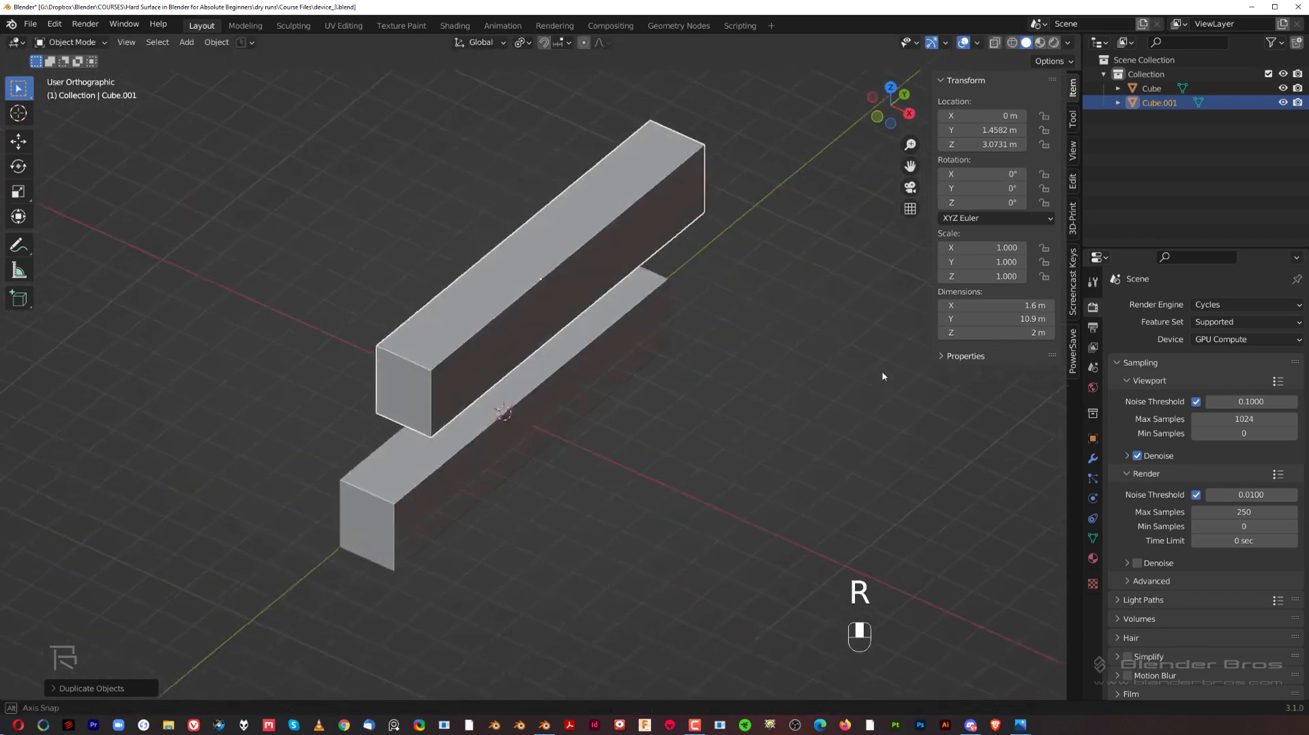
{"action": "key", "text": "r"}
{"action": "key", "text": "x"}
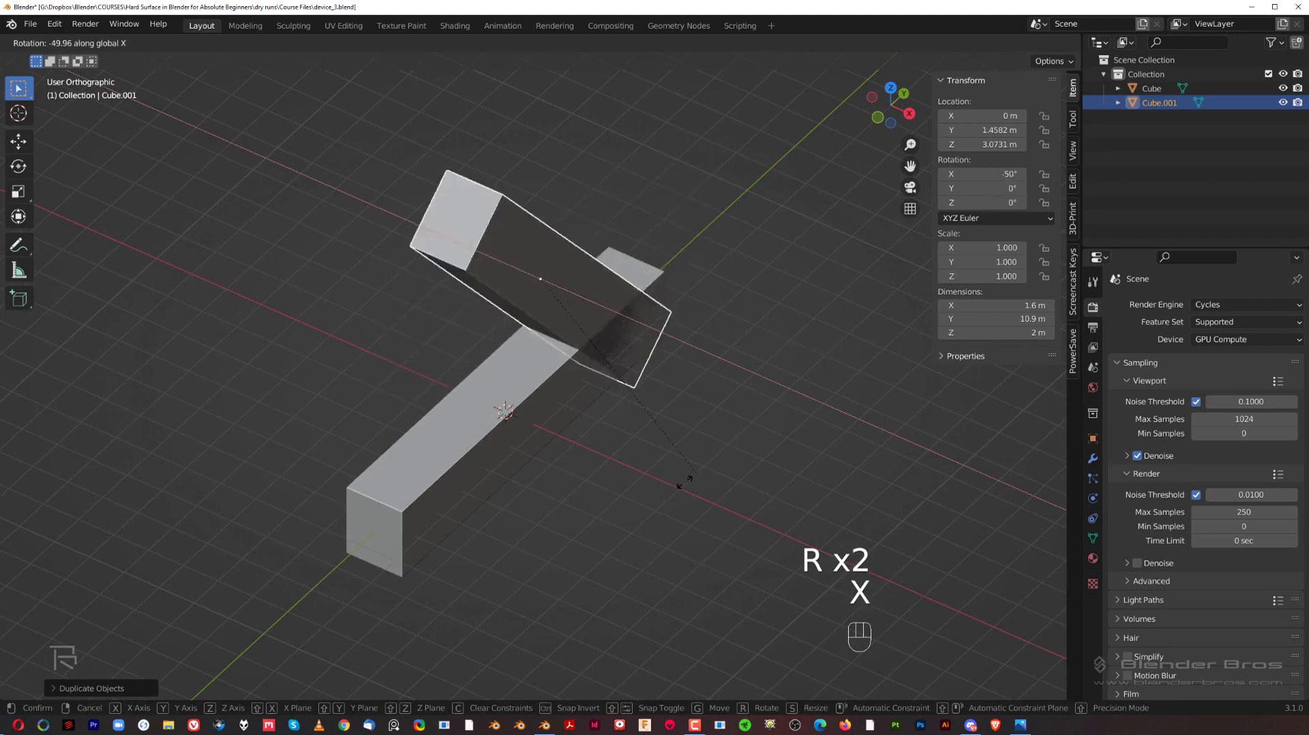
{"action": "right_click", "coordinate": [683, 481]}
{"action": "middle_click_drag", "start_coordinate": [684, 482], "coordinate": [648, 369]}
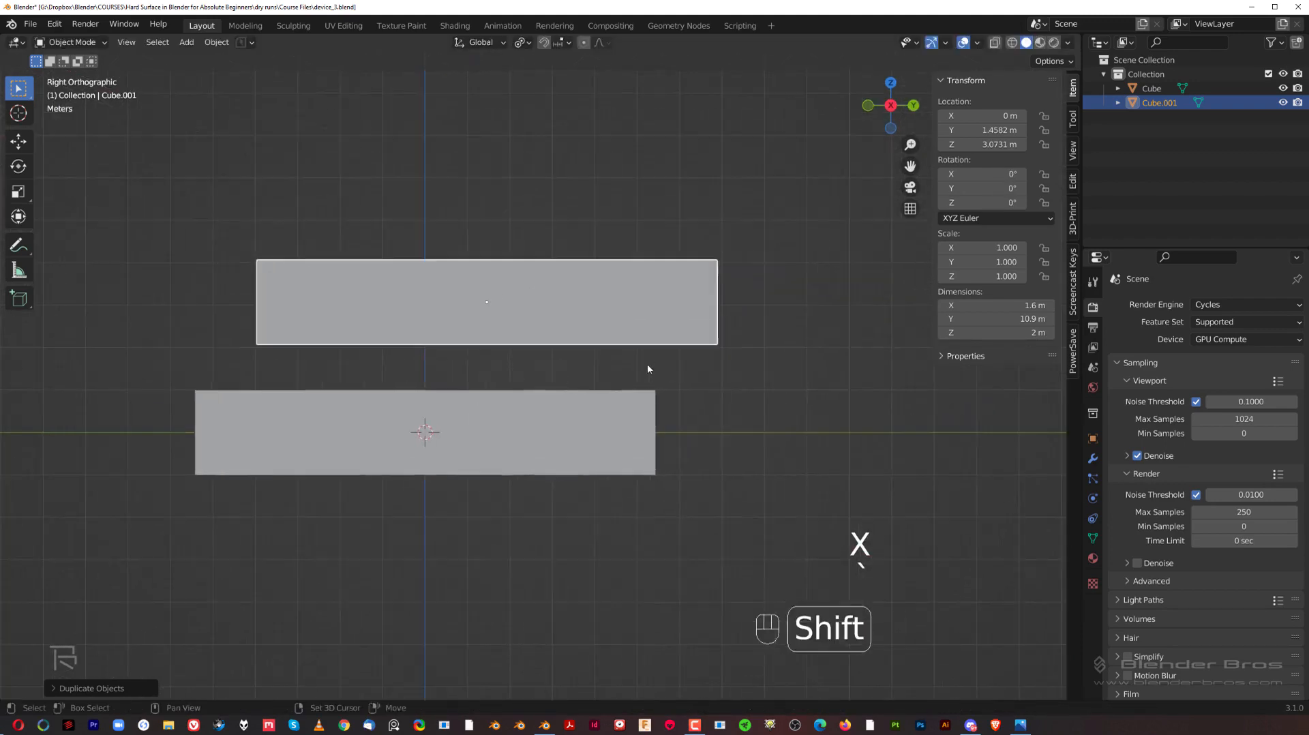
Rotate the upper box to -15° about X with angle snapping in the right orthographic view.
{"action": "middle_click_drag", "start_coordinate": [634, 219], "coordinate": [637, 225], "text": "shift"}
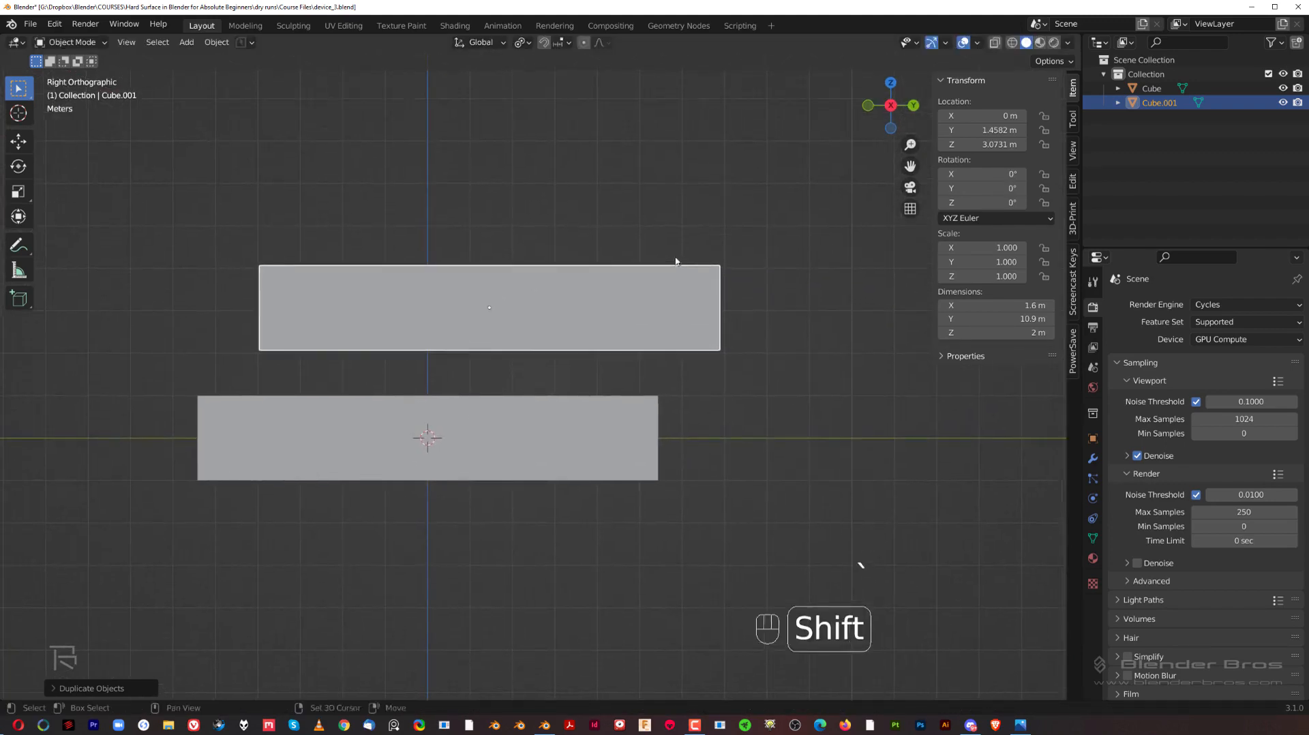
{"action": "key", "text": "r"}
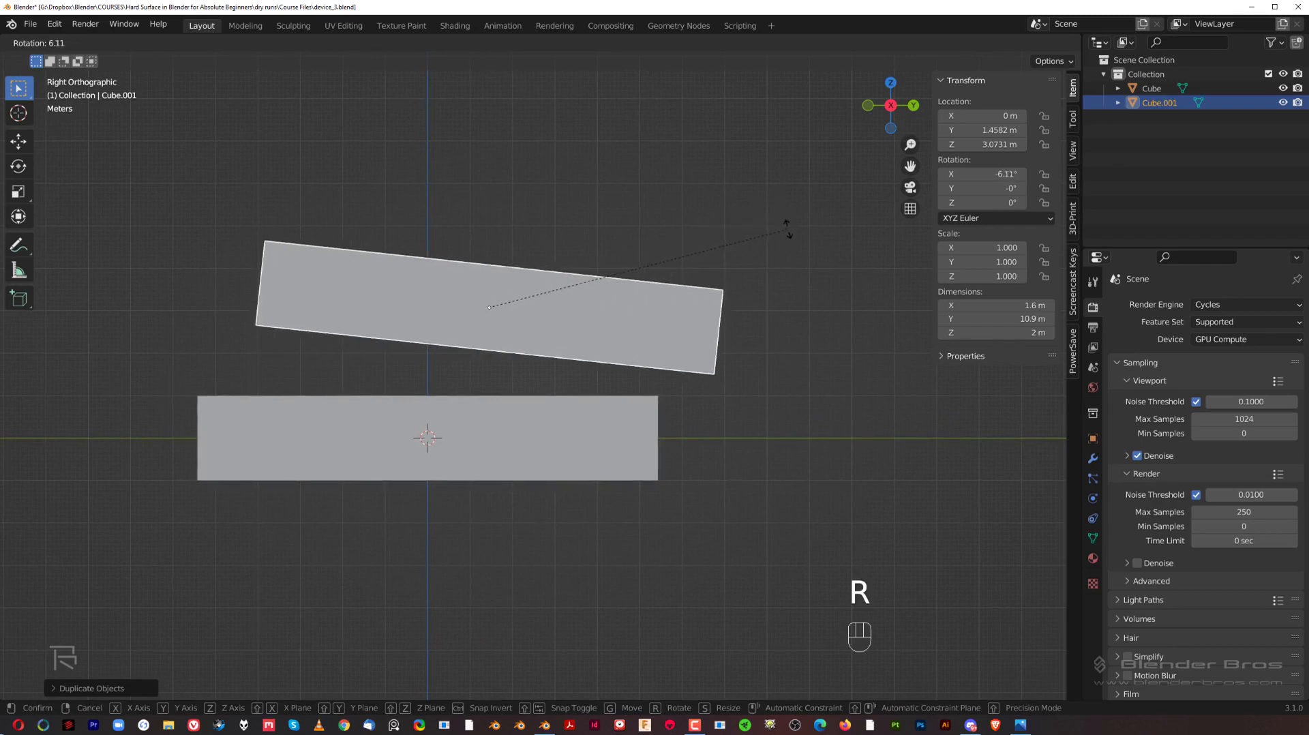
{"action": "key", "text": "ctrl"}
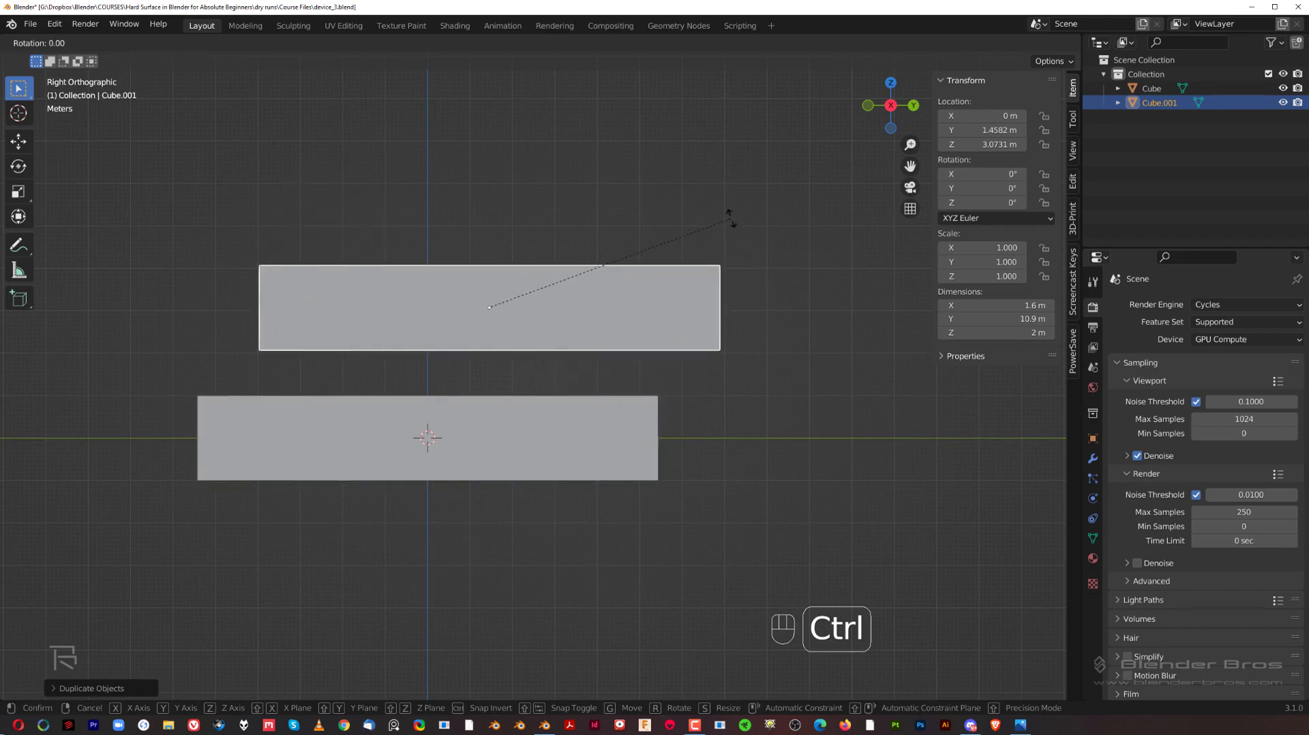
{"action": "left_click", "coordinate": [741, 276]}
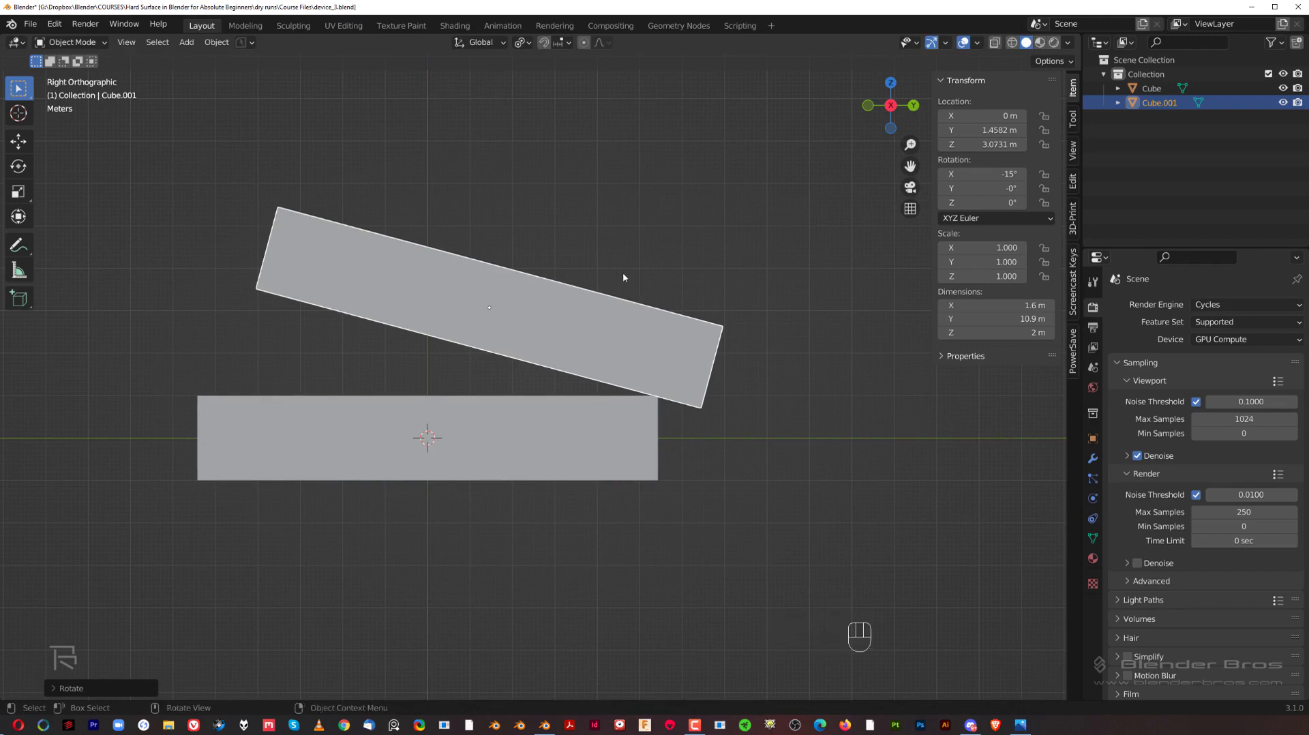
Move the tilted box onto the lower one at about Y 2.84 m, Z 1.70 m, and snap its X rotation to -10°.
{"action": "key", "text": "g"}
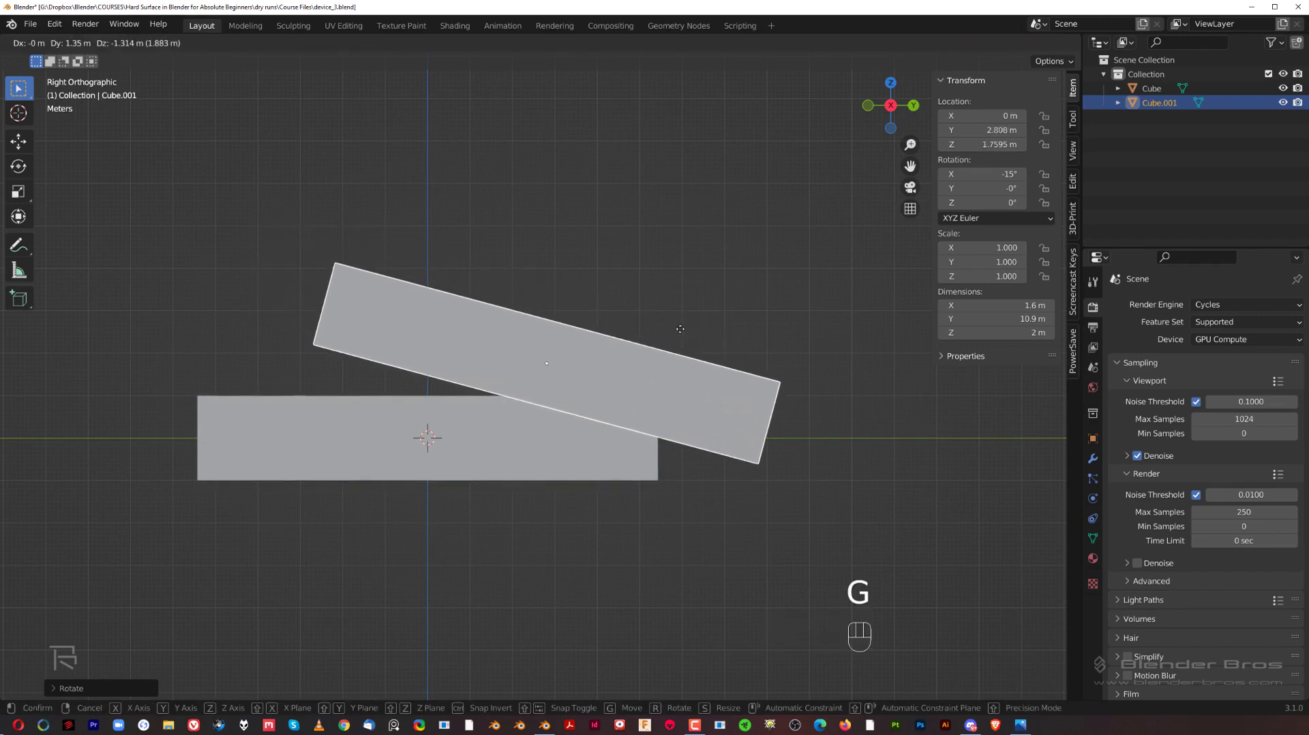
{"action": "left_click", "coordinate": [682, 332]}
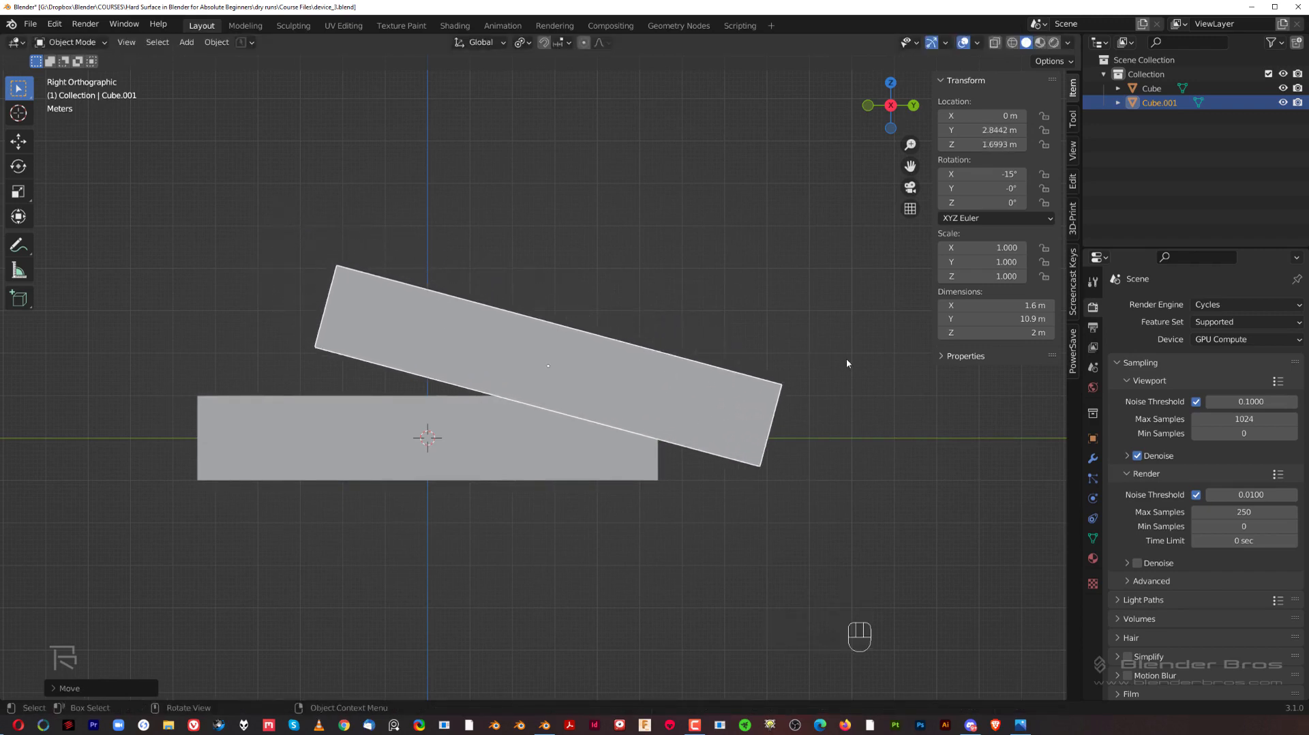
{"action": "key", "text": "r"}
{"action": "key", "text": "r"}
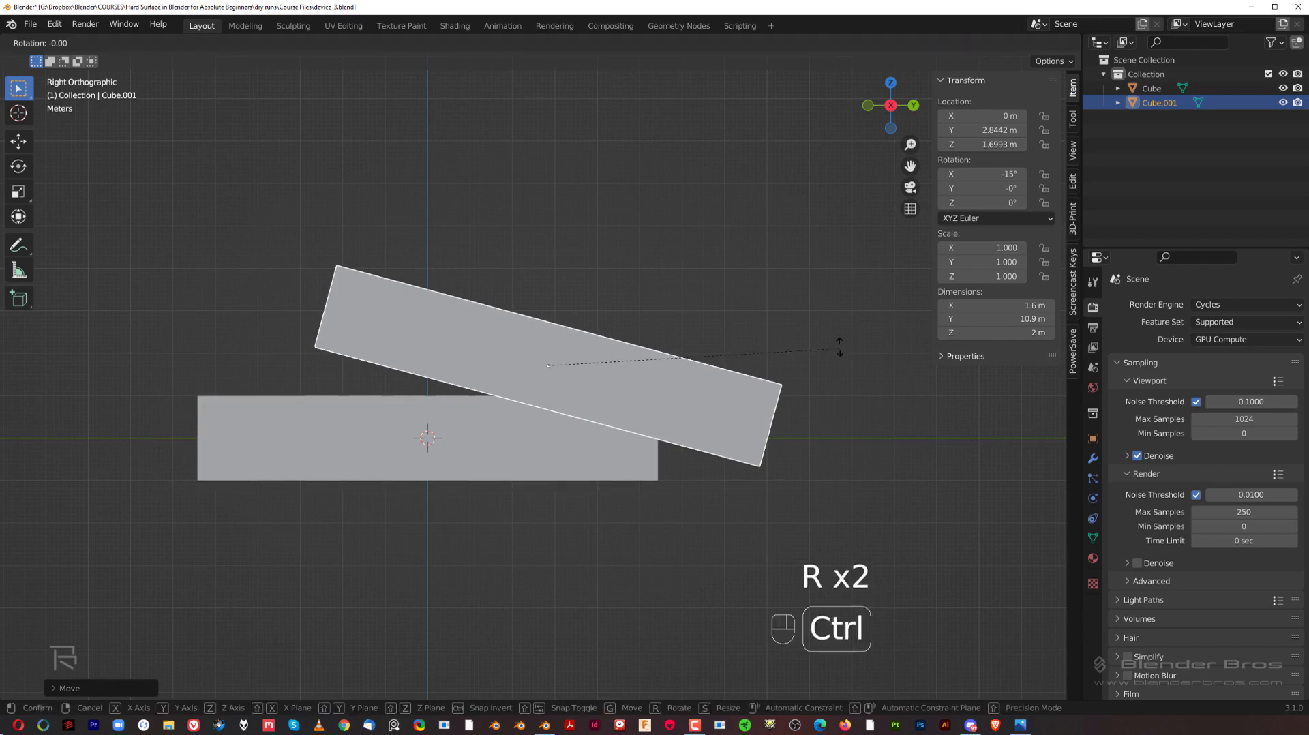
{"action": "left_click", "coordinate": [822, 334], "text": "ctrl"}
Examine from several angles how the tilted box overlaps the lower box and how their side faces line up.
{"action": "middle_click_drag", "start_coordinate": [699, 266], "coordinate": [702, 220], "text": "shift"}
{"action": "middle_click_drag", "start_coordinate": [658, 255], "coordinate": [745, 281]}
{"action": "scroll", "coordinate": [721, 337], "scroll_direction": "up", "scroll_amount": 3}
{"action": "mouse_move", "coordinate": [722, 337]}
{"action": "middle_mouse_down"}
{"action": "mouse_move", "coordinate": [709, 307]}
{"action": "mouse_move", "coordinate": [732, 316]}
{"action": "middle_mouse_up"}
{"action": "middle_click_drag", "start_coordinate": [596, 326], "coordinate": [691, 304]}
{"action": "scroll", "coordinate": [711, 338], "scroll_direction": "up", "scroll_amount": 2}
{"action": "mouse_move", "coordinate": [700, 351]}
{"action": "middle_mouse_down"}
{"action": "mouse_move", "coordinate": [699, 300]}
{"action": "mouse_move", "coordinate": [706, 370]}
{"action": "mouse_move", "coordinate": [726, 378]}
{"action": "mouse_move", "coordinate": [709, 367]}
{"action": "middle_mouse_up"}
{"action": "scroll", "coordinate": [746, 325], "scroll_direction": "up", "scroll_amount": 3}
{"action": "scroll", "coordinate": [659, 320], "scroll_direction": "down", "scroll_amount": 3}
{"action": "scroll", "coordinate": [710, 329], "scroll_direction": "up", "scroll_amount": 3}
{"action": "scroll", "coordinate": [681, 337], "scroll_direction": "down", "scroll_amount": 5}
{"action": "scroll", "coordinate": [706, 365], "scroll_direction": "up", "scroll_amount": 3}
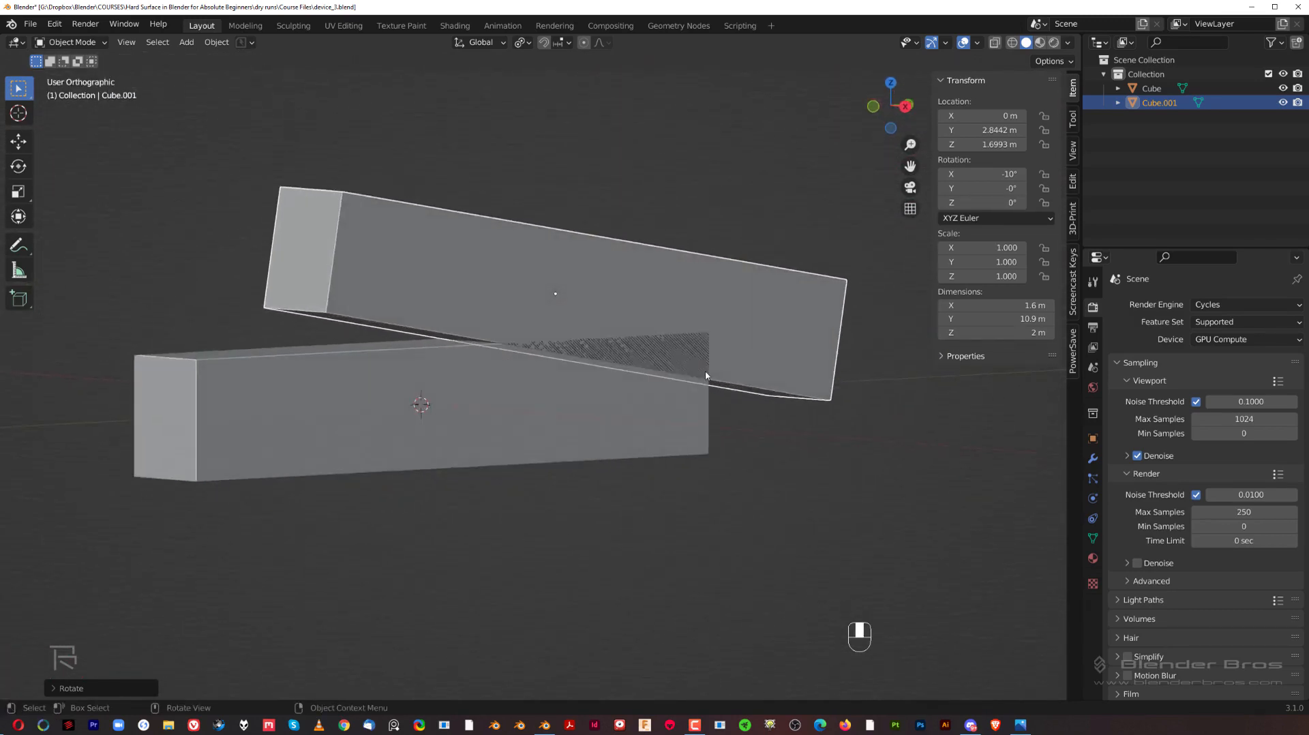
{"action": "middle_click_drag", "start_coordinate": [667, 325], "coordinate": [680, 288]}
Scale the tilted box along global X to about 1.82, and return to the right orthographic view.
{"action": "key", "text": "g"}
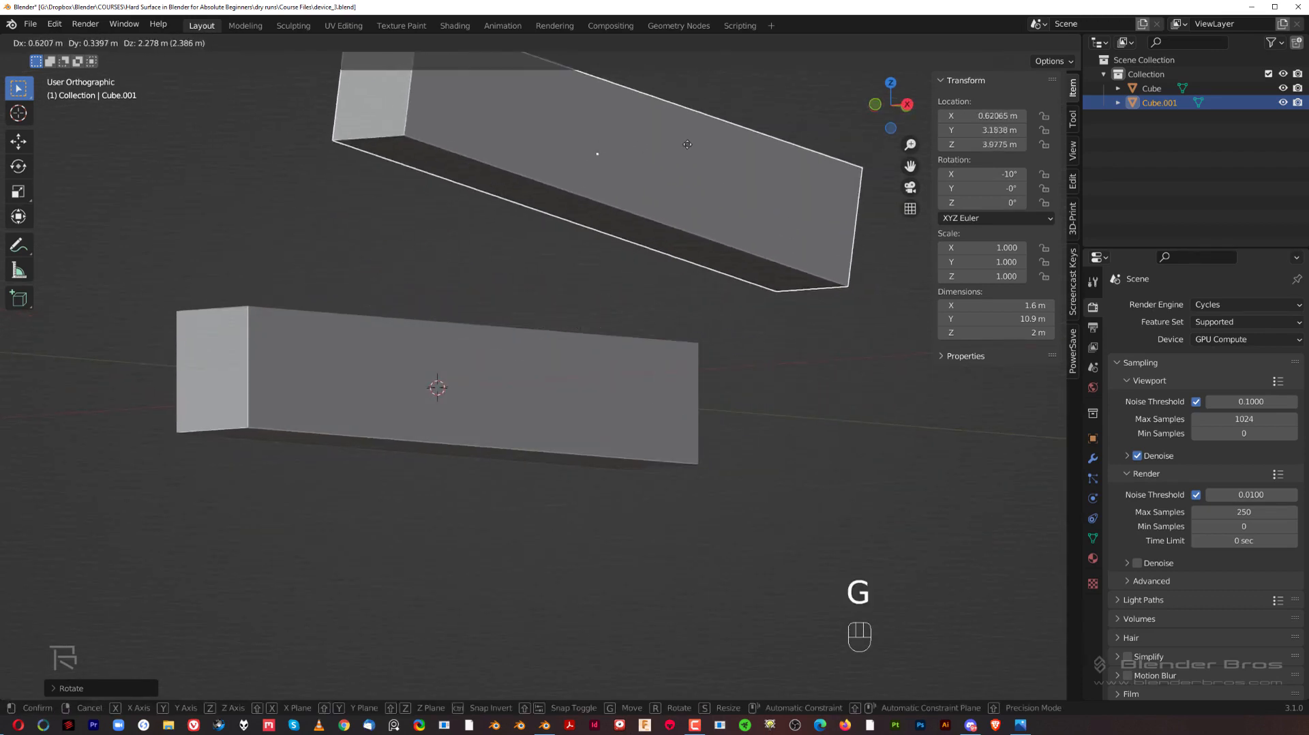
{"action": "right_click", "coordinate": [674, 171]}
{"action": "middle_click_drag", "start_coordinate": [696, 218], "coordinate": [722, 253]}
{"action": "scroll", "coordinate": [709, 274], "scroll_direction": "up", "scroll_amount": 1}
{"action": "key", "text": "s"}
{"action": "key", "text": "x"}
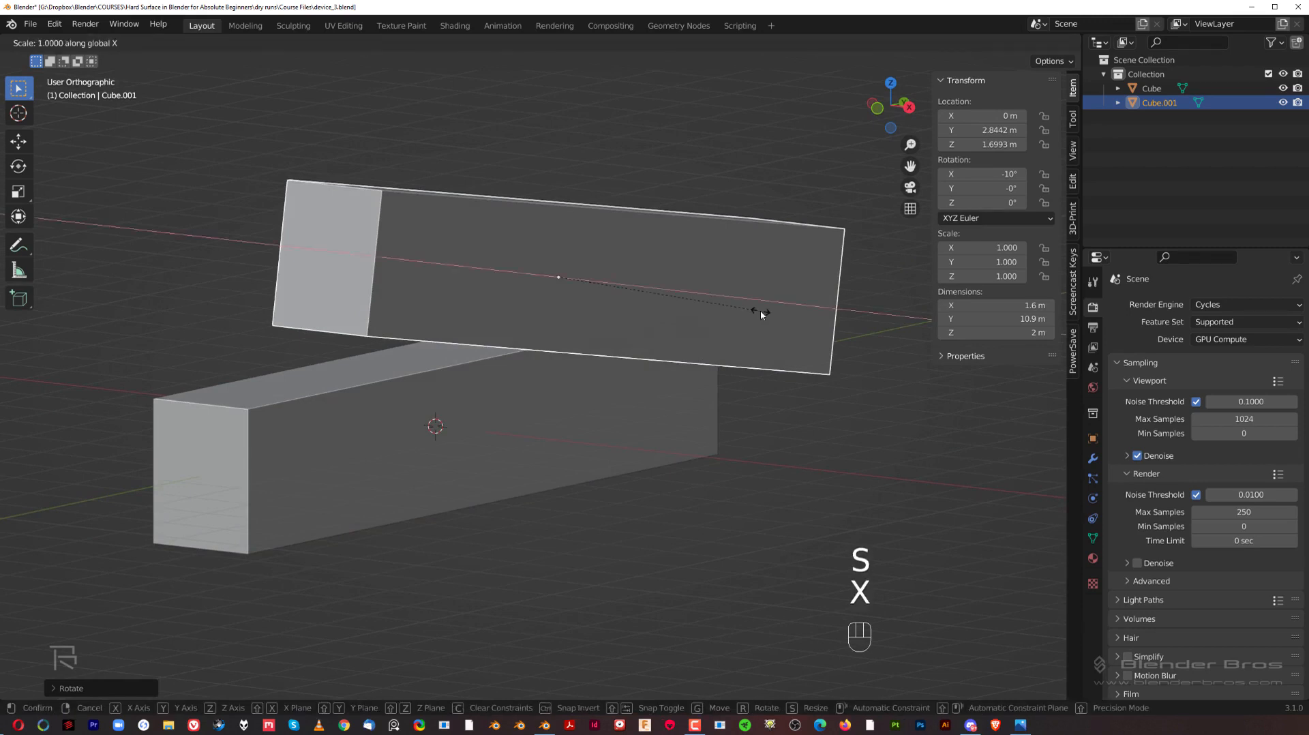
{"action": "middle_click_drag", "start_coordinate": [699, 405], "coordinate": [574, 370]}
{"action": "key", "text": "grave"}
{"action": "left_click", "coordinate": [679, 376]}
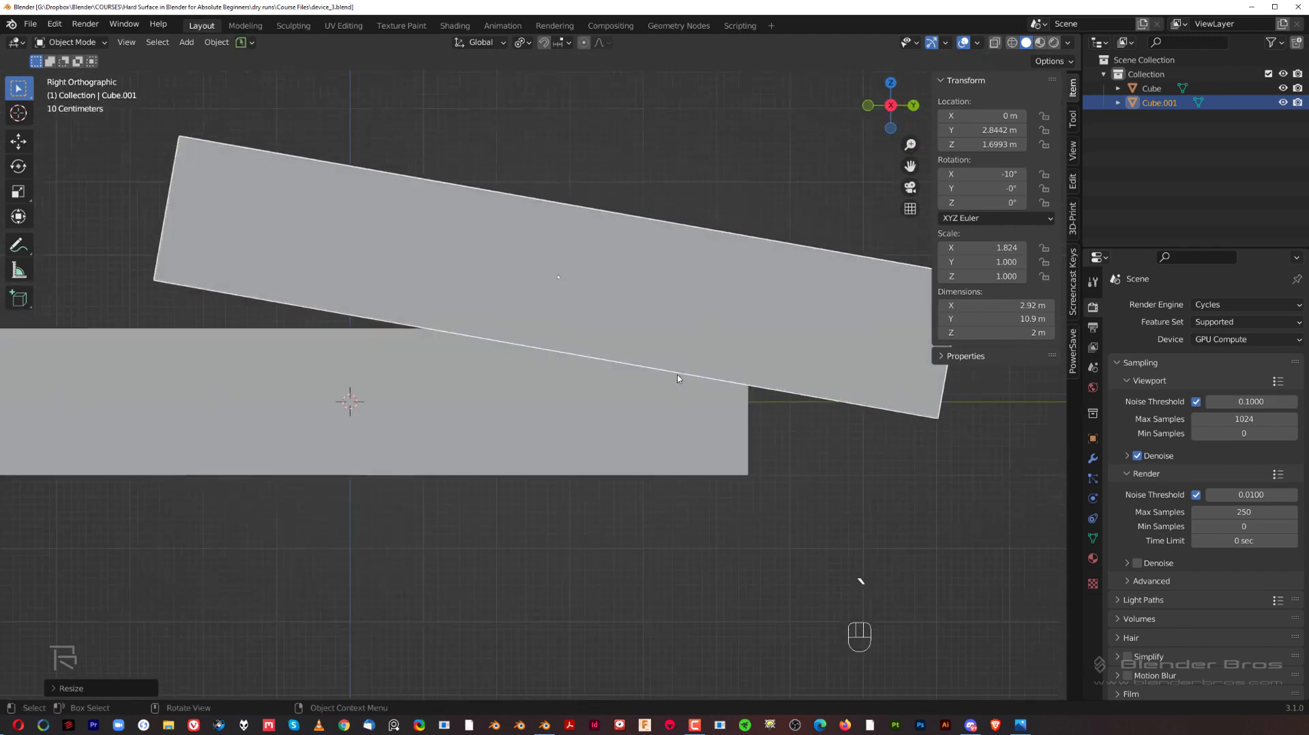
{"action": "scroll", "coordinate": [706, 349], "scroll_direction": "down", "scroll_amount": 3}
{"action": "scroll", "coordinate": [689, 392], "scroll_direction": "up", "scroll_amount": 2}
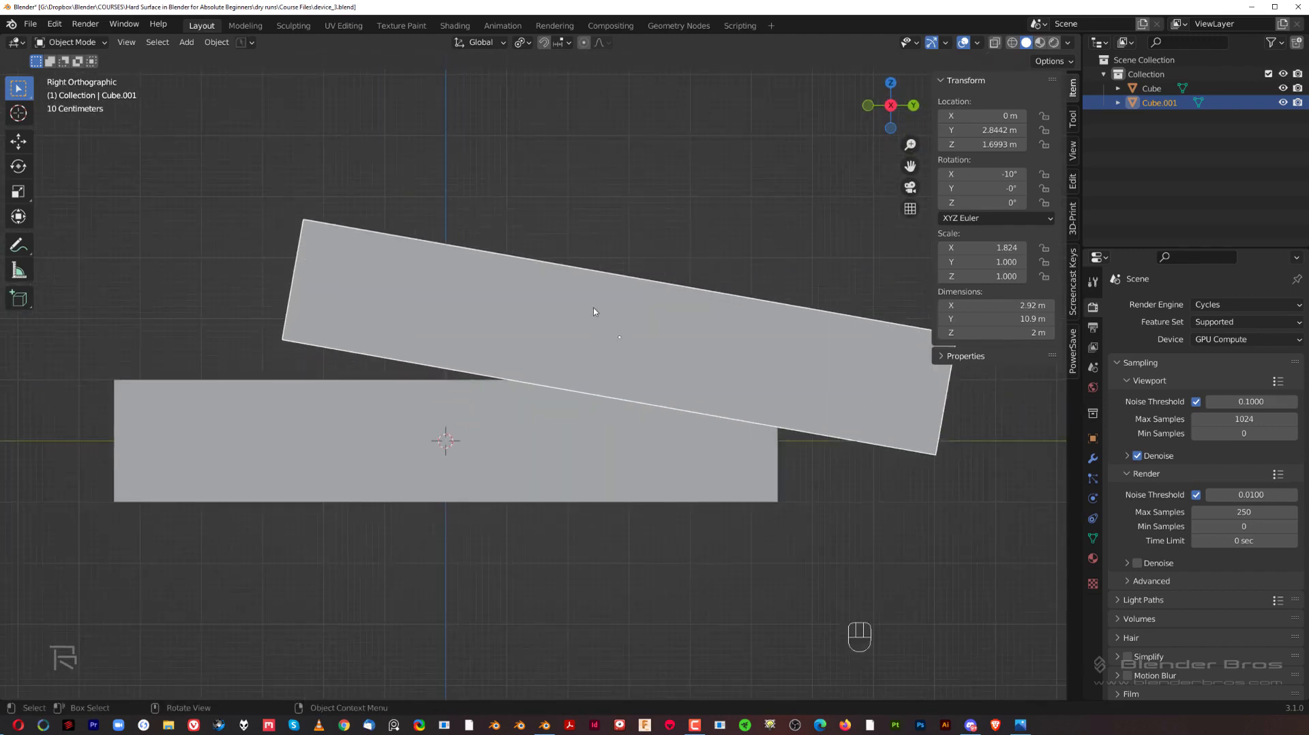
Subtract the tilted box from the lower box with a Bool Tool difference, keeping the lower box as the active object.
{"action": "scroll", "coordinate": [689, 392], "scroll_direction": "down", "scroll_amount": 1}
{"action": "key", "text": "g"}
{"action": "right_click", "coordinate": [498, 396]}
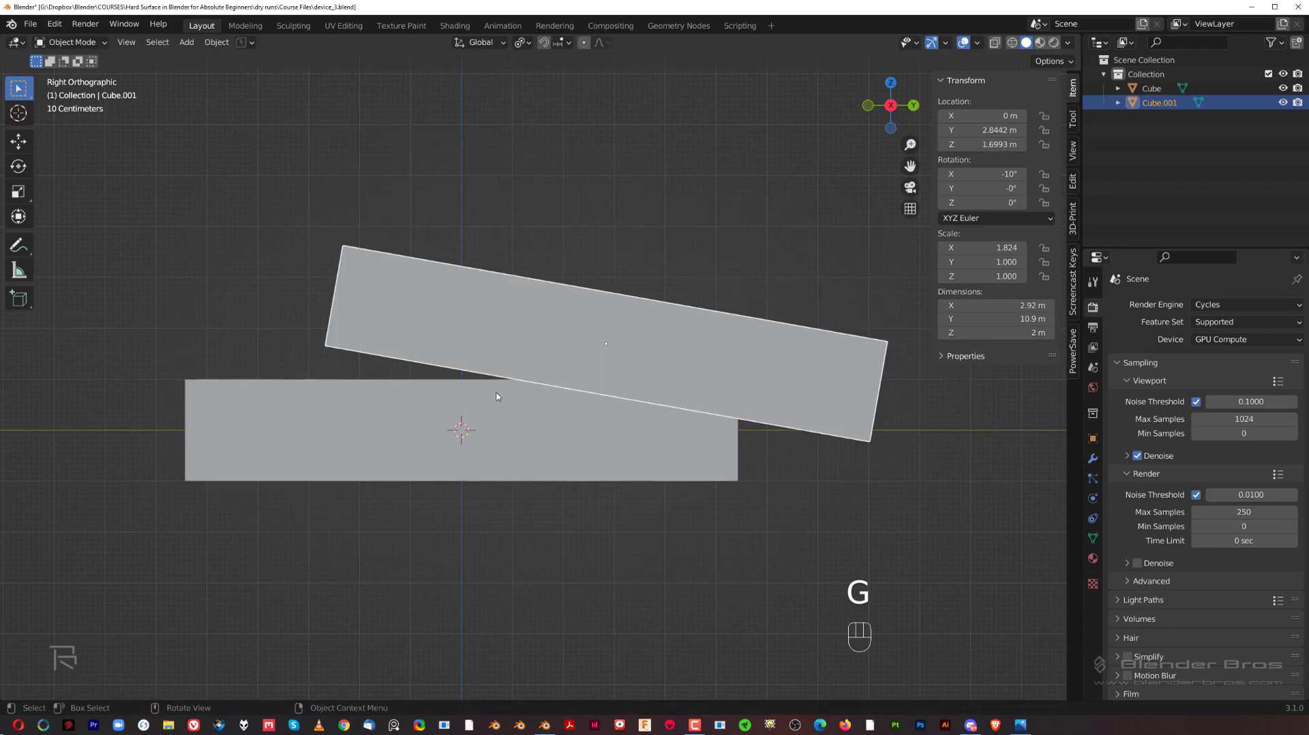
{"action": "left_click", "coordinate": [468, 411], "text": "shift"}
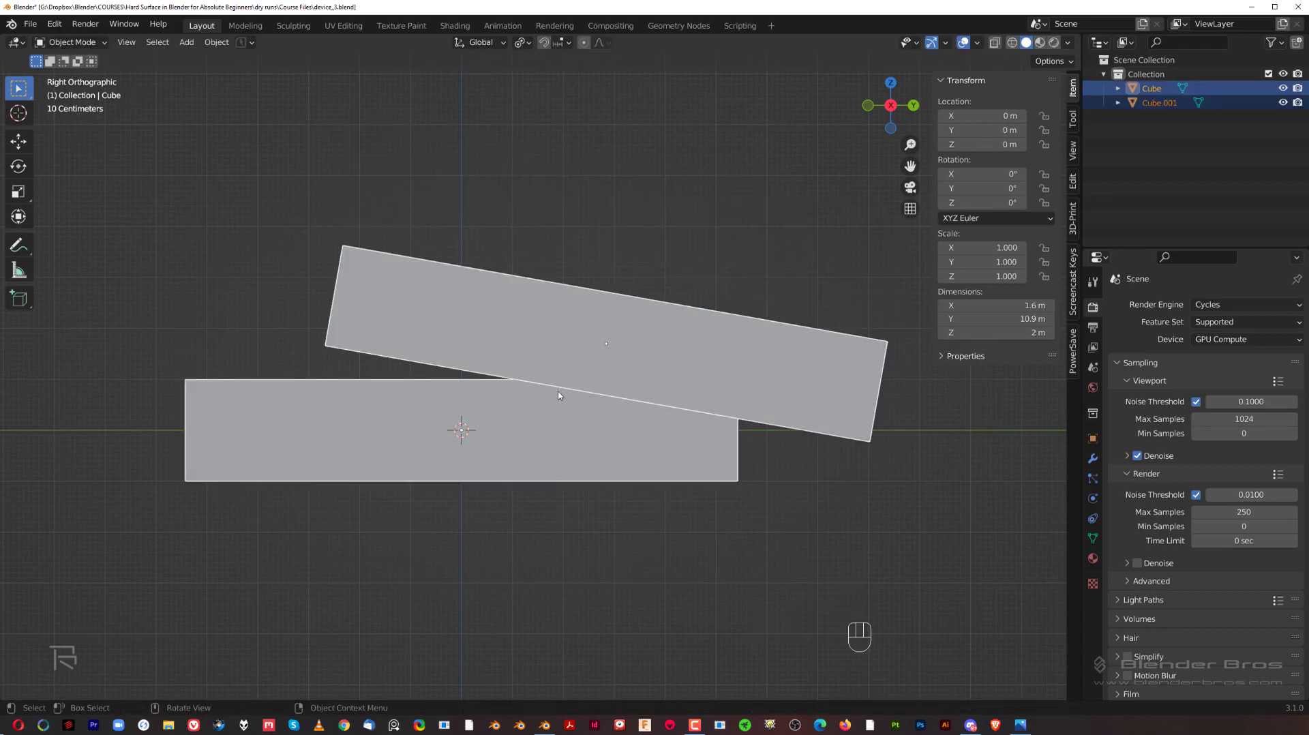
{"action": "key", "text": "ctrl"}
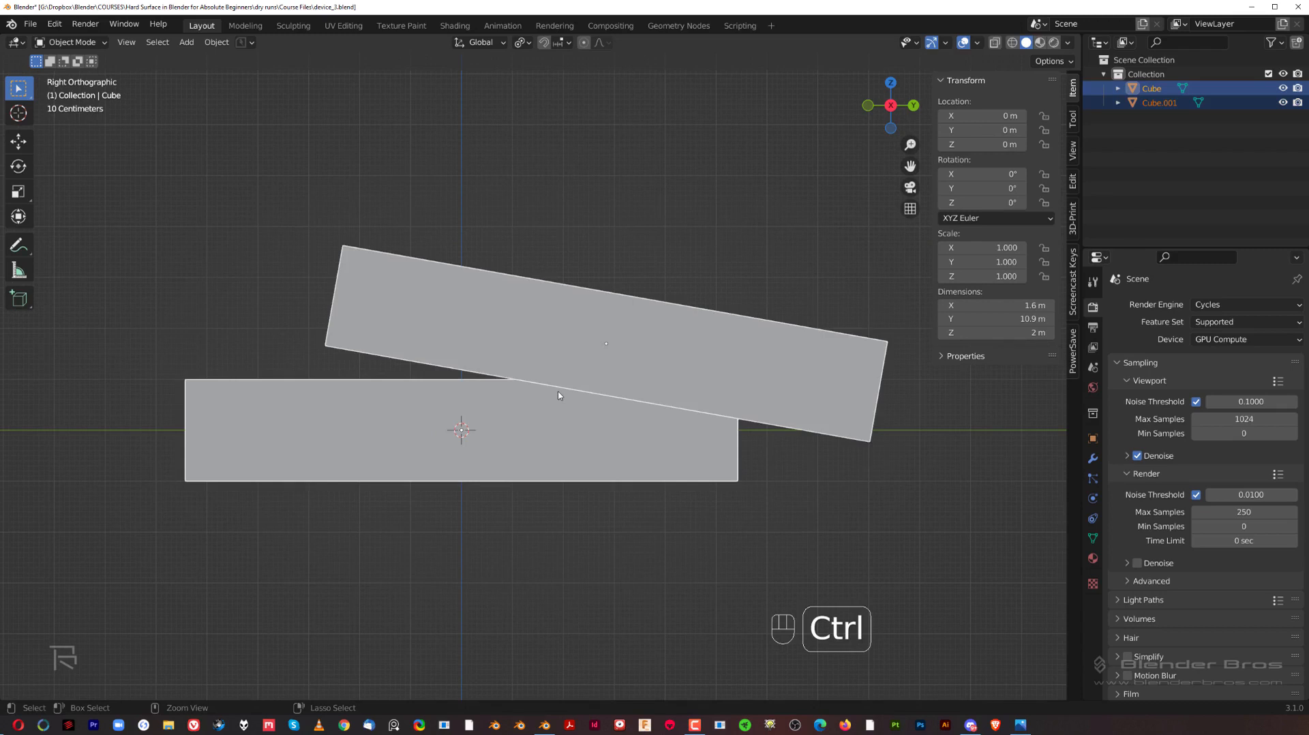
{"action": "key", "text": "ctrl+KP_Subtract"}
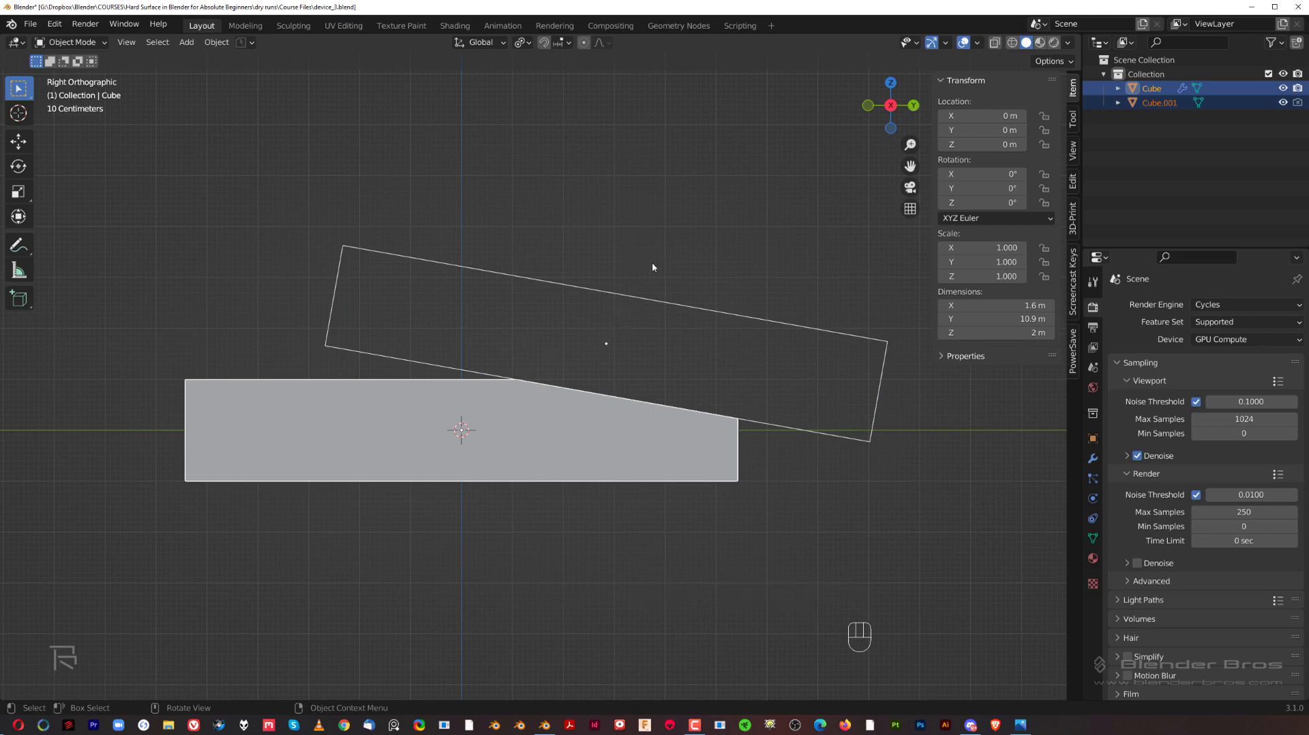
{"action": "middle_click_drag", "start_coordinate": [611, 249], "coordinate": [605, 287]}
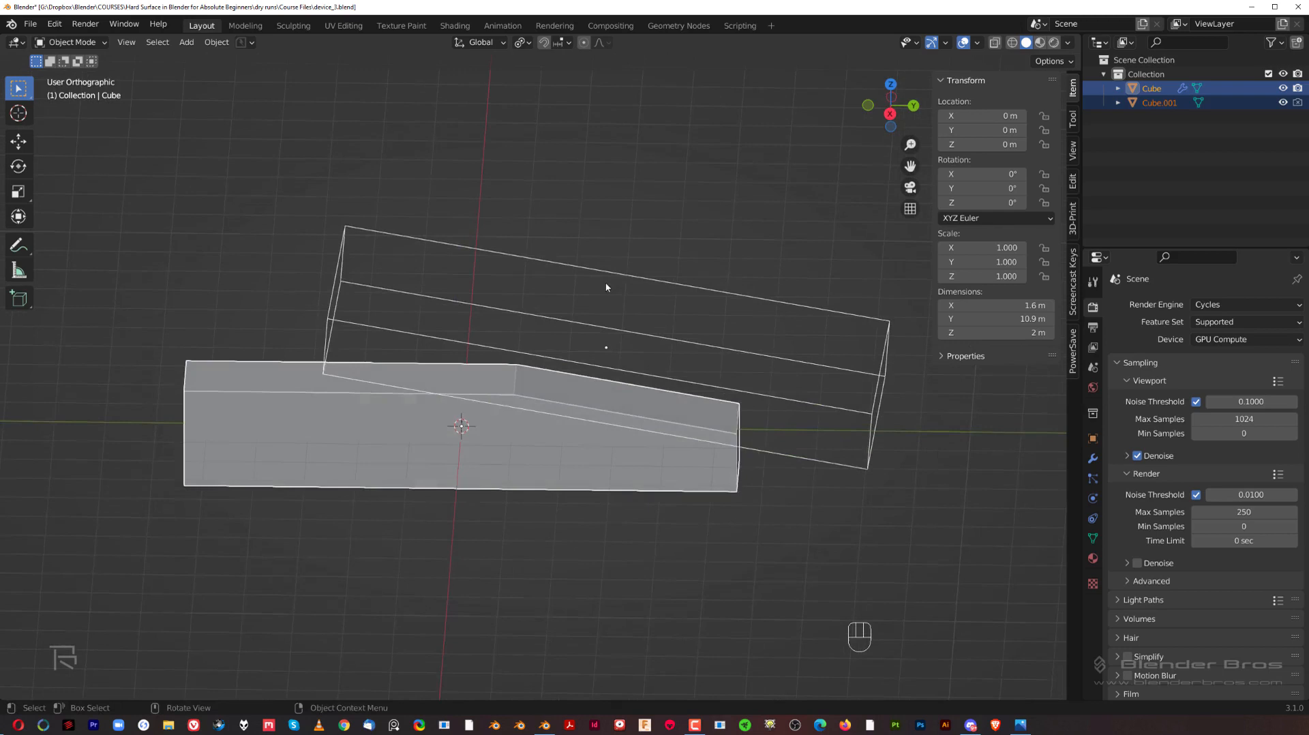
{"action": "left_click", "coordinate": [792, 288]}
Look up the Bool Tool add-on in the preferences by searching for "bool", and check its details.
{"action": "left_click", "coordinate": [52, 29]}
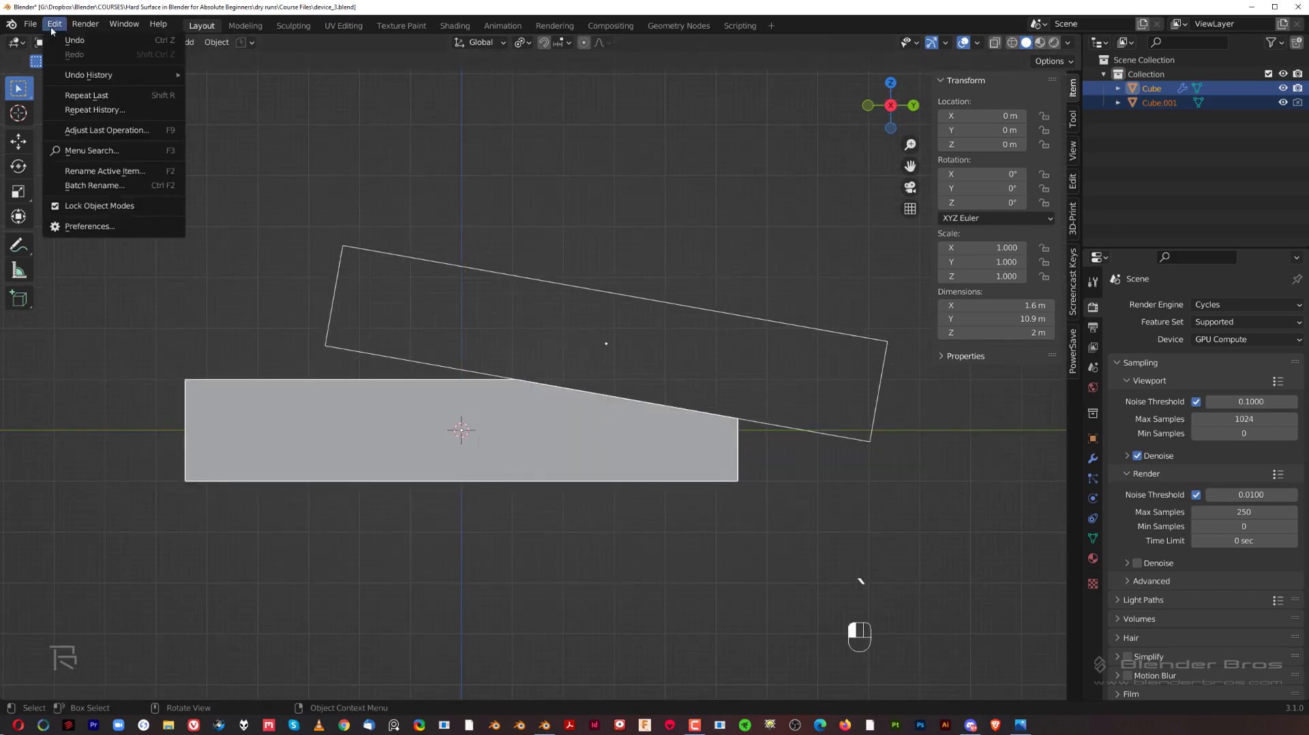
{"action": "left_click", "coordinate": [88, 226]}
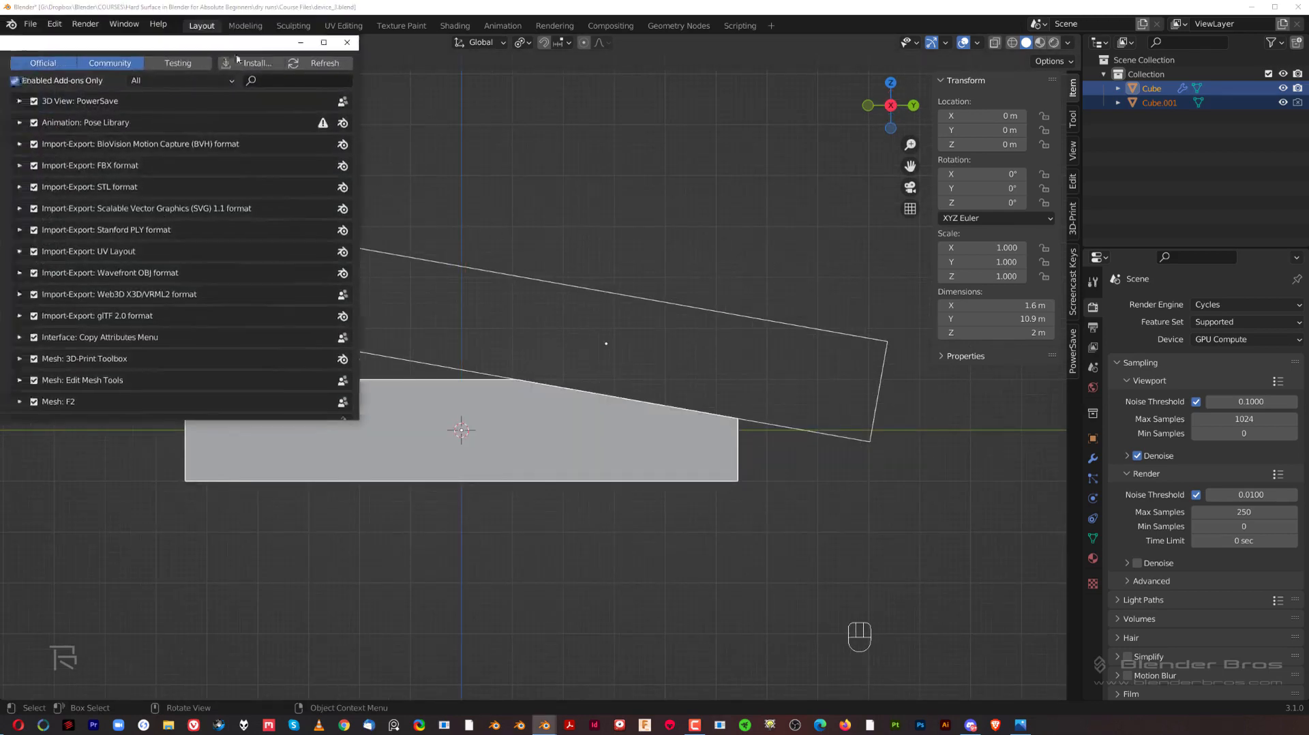
{"action": "left_click", "coordinate": [611, 146]}
{"action": "type", "text": "bool"}
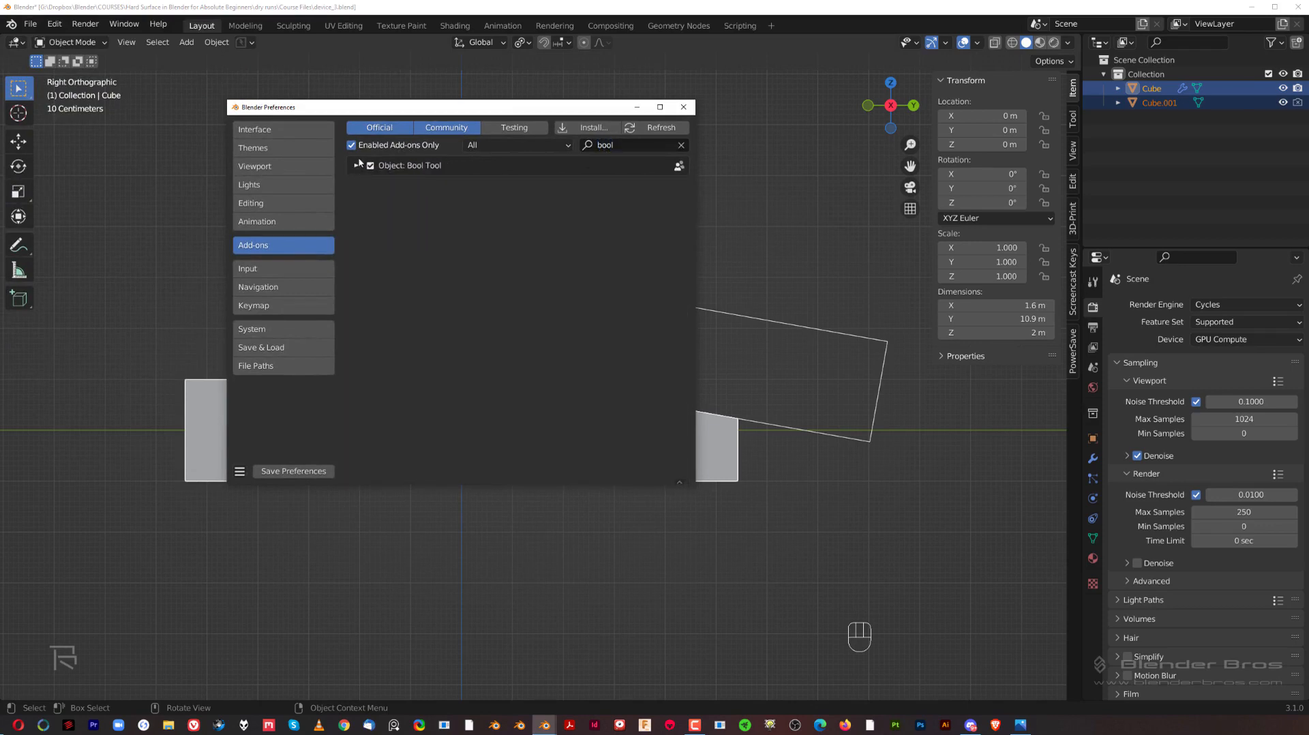
{"action": "left_click", "coordinate": [357, 165]}
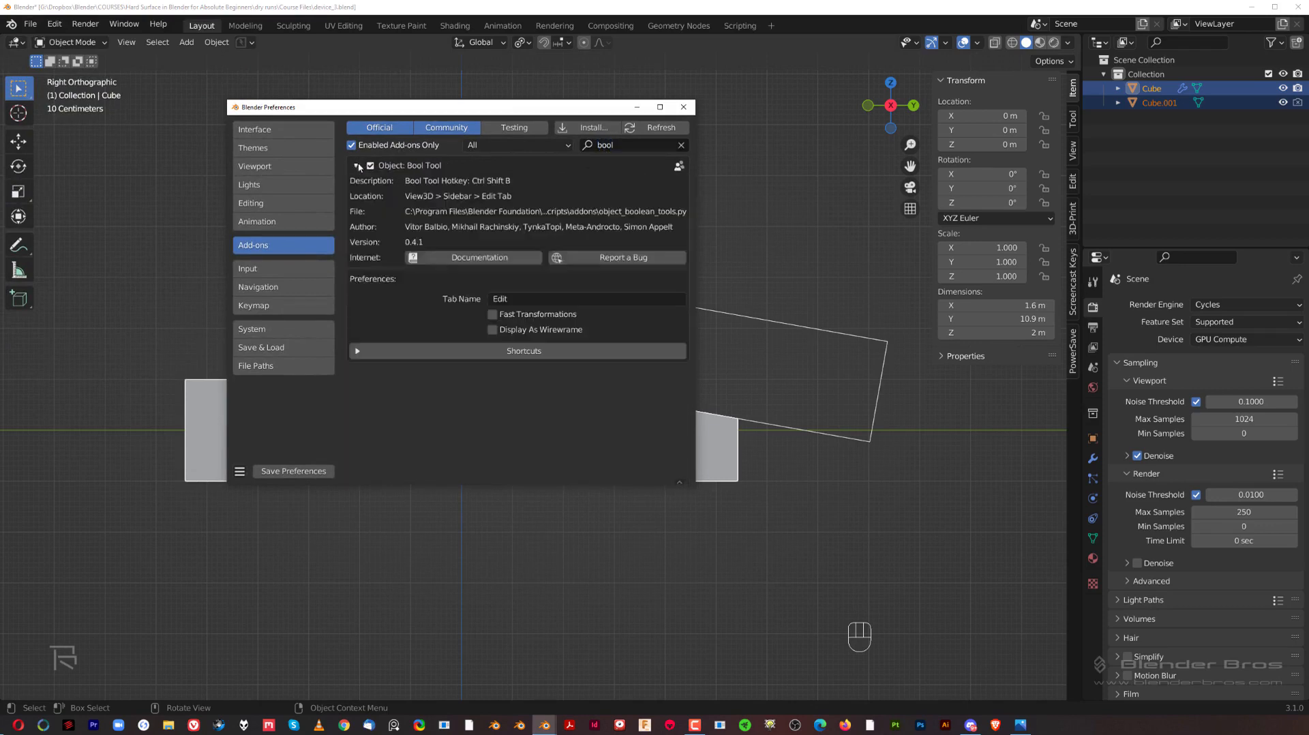
{"action": "left_click", "coordinate": [683, 107]}
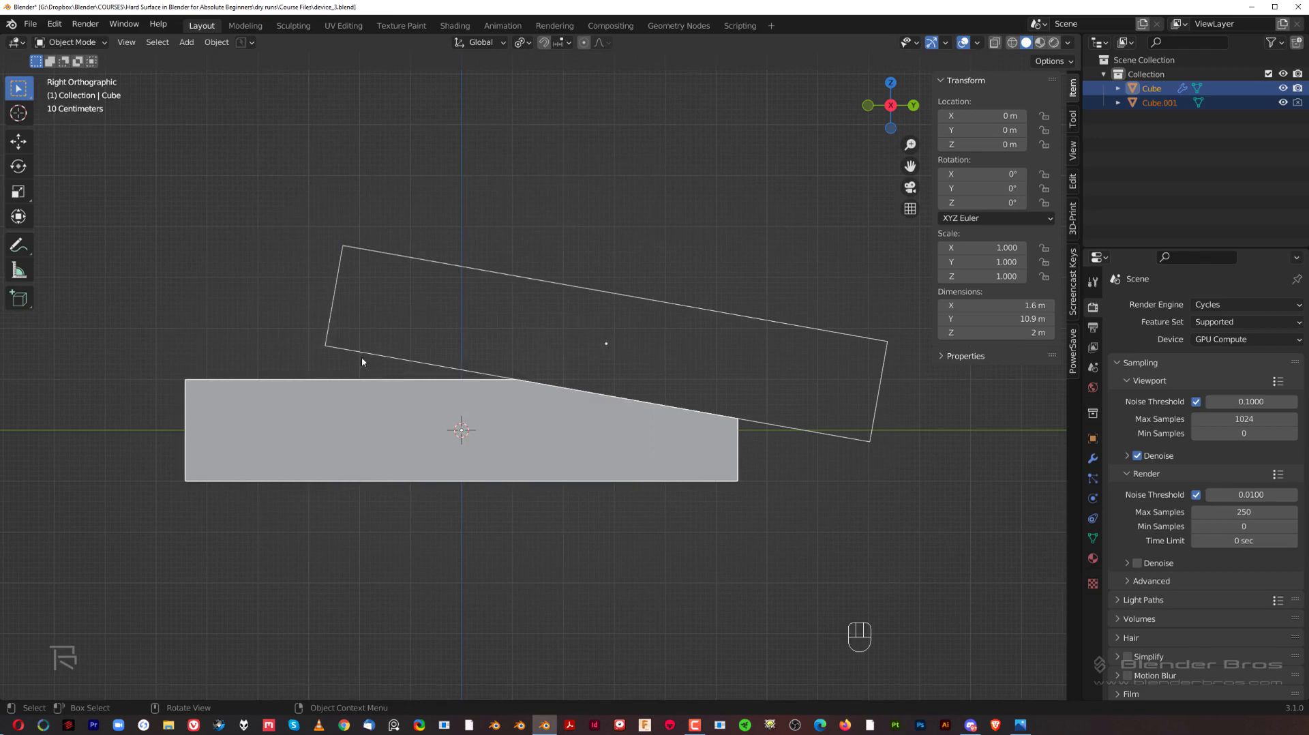
Try to move the wireframe cutter freely over the lower box to shift the cut.
{"action": "scroll", "coordinate": [696, 333], "scroll_direction": "down", "scroll_amount": 1}
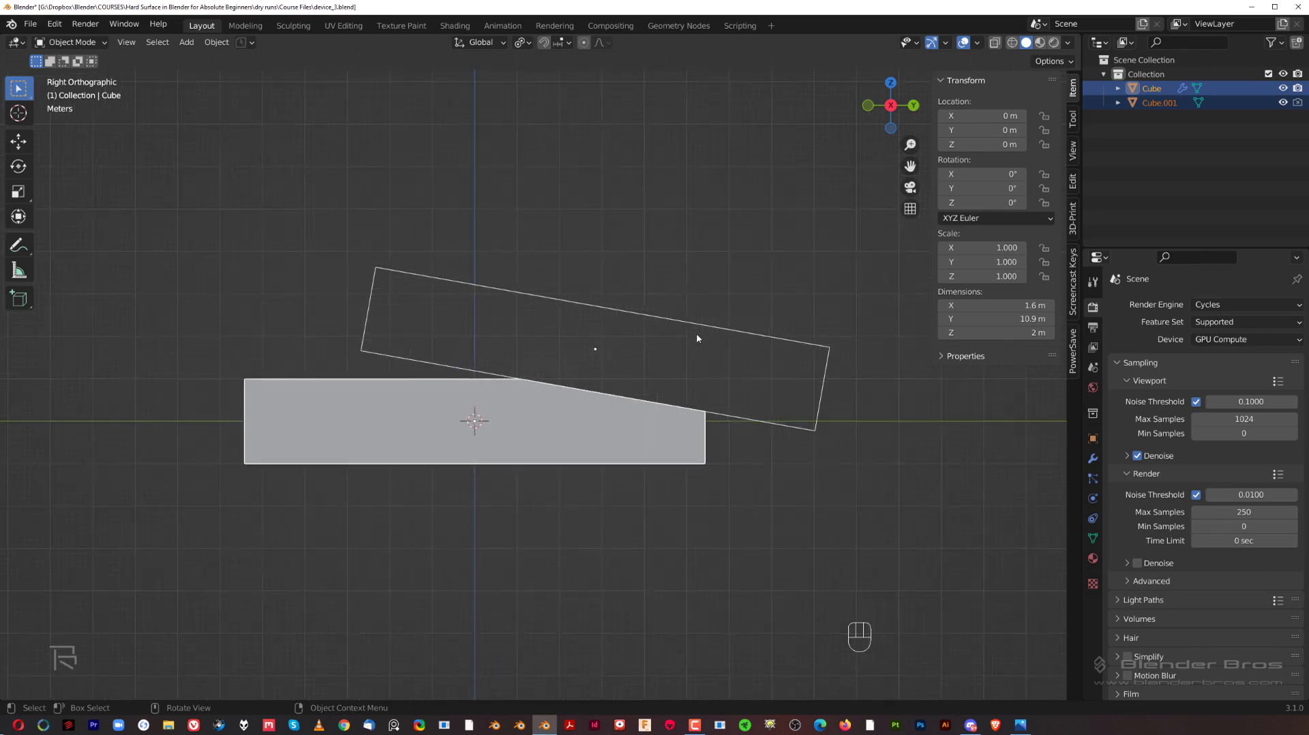
{"action": "middle_click_drag", "start_coordinate": [691, 296], "coordinate": [667, 276], "text": "shift"}
{"action": "scroll", "coordinate": [672, 300], "scroll_direction": "up", "scroll_amount": 2}
{"action": "scroll", "coordinate": [693, 323], "scroll_direction": "down", "scroll_amount": 2}
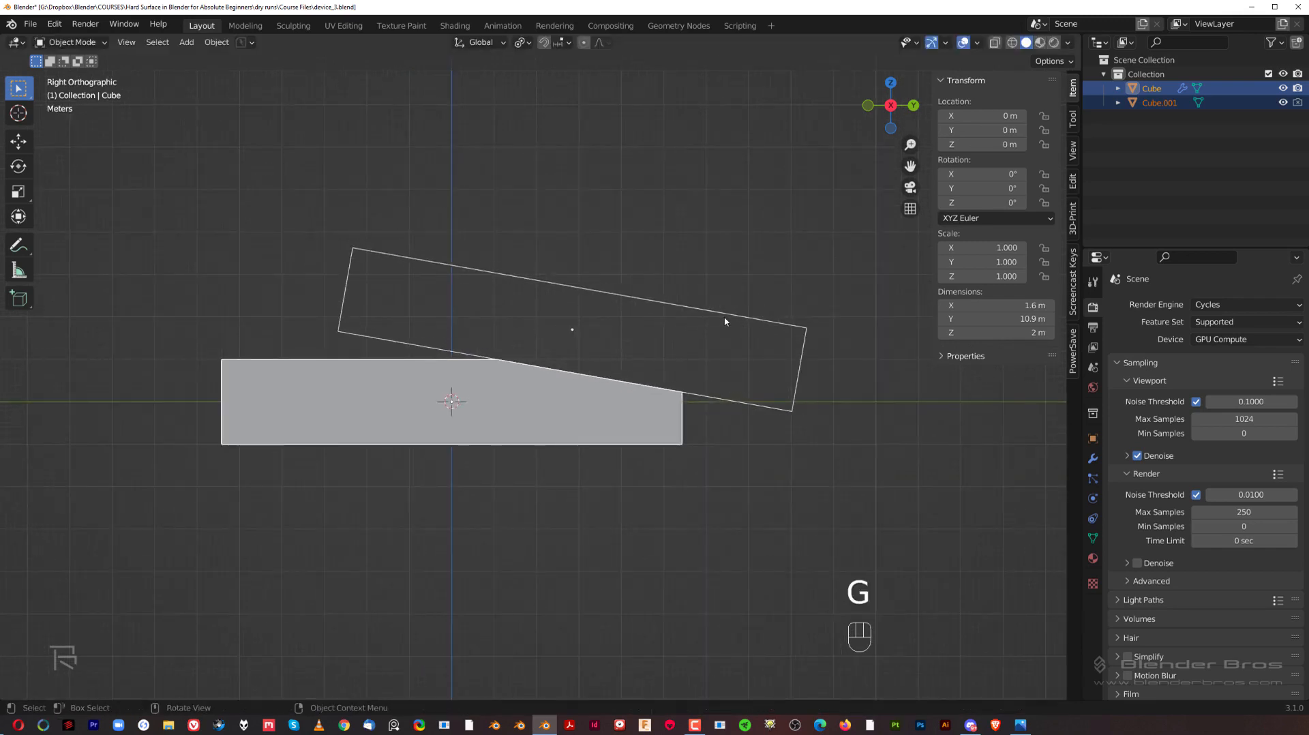
{"action": "left_click", "coordinate": [727, 315]}
{"action": "key", "text": "g"}
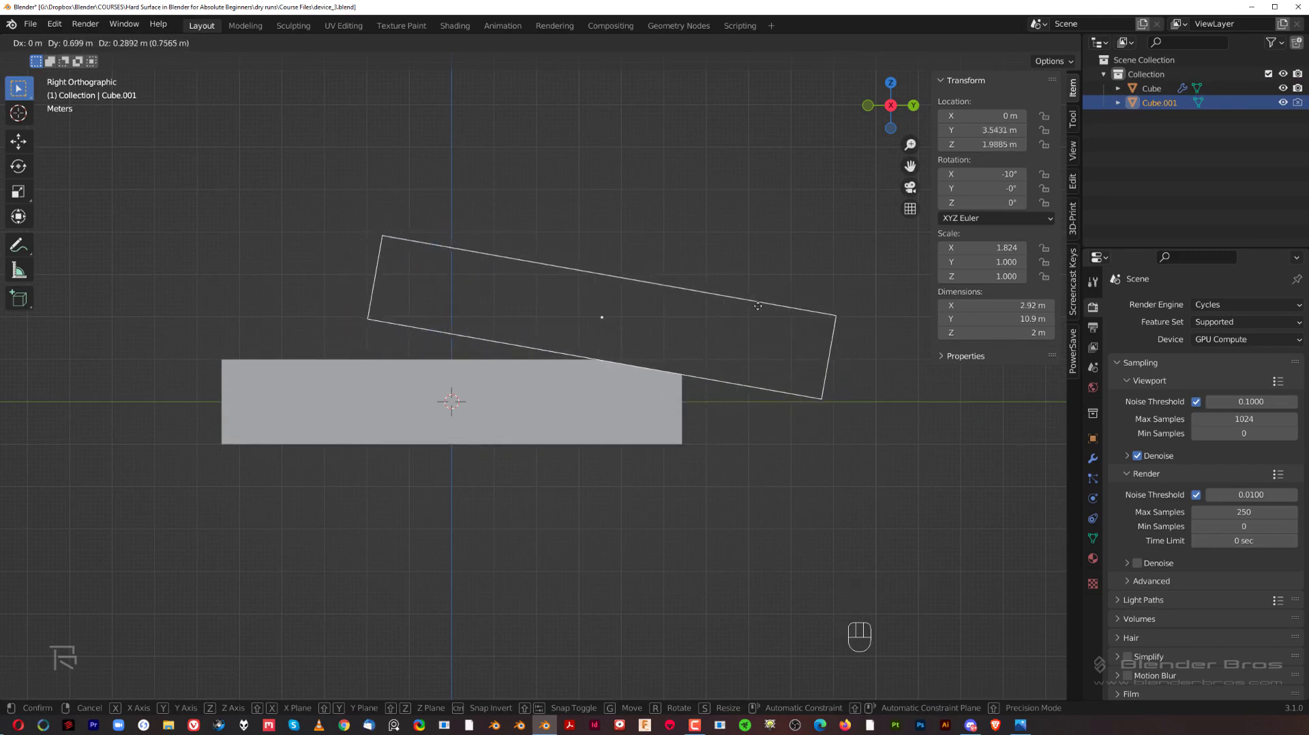
{"action": "left_click", "coordinate": [756, 246]}
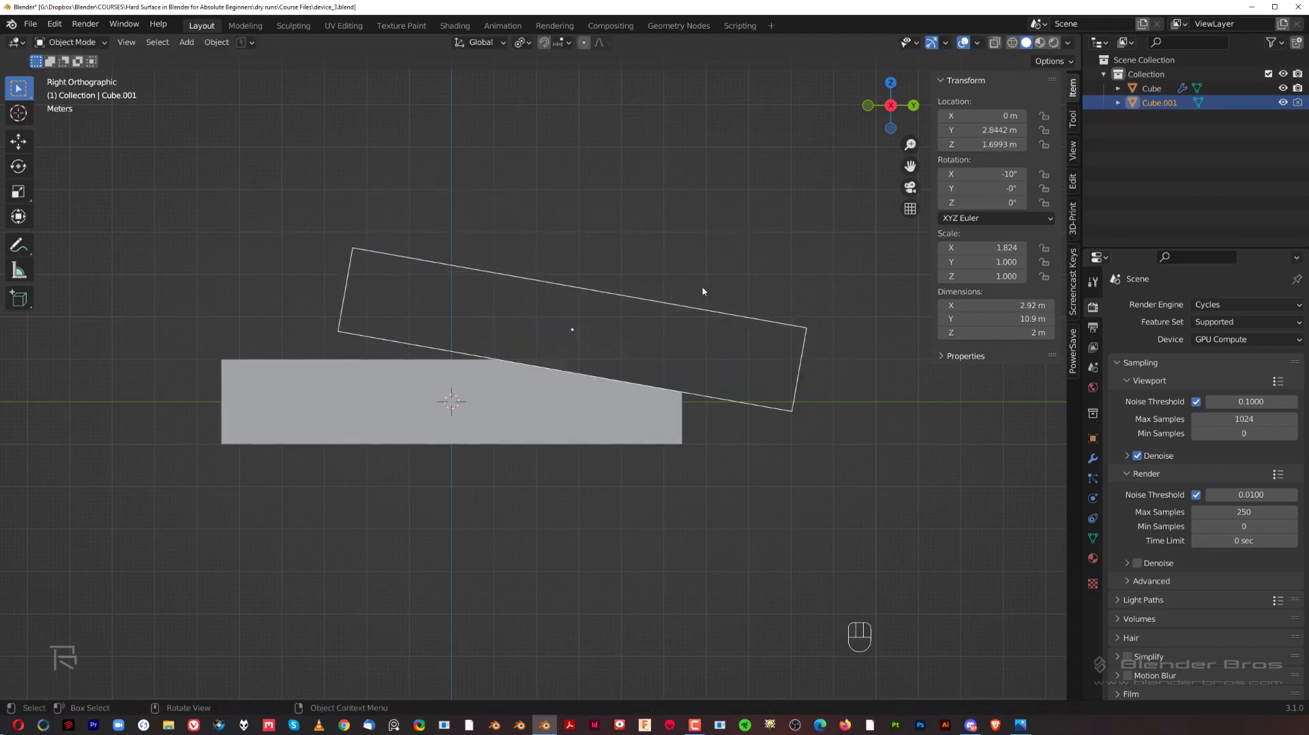
{"action": "middle_click_drag", "start_coordinate": [703, 291], "coordinate": [578, 348]}
{"action": "scroll", "coordinate": [654, 337], "scroll_direction": "down", "scroll_amount": 1}
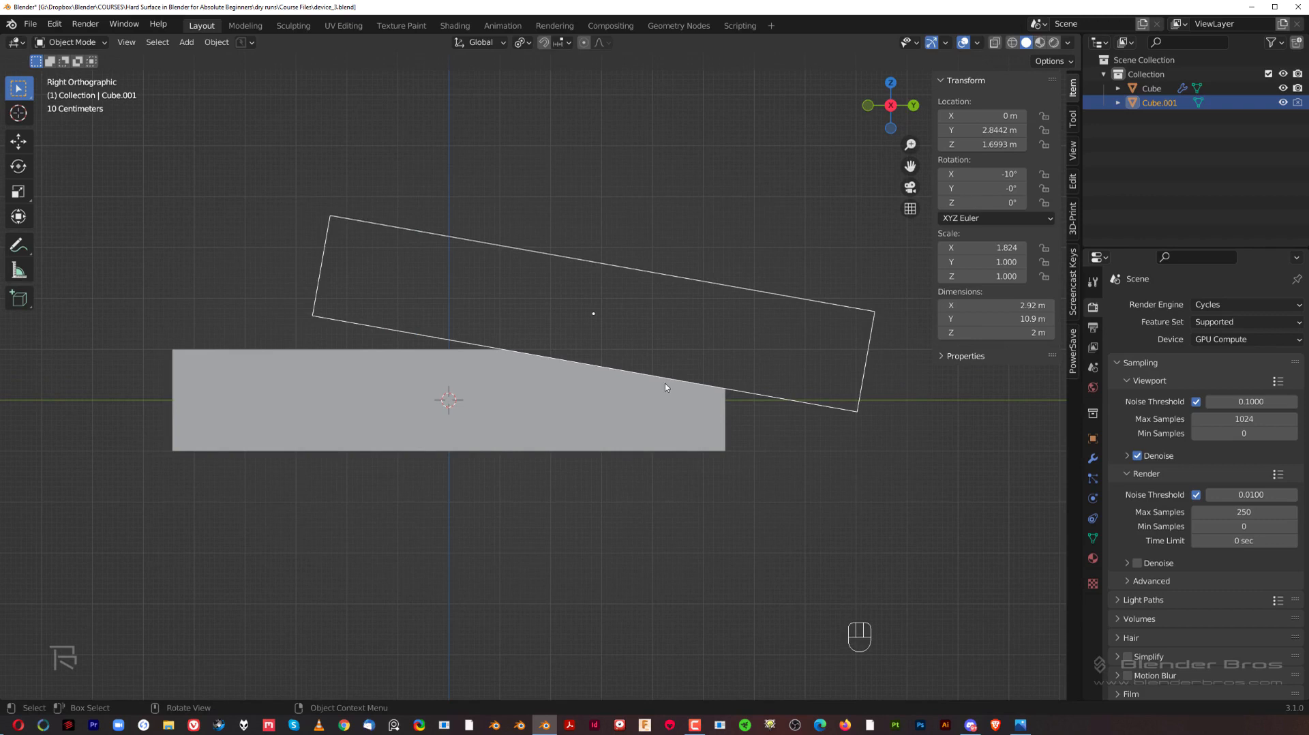
Try to move the cutter in fine increments using precision movement, and cancel the move.
{"action": "key", "text": "g"}
{"action": "key", "text": "shift"}
{"action": "key", "text": "g"}
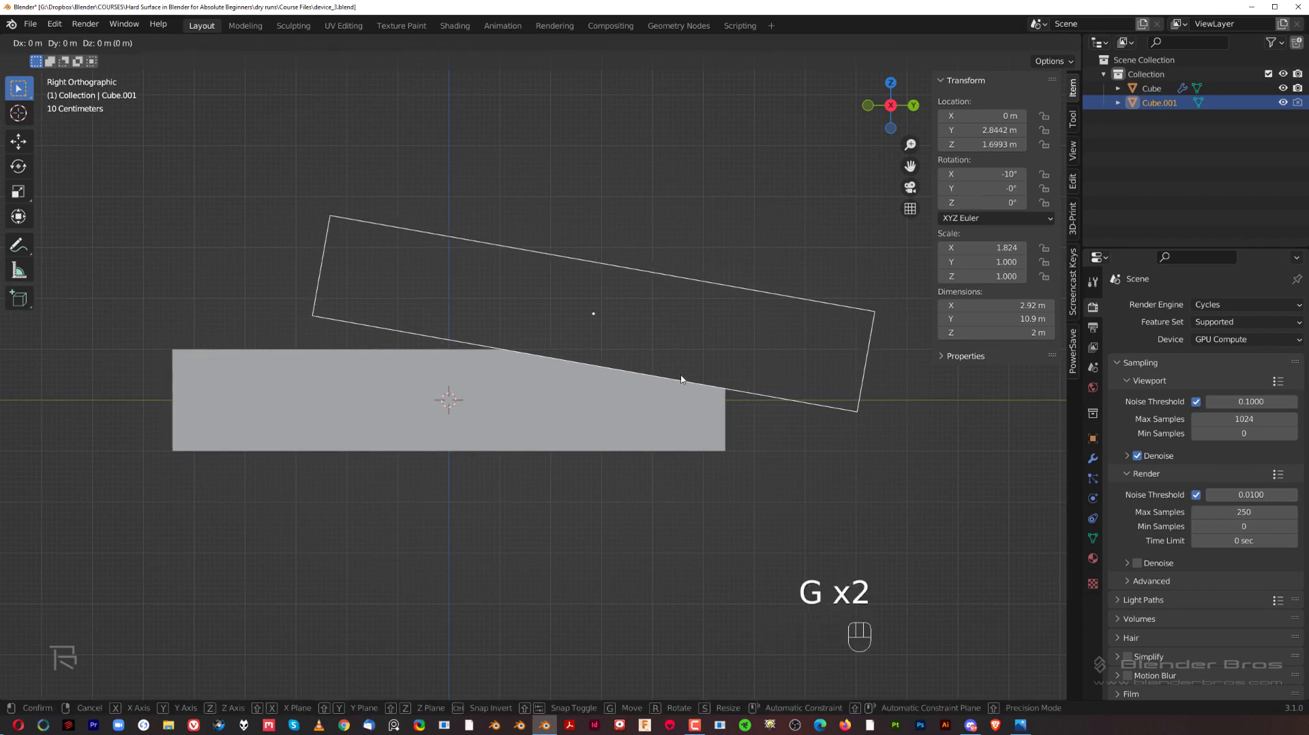
{"action": "key", "text": "shift"}
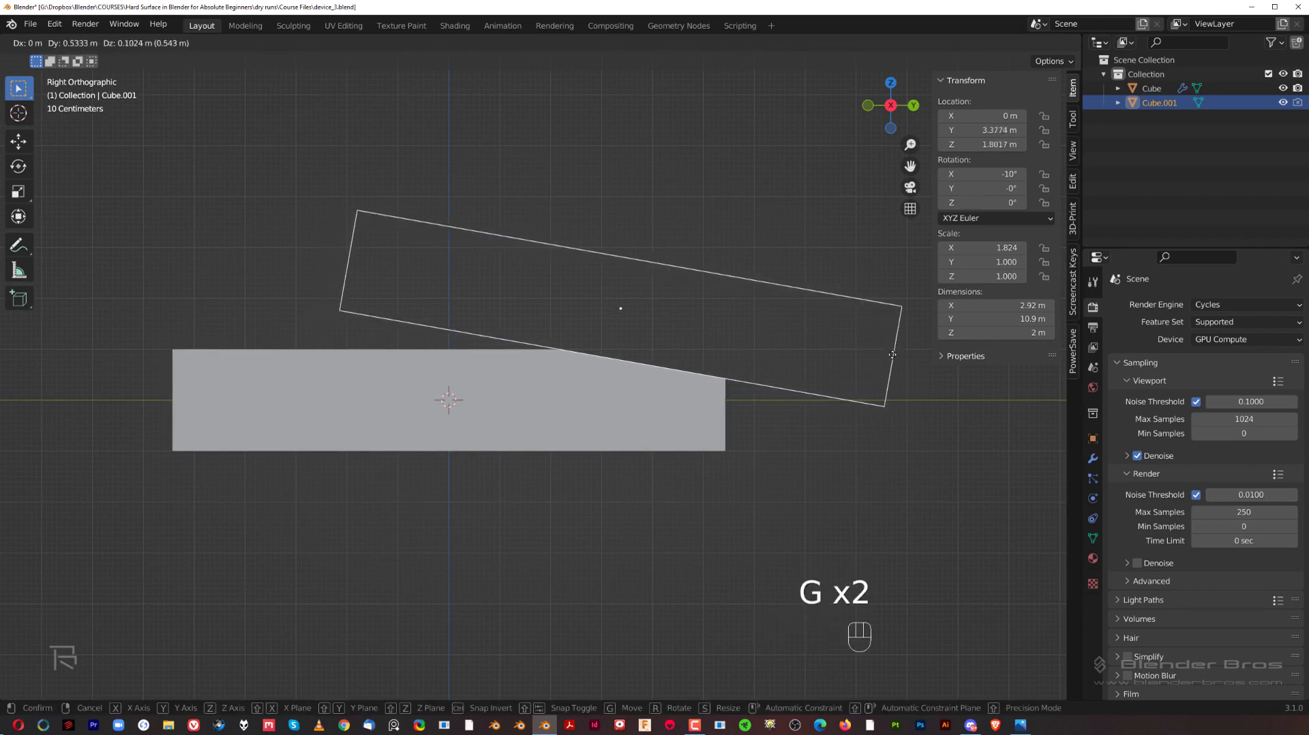
{"action": "key", "text": "shift"}
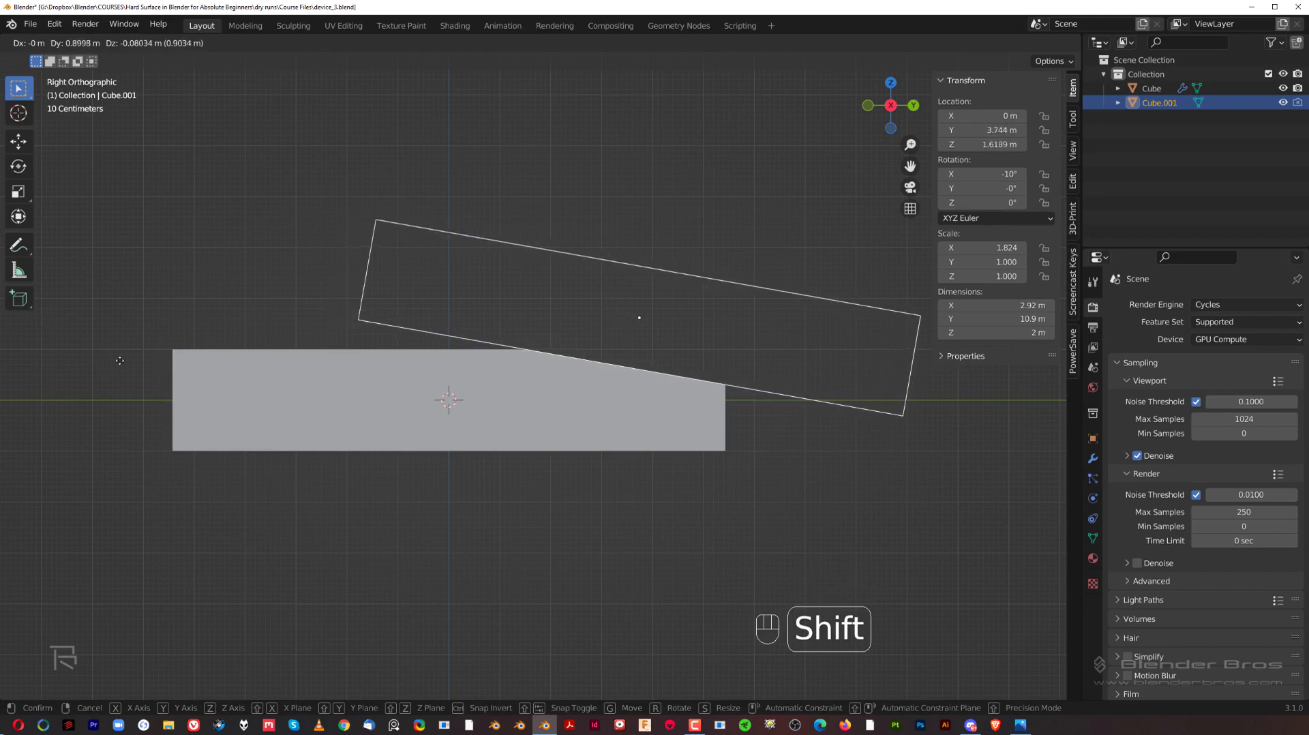
{"action": "right_click", "coordinate": [243, 365]}
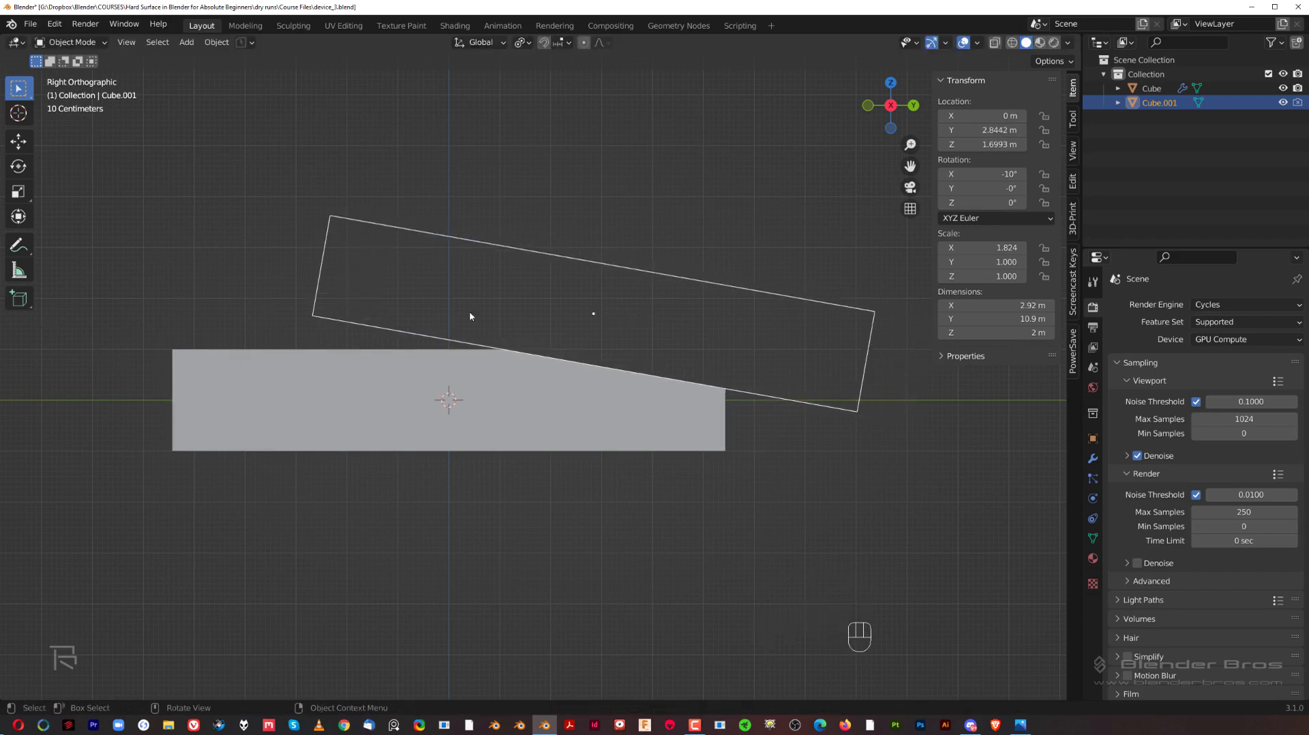
Move the cutter along the global Y axis to about 3.71 m.
{"action": "middle_click_drag", "start_coordinate": [603, 350], "coordinate": [549, 368], "text": "shift"}
{"action": "key", "text": "g"}
{"action": "key", "text": "y"}
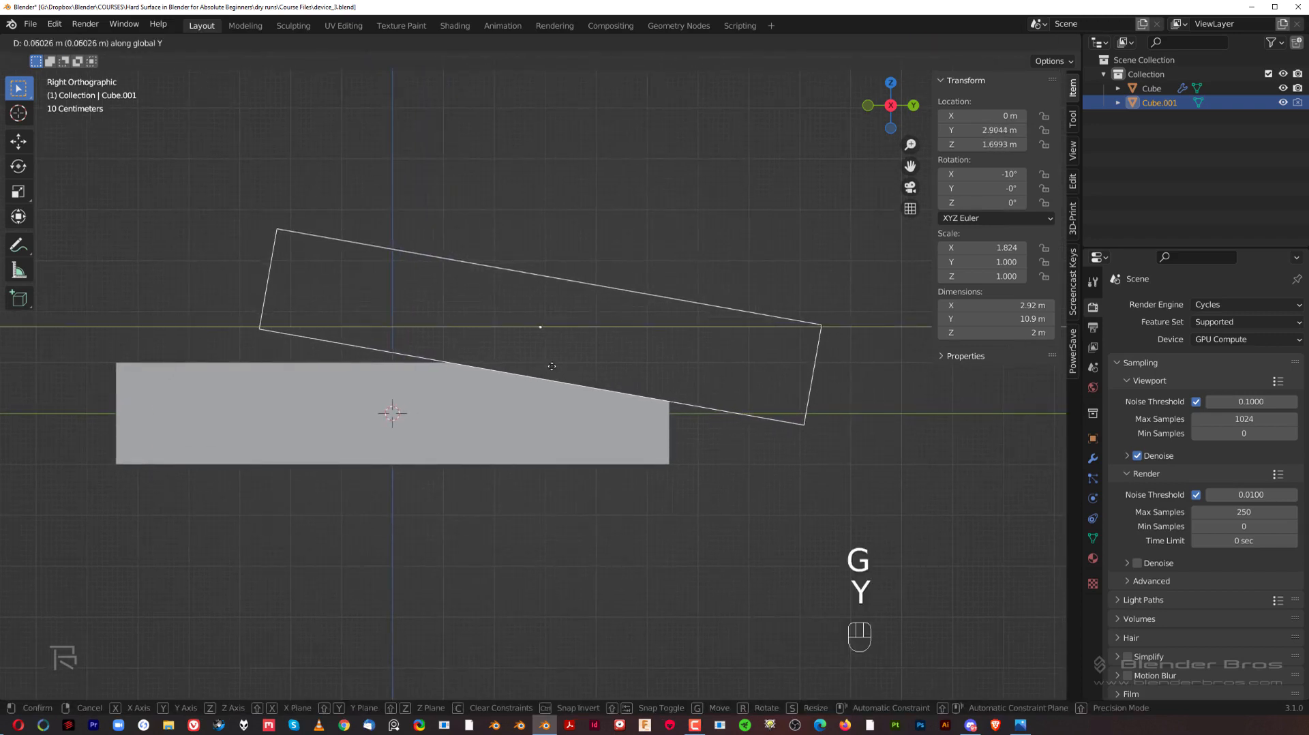
{"action": "left_click", "coordinate": [593, 377]}
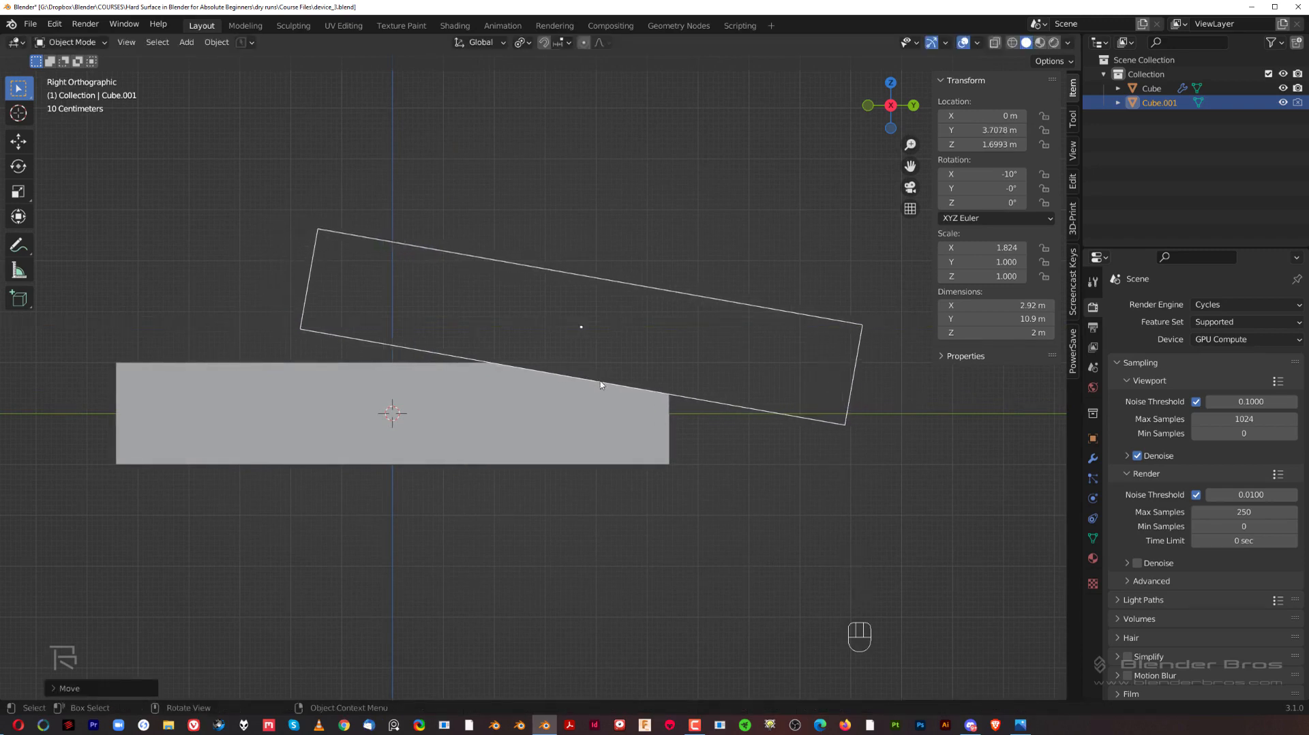
{"action": "middle_click_drag", "start_coordinate": [635, 366], "coordinate": [645, 363], "text": "shift"}
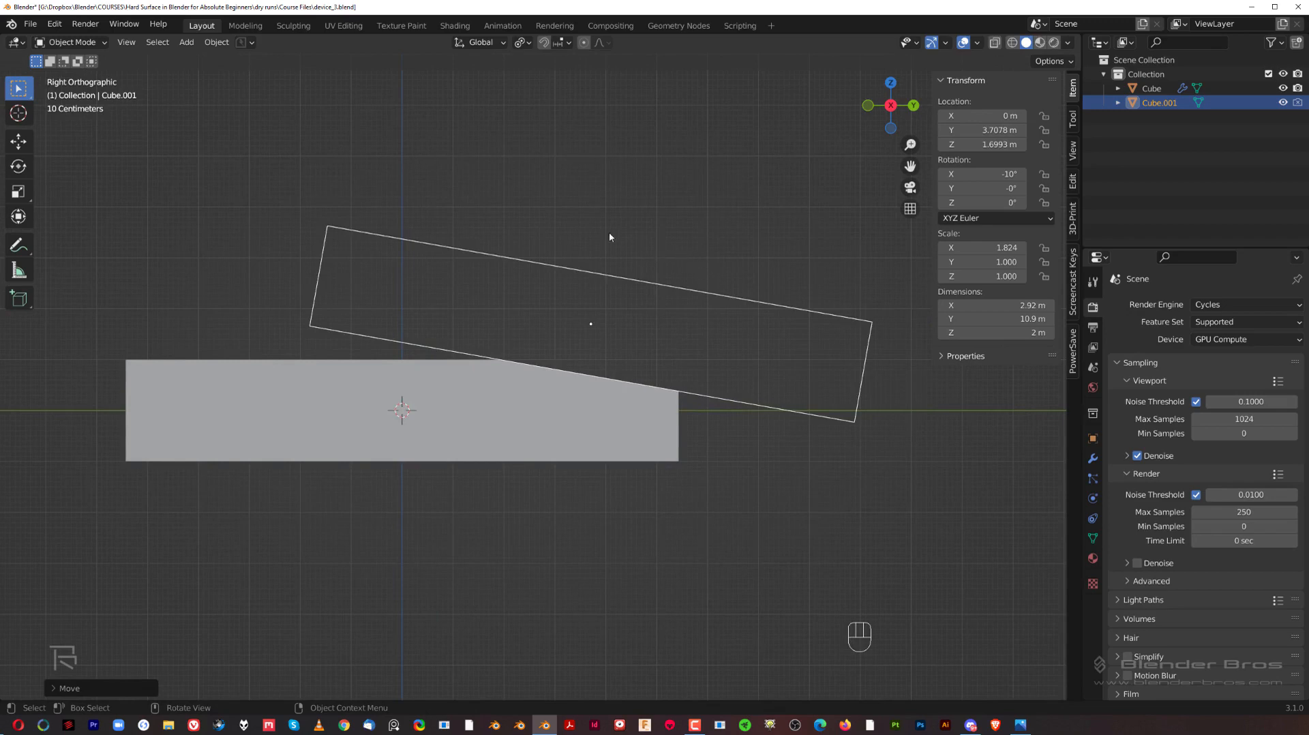
{"action": "middle_click_drag", "start_coordinate": [620, 223], "coordinate": [656, 275], "text": "shift"}
{"action": "key", "text": "grave"}
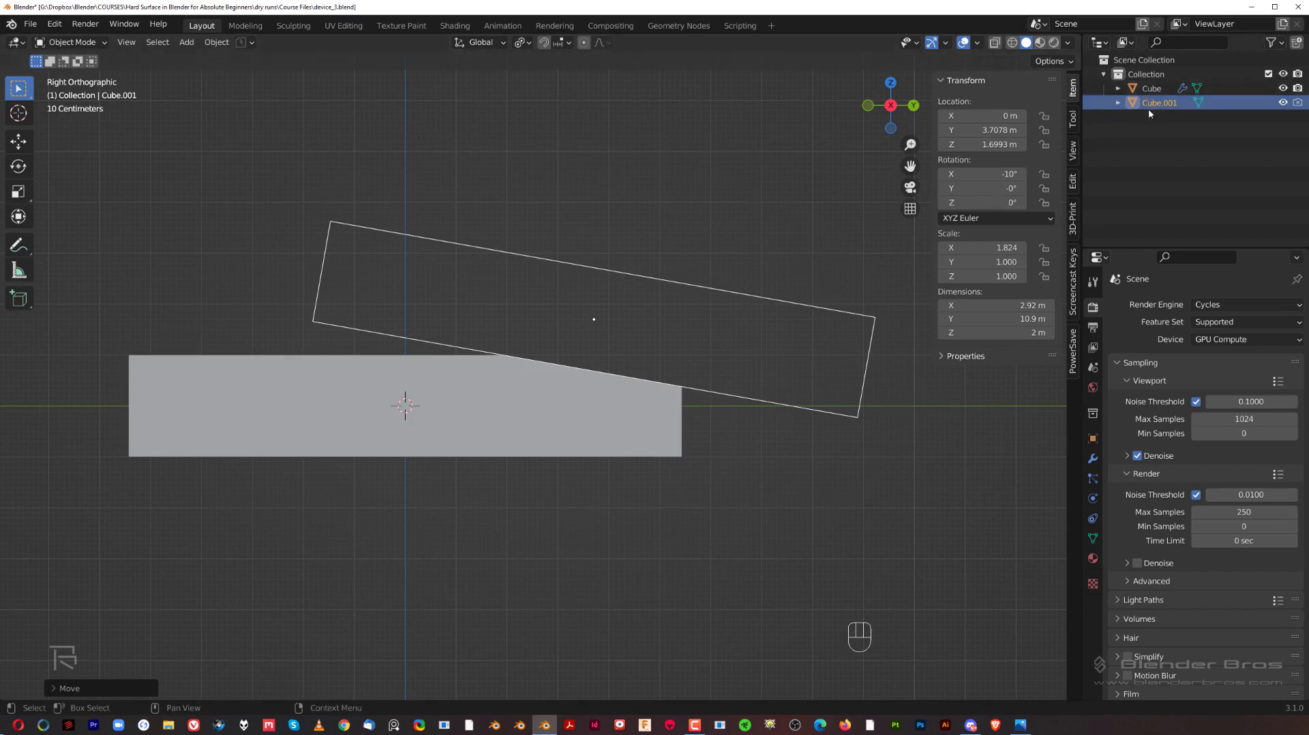
Move the wireframe cutter into a new collection named "Cutter" and hide that collection.
{"action": "middle_click_drag", "start_coordinate": [698, 231], "coordinate": [712, 253], "text": "shift"}
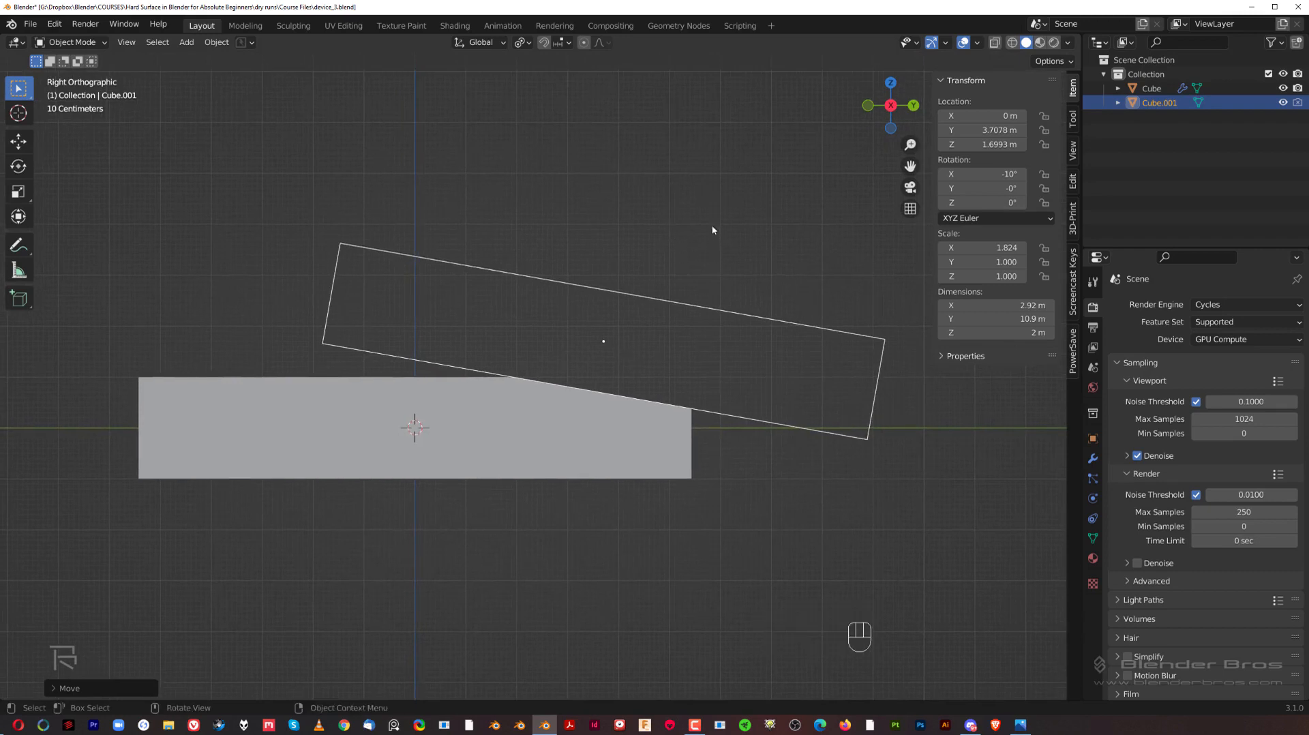
{"action": "key", "text": "m"}
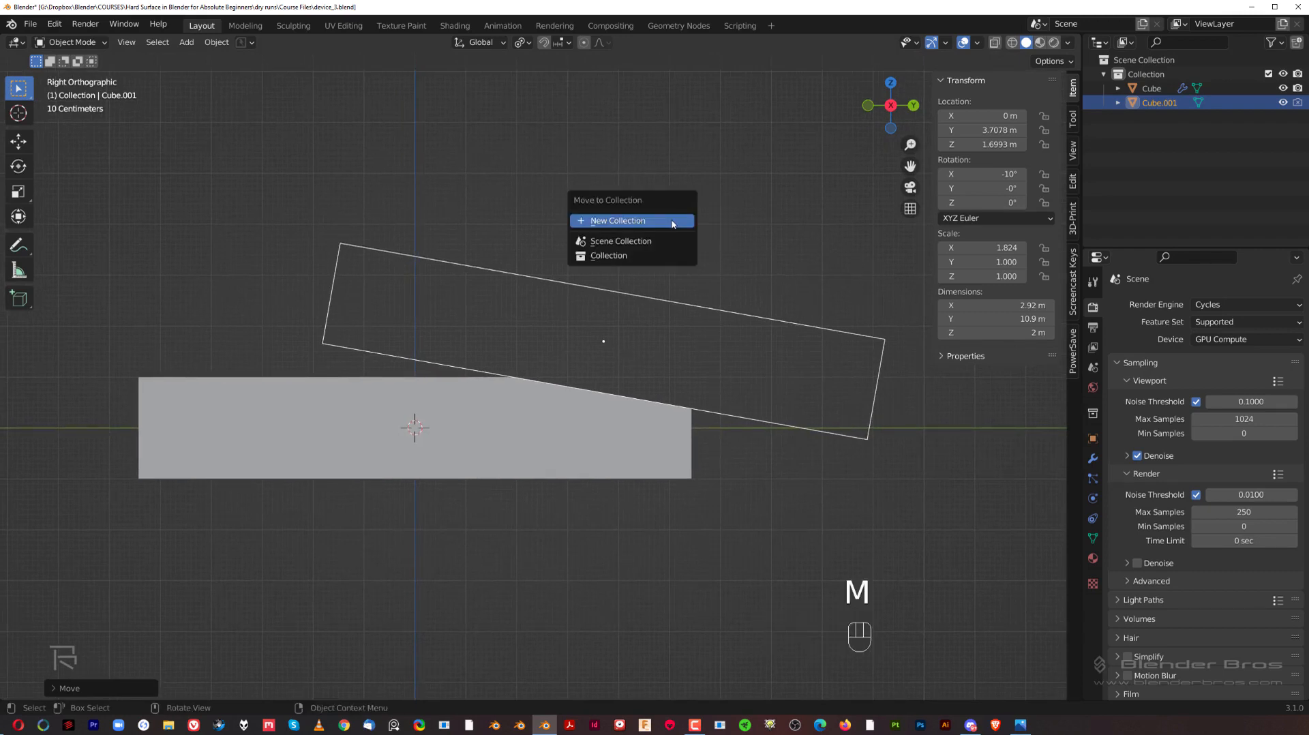
{"action": "left_click", "coordinate": [672, 221]}
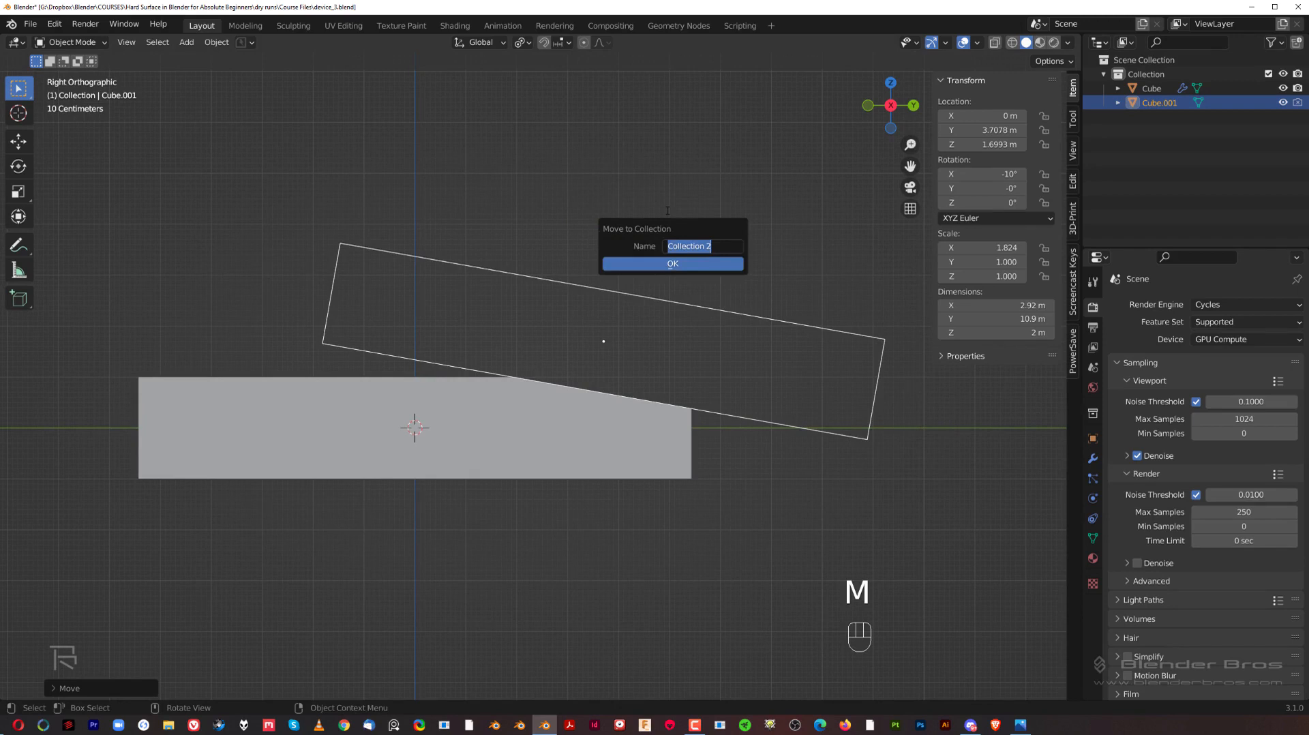
{"action": "type", "text": "Cutter"}
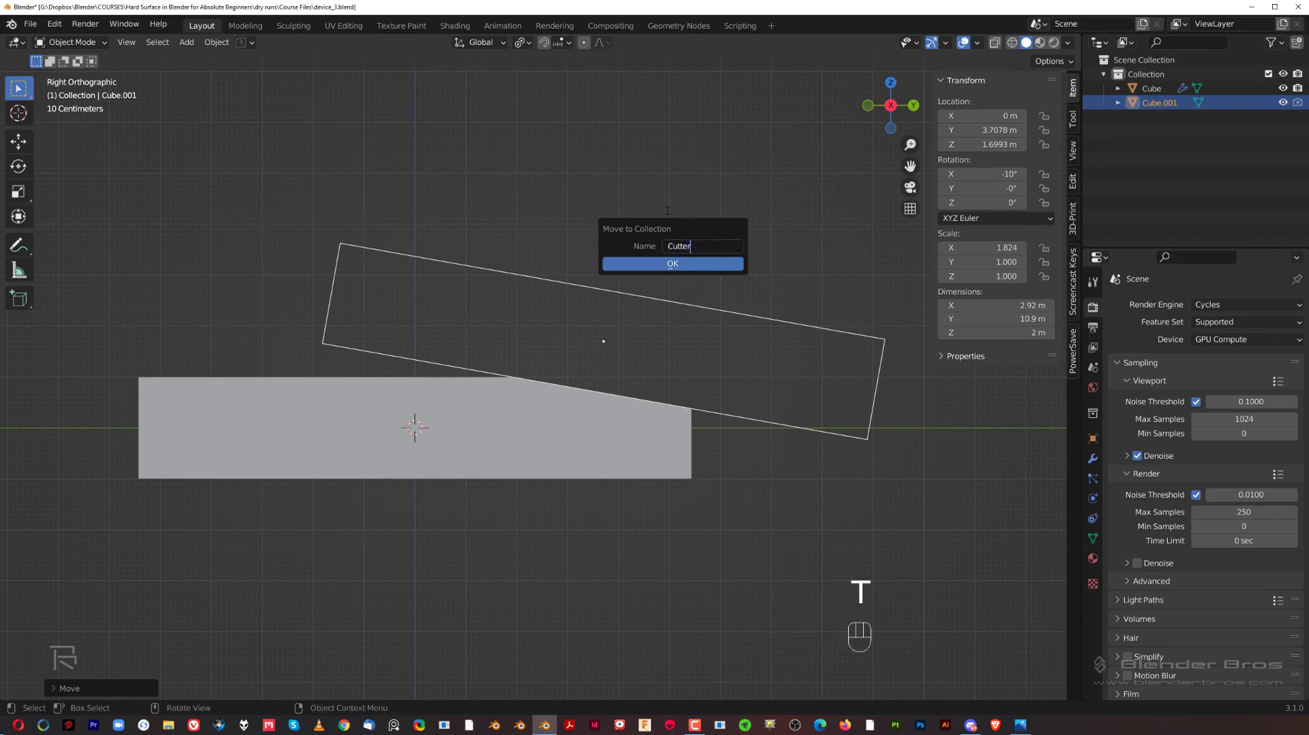
{"action": "left_click", "coordinate": [678, 265]}
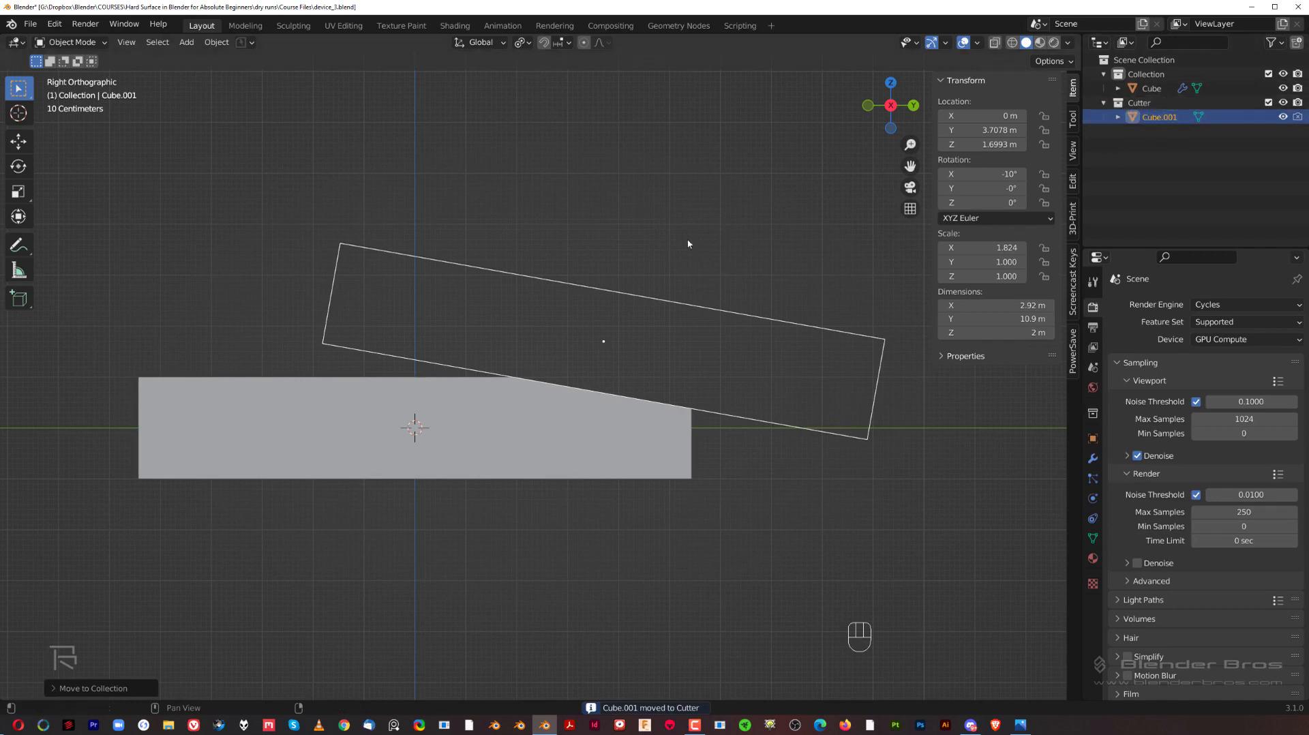
{"action": "key", "text": "shift+2"}
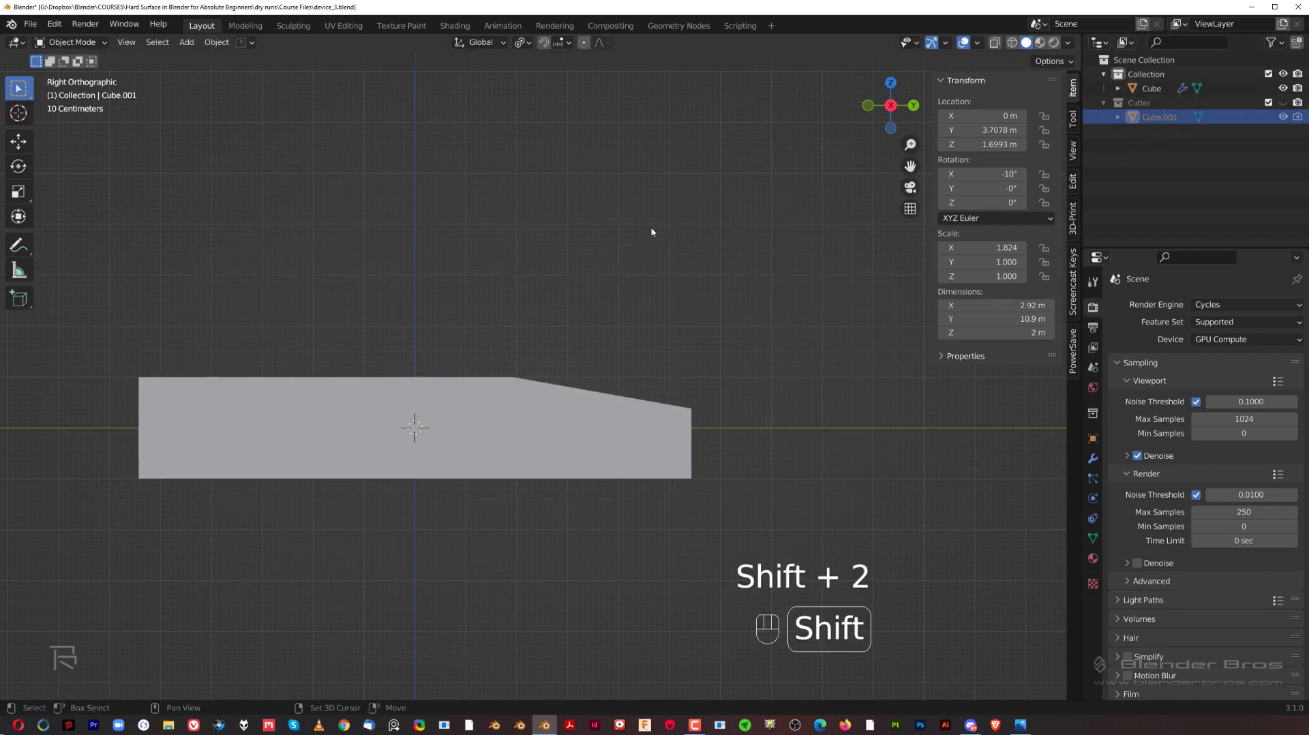
Close the transform sidebar to free space around the cut box in the right orthographic view.
{"action": "middle_click_drag", "start_coordinate": [584, 277], "coordinate": [681, 221]}
{"action": "middle_click_drag", "start_coordinate": [641, 306], "coordinate": [688, 333], "text": "shift"}
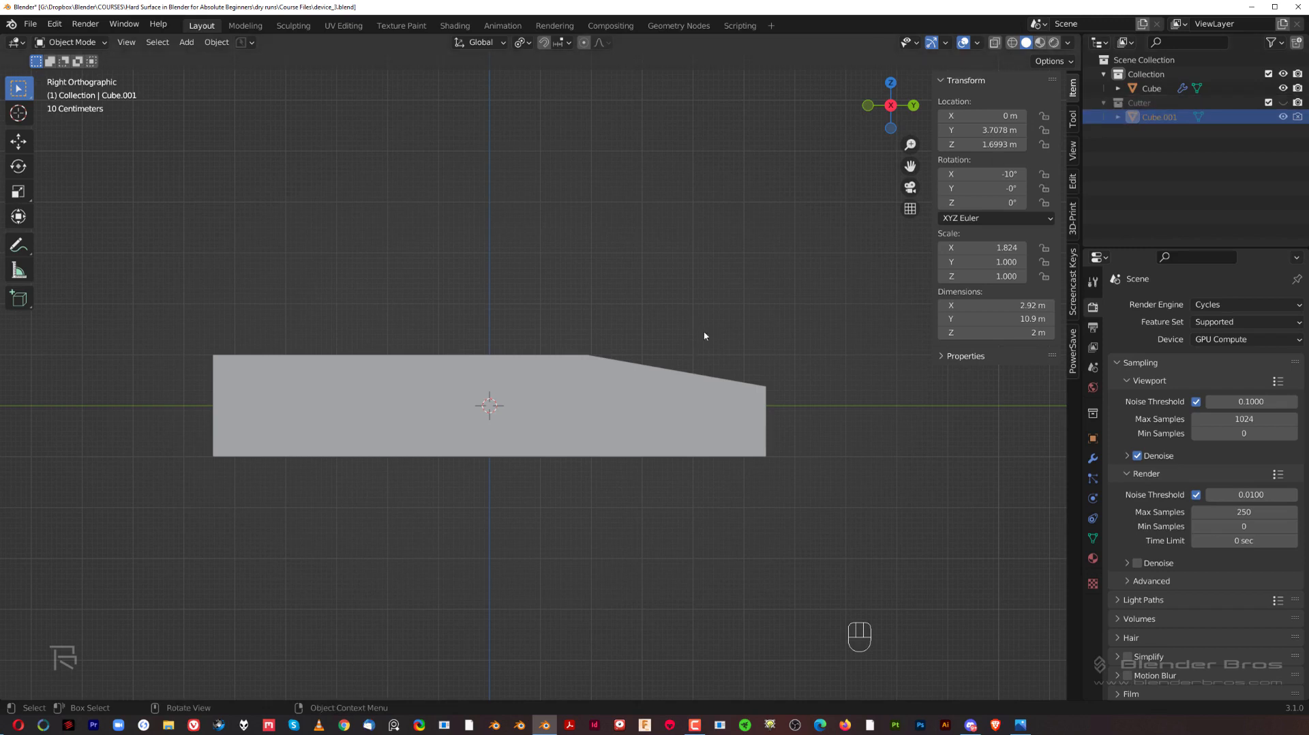
{"action": "middle_click_drag", "start_coordinate": [710, 324], "coordinate": [716, 325], "text": "shift"}
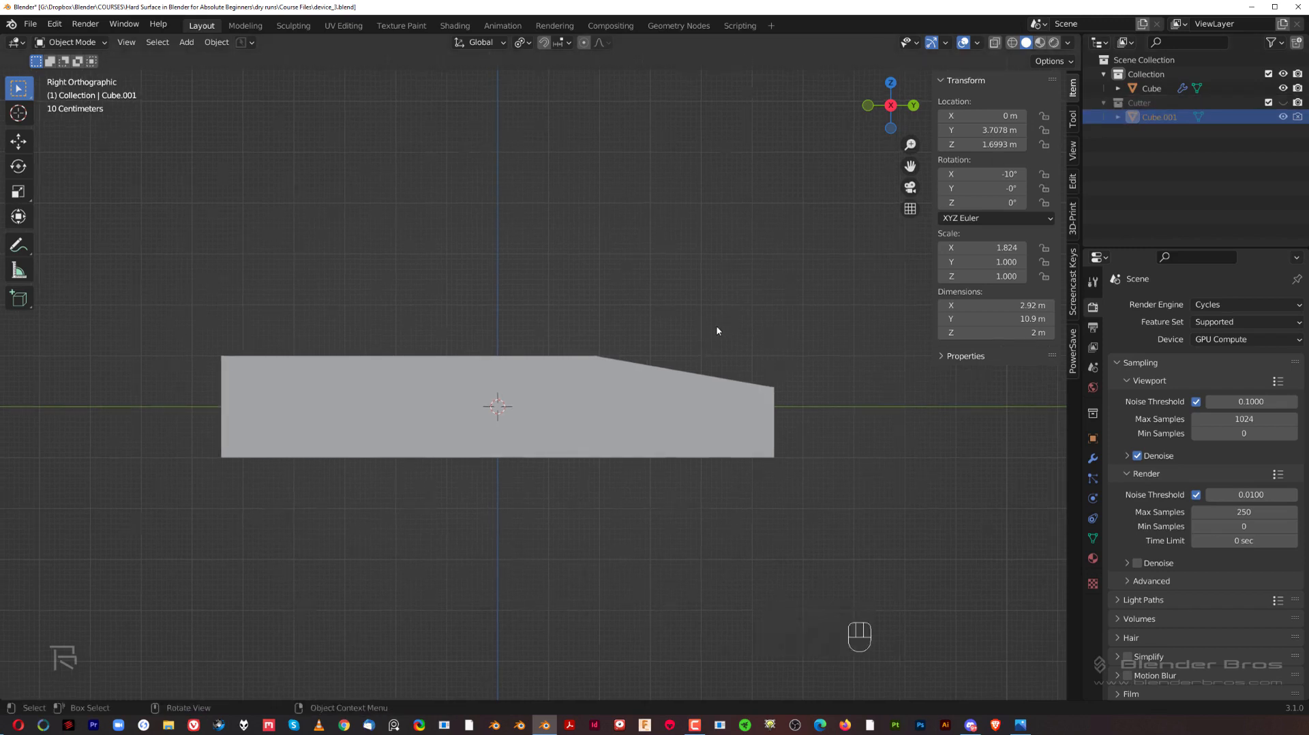
{"action": "scroll", "coordinate": [715, 325], "scroll_direction": "up", "scroll_amount": 2}
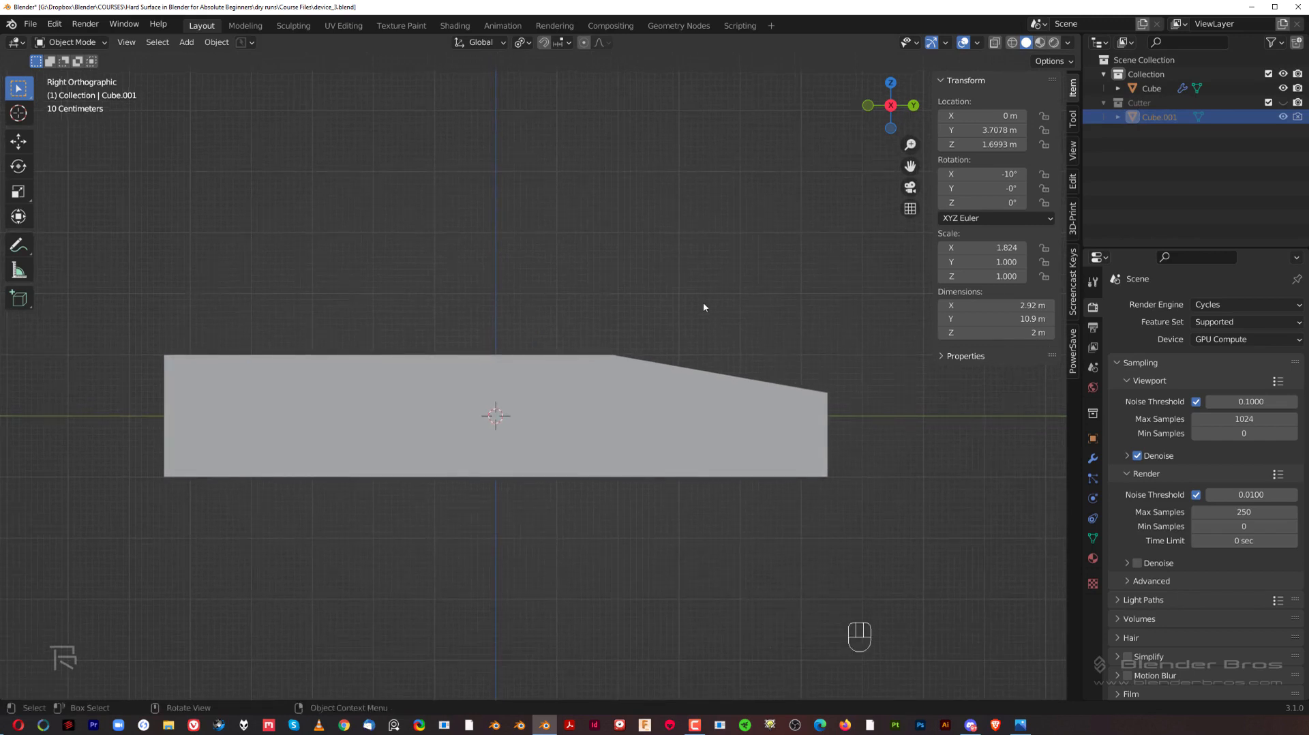
{"action": "key", "text": "n"}
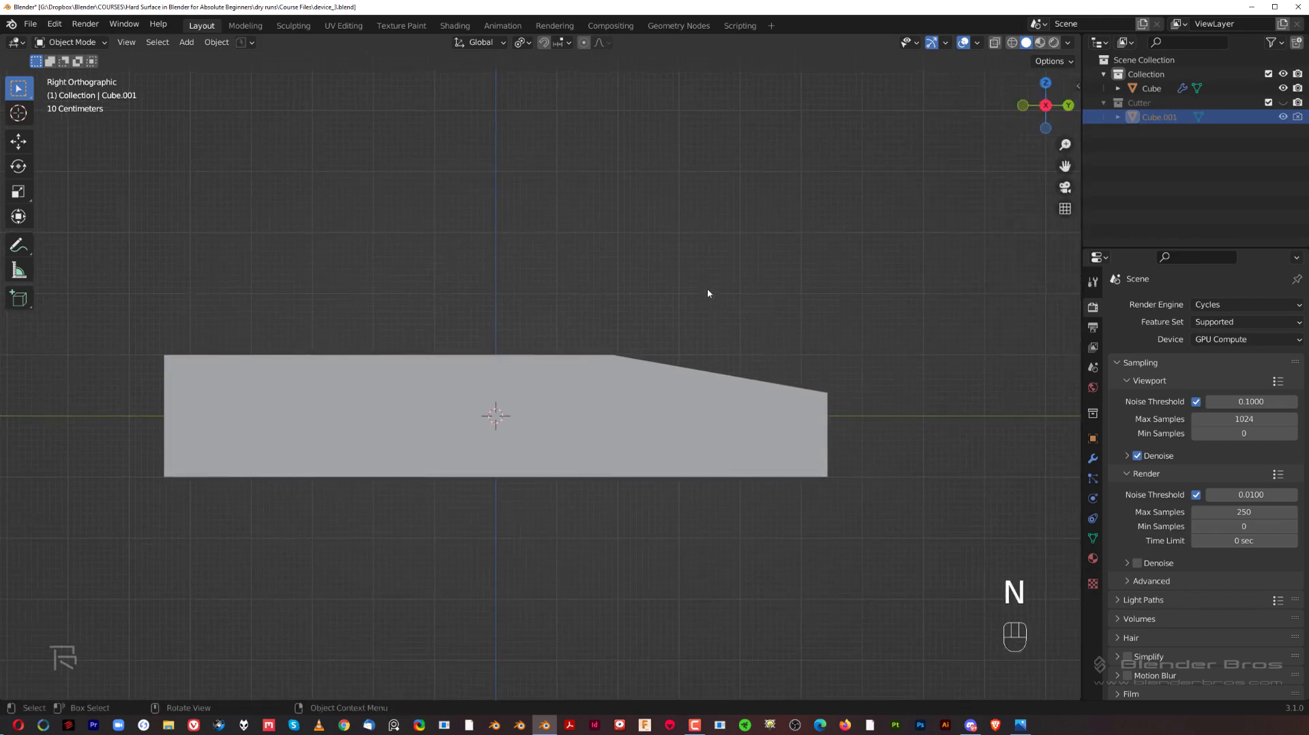
{"action": "middle_click_drag", "start_coordinate": [666, 298], "coordinate": [698, 286], "text": "shift"}
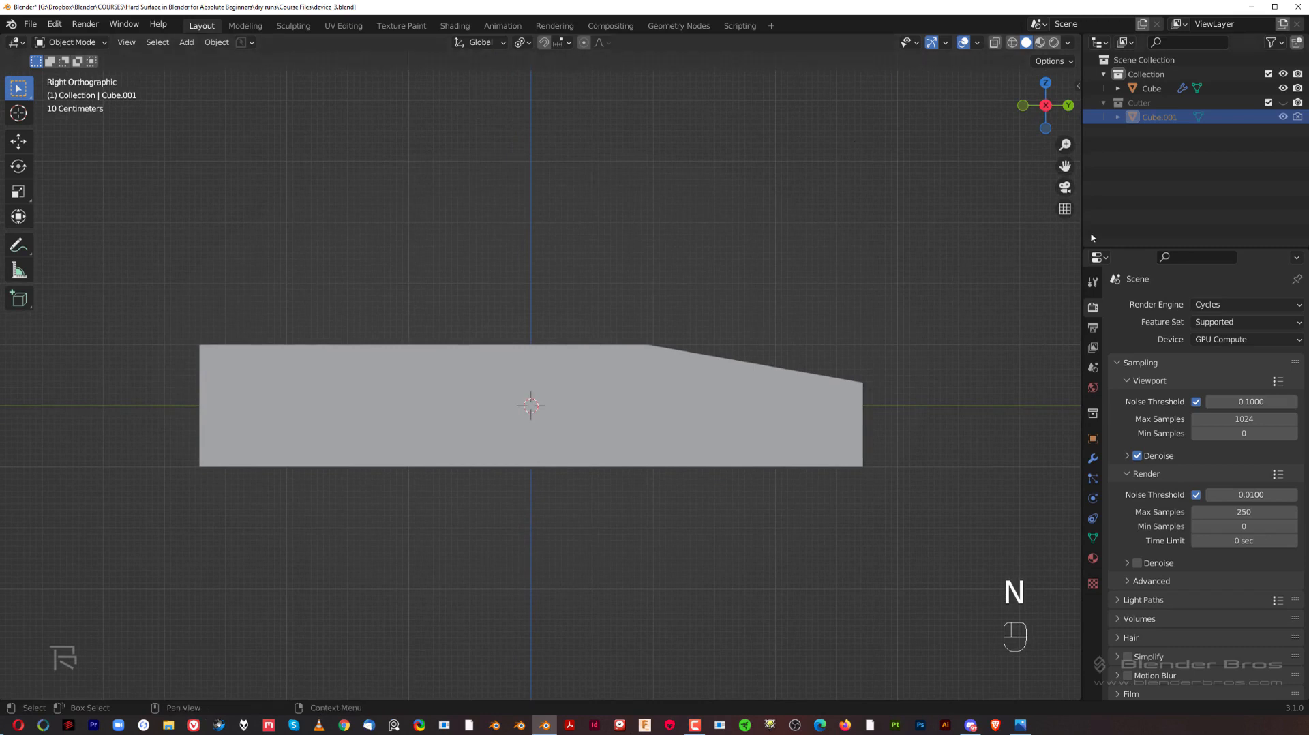
Save the file and widen the 3D viewport by narrowing the adjacent outliner and properties area.
{"action": "key", "text": "ctrl+s"}
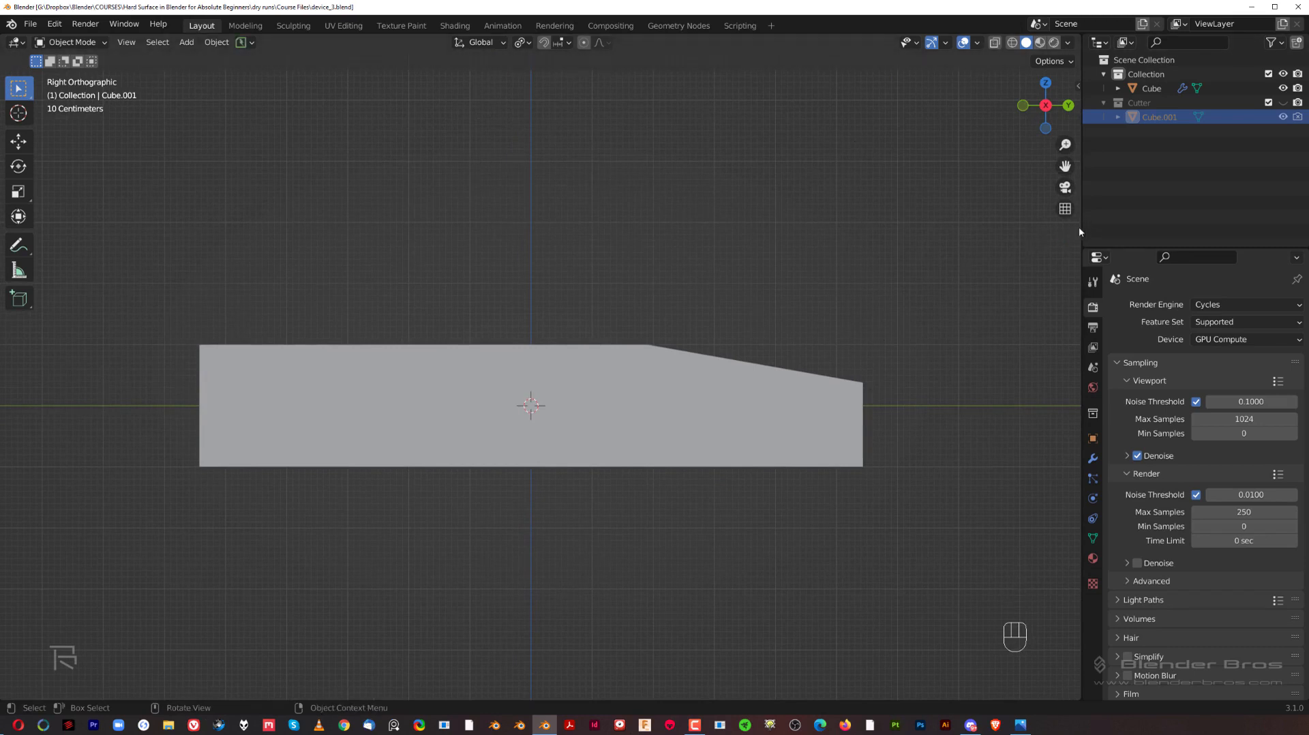
{"action": "left_click_drag", "start_coordinate": [1081, 229], "coordinate": [1118, 231]}
{"action": "middle_click_drag", "start_coordinate": [710, 294], "coordinate": [741, 315], "text": "shift"}
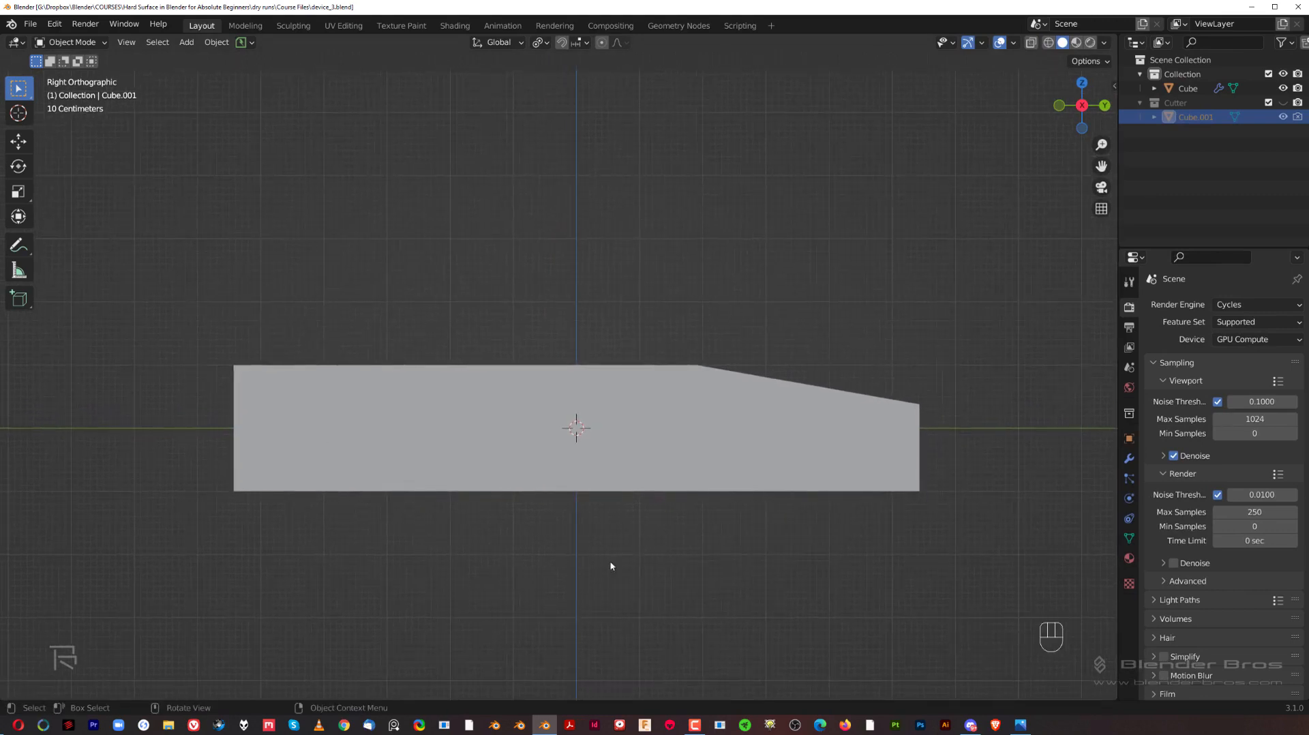
{"action": "middle_click_drag", "start_coordinate": [778, 265], "coordinate": [782, 190], "text": "shift"}
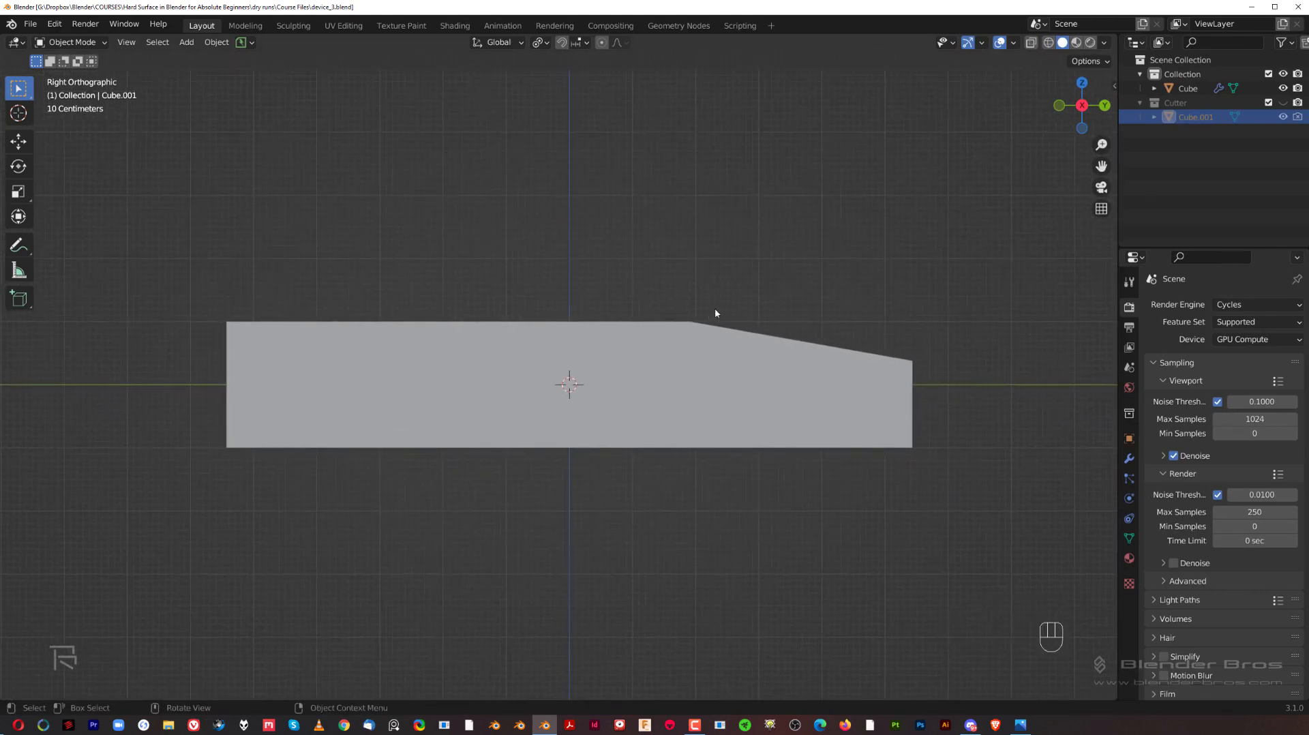
Duplicate the cut box, placing the copy below the original, and remove the copy's Bool Tool modifier.
{"action": "left_click", "coordinate": [801, 403]}
{"action": "scroll", "coordinate": [802, 404], "scroll_direction": "down", "scroll_amount": 2}
{"action": "middle_click_drag", "start_coordinate": [830, 395], "coordinate": [816, 362], "text": "shift"}
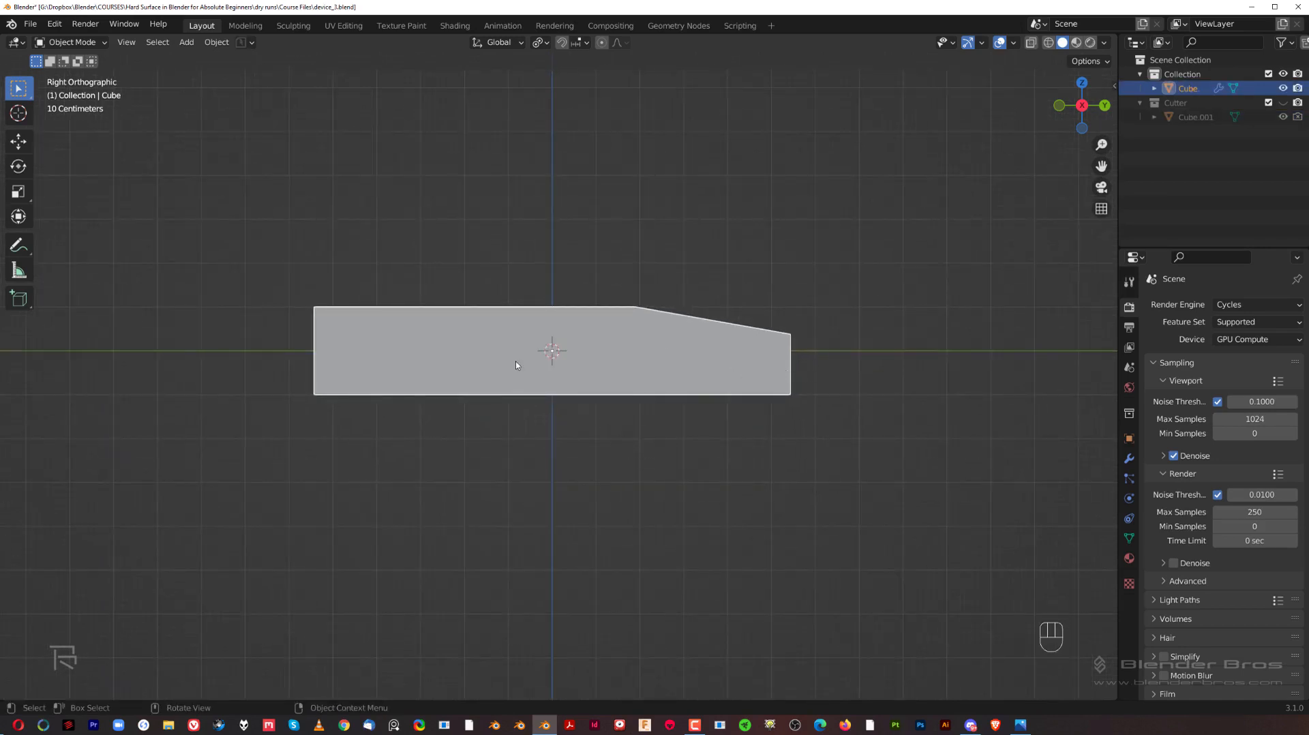
{"action": "key", "text": "shift+d"}
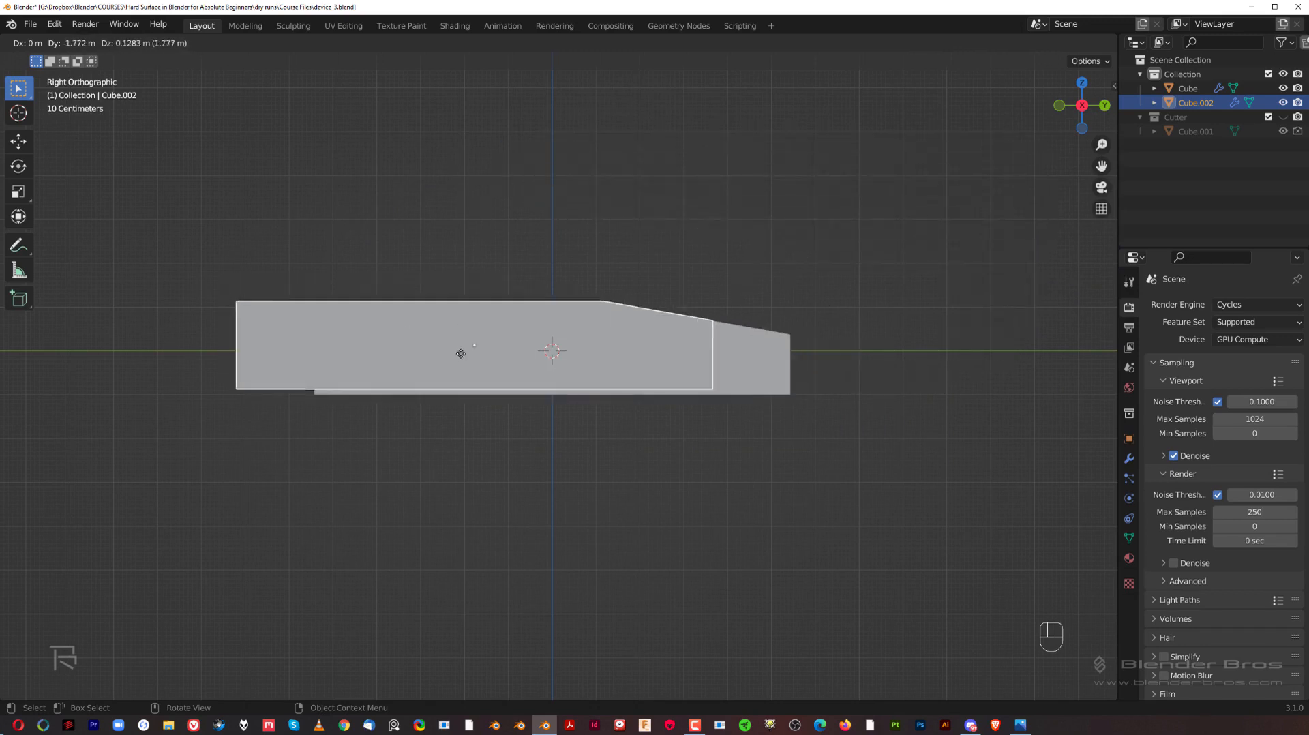
{"action": "left_click", "coordinate": [548, 518]}
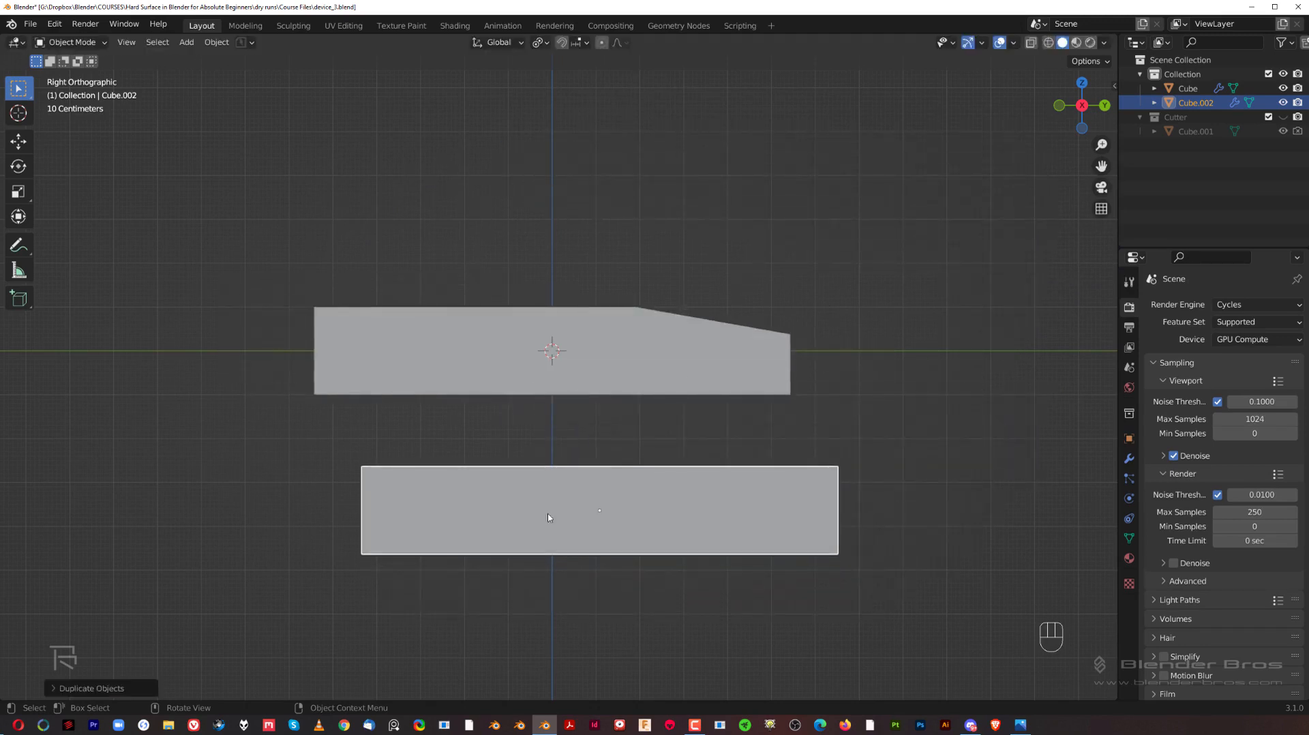
{"action": "left_click", "coordinate": [1129, 461]}
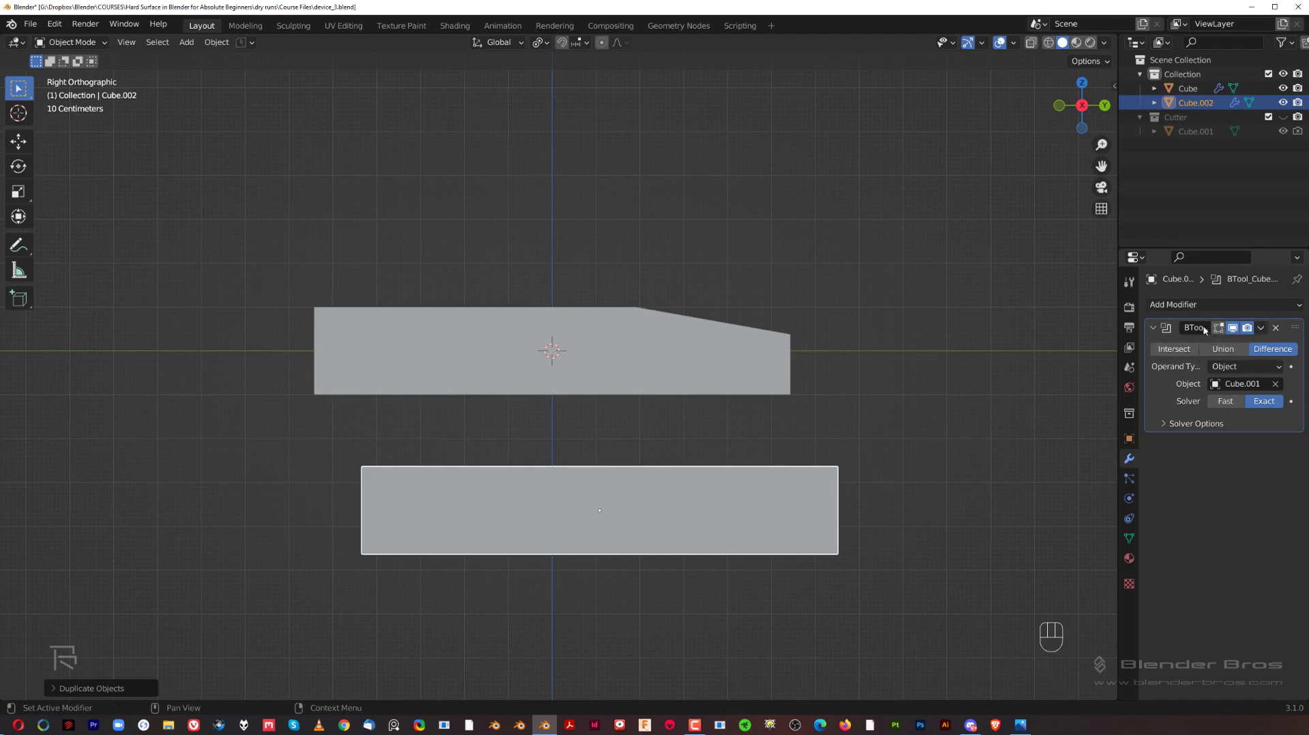
{"action": "left_click", "coordinate": [1276, 327]}
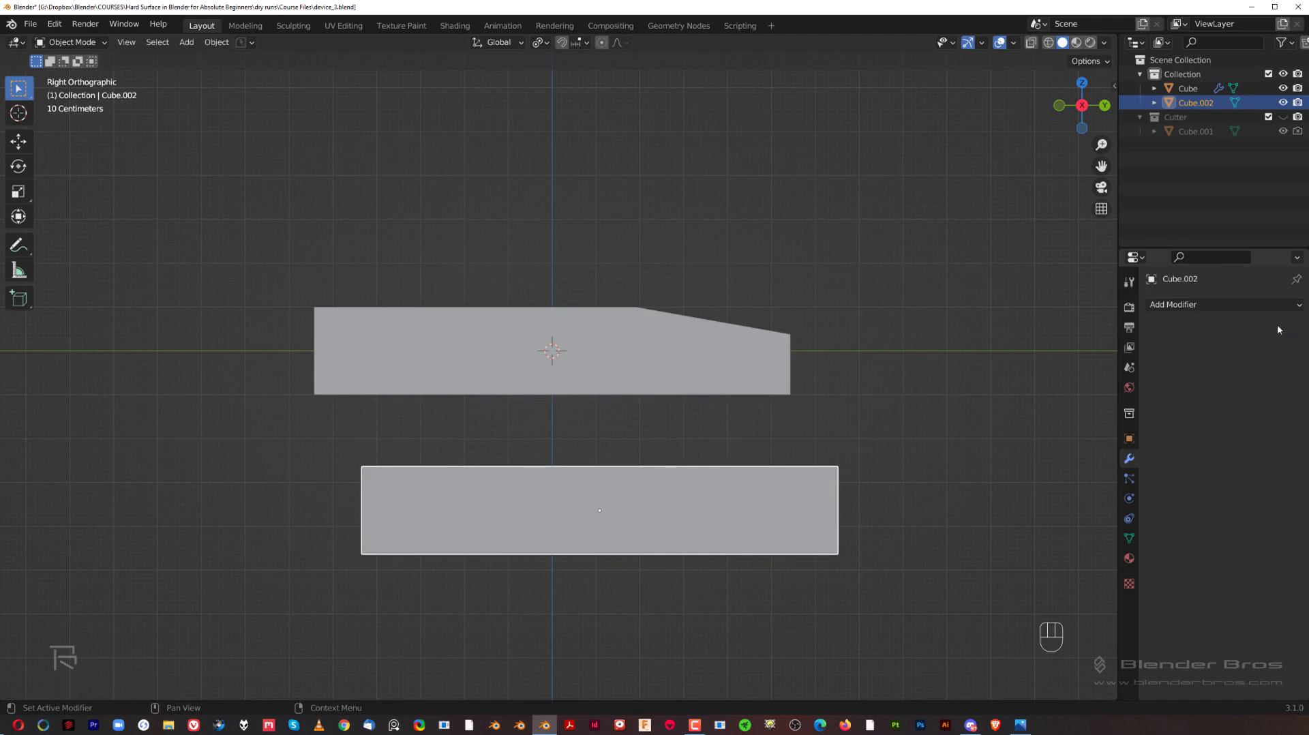
Move the duplicate box so it overlaps the lower part of the original box's tapered end.
{"action": "key", "text": "g"}
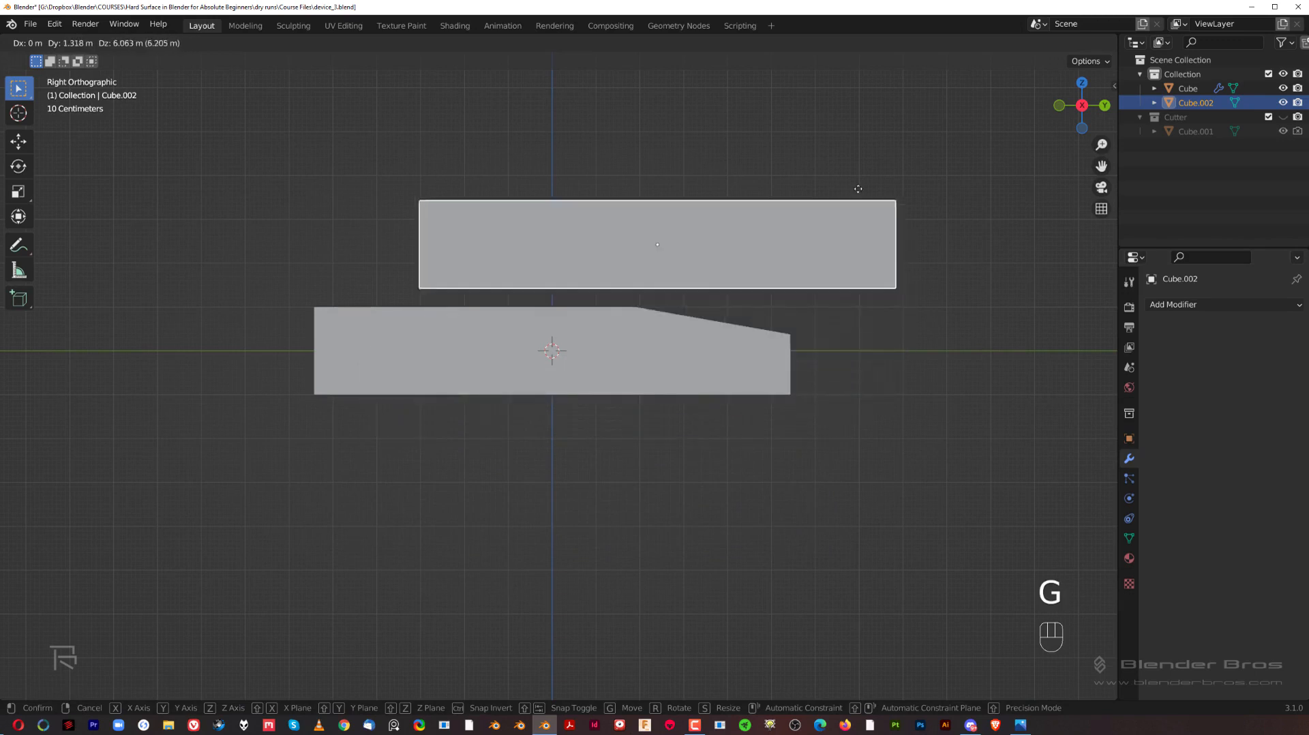
{"action": "right_click", "coordinate": [843, 326]}
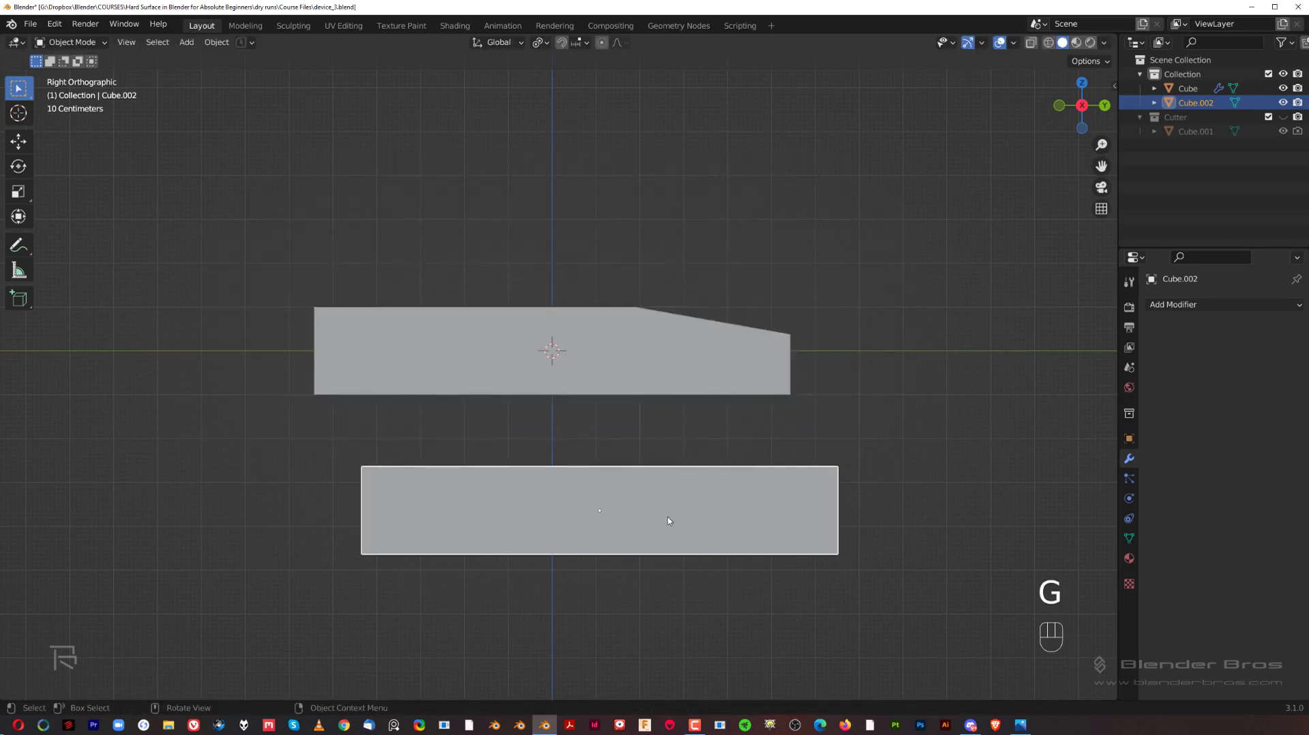
{"action": "key", "text": "g"}
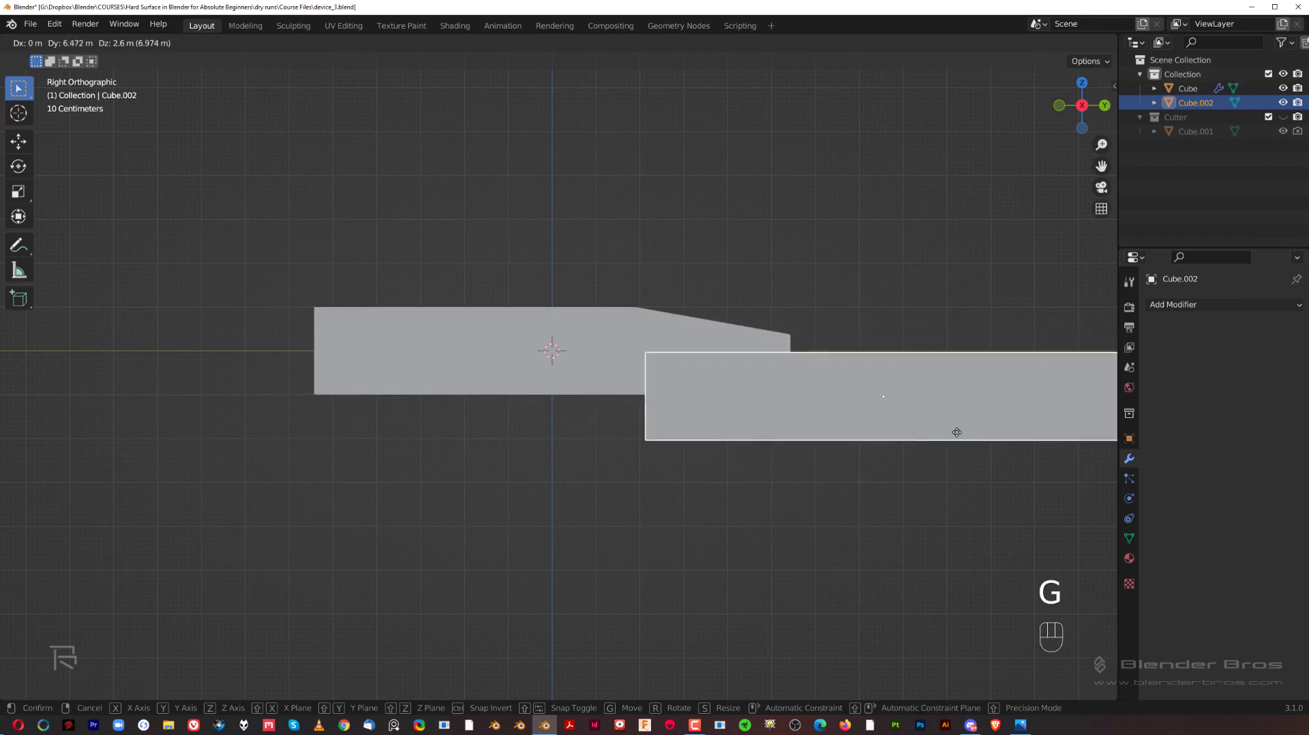
{"action": "left_click", "coordinate": [968, 419]}
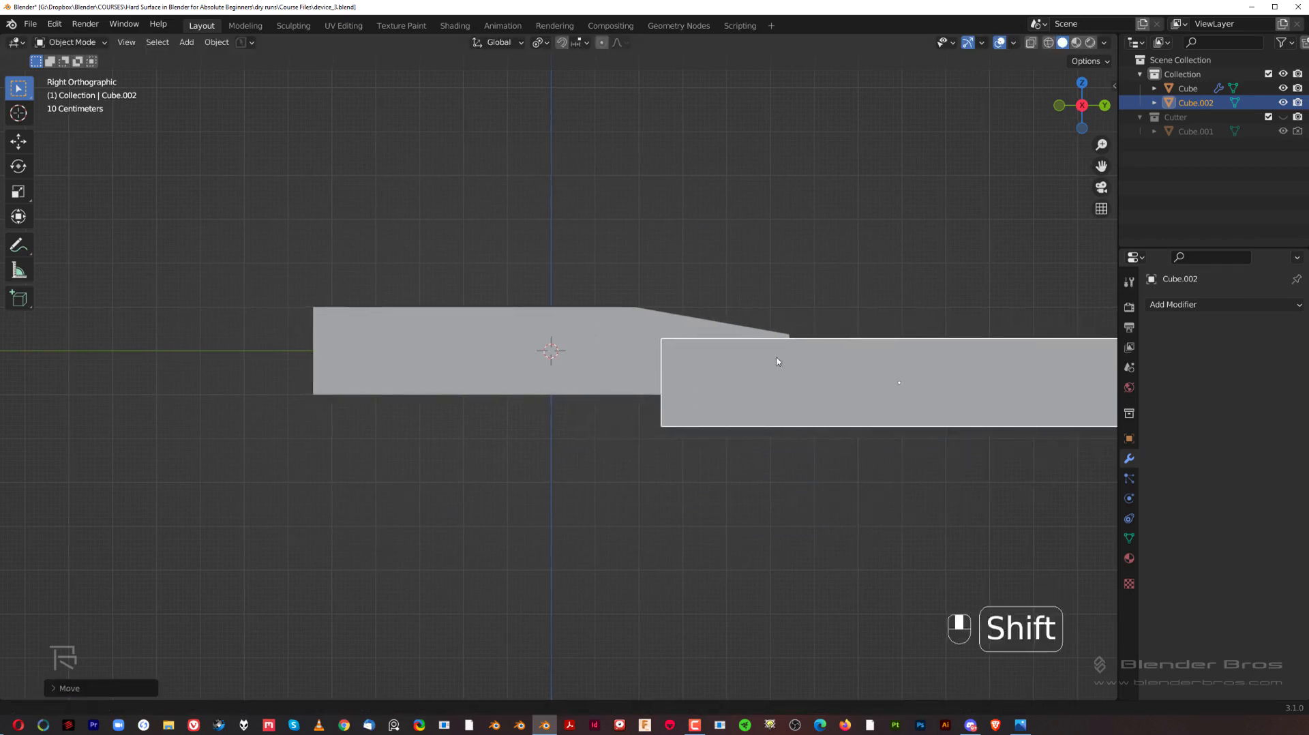
{"action": "scroll", "coordinate": [715, 369], "scroll_direction": "up", "scroll_amount": 3}
{"action": "middle_click_drag", "start_coordinate": [777, 362], "coordinate": [665, 386], "text": "shift"}
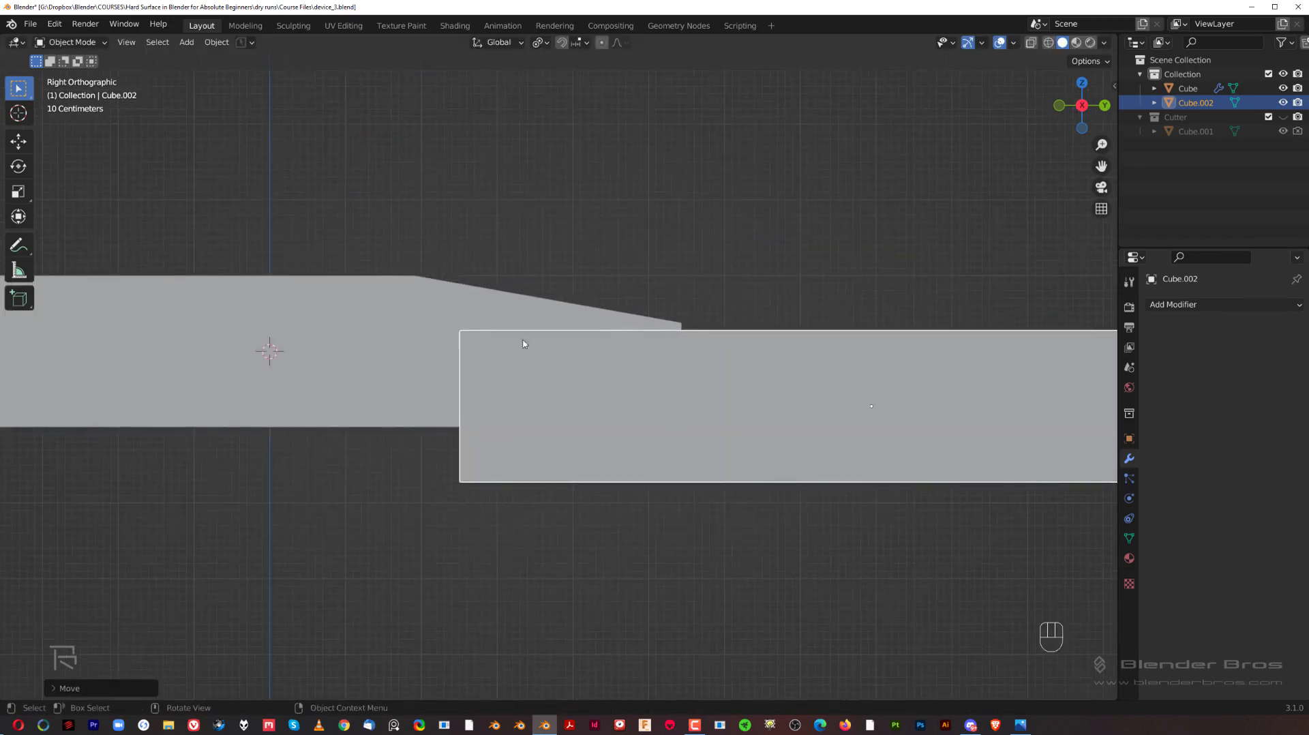
{"action": "scroll", "coordinate": [477, 451], "scroll_direction": "down", "scroll_amount": 3}
{"action": "middle_click_drag", "start_coordinate": [622, 384], "coordinate": [653, 378], "text": "shift"}
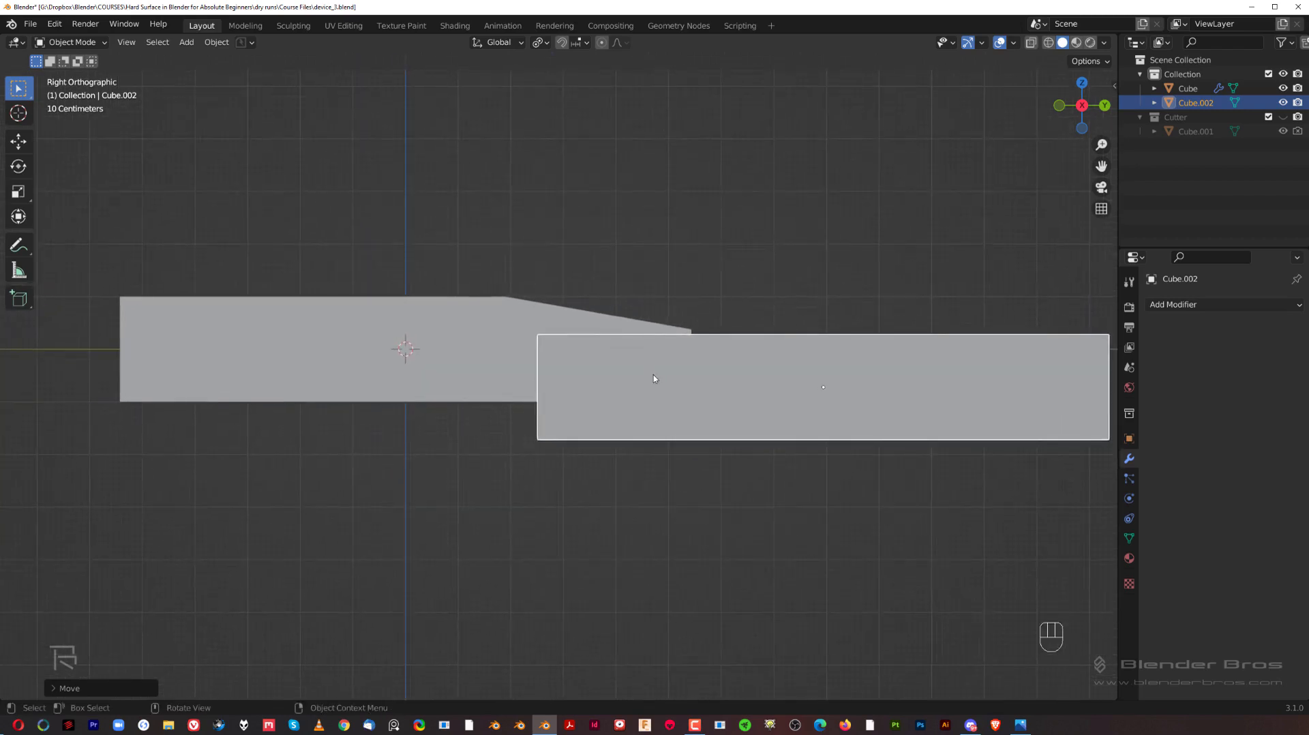
Turn on X-ray and shift the duplicate about -0.23 m in Y and -0.23 m in Z with precision movement.
{"action": "key", "text": "alt+z"}
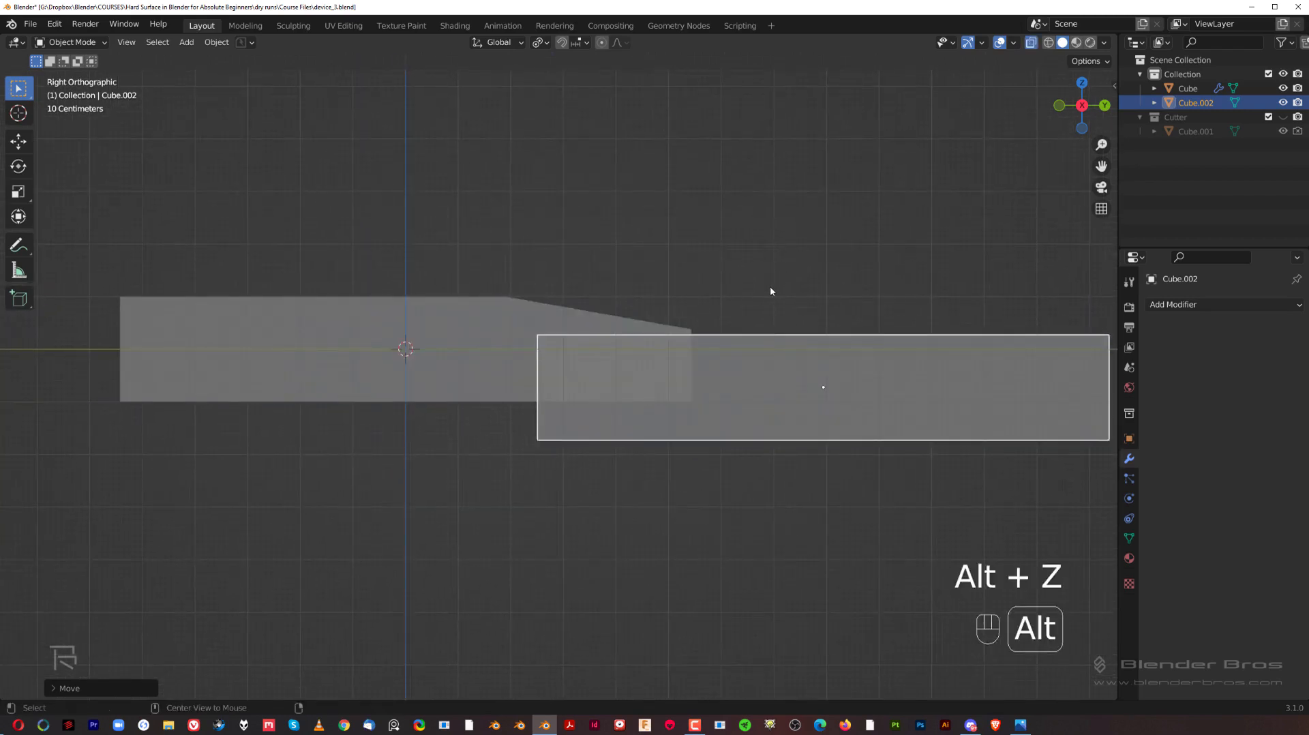
{"action": "scroll", "coordinate": [725, 365], "scroll_direction": "up", "scroll_amount": 2}
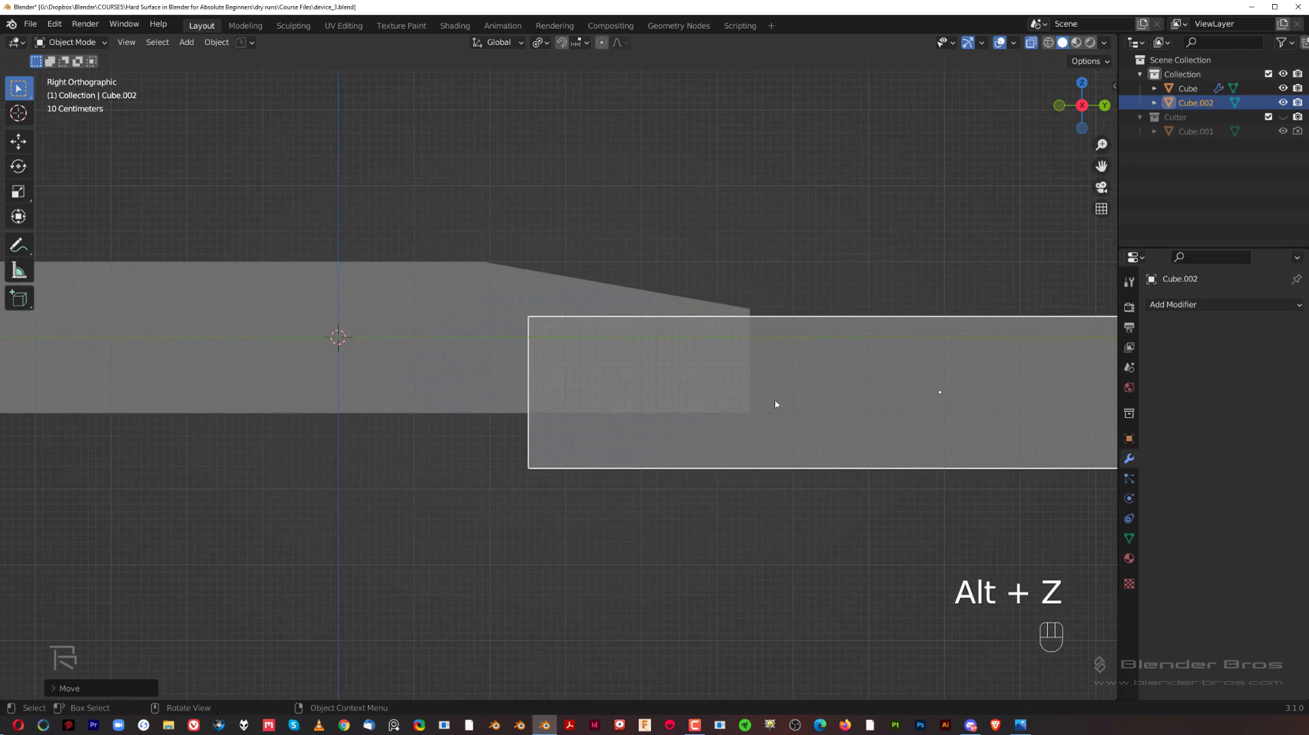
{"action": "key", "text": "g"}
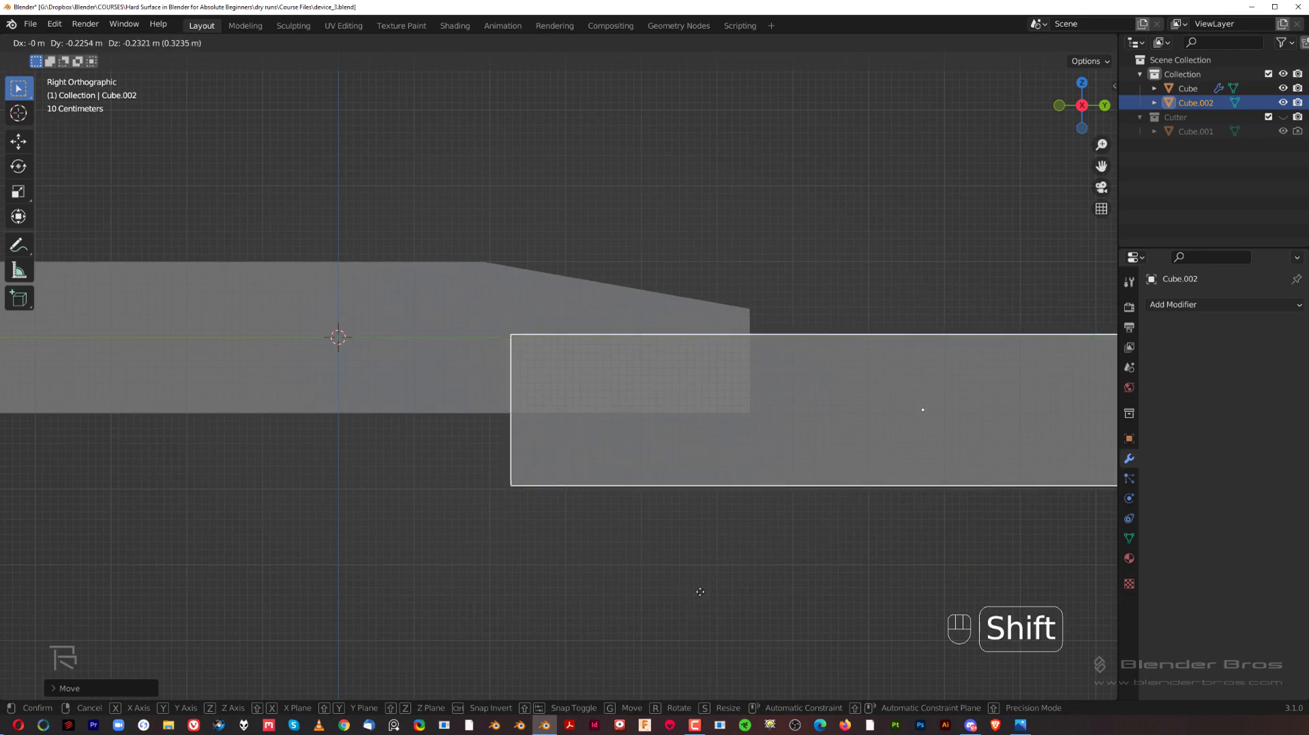
{"action": "left_click", "coordinate": [699, 592]}
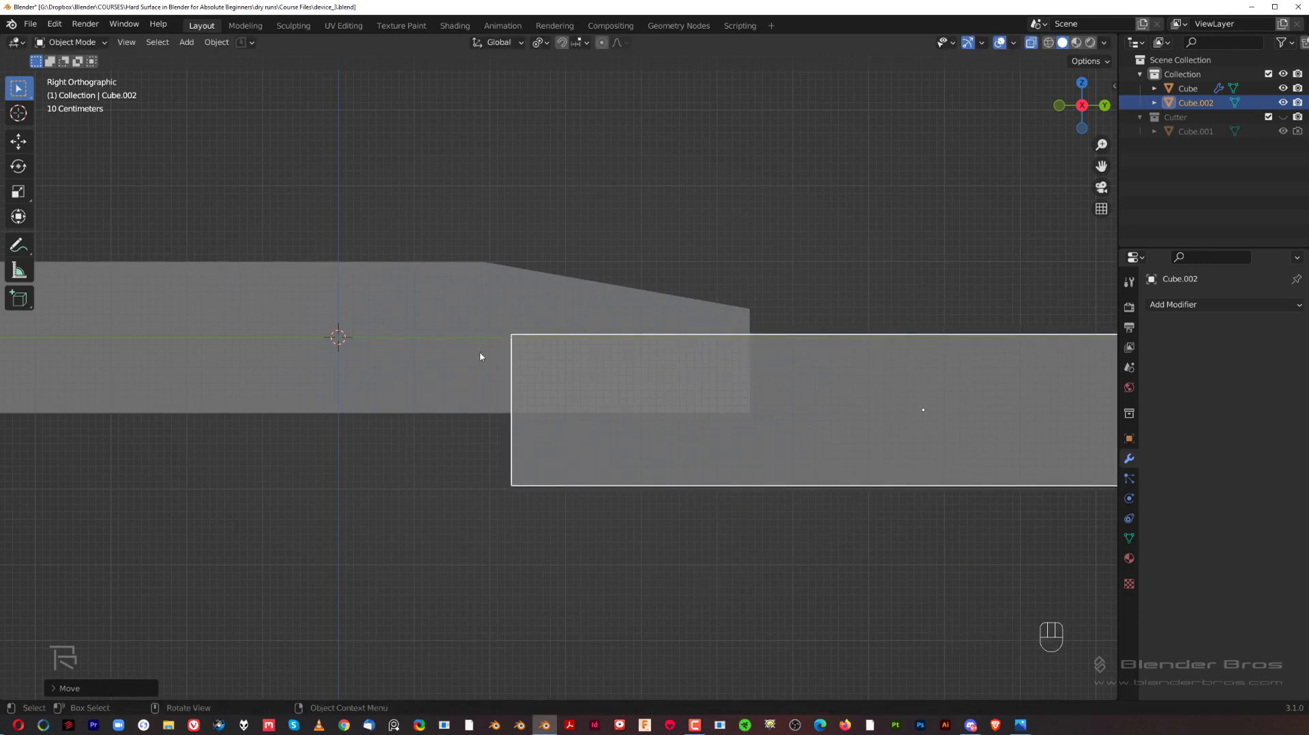
Scale the duplicate along the global X axis so it extends past both sides of the box, and turn off X-ray.
{"action": "scroll", "coordinate": [755, 427], "scroll_direction": "down", "scroll_amount": 3}
{"action": "middle_click_drag", "start_coordinate": [638, 374], "coordinate": [723, 419]}
{"action": "key", "text": "s"}
{"action": "key", "text": "x"}
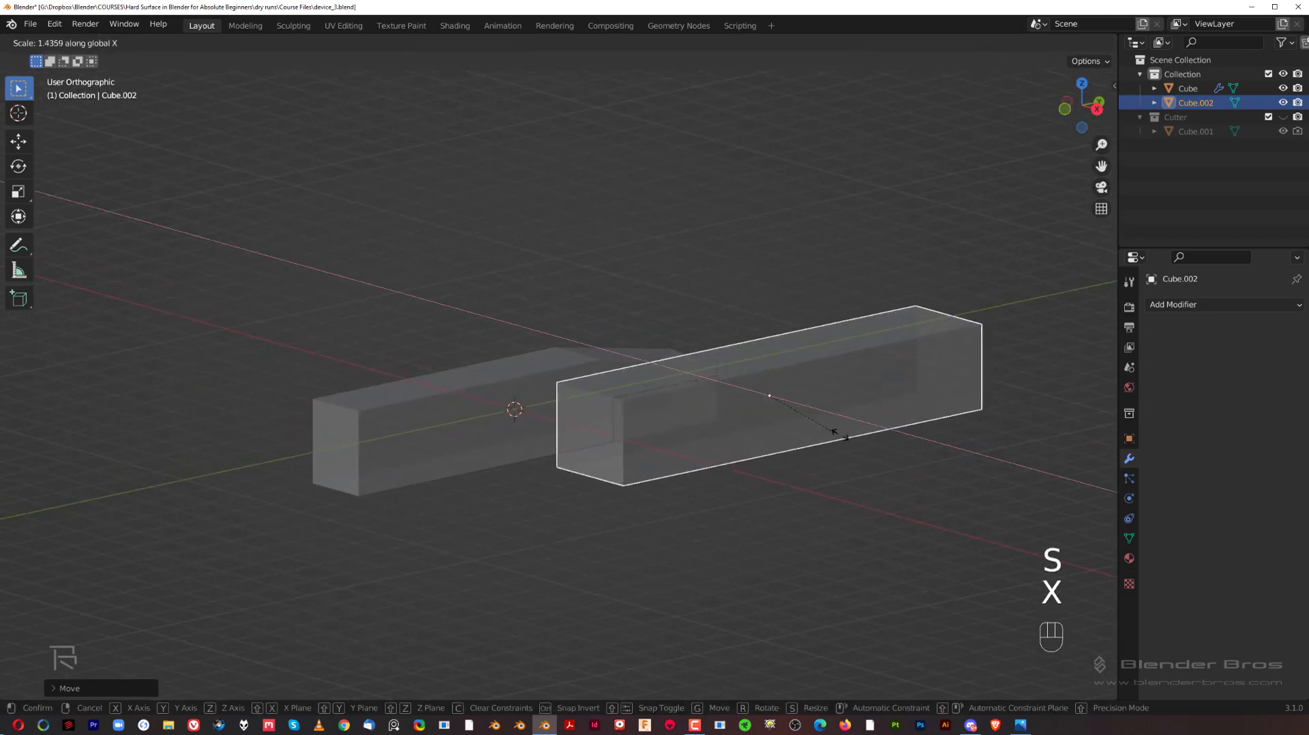
{"action": "left_click", "coordinate": [874, 464]}
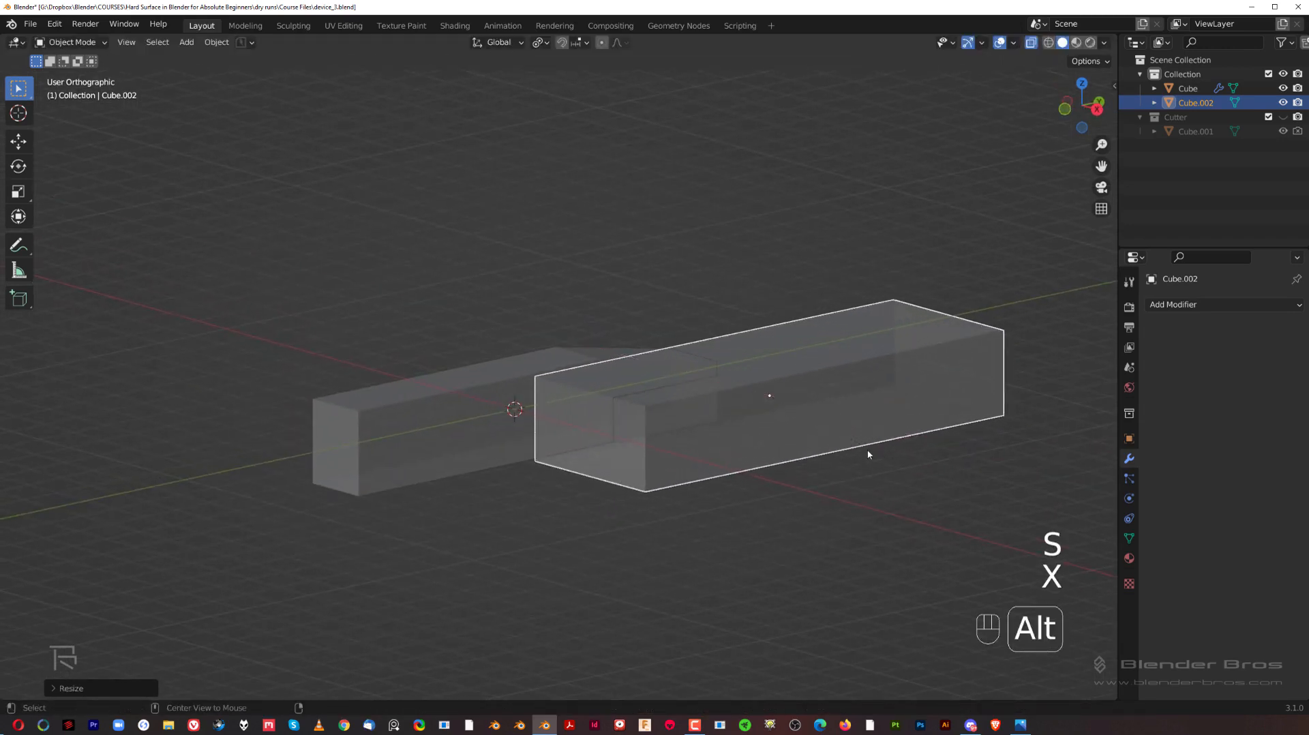
{"action": "key", "text": "alt+z"}
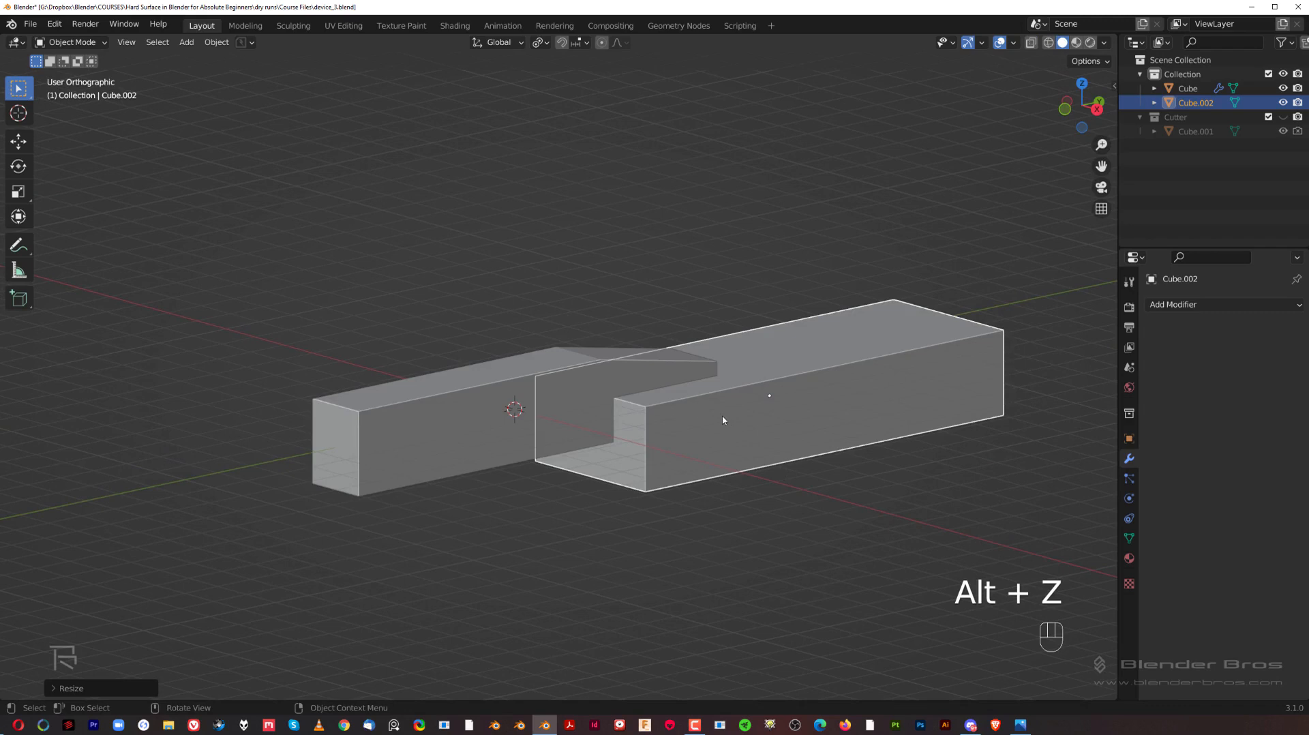
Slice the tapered box with the widened duplicate as the cutter, using Bool Tool's slice operation.
{"action": "scroll", "coordinate": [726, 423], "scroll_direction": "up", "scroll_amount": 3}
{"action": "middle_click_drag", "start_coordinate": [725, 427], "coordinate": [648, 418], "text": "shift"}
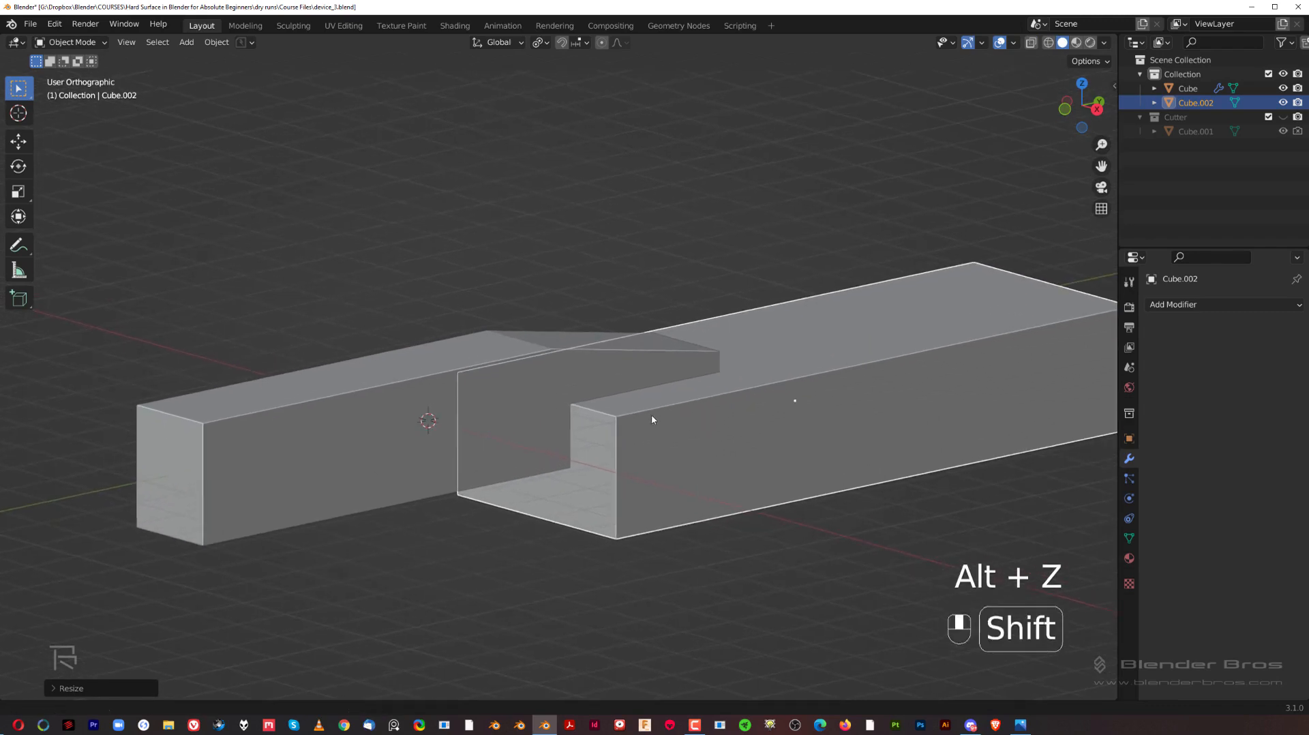
{"action": "left_click", "coordinate": [774, 394]}
{"action": "left_click", "coordinate": [457, 354], "text": "shift"}
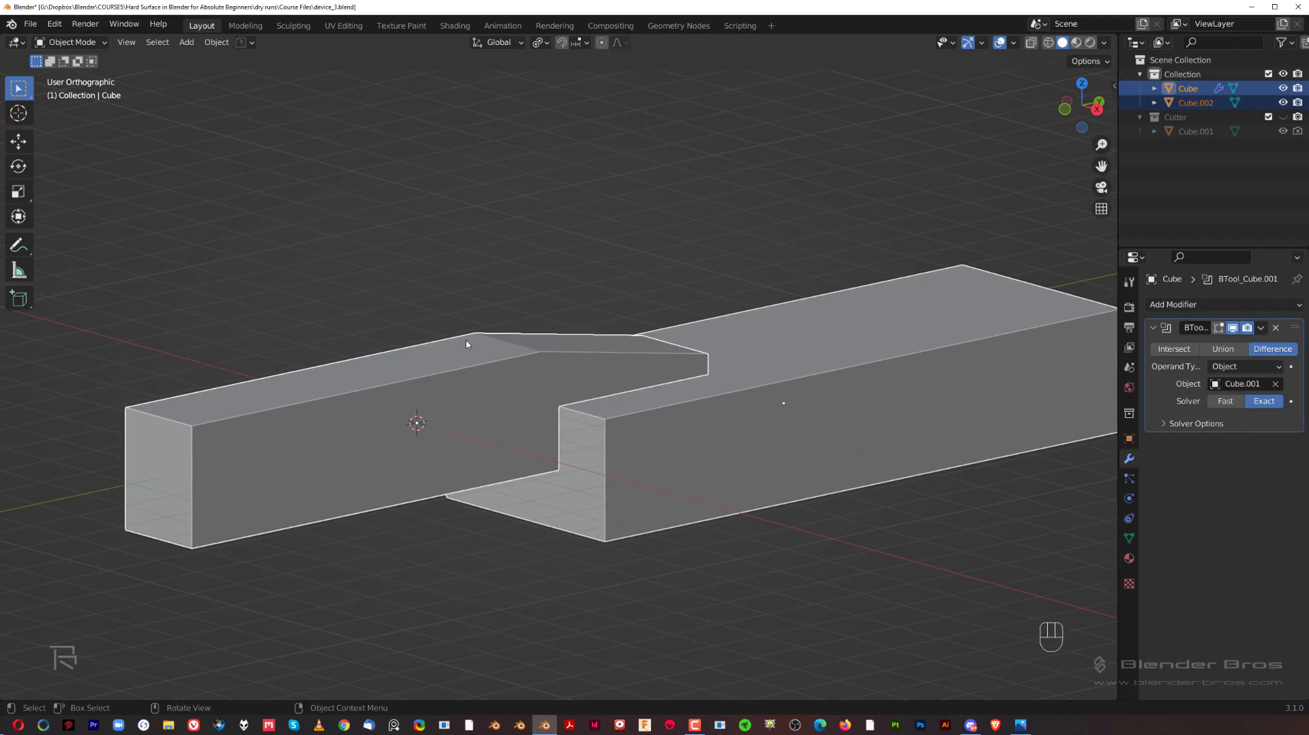
{"action": "key", "text": "ctrl+KP_Divide"}
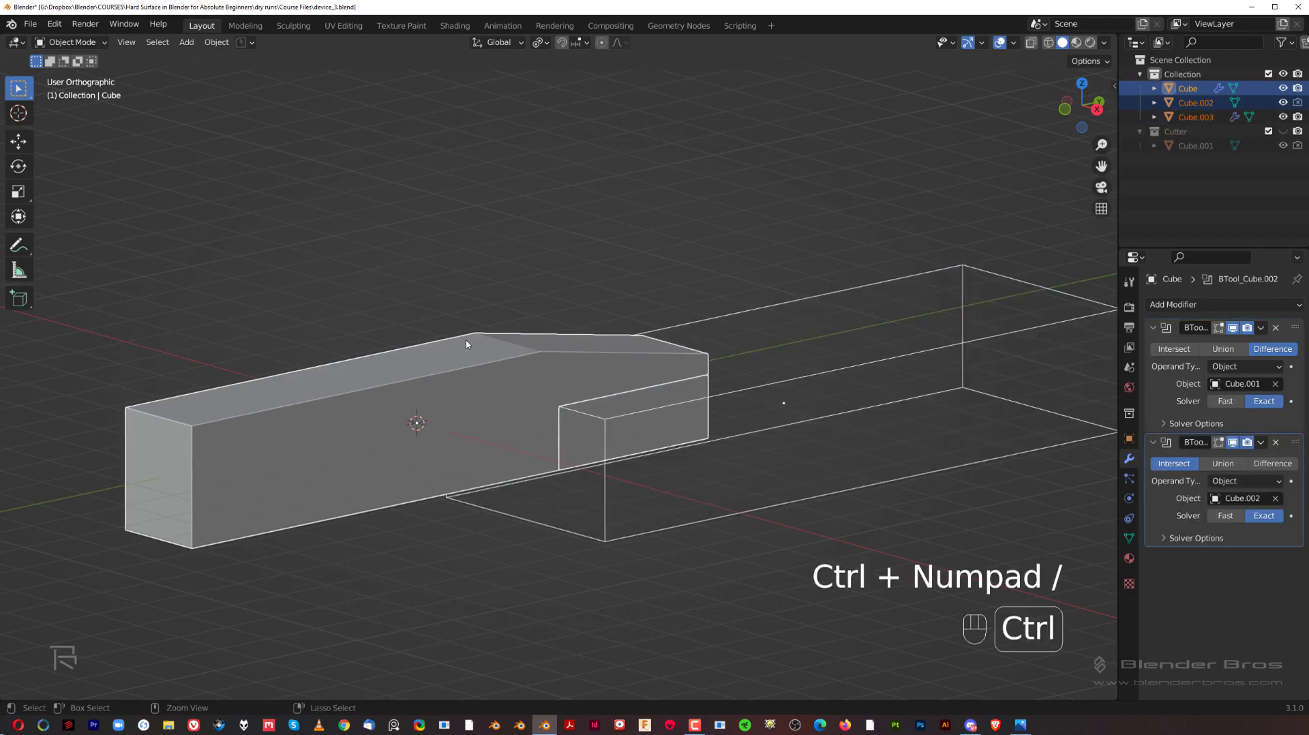
In the right side view, select the sliced-off piece and the main body in turn to examine the two parts of the slice.
{"action": "key", "text": "grave"}
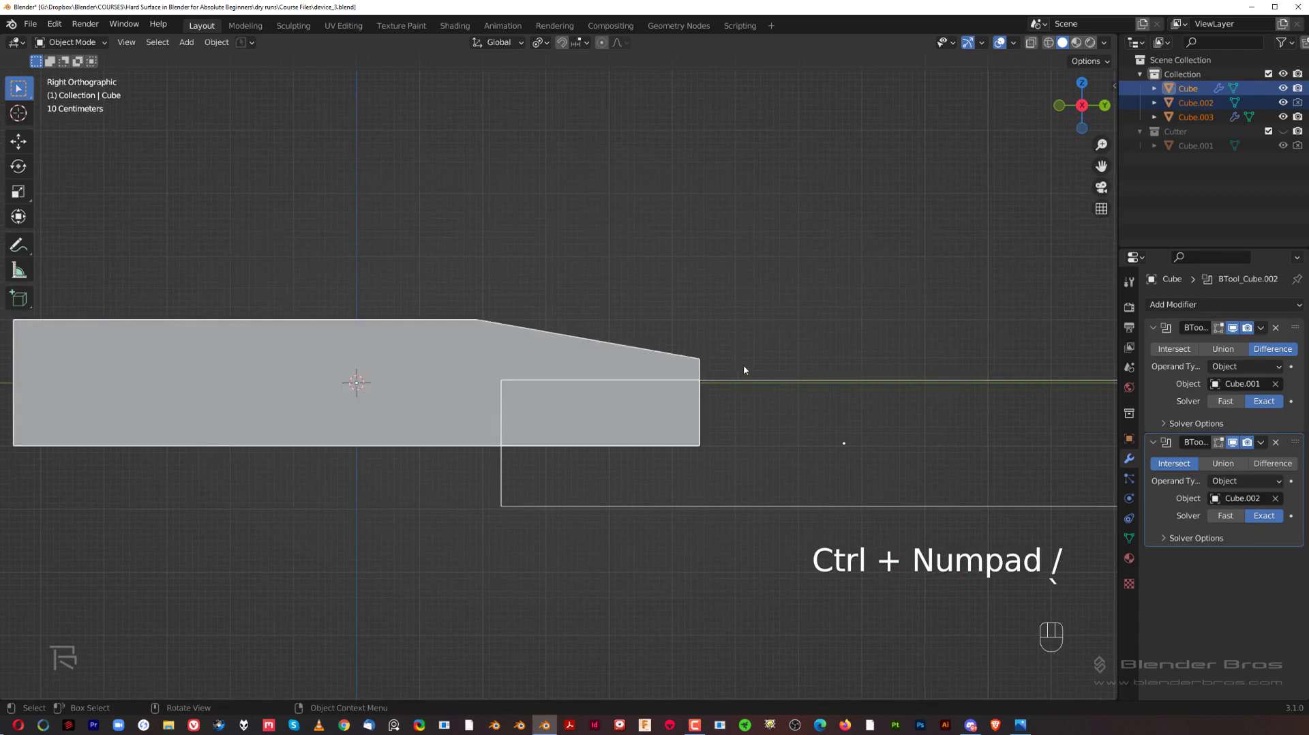
{"action": "scroll", "coordinate": [696, 387], "scroll_direction": "up", "scroll_amount": 3}
{"action": "middle_click_drag", "start_coordinate": [748, 310], "coordinate": [807, 304], "text": "shift"}
{"action": "scroll", "coordinate": [660, 349], "scroll_direction": "down", "scroll_amount": 3}
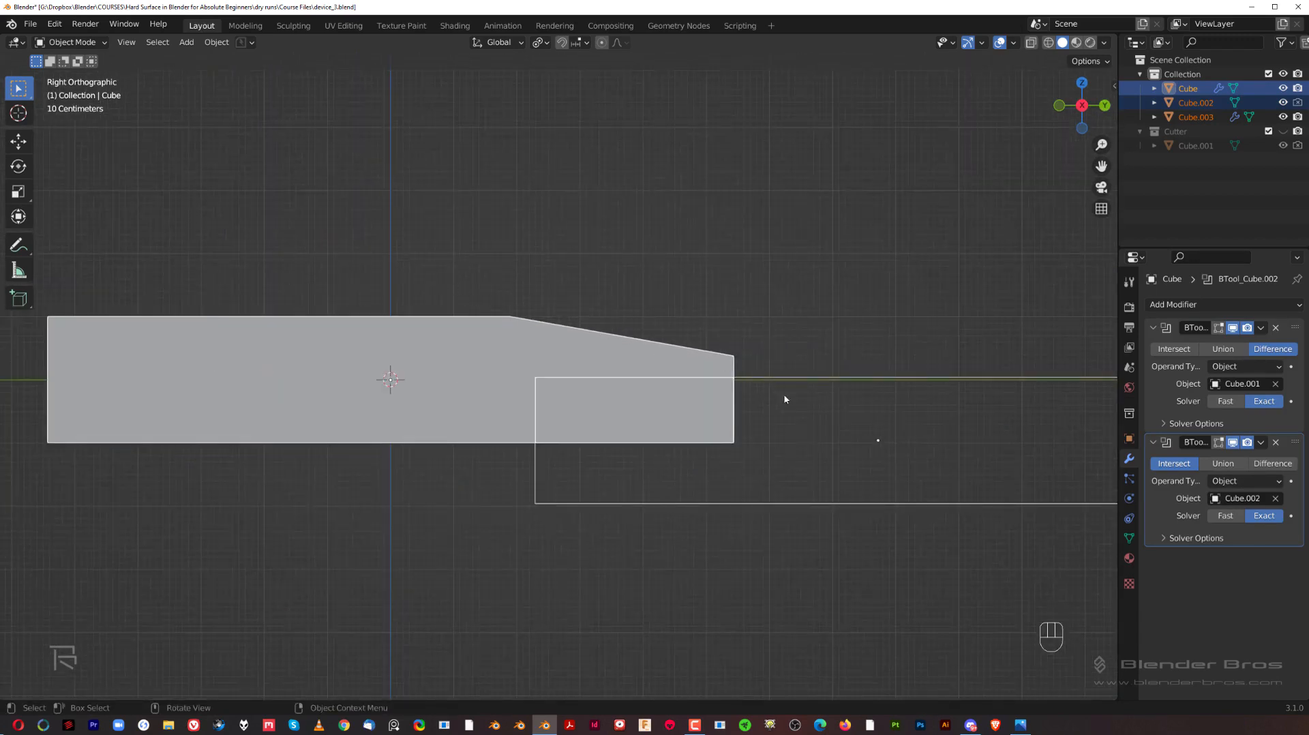
{"action": "left_click", "coordinate": [611, 409]}
{"action": "left_click", "coordinate": [378, 369]}
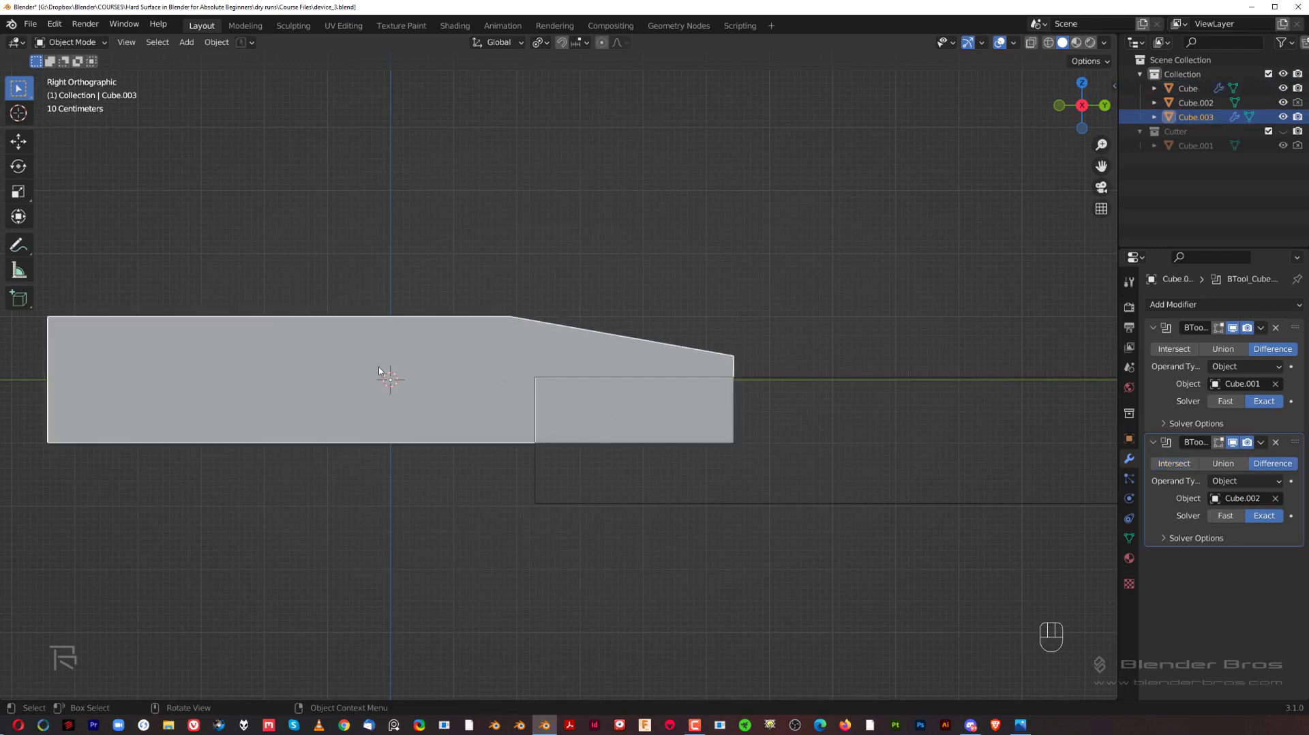
{"action": "left_click", "coordinate": [609, 408]}
{"action": "left_click", "coordinate": [400, 375]}
{"action": "left_click", "coordinate": [732, 413]}
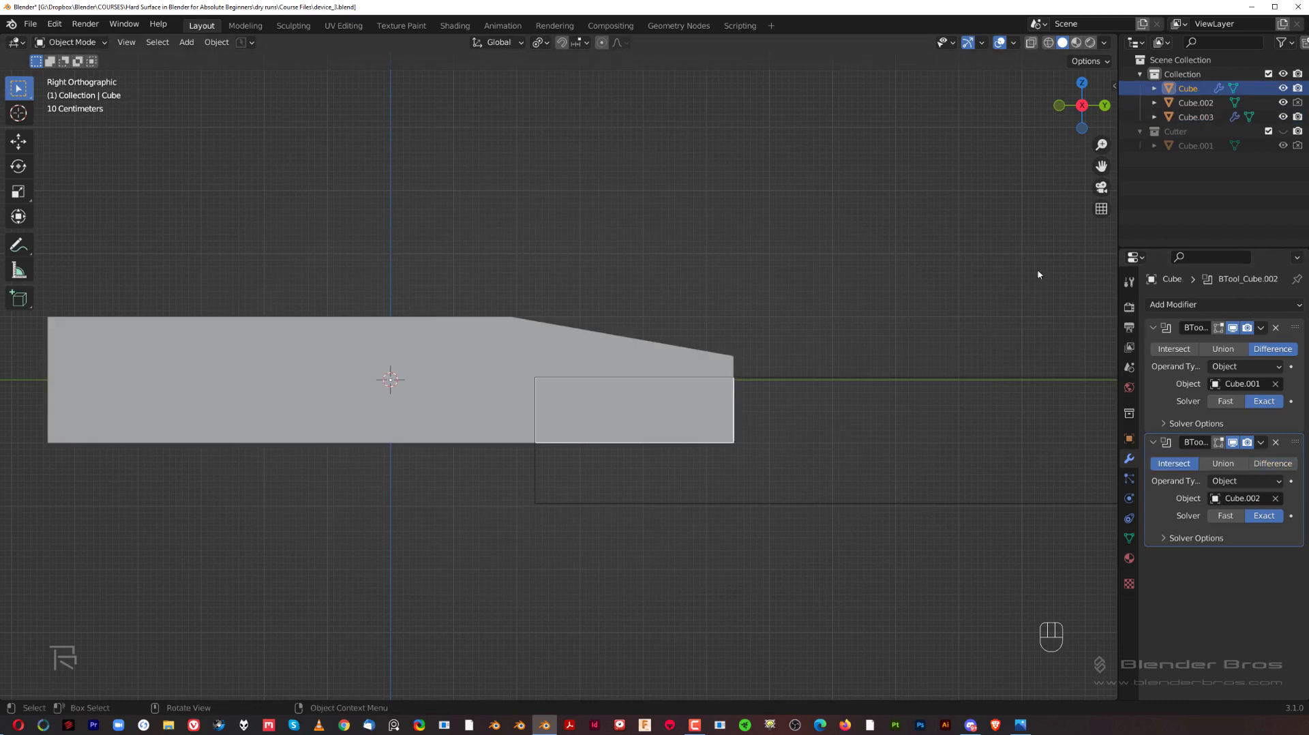
{"action": "left_click", "coordinate": [377, 379]}
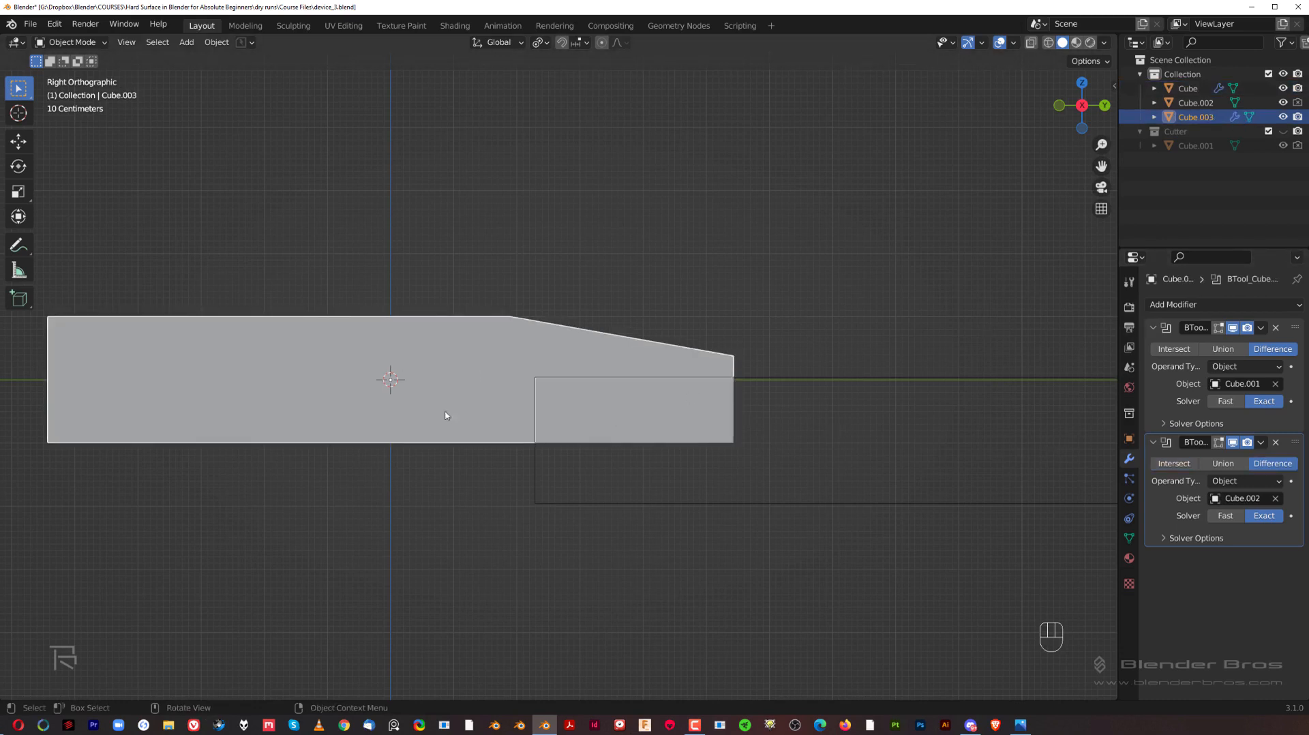
{"action": "left_click", "coordinate": [599, 409]}
Move the slice cutter box into the Cutter collection and select the sliced-off piece.
{"action": "left_click", "coordinate": [753, 489]}
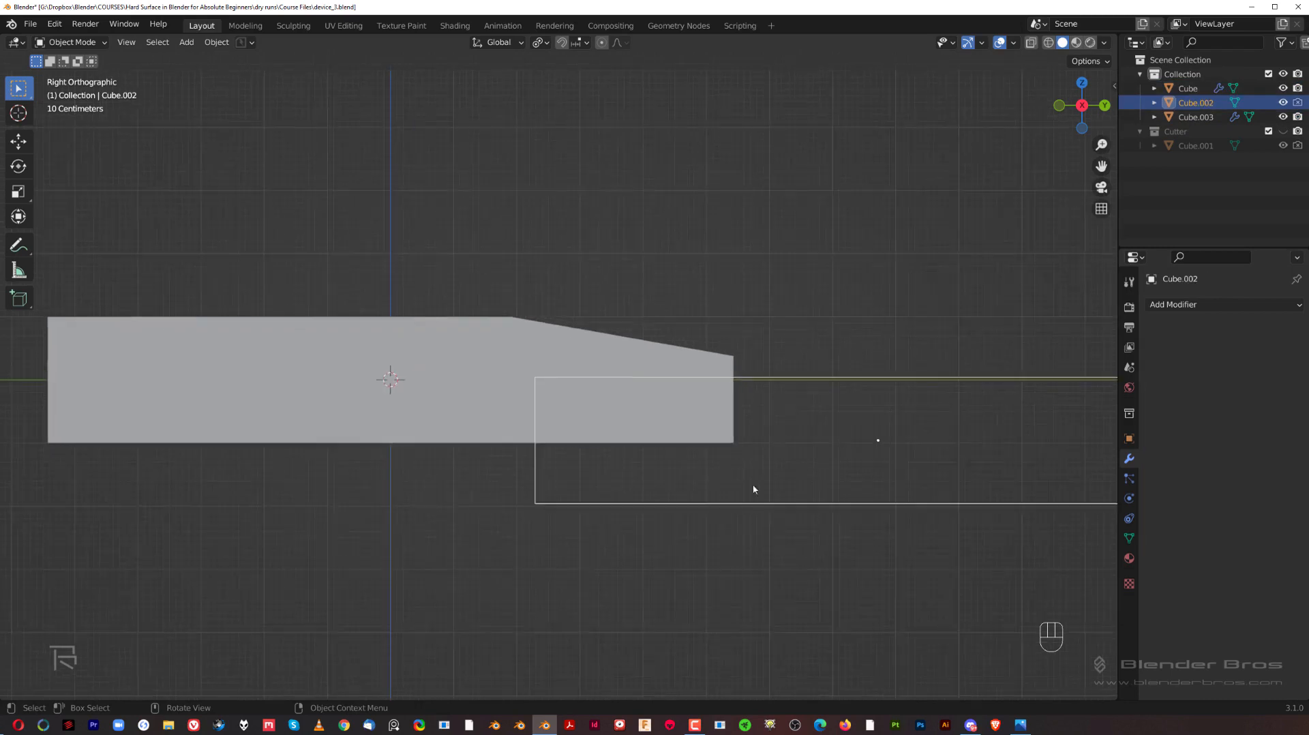
{"action": "key", "text": "m"}
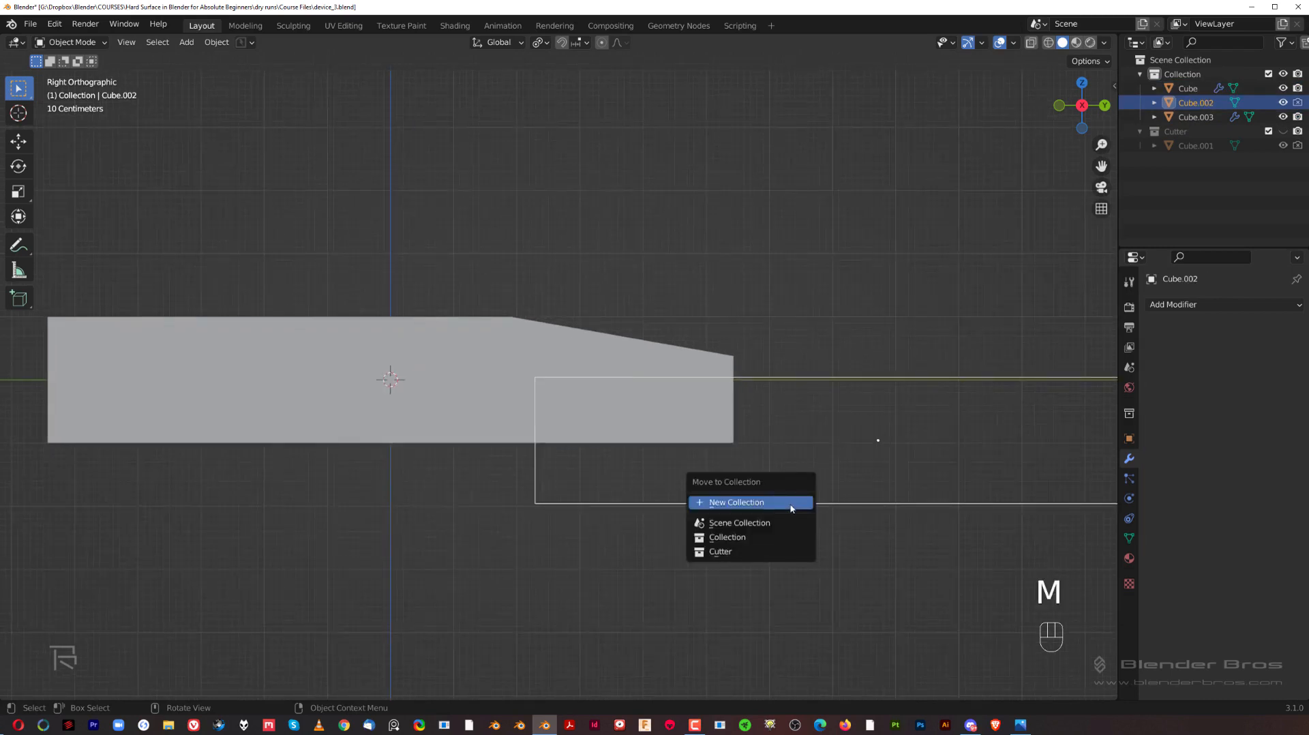
{"action": "left_click", "coordinate": [763, 551]}
{"action": "middle_click_drag", "start_coordinate": [593, 371], "coordinate": [671, 382], "text": "shift"}
{"action": "left_click", "coordinate": [671, 411]}
Duplicate the main body about -3.3 m in Y and -2.9 m in Z, and remove both Boolean modifiers from the copy.
{"action": "left_click", "coordinate": [447, 359]}
{"action": "middle_click_drag", "start_coordinate": [470, 361], "coordinate": [619, 333], "text": "shift"}
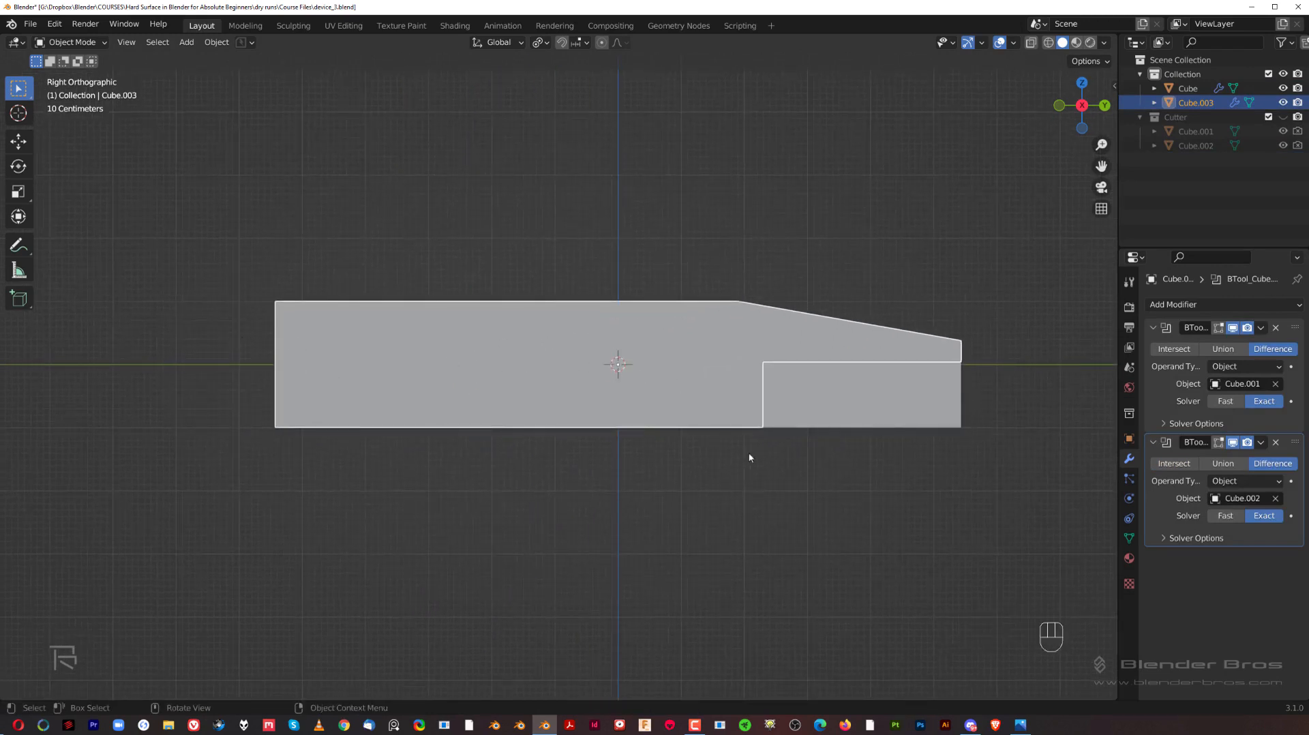
{"action": "scroll", "coordinate": [207, 363], "scroll_direction": "down", "scroll_amount": 2}
{"action": "middle_click_drag", "start_coordinate": [538, 412], "coordinate": [570, 391], "text": "shift"}
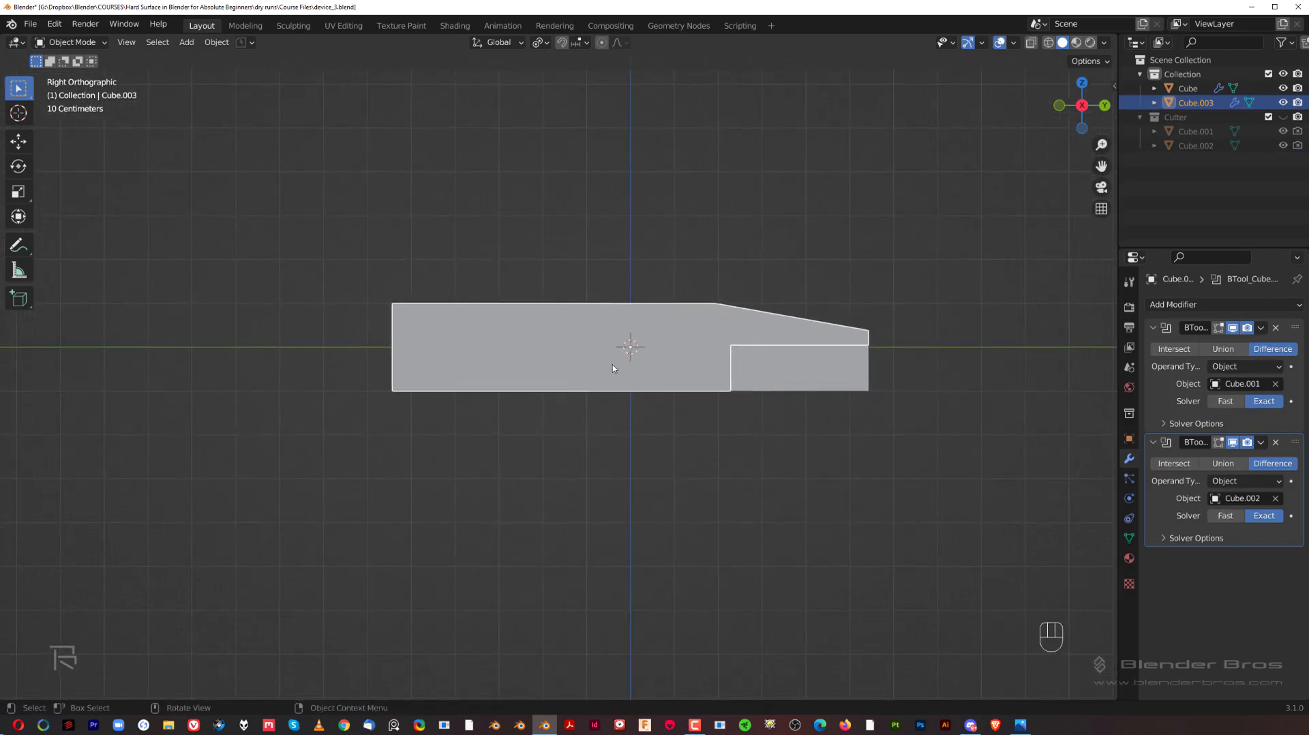
{"action": "key", "text": "shift+d"}
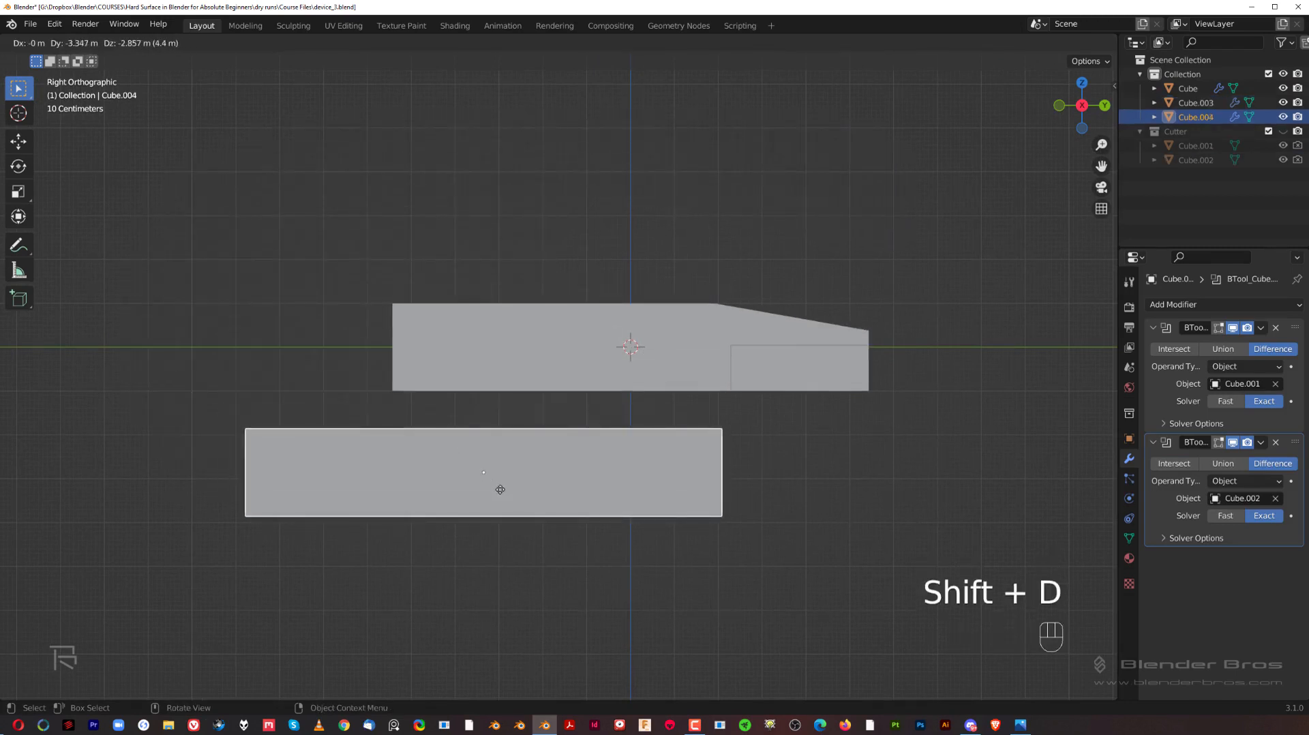
{"action": "left_click", "coordinate": [502, 493]}
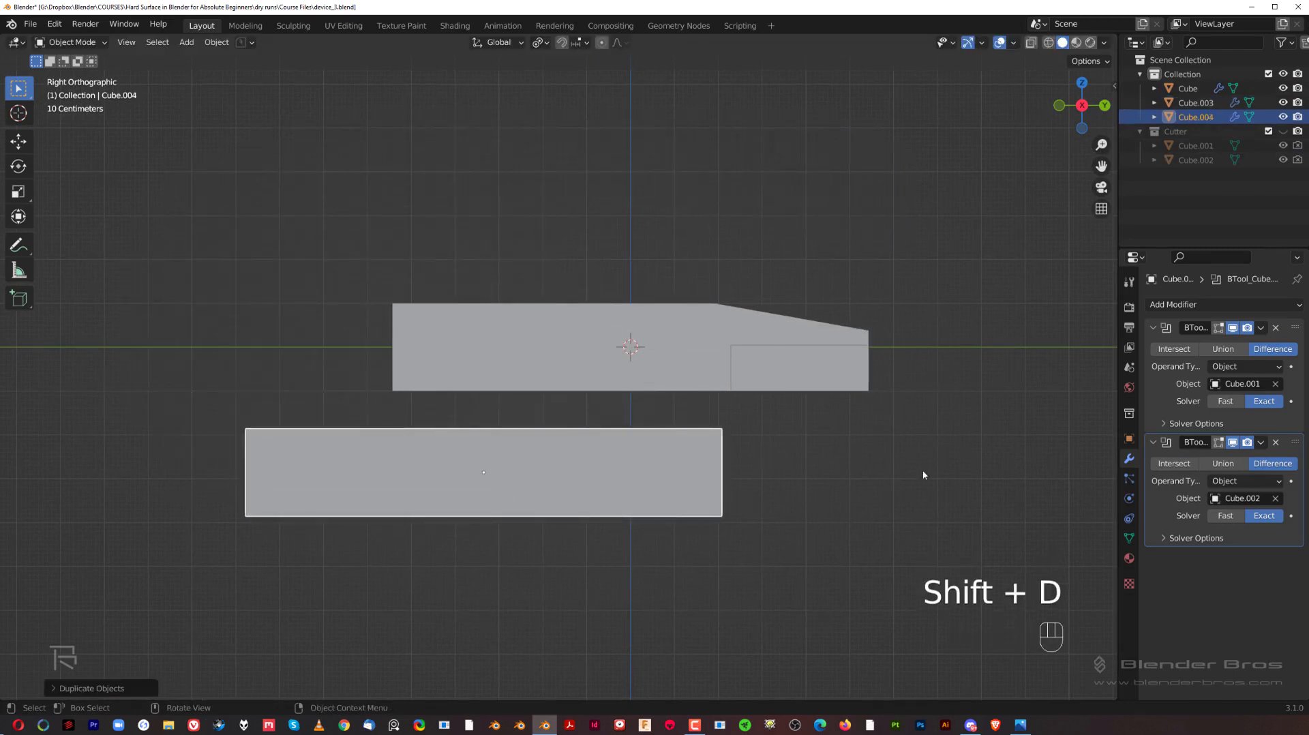
{"action": "left_click", "coordinate": [1276, 328]}
{"action": "left_click", "coordinate": [1275, 328]}
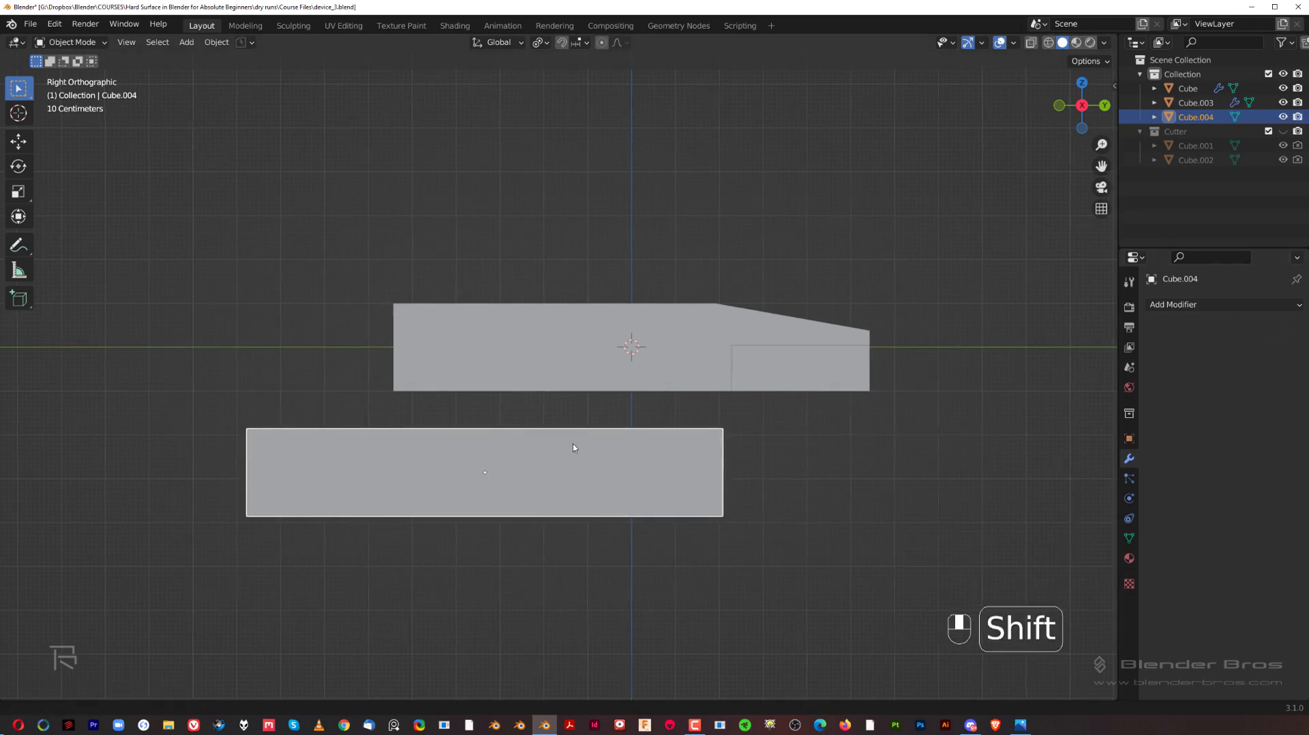
Move the duplicate box over the lower part of the body's blunt end and offset it about 1.06 m along global X.
{"action": "scroll", "coordinate": [572, 443], "scroll_direction": "up", "scroll_amount": 1}
{"action": "key", "text": "g"}
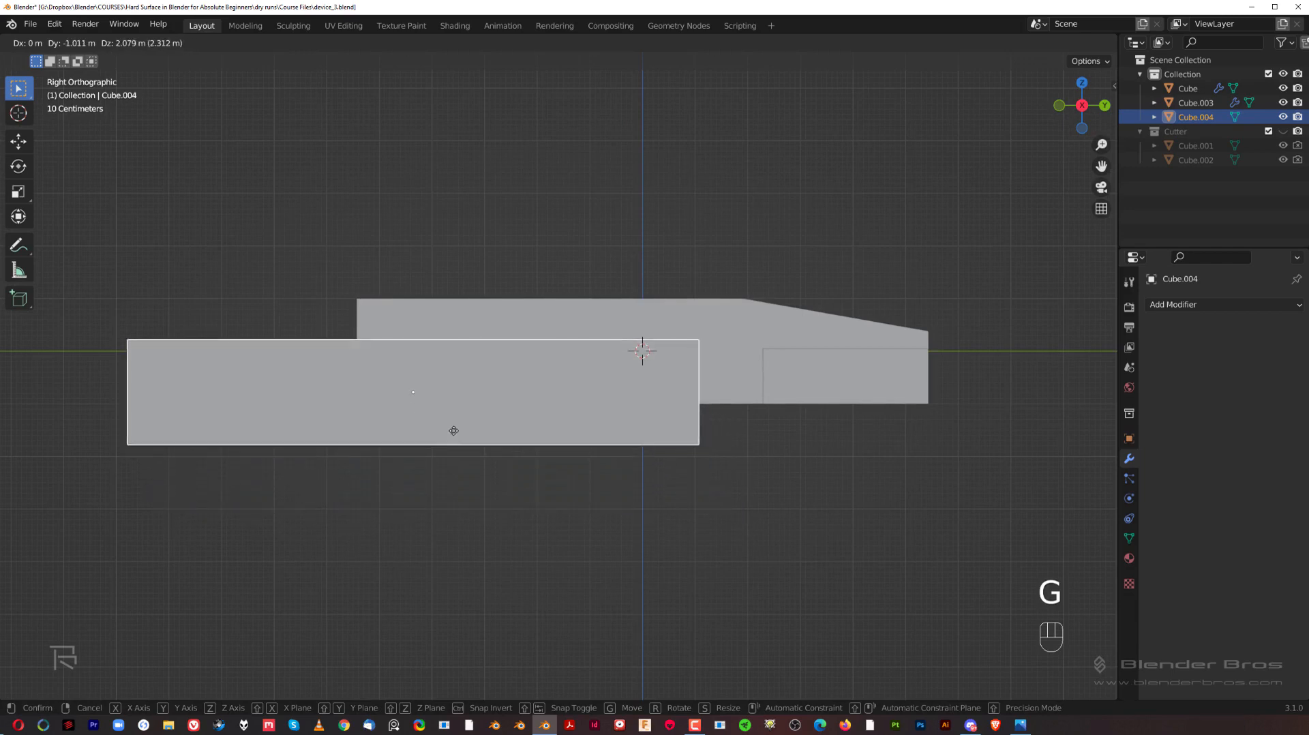
{"action": "left_click", "coordinate": [459, 430]}
{"action": "middle_click_drag", "start_coordinate": [437, 362], "coordinate": [694, 381]}
{"action": "key", "text": "g"}
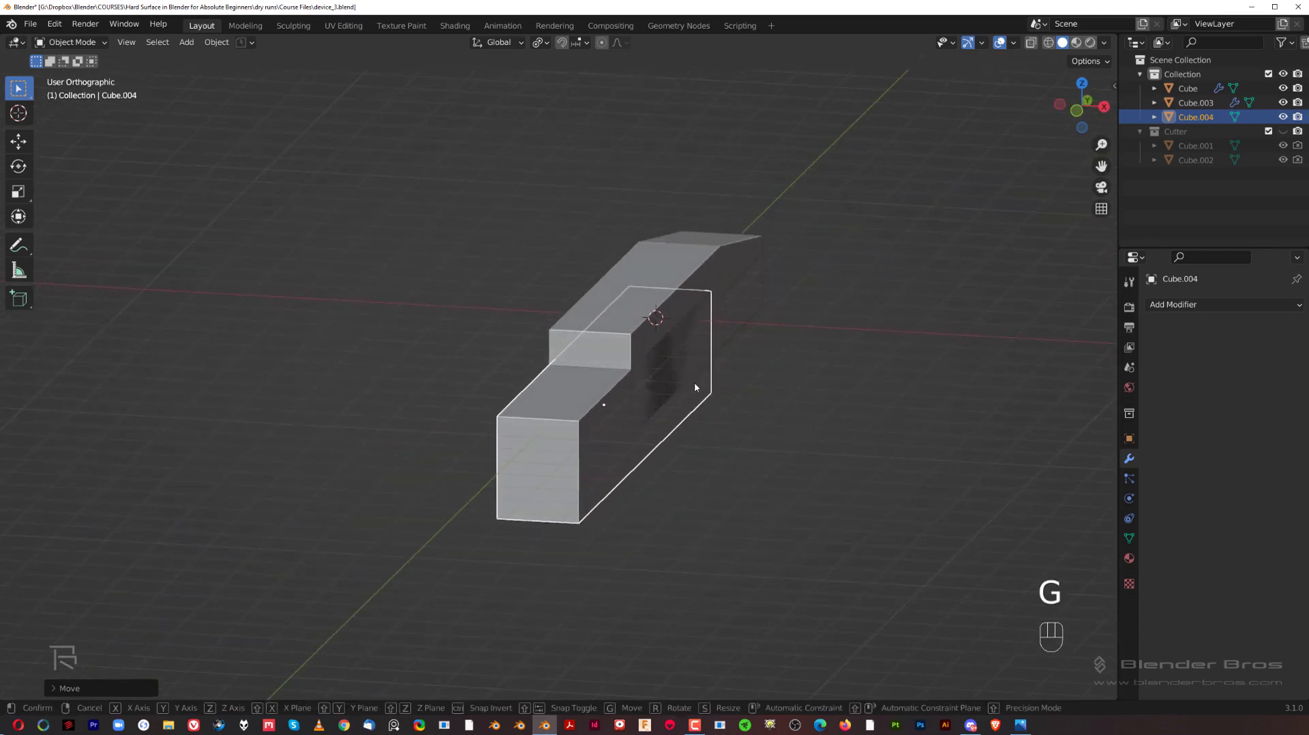
{"action": "key", "text": "x"}
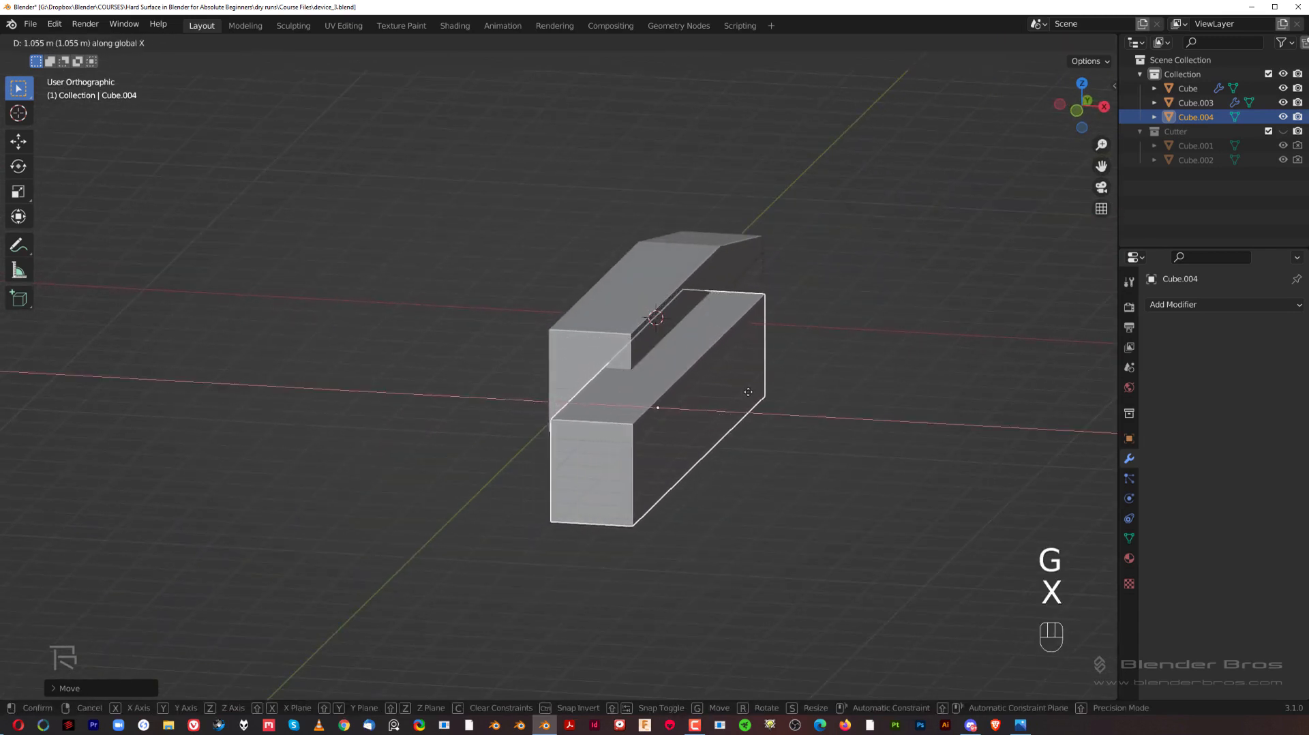
{"action": "left_click", "coordinate": [751, 392]}
Enter edge editing on the duplicate box and move its upper end edge back along global Y to slant the end face.
{"action": "middle_click_drag", "start_coordinate": [751, 392], "coordinate": [675, 361]}
{"action": "scroll", "coordinate": [675, 361], "scroll_direction": "up", "scroll_amount": 2}
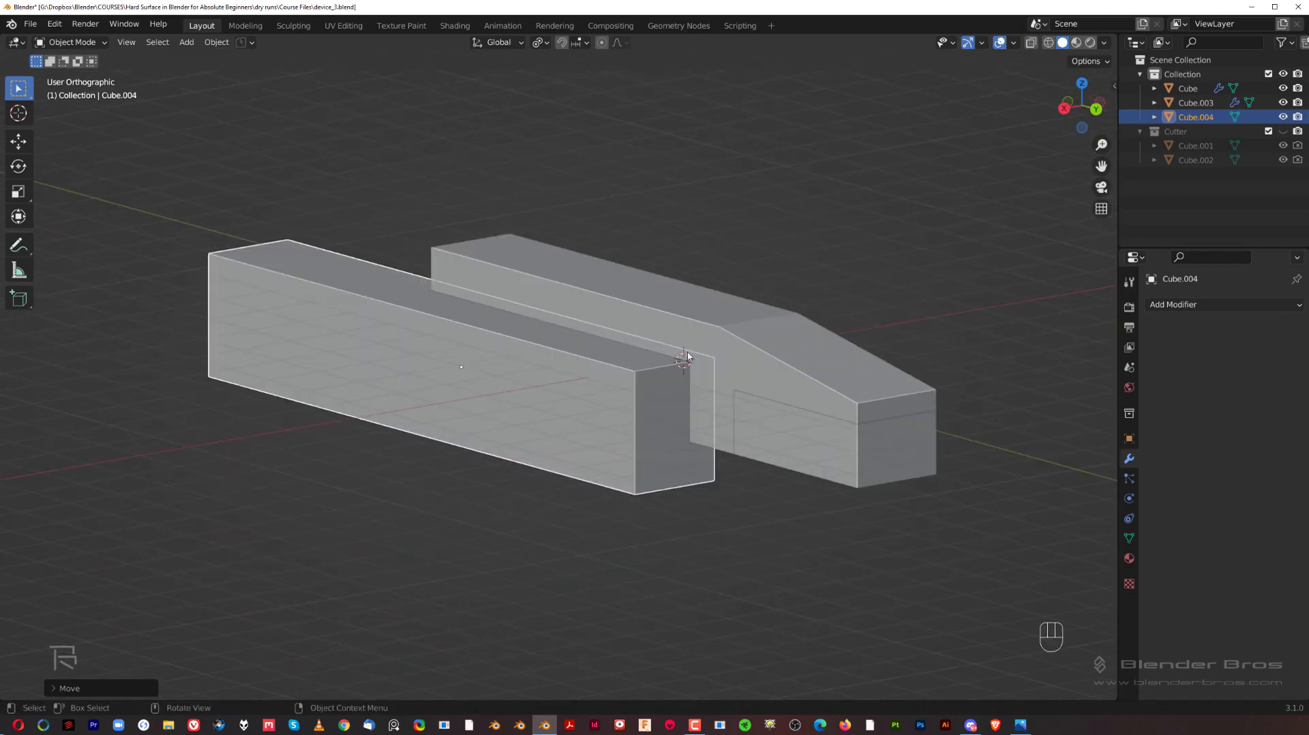
{"action": "key", "text": "Tab"}
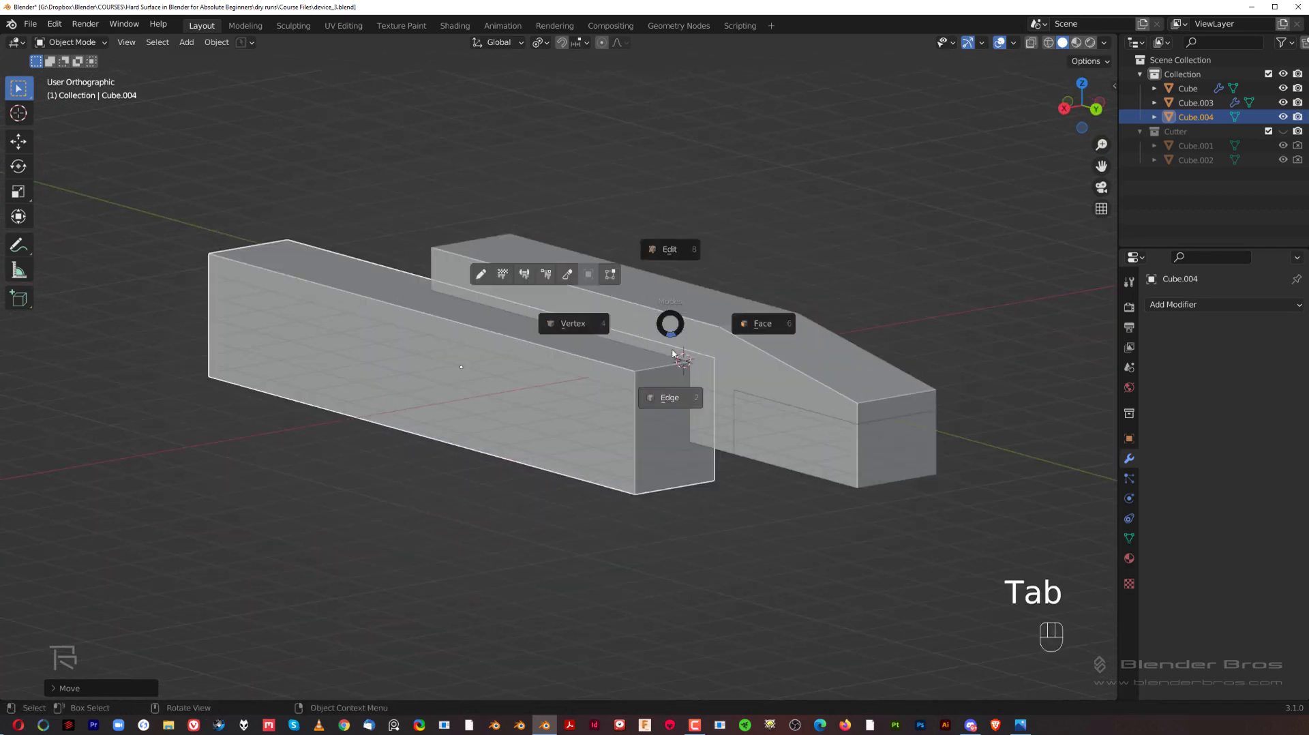
{"action": "left_click", "coordinate": [672, 408]}
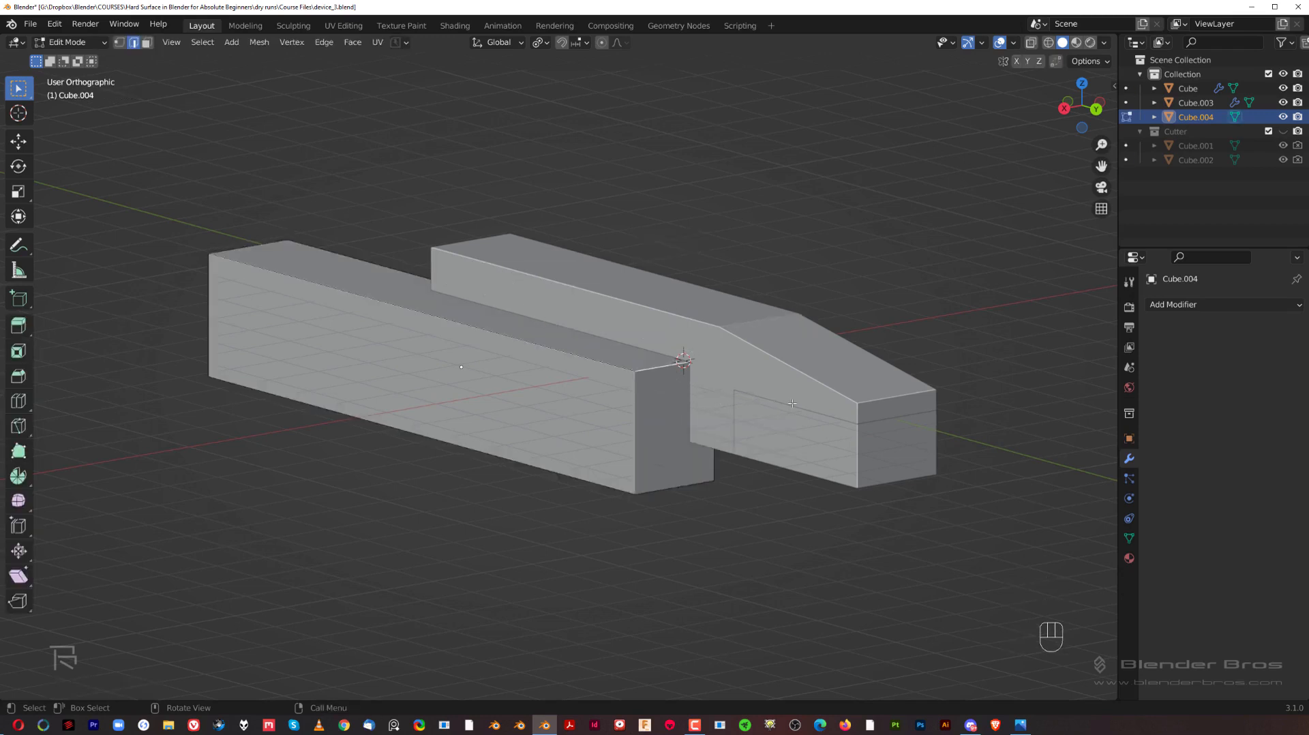
{"action": "key", "text": "g"}
{"action": "key", "text": "y"}
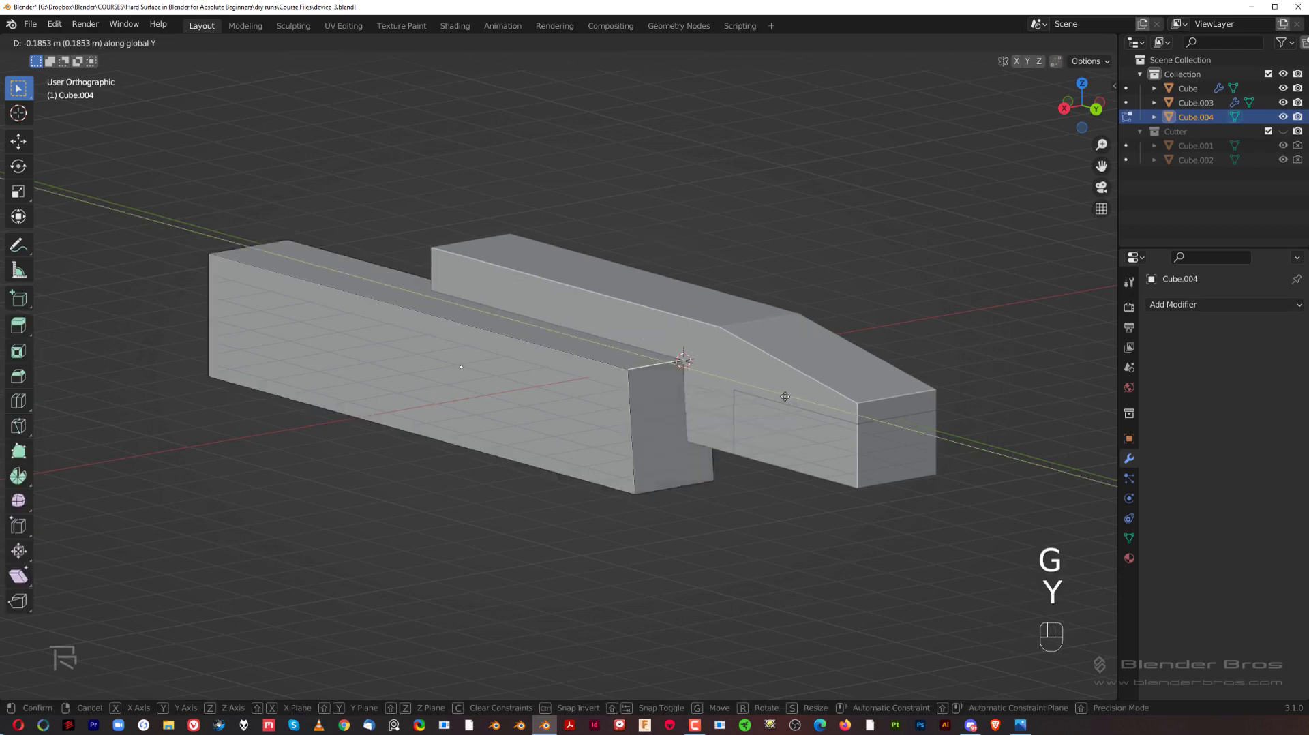
{"action": "left_click", "coordinate": [753, 390]}
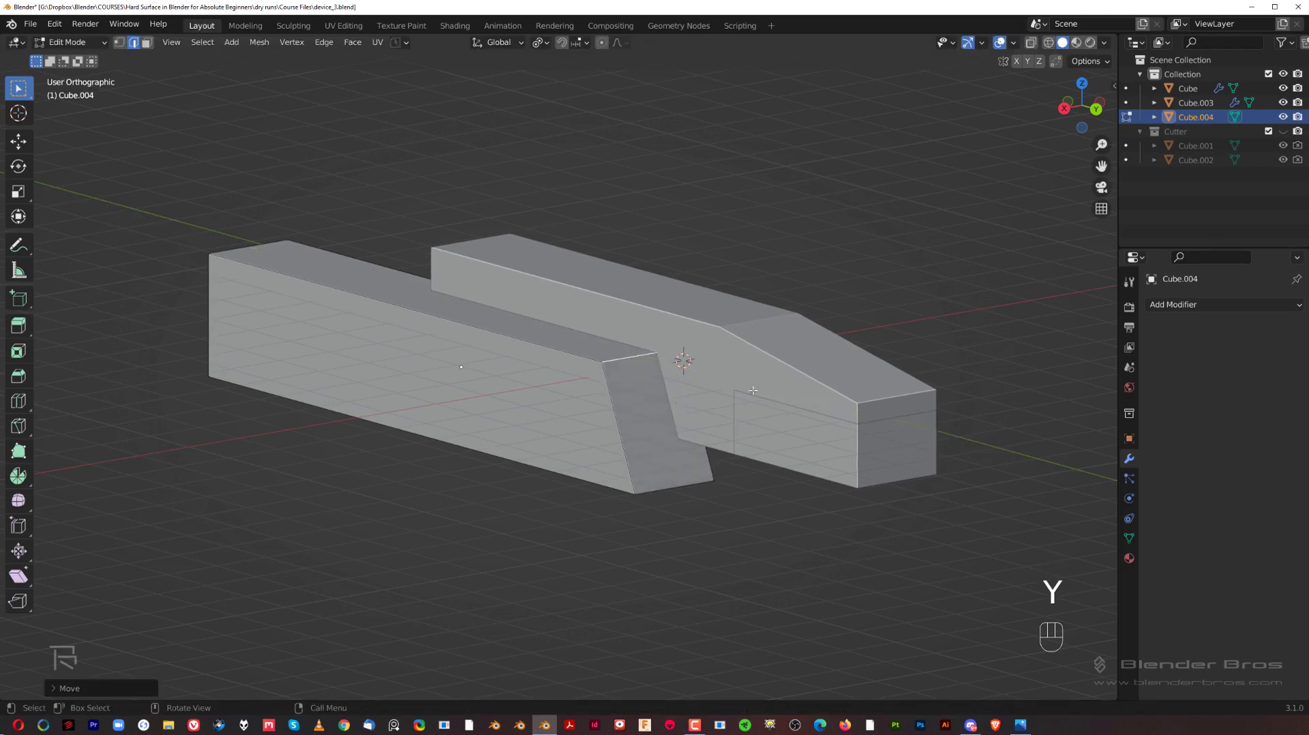
Switch the view to perspective and bevel the upper edge of the duplicate's slanted end with 6 segments.
{"action": "middle_click_drag", "start_coordinate": [631, 421], "coordinate": [786, 406]}
{"action": "key", "text": "grave"}
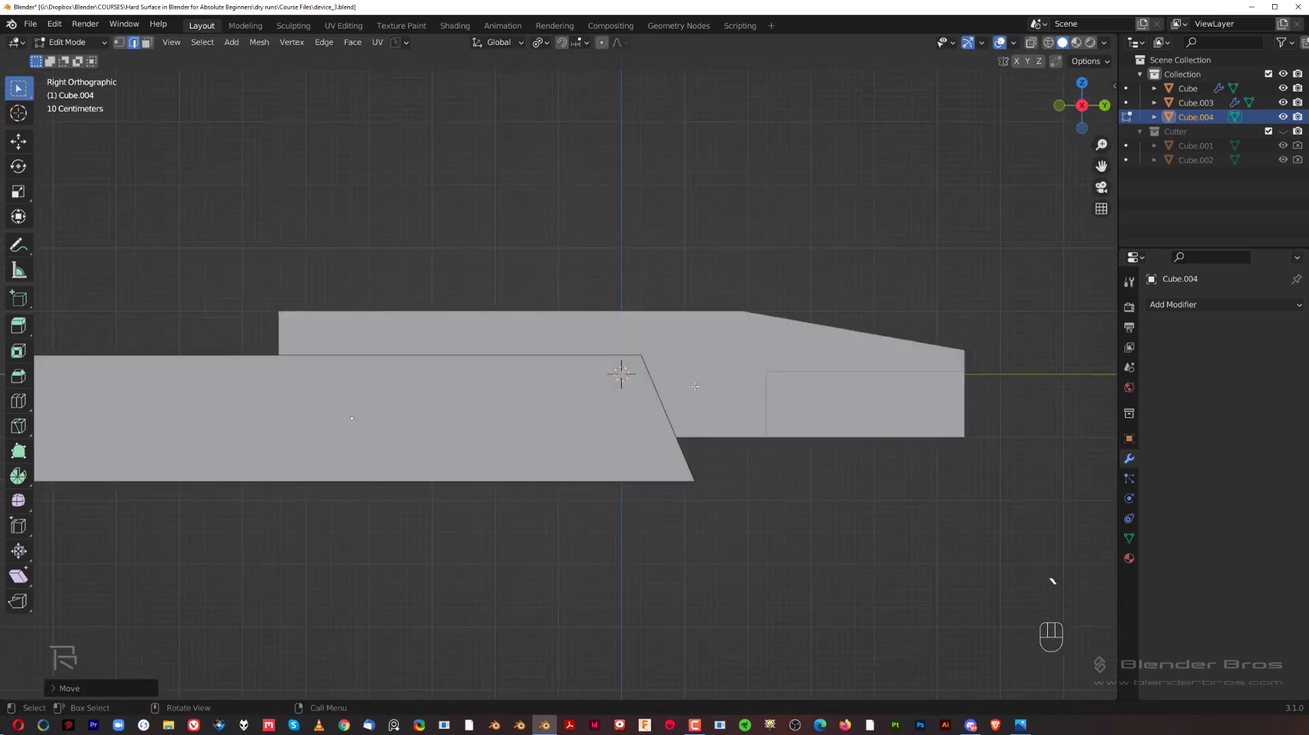
{"action": "middle_click_drag", "start_coordinate": [695, 386], "coordinate": [635, 334], "text": "shift"}
{"action": "scroll", "coordinate": [607, 293], "scroll_direction": "up", "scroll_amount": 2}
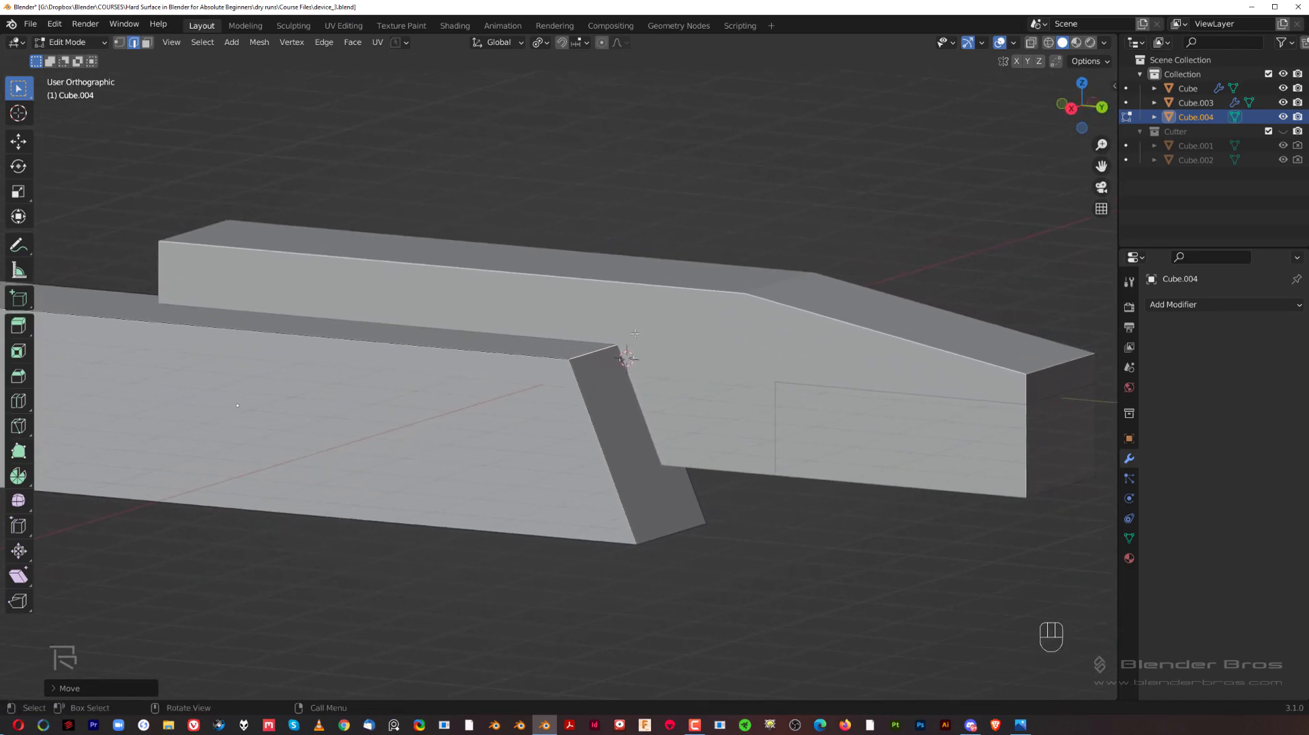
{"action": "key", "text": "KP_5"}
{"action": "middle_click_drag", "start_coordinate": [660, 276], "coordinate": [672, 288], "text": "shift"}
{"action": "key", "text": "ctrl+b"}
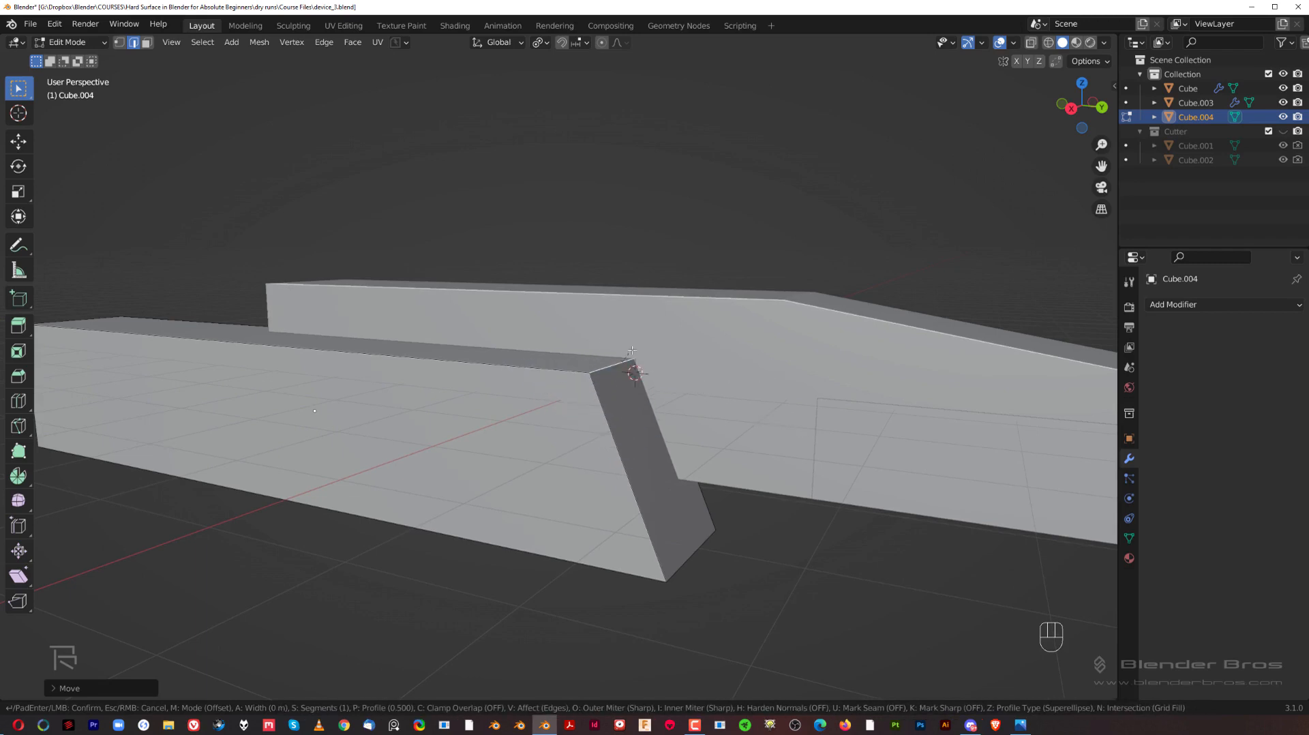
{"action": "right_click", "coordinate": [719, 377]}
{"action": "key", "text": "ctrl+b"}
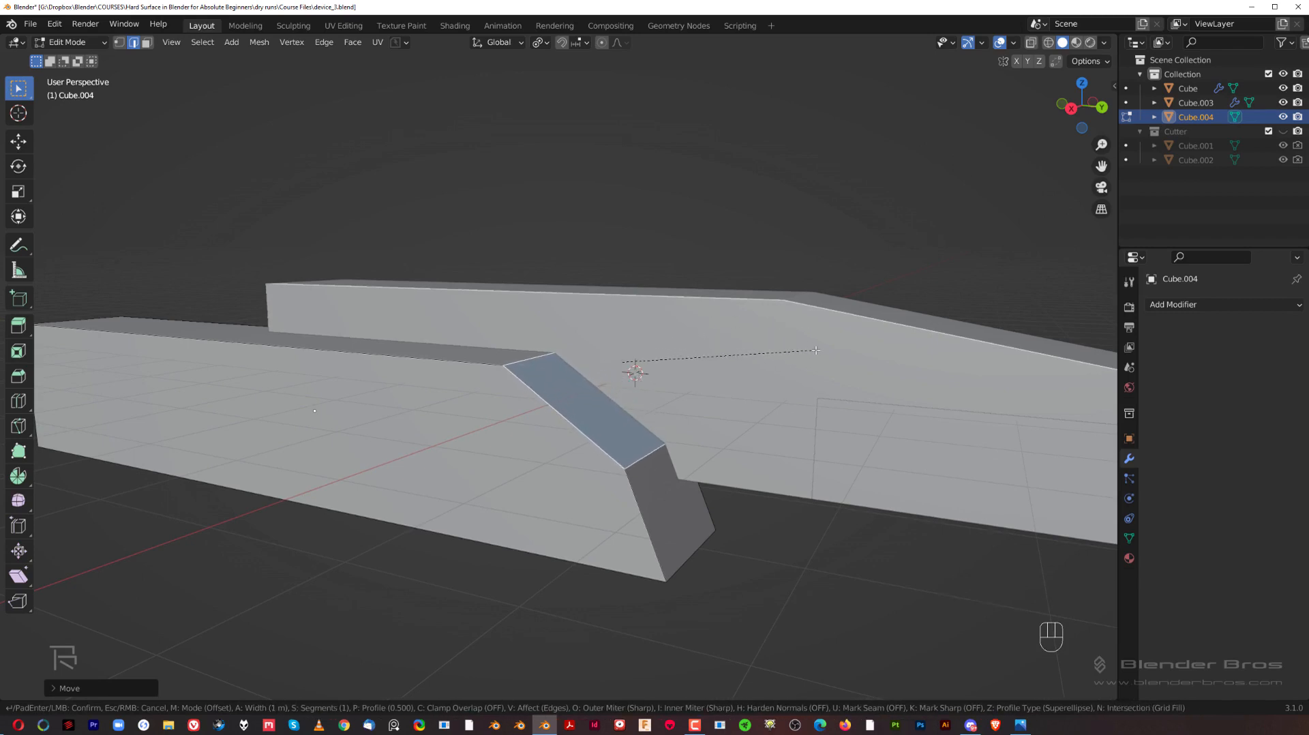
{"action": "scroll", "coordinate": [814, 350], "scroll_direction": "up", "scroll_amount": 1}
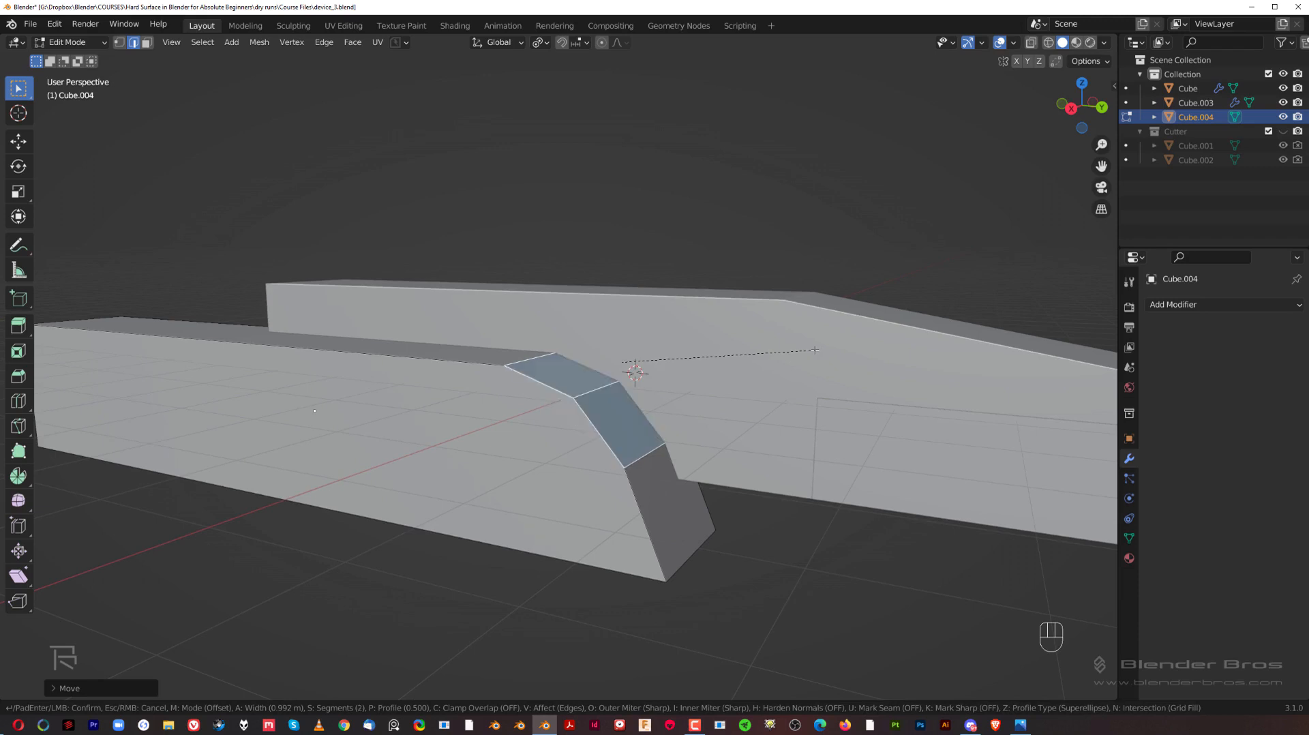
{"action": "scroll", "coordinate": [815, 350], "scroll_direction": "up", "scroll_amount": 1}
{"action": "scroll", "coordinate": [813, 349], "scroll_direction": "up", "scroll_amount": 3}
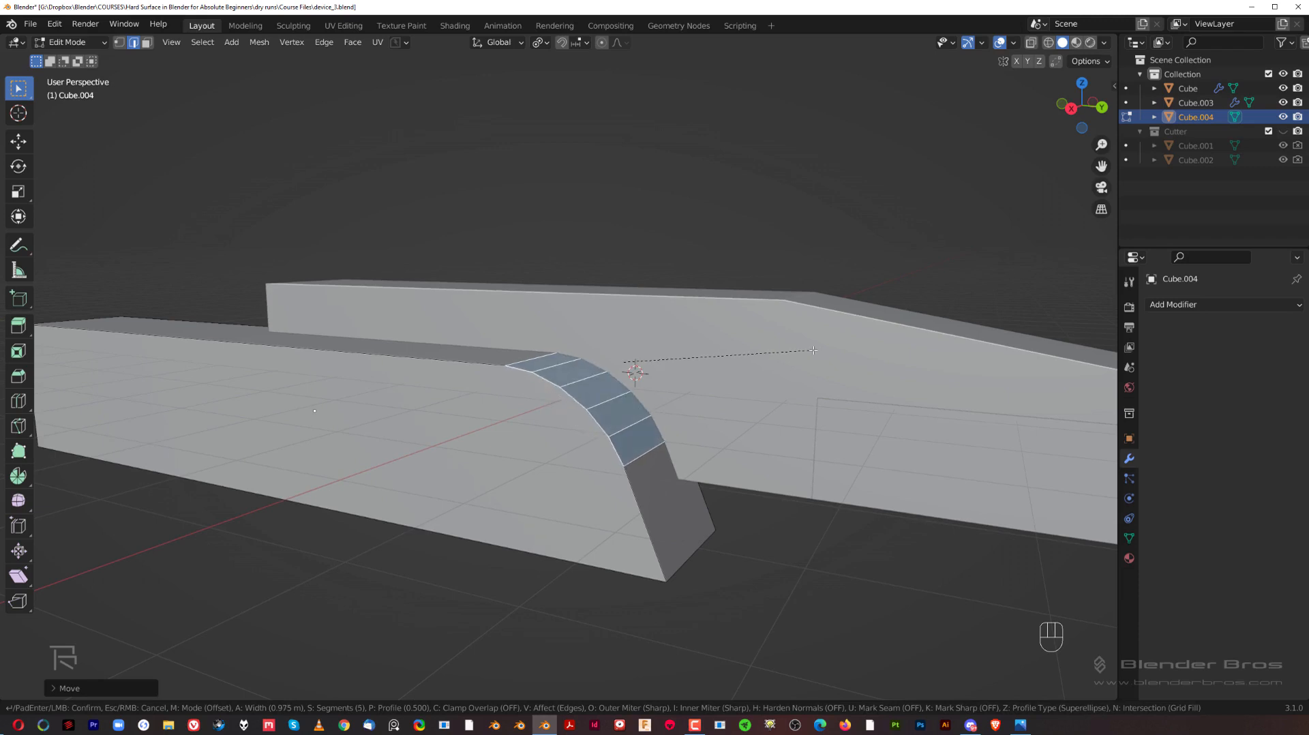
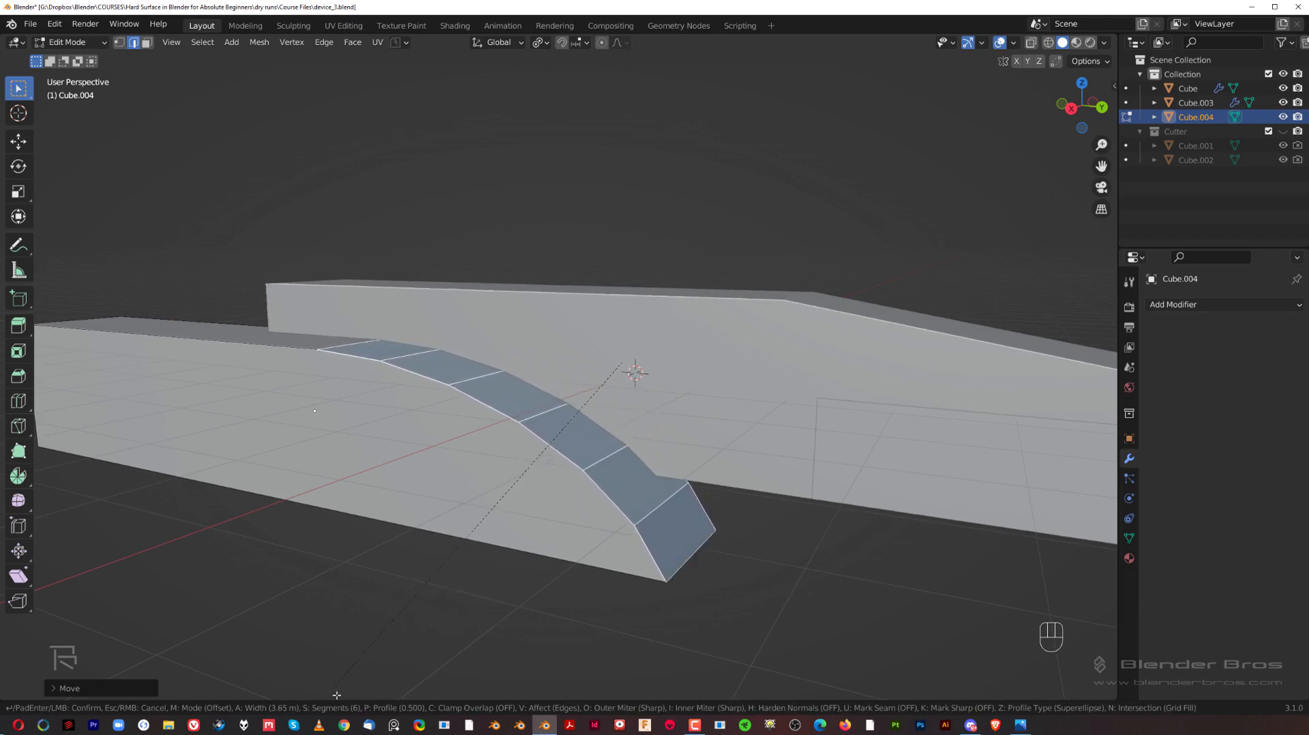
{"action": "left_click", "coordinate": [756, 431]}
Finish the bevel on the upper edge of the duplicate's slanted end and inspect the rounded corner up close.
{"action": "scroll", "coordinate": [670, 439], "scroll_direction": "up", "scroll_amount": 2}
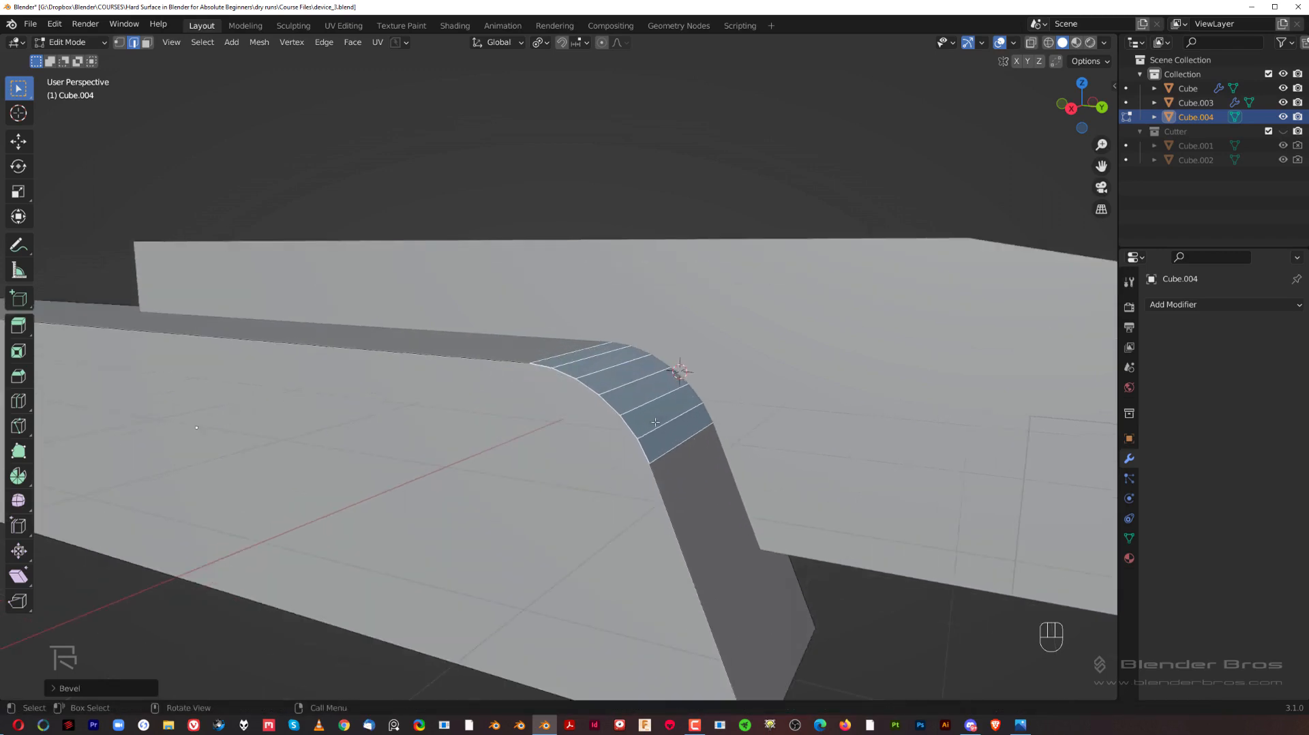
{"action": "middle_click_drag", "start_coordinate": [671, 440], "coordinate": [687, 377]}
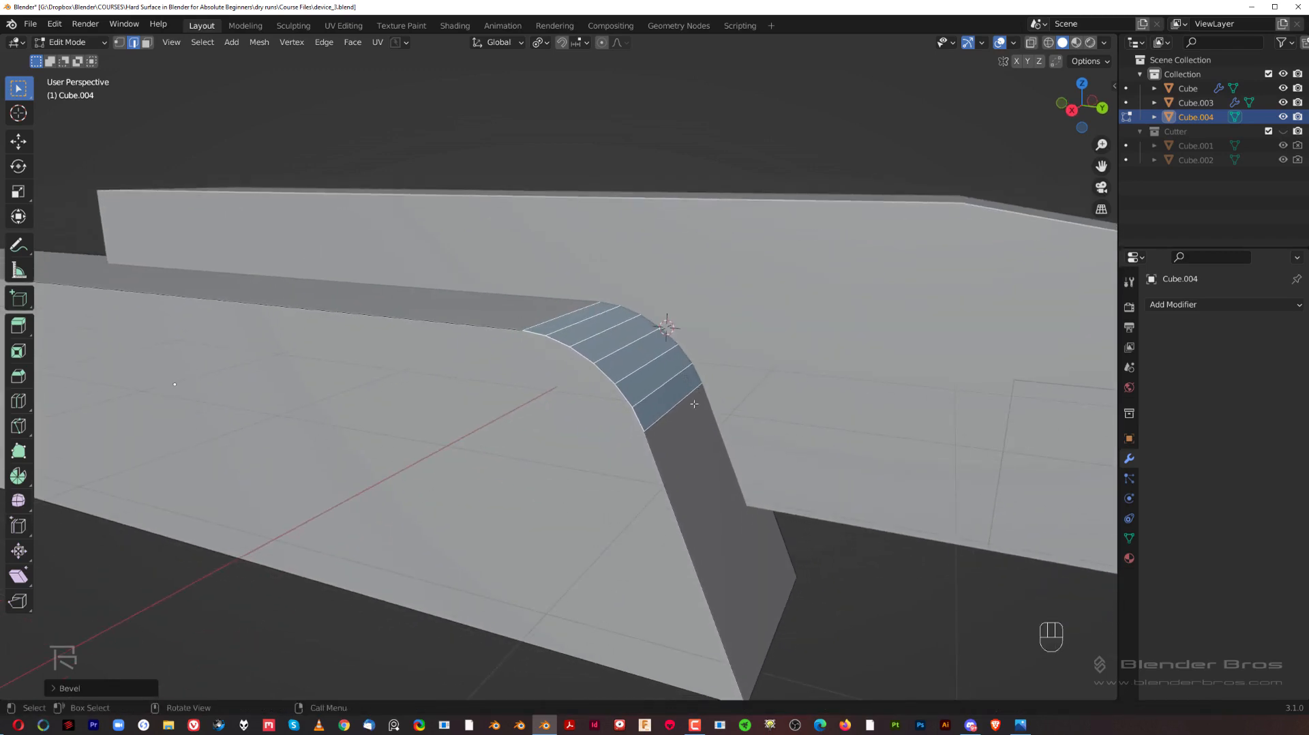
{"action": "middle_click_drag", "start_coordinate": [523, 325], "coordinate": [476, 324]}
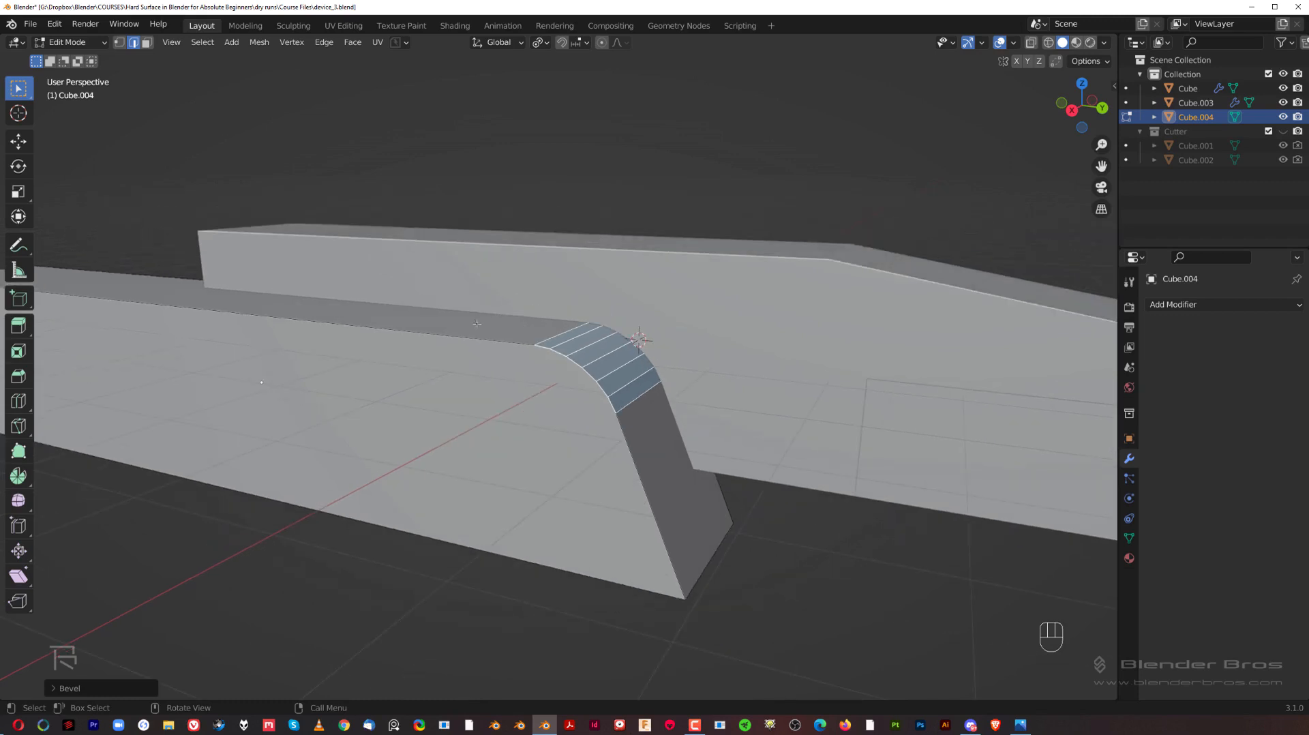
{"action": "scroll", "coordinate": [704, 411], "scroll_direction": "up", "scroll_amount": 2}
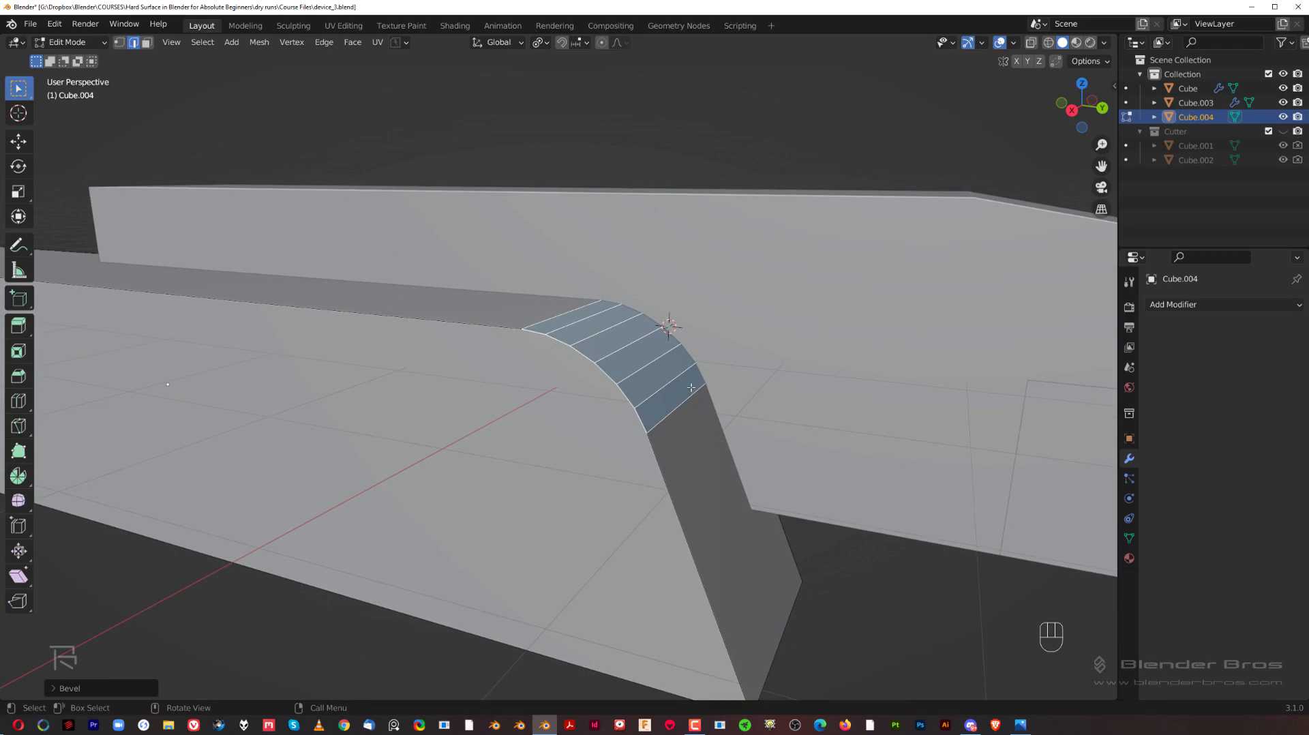
{"action": "scroll", "coordinate": [691, 387], "scroll_direction": "down", "scroll_amount": 3}
{"action": "scroll", "coordinate": [614, 402], "scroll_direction": "up", "scroll_amount": 2}
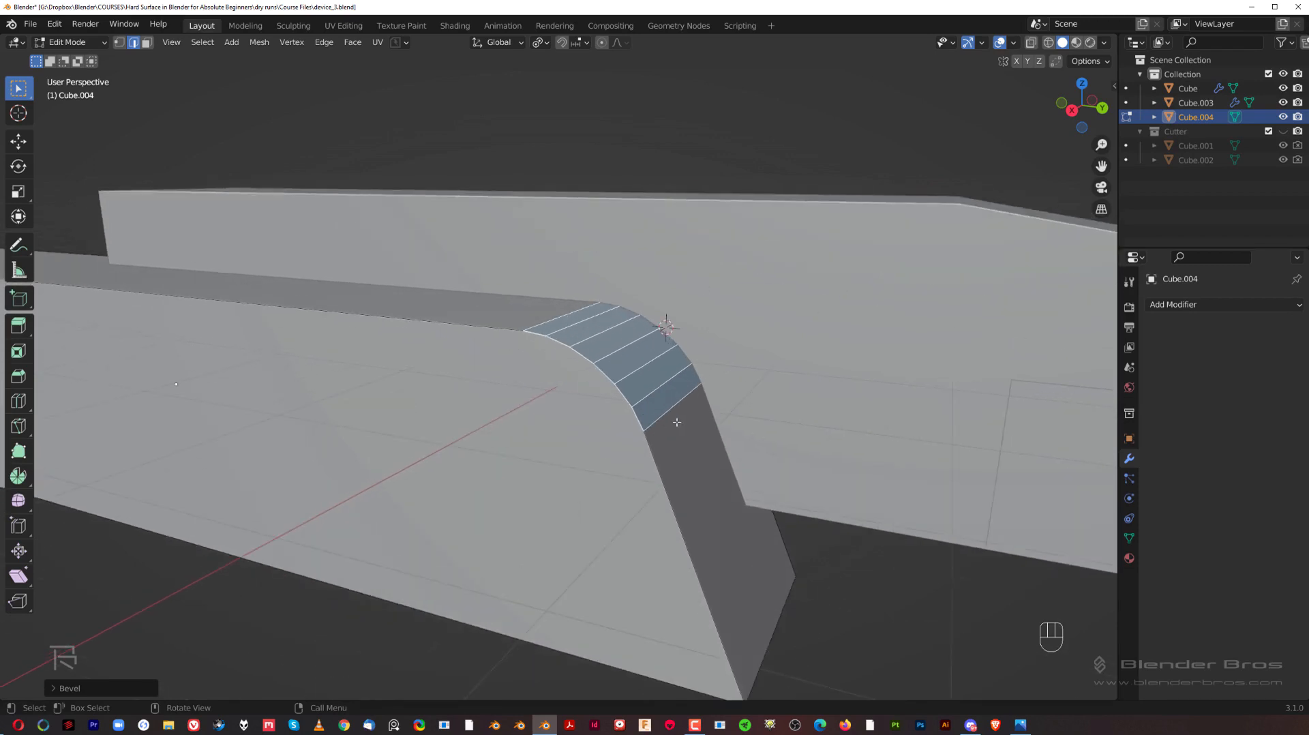
Try dissolving three alternate edges across the rounded corner, and undo the dissolve.
{"action": "left_click", "coordinate": [663, 387]}
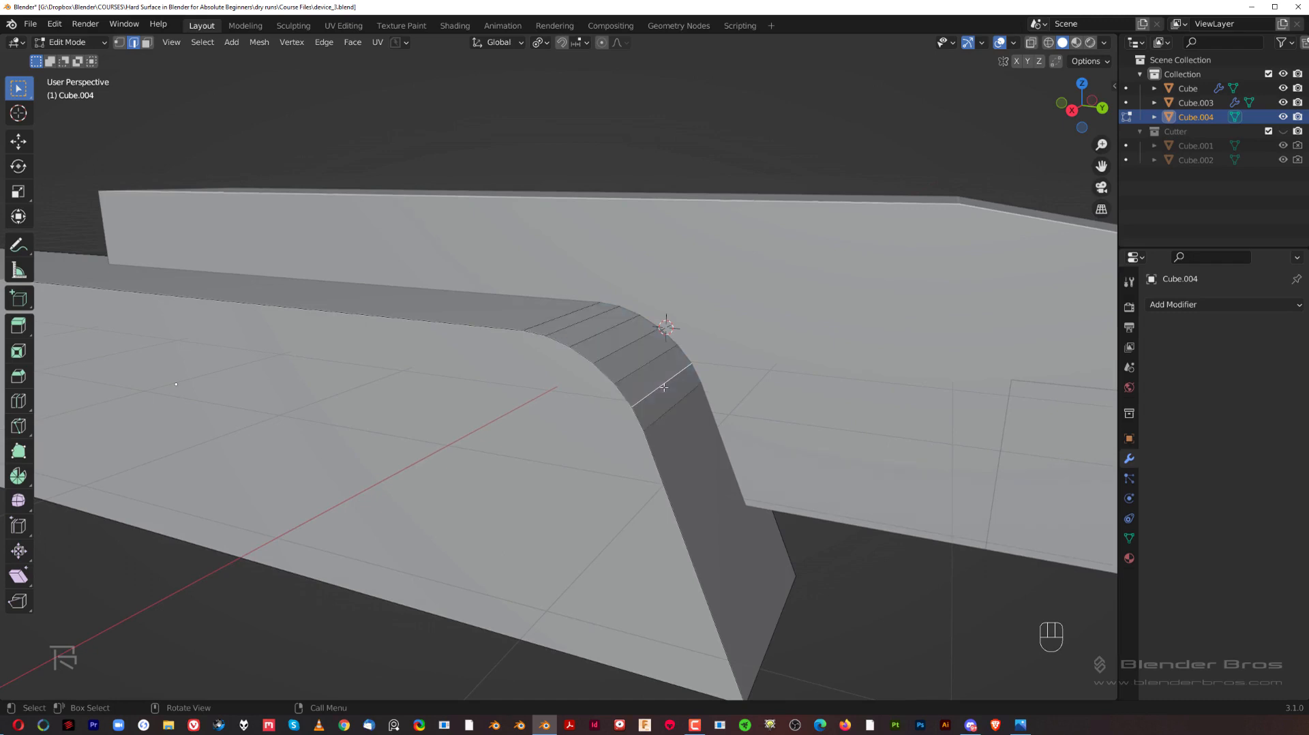
{"action": "left_click", "coordinate": [626, 345], "text": "shift"}
{"action": "left_click", "coordinate": [594, 321], "text": "shift"}
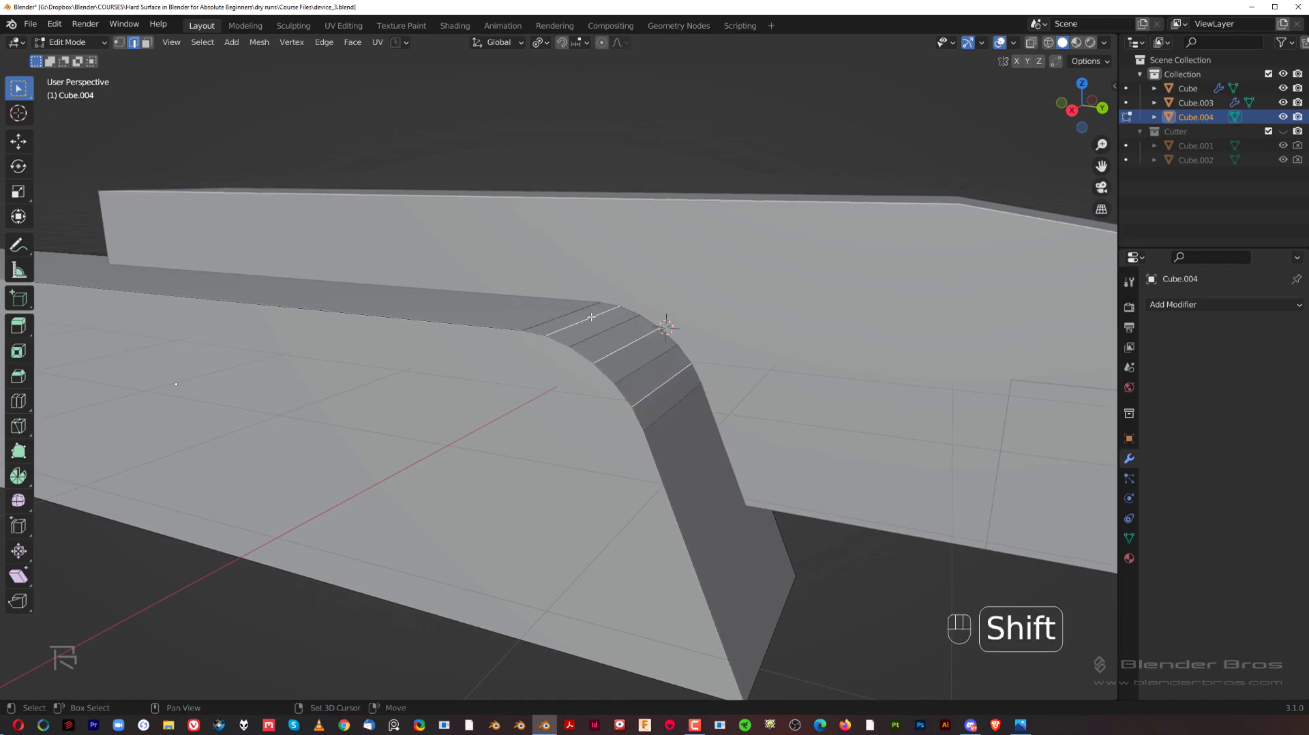
{"action": "key", "text": "x"}
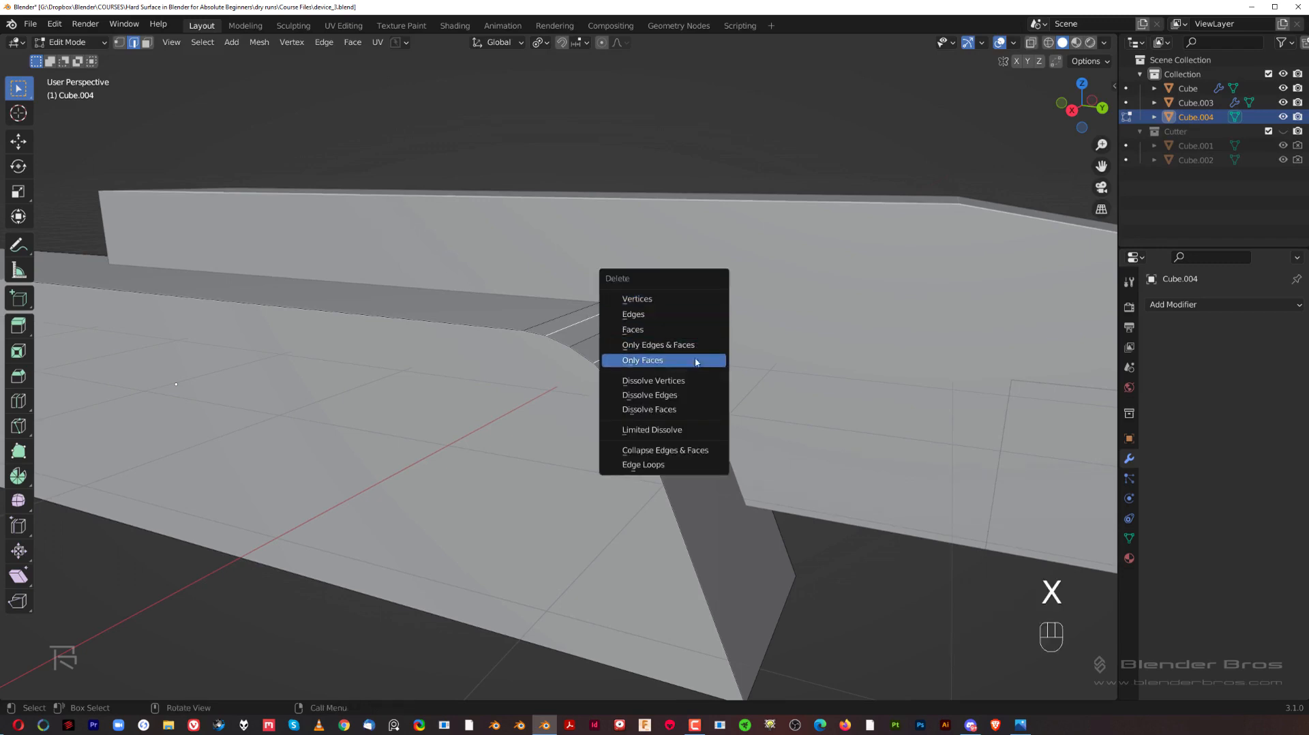
{"action": "left_click", "coordinate": [694, 402]}
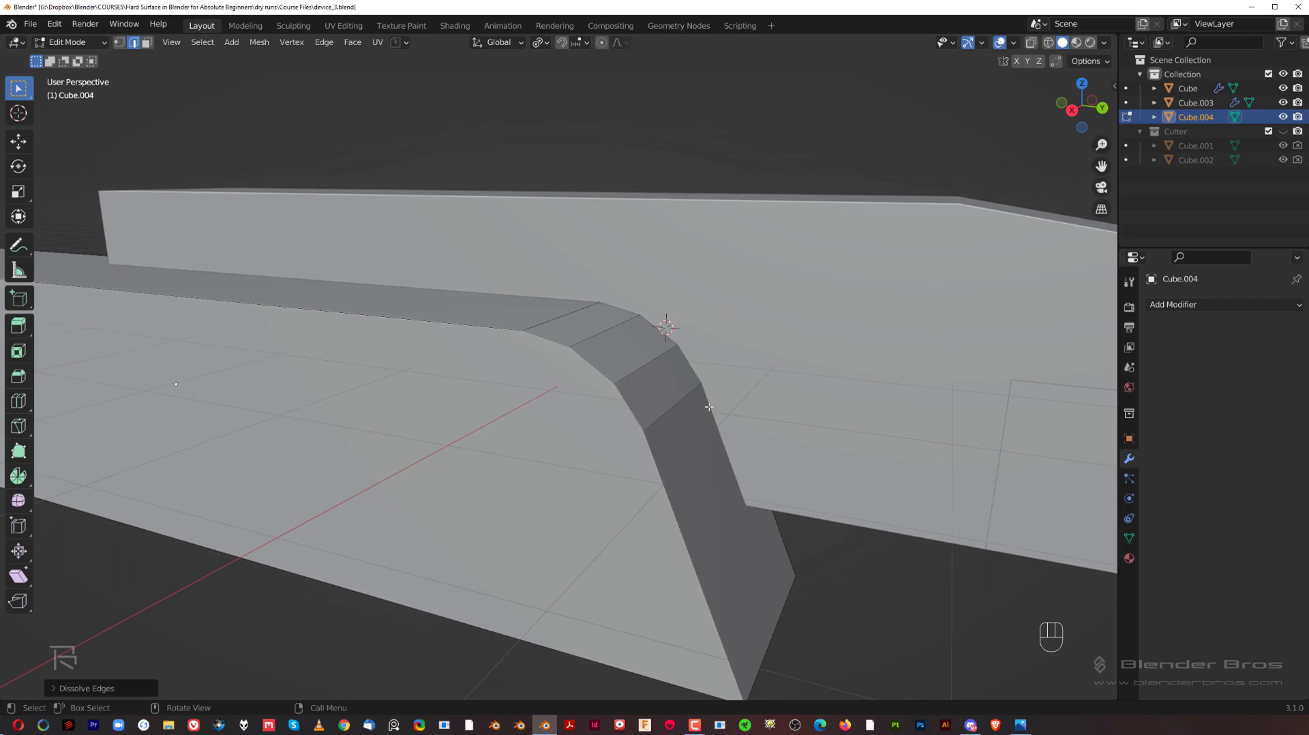
{"action": "key", "text": "ctrl"}
{"action": "key", "text": "ctrl+z"}
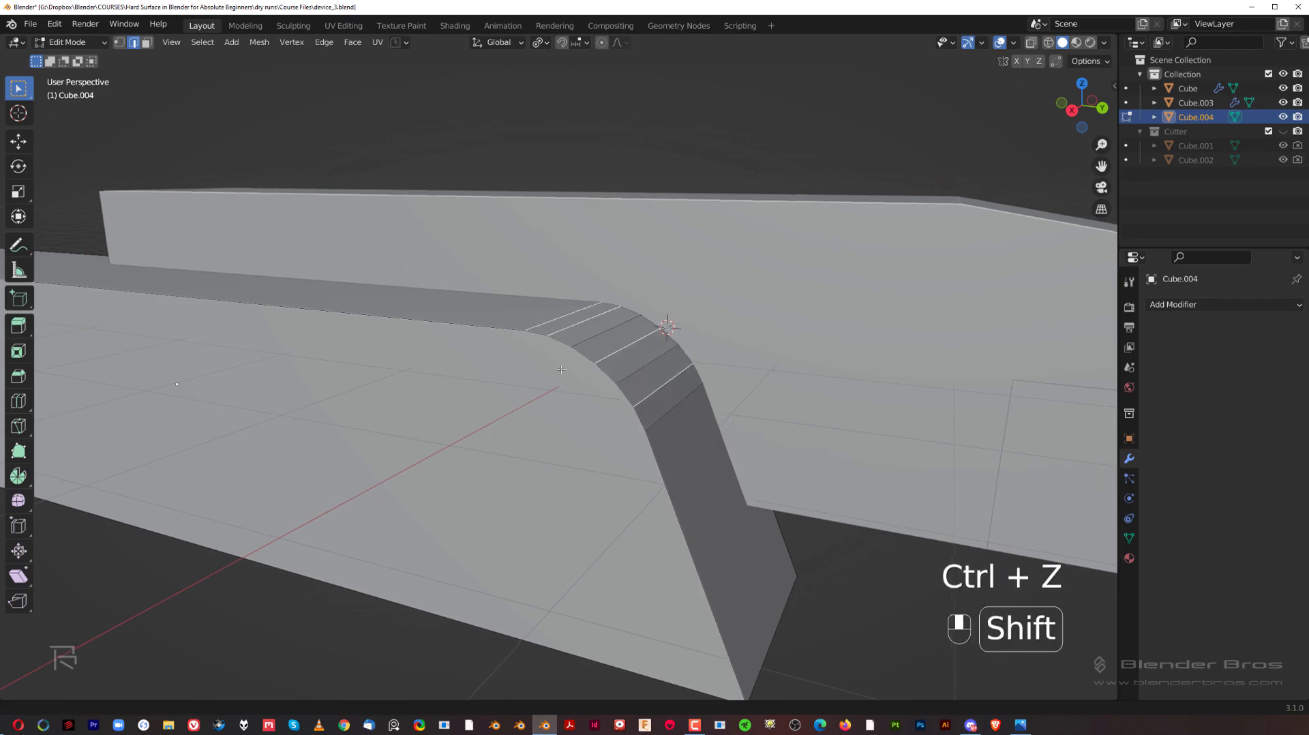
Try to move the three alternate edges of the rounded corner, and cancel the move.
{"action": "middle_click_drag", "start_coordinate": [561, 318], "coordinate": [647, 385], "text": "shift"}
{"action": "key", "text": "g"}
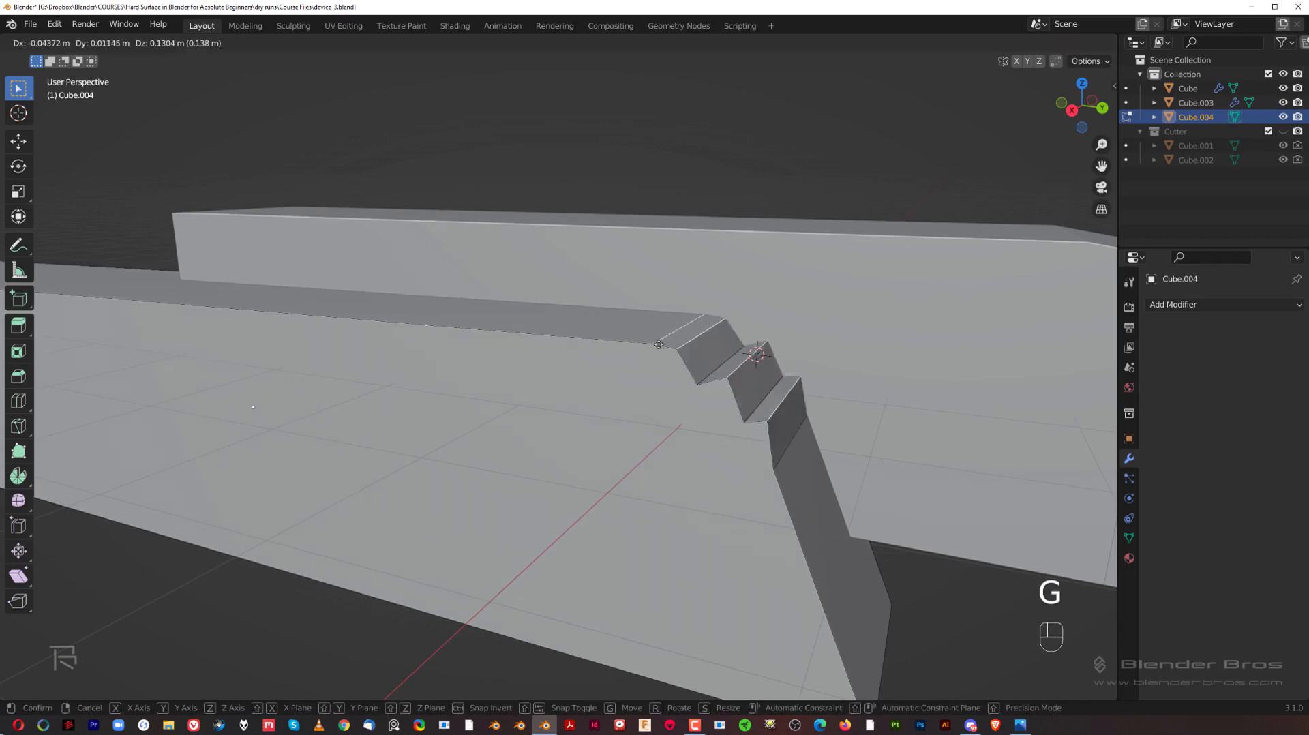
{"action": "right_click", "coordinate": [476, 333]}
Select in turn the flat top face and the slanted end face on either side of the bevel, and return to edge selection.
{"action": "key", "text": "Tab"}
{"action": "left_click", "coordinate": [568, 343]}
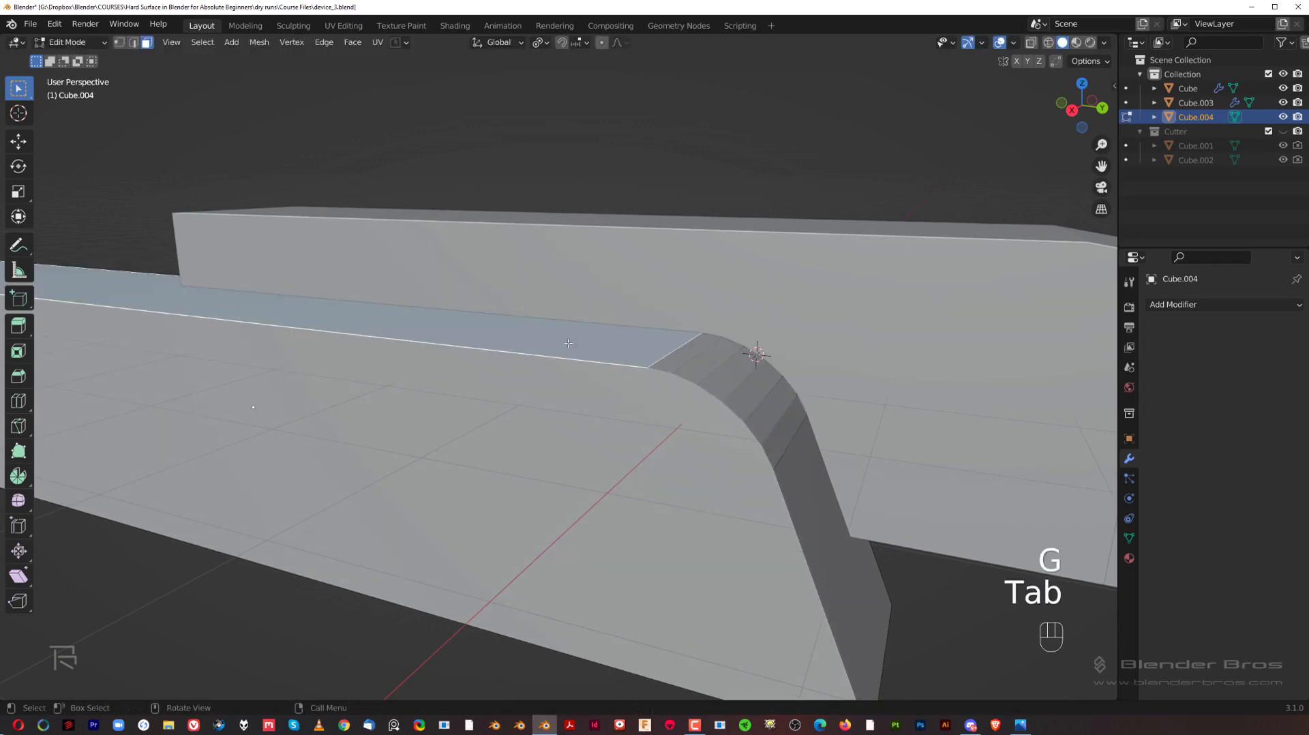
{"action": "middle_click_drag", "start_coordinate": [721, 341], "coordinate": [740, 504]}
{"action": "left_click", "coordinate": [726, 480]}
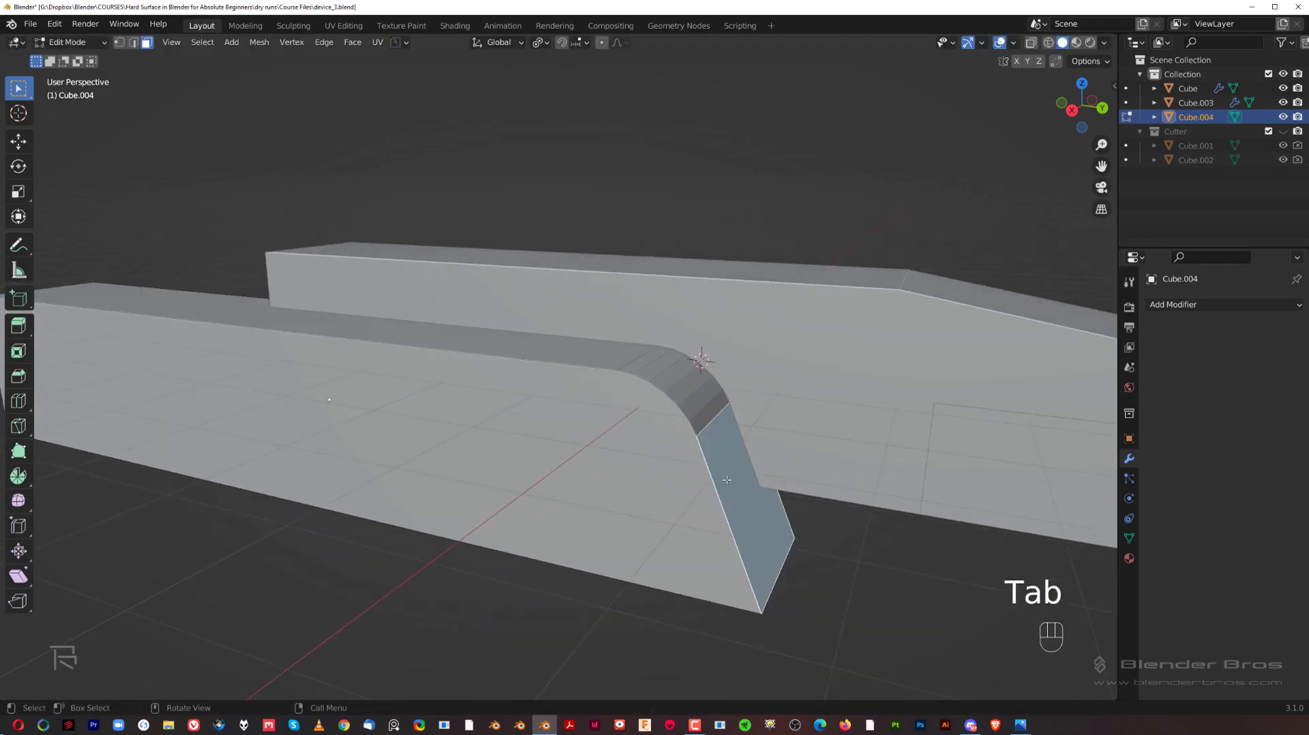
{"action": "left_click", "coordinate": [615, 357]}
{"action": "key", "text": "Tab"}
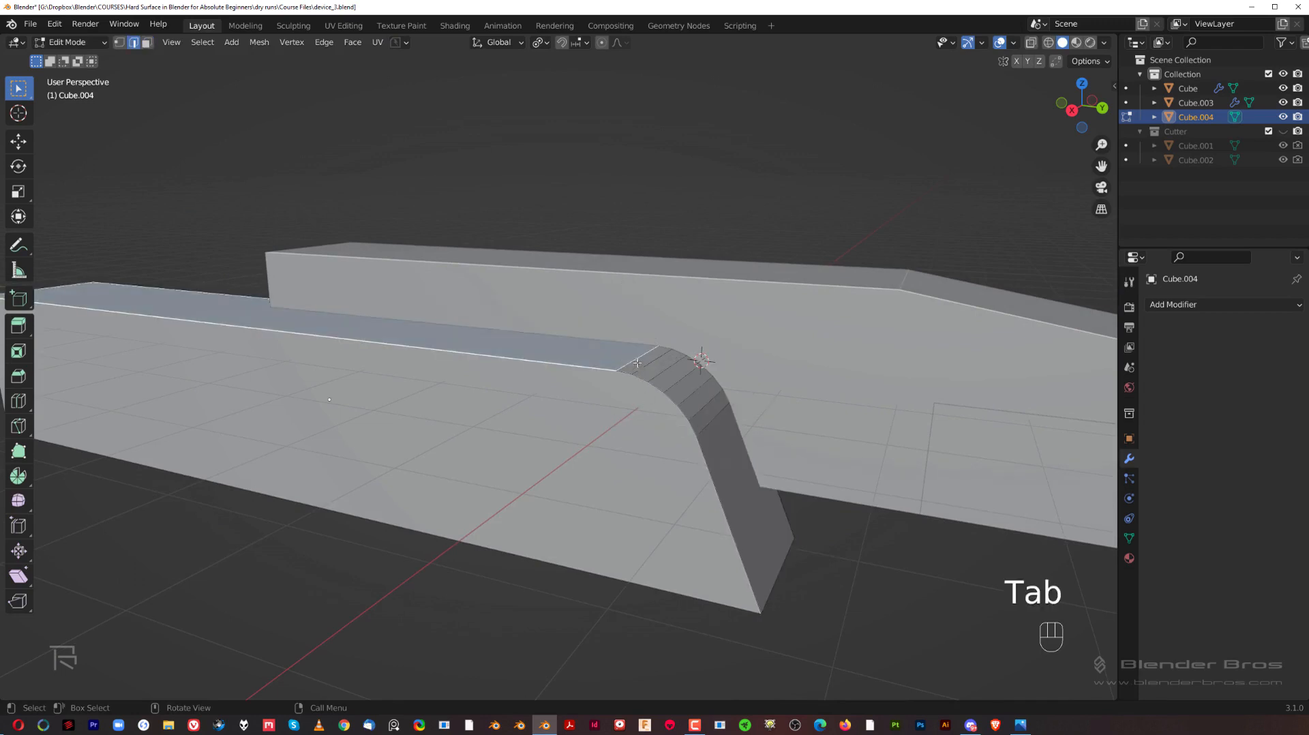
{"action": "left_click", "coordinate": [636, 361]}
Undo back to before the six-segment bevel and bevel the same edge again with 8 segments and a width of about 0.55 m.
{"action": "key", "text": "ctrl+z"}
{"action": "key", "text": "ctrl+z"}
{"action": "key", "text": "ctrl+z"}
{"action": "key", "text": "ctrl+z"}
{"action": "key", "text": "ctrl+z"}
{"action": "key", "text": "ctrl+z"}
{"action": "key", "text": "ctrl+z"}
{"action": "key", "text": "ctrl+z"}
{"action": "key", "text": "ctrl+z"}
{"action": "key", "text": "ctrl+z"}
{"action": "key", "text": "ctrl+z"}
{"action": "key", "text": "ctrl+z"}
{"action": "key", "text": "ctrl+z"}
{"action": "key", "text": "ctrl+z"}
{"action": "key", "text": "ctrl+z"}
{"action": "key", "text": "ctrl+z"}
{"action": "key", "text": "ctrl+z"}
{"action": "key", "text": "ctrl+z"}
{"action": "key", "text": "ctrl+z"}
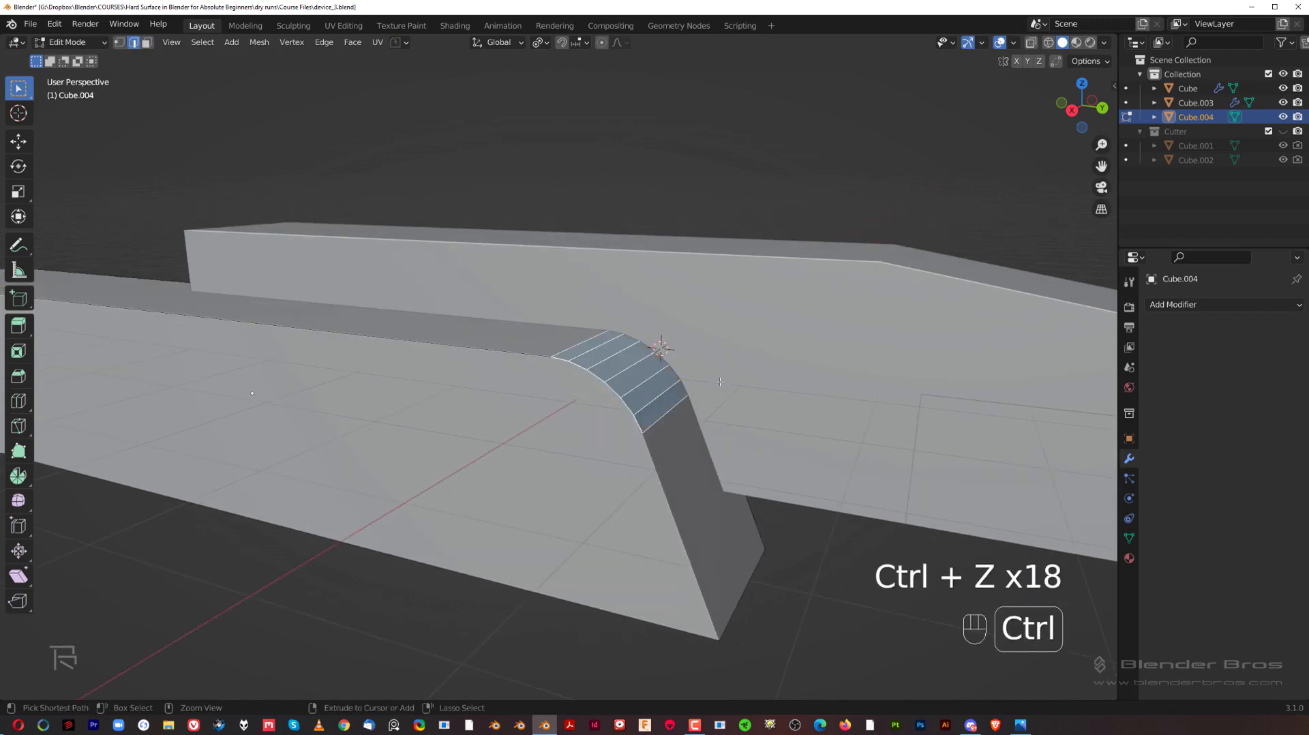
{"action": "key", "text": "ctrl+b"}
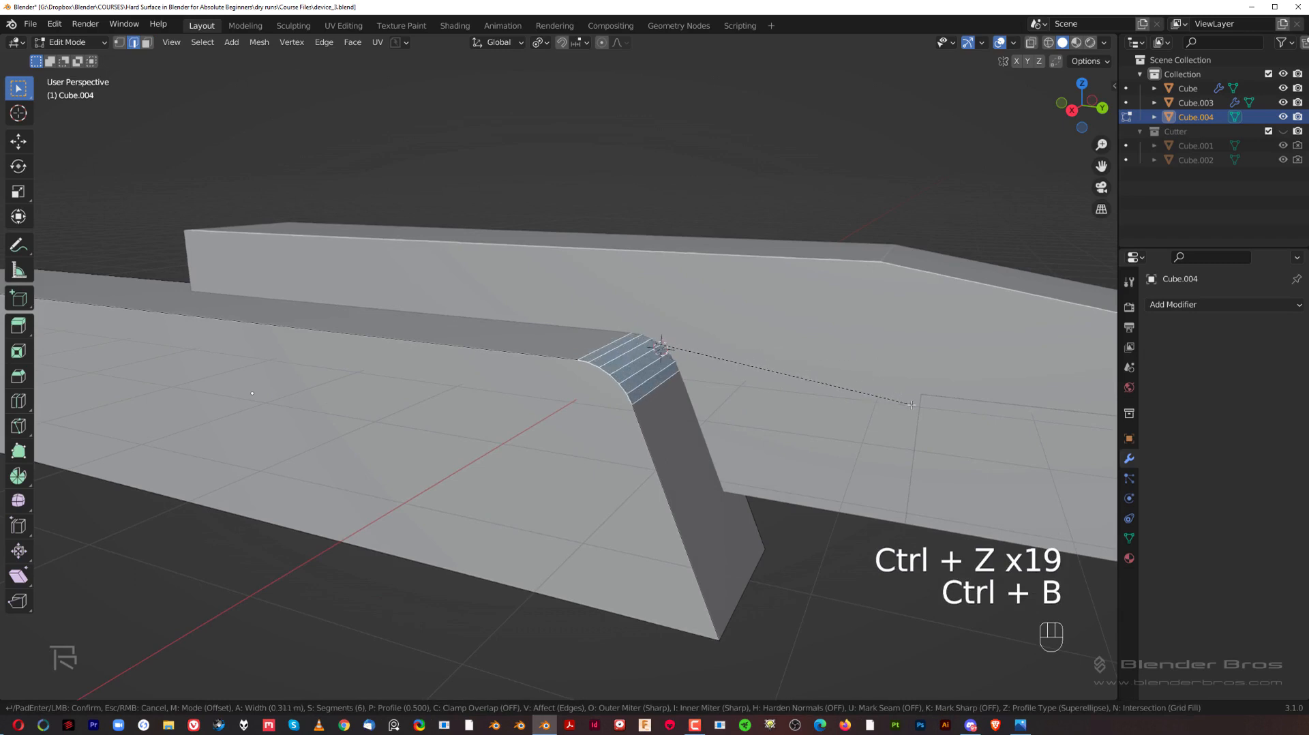
{"action": "scroll", "coordinate": [936, 428], "scroll_direction": "up", "scroll_amount": 2}
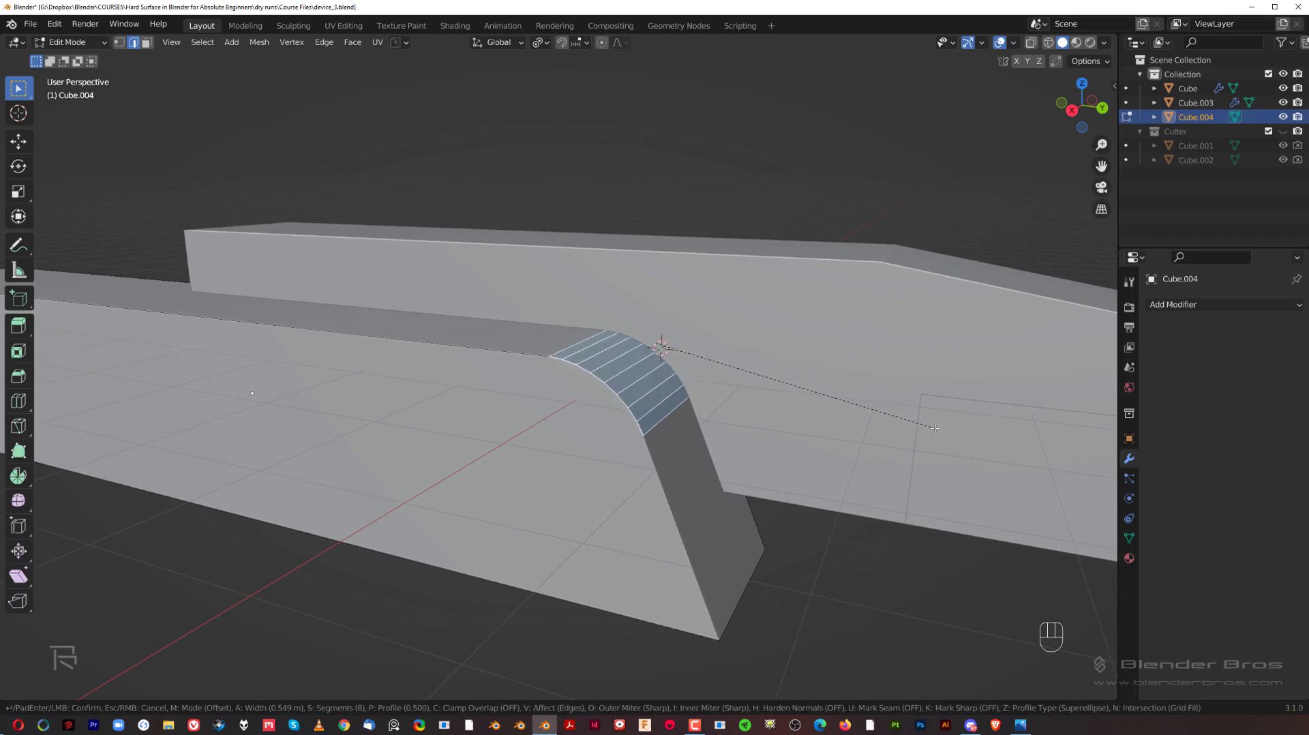
{"action": "left_click", "coordinate": [934, 427]}
Examine the rounded duplicate against the body in the right orthographic view and from an angle in perspective.
{"action": "key", "text": "KP_3"}
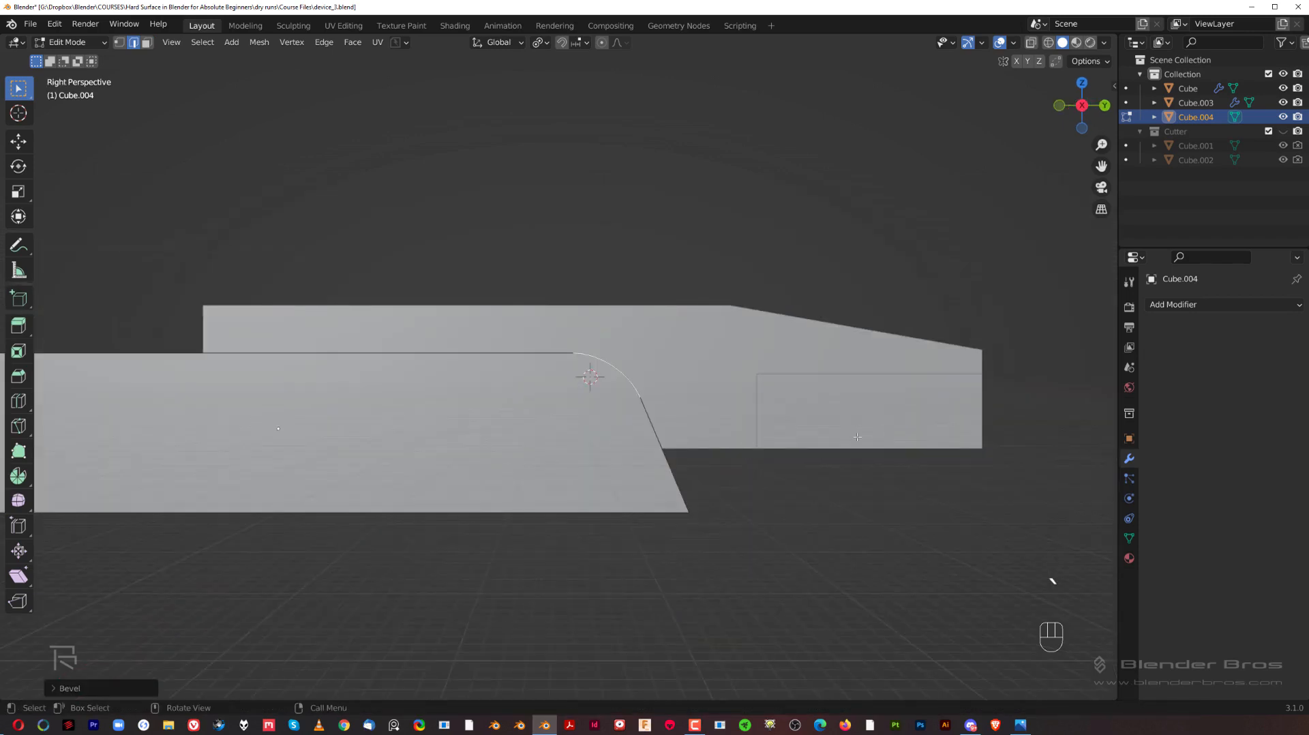
{"action": "key", "text": "KP_5"}
{"action": "key", "text": "Tab"}
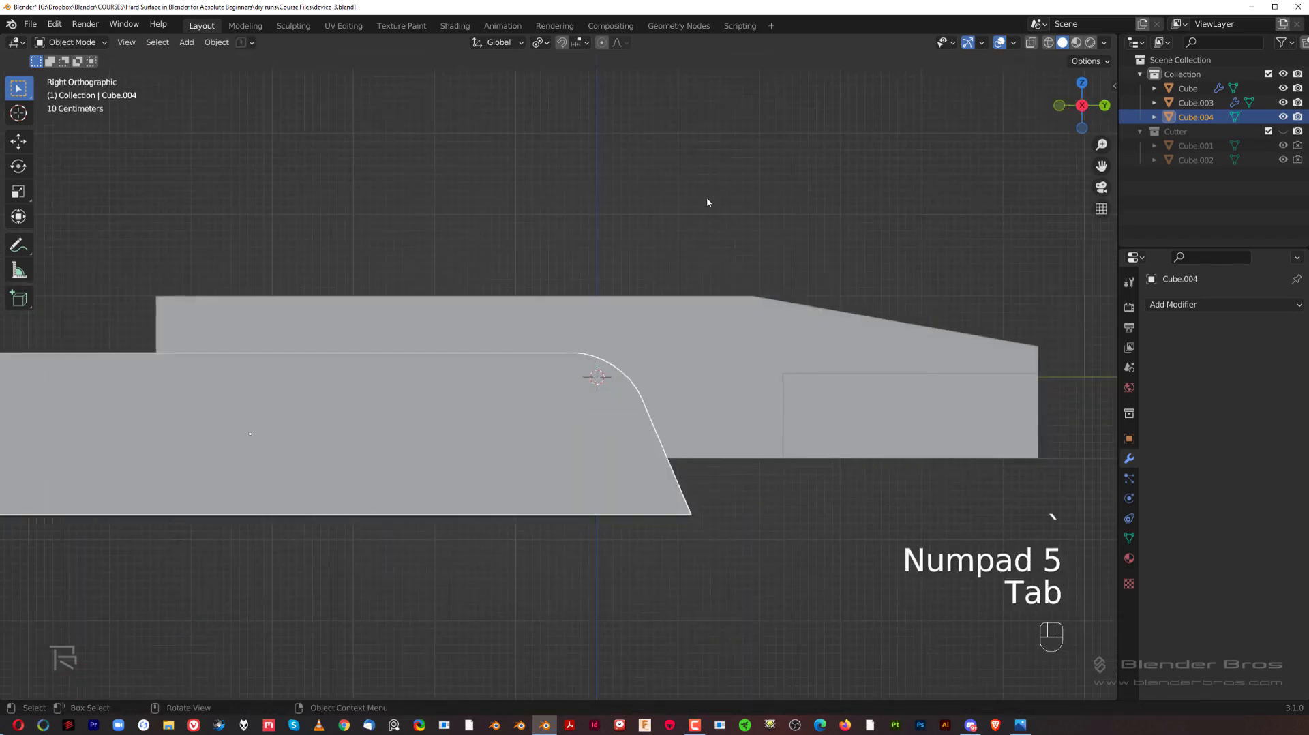
{"action": "scroll", "coordinate": [707, 202], "scroll_direction": "down", "scroll_amount": 3}
{"action": "scroll", "coordinate": [689, 346], "scroll_direction": "up", "scroll_amount": 3}
{"action": "middle_click_drag", "start_coordinate": [689, 346], "coordinate": [720, 453]}
{"action": "key", "text": "Tab"}
{"action": "scroll", "coordinate": [701, 330], "scroll_direction": "up", "scroll_amount": 3}
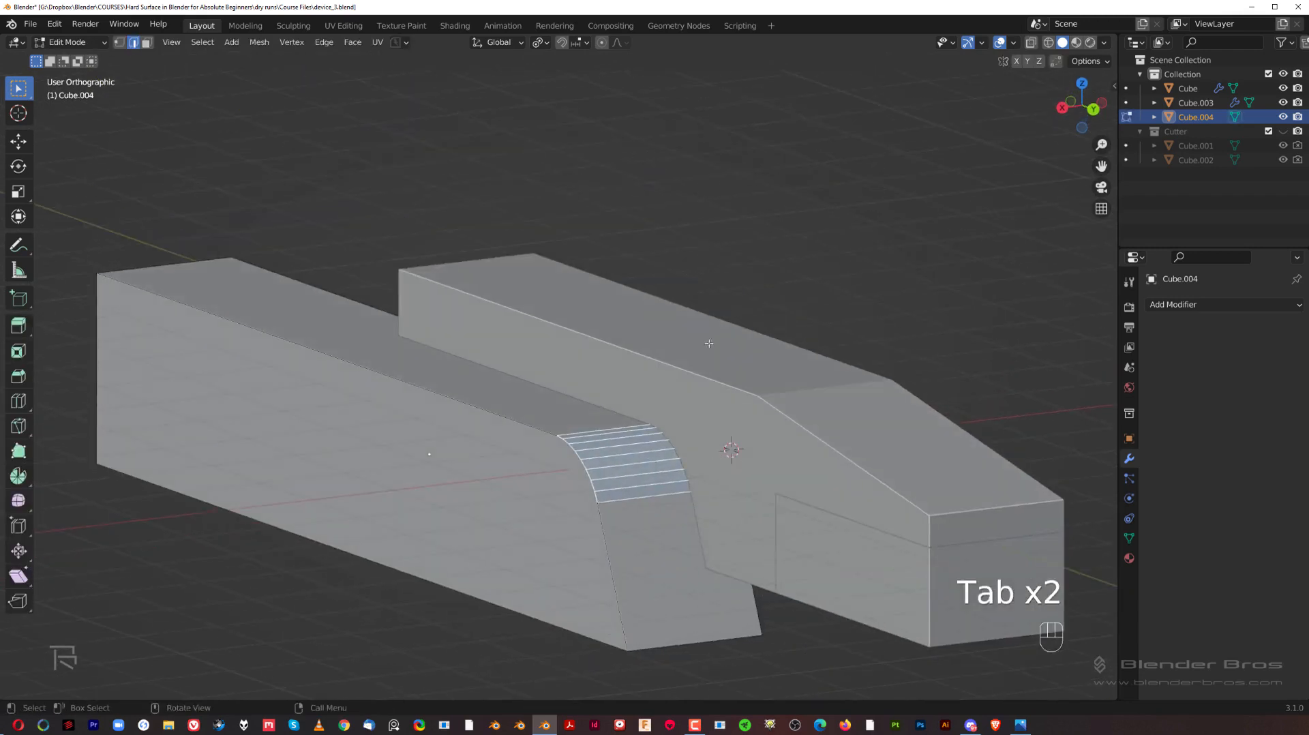
{"action": "scroll", "coordinate": [668, 382], "scroll_direction": "down", "scroll_amount": 2}
{"action": "middle_click_drag", "start_coordinate": [619, 379], "coordinate": [633, 356]}
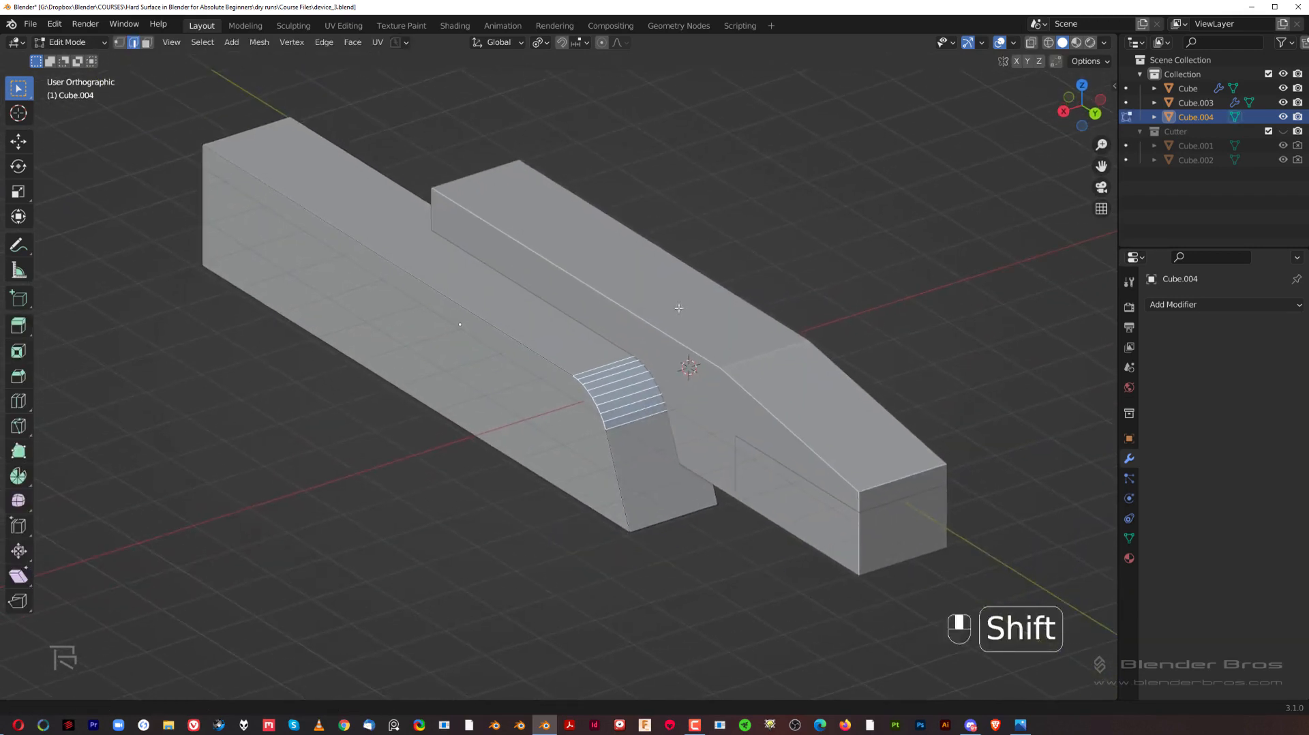
{"action": "key", "text": "KP_5"}
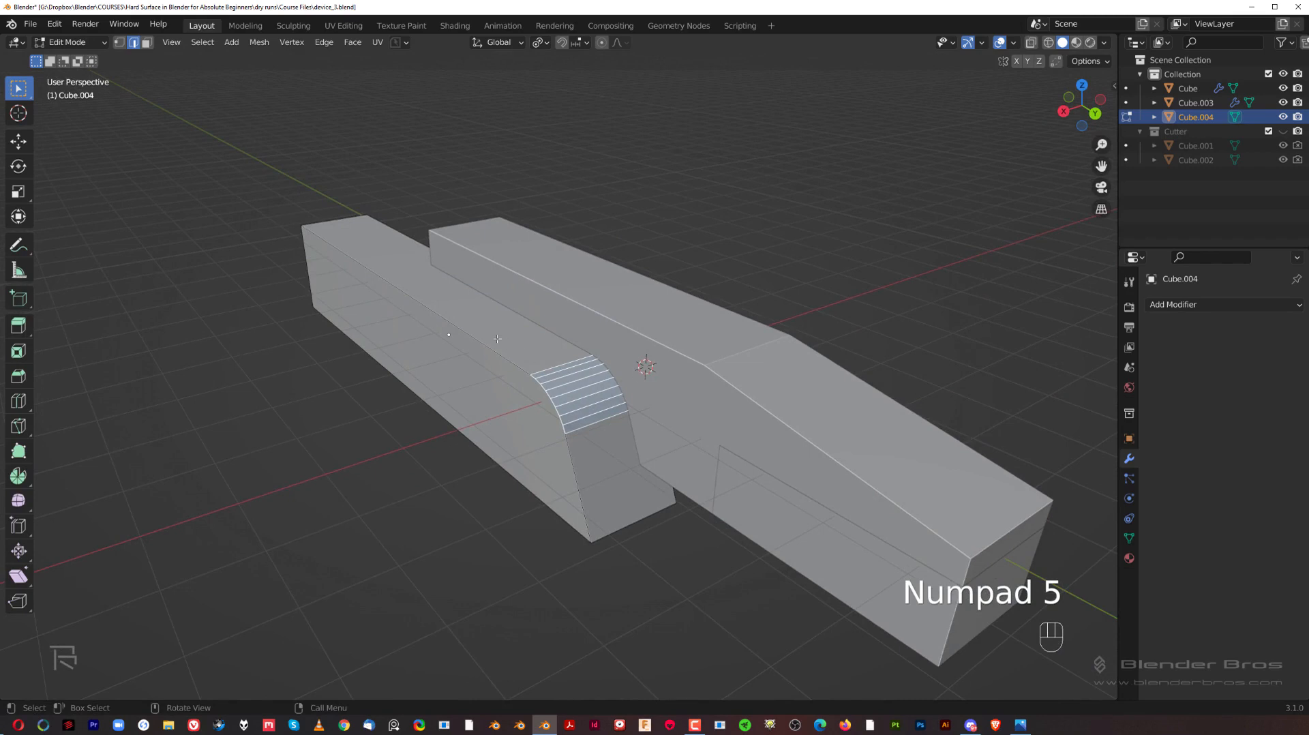
{"action": "middle_click_drag", "start_coordinate": [498, 339], "coordinate": [536, 336]}
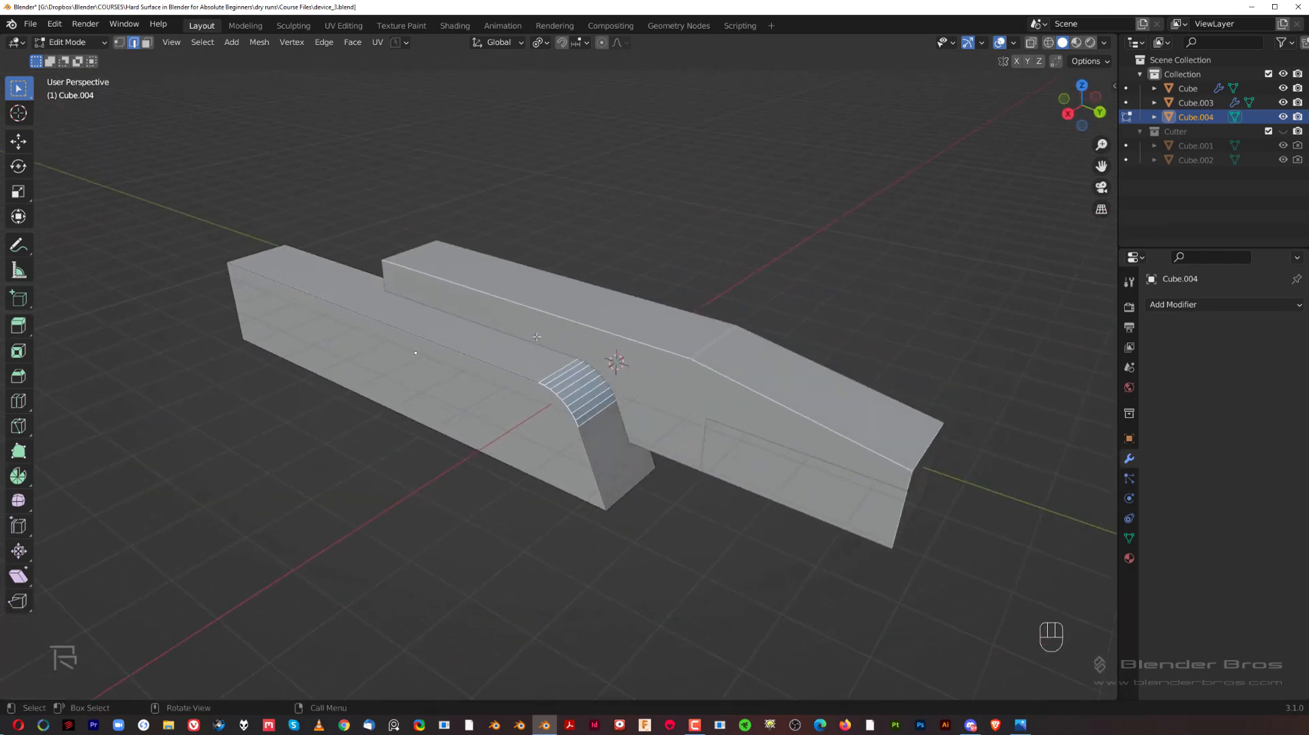
Make the mesh see-through with the Occlude option and select the duplicate's inner edge path from the slanted end along the top.
{"action": "key", "text": "Tab"}
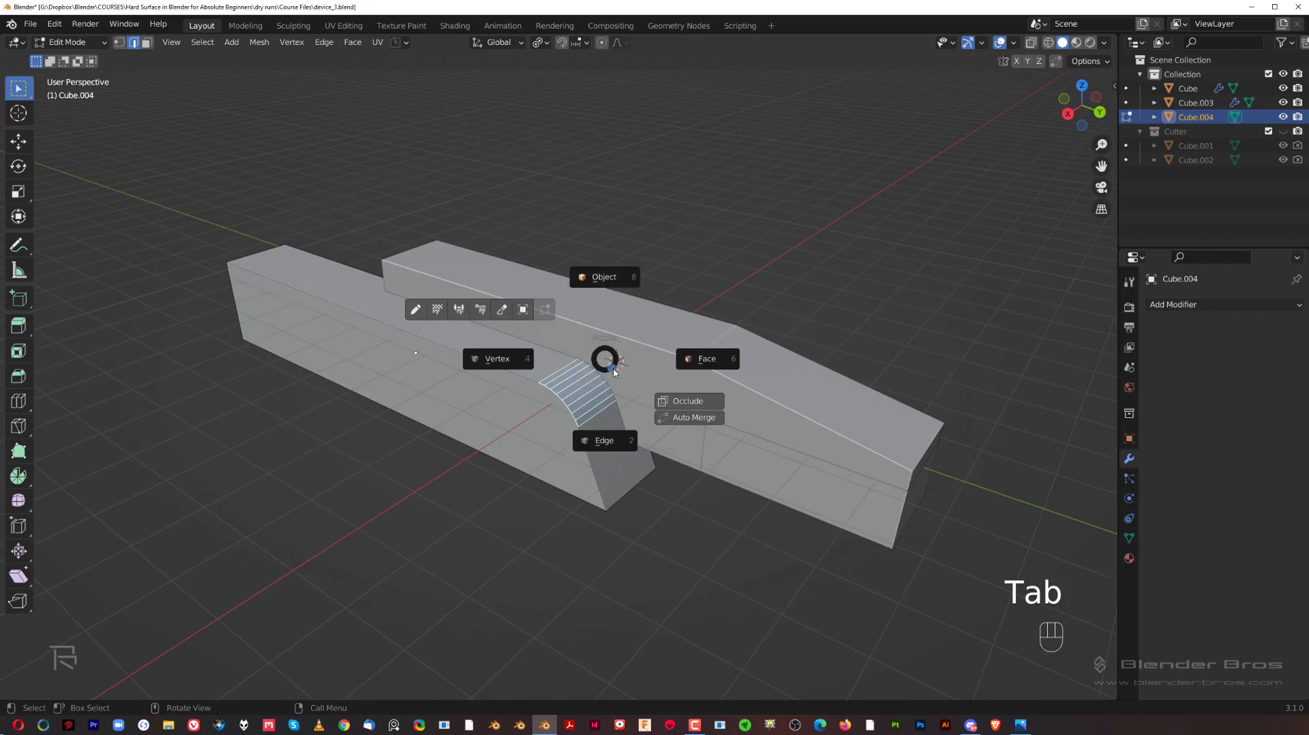
{"action": "left_click", "coordinate": [695, 402]}
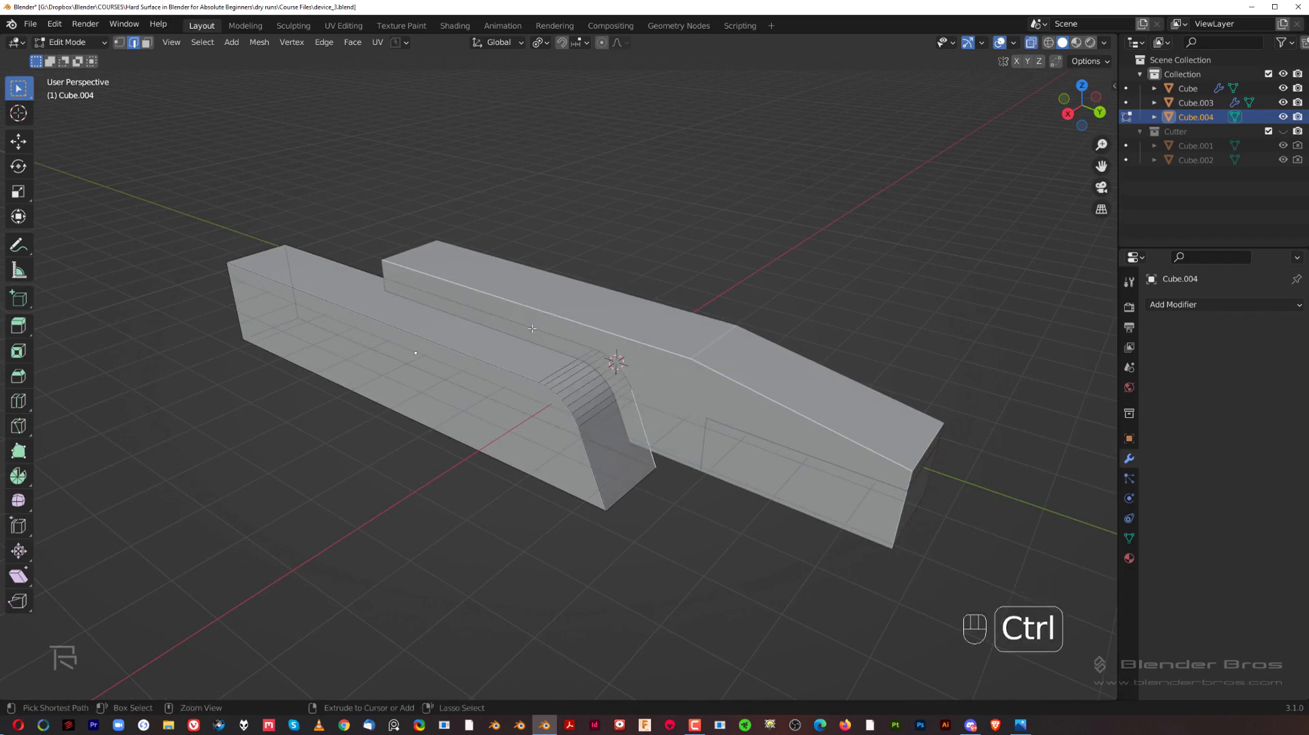
{"action": "left_click", "coordinate": [597, 340], "text": "ctrl"}
{"action": "middle_click_drag", "start_coordinate": [648, 344], "coordinate": [655, 370]}
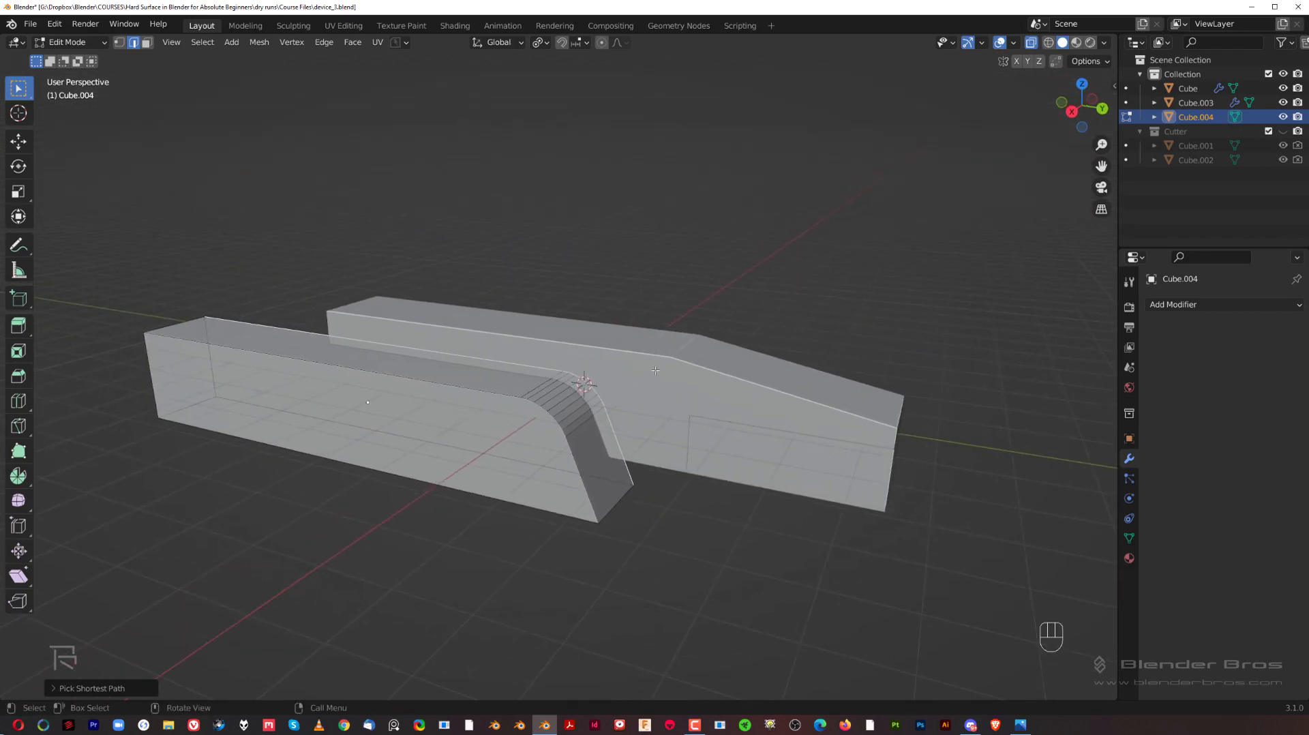
Isolate the duplicate in local view and turn it to show the side that faces the body.
{"action": "key", "text": "KP_Divide"}
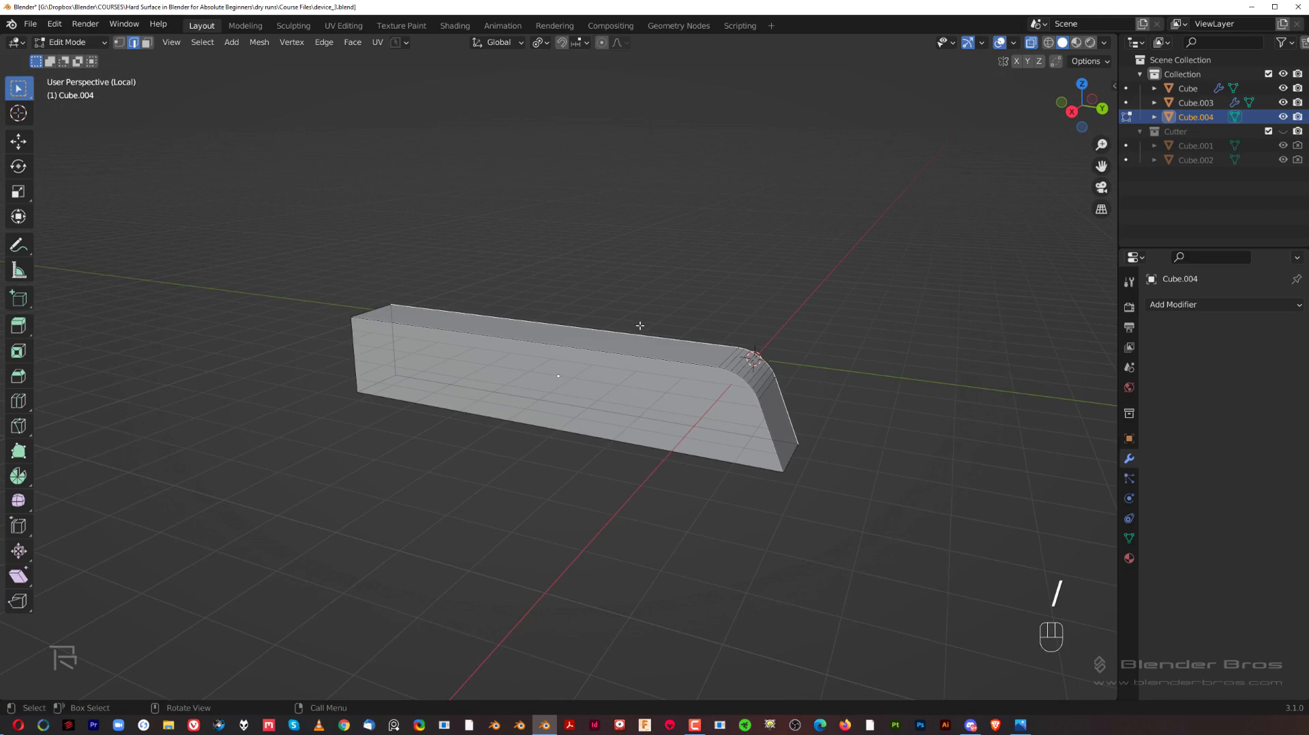
{"action": "mouse_move", "coordinate": [639, 325]}
{"action": "middle_mouse_down"}
{"action": "mouse_move", "coordinate": [666, 313]}
{"action": "mouse_move", "coordinate": [595, 293]}
{"action": "mouse_move", "coordinate": [468, 293]}
{"action": "mouse_move", "coordinate": [628, 307]}
{"action": "middle_mouse_up"}
{"action": "key", "text": "KP_Divide"}
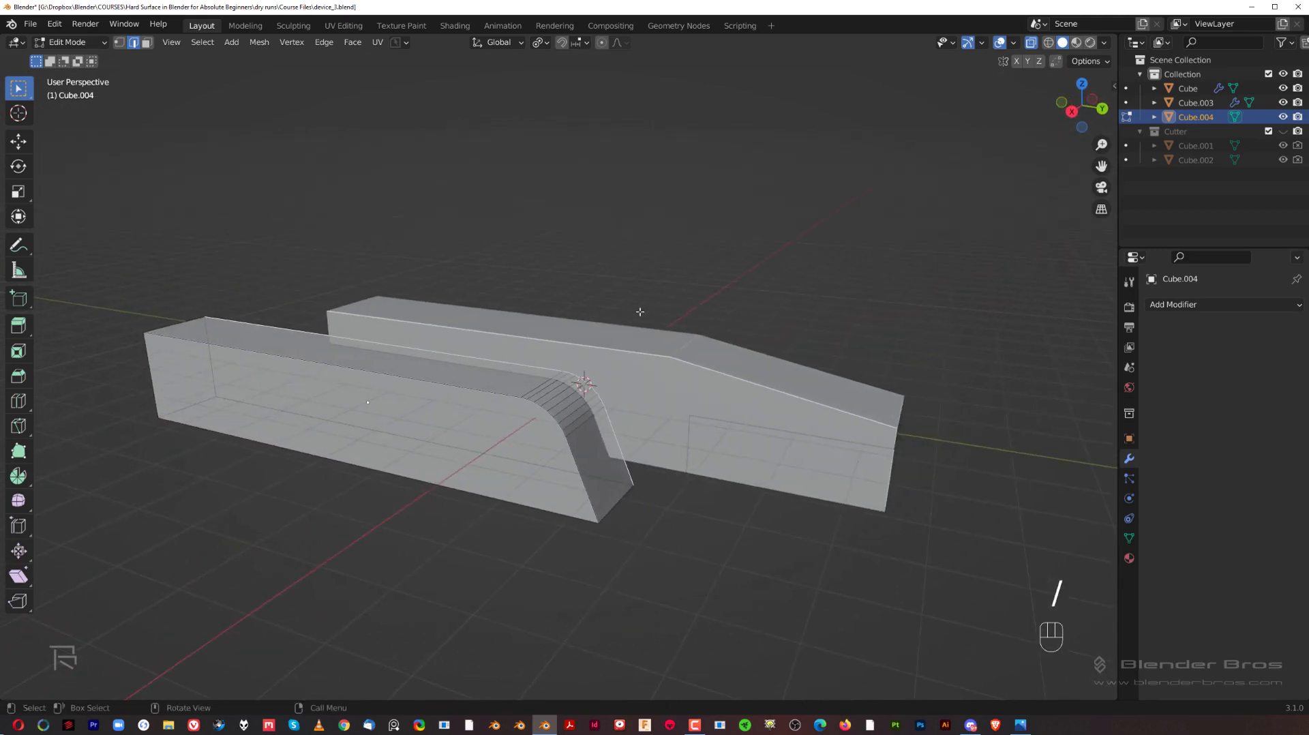
{"action": "key", "text": "KP_Divide"}
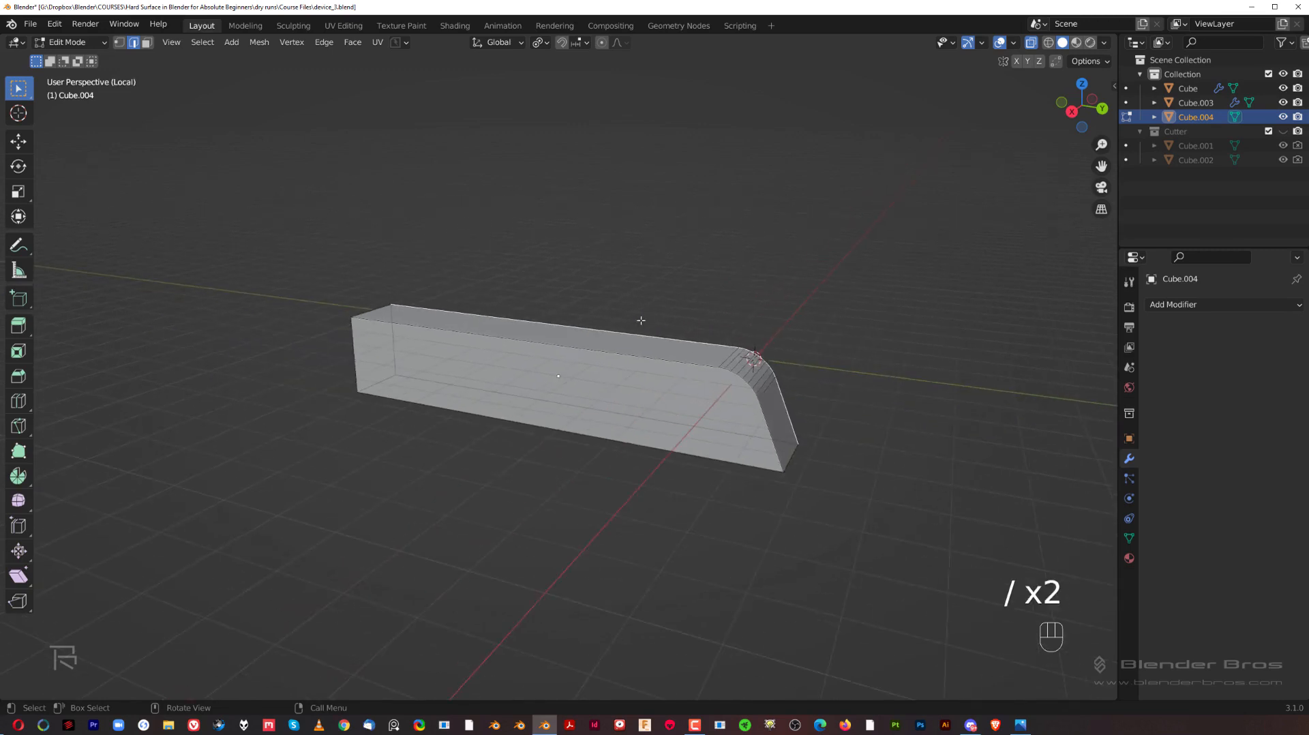
{"action": "middle_click_drag", "start_coordinate": [641, 320], "coordinate": [554, 284]}
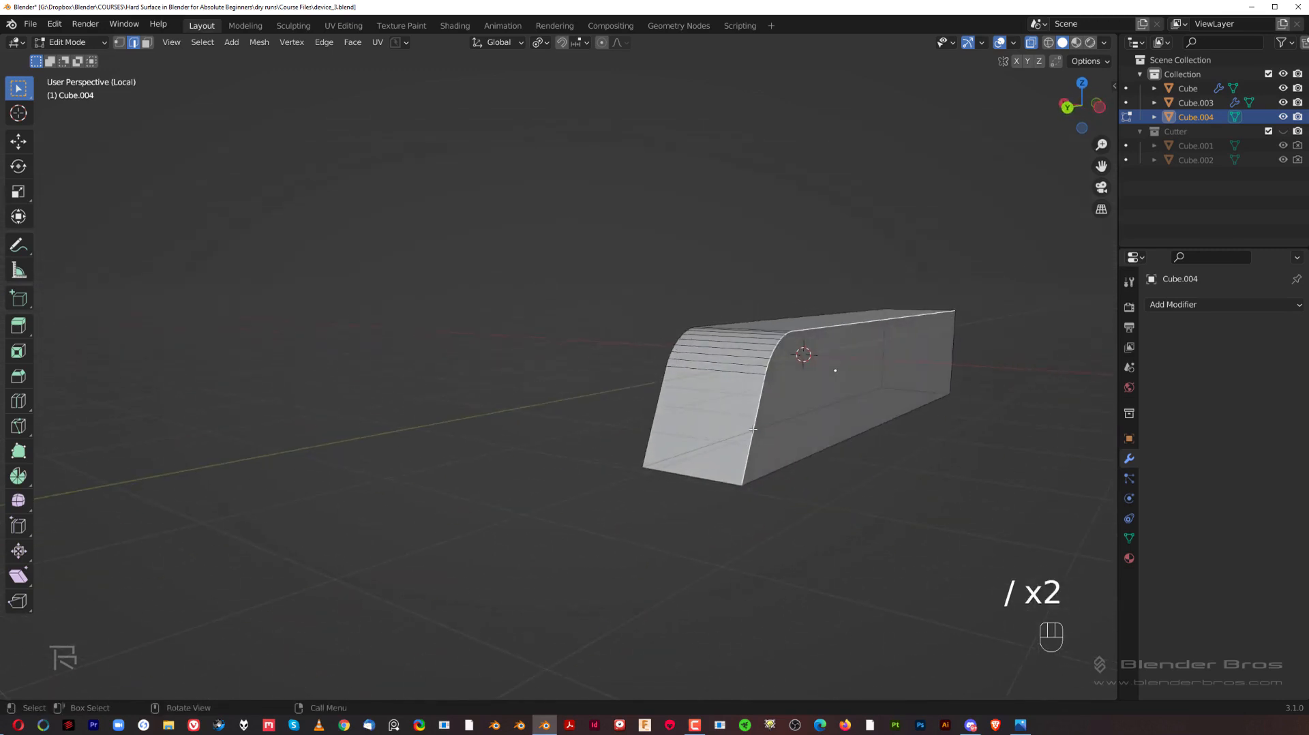
Reselect the inner edge path from the slanted end edge over the rounded corner to the long top edge.
{"action": "left_click", "coordinate": [753, 429], "text": "alt"}
{"action": "middle_click_drag", "start_coordinate": [766, 405], "coordinate": [658, 432], "text": "shift"}
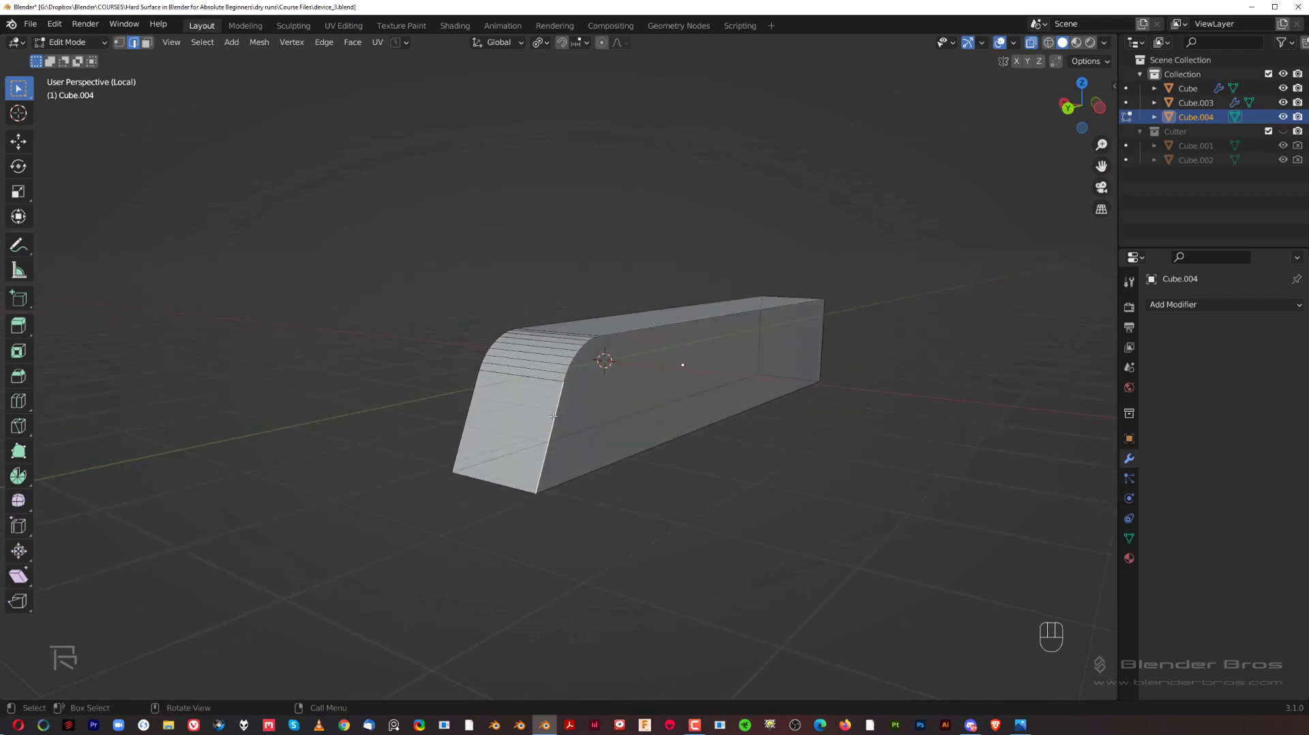
{"action": "middle_click_drag", "start_coordinate": [577, 406], "coordinate": [579, 416]}
{"action": "key", "text": "ctrl"}
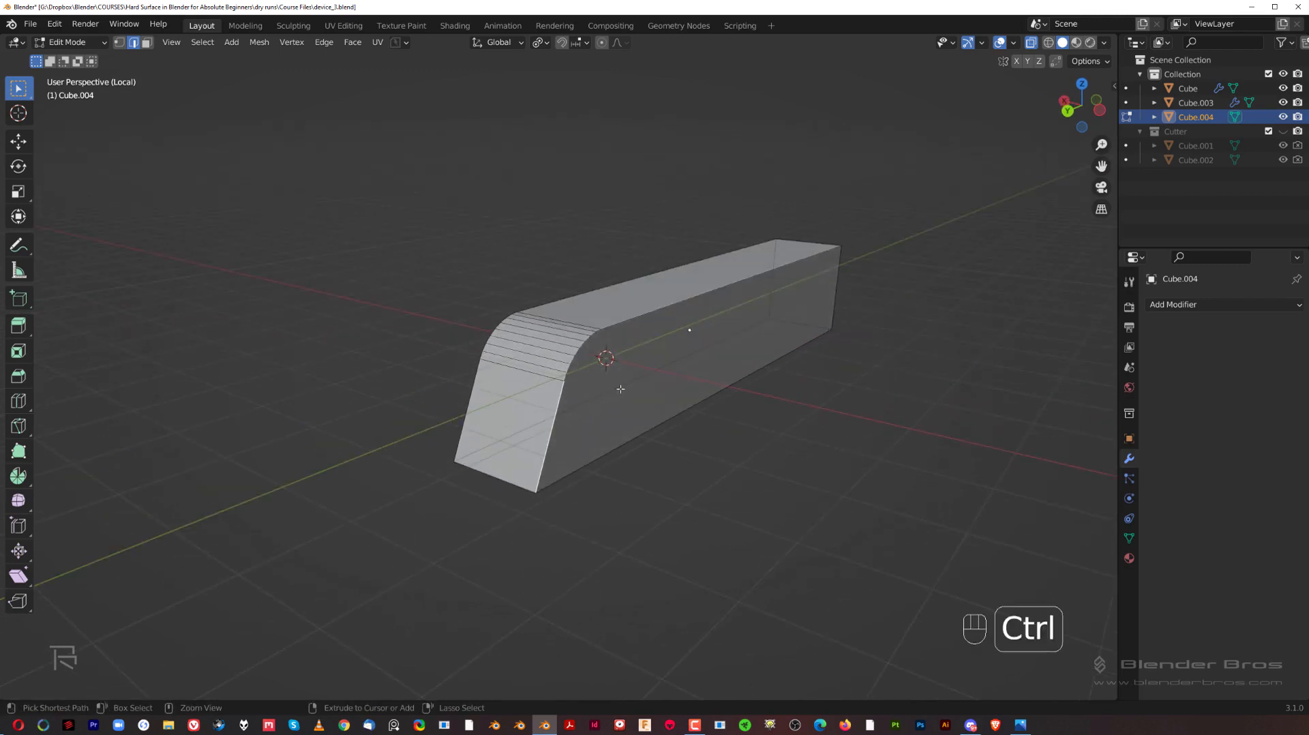
{"action": "left_click", "coordinate": [763, 273], "text": "ctrl"}
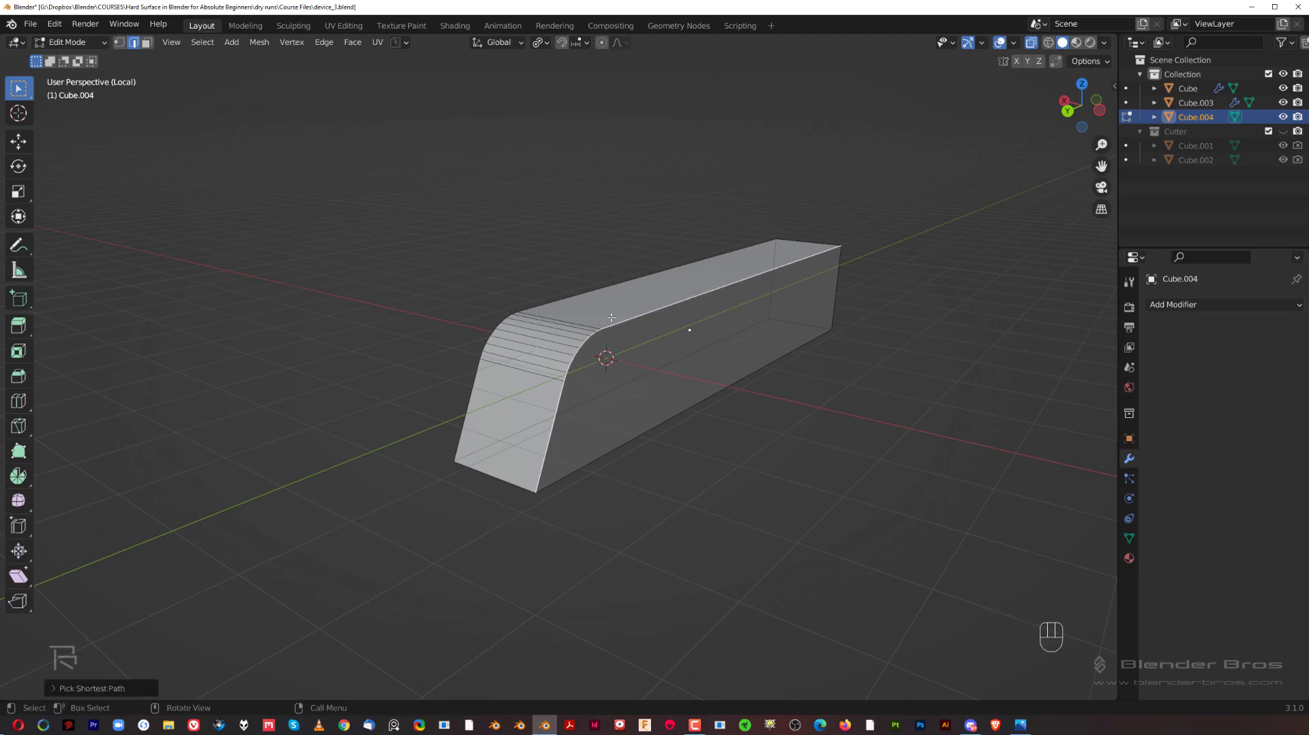
Leave local view to bring back the body beside the duplicate, keeping the edge path selected.
{"action": "middle_click_drag", "start_coordinate": [629, 327], "coordinate": [778, 329]}
{"action": "key", "text": "slash"}
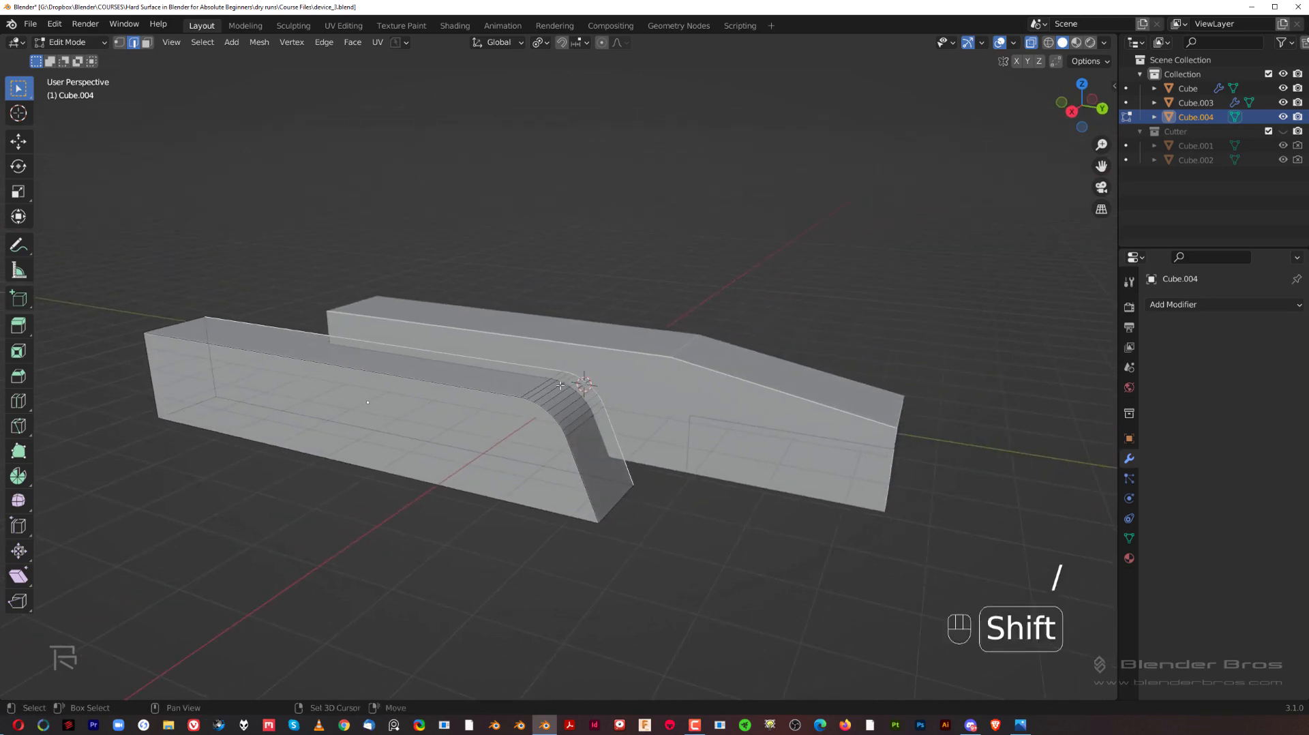
{"action": "middle_click_drag", "start_coordinate": [594, 379], "coordinate": [717, 367], "text": "shift"}
{"action": "scroll", "coordinate": [730, 363], "scroll_direction": "up", "scroll_amount": 1}
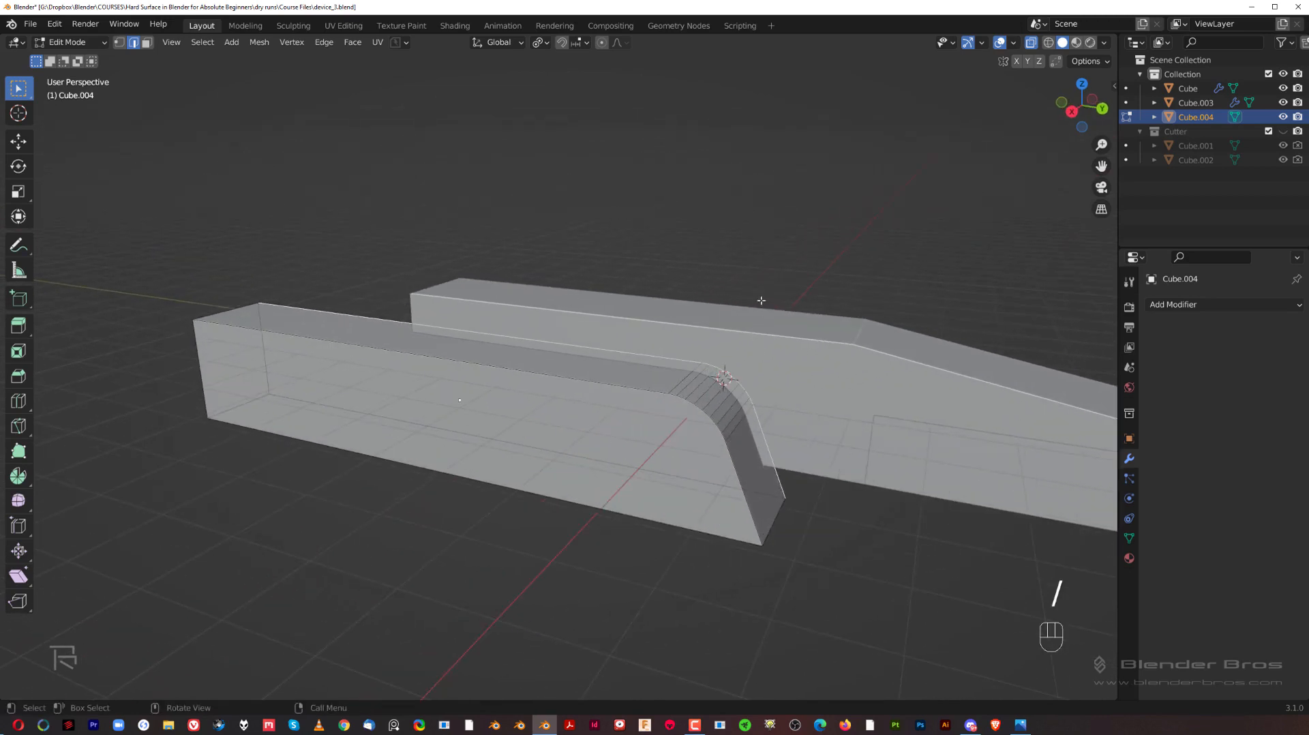
Bevel the duplicate's selected inner edge path about 0.227 m wide with 8 segments and return to object mode.
{"action": "key", "text": "ctrl+b"}
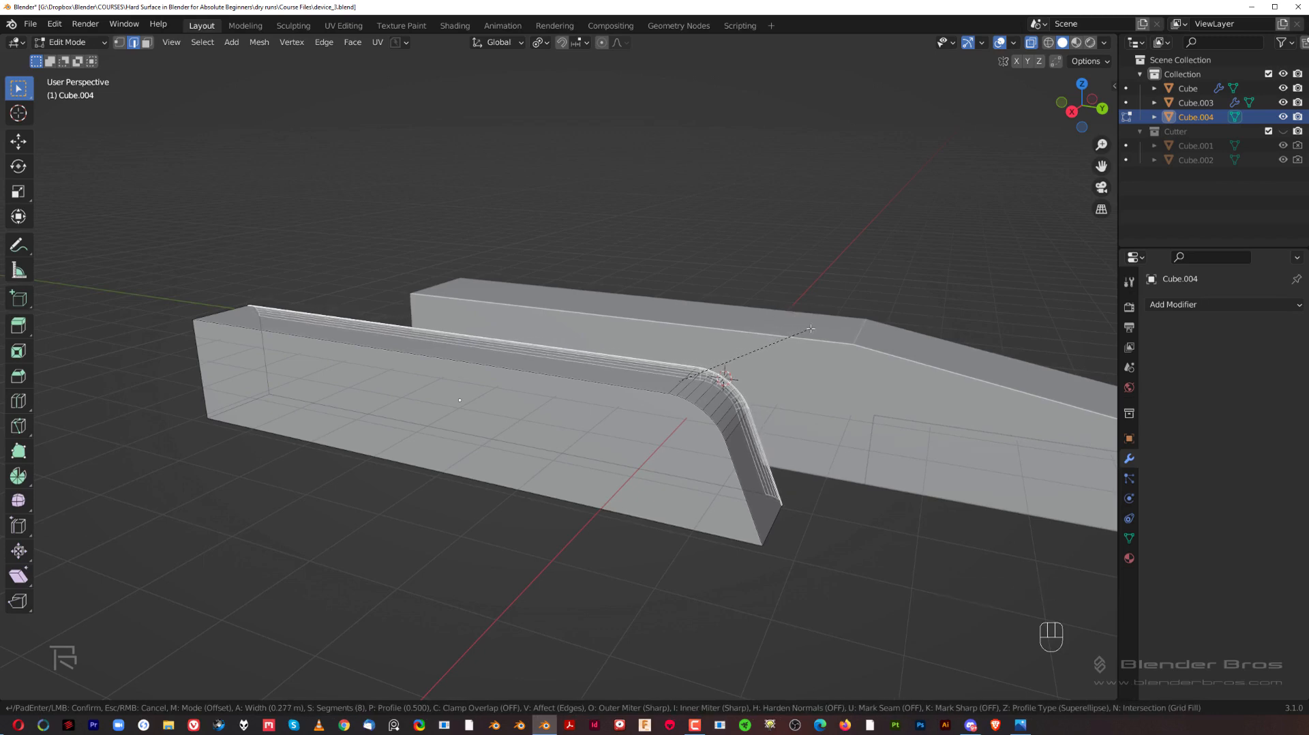
{"action": "left_click", "coordinate": [810, 328]}
{"action": "mouse_move", "coordinate": [553, 365]}
{"action": "middle_mouse_down"}
{"action": "mouse_move", "coordinate": [644, 339]}
{"action": "mouse_move", "coordinate": [380, 315]}
{"action": "mouse_move", "coordinate": [535, 356]}
{"action": "middle_mouse_up"}
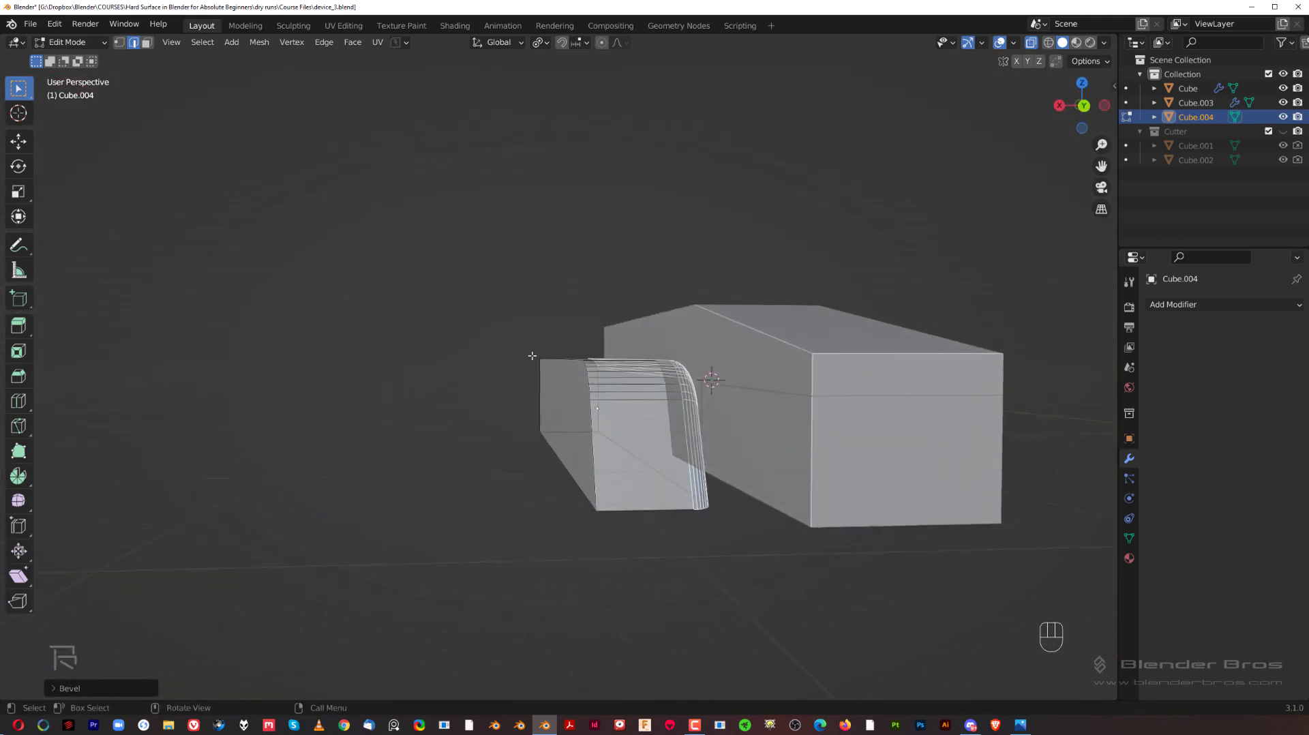
{"action": "key", "text": "Tab"}
{"action": "middle_click_drag", "start_coordinate": [654, 176], "coordinate": [568, 279]}
{"action": "scroll", "coordinate": [569, 278], "scroll_direction": "down", "scroll_amount": 1}
{"action": "scroll", "coordinate": [582, 324], "scroll_direction": "up", "scroll_amount": 2}
{"action": "scroll", "coordinate": [546, 397], "scroll_direction": "down", "scroll_amount": 1}
{"action": "middle_click_drag", "start_coordinate": [581, 324], "coordinate": [669, 361], "text": "shift"}
{"action": "scroll", "coordinate": [551, 408], "scroll_direction": "up", "scroll_amount": 2}
{"action": "scroll", "coordinate": [553, 293], "scroll_direction": "up", "scroll_amount": 2}
{"action": "scroll", "coordinate": [570, 383], "scroll_direction": "down", "scroll_amount": 3}
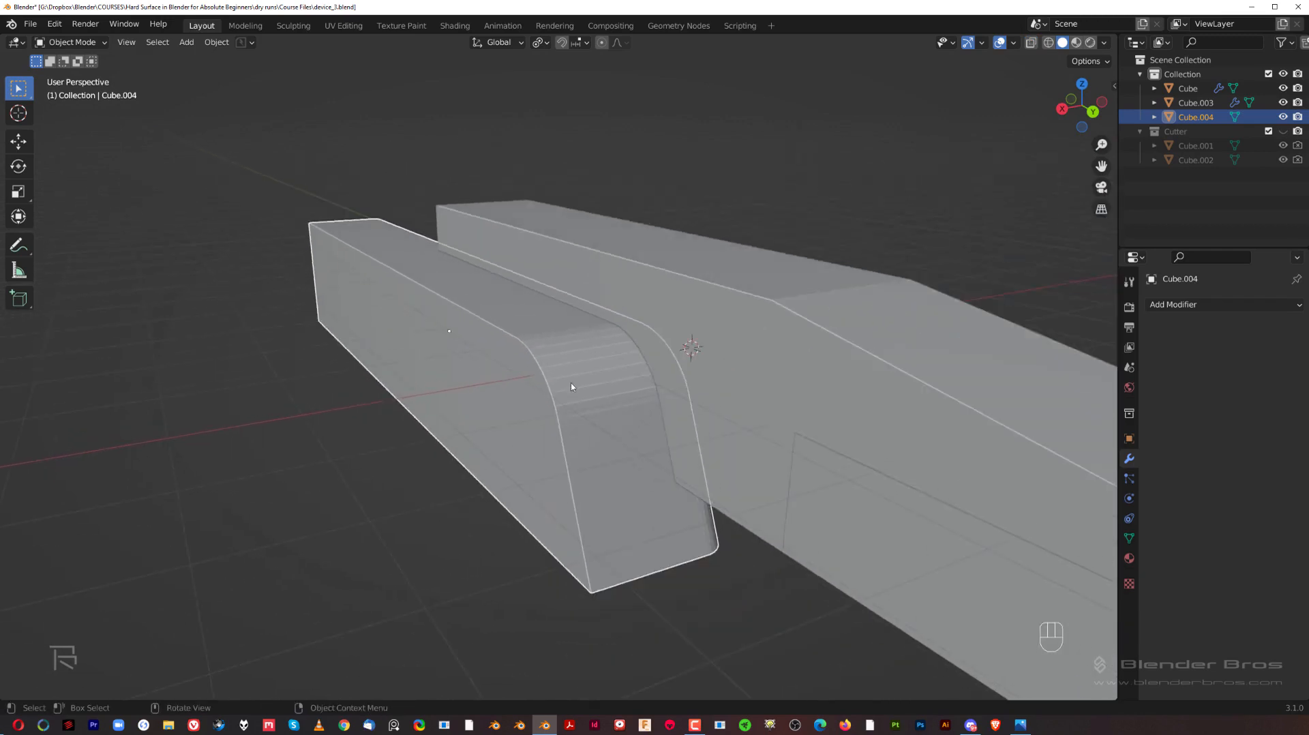
Apply smooth shading to the beveled duplicate.
{"action": "middle_click_drag", "start_coordinate": [571, 383], "coordinate": [517, 412]}
{"action": "scroll", "coordinate": [669, 382], "scroll_direction": "up", "scroll_amount": 2}
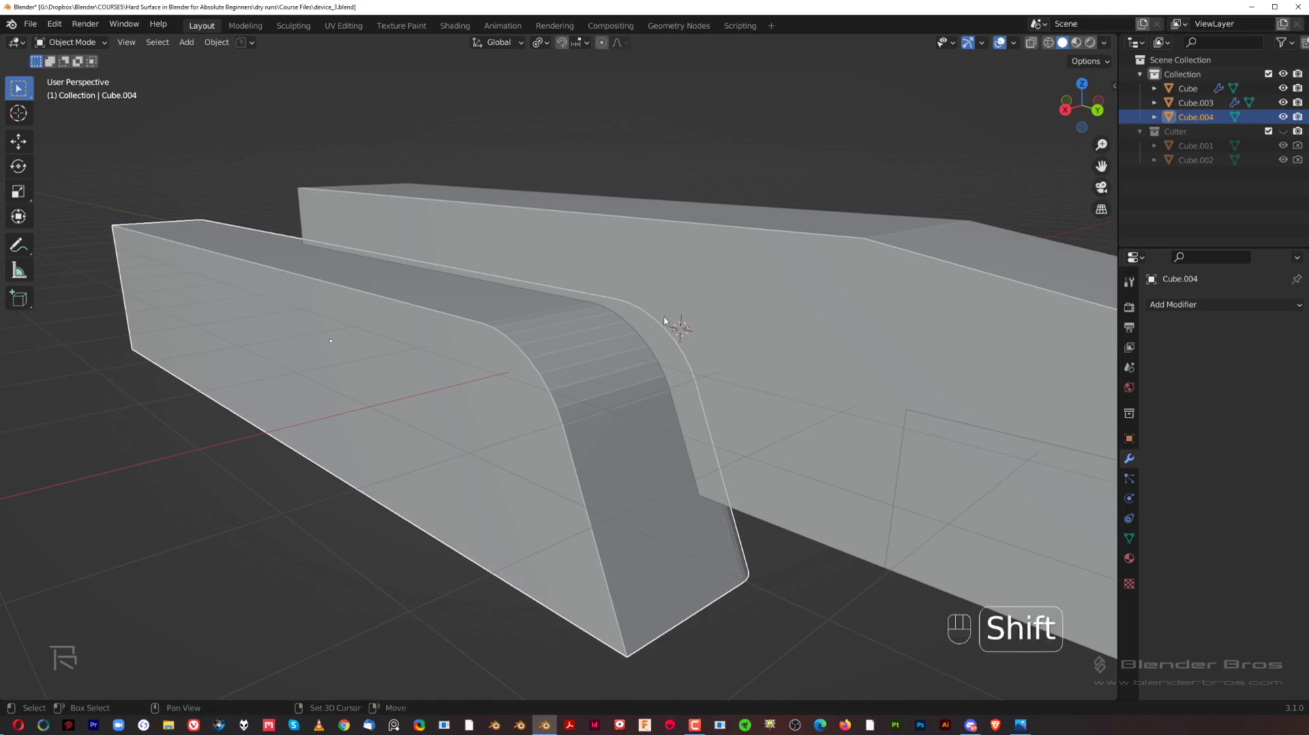
{"action": "scroll", "coordinate": [528, 324], "scroll_direction": "down", "scroll_amount": 2}
{"action": "middle_click_drag", "start_coordinate": [539, 349], "coordinate": [608, 347], "text": "shift"}
{"action": "scroll", "coordinate": [654, 343], "scroll_direction": "up", "scroll_amount": 2}
{"action": "middle_click_drag", "start_coordinate": [690, 340], "coordinate": [673, 382], "text": "shift"}
{"action": "right_click", "coordinate": [643, 374]}
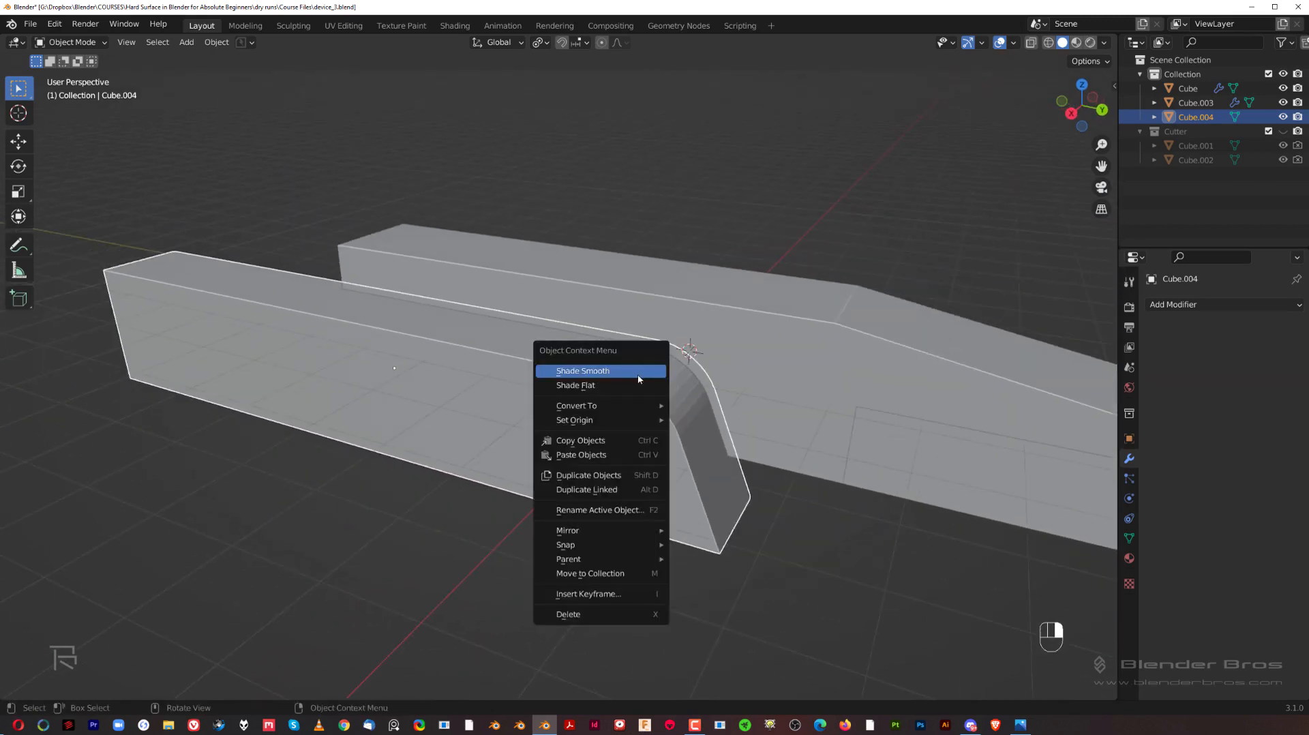
{"action": "left_click", "coordinate": [639, 378]}
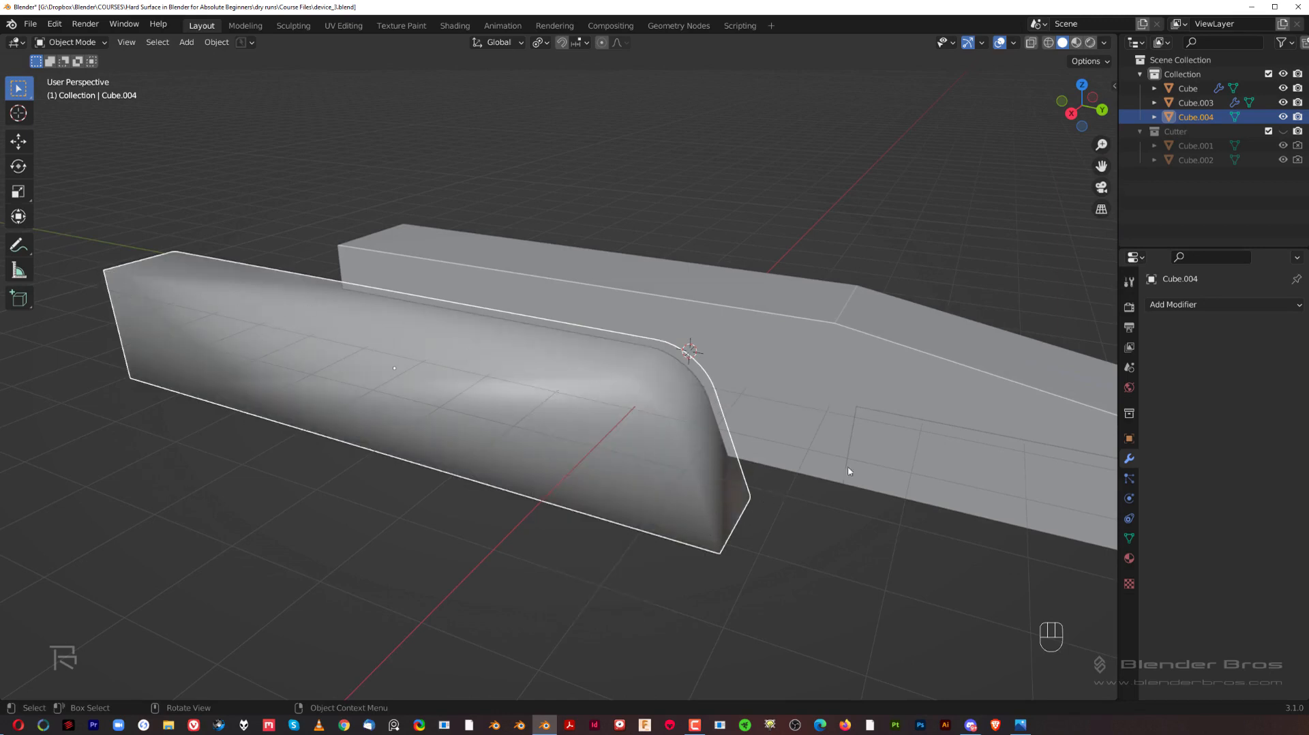
Save the file and enable Auto Smooth at 30° in the duplicate's normals settings.
{"action": "left_click", "coordinate": [1129, 539]}
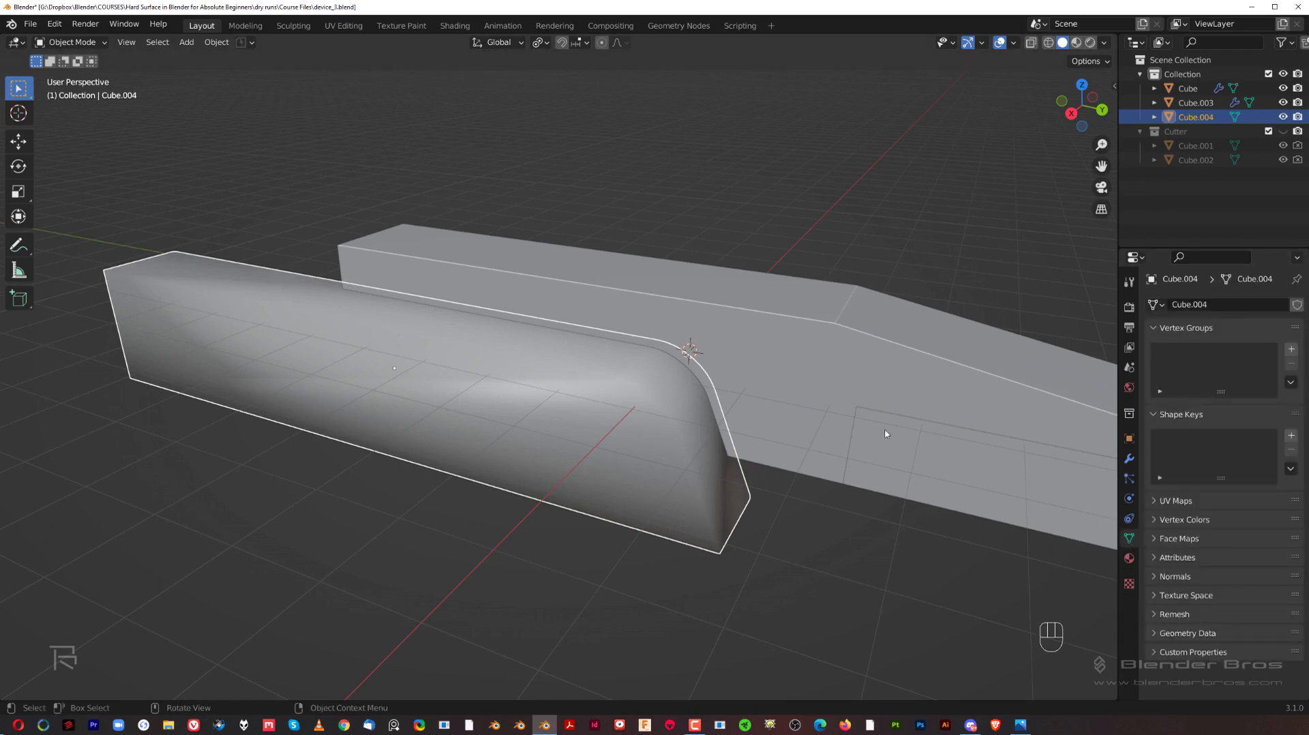
{"action": "key", "text": "ctrl+s"}
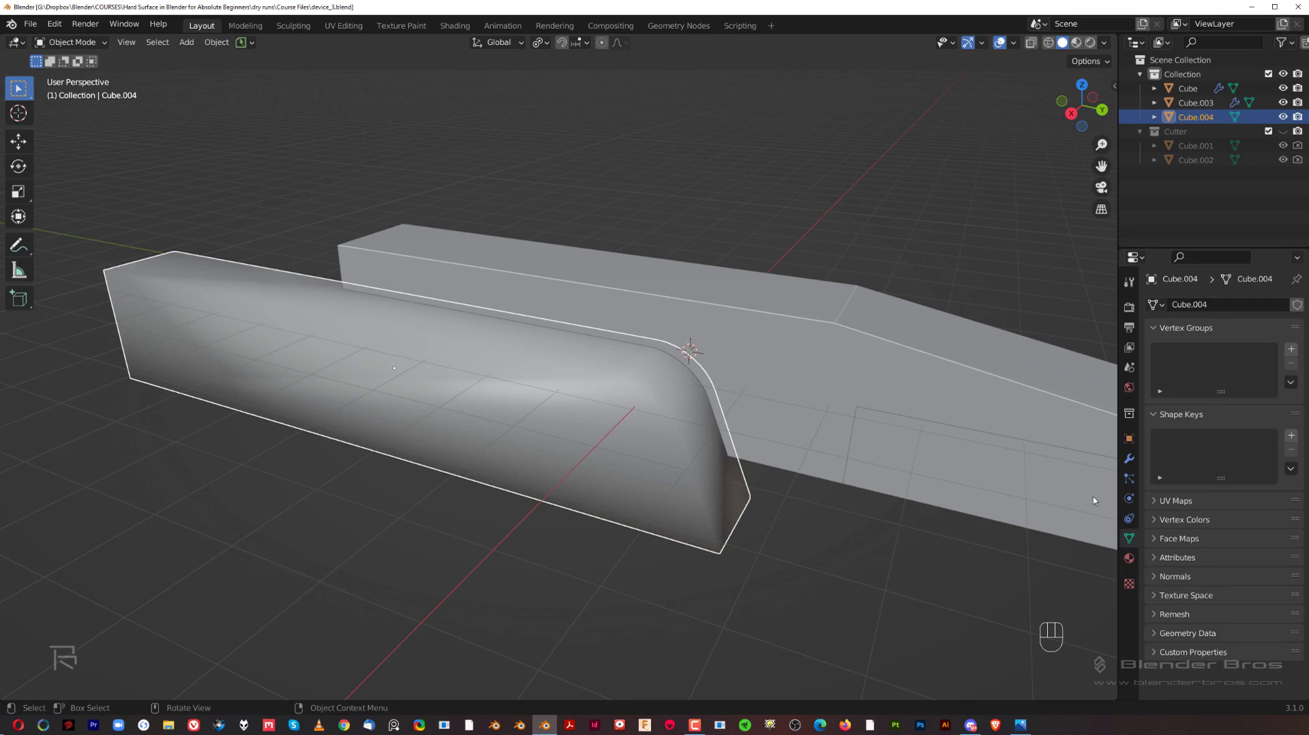
{"action": "left_click", "coordinate": [1155, 577]}
{"action": "left_click", "coordinate": [1211, 597]}
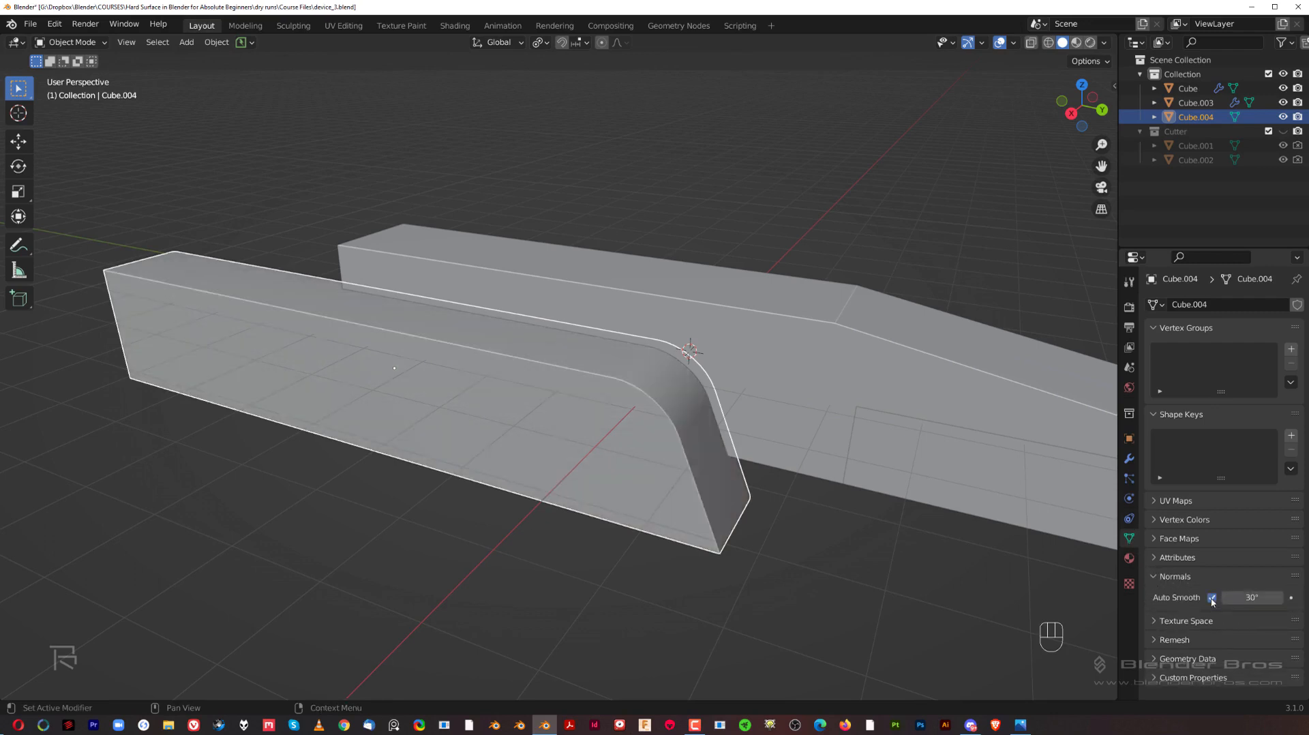
Shade the main body Cube.003 smooth and enable Auto Smooth at 30° for it.
{"action": "scroll", "coordinate": [793, 478], "scroll_direction": "down", "scroll_amount": 6}
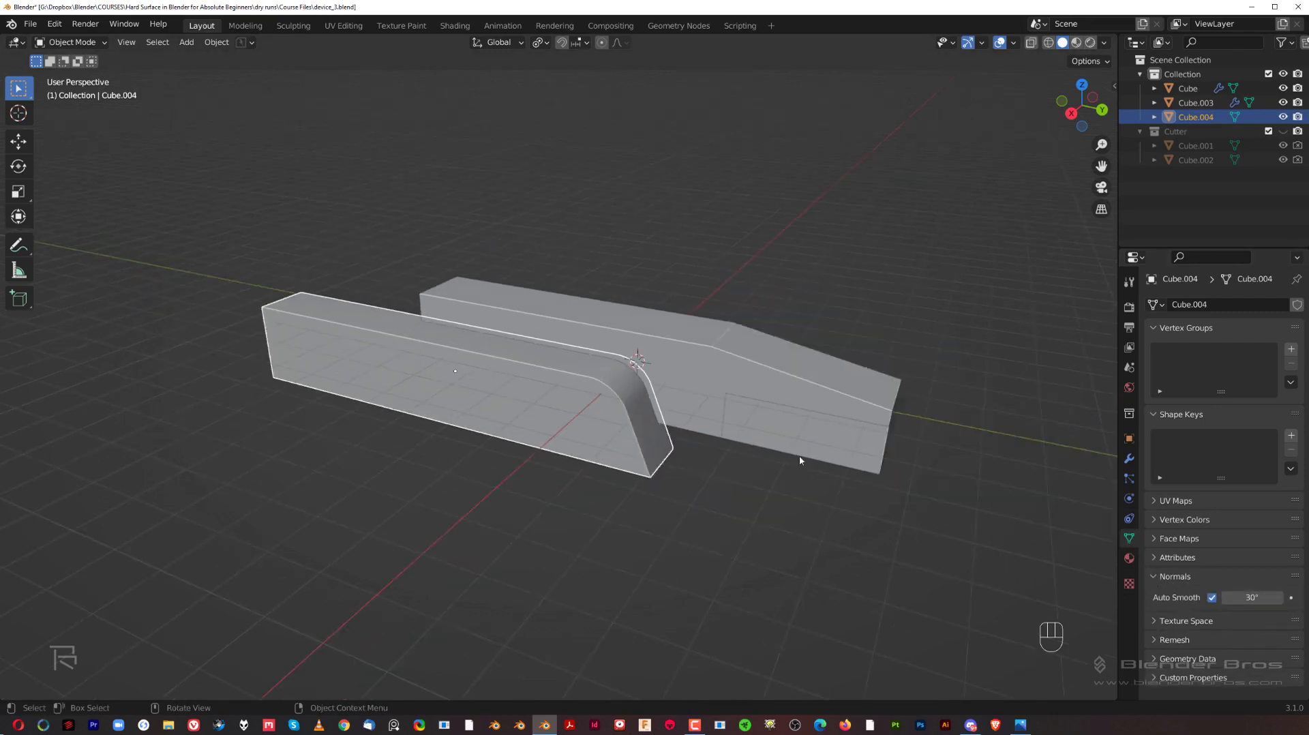
{"action": "middle_click_drag", "start_coordinate": [792, 433], "coordinate": [600, 405], "text": "shift"}
{"action": "scroll", "coordinate": [578, 361], "scroll_direction": "up", "scroll_amount": 2}
{"action": "left_click", "coordinate": [575, 355]}
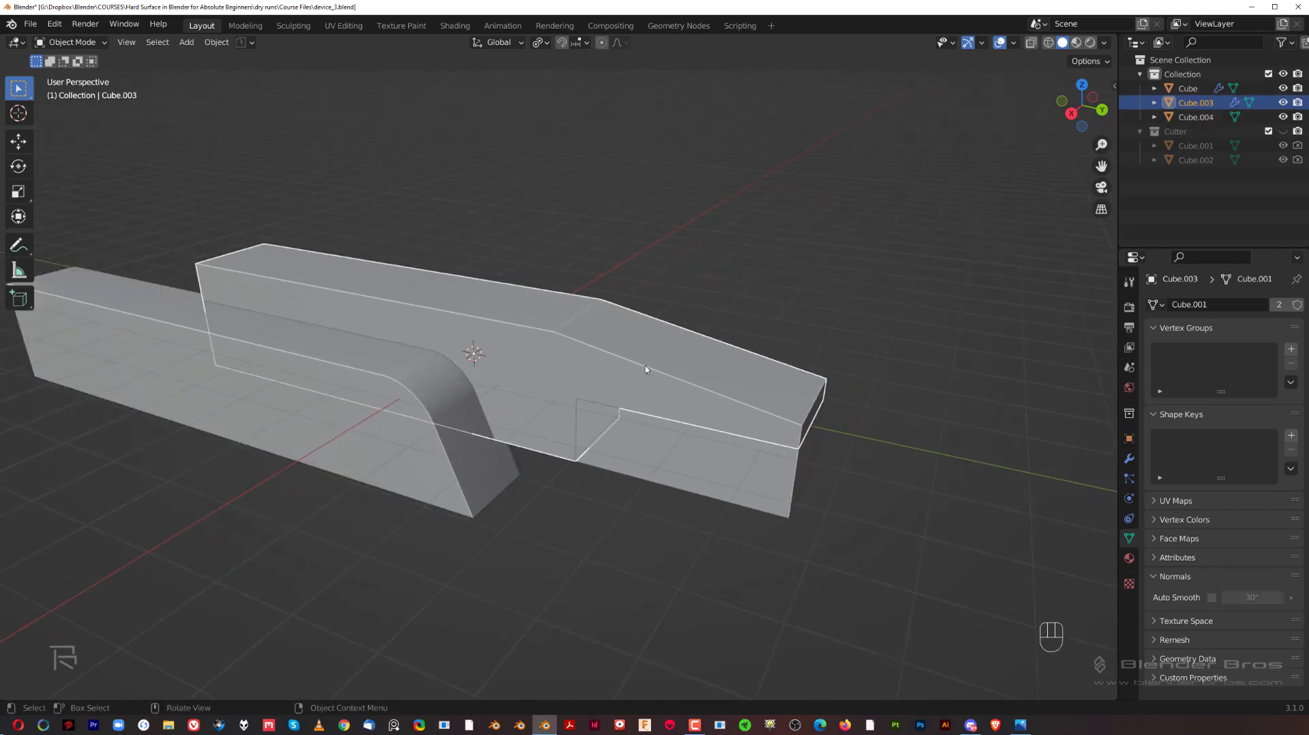
{"action": "right_click", "coordinate": [614, 342]}
{"action": "left_click", "coordinate": [614, 339]}
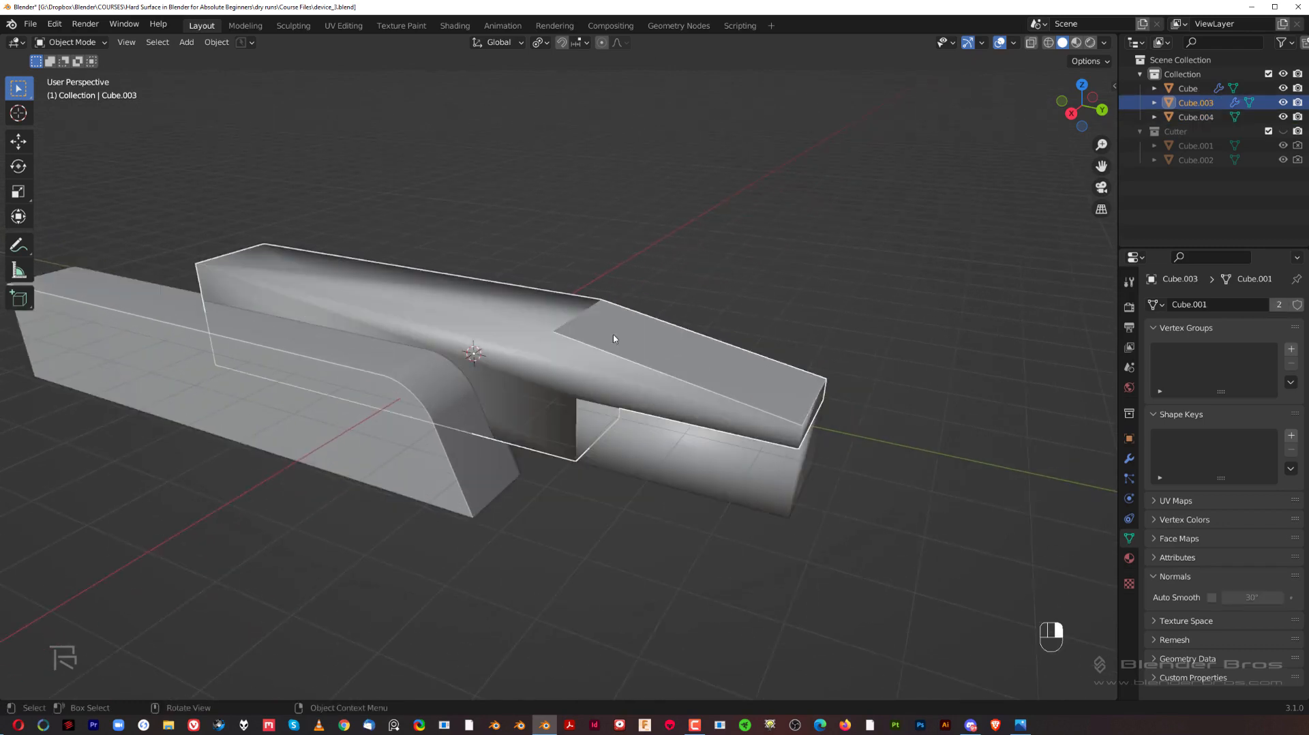
{"action": "left_click", "coordinate": [1212, 597]}
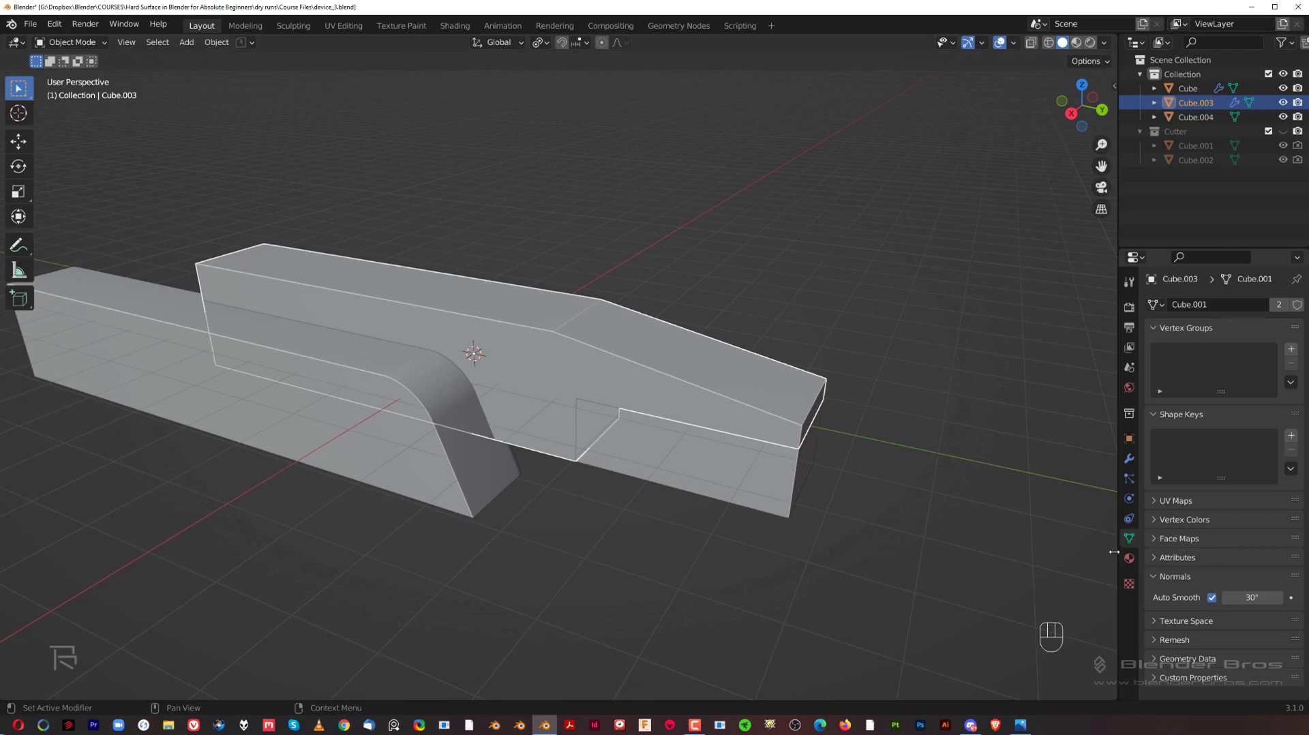
Shade the lower front block smooth as well and clear the selection.
{"action": "left_click", "coordinate": [730, 472]}
{"action": "right_click", "coordinate": [730, 468]}
{"action": "left_click", "coordinate": [730, 453]}
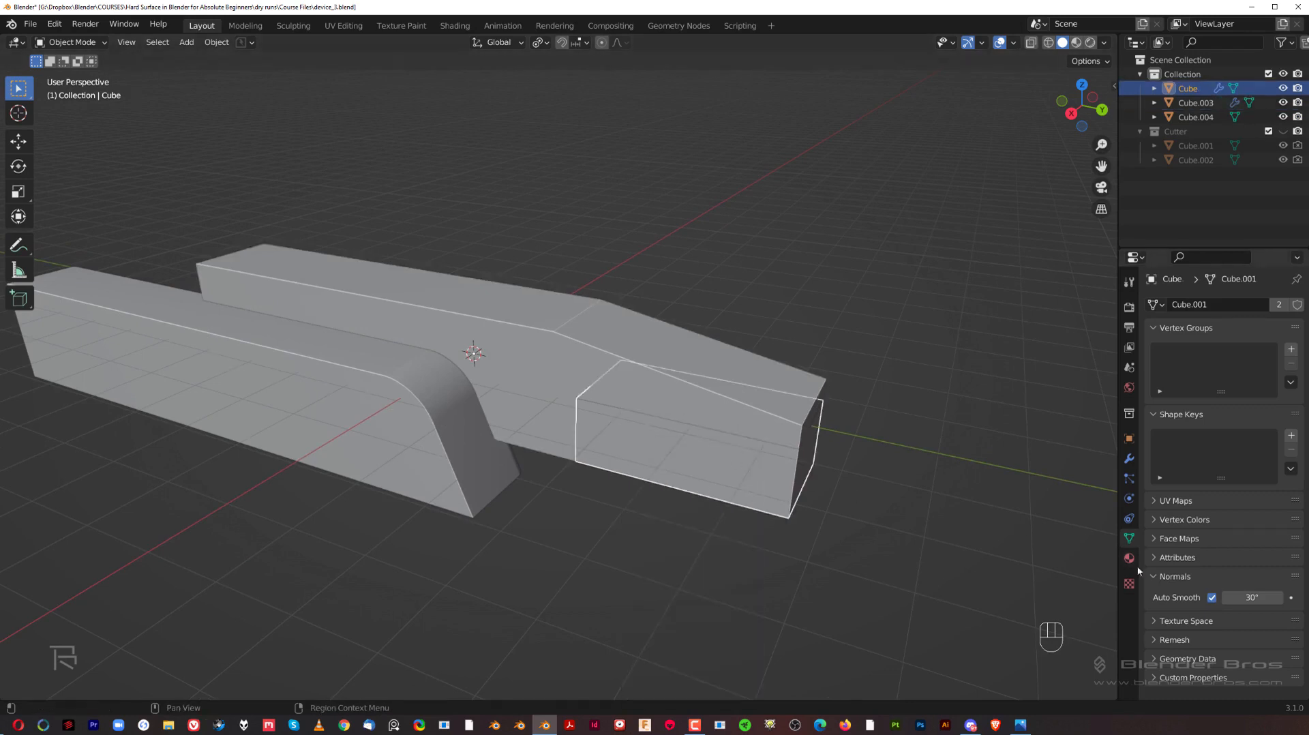
{"action": "left_click", "coordinate": [758, 287]}
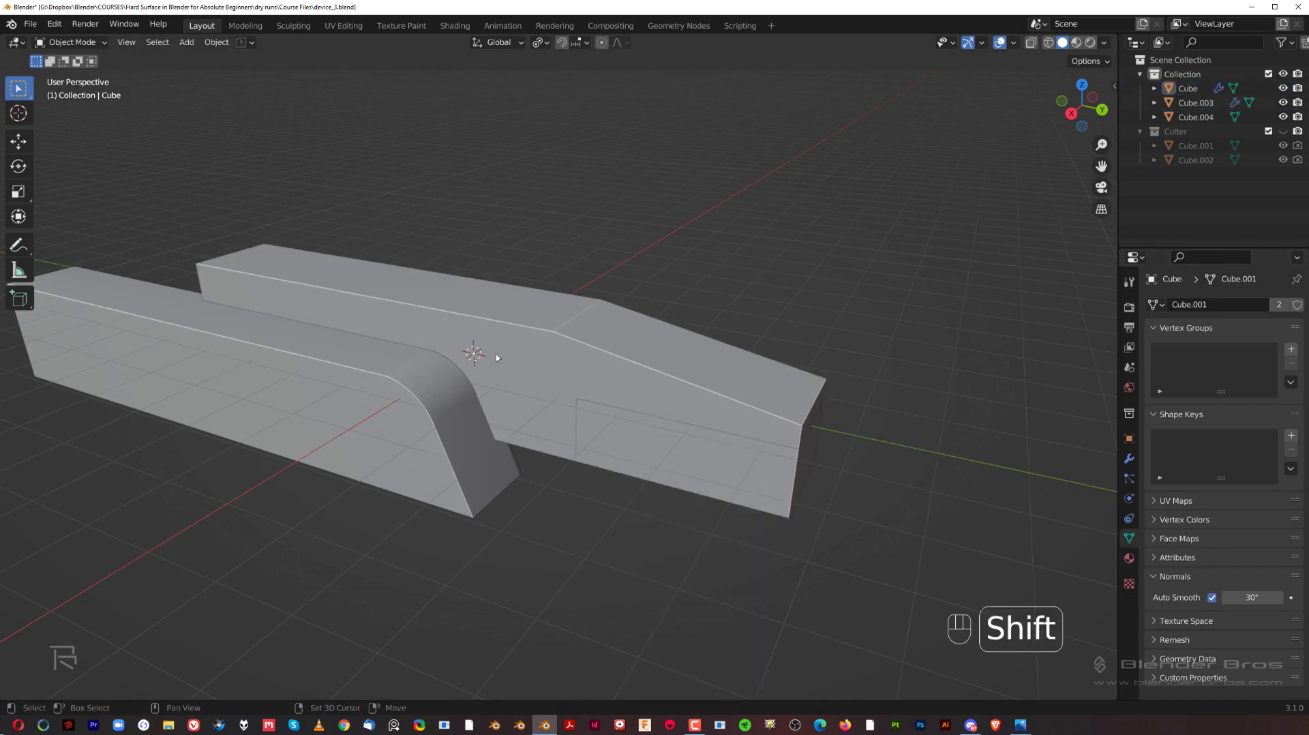
Subtract the beveled duplicate from the main body with a Bool Tool difference cut.
{"action": "middle_click_drag", "start_coordinate": [497, 358], "coordinate": [672, 347], "text": "shift"}
{"action": "left_click", "coordinate": [553, 370]}
{"action": "middle_click_drag", "start_coordinate": [461, 388], "coordinate": [698, 401]}
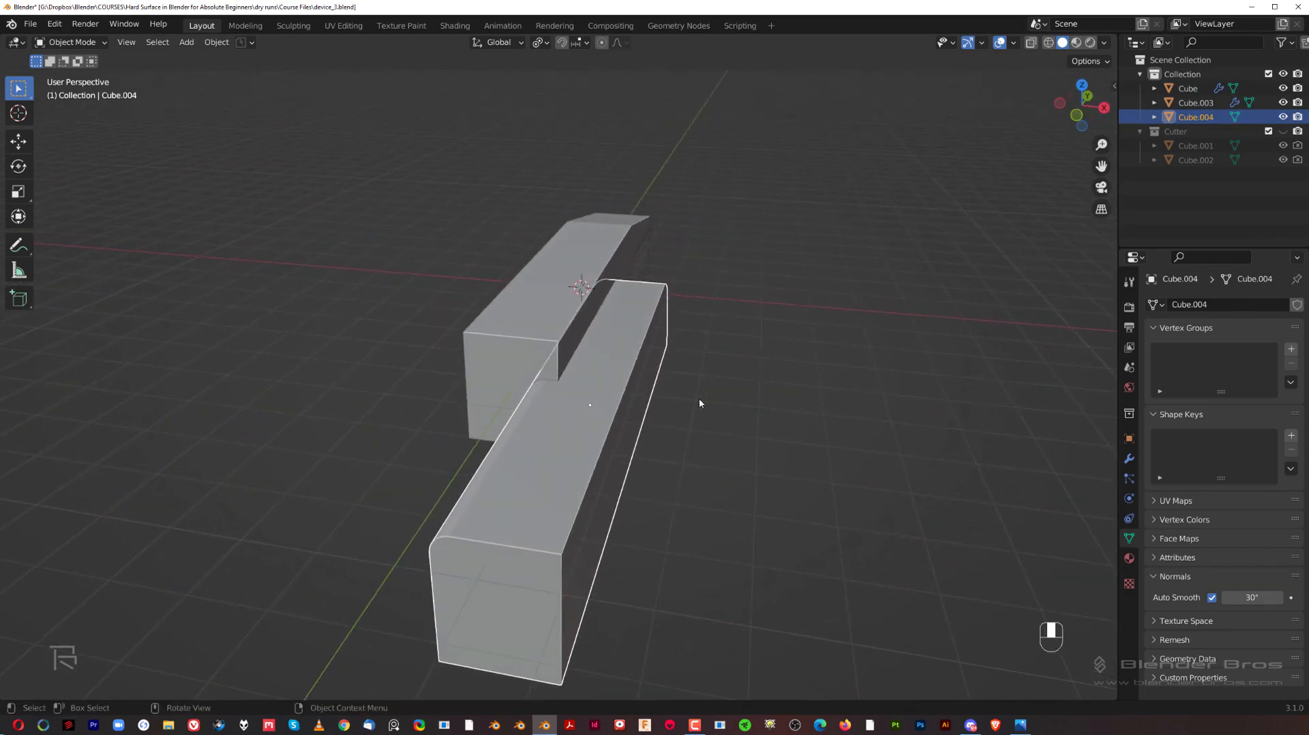
{"action": "left_click", "coordinate": [546, 346], "text": "shift"}
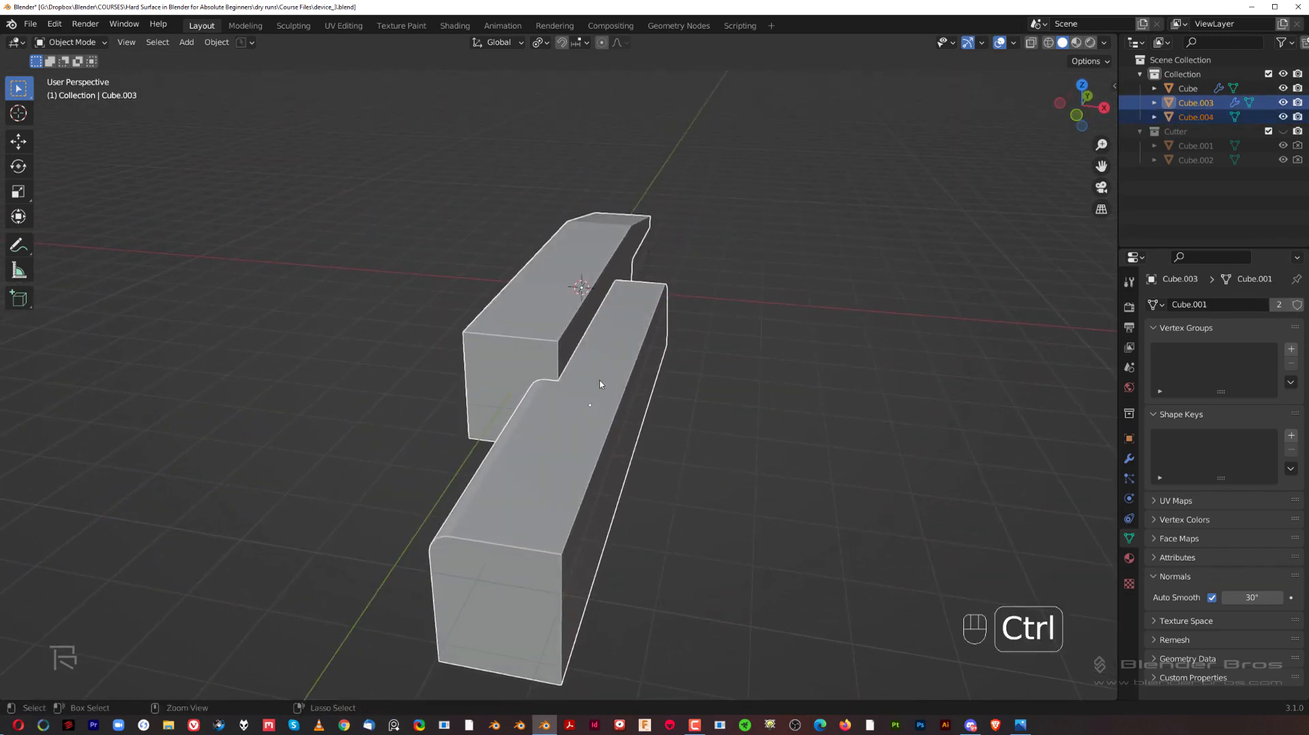
{"action": "key", "text": "ctrl+KP_Subtract"}
{"action": "middle_click_drag", "start_coordinate": [778, 412], "coordinate": [709, 383]}
{"action": "scroll", "coordinate": [722, 314], "scroll_direction": "up", "scroll_amount": 5}
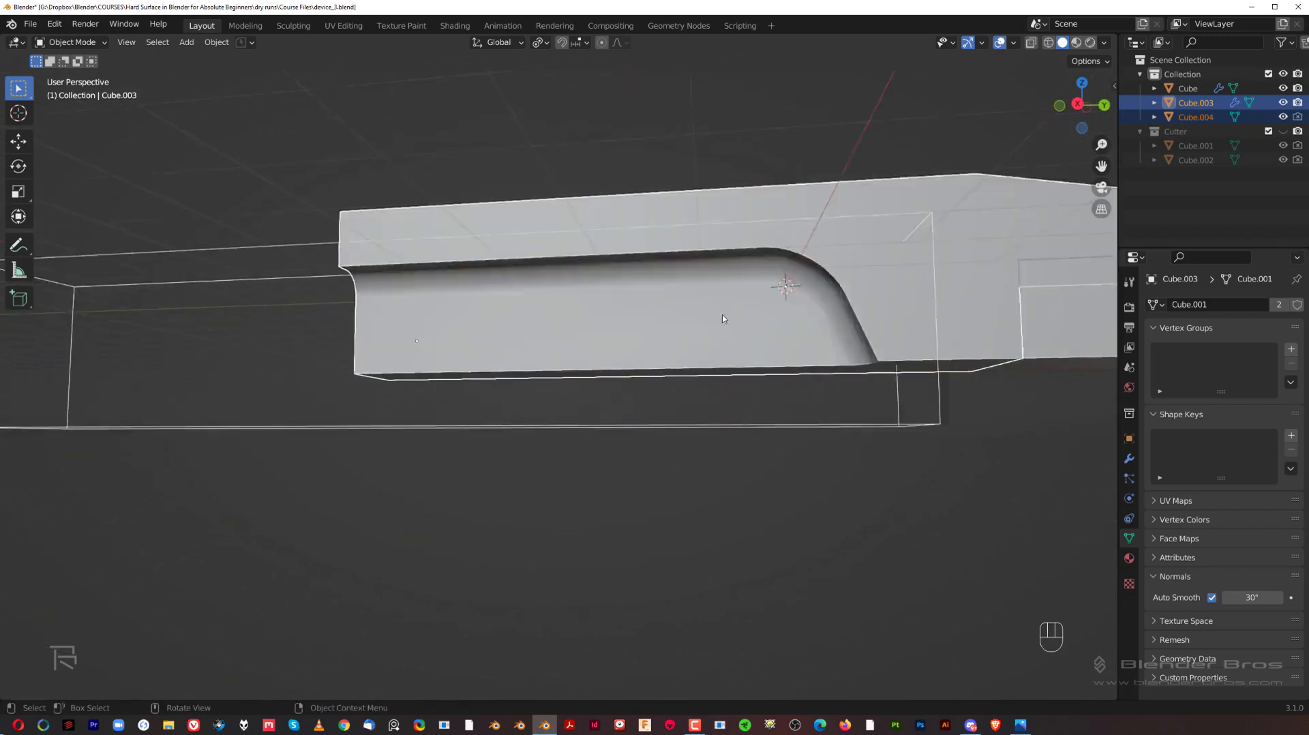
{"action": "middle_click_drag", "start_coordinate": [723, 318], "coordinate": [797, 399]}
Move the cutter about 0.11 m along the X axis to make the cut shallower.
{"action": "left_click", "coordinate": [773, 428]}
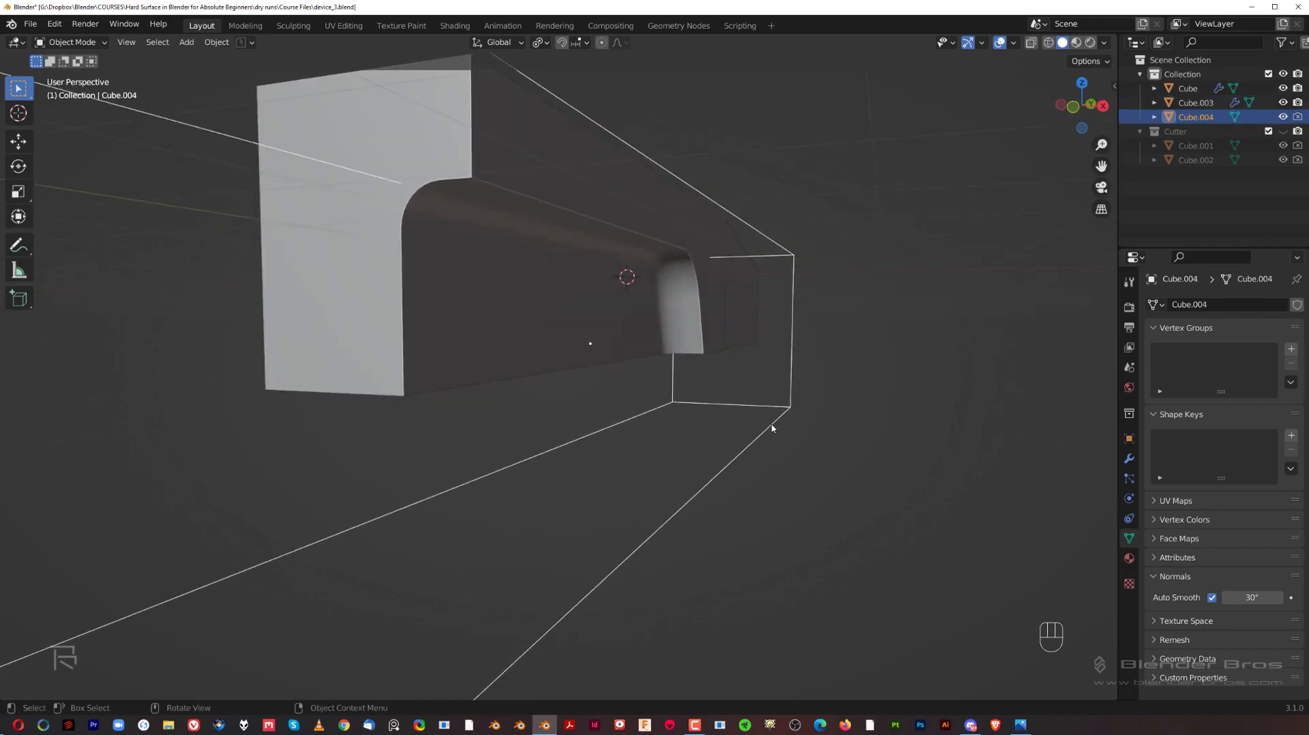
{"action": "key", "text": "g"}
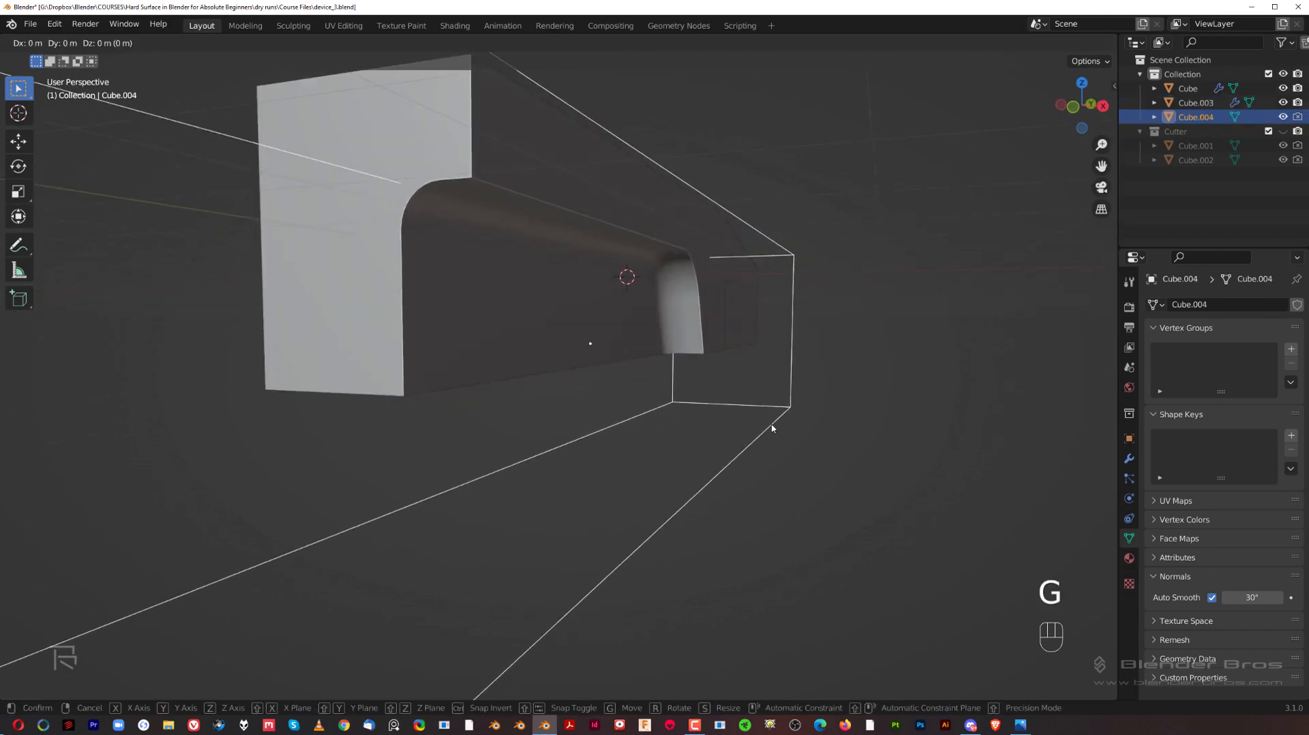
{"action": "key", "text": "x"}
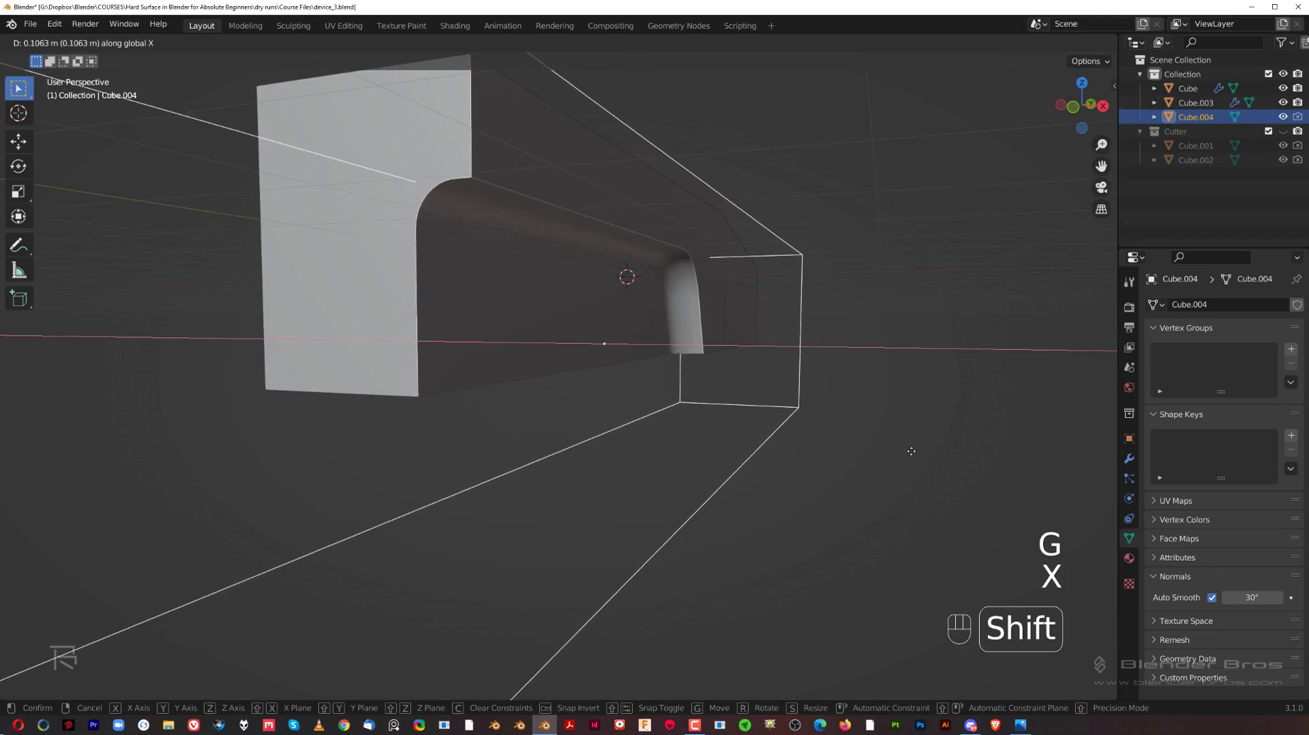
{"action": "left_click", "coordinate": [911, 451]}
{"action": "middle_click_drag", "start_coordinate": [911, 451], "coordinate": [645, 360]}
{"action": "scroll", "coordinate": [646, 360], "scroll_direction": "up", "scroll_amount": 3}
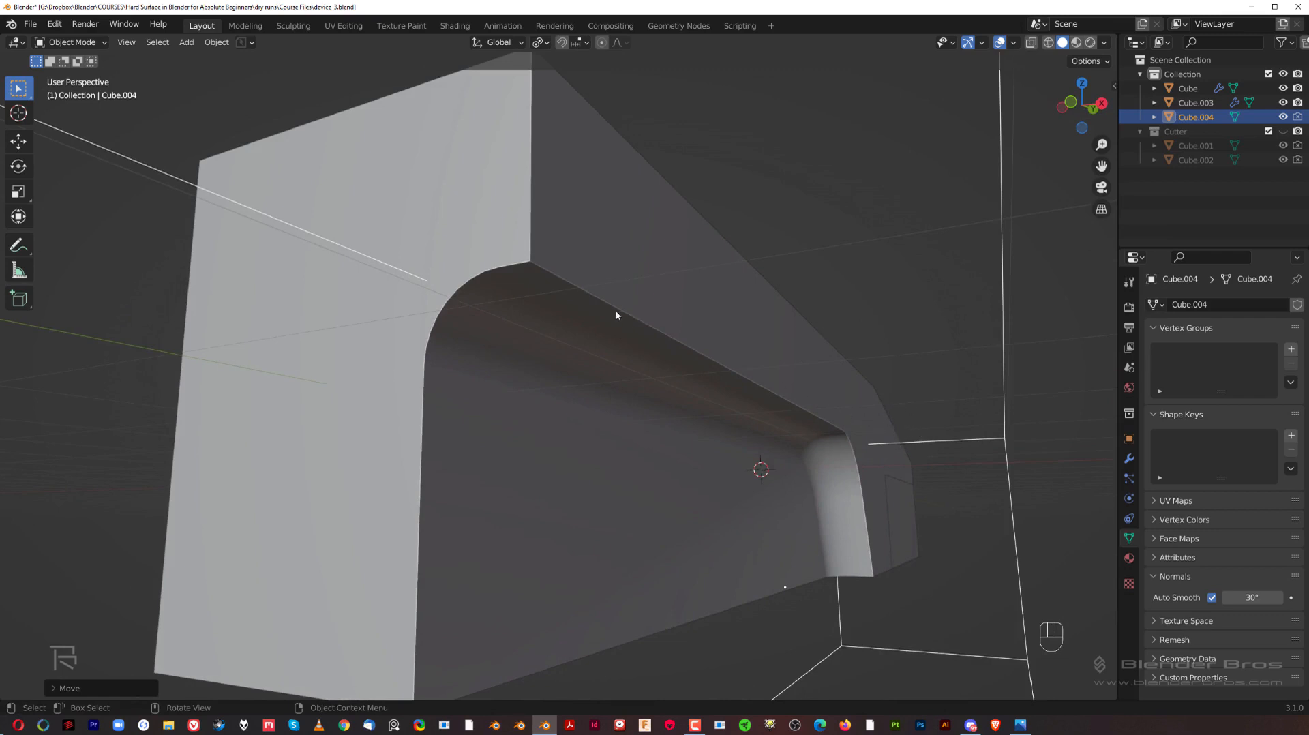
Switch in and out of mesh editing on the cutter and the body to examine the rounded cut's upper edge.
{"action": "key", "text": "Tab"}
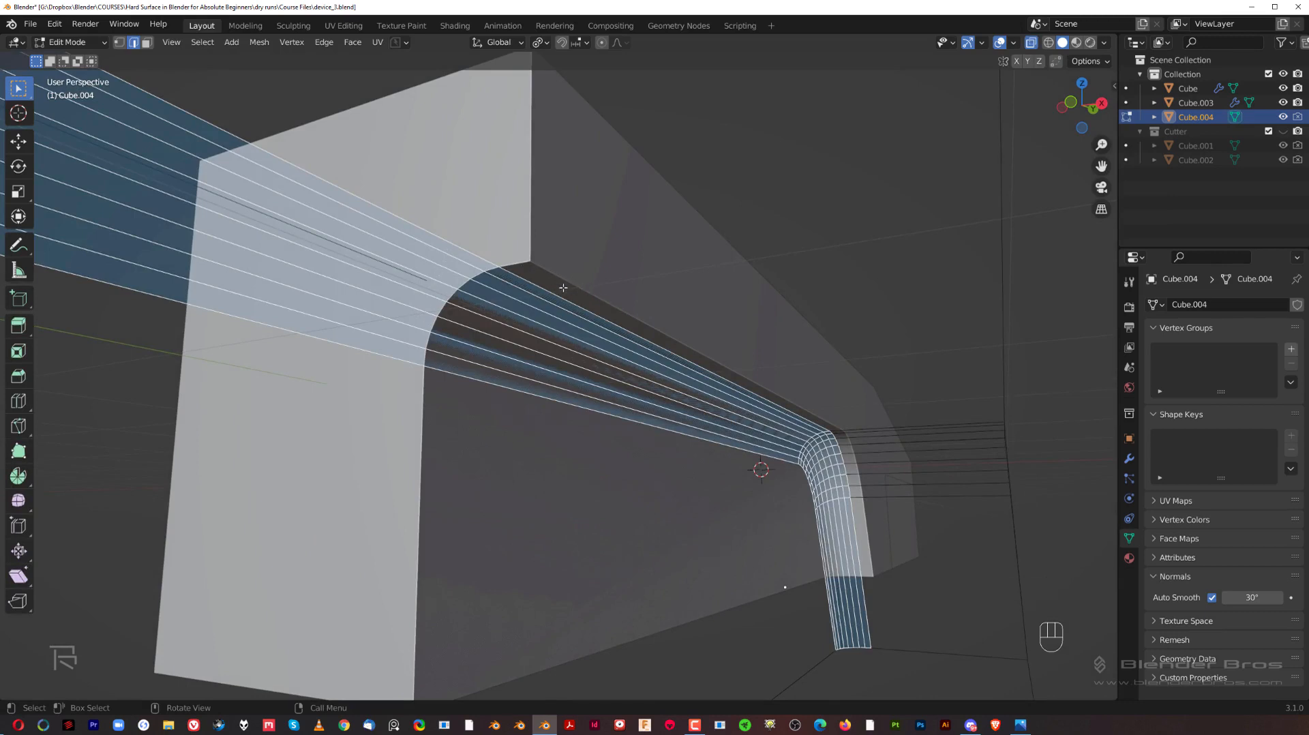
{"action": "scroll", "coordinate": [563, 288], "scroll_direction": "up", "scroll_amount": 2}
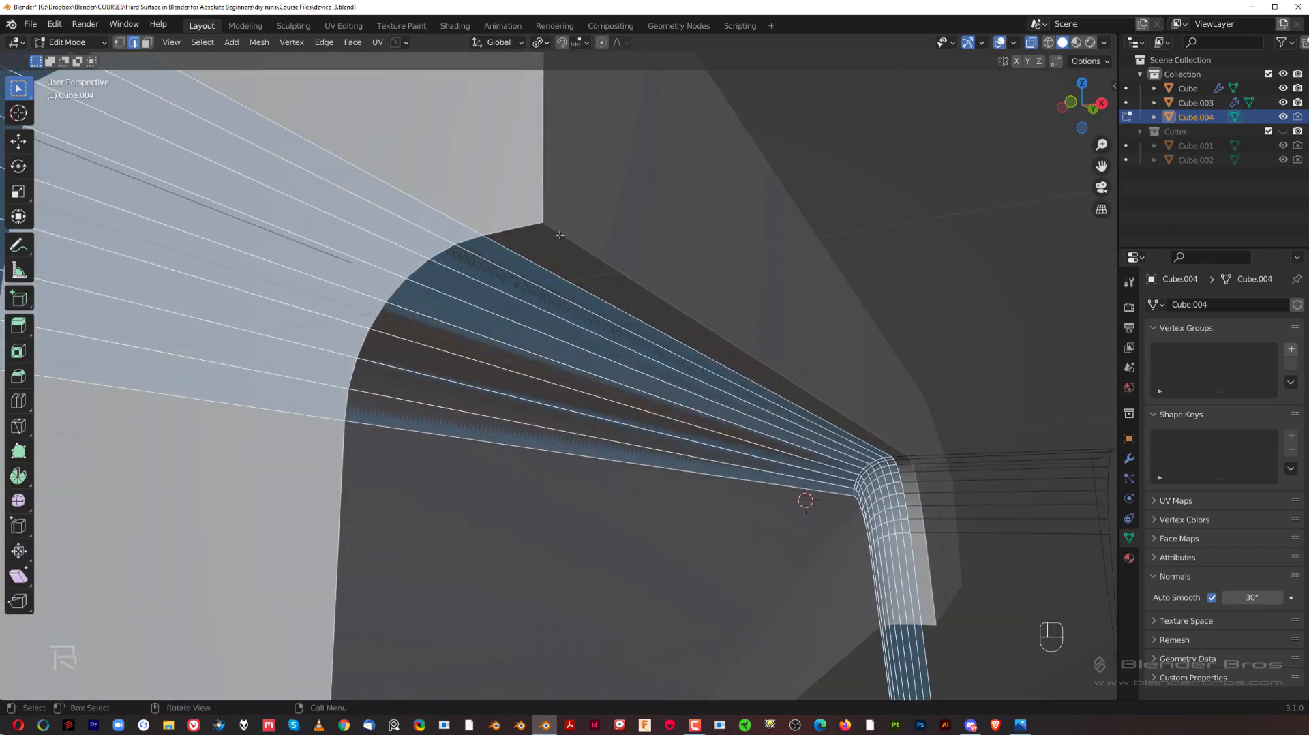
{"action": "scroll", "coordinate": [560, 235], "scroll_direction": "up", "scroll_amount": 1}
{"action": "key", "text": "Tab"}
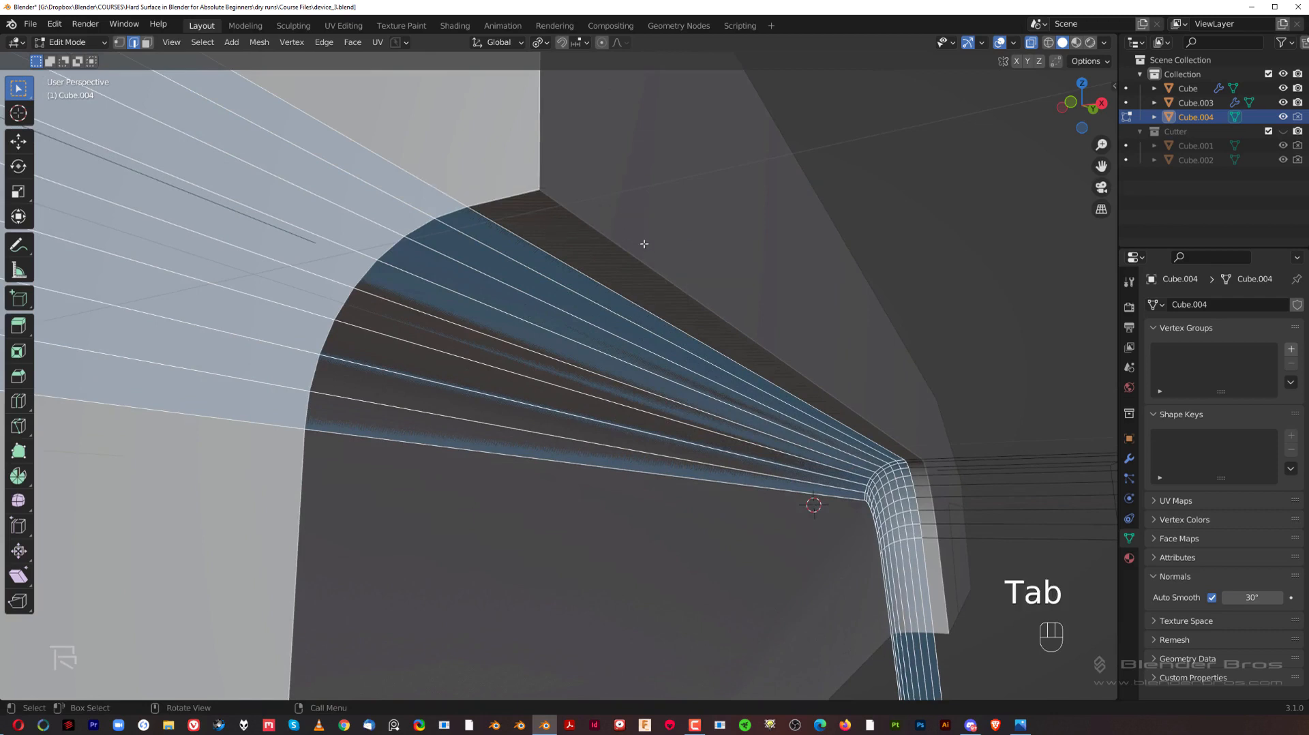
{"action": "key", "text": "Tab"}
{"action": "left_click", "coordinate": [649, 242]}
{"action": "key", "text": "Tab"}
{"action": "key", "text": "Tab"}
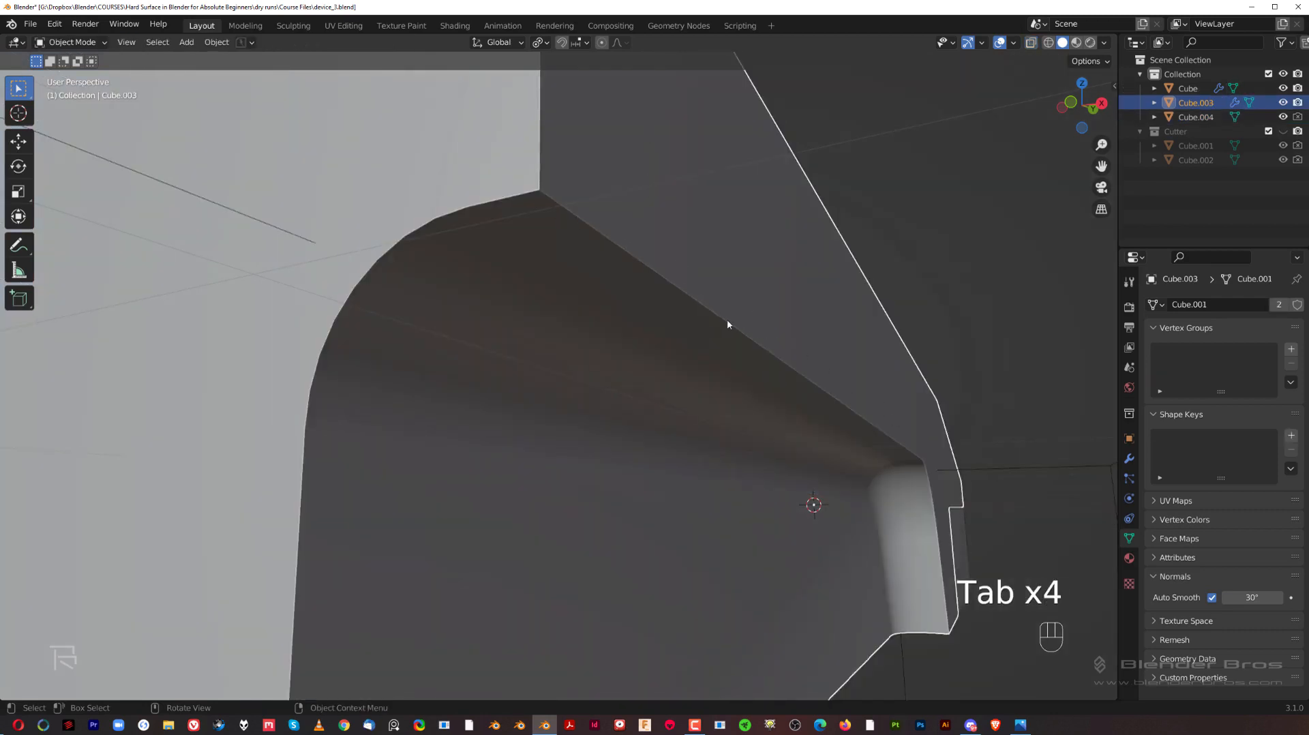
{"action": "scroll", "coordinate": [728, 323], "scroll_direction": "down", "scroll_amount": 3}
{"action": "key", "text": "Tab"}
{"action": "key", "text": "Tab"}
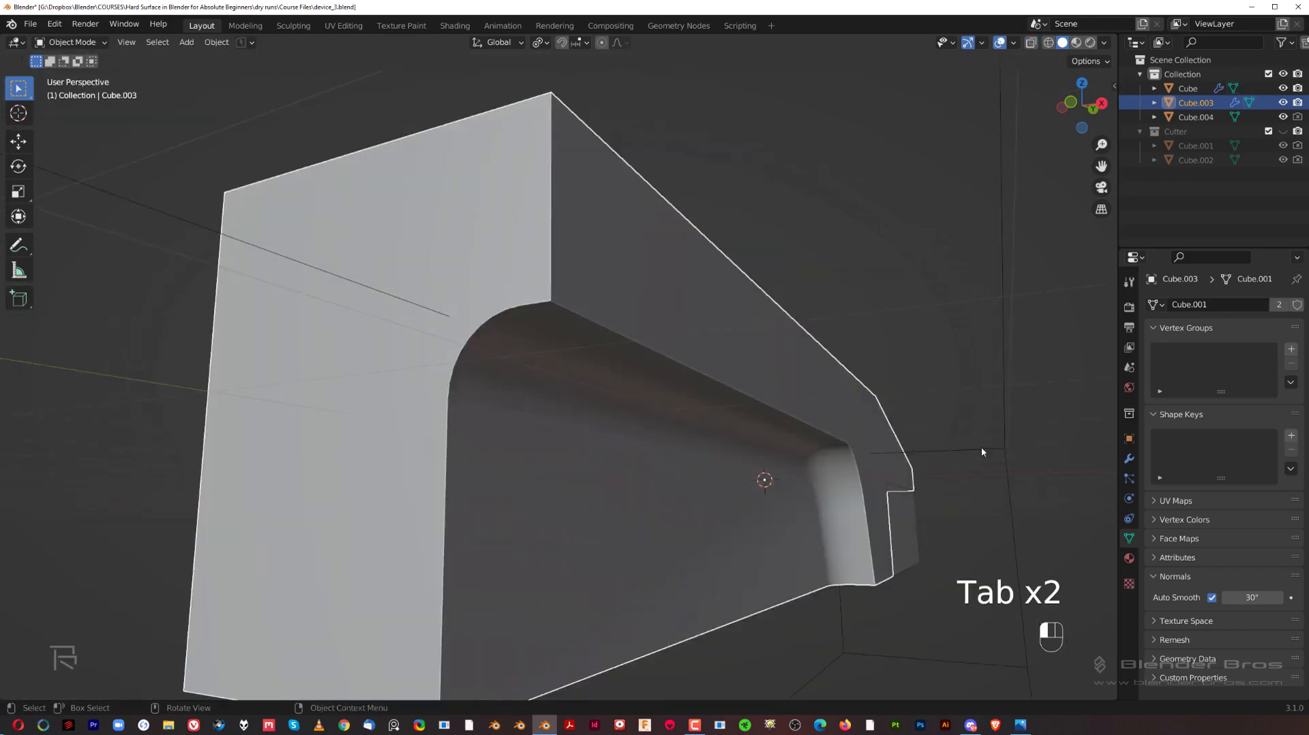
Try shifting the cutter's selected bevel geometry along X so its upper edge reaches the body's side face.
{"action": "scroll", "coordinate": [733, 388], "scroll_direction": "up", "scroll_amount": 3}
{"action": "left_click", "coordinate": [453, 320]}
{"action": "key", "text": "Tab"}
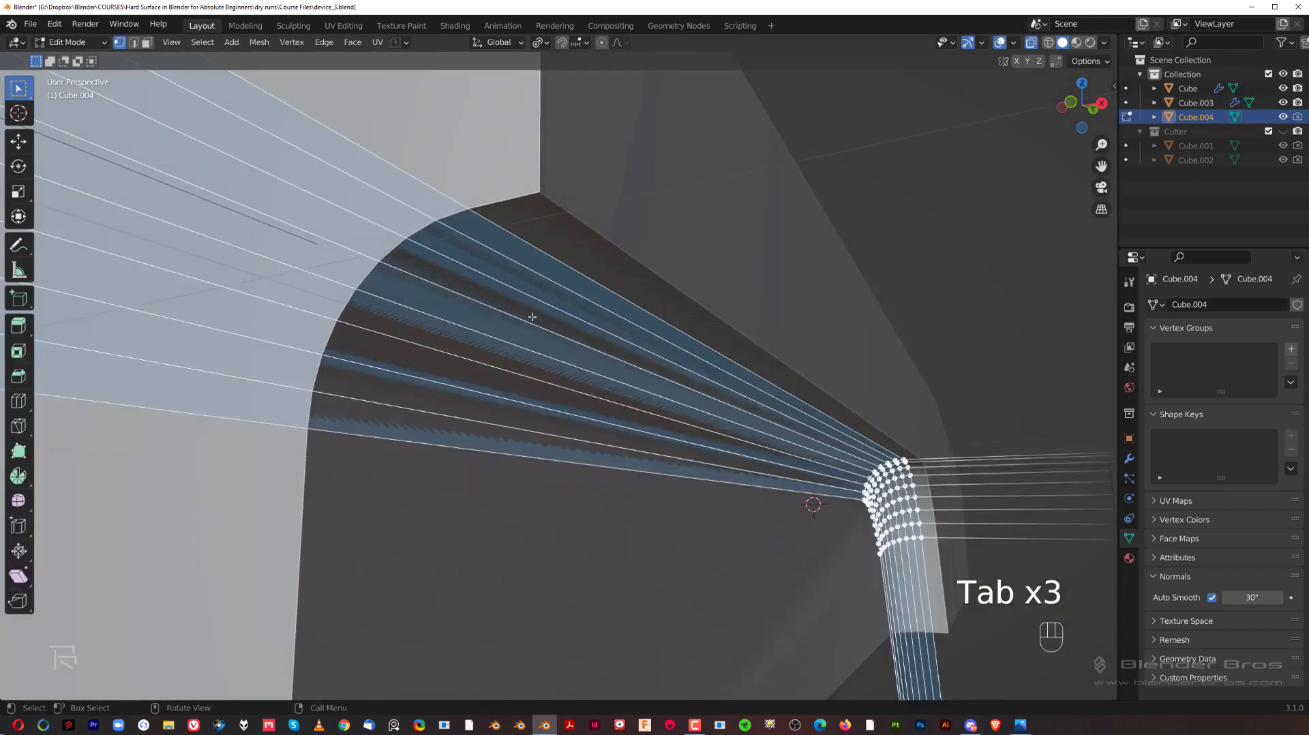
{"action": "key", "text": "g"}
{"action": "key", "text": "x"}
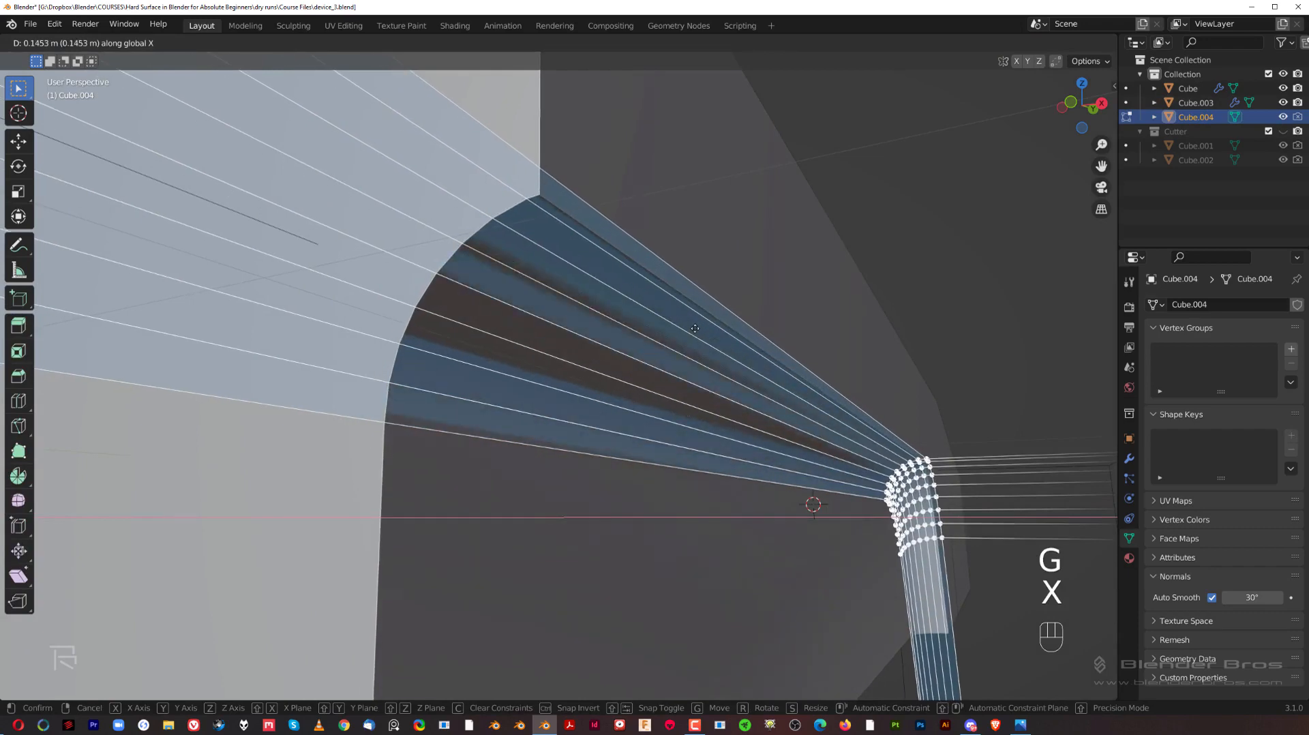
{"action": "left_click", "coordinate": [657, 280]}
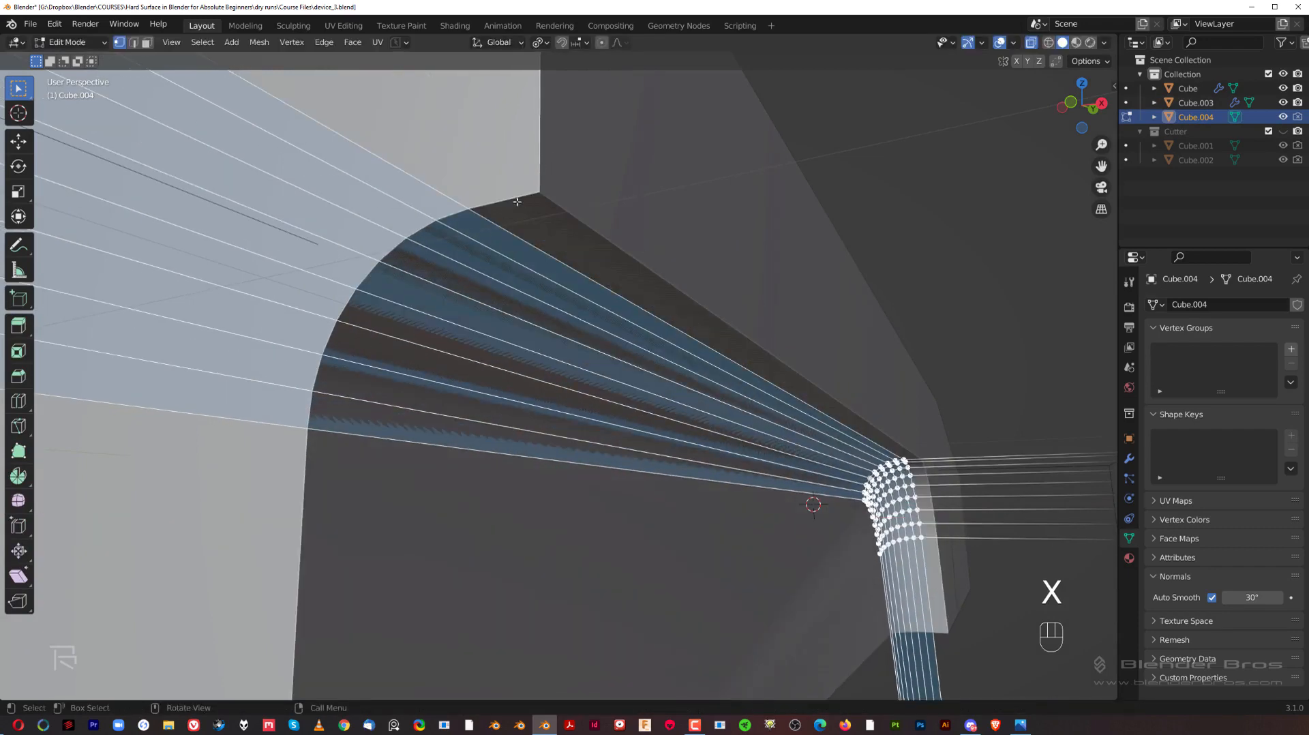
Try the X-axis shift of the cutter's bevel again from a closer angle on the cut's upper edge.
{"action": "middle_click_drag", "start_coordinate": [533, 241], "coordinate": [636, 347]}
{"action": "scroll", "coordinate": [641, 323], "scroll_direction": "down", "scroll_amount": 2}
{"action": "middle_click_drag", "start_coordinate": [636, 348], "coordinate": [592, 356]}
{"action": "scroll", "coordinate": [608, 300], "scroll_direction": "up", "scroll_amount": 1}
{"action": "middle_click_drag", "start_coordinate": [592, 356], "coordinate": [557, 297], "text": "shift"}
{"action": "scroll", "coordinate": [555, 333], "scroll_direction": "down", "scroll_amount": 2}
{"action": "key", "text": "g"}
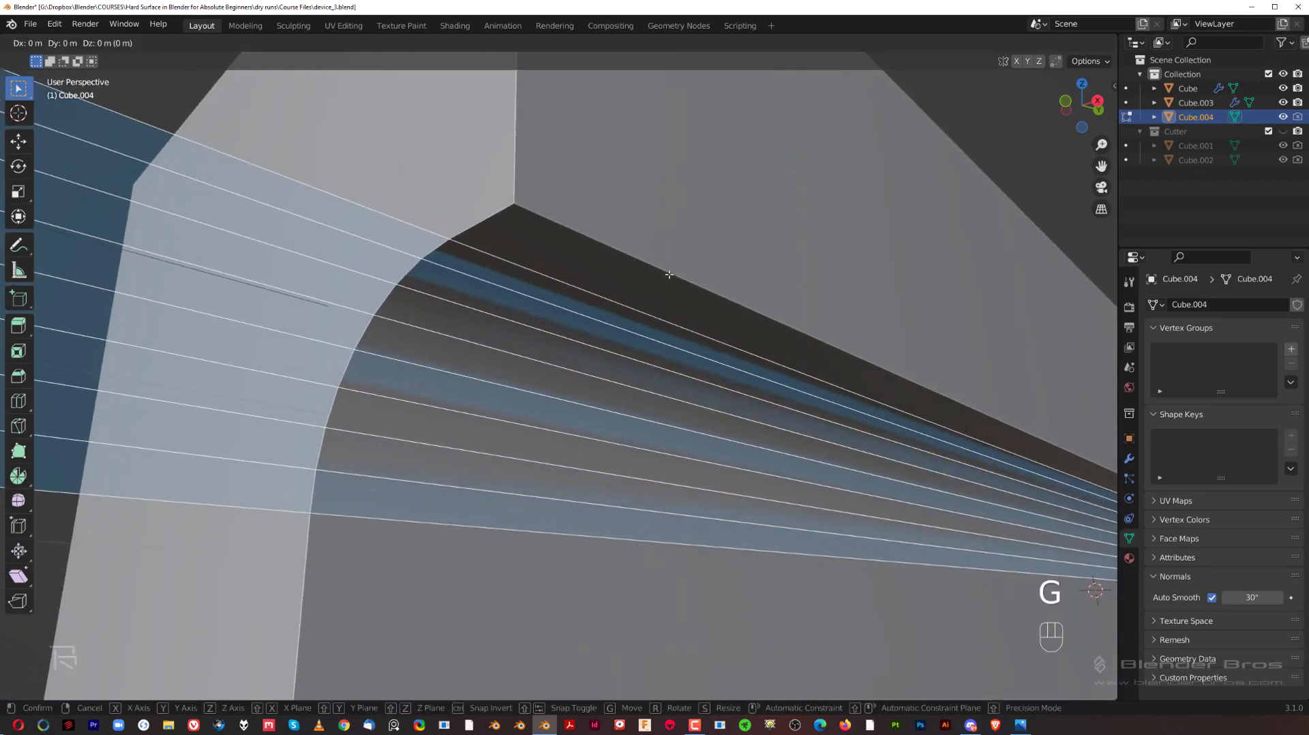
{"action": "key", "text": "x"}
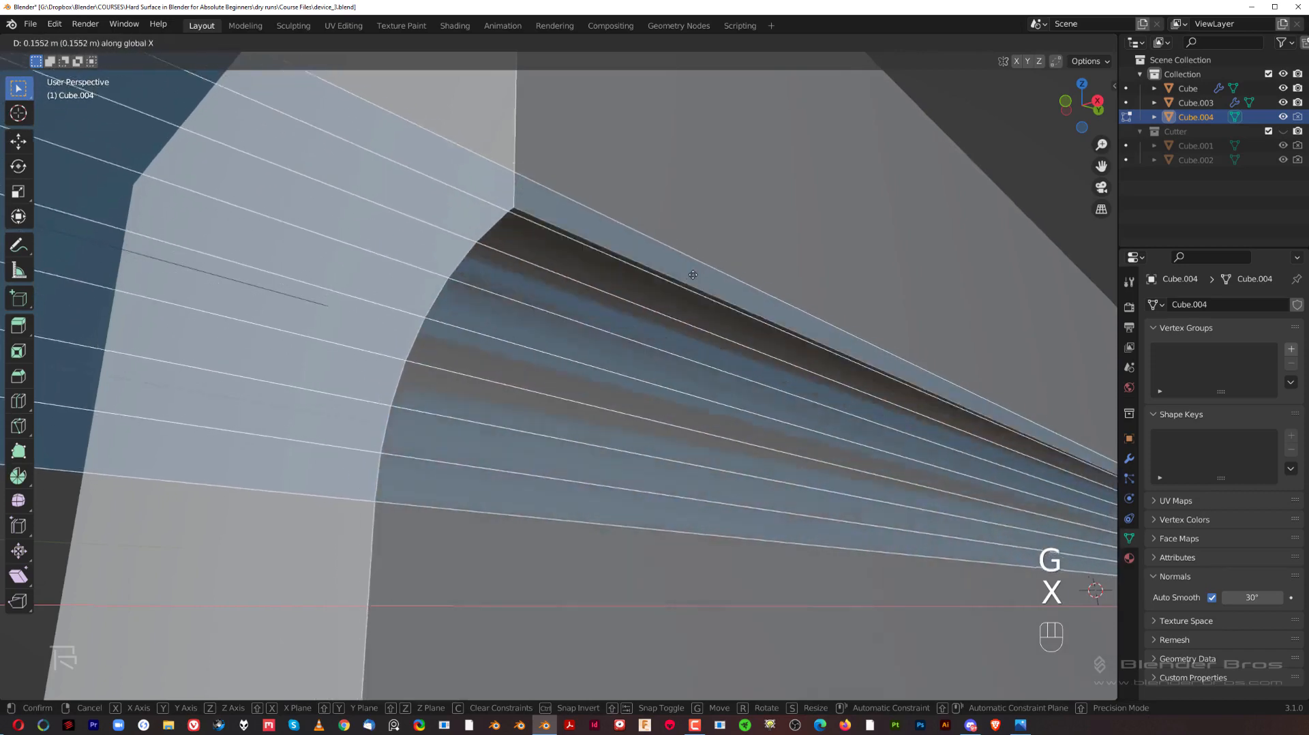
{"action": "left_click", "coordinate": [559, 237]}
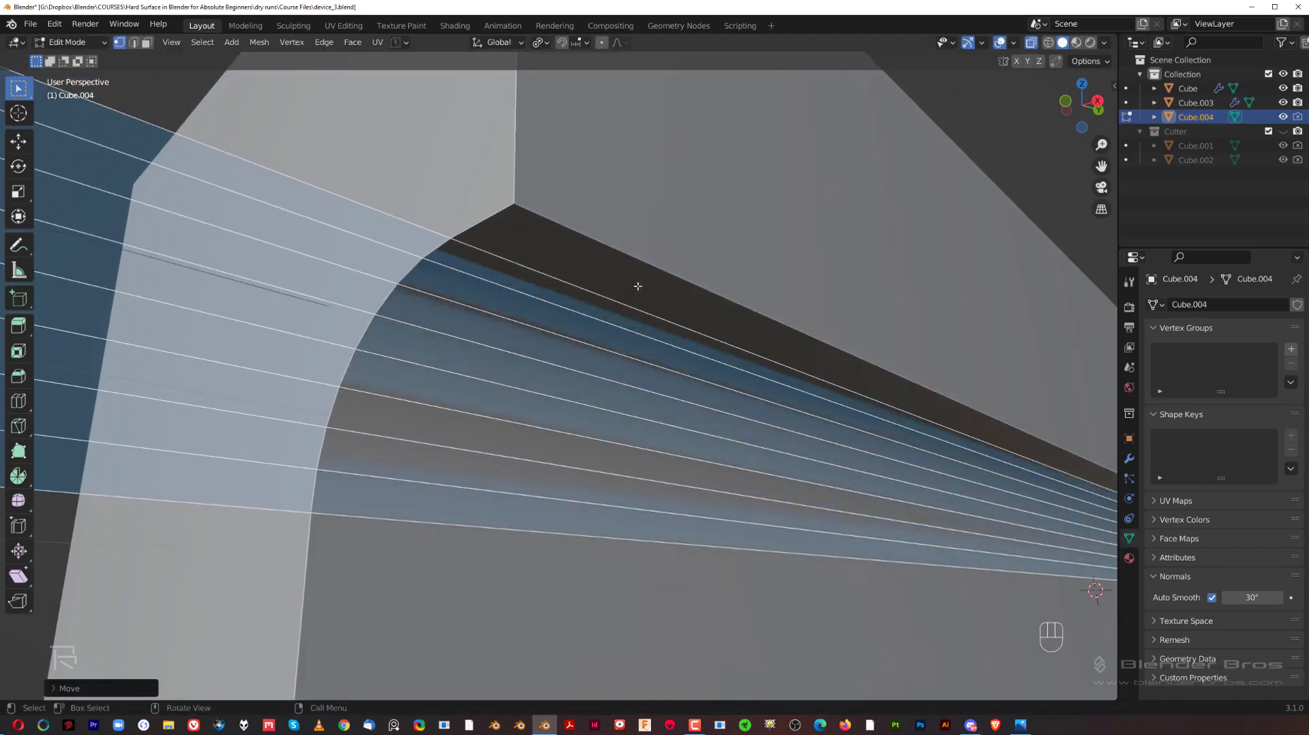
Return the cutter to object mode and open its modifier settings.
{"action": "scroll", "coordinate": [648, 287], "scroll_direction": "down", "scroll_amount": 8}
{"action": "middle_click_drag", "start_coordinate": [648, 288], "coordinate": [695, 326]}
{"action": "key", "text": "Tab"}
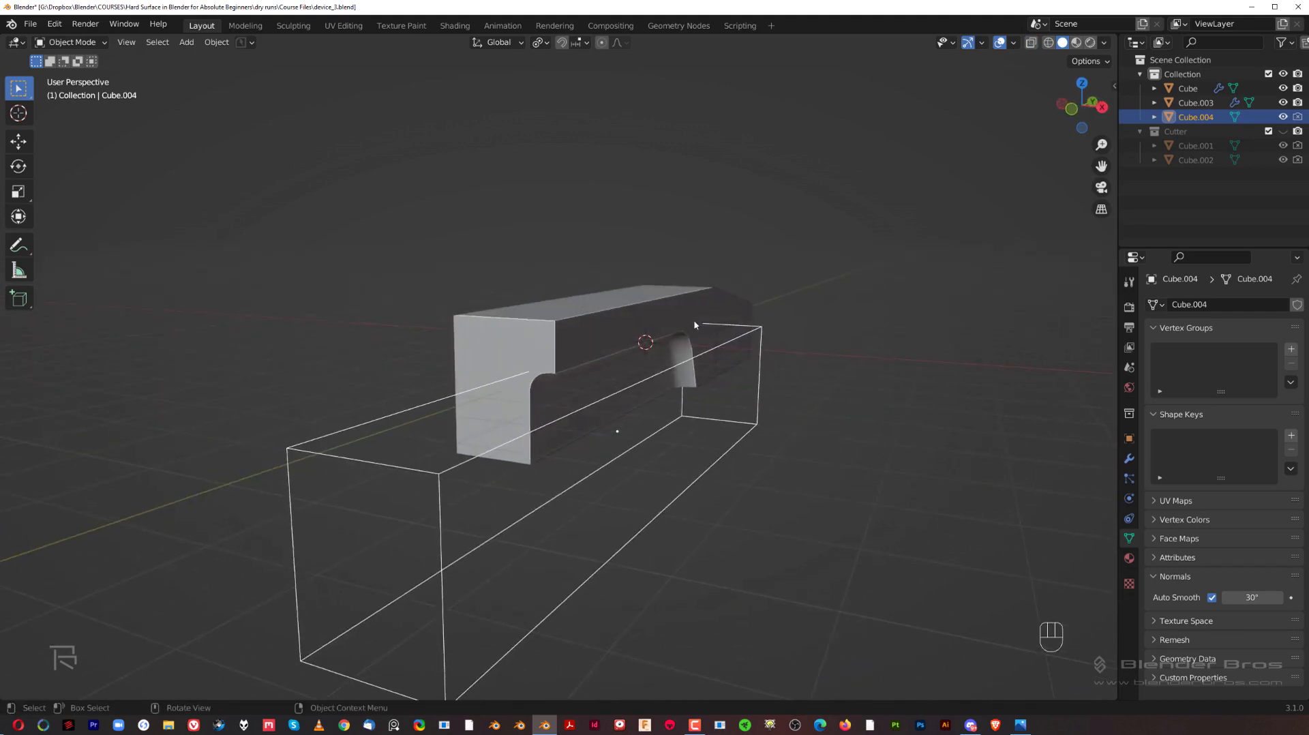
{"action": "middle_click_drag", "start_coordinate": [753, 403], "coordinate": [760, 366], "text": "shift"}
{"action": "left_click", "coordinate": [1127, 462]}
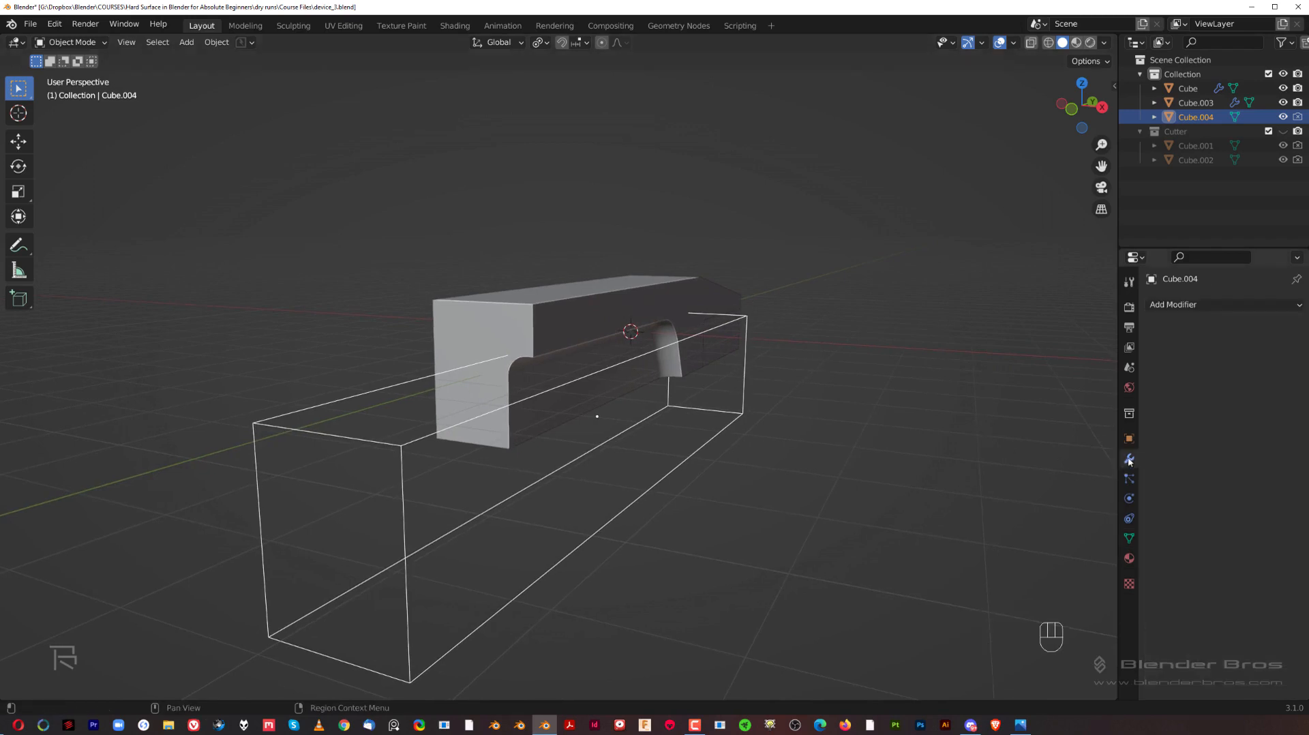
Add an X-axis Mirror modifier to the cutter and turn off the modifier's viewport display.
{"action": "left_click", "coordinate": [1178, 306]}
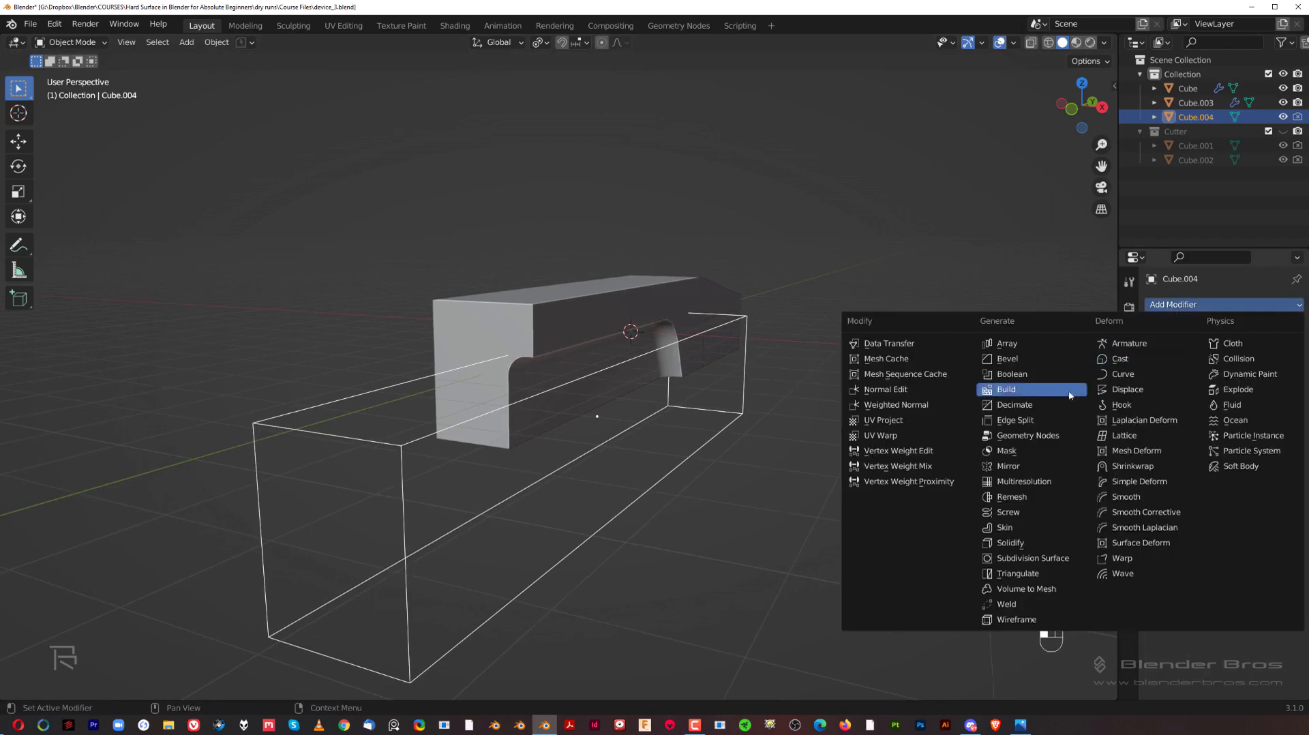
{"action": "left_click", "coordinate": [1023, 466]}
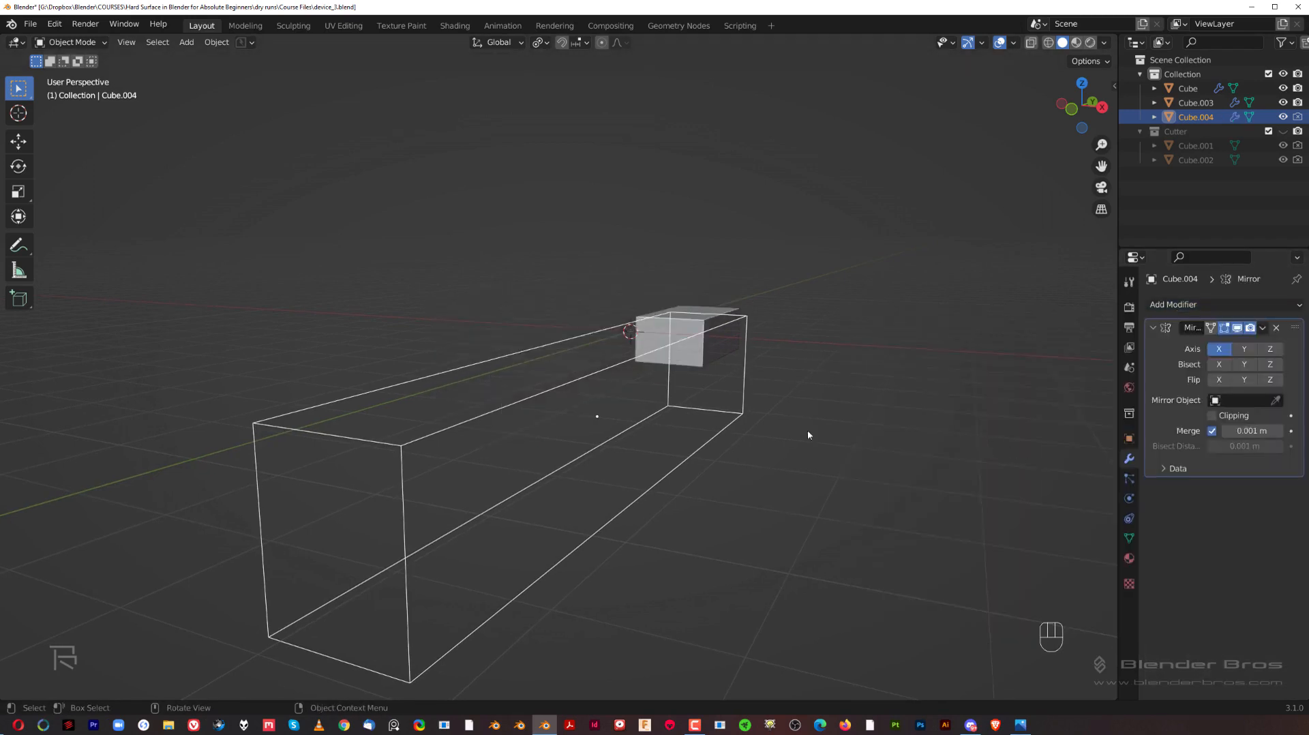
{"action": "middle_click_drag", "start_coordinate": [616, 360], "coordinate": [709, 355]}
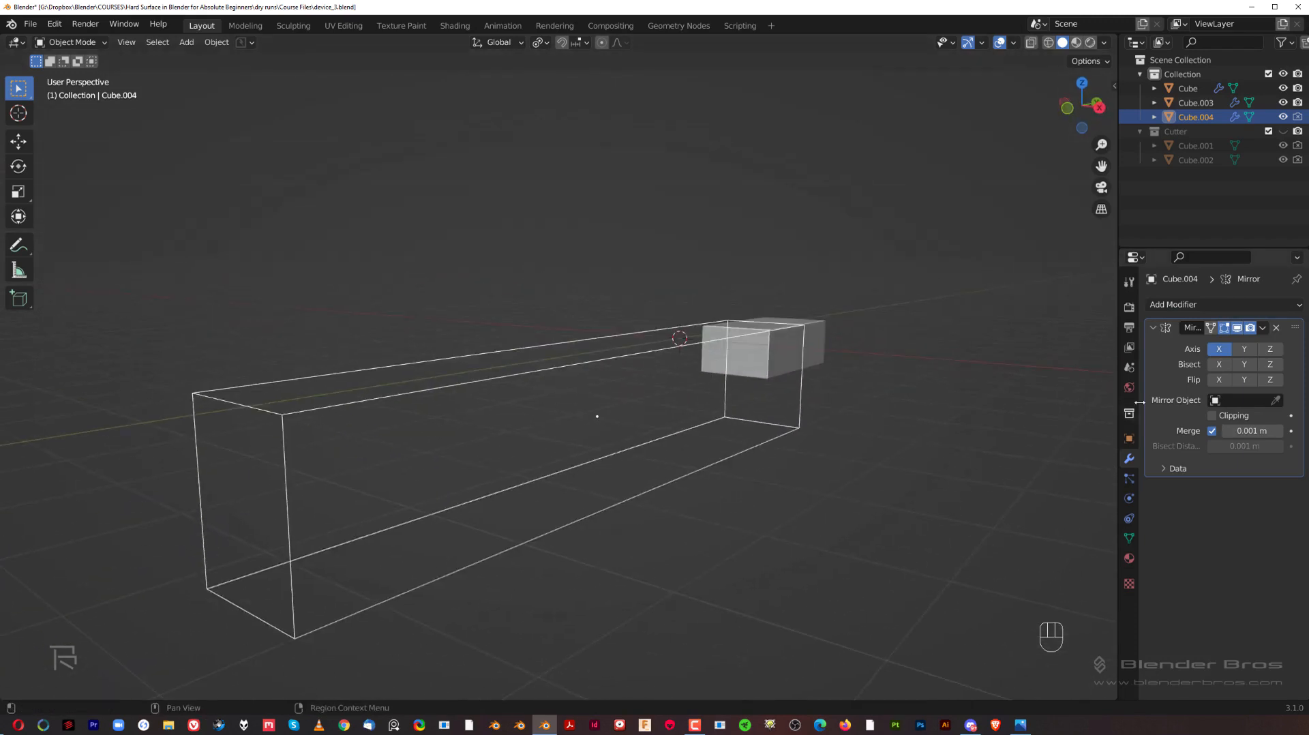
{"action": "left_click", "coordinate": [1226, 333]}
{"action": "left_click", "coordinate": [1226, 332]}
{"action": "left_click", "coordinate": [1238, 330]}
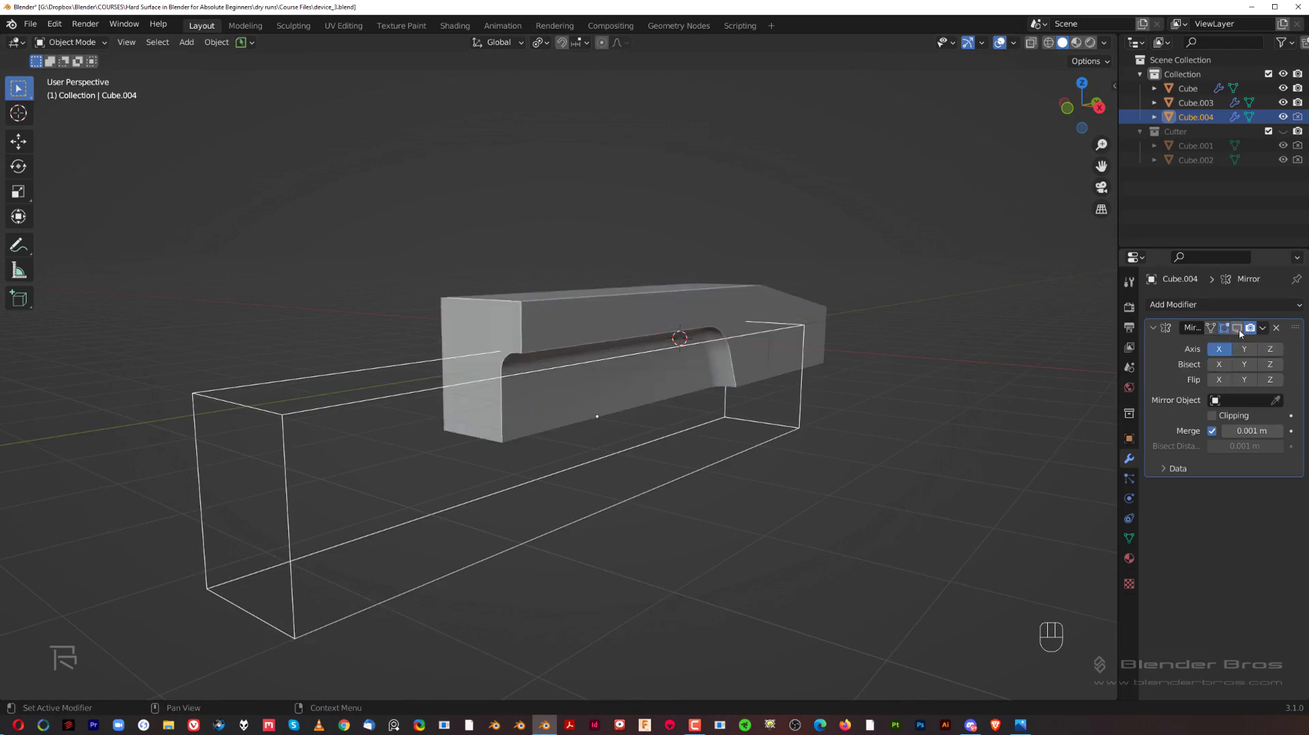
Set the main body as the cutter's mirror object and turn the Mirror modifier's viewport display back on.
{"action": "left_click", "coordinate": [1275, 402]}
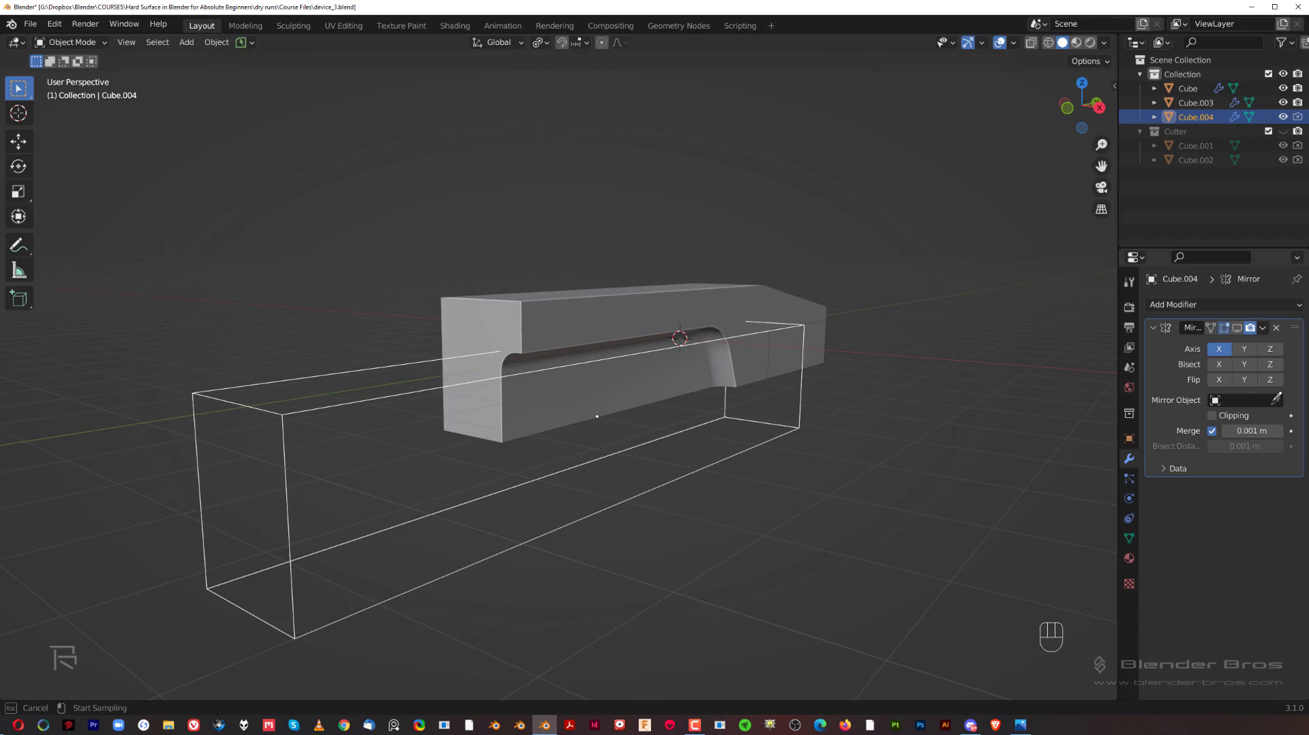
{"action": "left_click", "coordinate": [497, 318]}
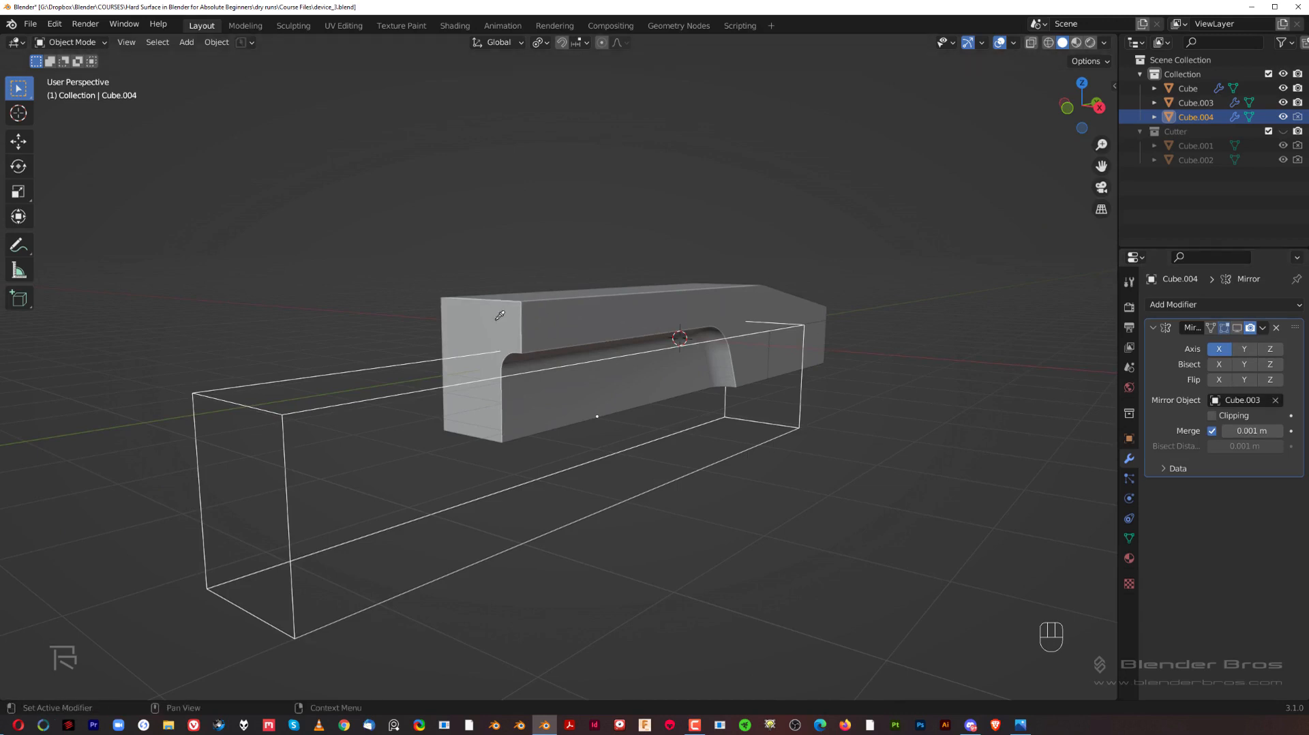
{"action": "left_click", "coordinate": [1238, 329]}
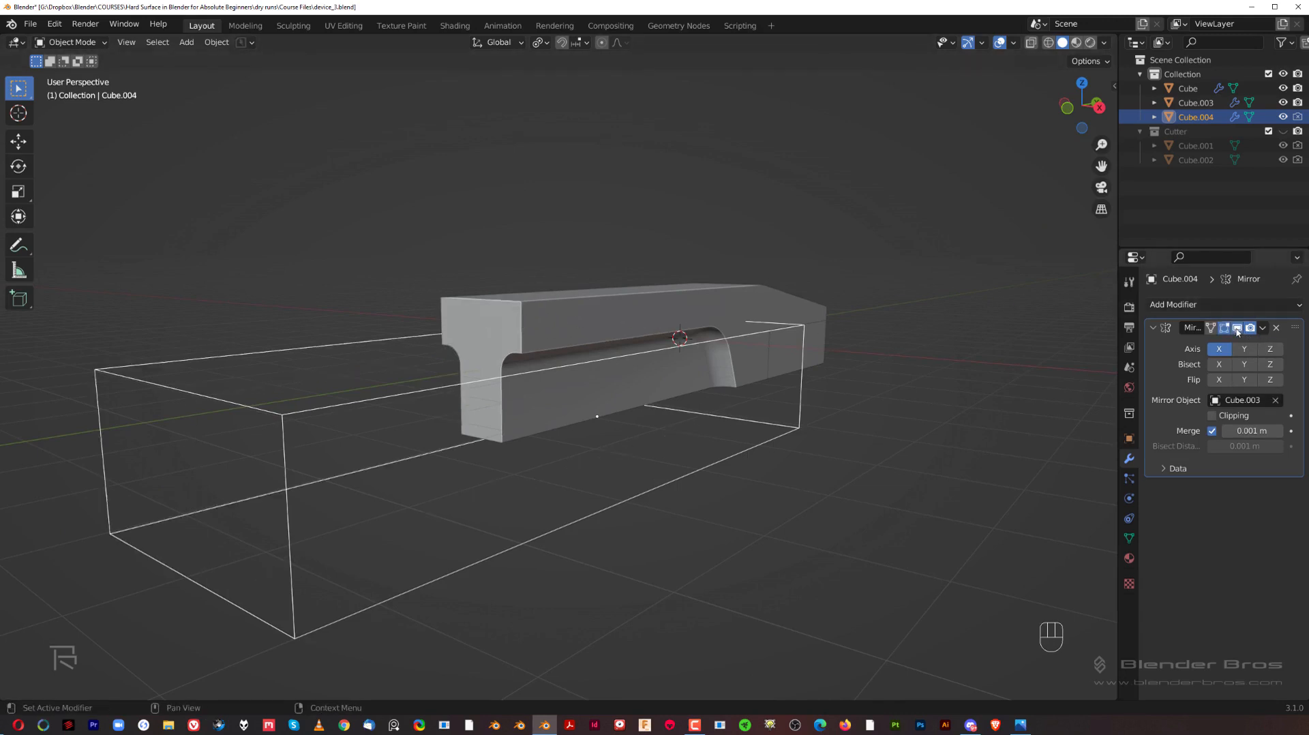
{"action": "middle_click_drag", "start_coordinate": [420, 318], "coordinate": [662, 315]}
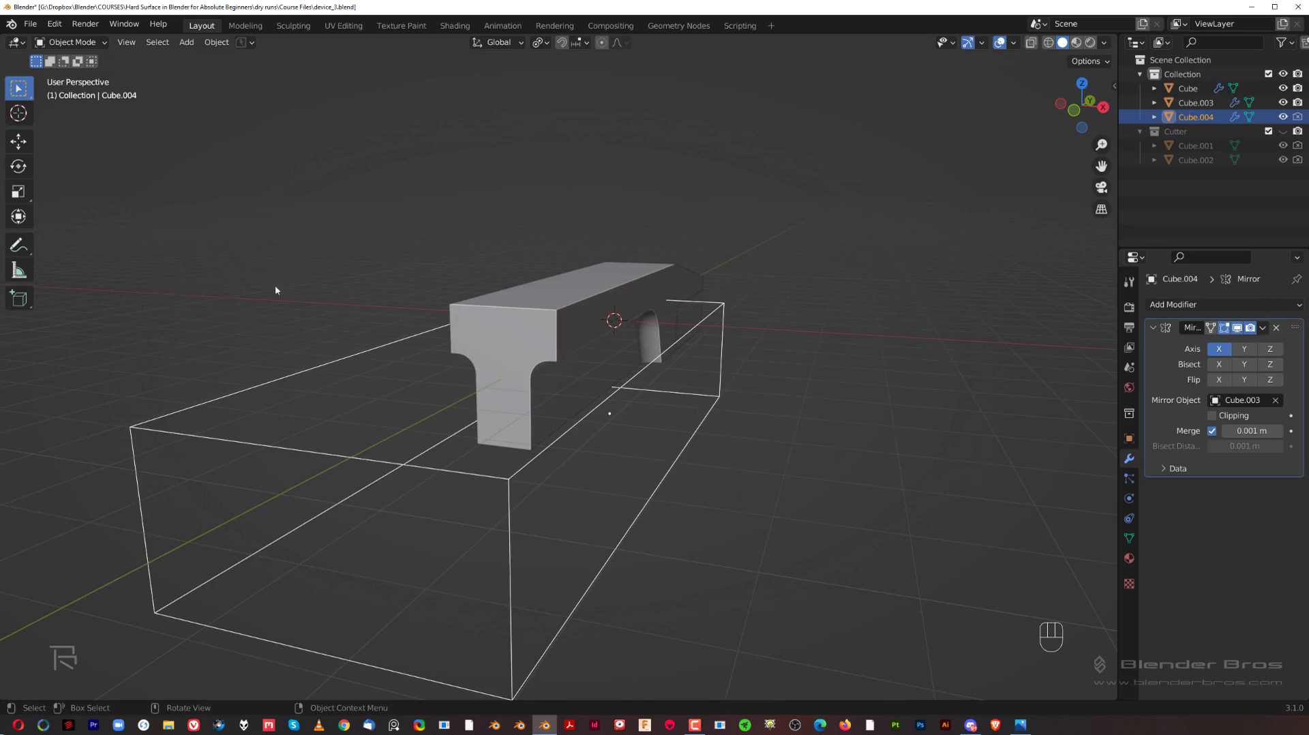
Move the mirrored cutter into the Cutter collection.
{"action": "middle_click_drag", "start_coordinate": [835, 349], "coordinate": [631, 336]}
{"action": "key", "text": "m"}
{"action": "left_click", "coordinate": [775, 334]}
Select the upper body together with the lower block at its tapered end and enter edit mode on both.
{"action": "scroll", "coordinate": [704, 310], "scroll_direction": "up", "scroll_amount": 2}
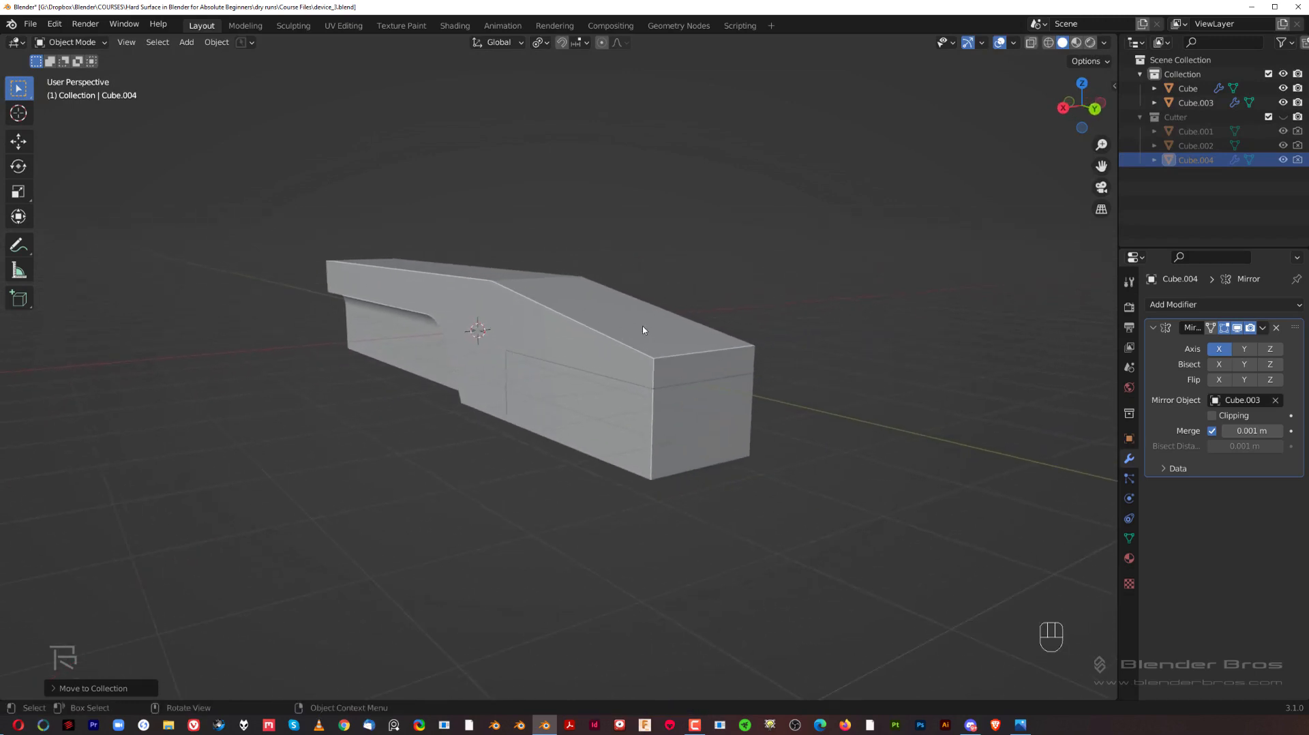
{"action": "scroll", "coordinate": [678, 330], "scroll_direction": "up", "scroll_amount": 4}
{"action": "scroll", "coordinate": [712, 354], "scroll_direction": "up", "scroll_amount": 1}
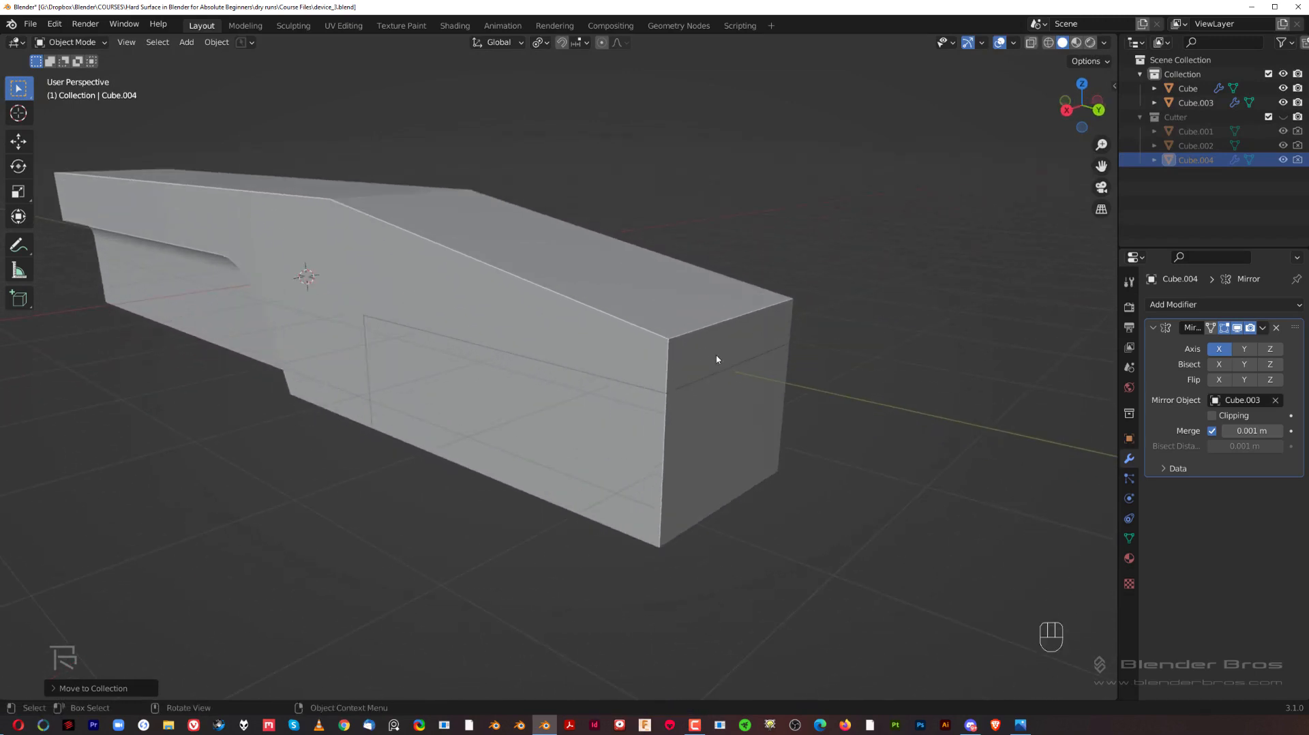
{"action": "left_click", "coordinate": [716, 359]}
{"action": "scroll", "coordinate": [710, 381], "scroll_direction": "down", "scroll_amount": 2}
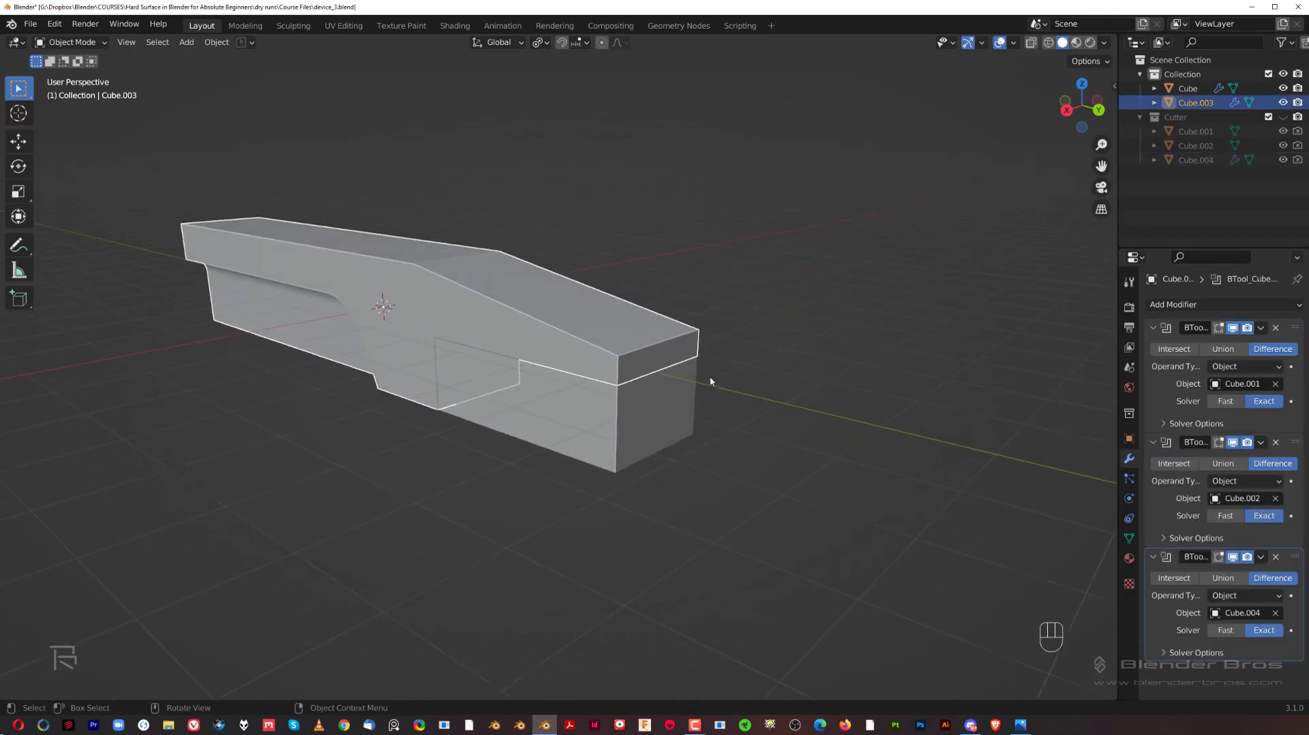
{"action": "left_click", "coordinate": [673, 418], "text": "shift"}
{"action": "left_click", "coordinate": [662, 399], "text": "shift"}
{"action": "left_click", "coordinate": [664, 402], "text": "shift"}
{"action": "key", "text": "Tab"}
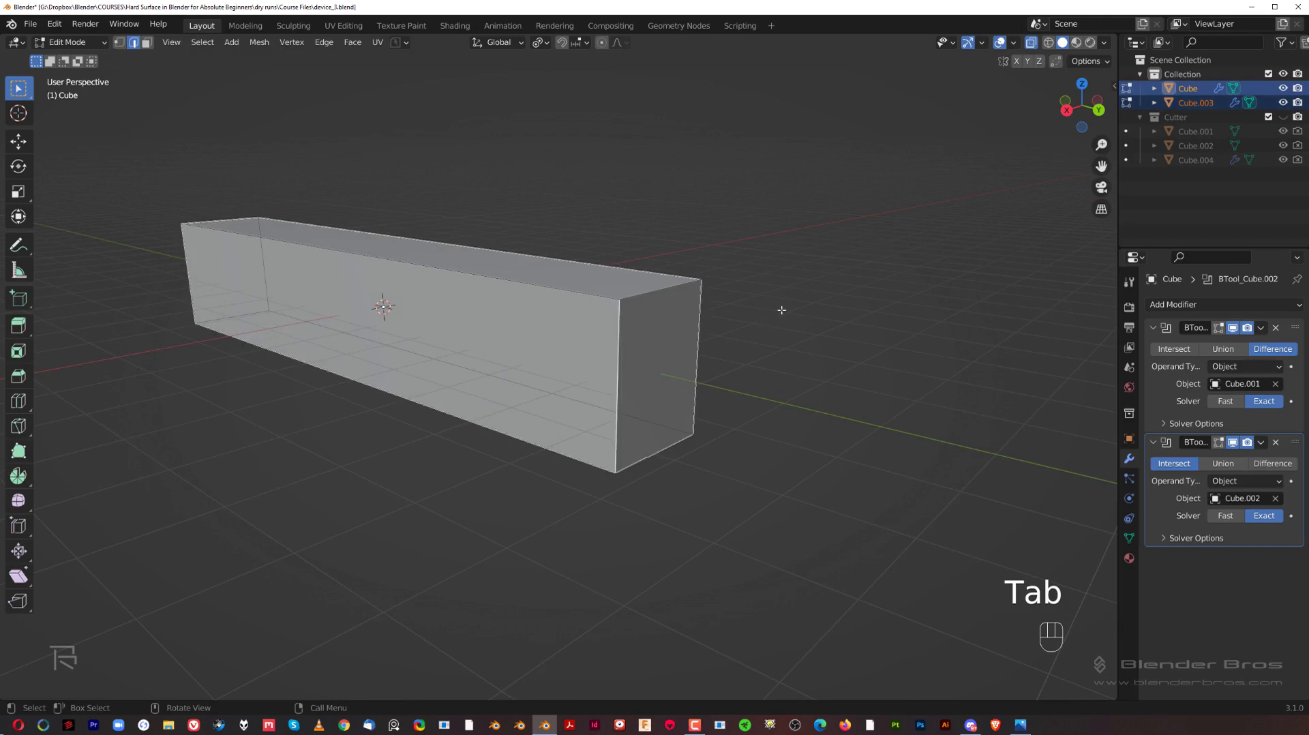
Bevel the vertical corner edge at the tapered end of both pieces about 0.43 m wide with 6 segments, and return to object mode.
{"action": "key", "text": "ctrl+b"}
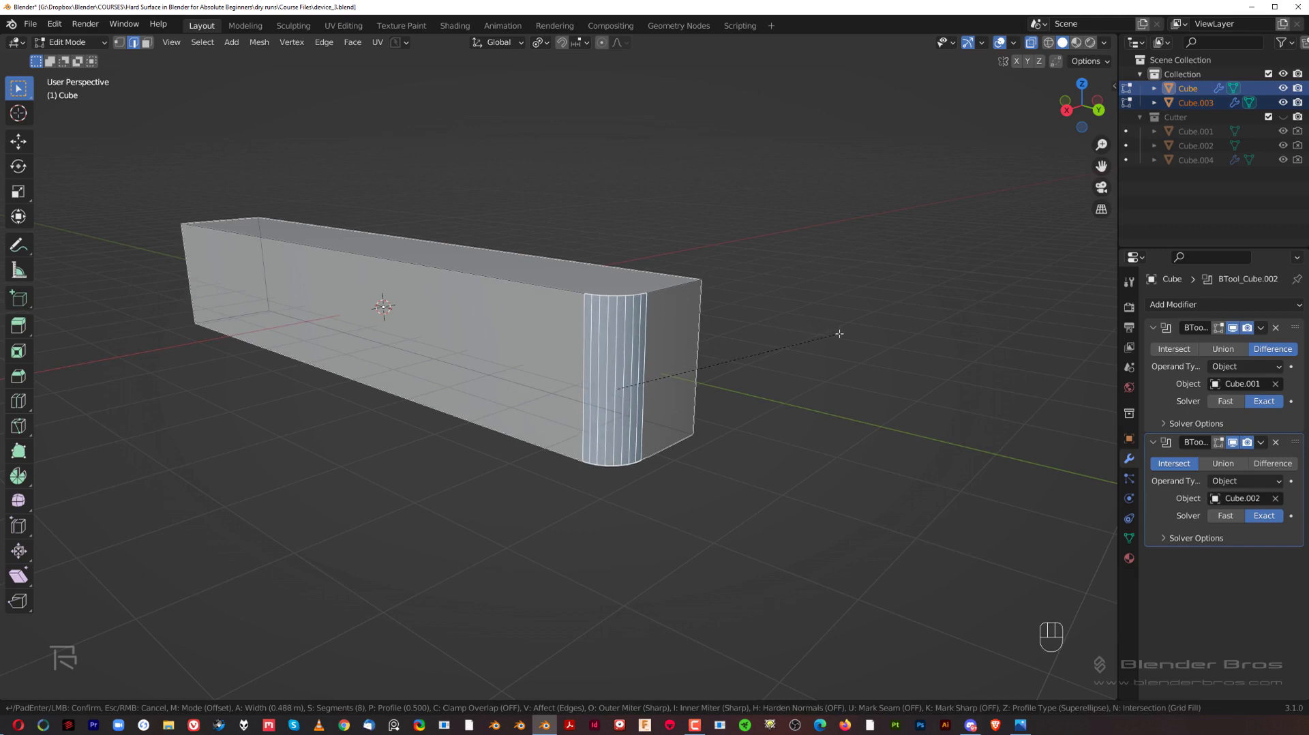
{"action": "scroll", "coordinate": [840, 333], "scroll_direction": "down", "scroll_amount": 2}
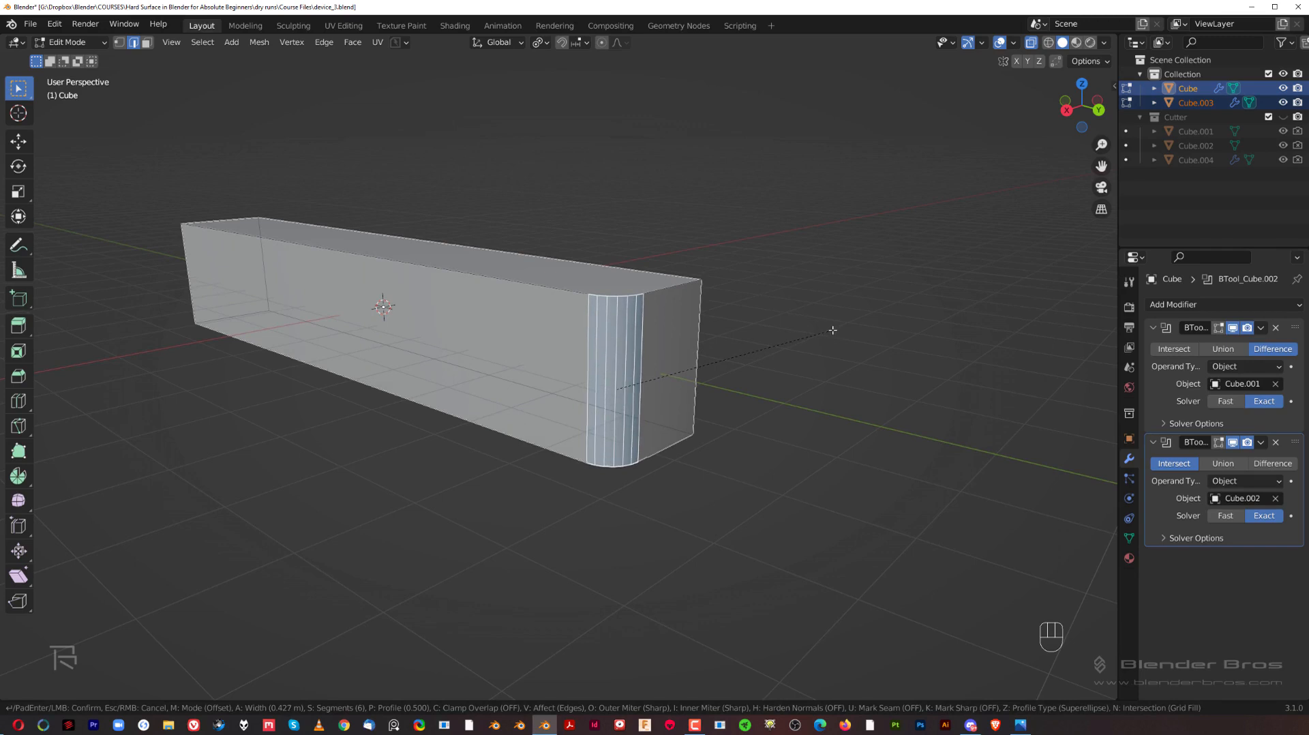
{"action": "left_click", "coordinate": [835, 330]}
{"action": "key", "text": "Tab"}
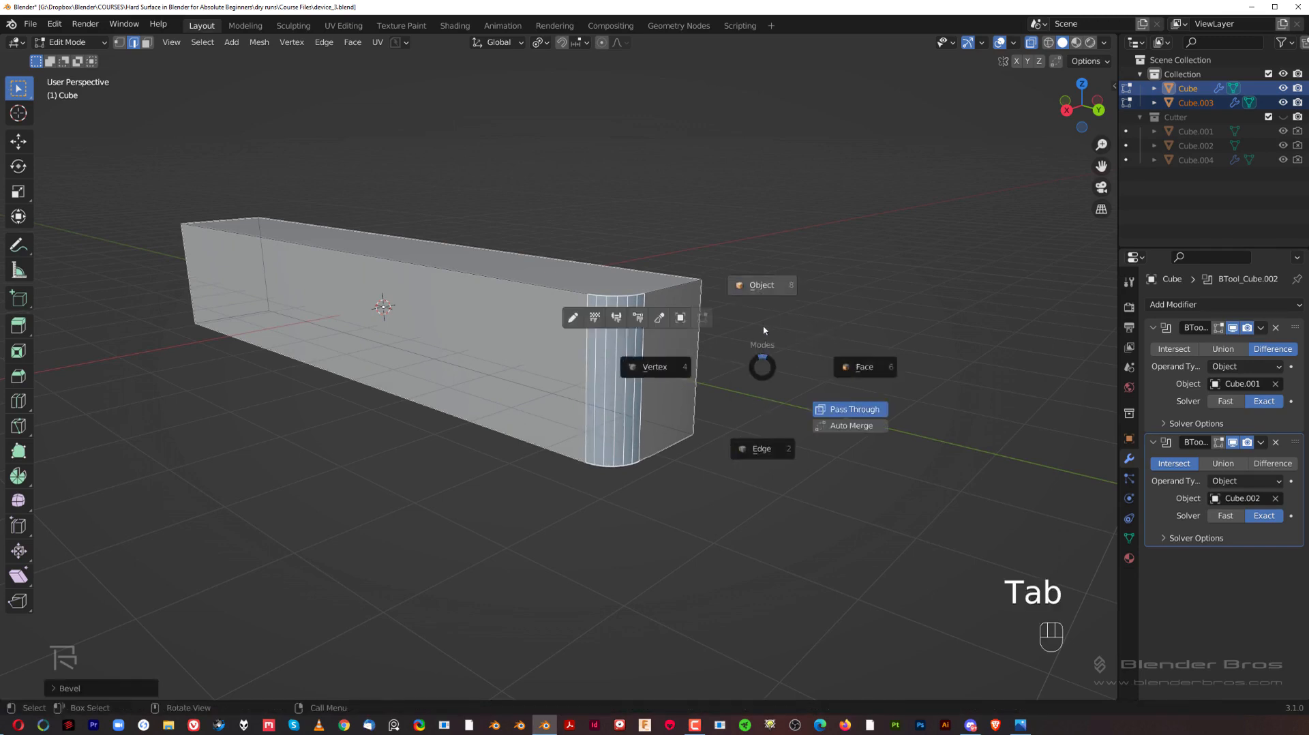
{"action": "middle_click_drag", "start_coordinate": [759, 368], "coordinate": [670, 317]}
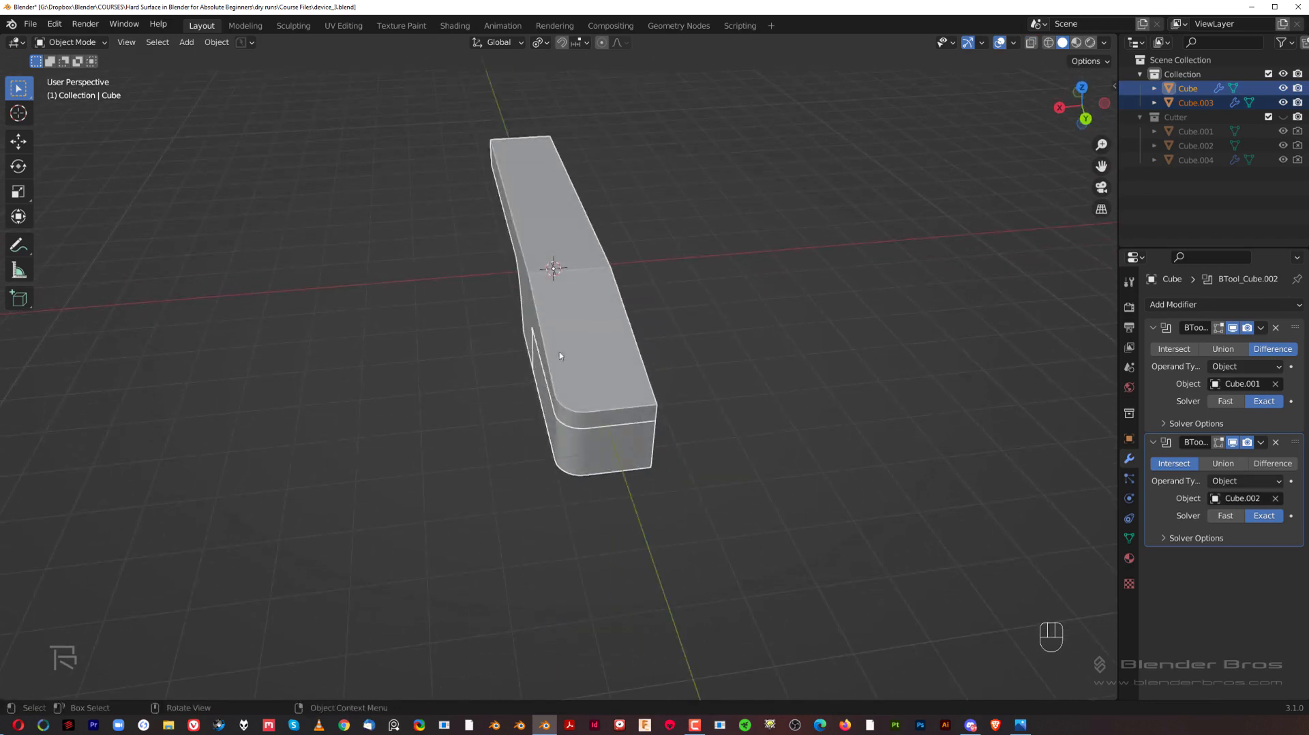
Add a Mirror modifier to the lower block with both Axis and Bisect on X.
{"action": "middle_click_drag", "start_coordinate": [559, 355], "coordinate": [714, 313]}
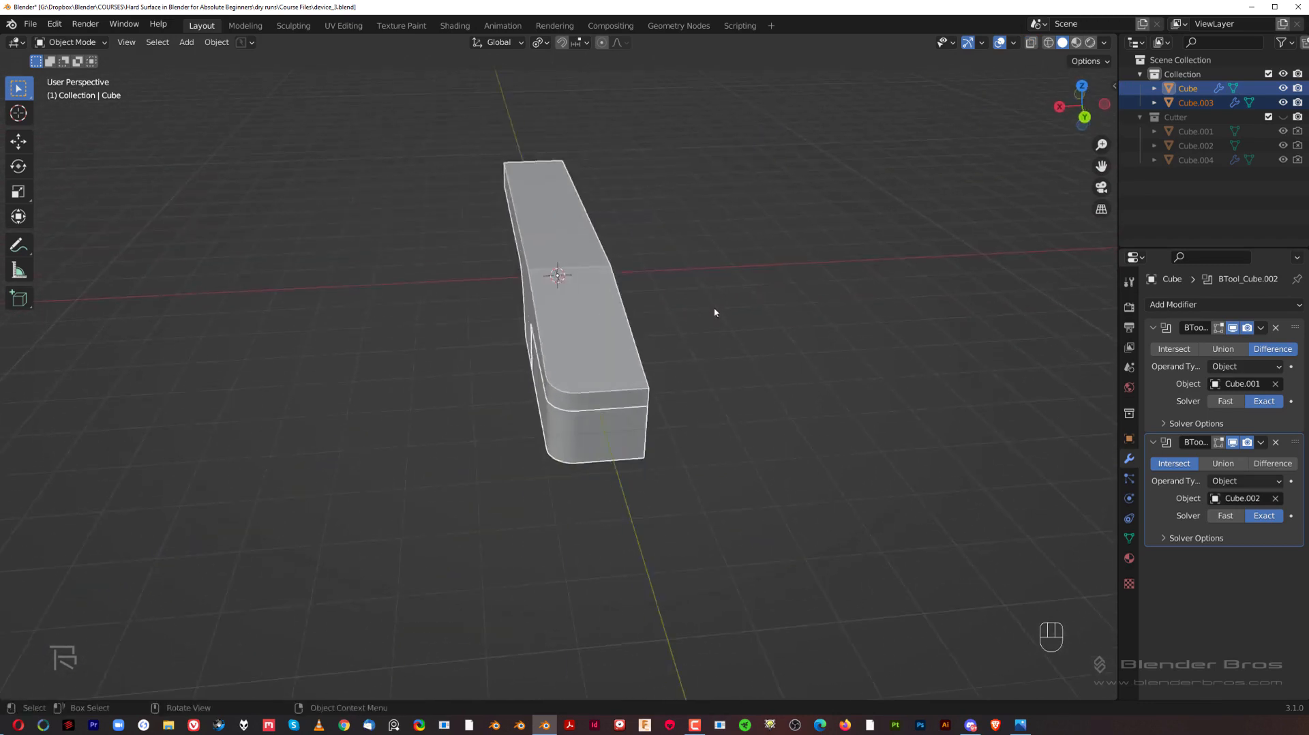
{"action": "left_click", "coordinate": [1230, 304]}
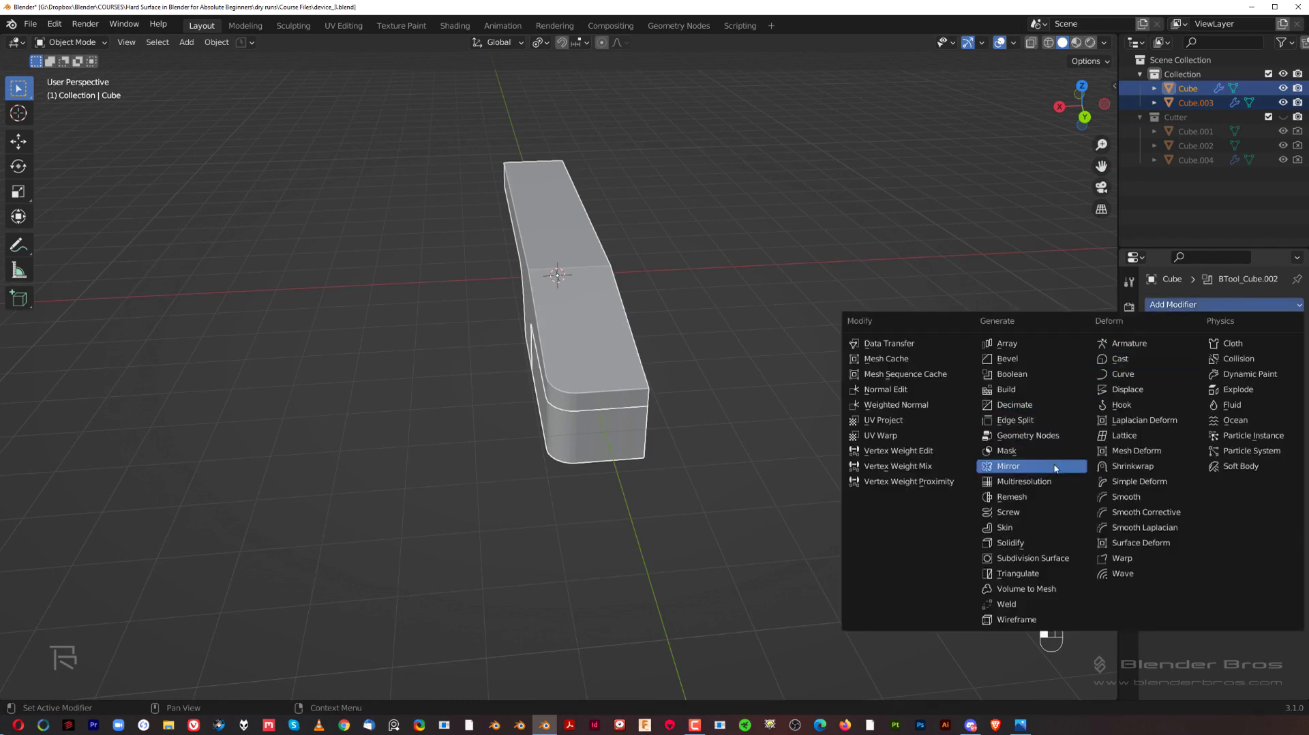
{"action": "left_click", "coordinate": [1016, 466]}
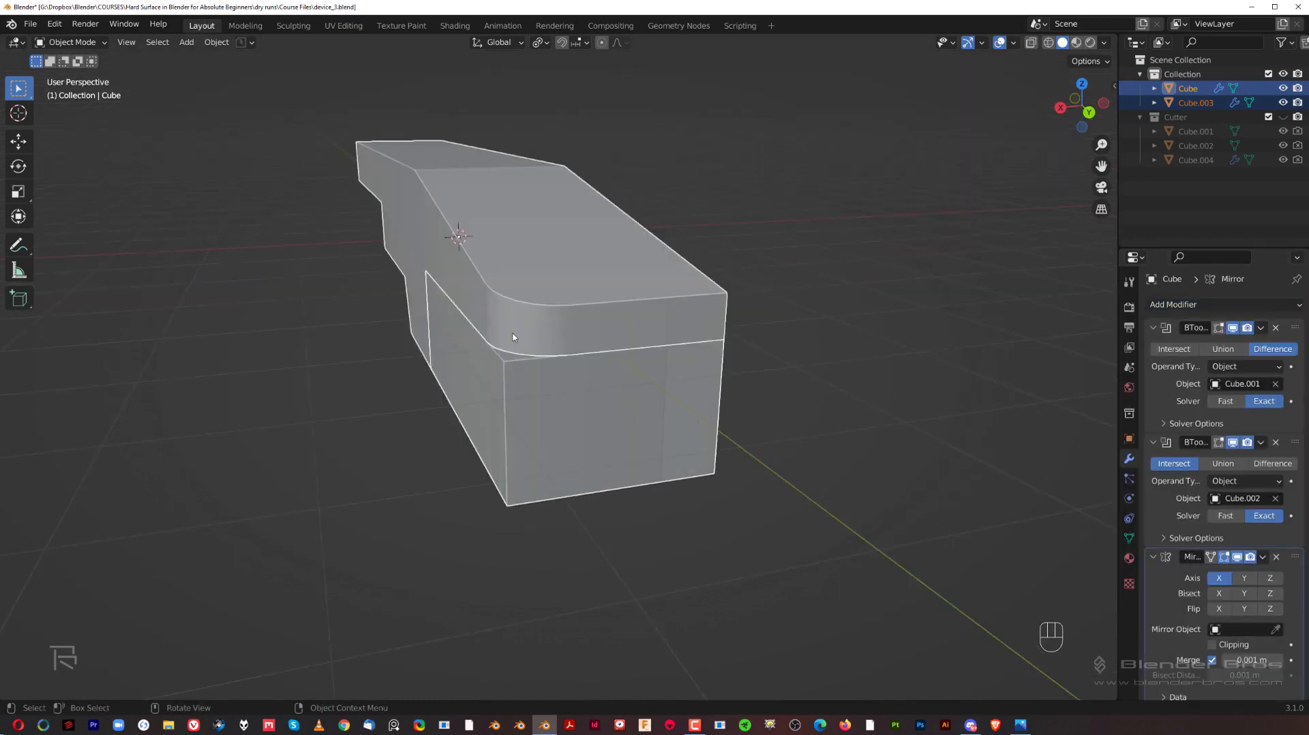
{"action": "left_click", "coordinate": [1219, 594]}
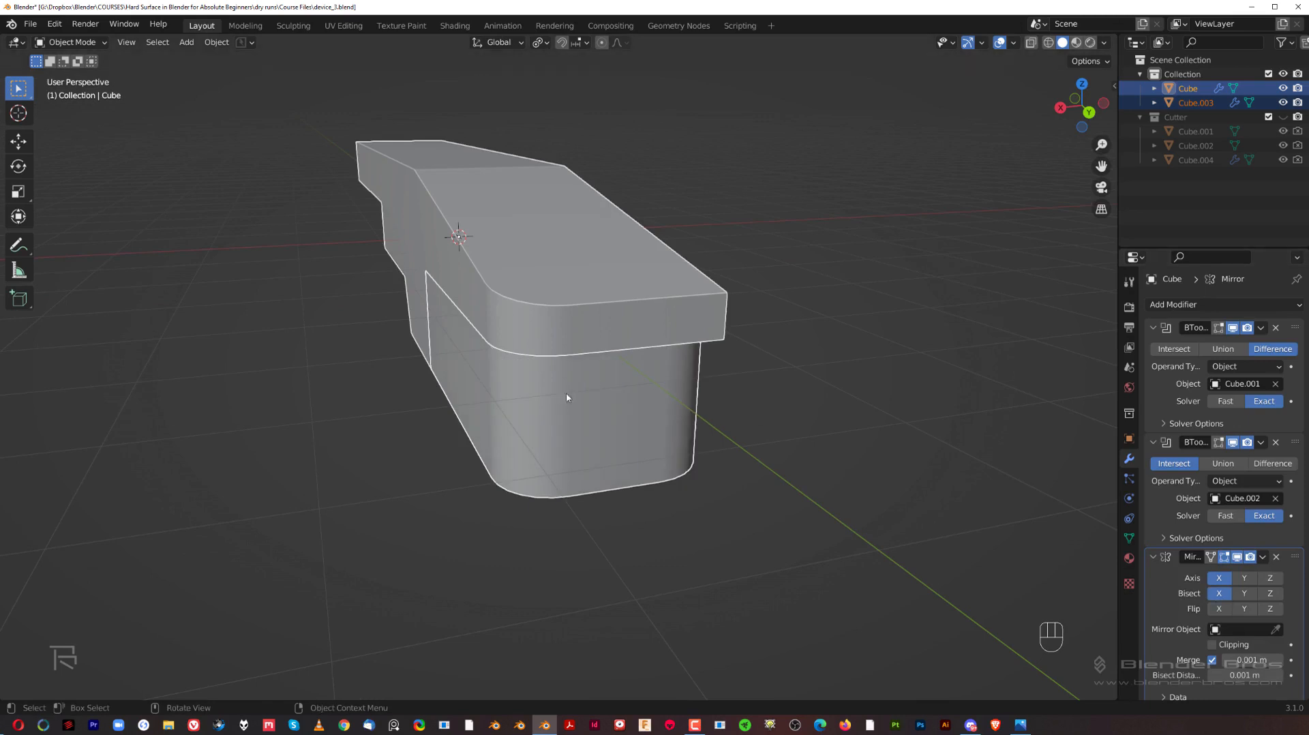
{"action": "middle_click_drag", "start_coordinate": [709, 447], "coordinate": [697, 358]}
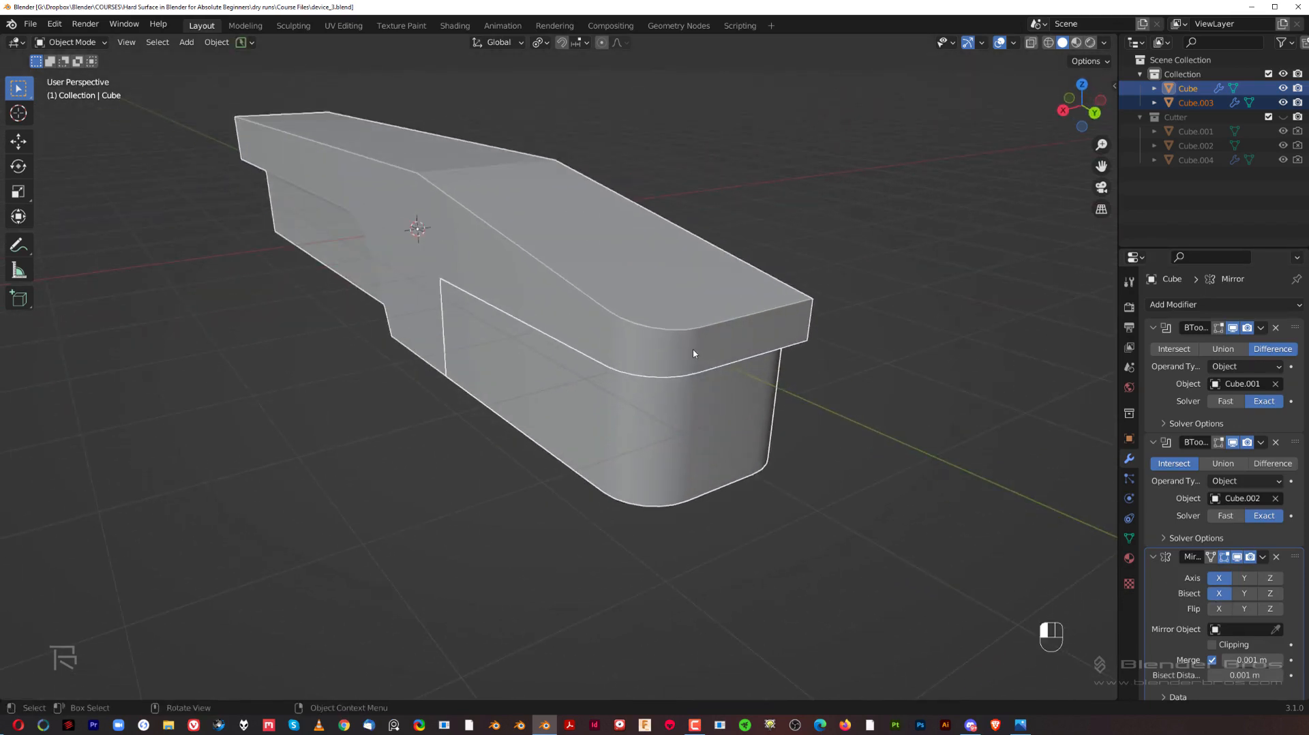
Give the upper body its own Mirror modifier with Axis and Bisect on X.
{"action": "left_click", "coordinate": [693, 353]}
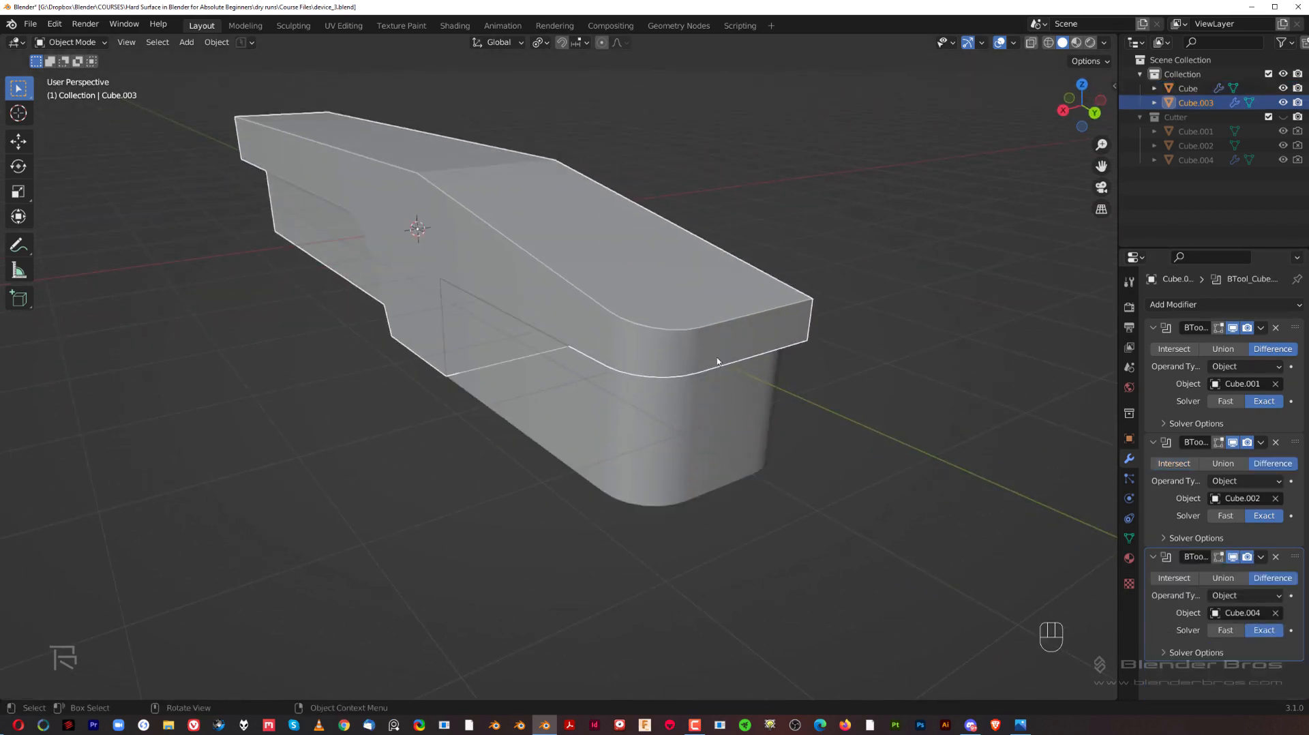
{"action": "left_click", "coordinate": [1188, 305]}
{"action": "left_click", "coordinate": [1042, 460]}
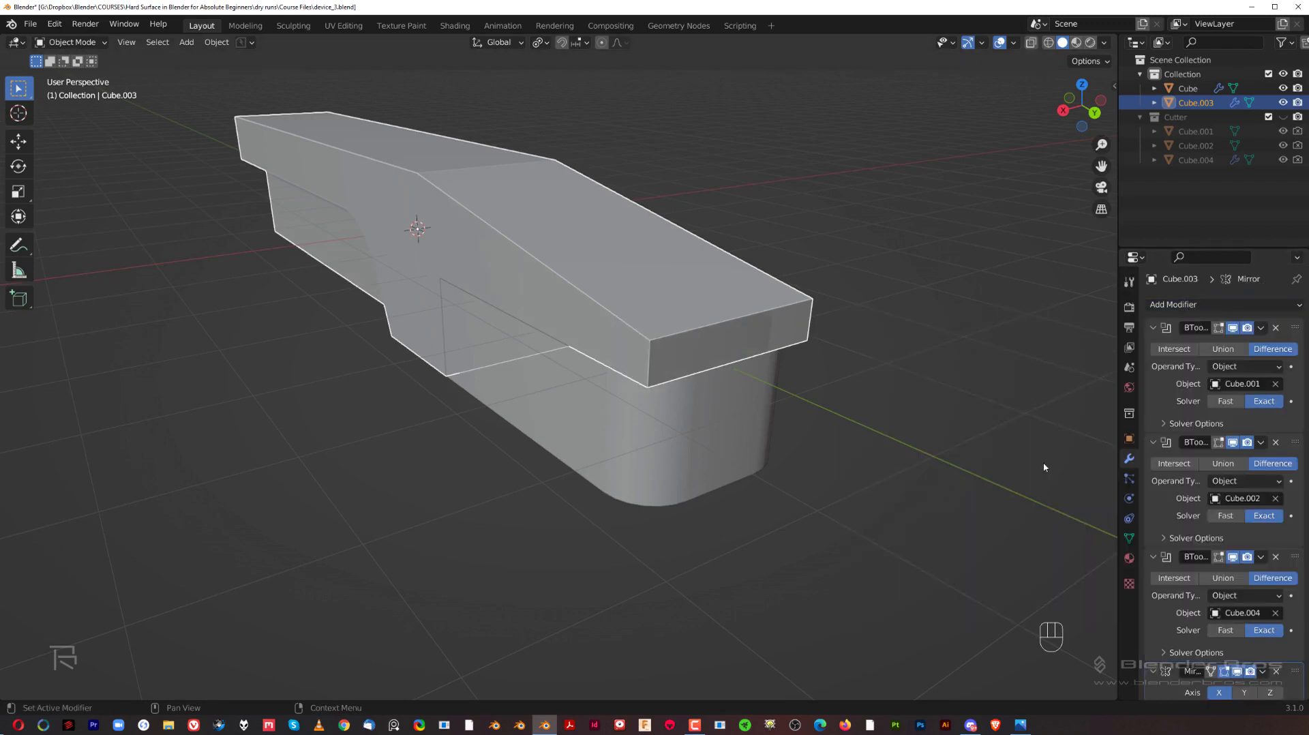
{"action": "scroll", "coordinate": [1225, 681], "scroll_direction": "down", "scroll_amount": 3}
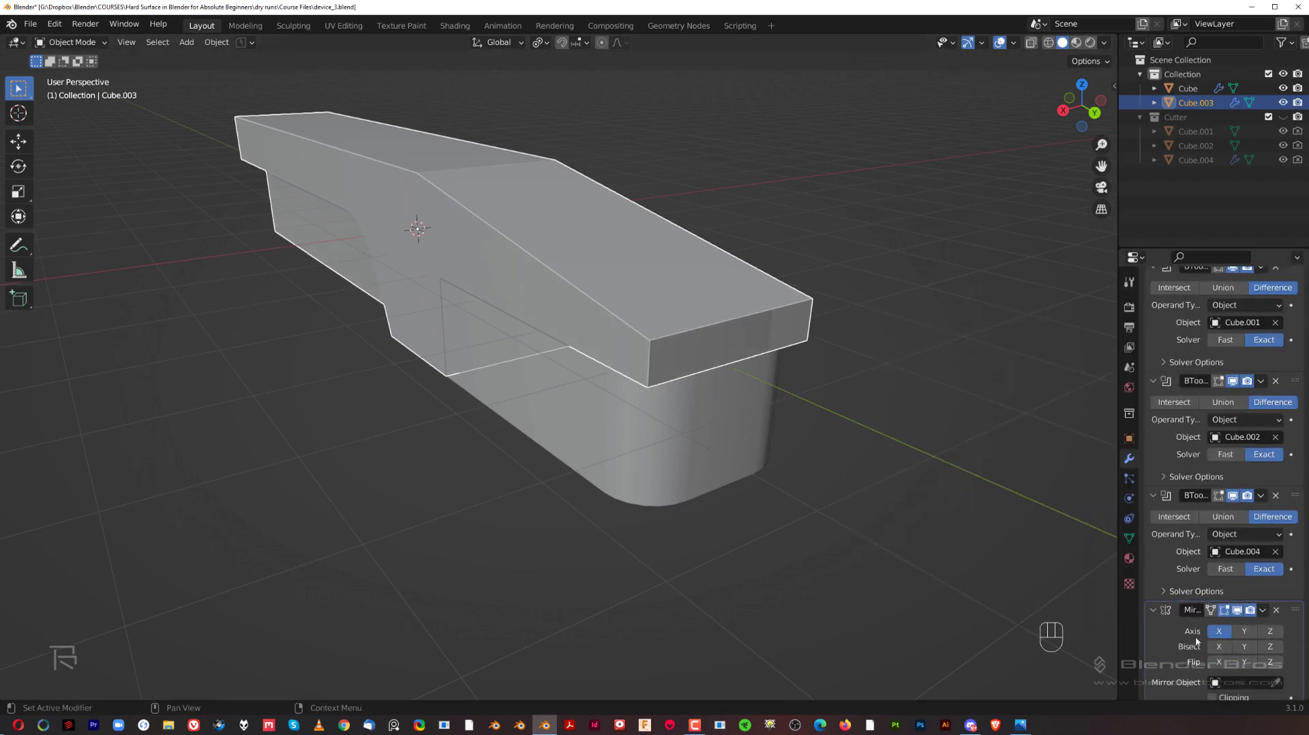
{"action": "left_click", "coordinate": [1218, 646]}
{"action": "middle_click_drag", "start_coordinate": [886, 463], "coordinate": [638, 381]}
Add a cube in the right orthographic view and move it over the lower corner of the body's non-tapered end.
{"action": "left_click", "coordinate": [638, 377]}
{"action": "key", "text": "grave"}
{"action": "scroll", "coordinate": [560, 364], "scroll_direction": "up", "scroll_amount": 2}
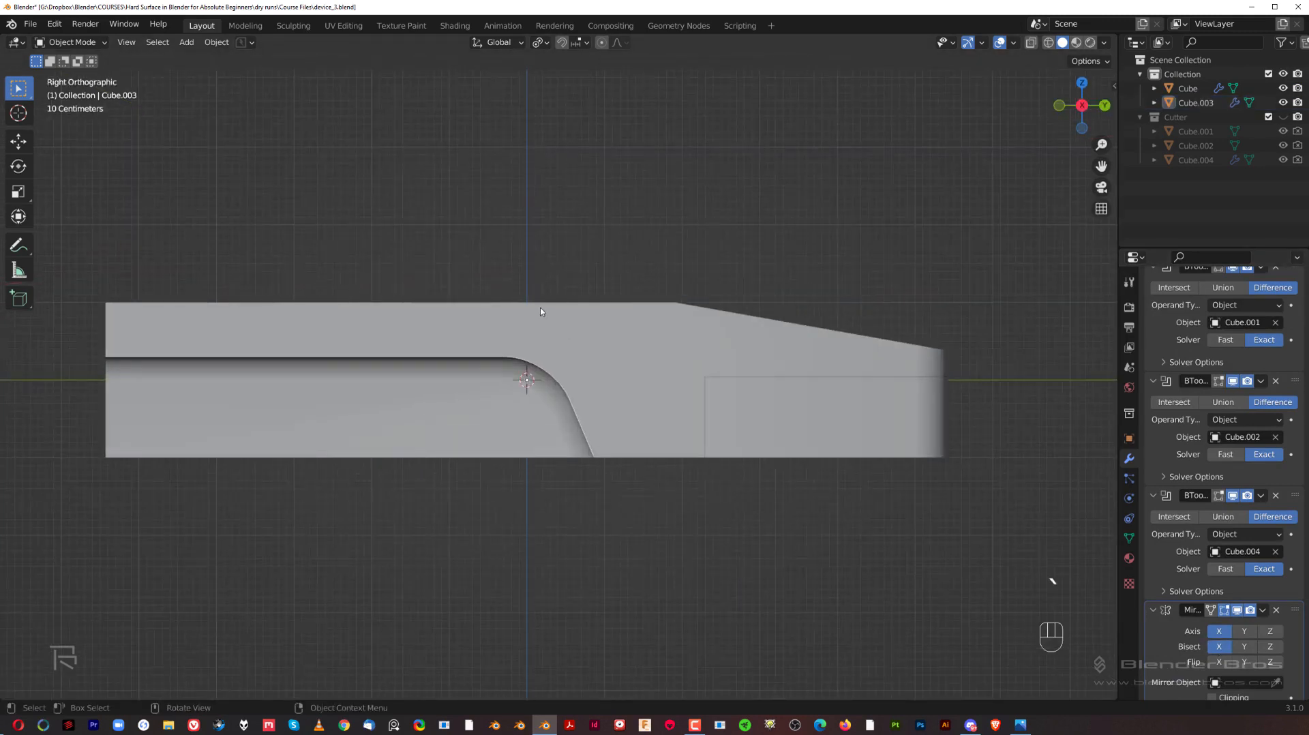
{"action": "middle_click_drag", "start_coordinate": [541, 309], "coordinate": [586, 326], "text": "shift"}
{"action": "scroll", "coordinate": [205, 413], "scroll_direction": "down", "scroll_amount": 2}
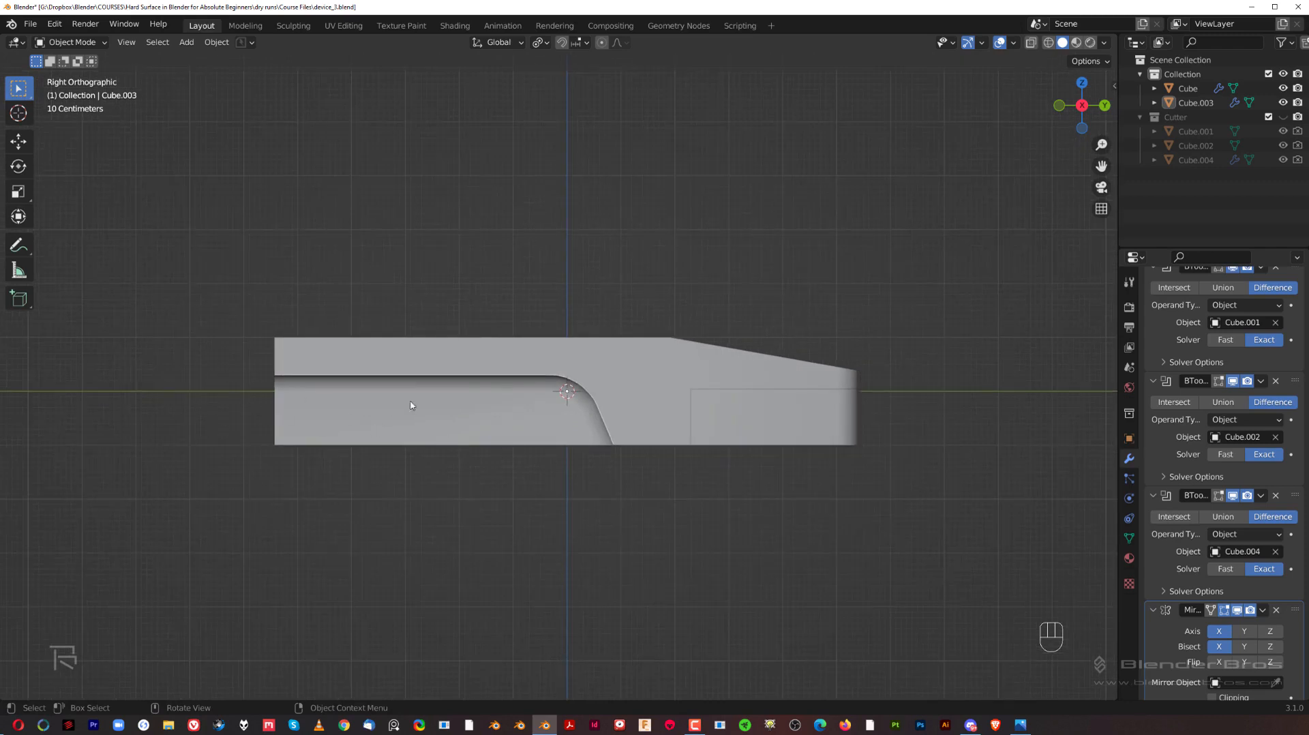
{"action": "middle_click_drag", "start_coordinate": [443, 422], "coordinate": [489, 419], "text": "shift"}
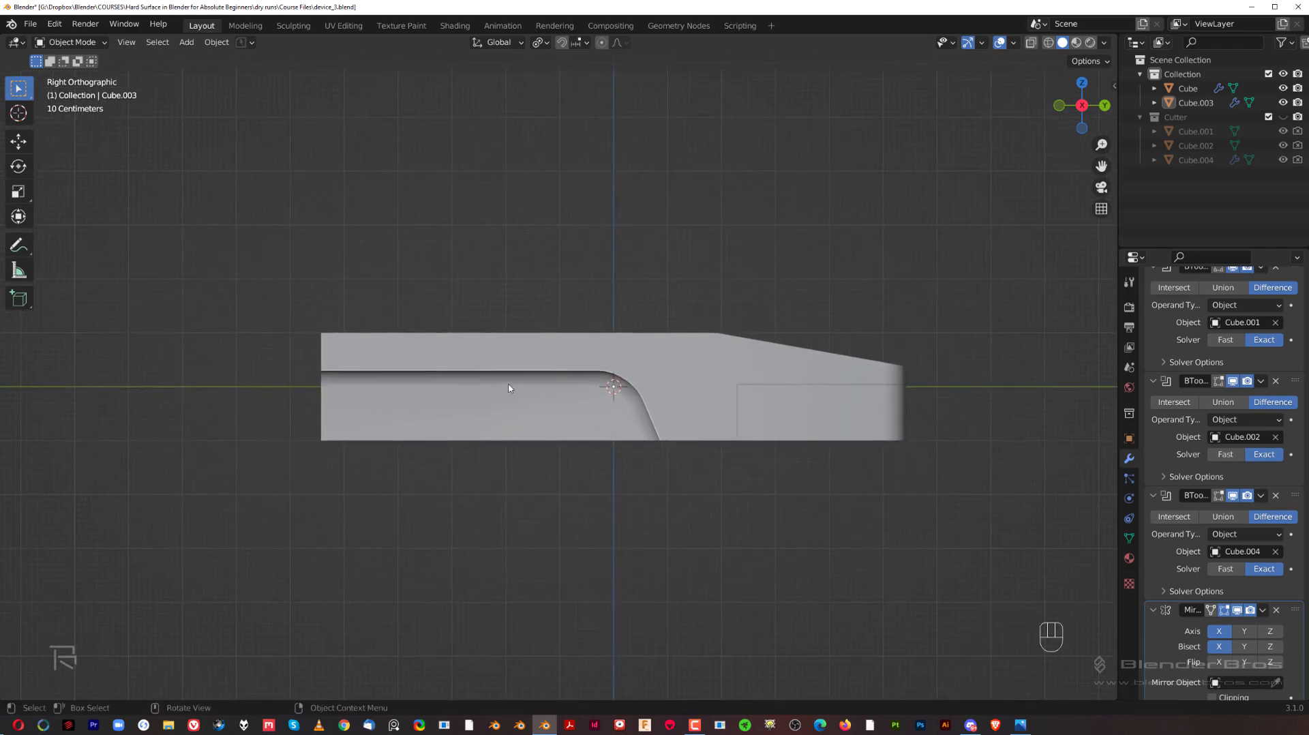
{"action": "key", "text": "shift+a"}
{"action": "mouse_move", "coordinate": [641, 287]}
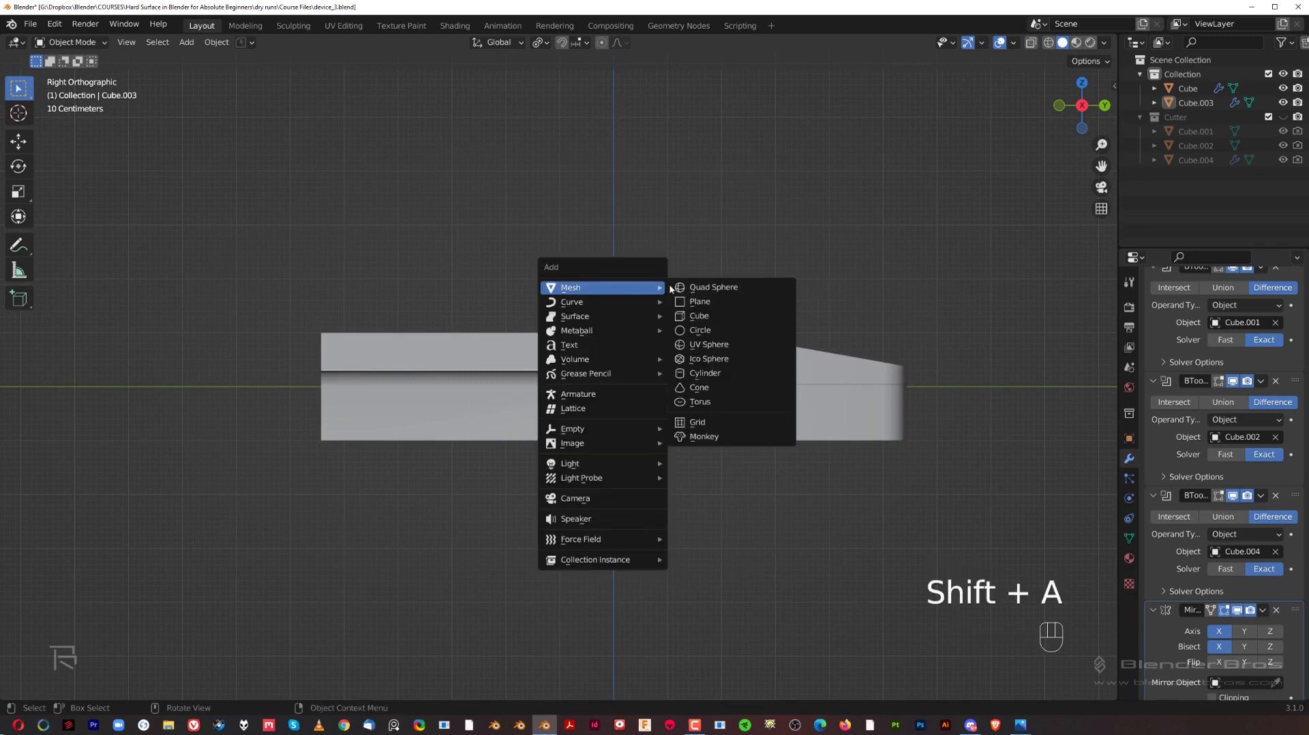
{"action": "left_click", "coordinate": [712, 317]}
{"action": "key", "text": "g"}
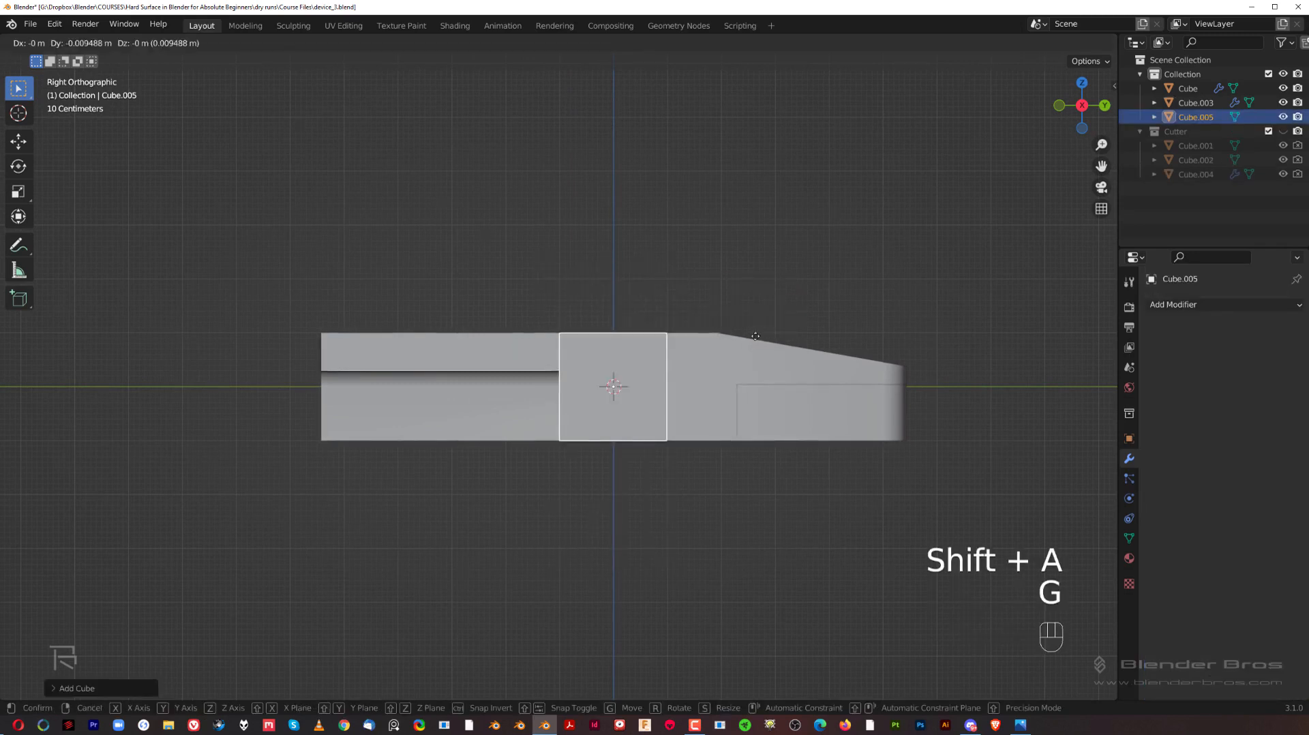
{"action": "left_click", "coordinate": [487, 397]}
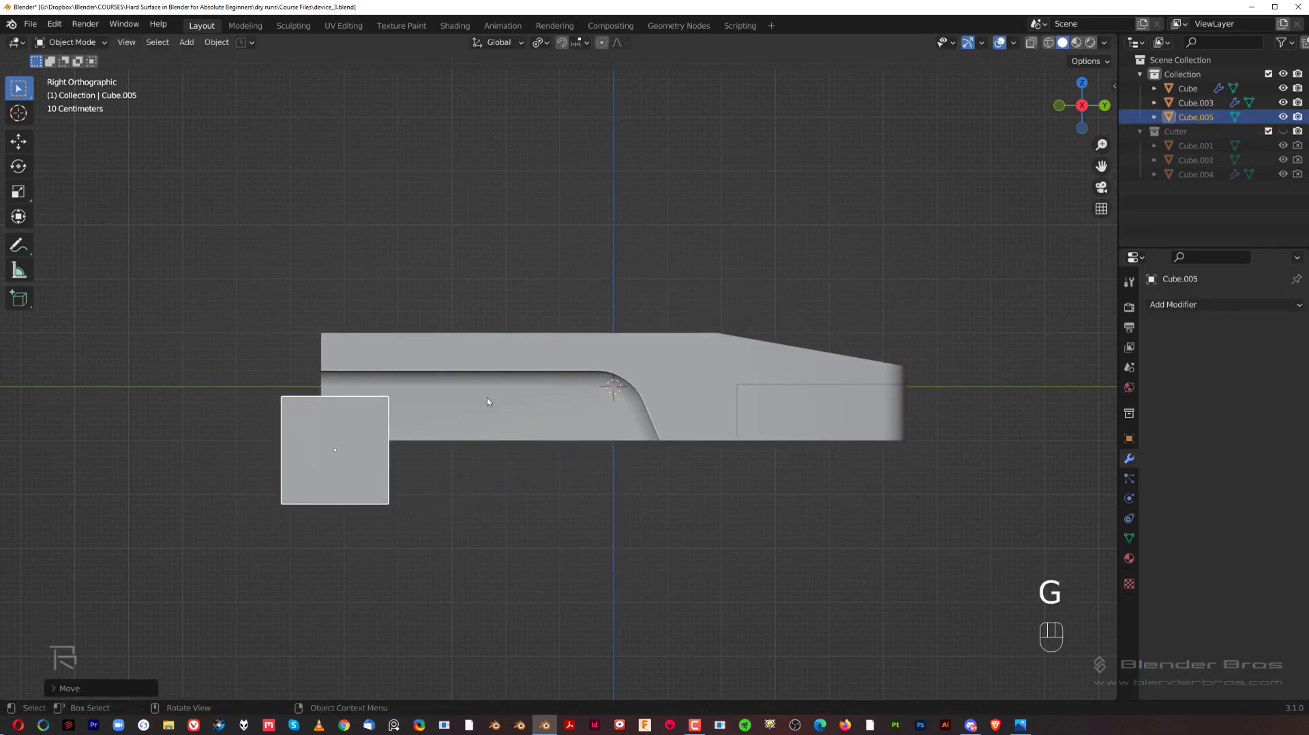
Stretch the new cube along Y until it nearly reaches the slanted end of the side cut, and apply its scale.
{"action": "key", "text": "s"}
{"action": "key", "text": "y"}
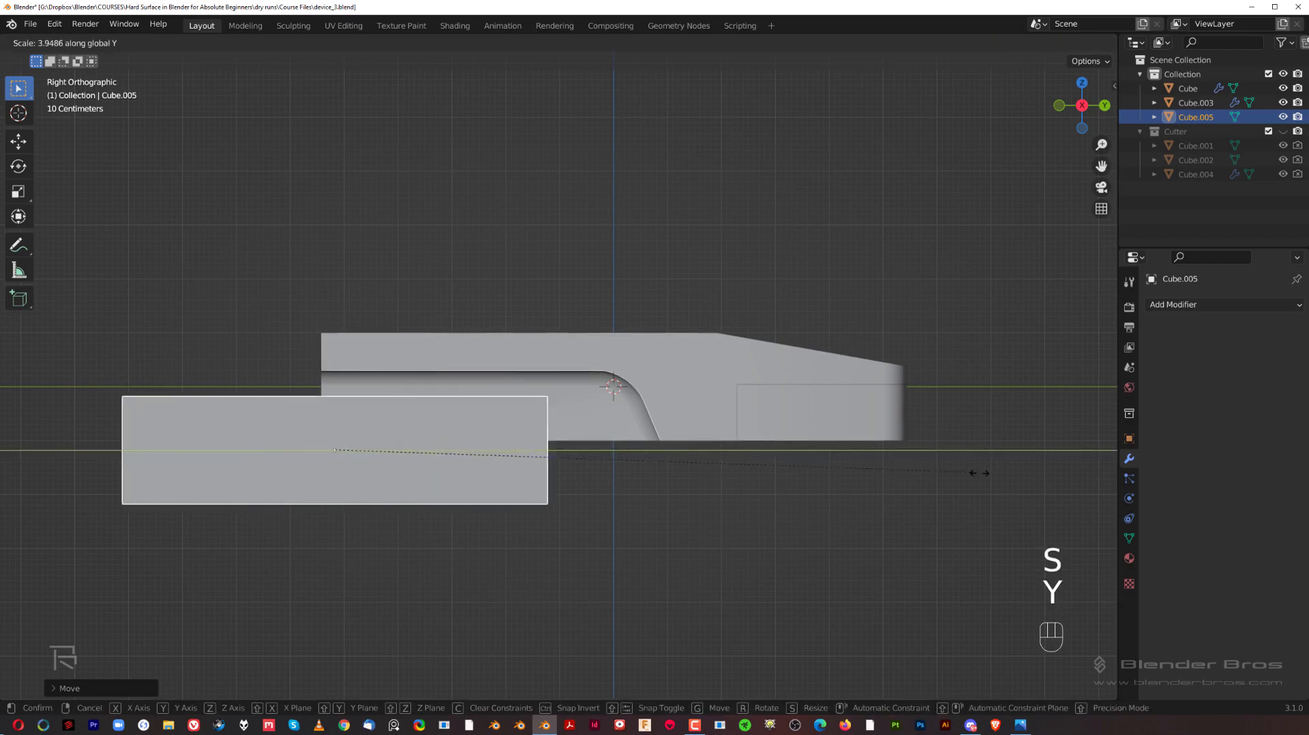
{"action": "left_click", "coordinate": [968, 372]}
{"action": "key", "text": "ctrl"}
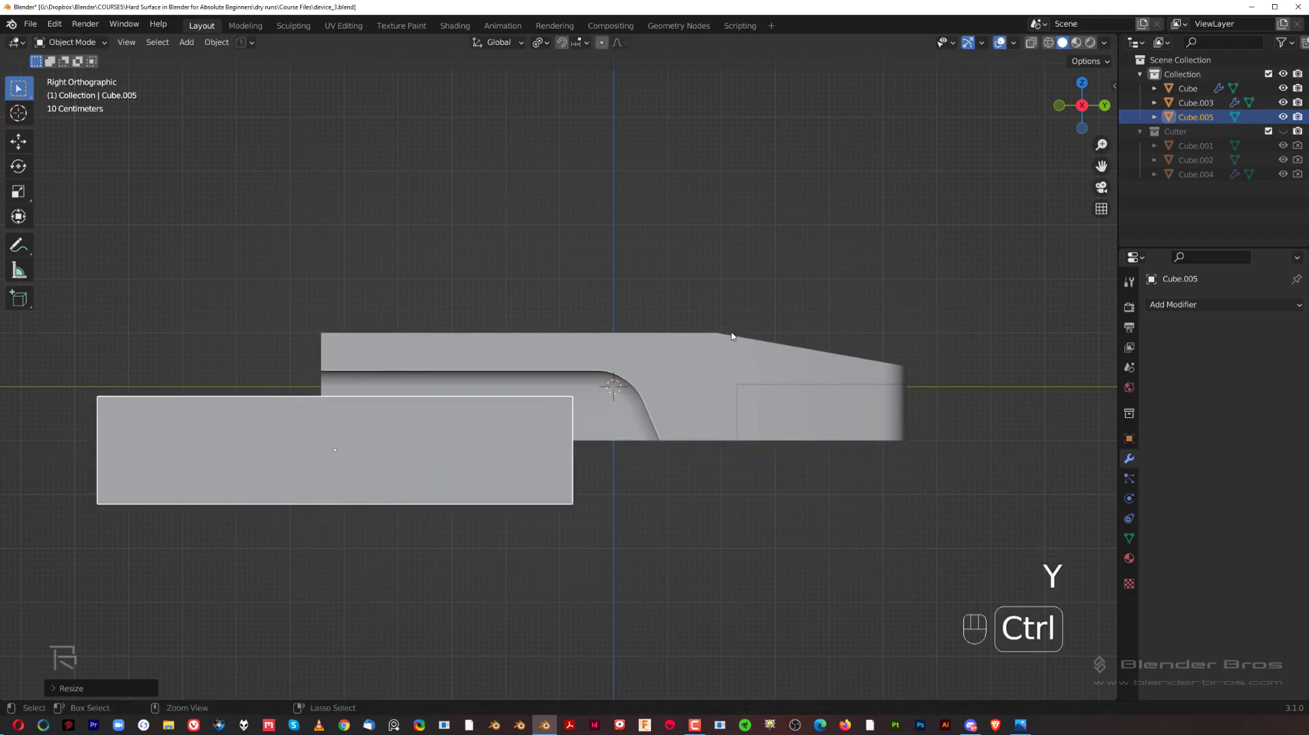
{"action": "key", "text": "ctrl+a"}
{"action": "left_click", "coordinate": [733, 339]}
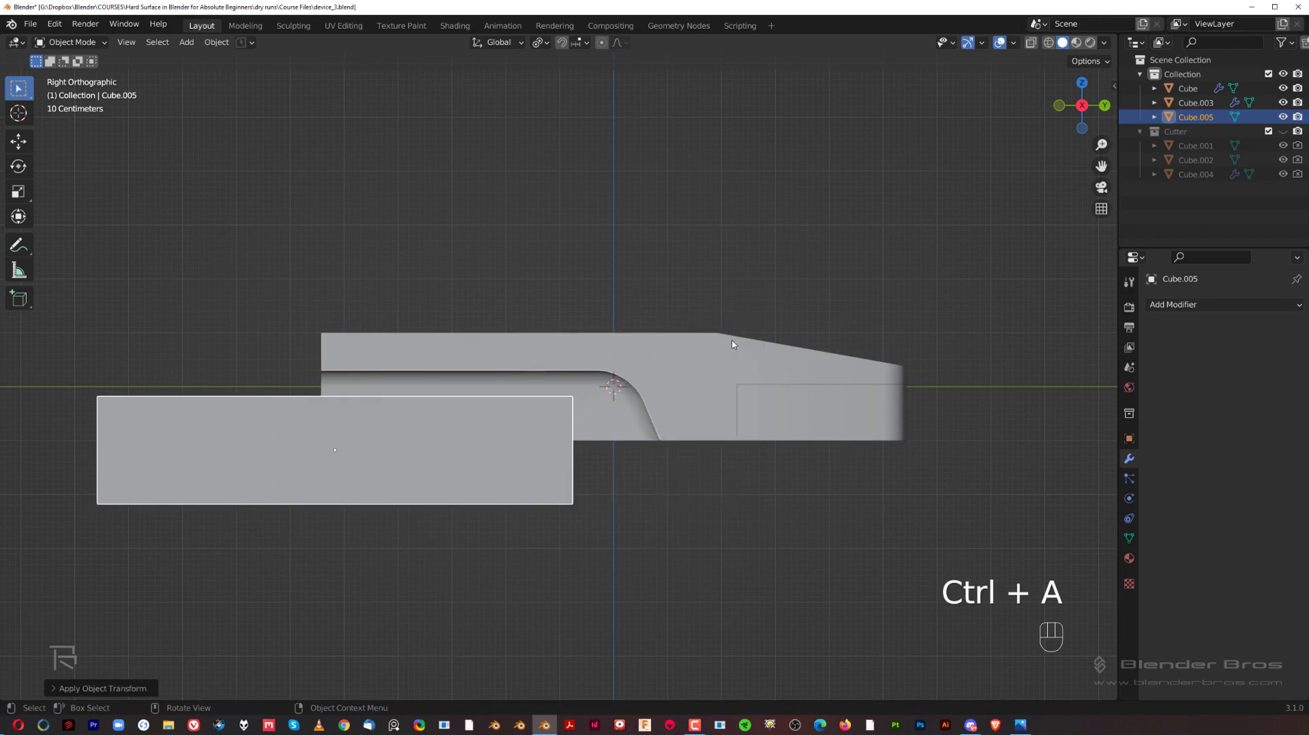
Shade the stretched cutter smooth and enable Auto Smooth at 30° on it.
{"action": "right_click", "coordinate": [377, 432]}
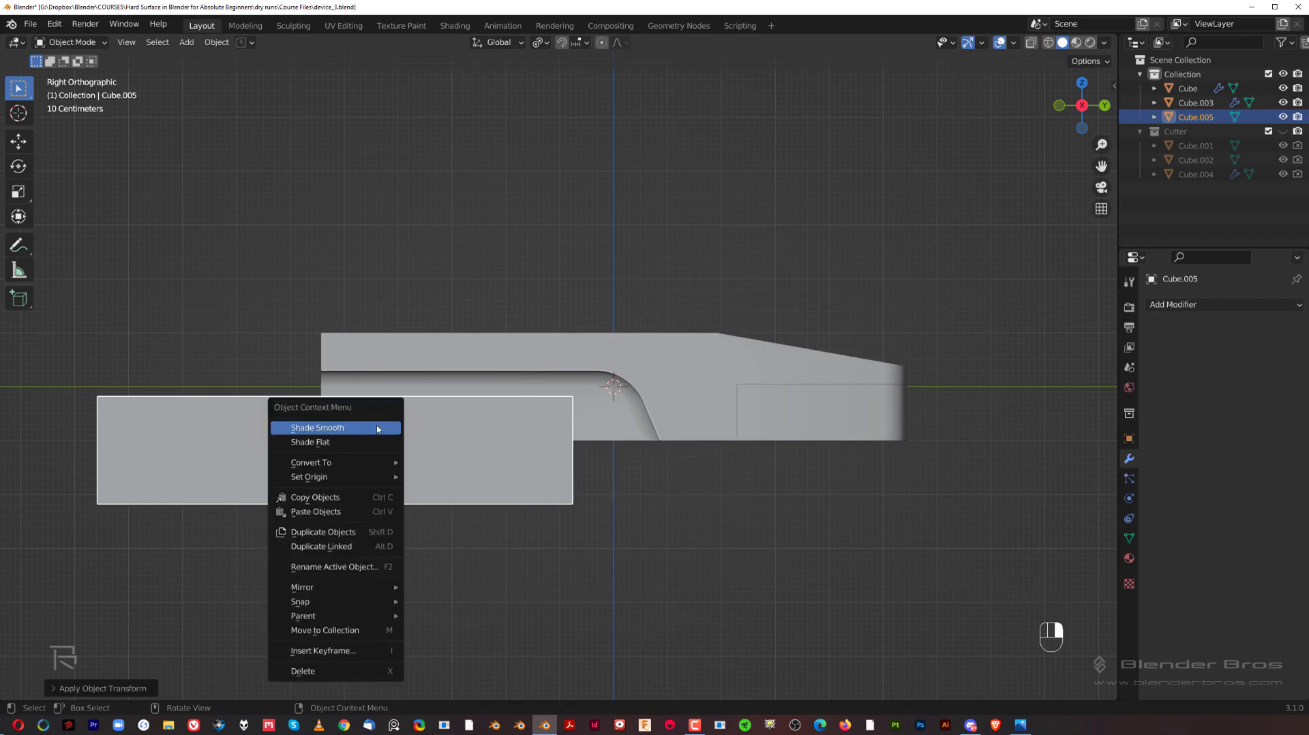
{"action": "left_click", "coordinate": [377, 429]}
{"action": "left_click", "coordinate": [1128, 537]}
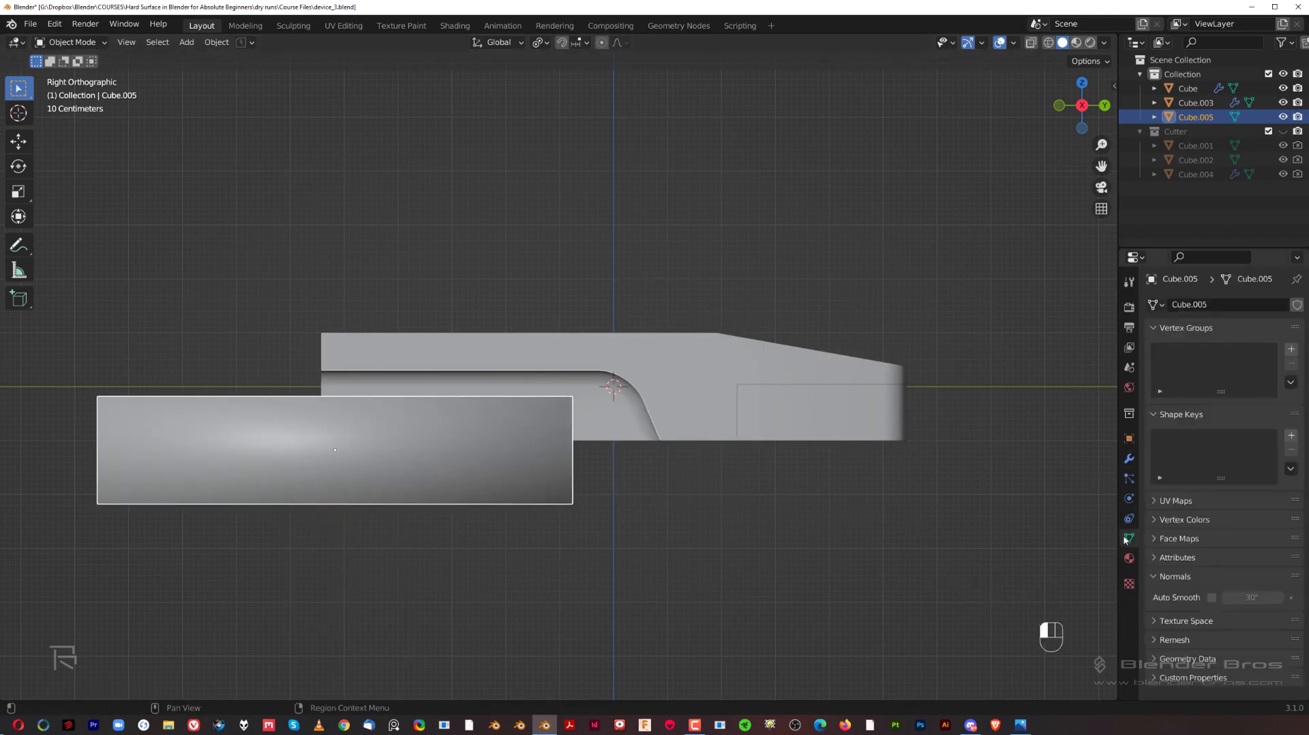
{"action": "left_click", "coordinate": [1213, 598]}
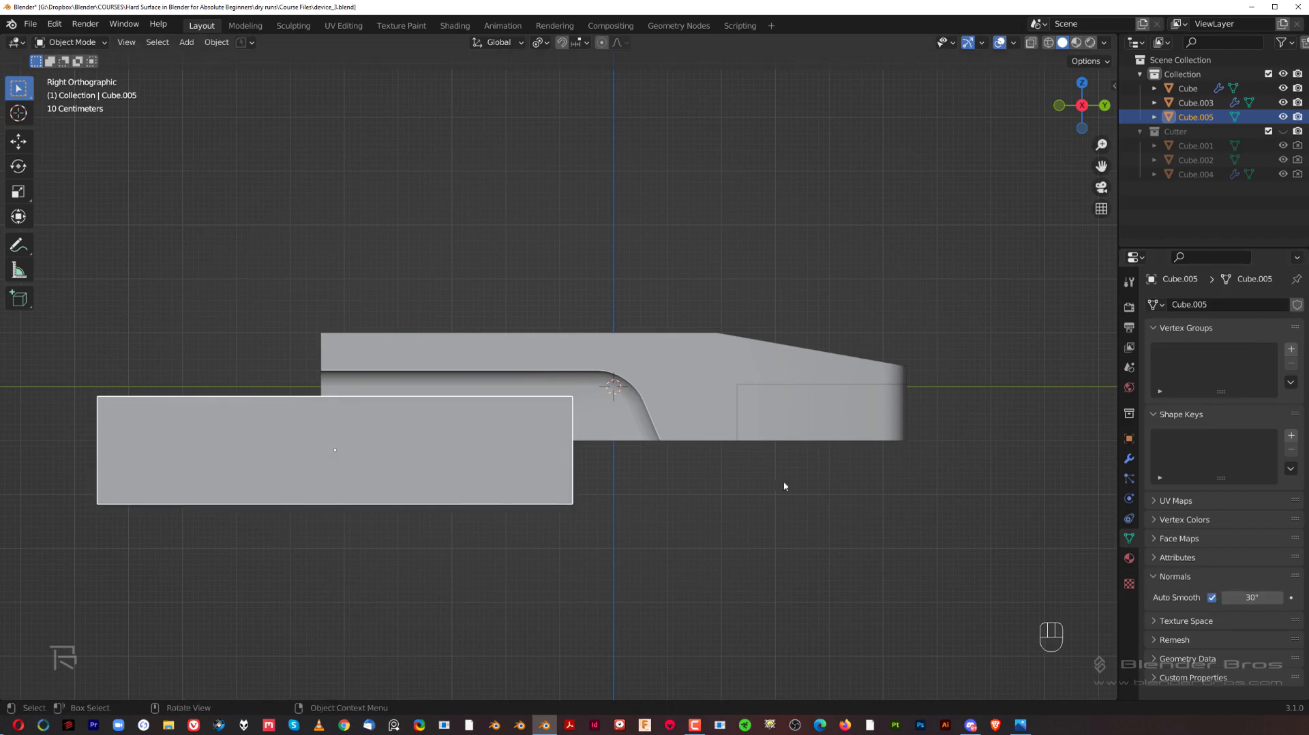
Rotate the cutter clockwise in the side view and move it so its upper edge slopes across the body's lower corner.
{"action": "key", "text": "r"}
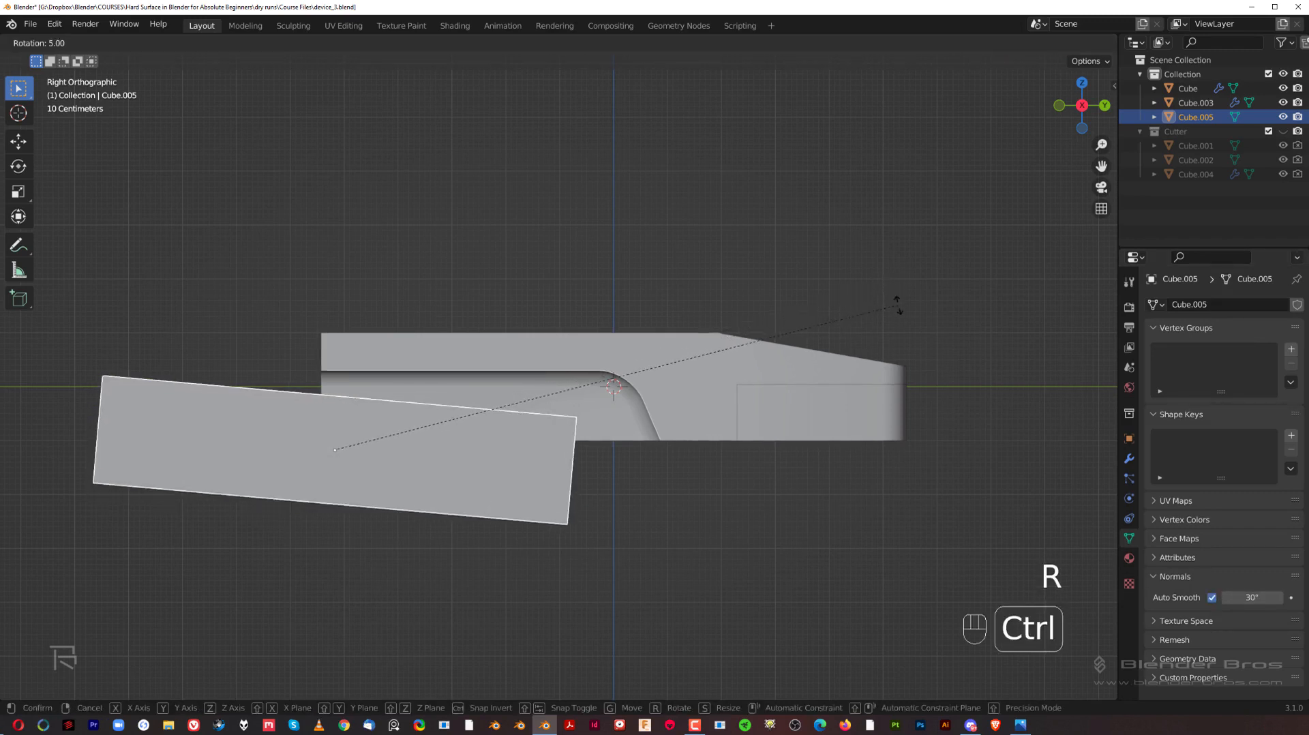
{"action": "left_click", "coordinate": [921, 354]}
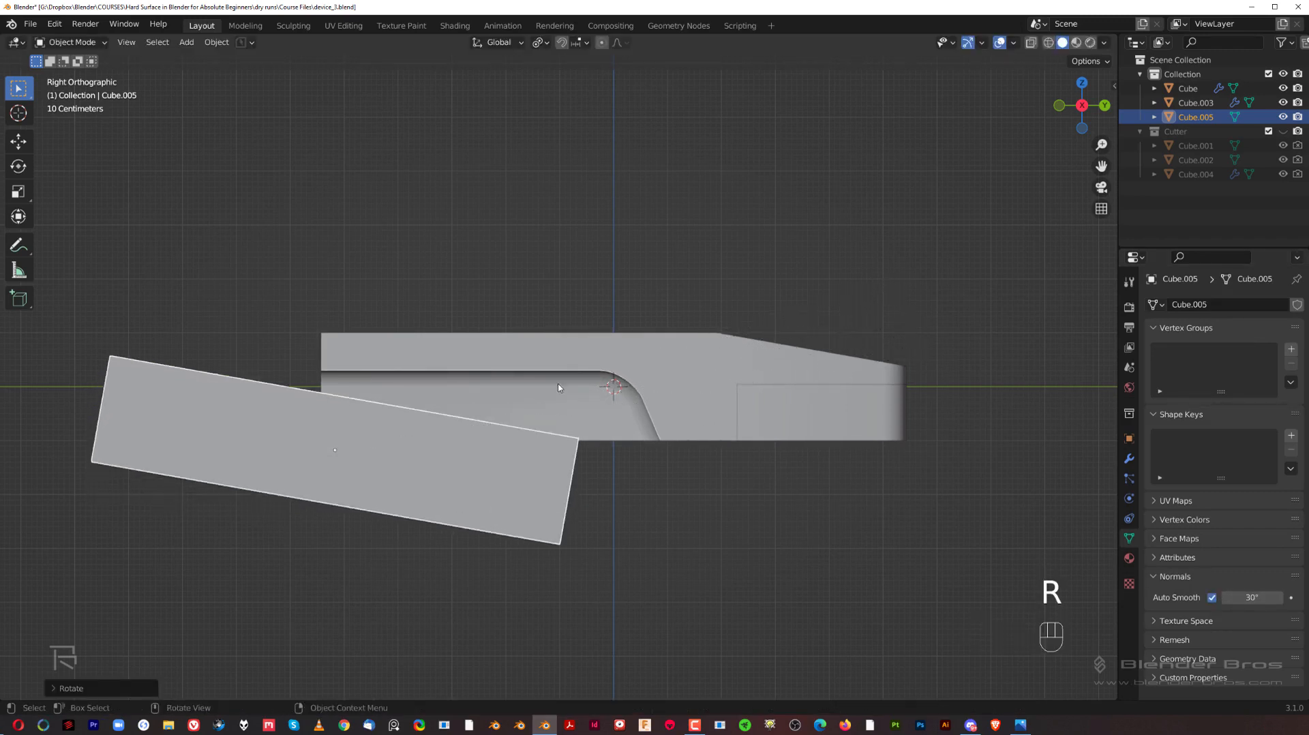
{"action": "key", "text": "g"}
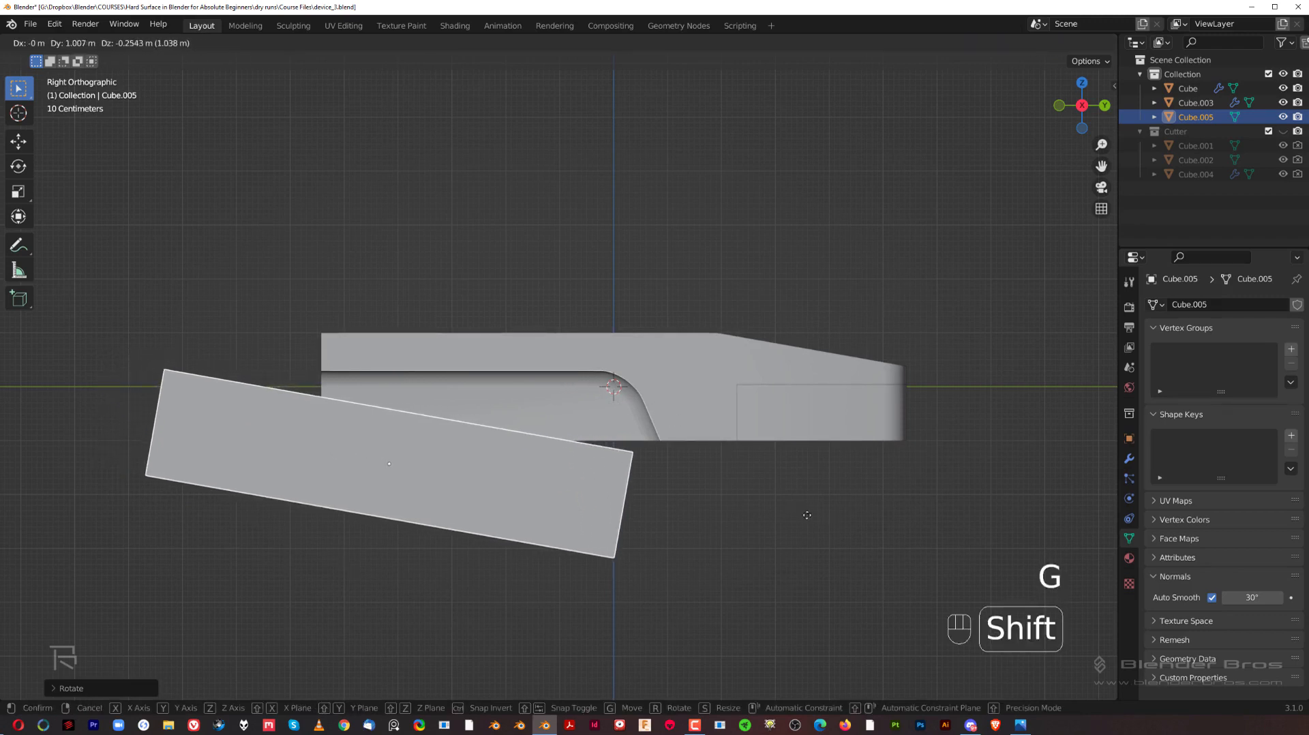
{"action": "left_click", "coordinate": [852, 519]}
{"action": "scroll", "coordinate": [564, 420], "scroll_direction": "up", "scroll_amount": 3}
{"action": "middle_click_drag", "start_coordinate": [396, 390], "coordinate": [616, 407], "text": "shift"}
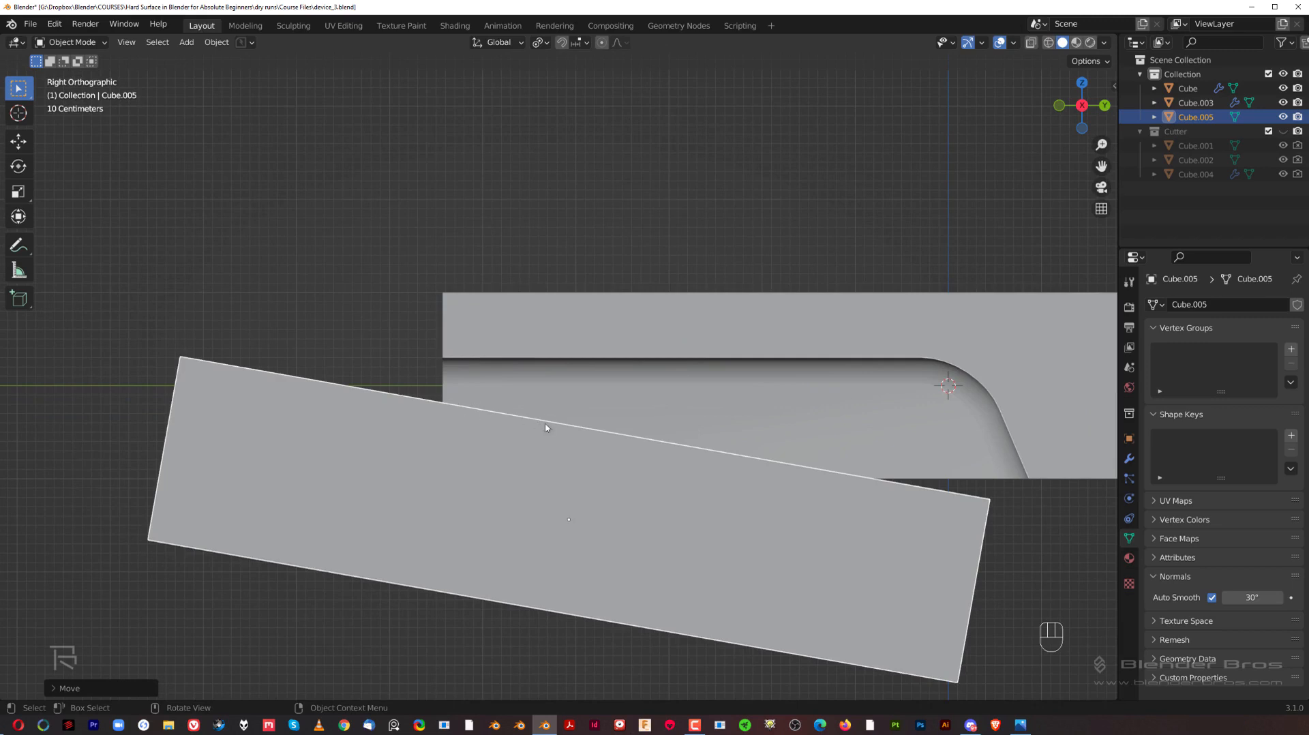
{"action": "key", "text": "g"}
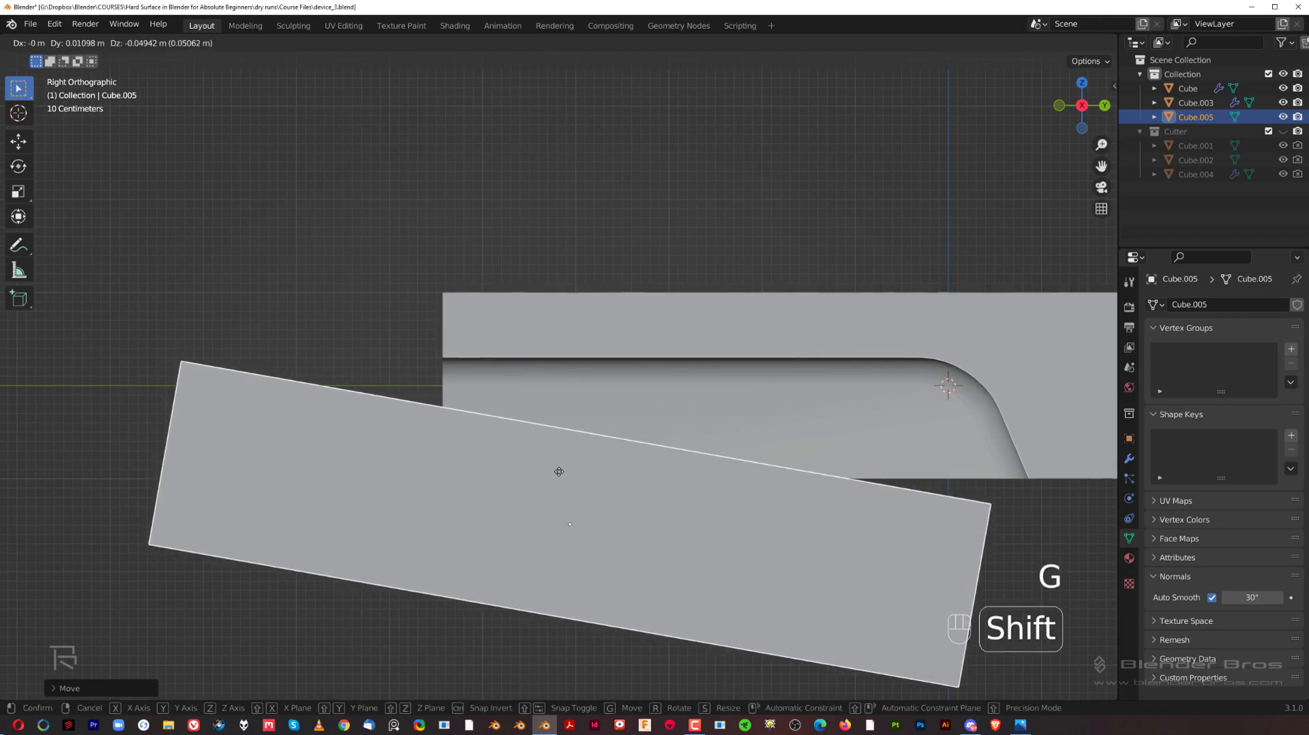
{"action": "left_click", "coordinate": [542, 460]}
{"action": "middle_click_drag", "start_coordinate": [543, 460], "coordinate": [413, 401], "text": "shift"}
{"action": "scroll", "coordinate": [718, 356], "scroll_direction": "down", "scroll_amount": 1}
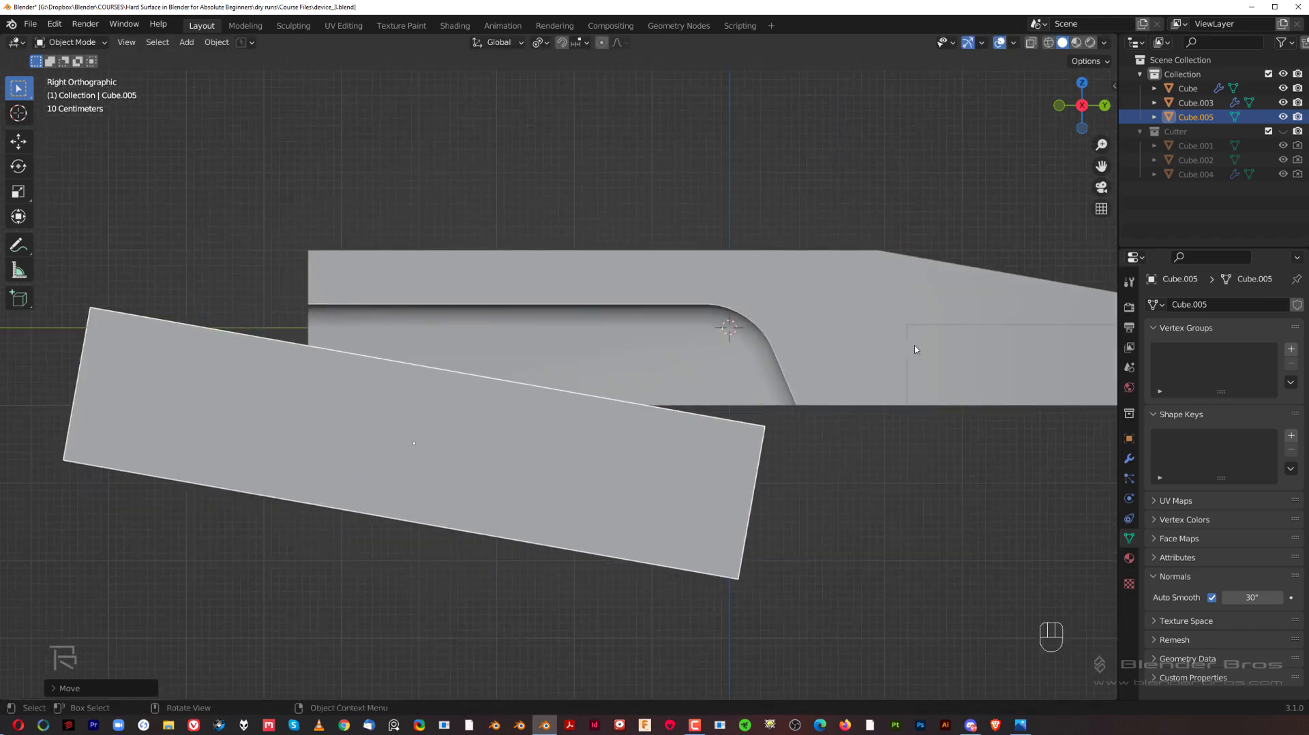
Flatten the cutter's tilt slightly and shift it along the body so its upper edge ends near the foot of the slanted side cut.
{"action": "key", "text": "r"}
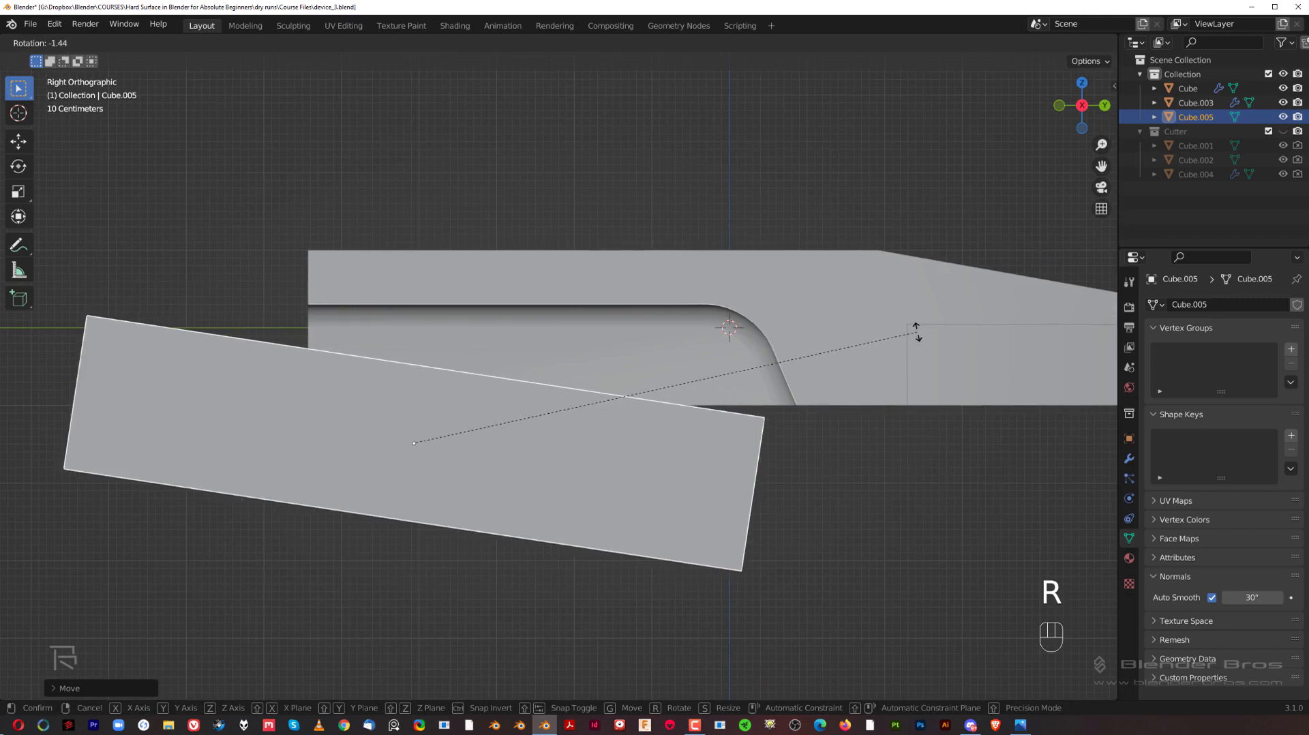
{"action": "left_click", "coordinate": [914, 325]}
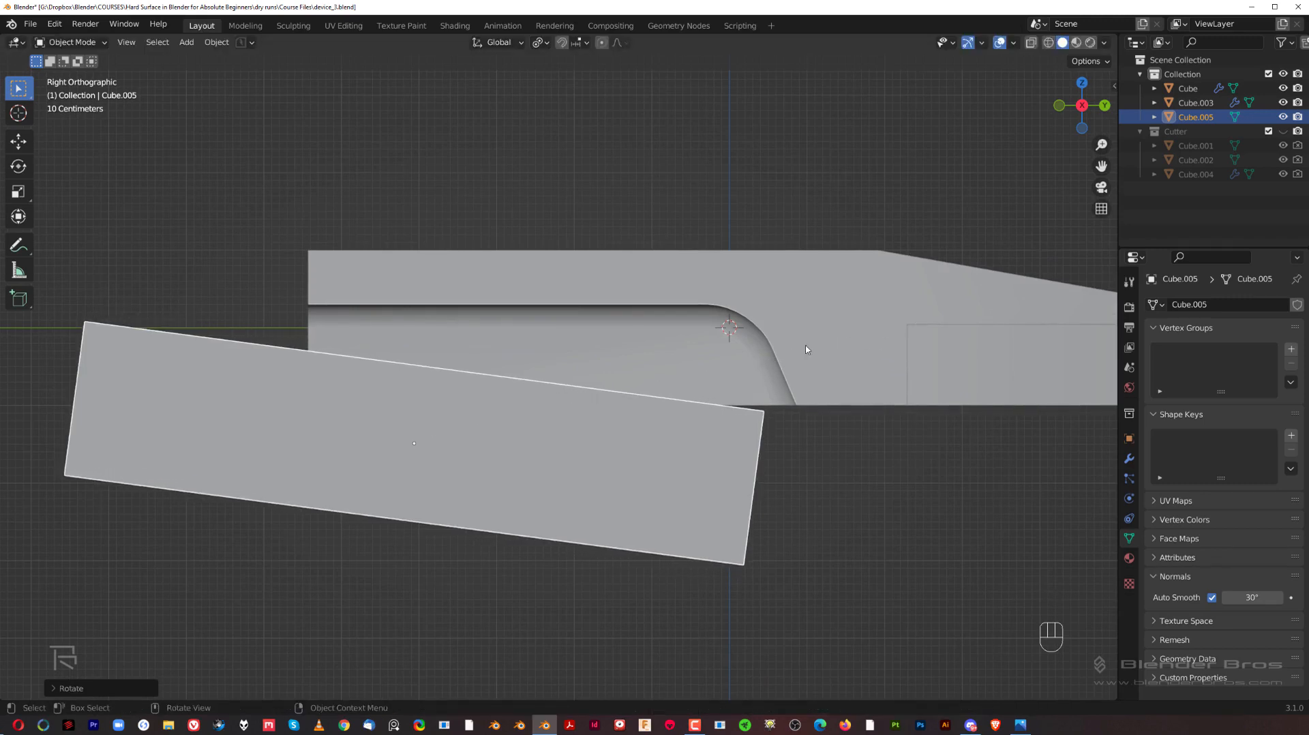
{"action": "key", "text": "g"}
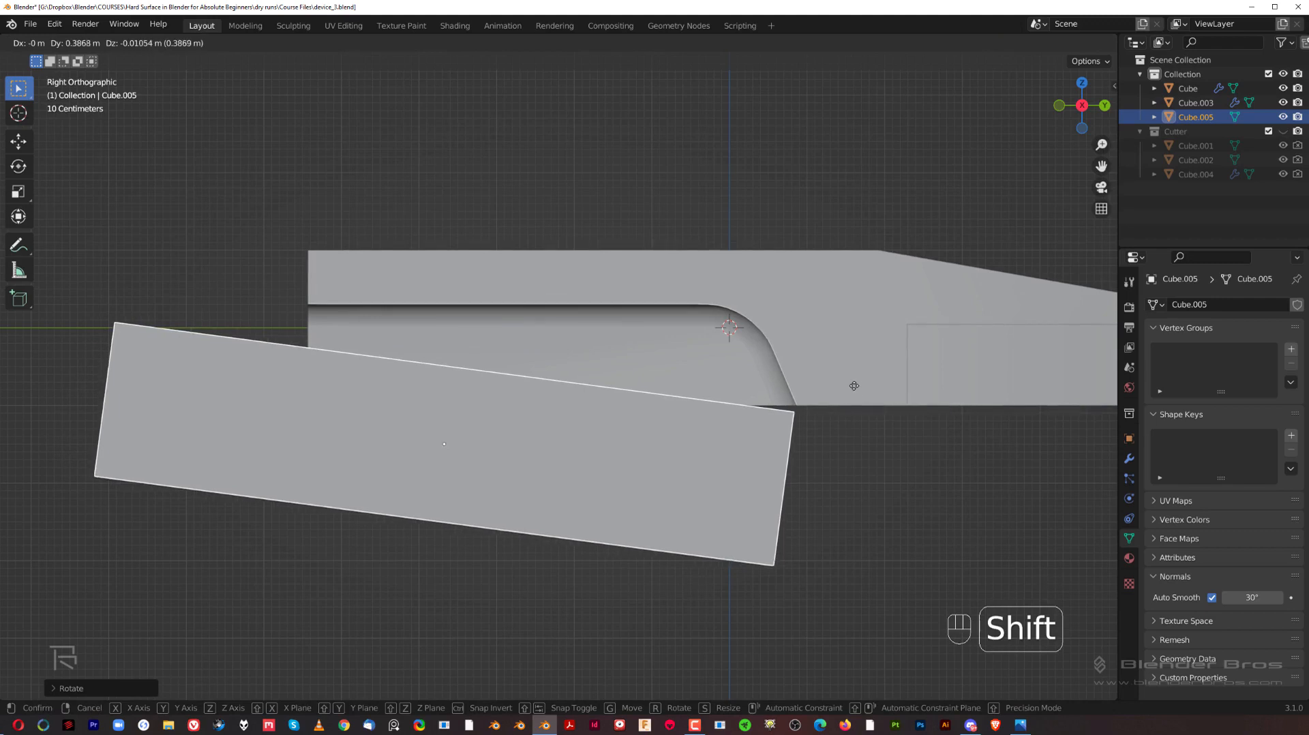
{"action": "left_click", "coordinate": [826, 397]}
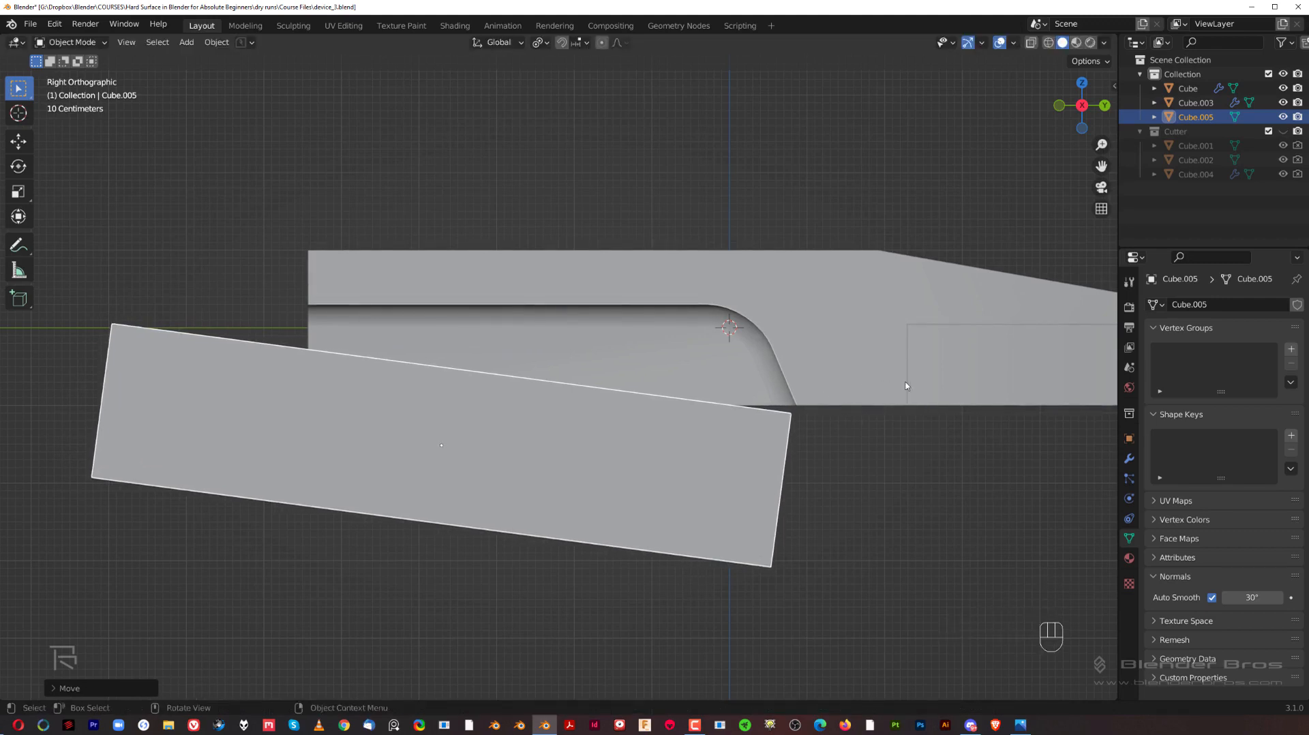
{"action": "key", "text": "r"}
{"action": "left_click", "coordinate": [849, 462]}
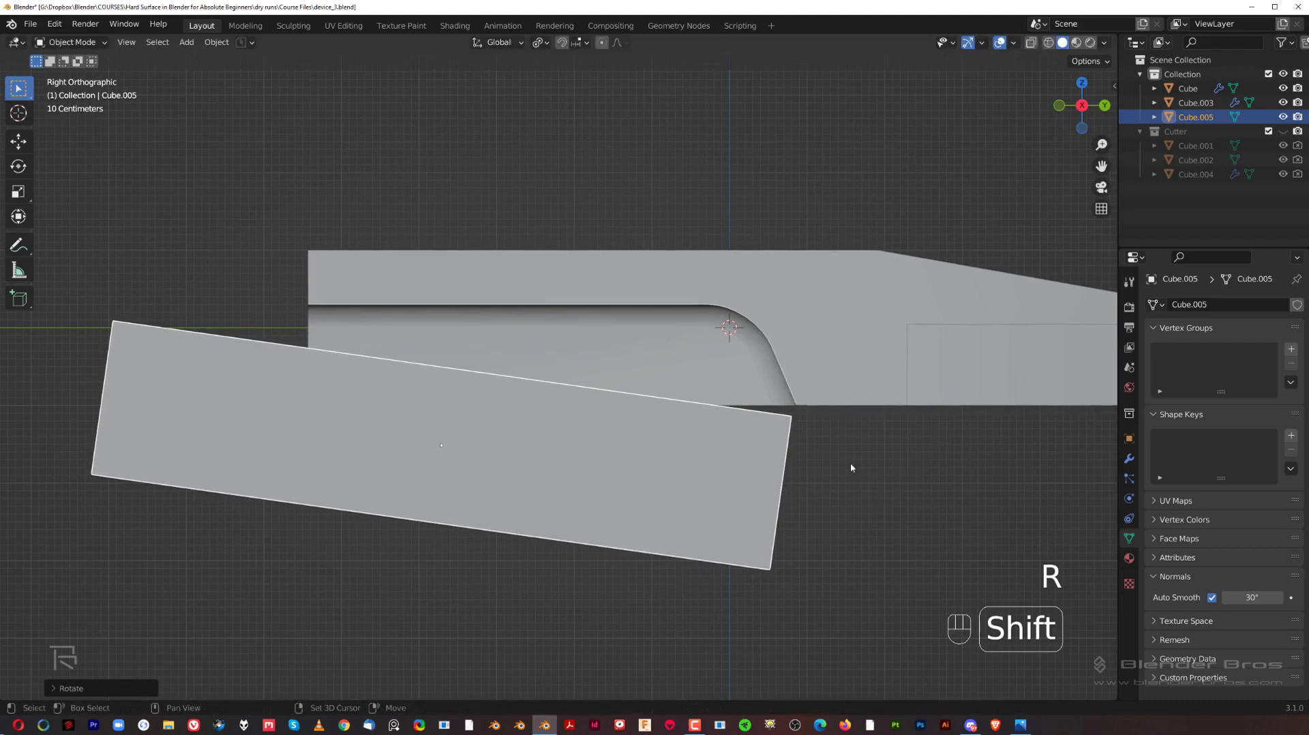
Widen the cutter along X so it extends past both sides of the body, and return to the right orthographic view.
{"action": "middle_click_drag", "start_coordinate": [849, 462], "coordinate": [785, 439]}
{"action": "middle_click_drag", "start_coordinate": [678, 400], "coordinate": [774, 411]}
{"action": "key", "text": "s"}
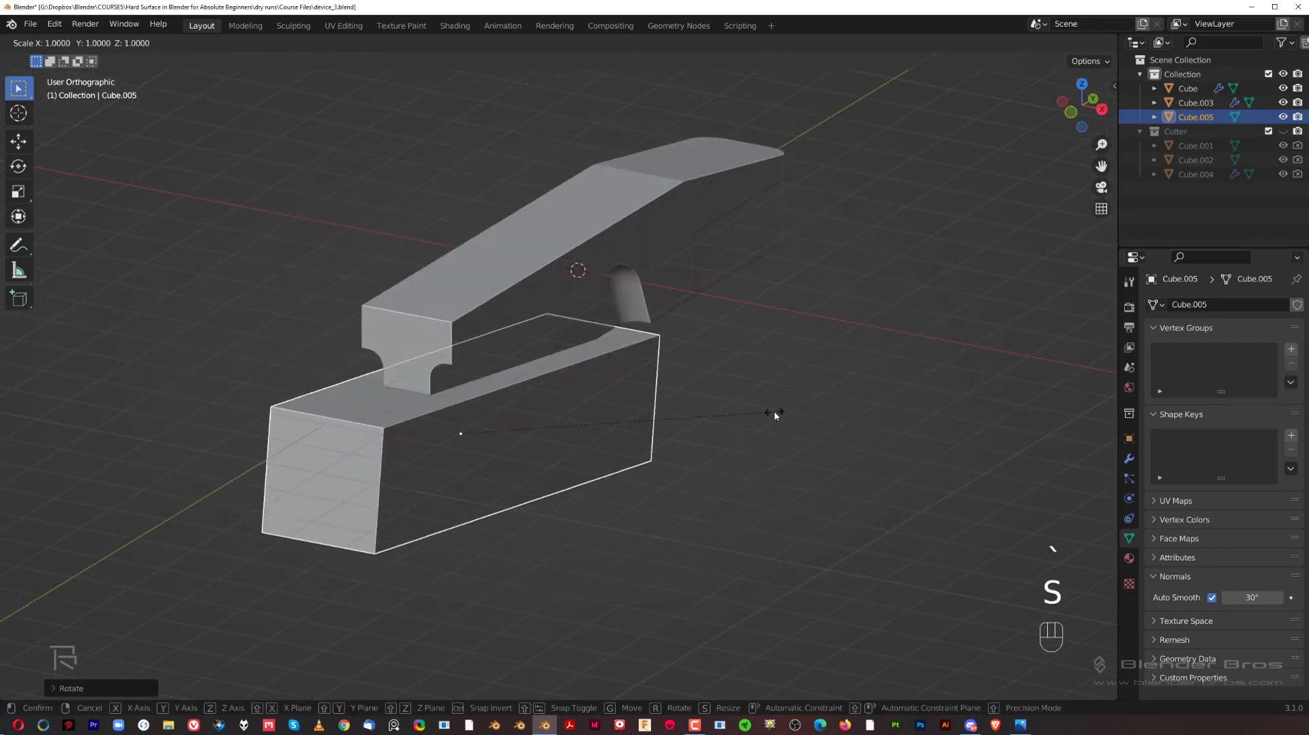
{"action": "key", "text": "x"}
{"action": "left_click", "coordinate": [873, 445]}
{"action": "middle_click_drag", "start_coordinate": [870, 389], "coordinate": [827, 403], "text": "alt"}
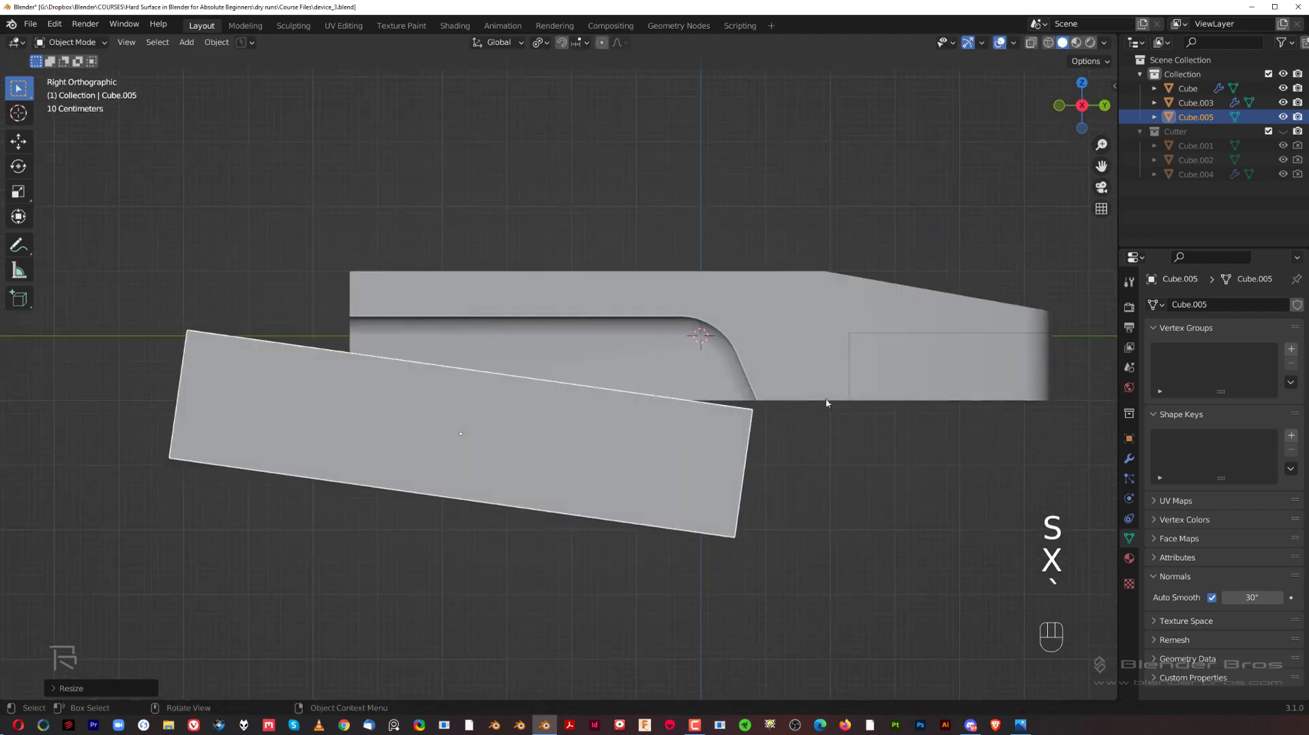
Subtract the tilted cutter from the upper body with a Bool Tool Difference brush.
{"action": "left_click", "coordinate": [572, 359], "text": "shift"}
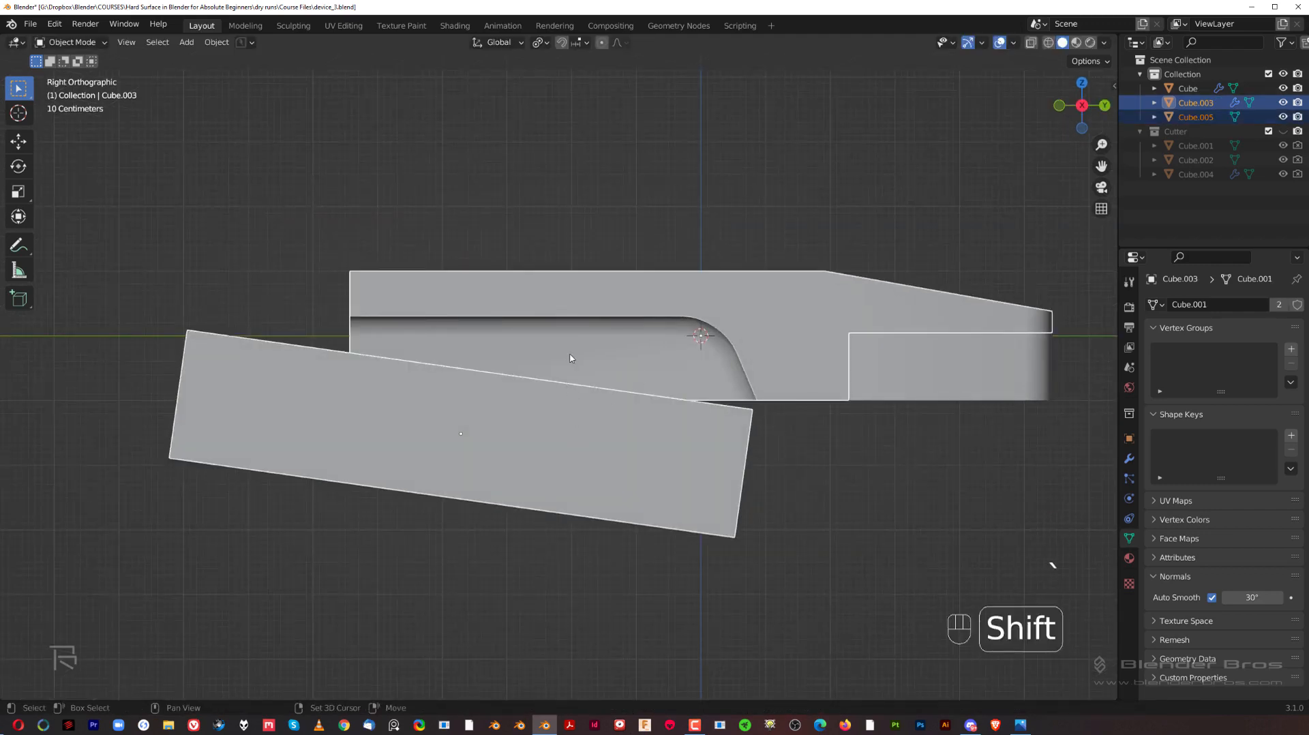
{"action": "key", "text": "q"}
{"action": "key", "text": "Escape"}
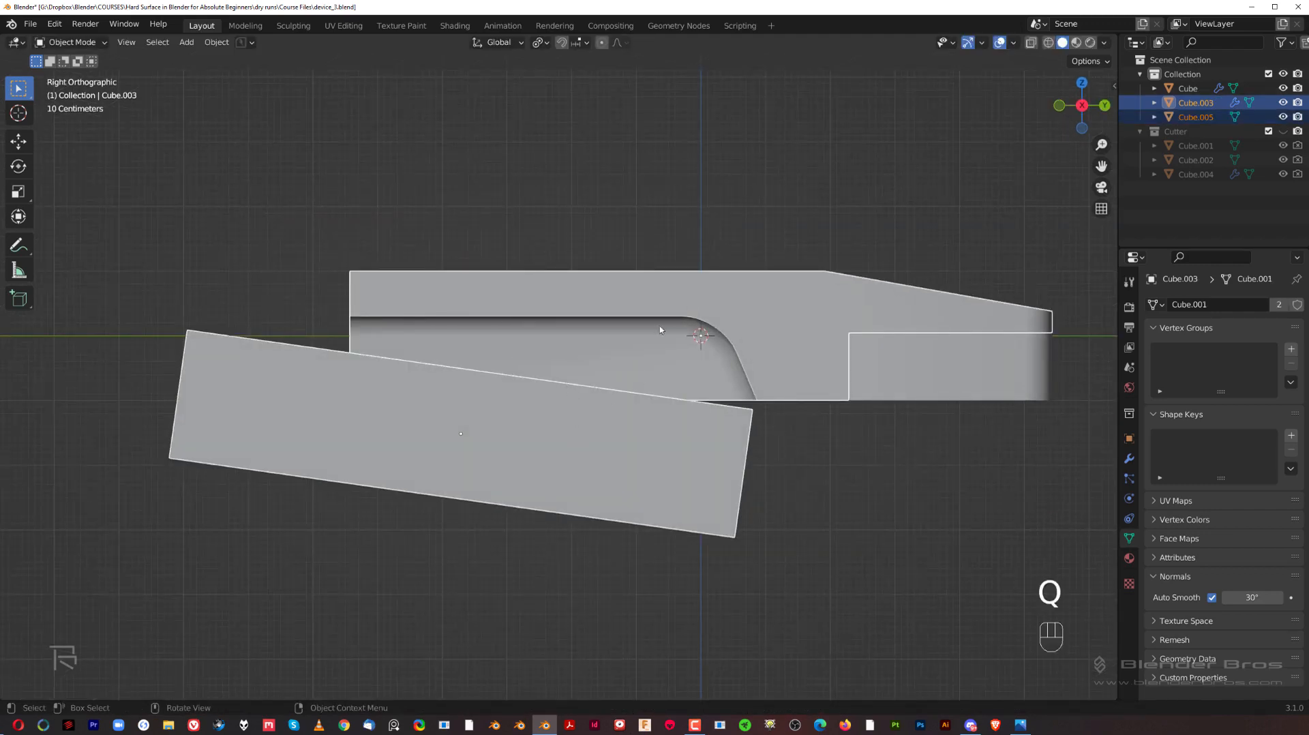
{"action": "key", "text": "ctrl+KP_Subtract"}
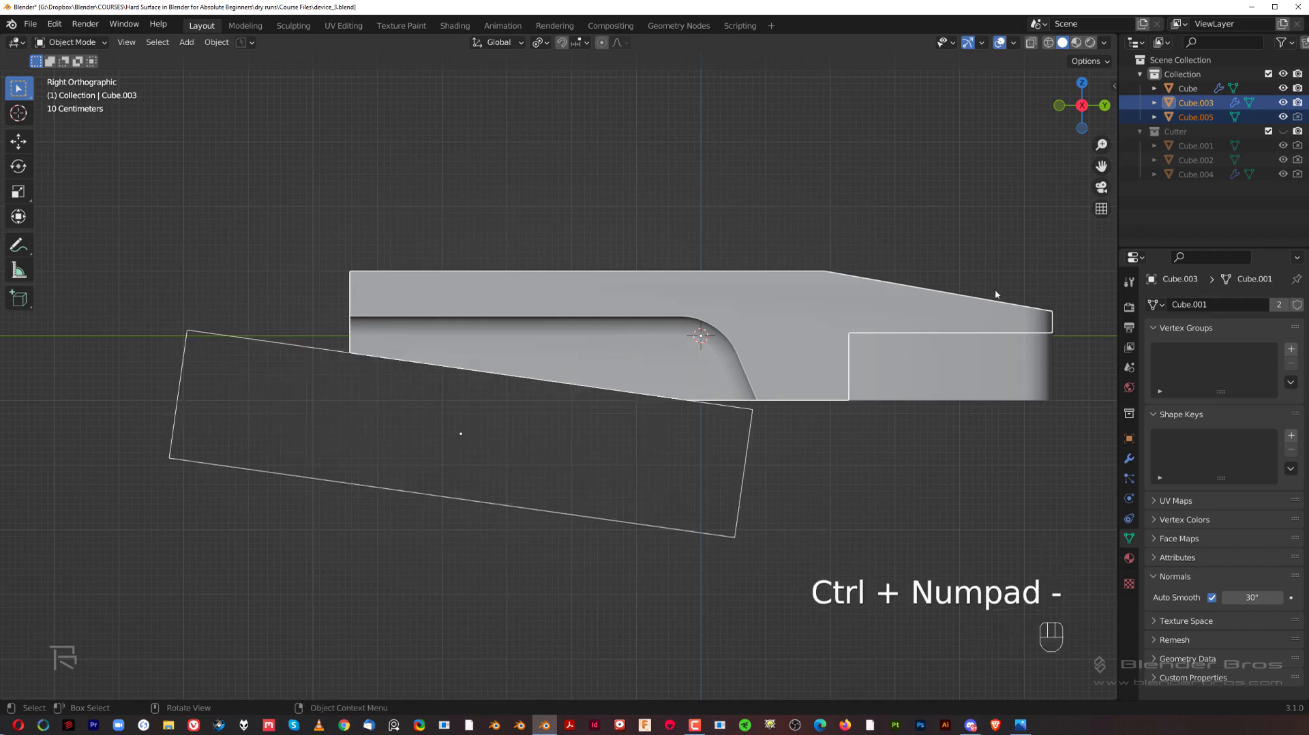
Move the tilted cutter into the Cutter collection and check the angled cut on the body.
{"action": "left_click", "coordinate": [734, 535]}
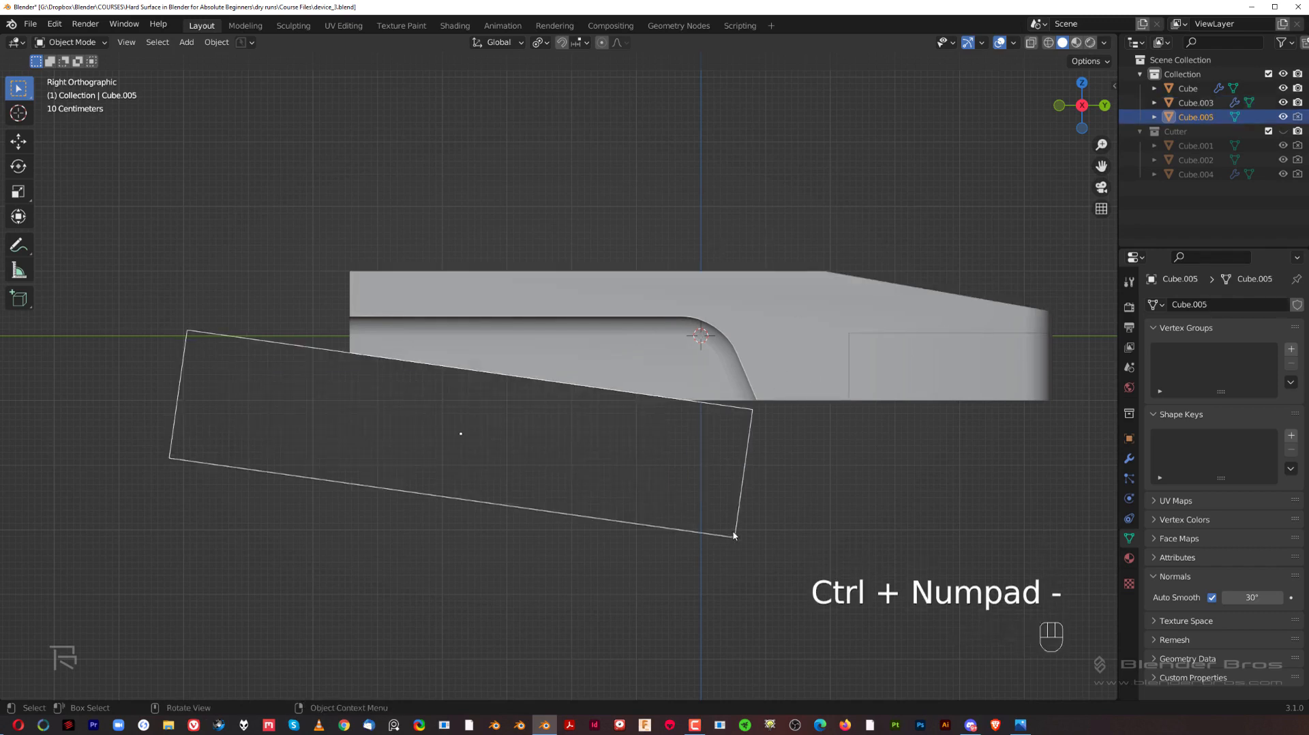
{"action": "key", "text": "m"}
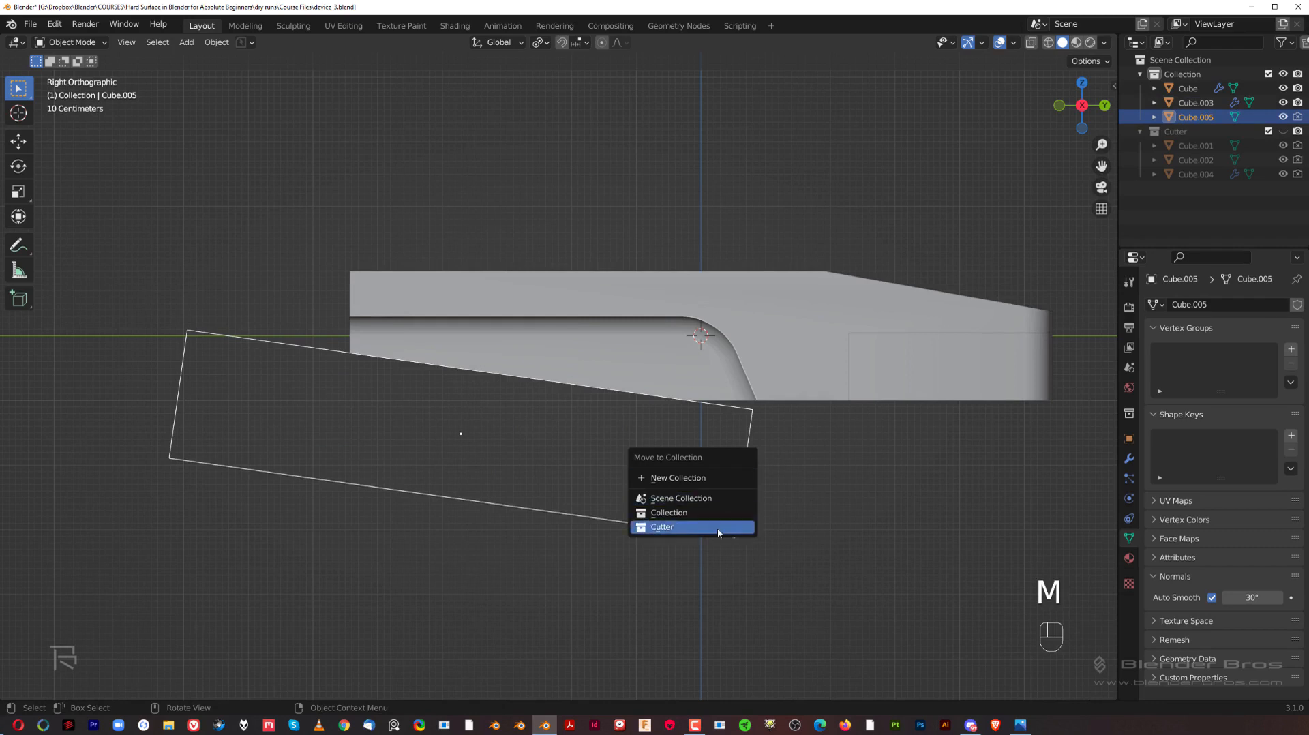
{"action": "left_click", "coordinate": [717, 528]}
{"action": "middle_click_drag", "start_coordinate": [738, 481], "coordinate": [852, 411]}
{"action": "scroll", "coordinate": [800, 362], "scroll_direction": "up", "scroll_amount": 2}
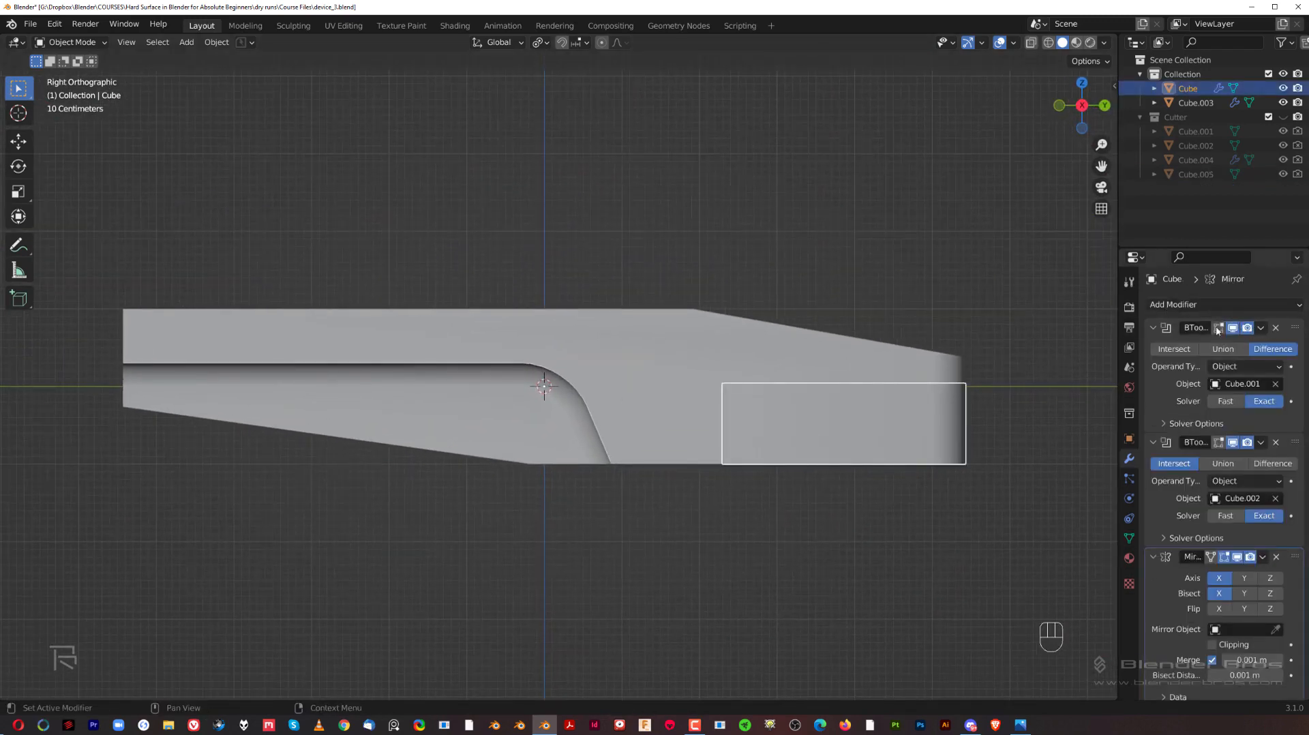
{"action": "middle_click_drag", "start_coordinate": [975, 326], "coordinate": [989, 330], "text": "shift"}
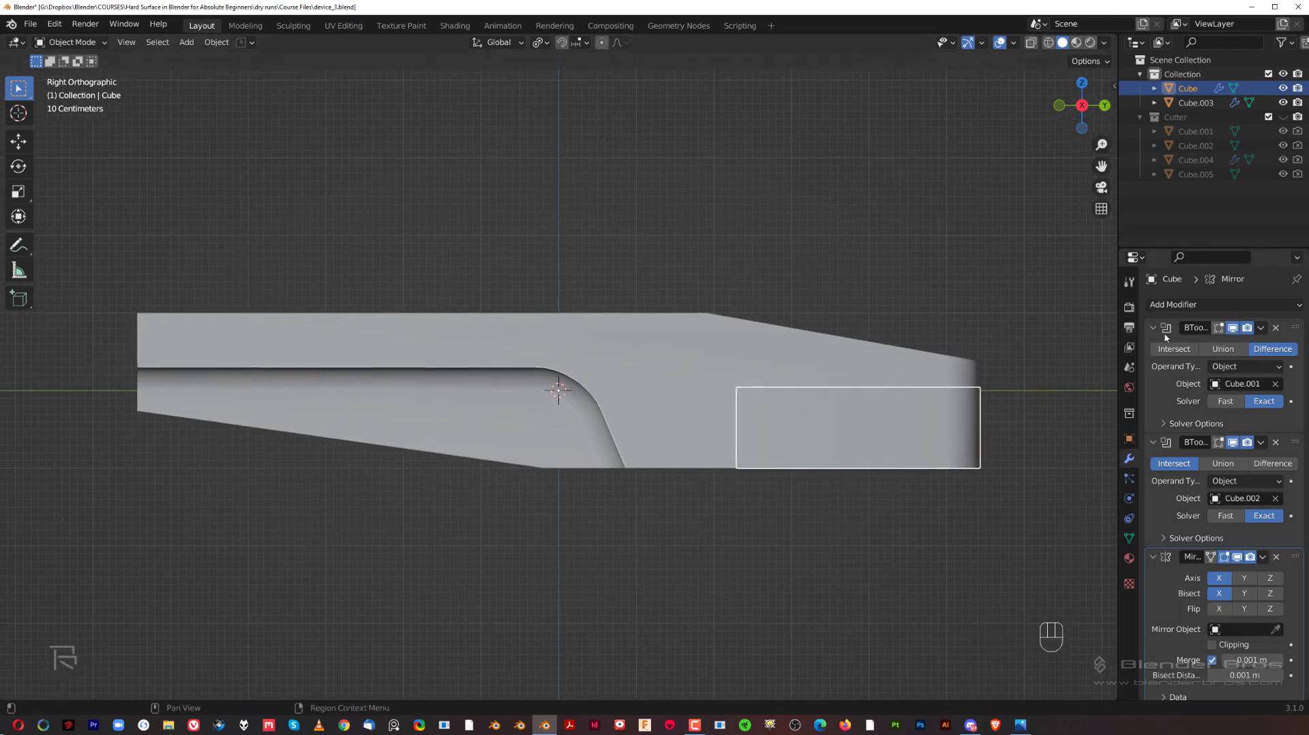
Save the file and make the lower front block's mesh data single-user.
{"action": "left_click", "coordinate": [1262, 329]}
{"action": "left_click", "coordinate": [725, 354]}
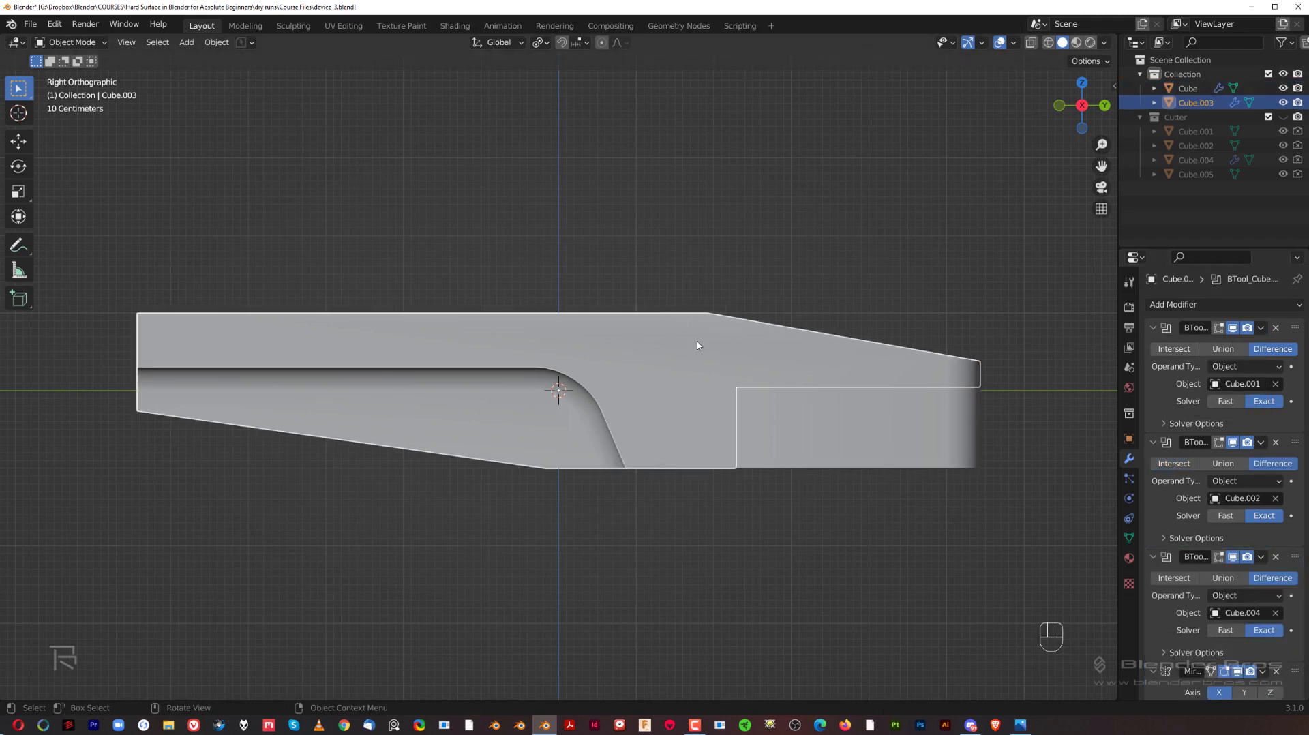
{"action": "left_click", "coordinate": [925, 413]}
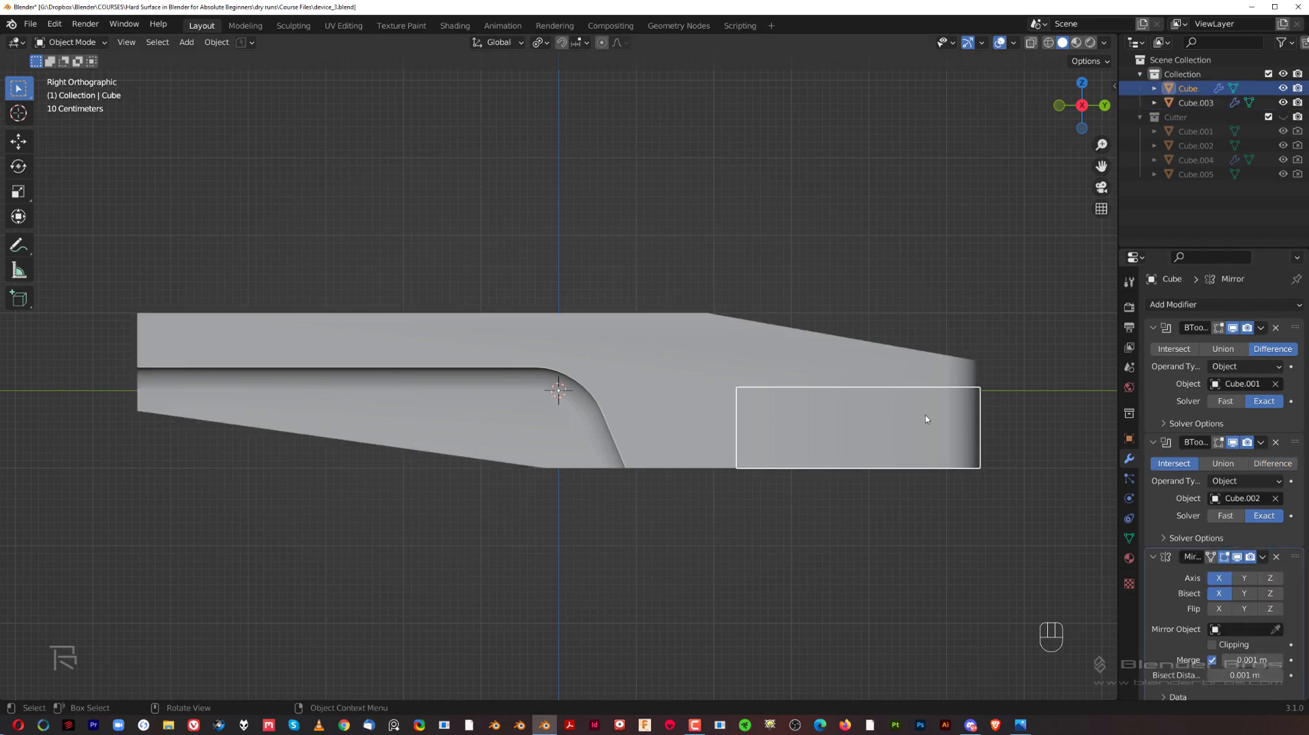
{"action": "key", "text": "ctrl+s"}
{"action": "left_click", "coordinate": [1129, 538]}
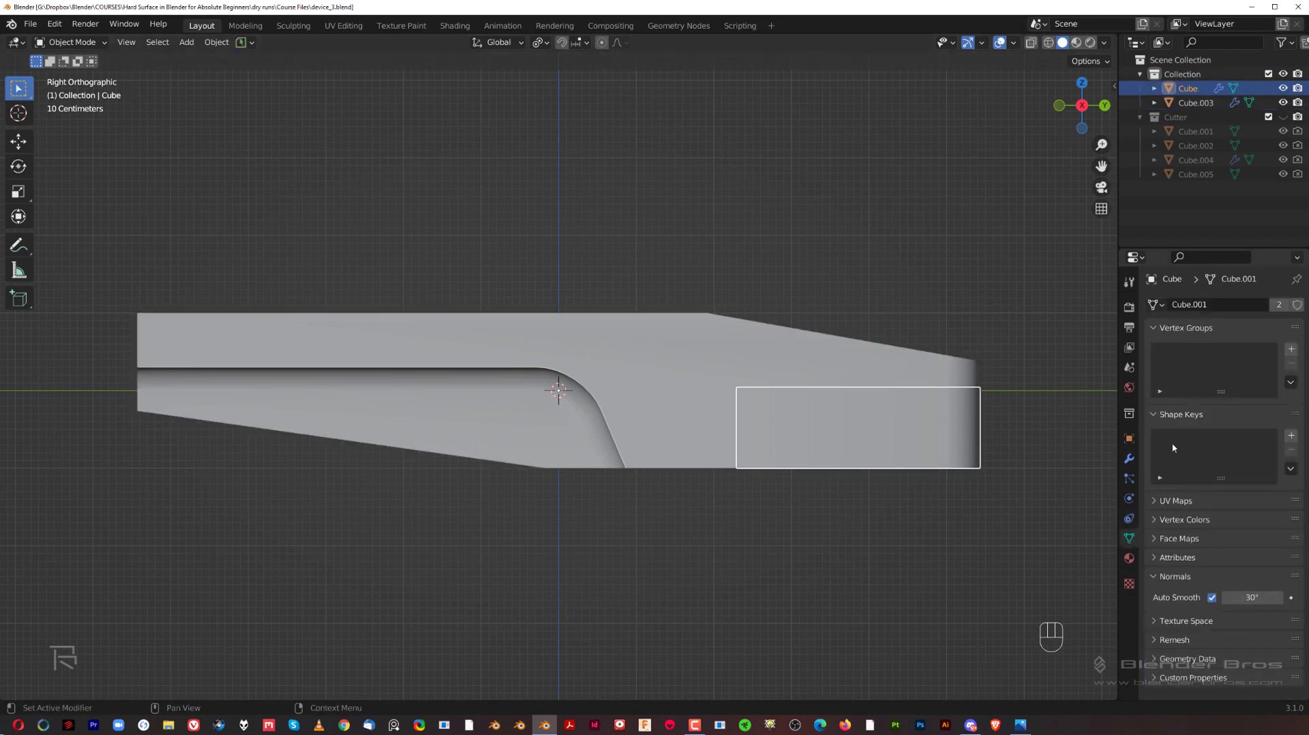
{"action": "left_click", "coordinate": [1279, 304]}
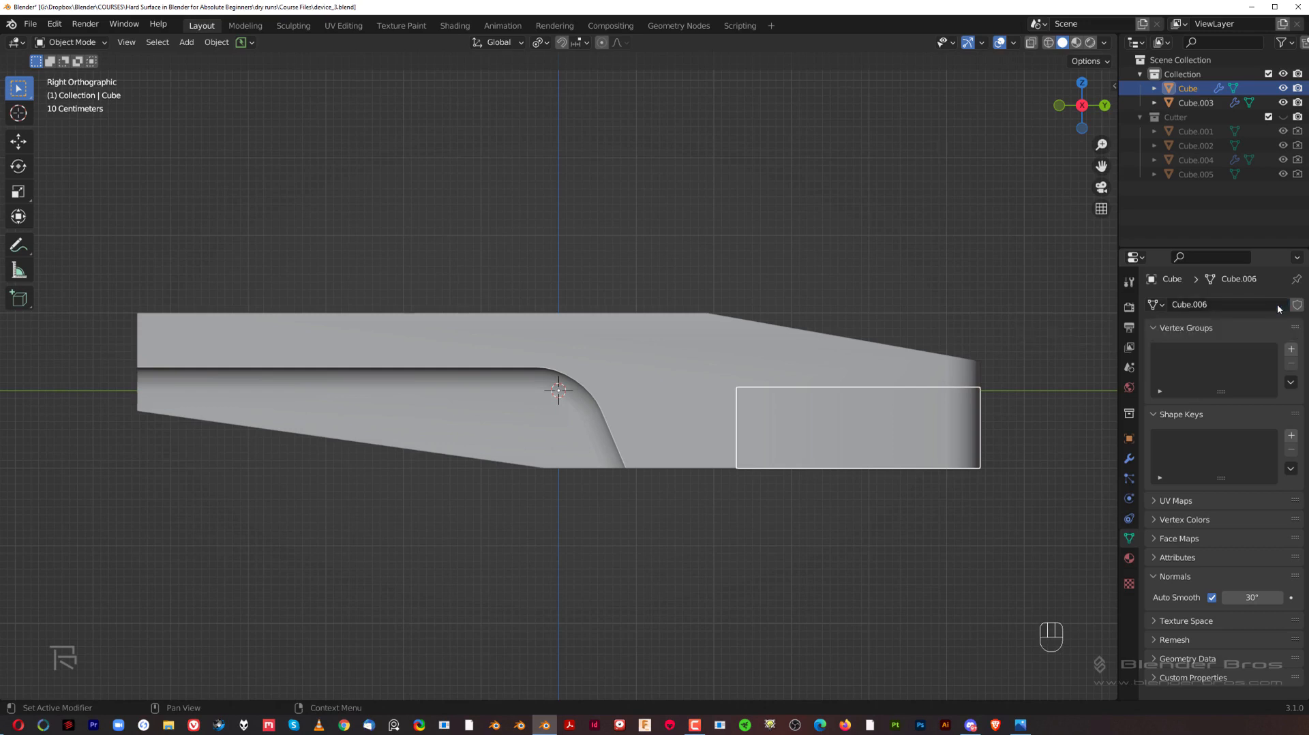
Apply both Boolean modifiers on the lower front block, keeping only its Mirror modifier live.
{"action": "left_click", "coordinate": [1130, 458]}
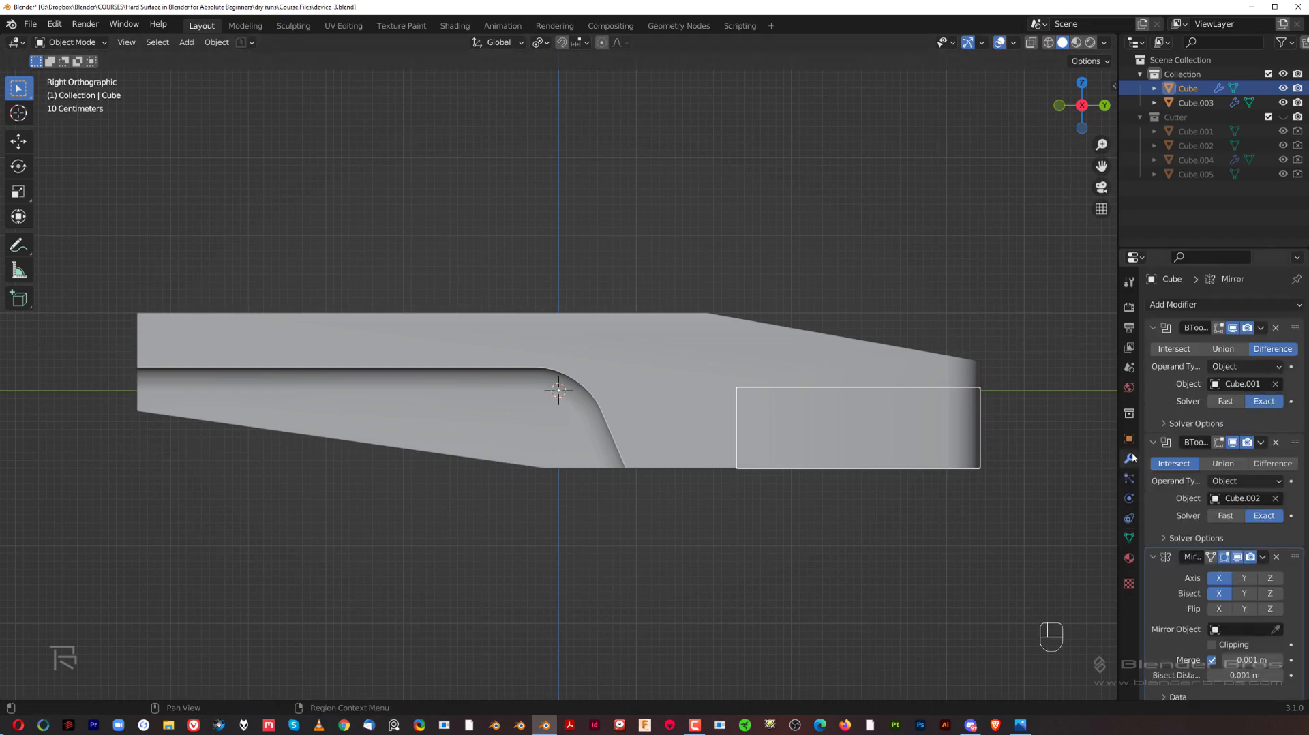
{"action": "left_click", "coordinate": [1260, 327]}
{"action": "left_click", "coordinate": [1223, 347]}
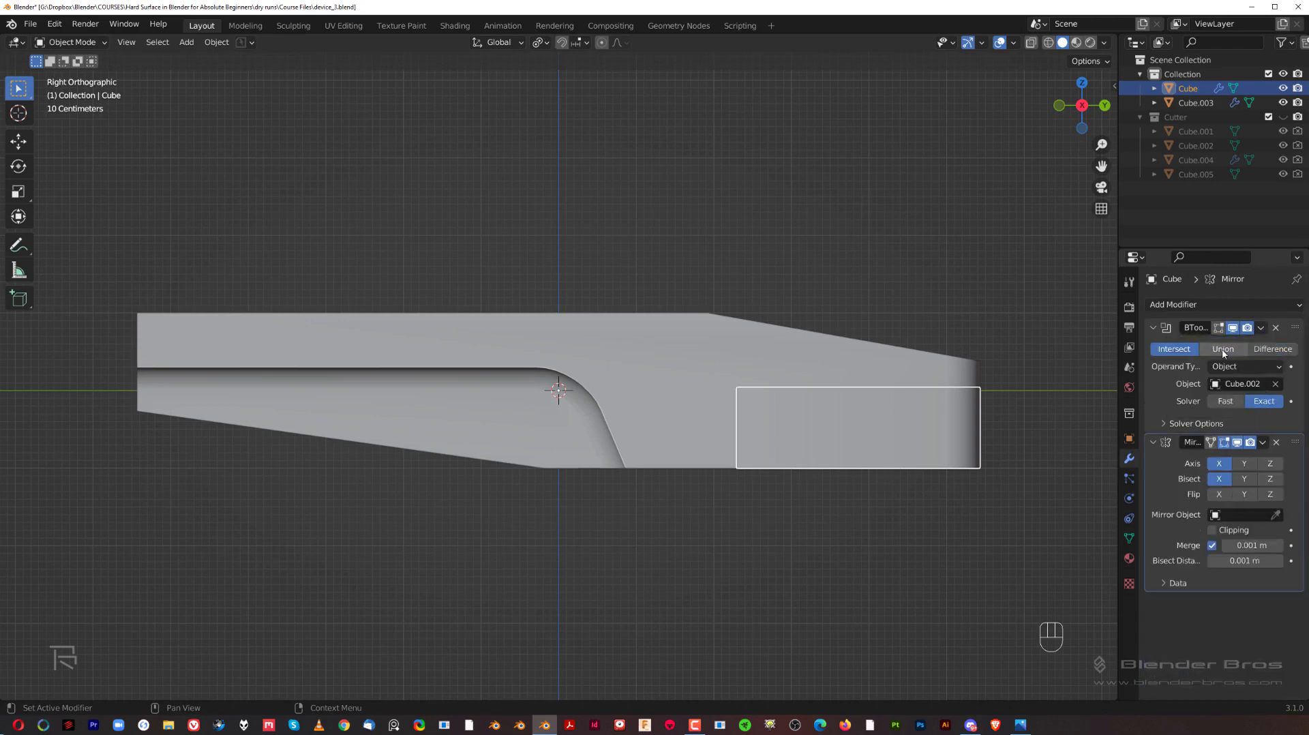
{"action": "left_click", "coordinate": [1260, 327]}
{"action": "left_click", "coordinate": [1240, 345]}
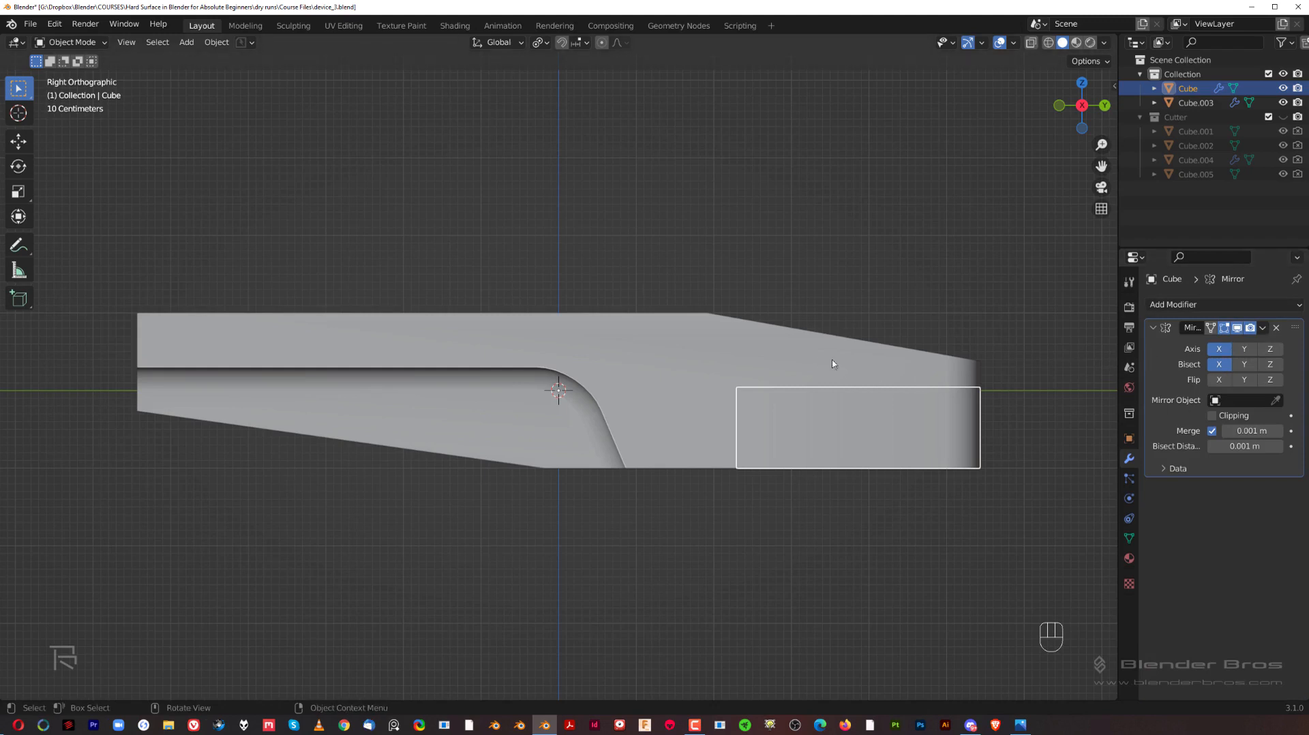
Apply the main body's three Boolean modifiers that use the cutters Cube.001, Cube.002 and Cube.004.
{"action": "left_click", "coordinate": [808, 358]}
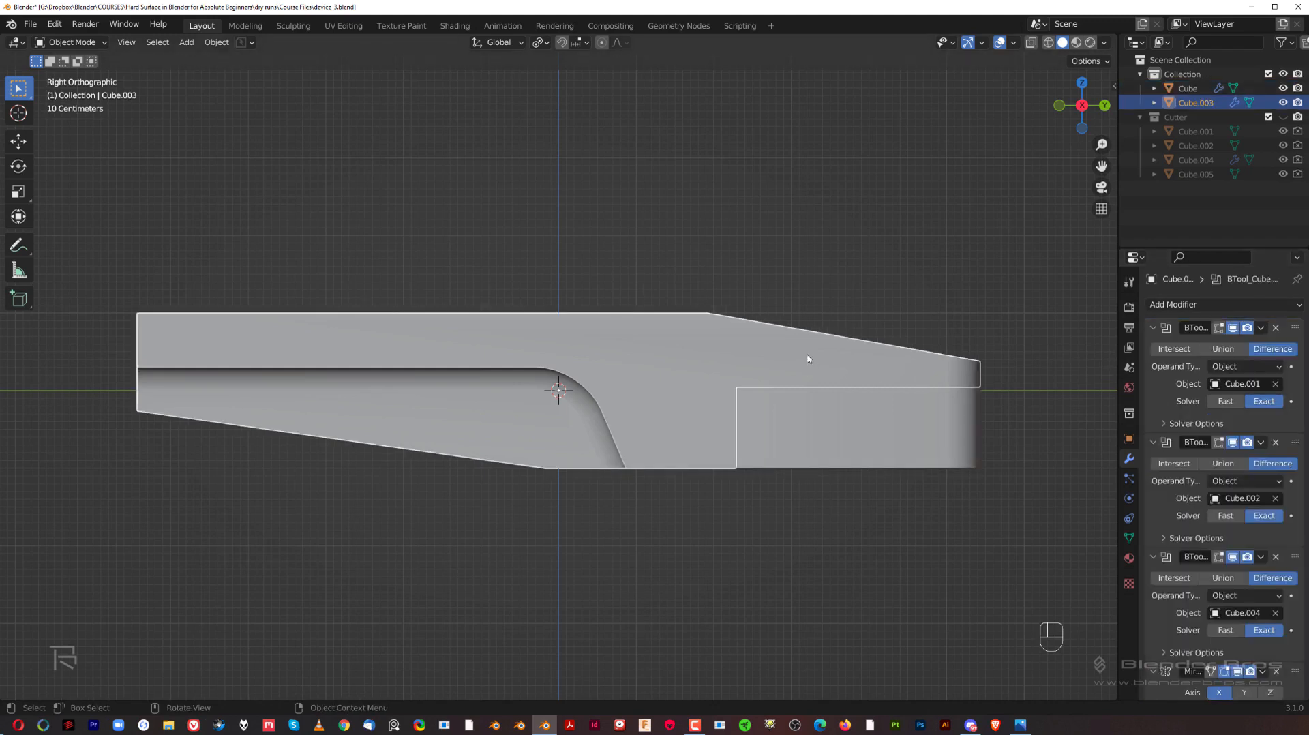
{"action": "left_click", "coordinate": [1260, 327]}
{"action": "left_click", "coordinate": [1261, 344]}
{"action": "left_click", "coordinate": [1261, 327]}
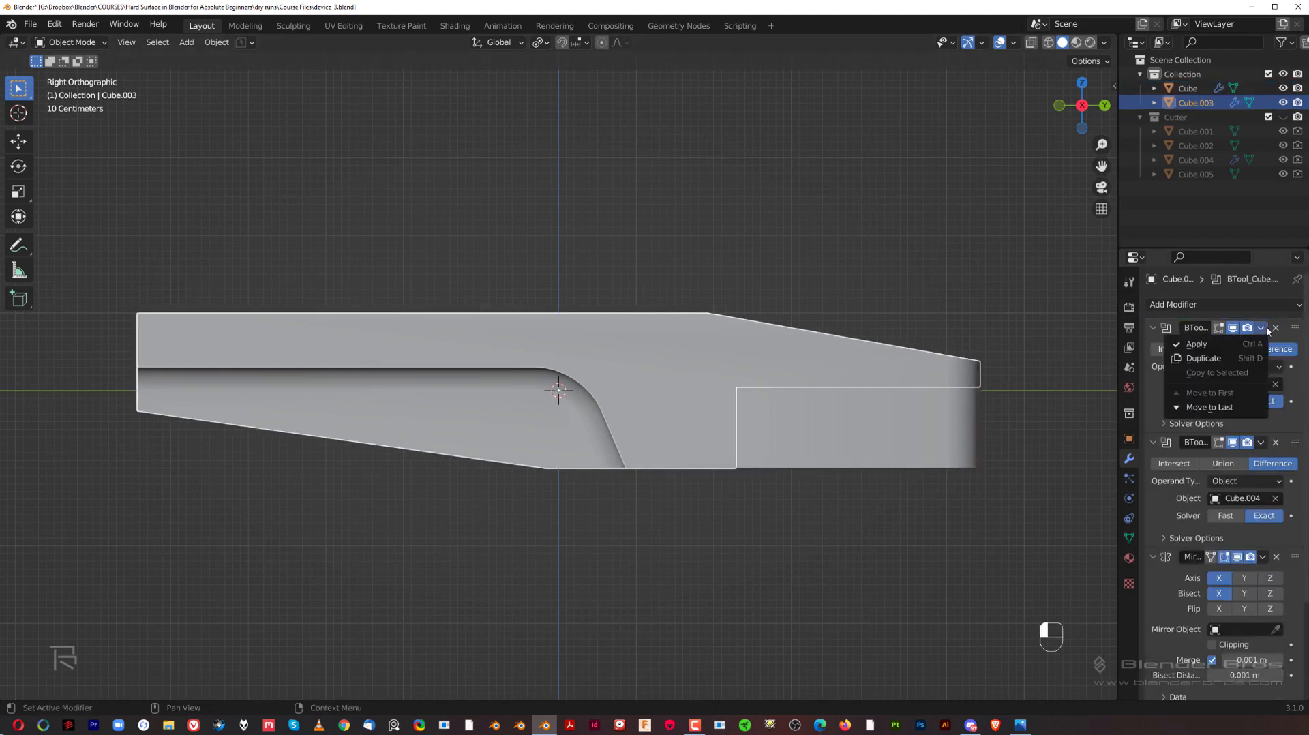
{"action": "left_click", "coordinate": [1260, 344]}
{"action": "left_click", "coordinate": [1260, 327]}
{"action": "left_click", "coordinate": [1258, 343]}
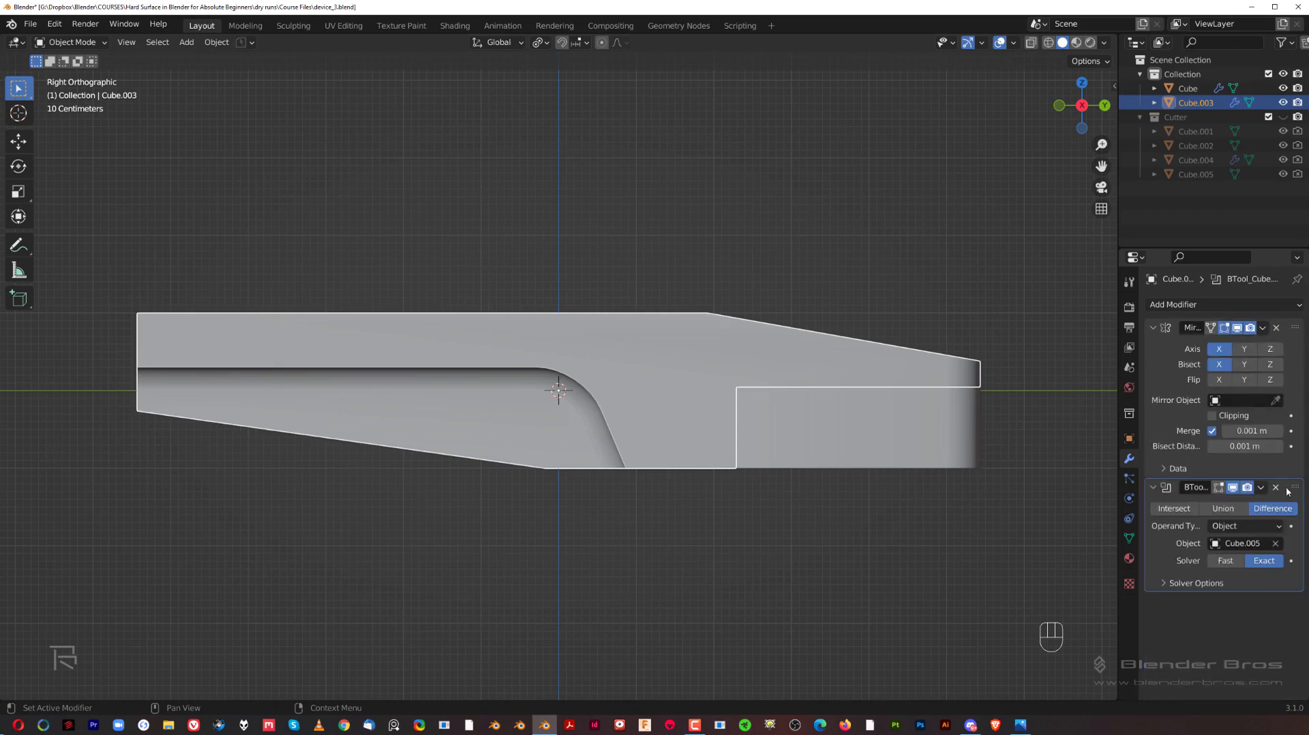
Move the main body's Cube.005 Boolean modifier above the Mirror modifier and apply it.
{"action": "left_click_drag", "start_coordinate": [1287, 491], "coordinate": [1298, 334]}
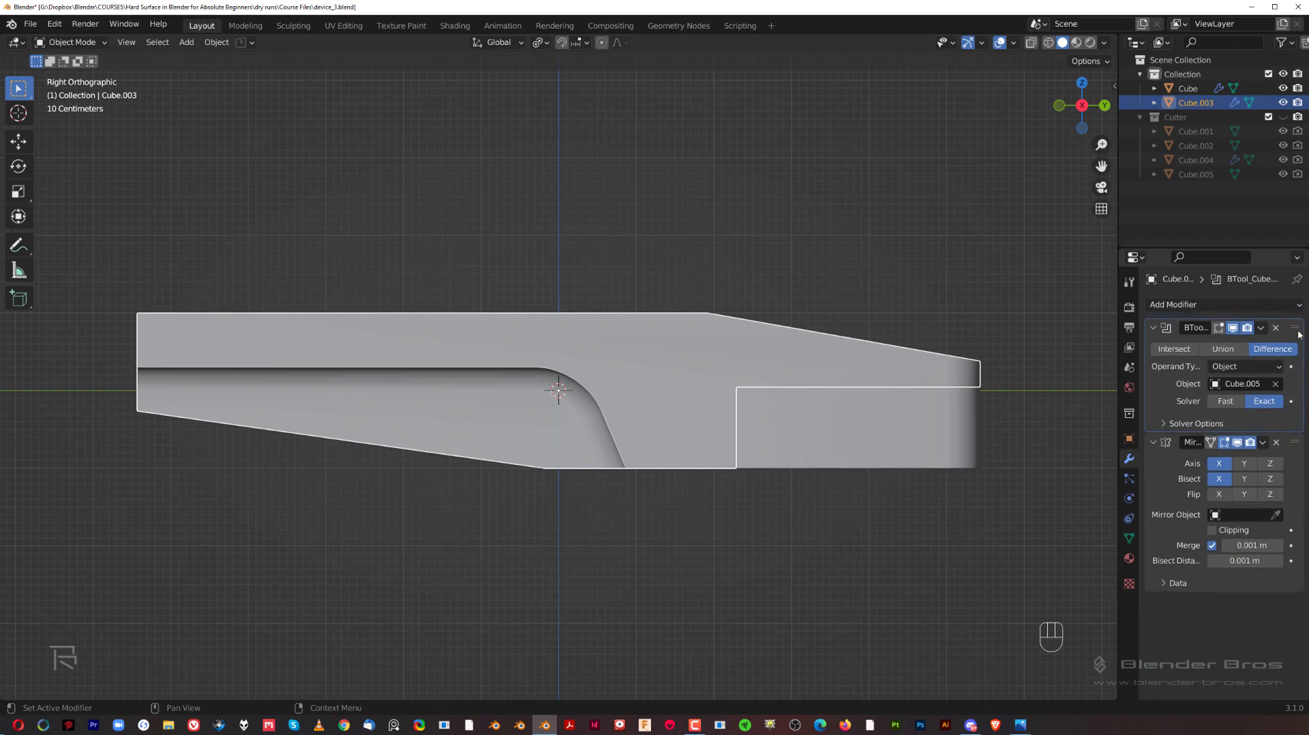
{"action": "left_click", "coordinate": [1262, 329]}
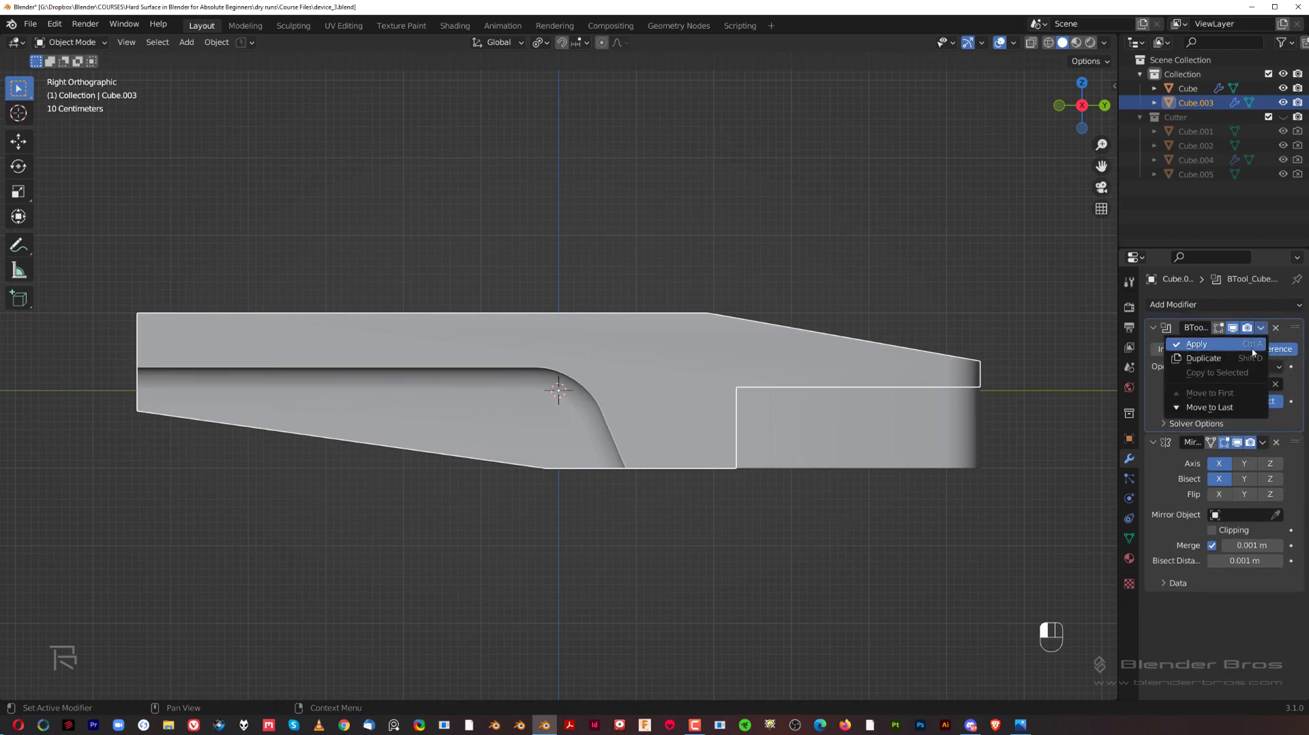
{"action": "left_click", "coordinate": [1260, 344]}
In Edit Mode, bevel the lower front block's rear vertical edge with a single segment about 0.5 m wide.
{"action": "middle_click_drag", "start_coordinate": [488, 229], "coordinate": [543, 264]}
{"action": "key", "text": "grave"}
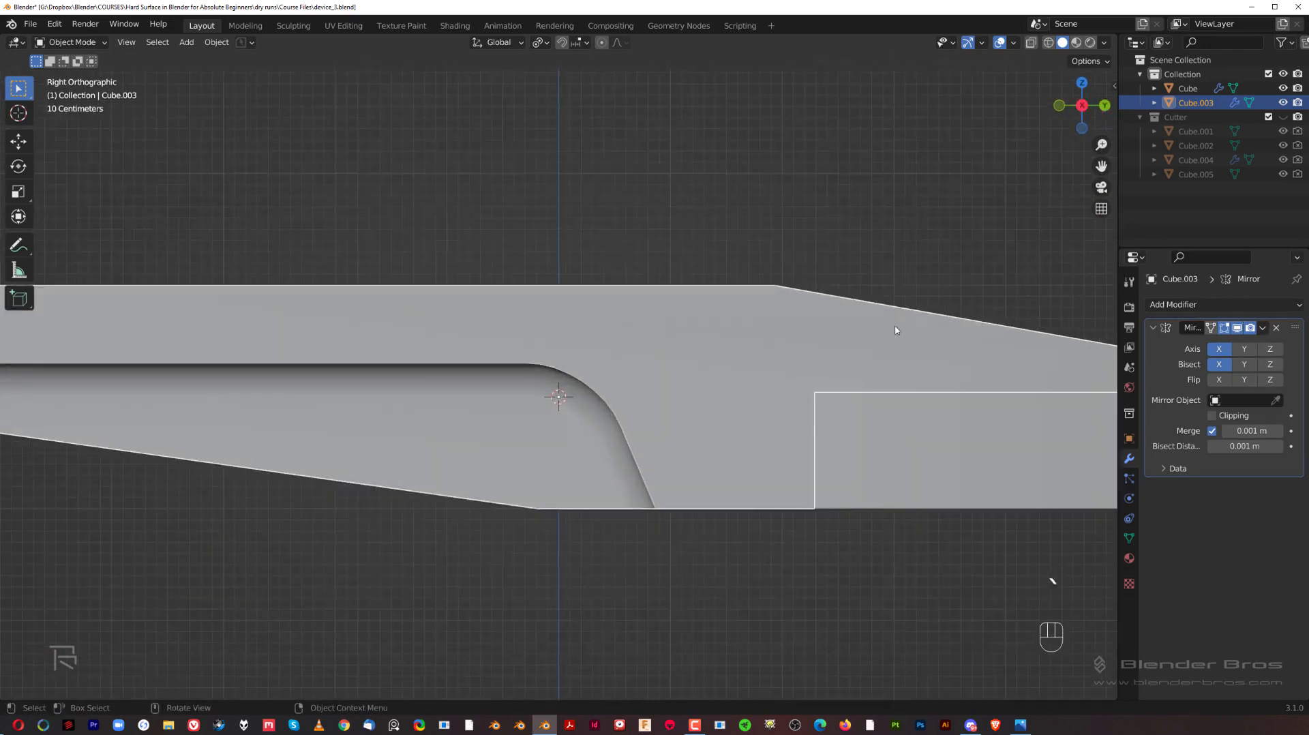
{"action": "middle_click_drag", "start_coordinate": [898, 326], "coordinate": [734, 282], "text": "shift"}
{"action": "left_click", "coordinate": [762, 400]}
{"action": "scroll", "coordinate": [762, 399], "scroll_direction": "down", "scroll_amount": 4}
{"action": "middle_click_drag", "start_coordinate": [736, 357], "coordinate": [686, 358]}
{"action": "key", "text": "Tab"}
{"action": "left_click", "coordinate": [682, 462]}
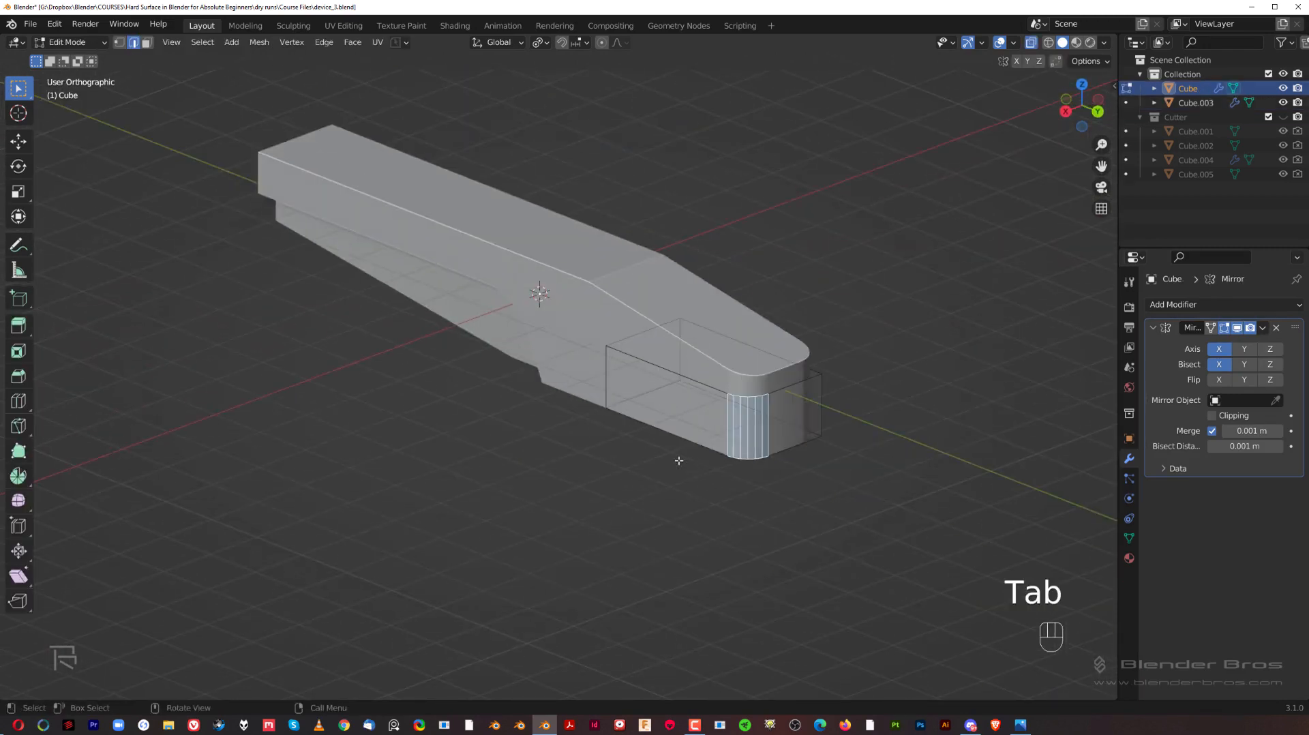
{"action": "middle_click_drag", "start_coordinate": [682, 462], "coordinate": [772, 409]}
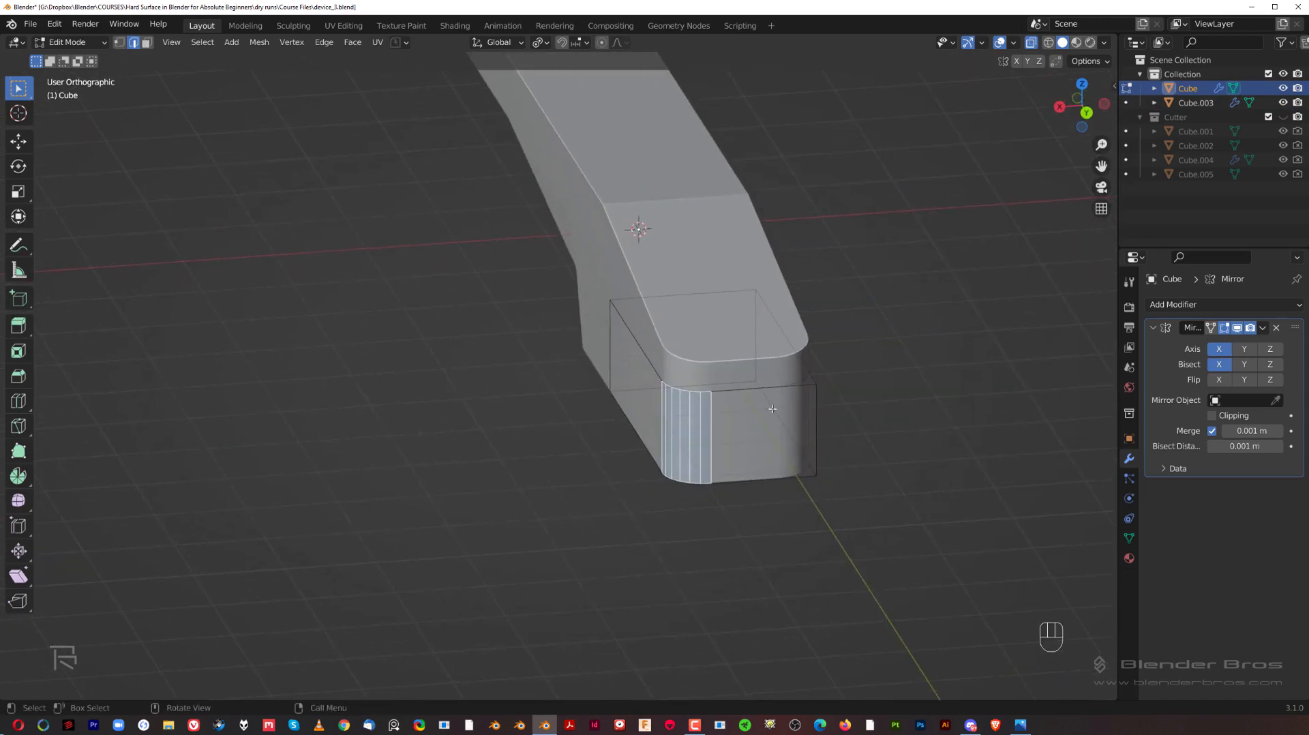
{"action": "middle_click_drag", "start_coordinate": [657, 382], "coordinate": [867, 398]}
{"action": "scroll", "coordinate": [818, 397], "scroll_direction": "up", "scroll_amount": 2}
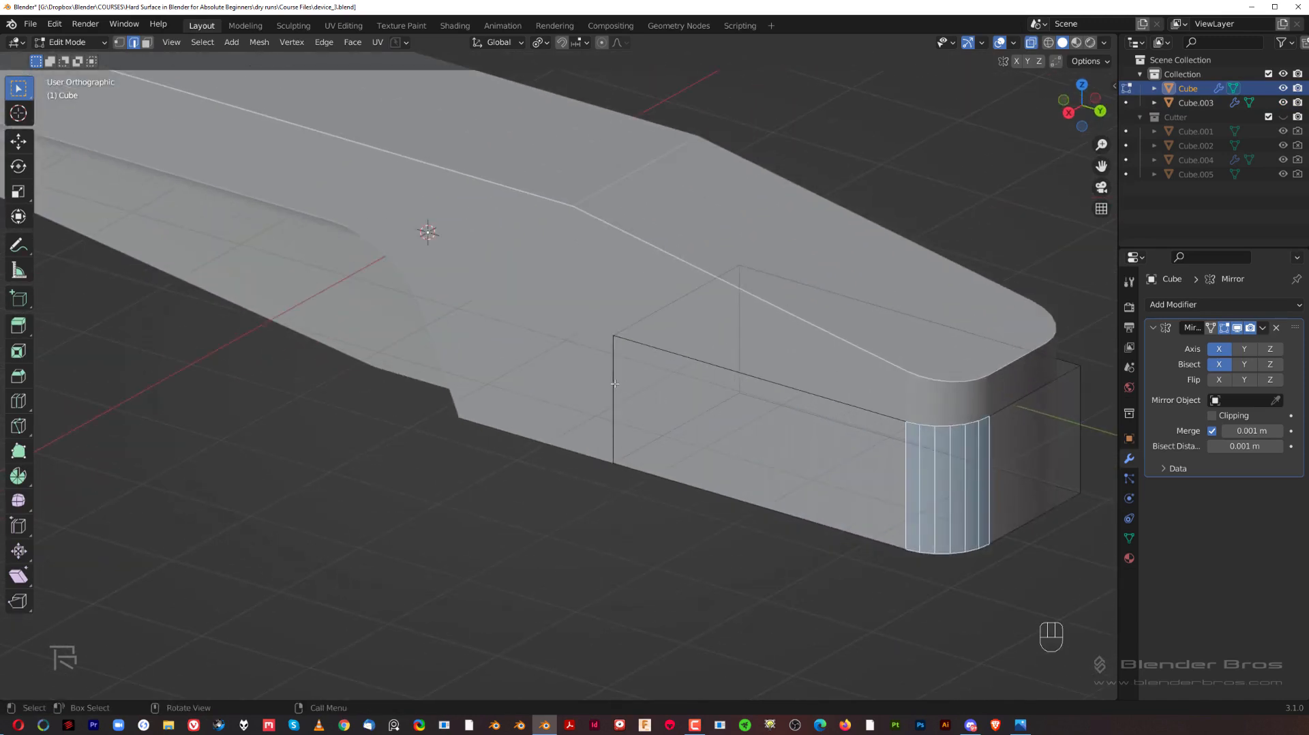
{"action": "left_click", "coordinate": [614, 383]}
{"action": "middle_click_drag", "start_coordinate": [614, 383], "coordinate": [738, 403]}
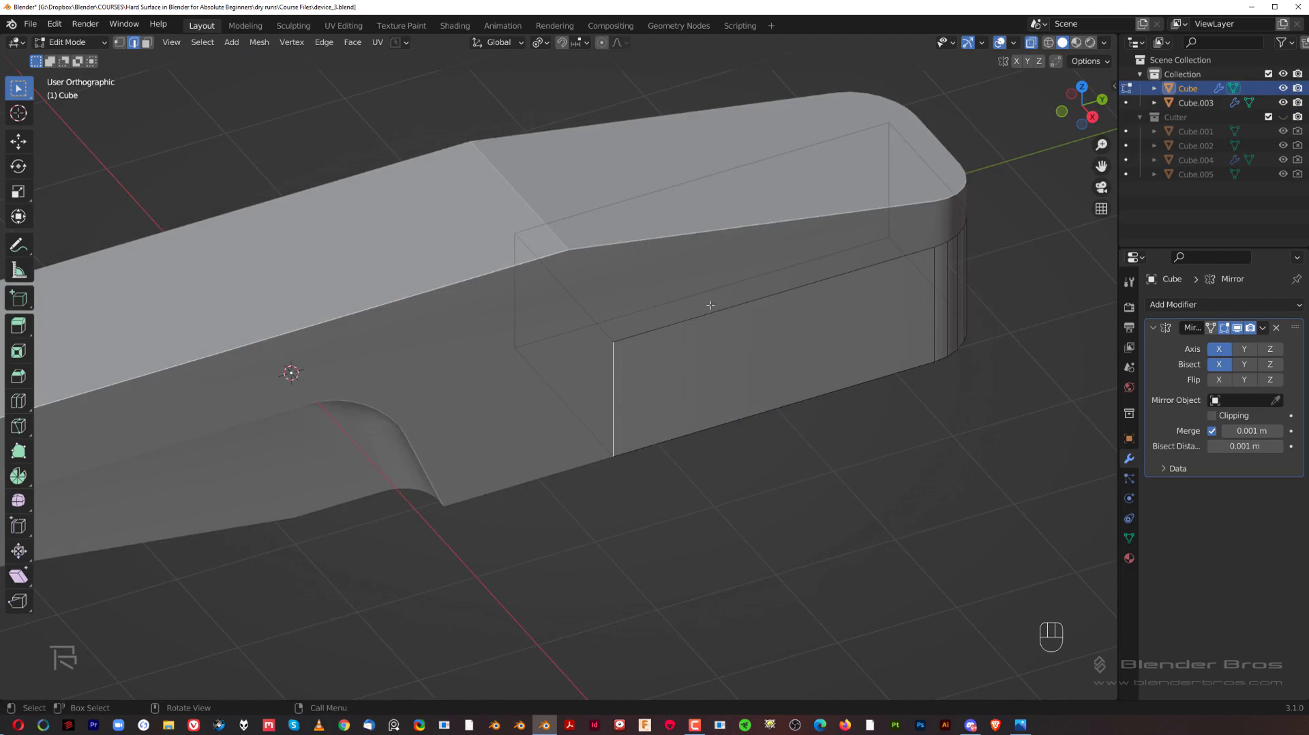
{"action": "key", "text": "ctrl+b"}
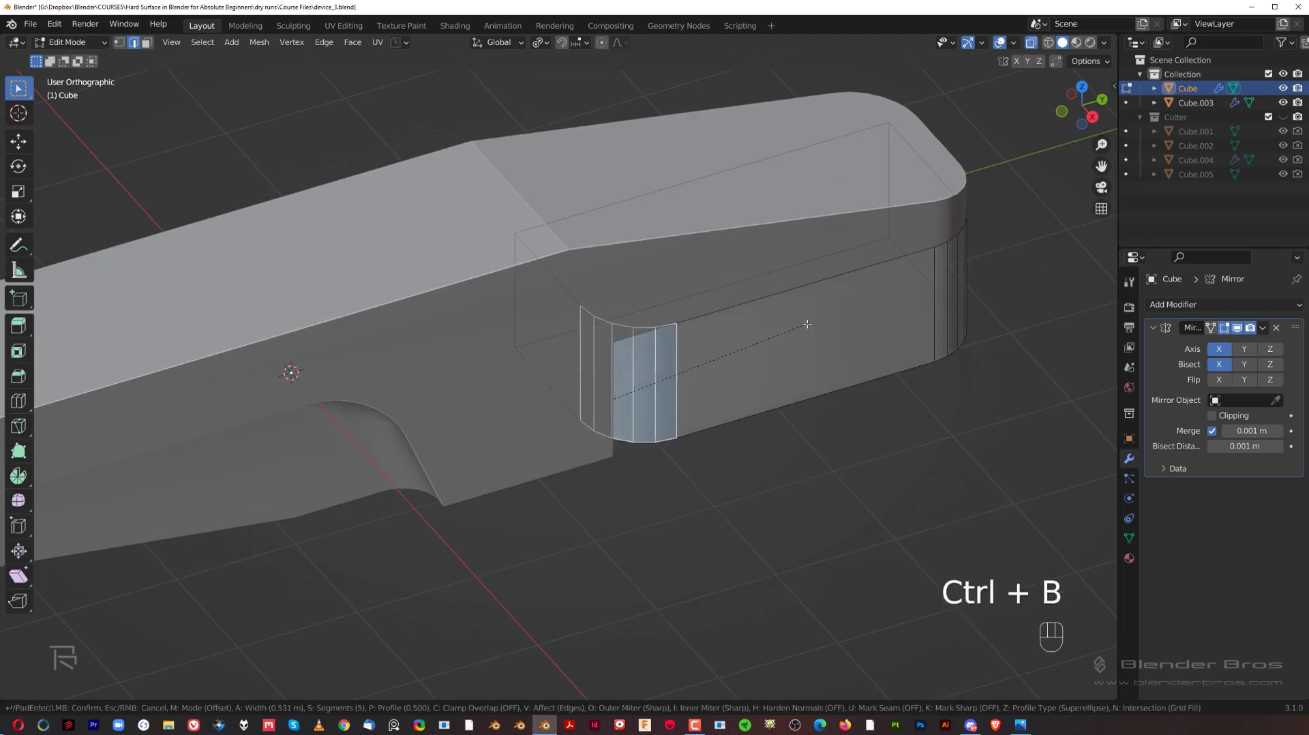
{"action": "scroll", "coordinate": [807, 324], "scroll_direction": "down", "scroll_amount": 4}
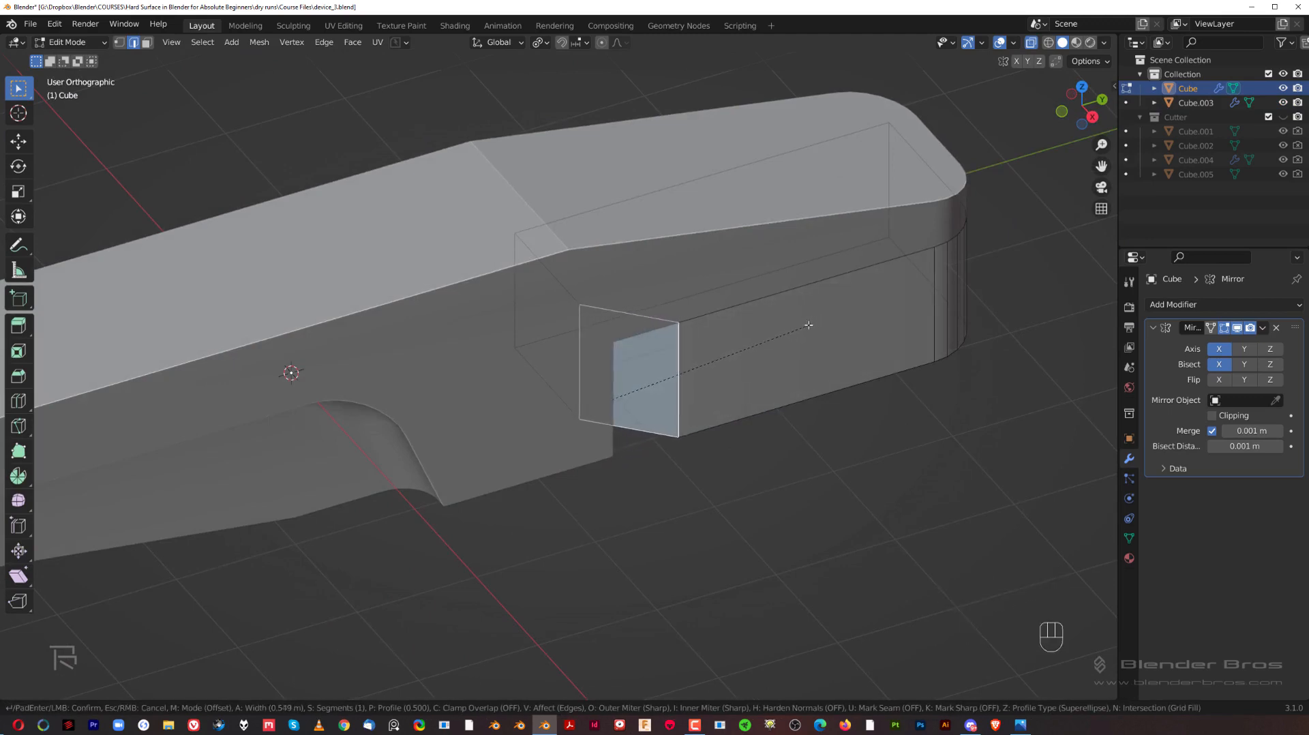
{"action": "left_click", "coordinate": [801, 329]}
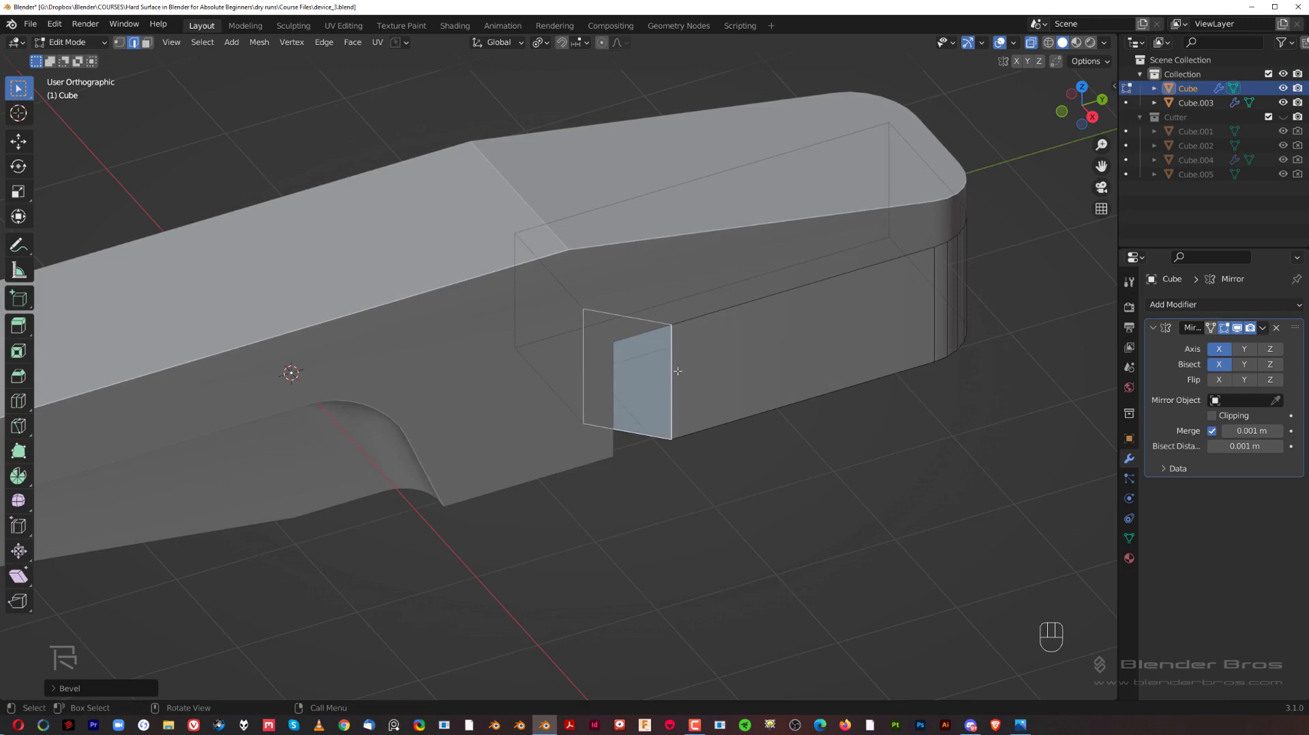
Move the outer vertical edge of the block's new chamfer about 0.3 m forward along the Y axis.
{"action": "key", "text": "alt+a"}
{"action": "key", "text": "g"}
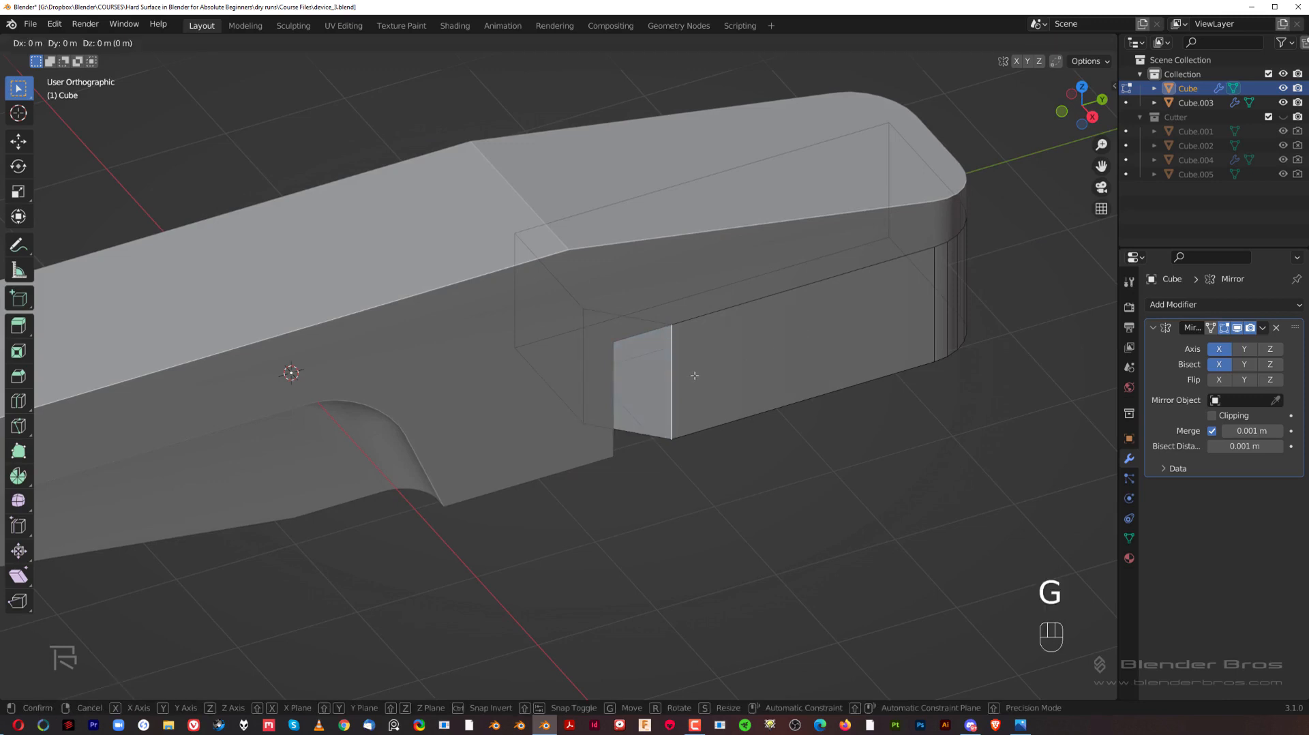
{"action": "key", "text": "y"}
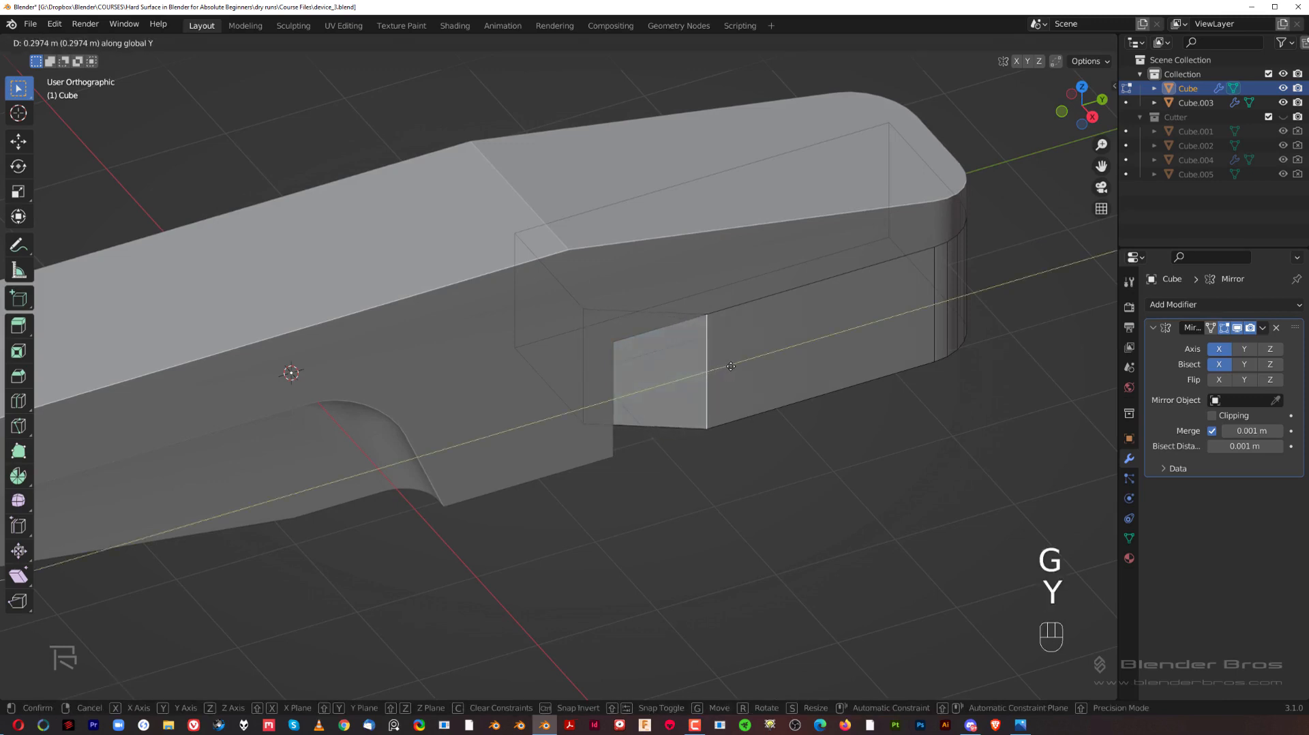
{"action": "left_click", "coordinate": [727, 368]}
Bevel the chamfer's inner vertical edge with 6 segments about 0.2 m wide, and return to Object Mode.
{"action": "middle_click_drag", "start_coordinate": [727, 368], "coordinate": [746, 389], "text": "alt"}
{"action": "scroll", "coordinate": [666, 369], "scroll_direction": "up", "scroll_amount": 5}
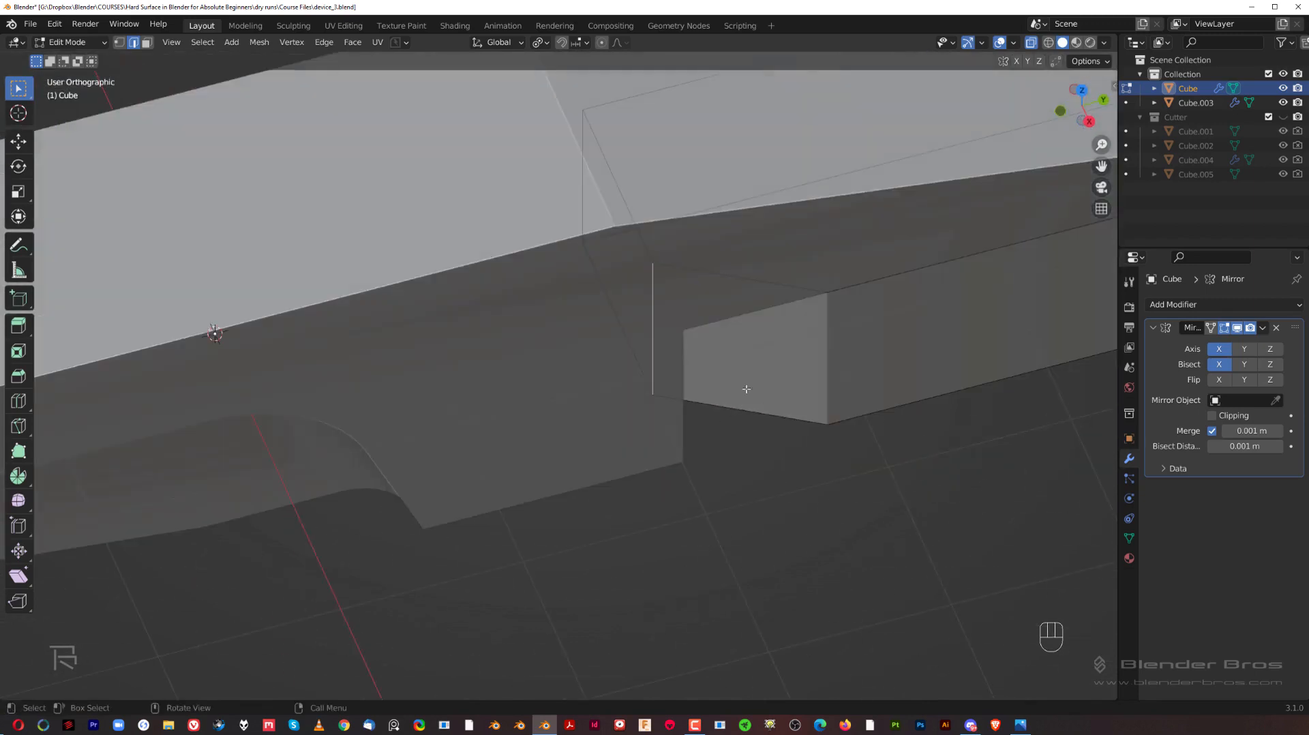
{"action": "key", "text": "ctrl+b"}
{"action": "scroll", "coordinate": [835, 383], "scroll_direction": "up", "scroll_amount": 5}
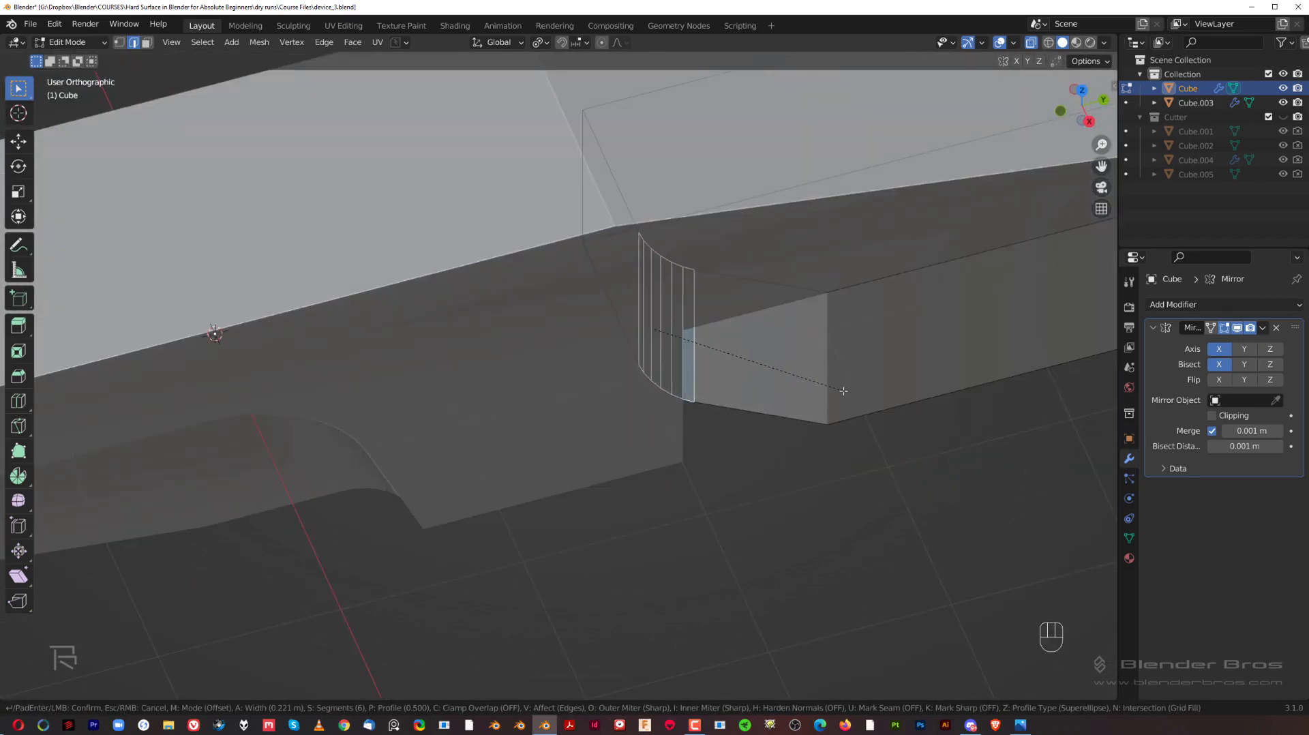
{"action": "left_click", "coordinate": [833, 386]}
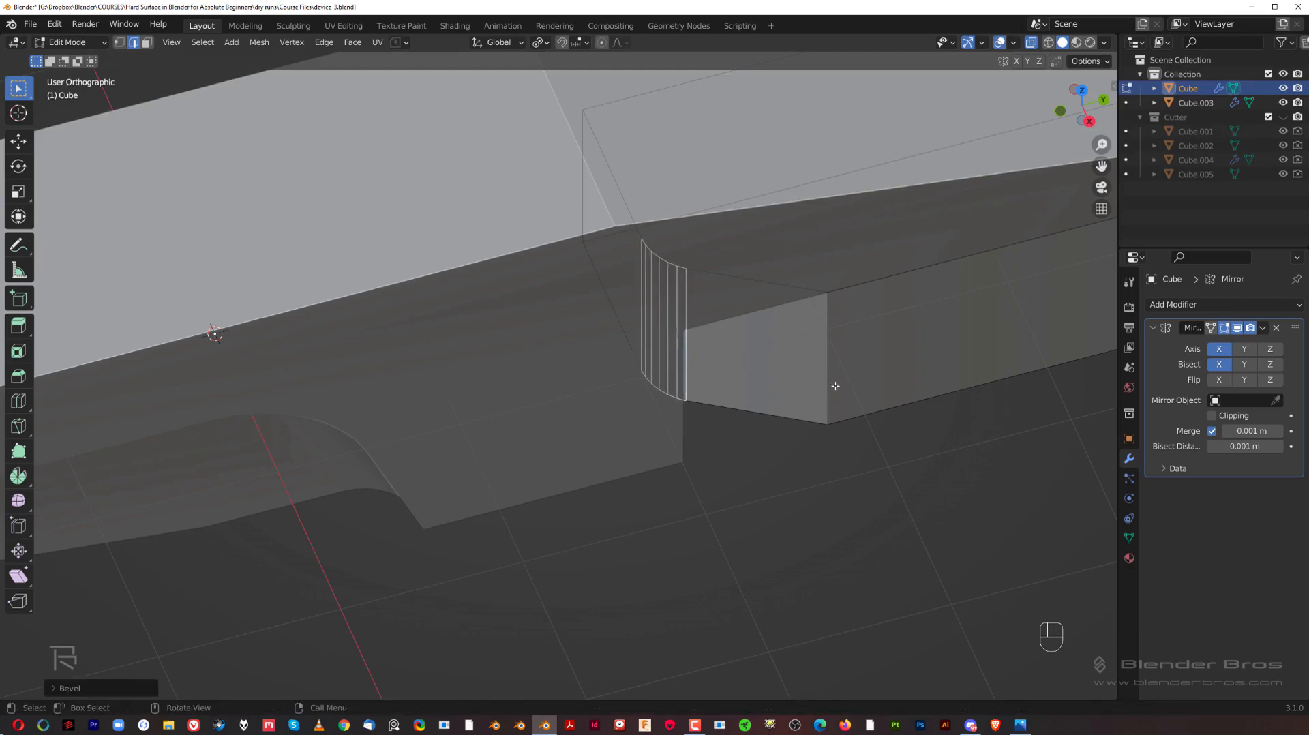
{"action": "scroll", "coordinate": [773, 442], "scroll_direction": "down", "scroll_amount": 3}
{"action": "key", "text": "Tab"}
{"action": "left_click", "coordinate": [778, 352]}
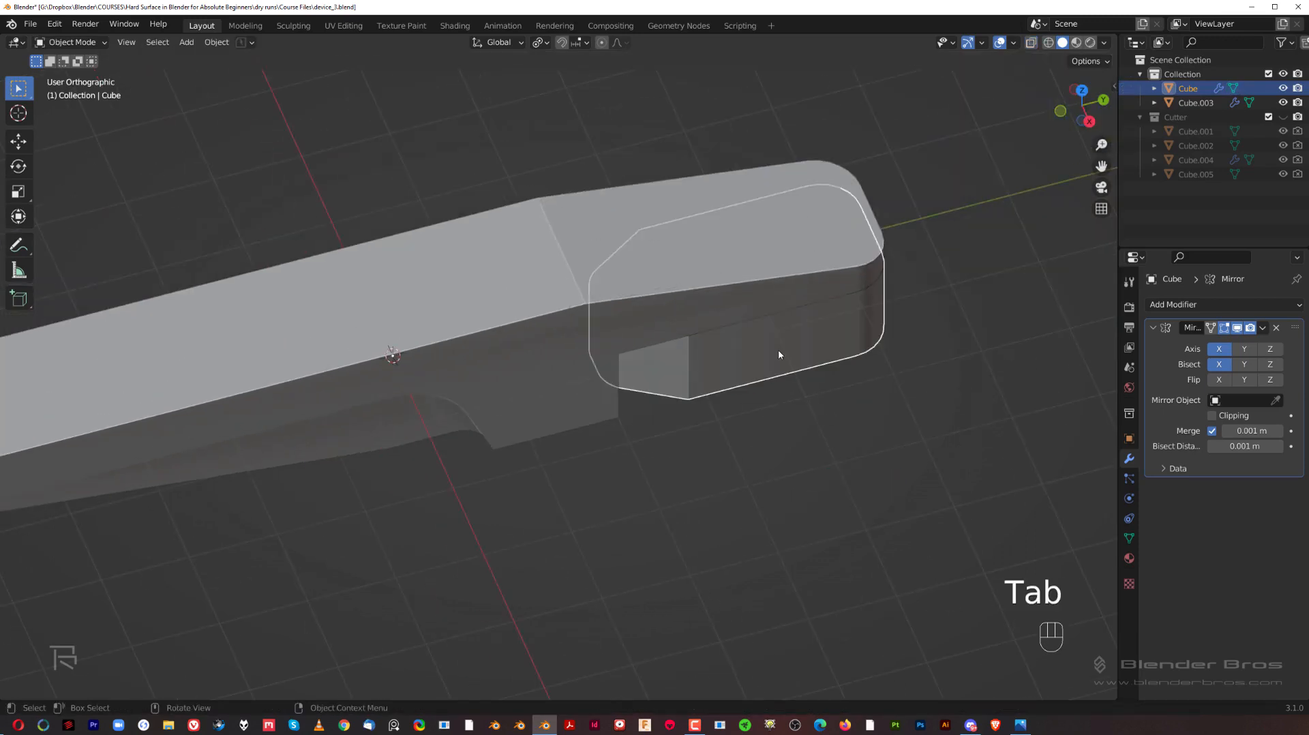
Open the main body in Edit Mode with edge selection and turn off the see-through display.
{"action": "middle_click_drag", "start_coordinate": [778, 349], "coordinate": [666, 379]}
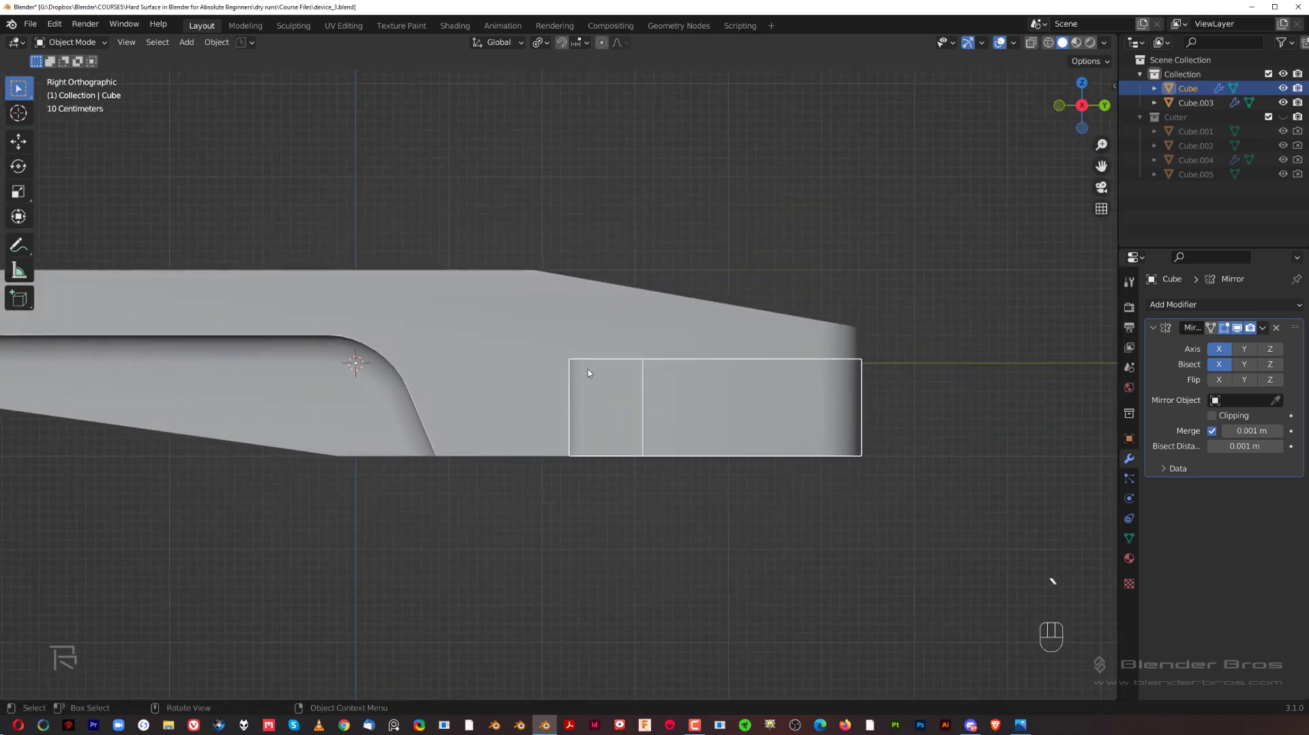
{"action": "middle_click_drag", "start_coordinate": [505, 373], "coordinate": [771, 468], "text": "shift"}
{"action": "left_click", "coordinate": [742, 430]}
{"action": "scroll", "coordinate": [736, 429], "scroll_direction": "down", "scroll_amount": 2}
{"action": "mouse_move", "coordinate": [688, 423]}
{"action": "middle_mouse_down"}
{"action": "mouse_move", "coordinate": [733, 468]}
{"action": "mouse_move", "coordinate": [706, 410]}
{"action": "middle_mouse_up"}
{"action": "scroll", "coordinate": [742, 436], "scroll_direction": "up", "scroll_amount": 2}
{"action": "key", "text": "Tab"}
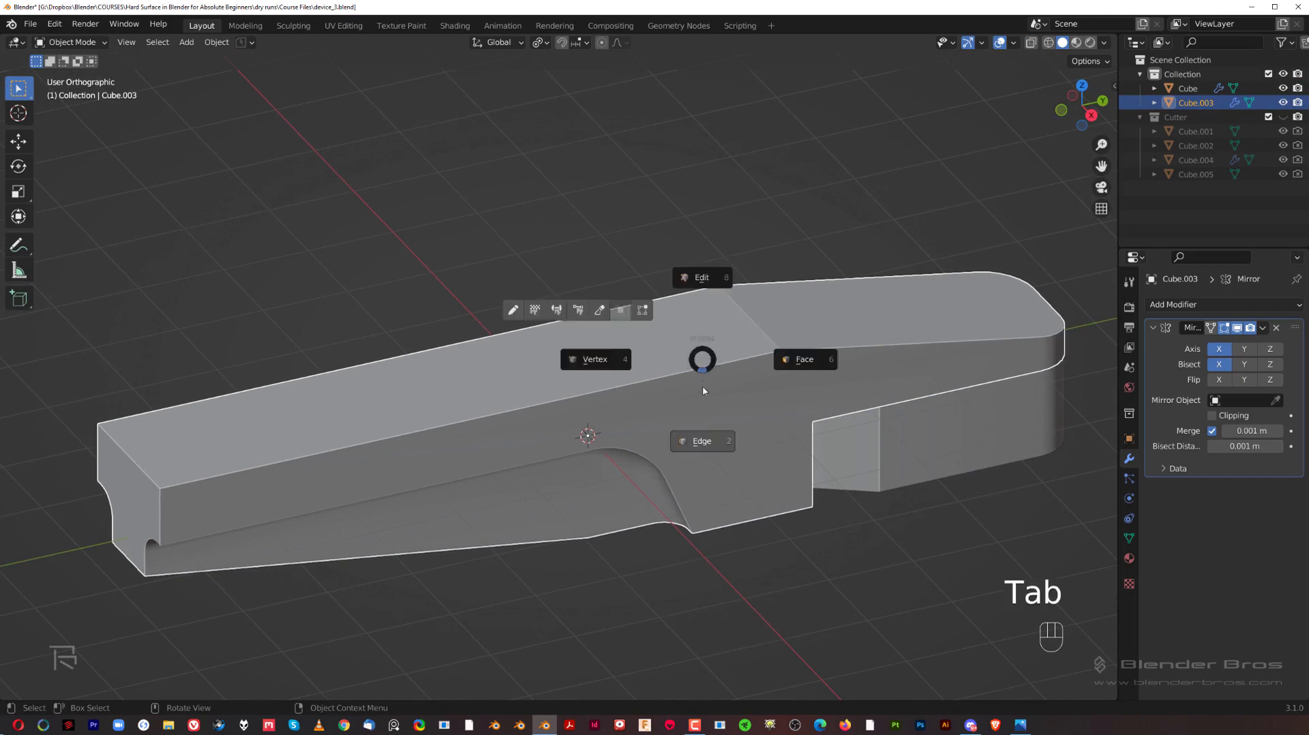
{"action": "left_click", "coordinate": [702, 440]}
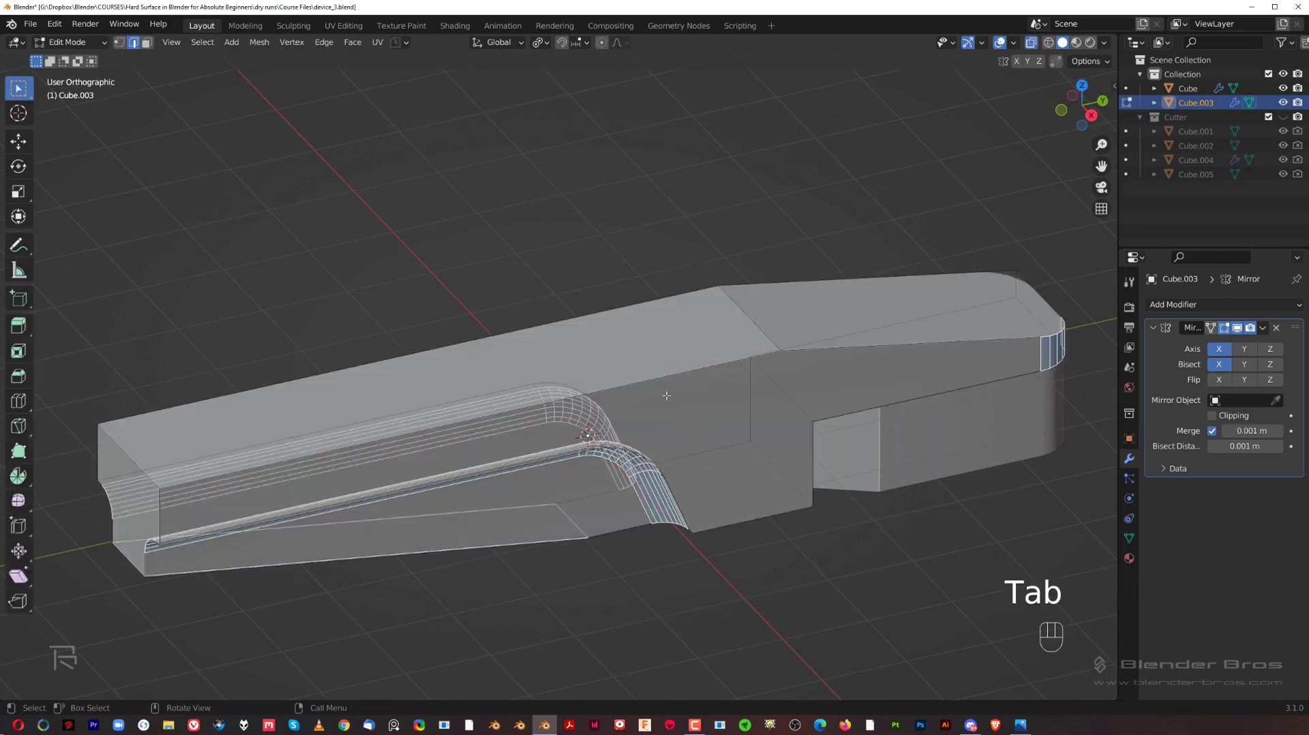
{"action": "key", "text": "Tab"}
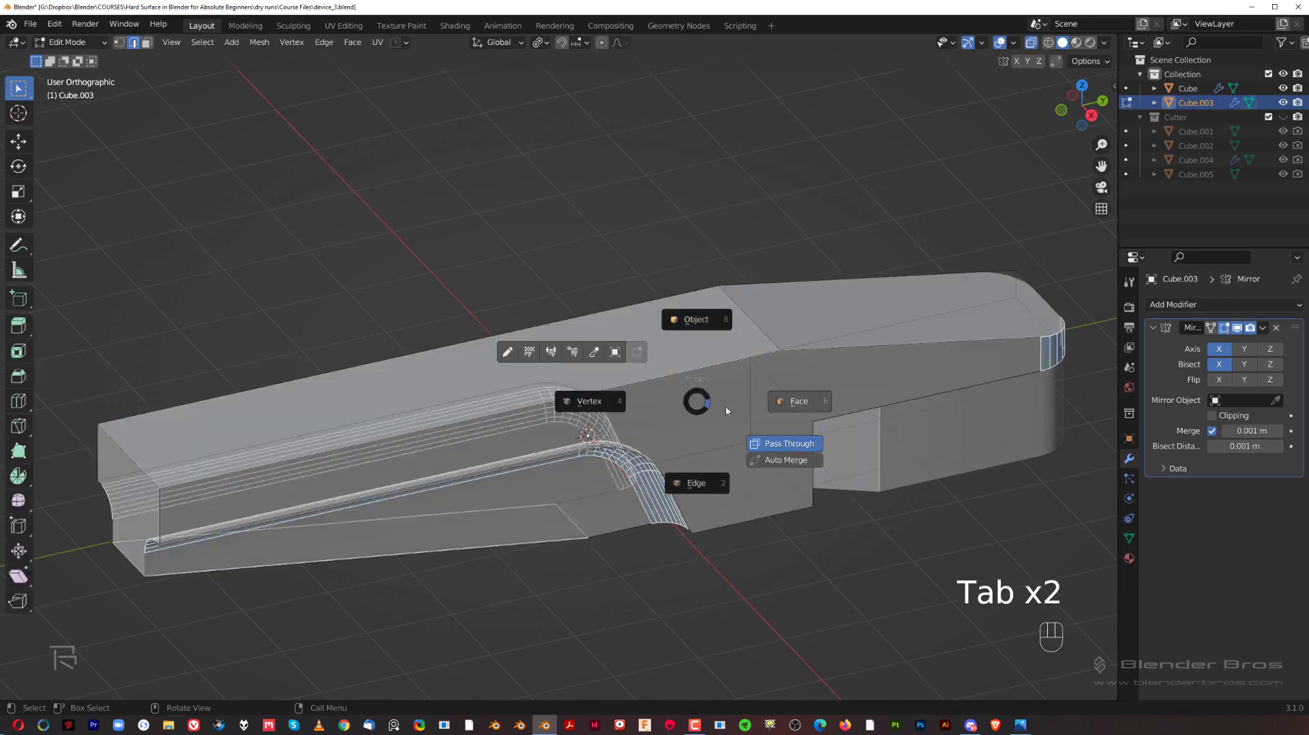
{"action": "left_click", "coordinate": [784, 444]}
Chamfer the main body's top perimeter edges with a single-segment bevel about 0.115 m wide.
{"action": "left_click", "coordinate": [644, 385]}
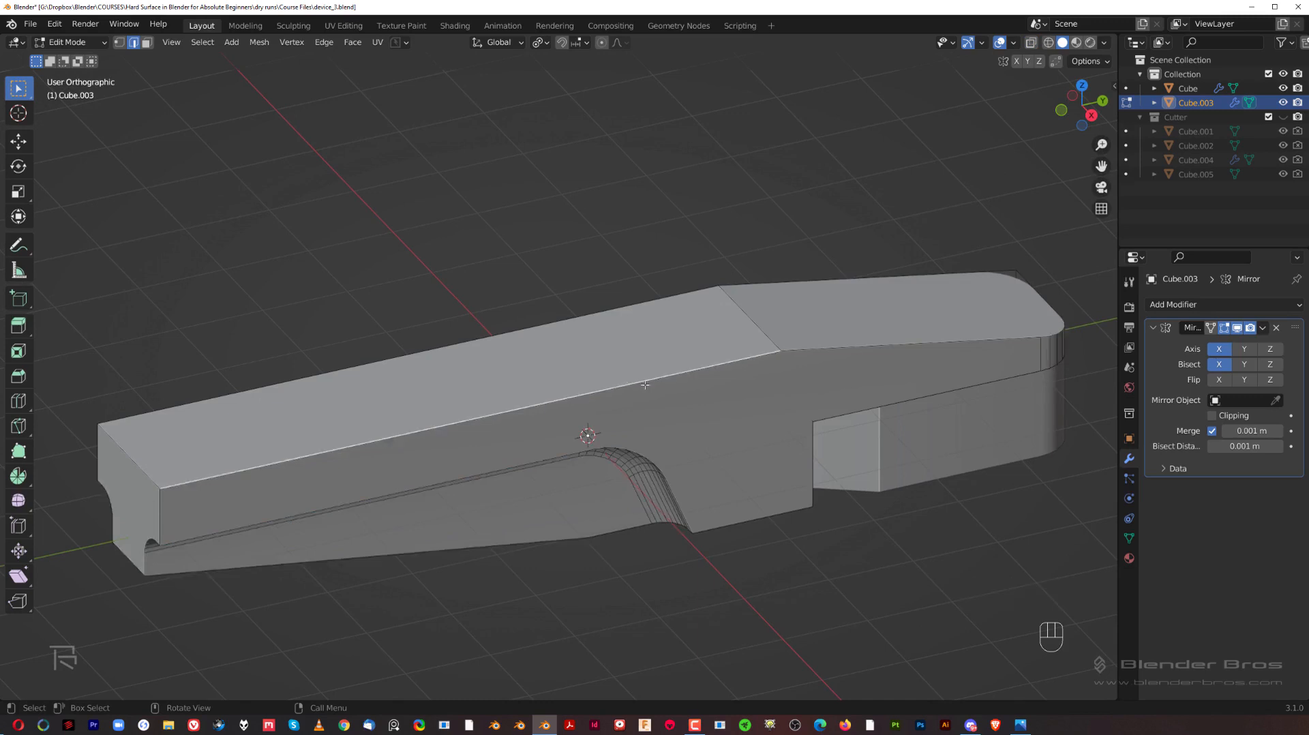
{"action": "key", "text": "ctrl"}
{"action": "left_click", "coordinate": [970, 340], "text": "ctrl"}
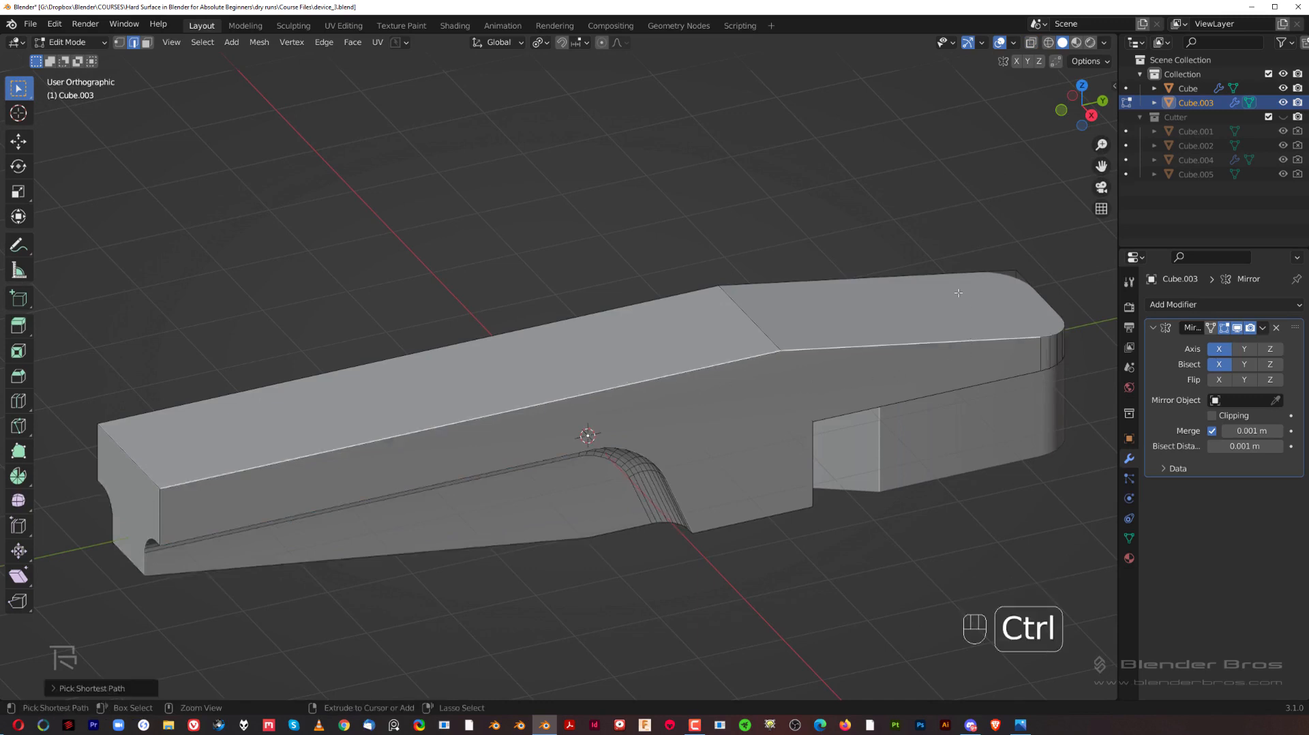
{"action": "left_click", "coordinate": [930, 271], "text": "ctrl"}
{"action": "left_click", "coordinate": [601, 316], "text": "ctrl"}
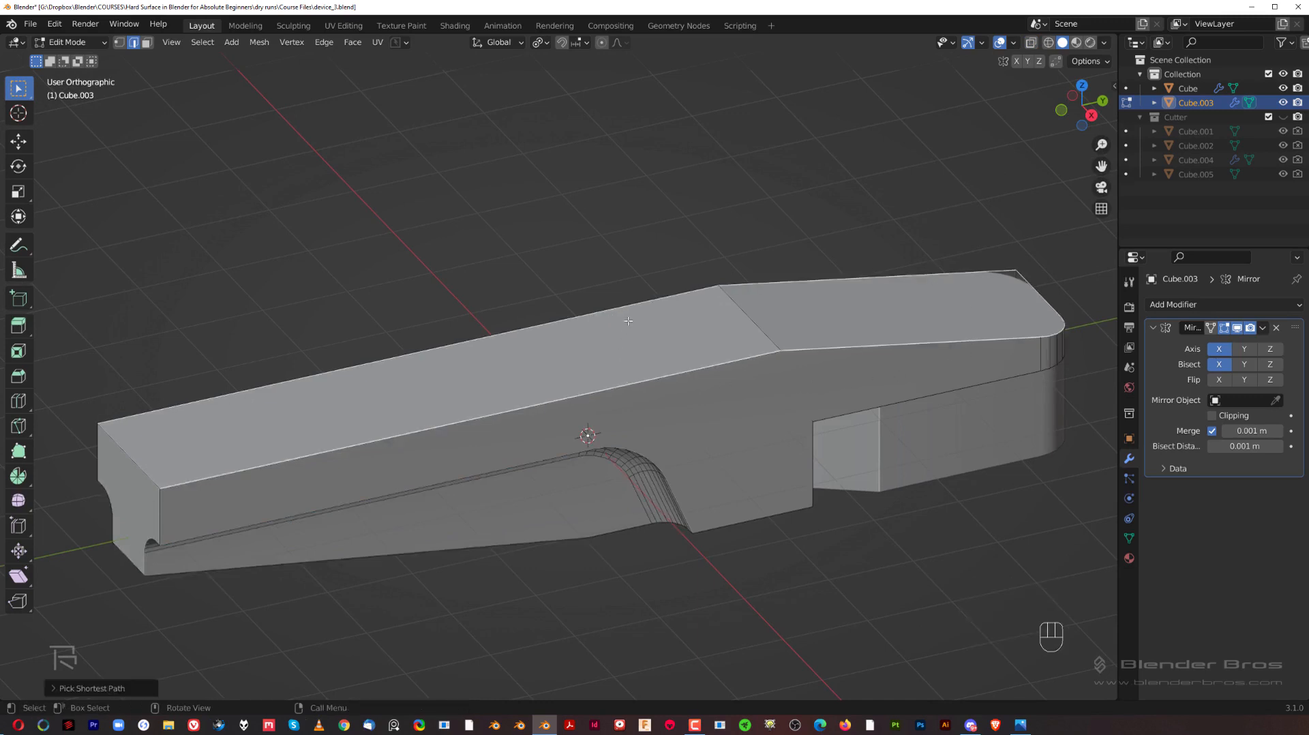
{"action": "key", "text": "ctrl+b"}
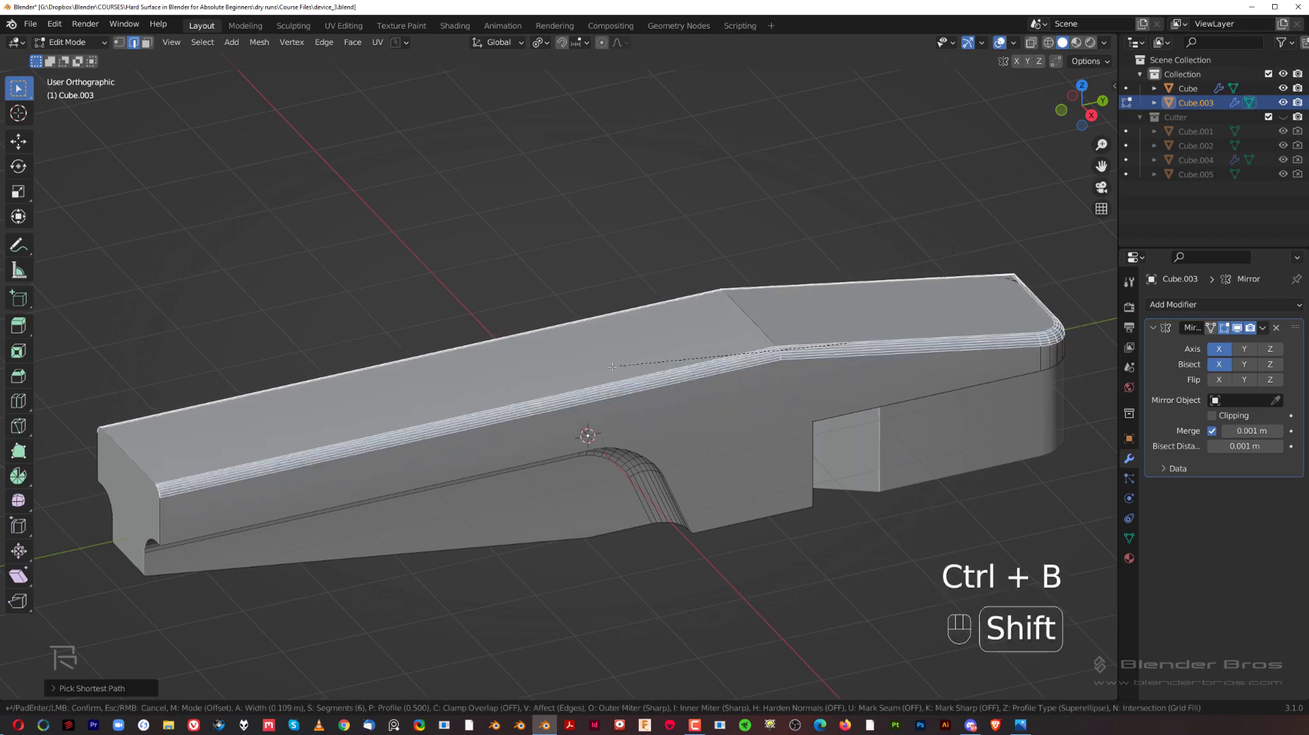
{"action": "scroll", "coordinate": [634, 366], "scroll_direction": "down", "scroll_amount": 5}
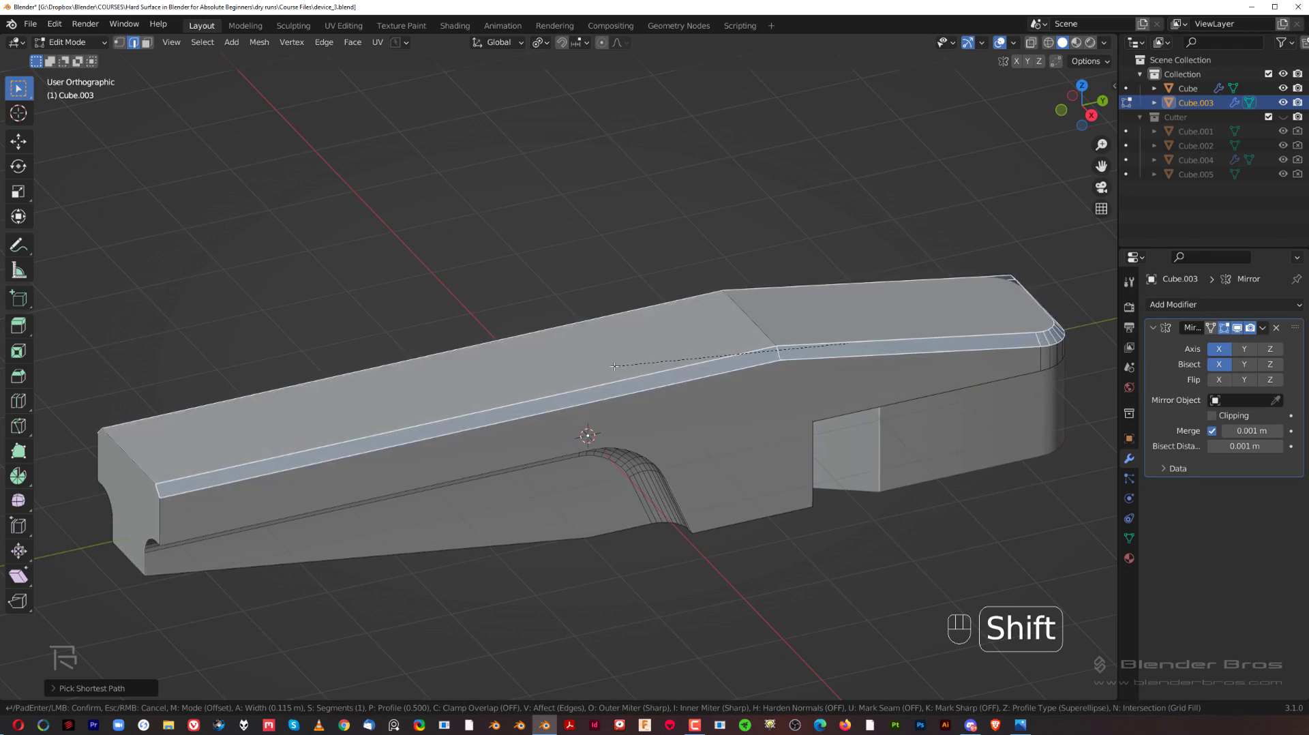
{"action": "left_click", "coordinate": [612, 367], "text": "shift"}
Bevel the crease across the body's top, including its short edge on the chamfer, about 0.375 m wide with 7 segments.
{"action": "scroll", "coordinate": [612, 367], "scroll_direction": "up", "scroll_amount": 2}
{"action": "middle_click_drag", "start_coordinate": [805, 338], "coordinate": [625, 360], "text": "shift"}
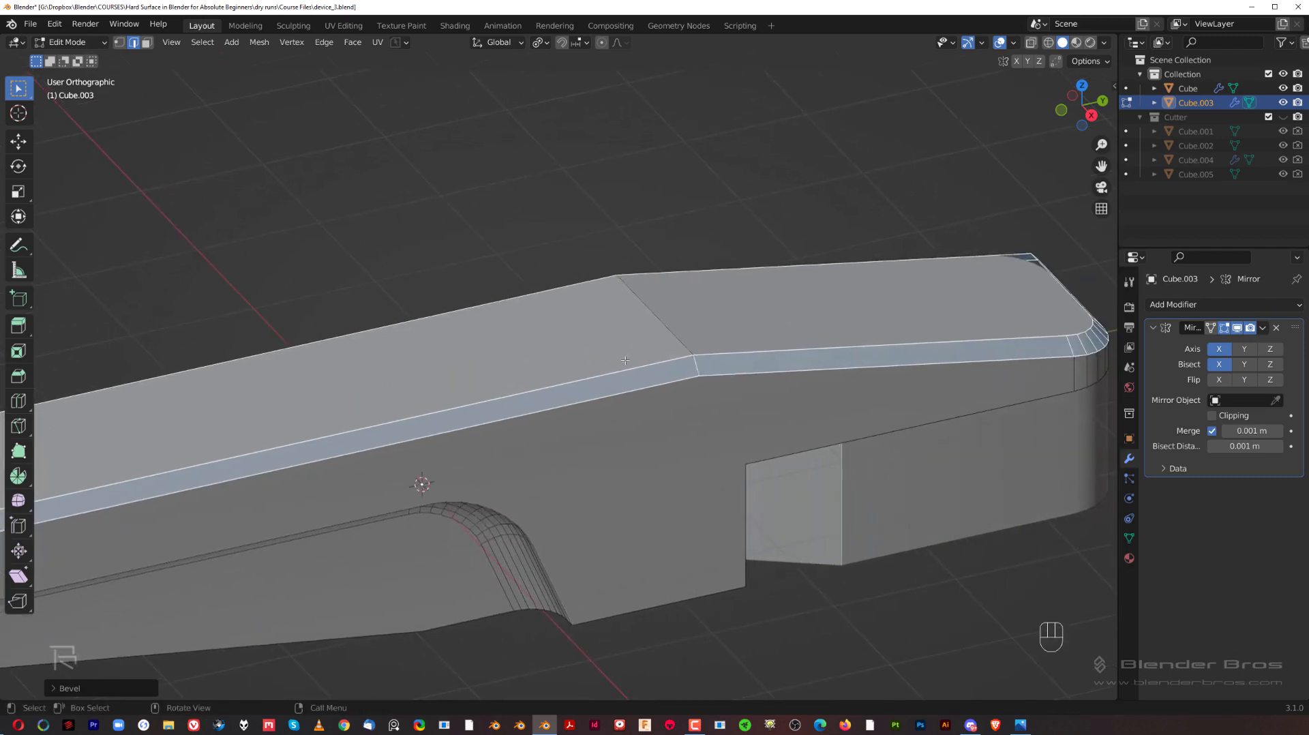
{"action": "left_click", "coordinate": [660, 326], "text": "alt"}
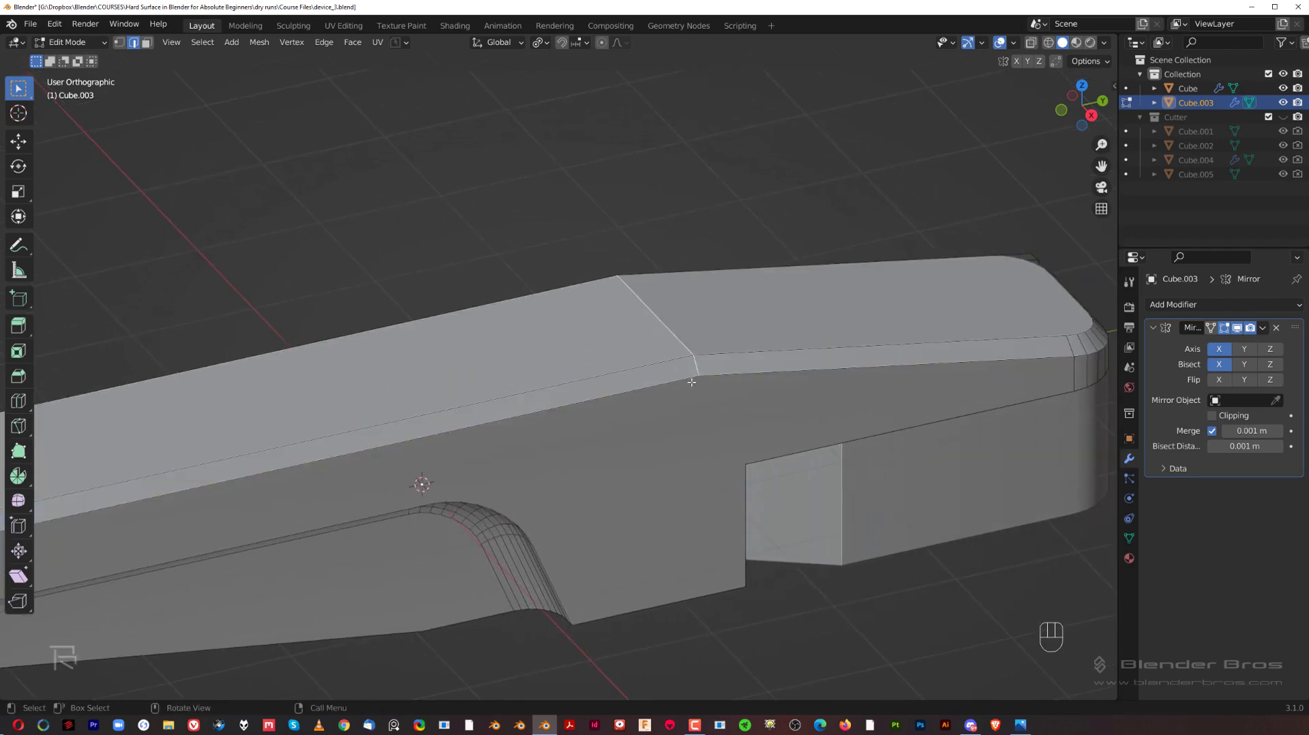
{"action": "middle_click_drag", "start_coordinate": [698, 396], "coordinate": [821, 287]}
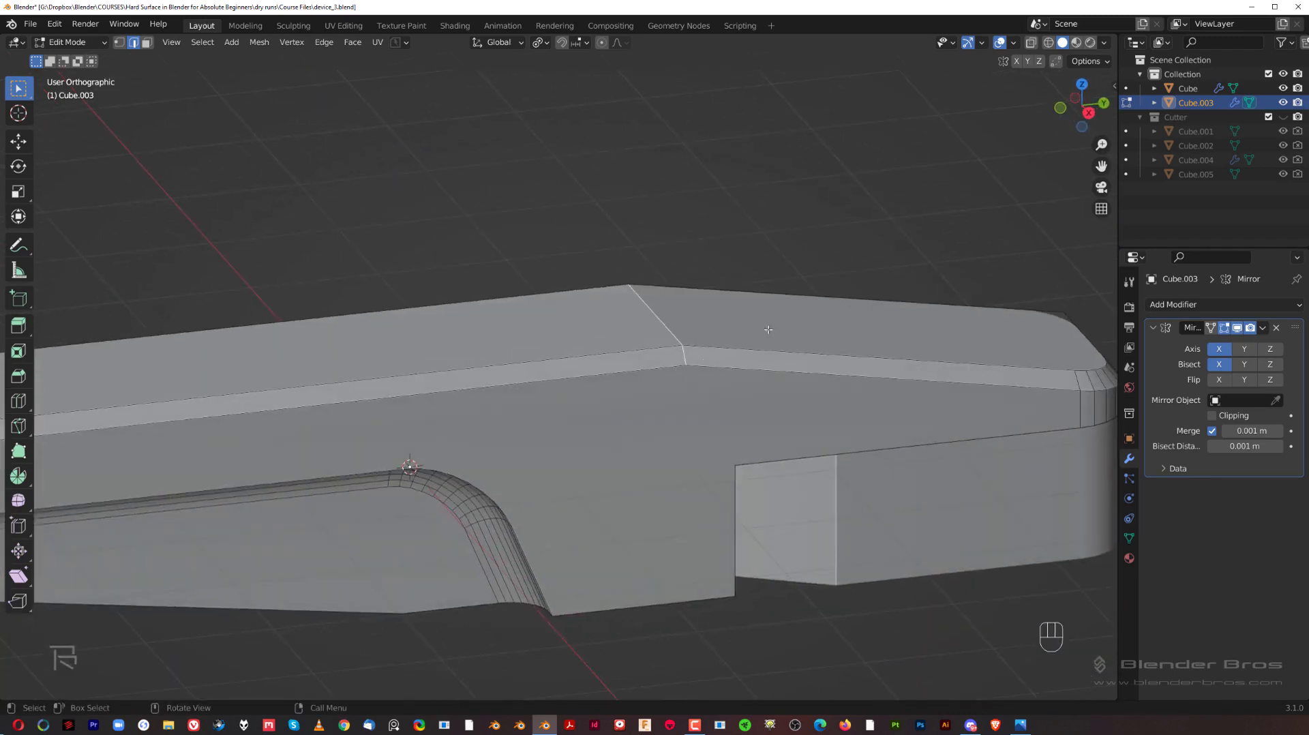
{"action": "key", "text": "ctrl+b"}
{"action": "scroll", "coordinate": [845, 314], "scroll_direction": "up", "scroll_amount": 5}
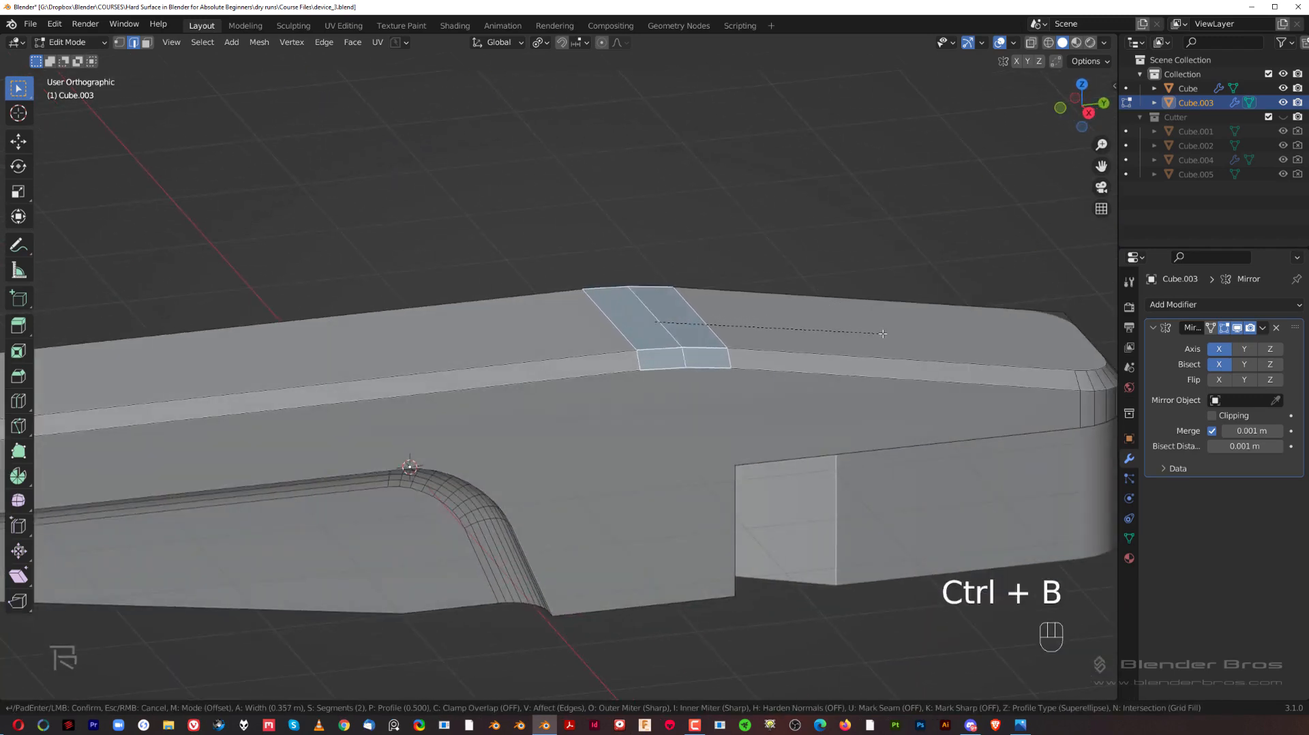
{"action": "scroll", "coordinate": [885, 342], "scroll_direction": "up", "scroll_amount": 1}
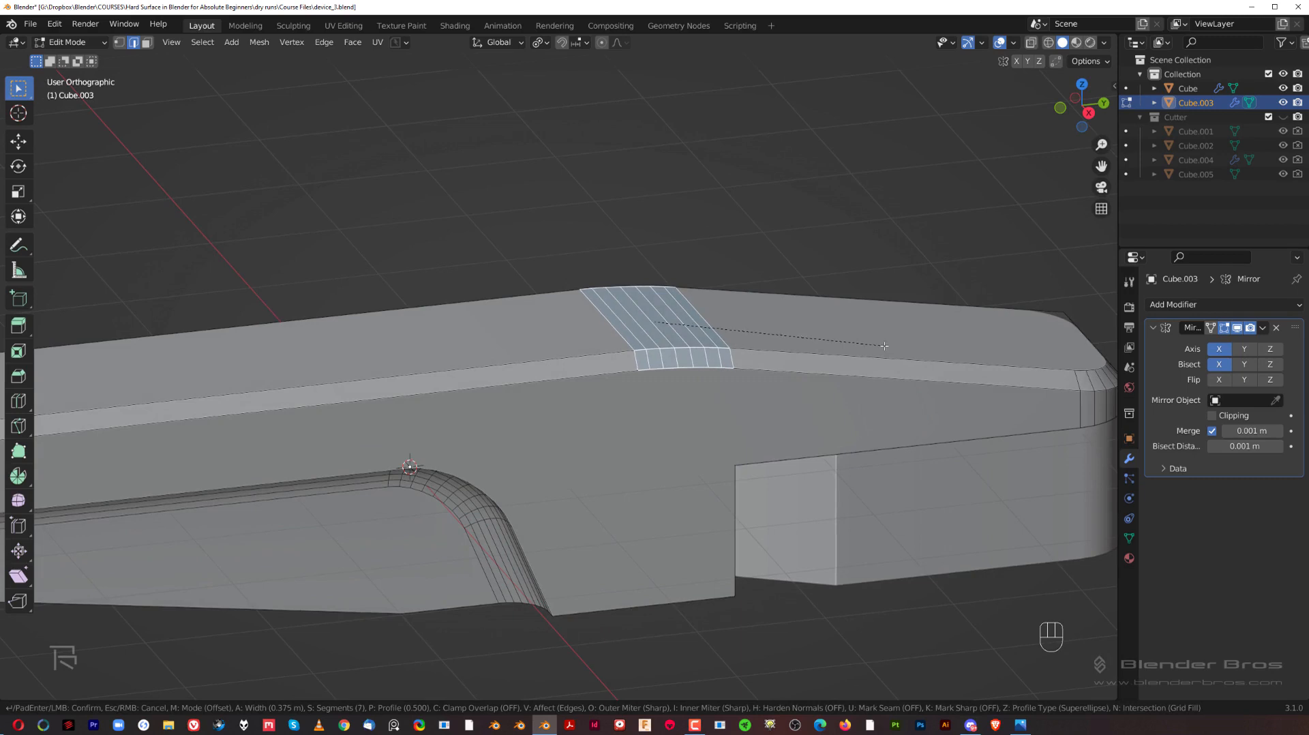
{"action": "scroll", "coordinate": [884, 346], "scroll_direction": "up", "scroll_amount": 1}
{"action": "left_click", "coordinate": [885, 346]}
Return to Object Mode and examine the body's side profile and the new bevels from several angles.
{"action": "scroll", "coordinate": [869, 353], "scroll_direction": "down", "scroll_amount": 2}
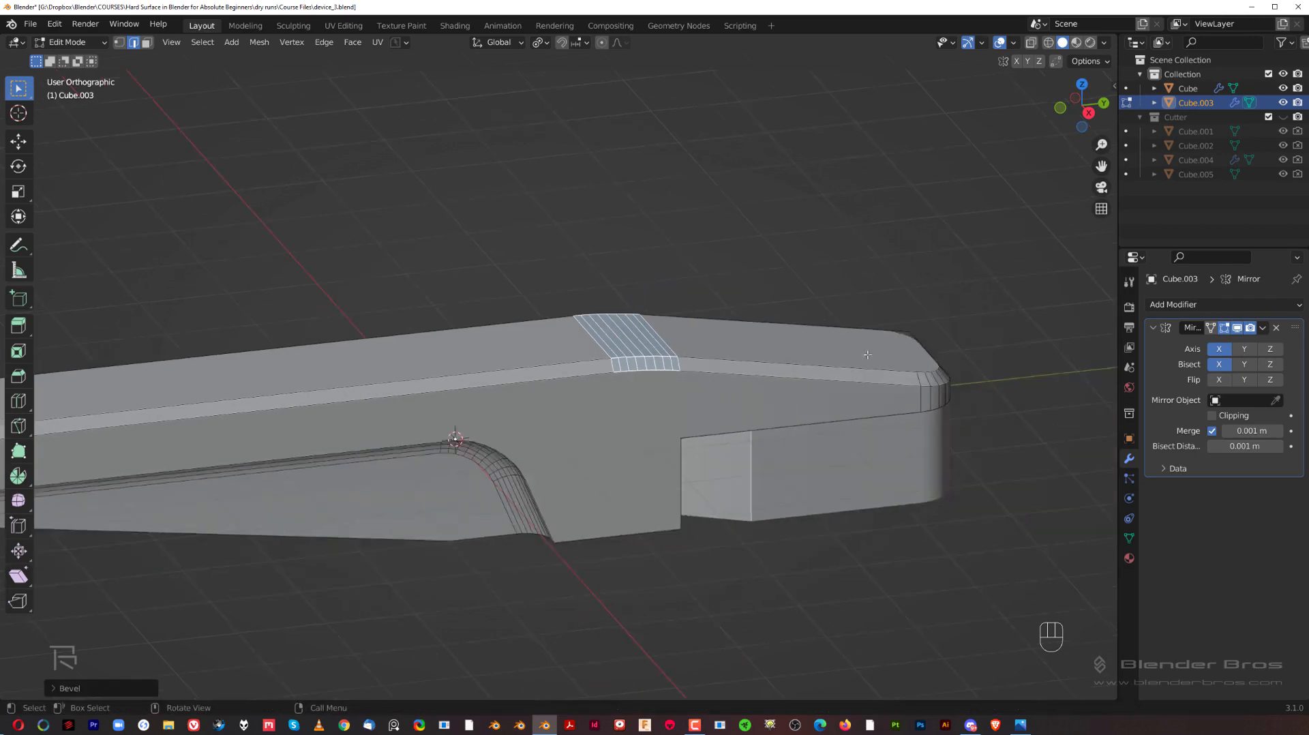
{"action": "key", "text": "grave"}
{"action": "scroll", "coordinate": [743, 437], "scroll_direction": "down", "scroll_amount": 3}
{"action": "key", "text": "Tab"}
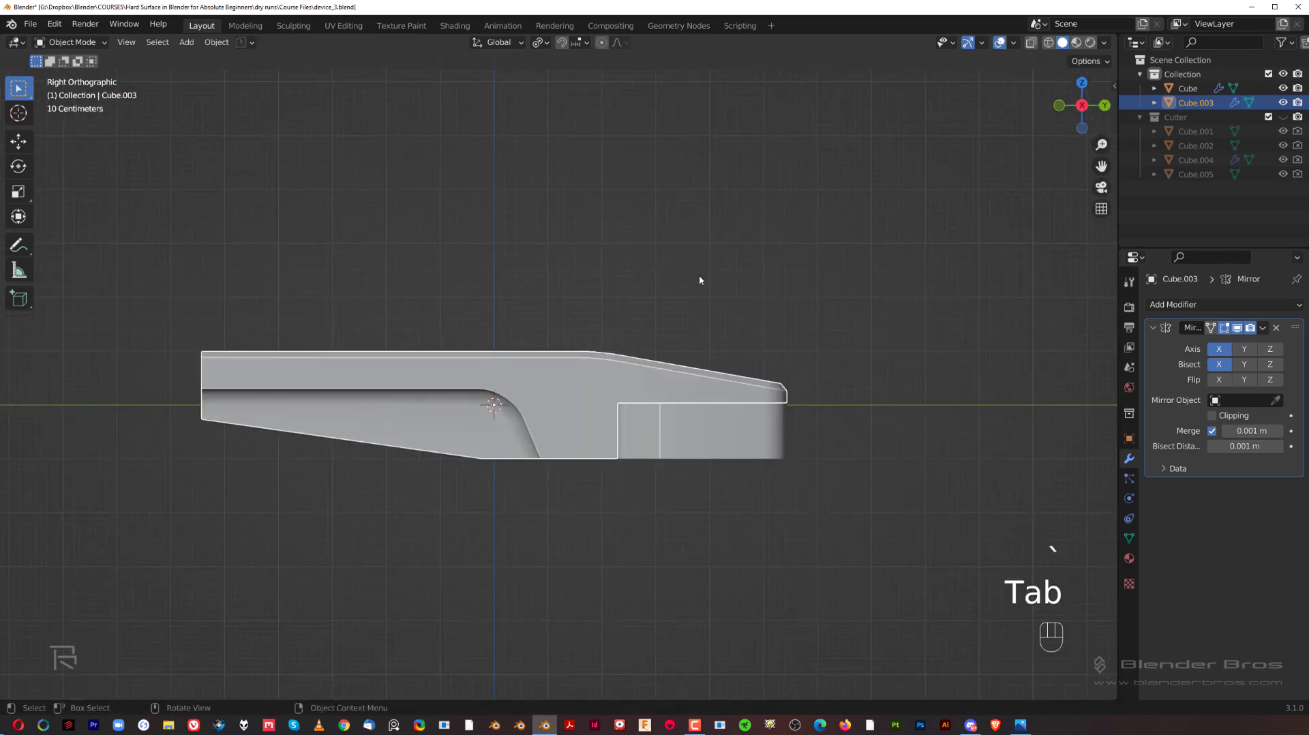
{"action": "middle_click_drag", "start_coordinate": [698, 275], "coordinate": [588, 353]}
{"action": "scroll", "coordinate": [586, 353], "scroll_direction": "up", "scroll_amount": 2}
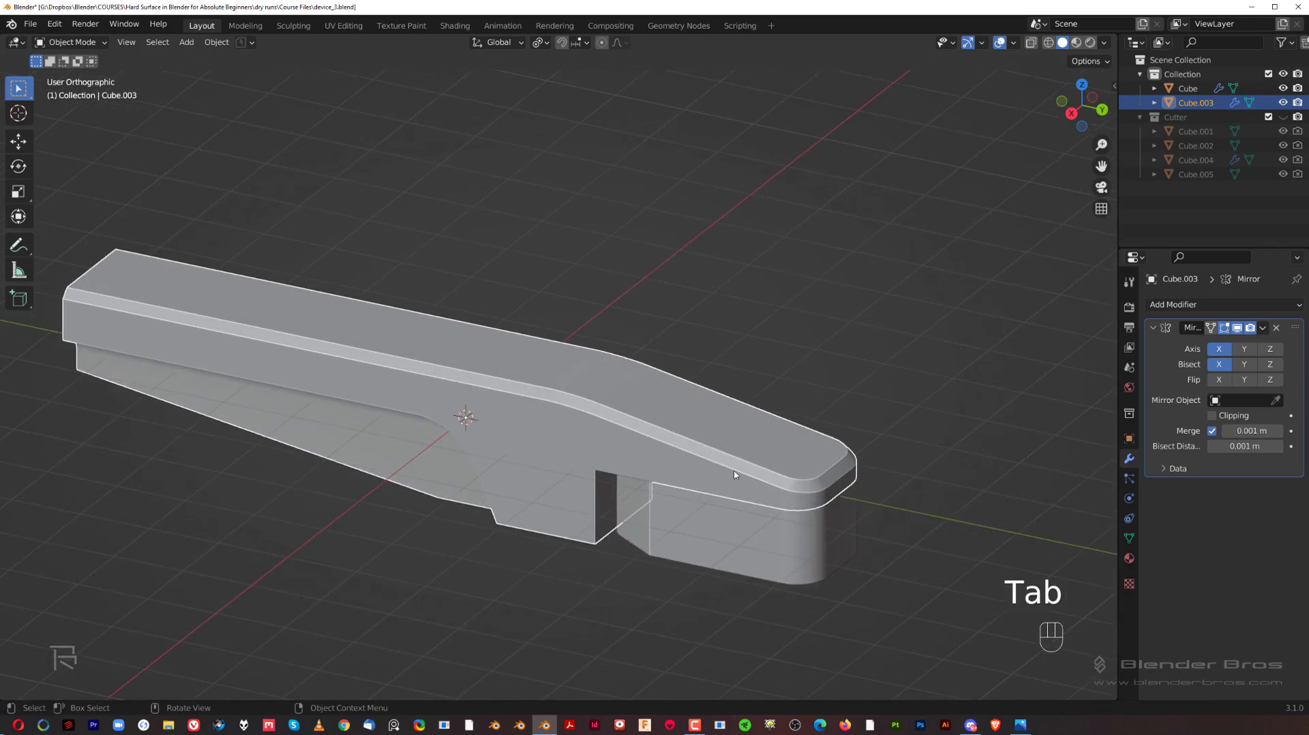
{"action": "scroll", "coordinate": [735, 475], "scroll_direction": "down", "scroll_amount": 2}
{"action": "middle_click_drag", "start_coordinate": [734, 475], "coordinate": [752, 364]}
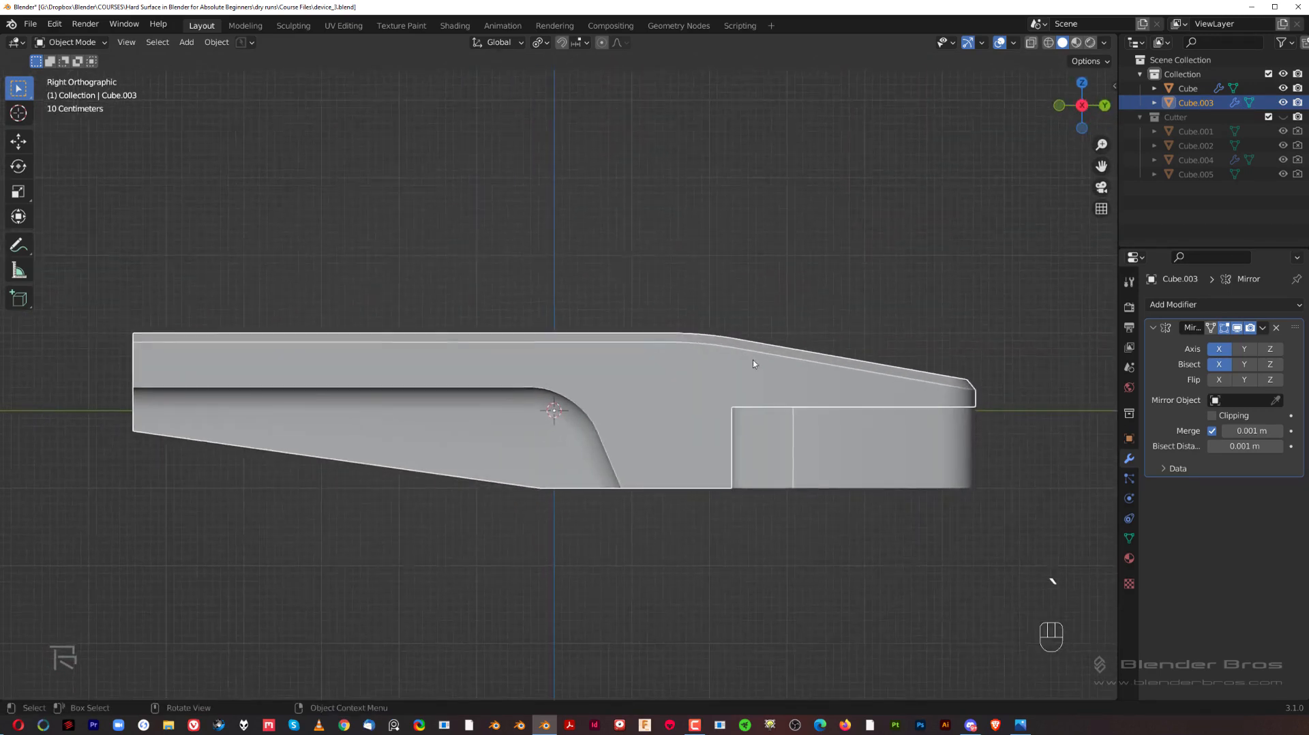
{"action": "scroll", "coordinate": [753, 358], "scroll_direction": "down", "scroll_amount": 3}
{"action": "scroll", "coordinate": [698, 386], "scroll_direction": "up", "scroll_amount": 4}
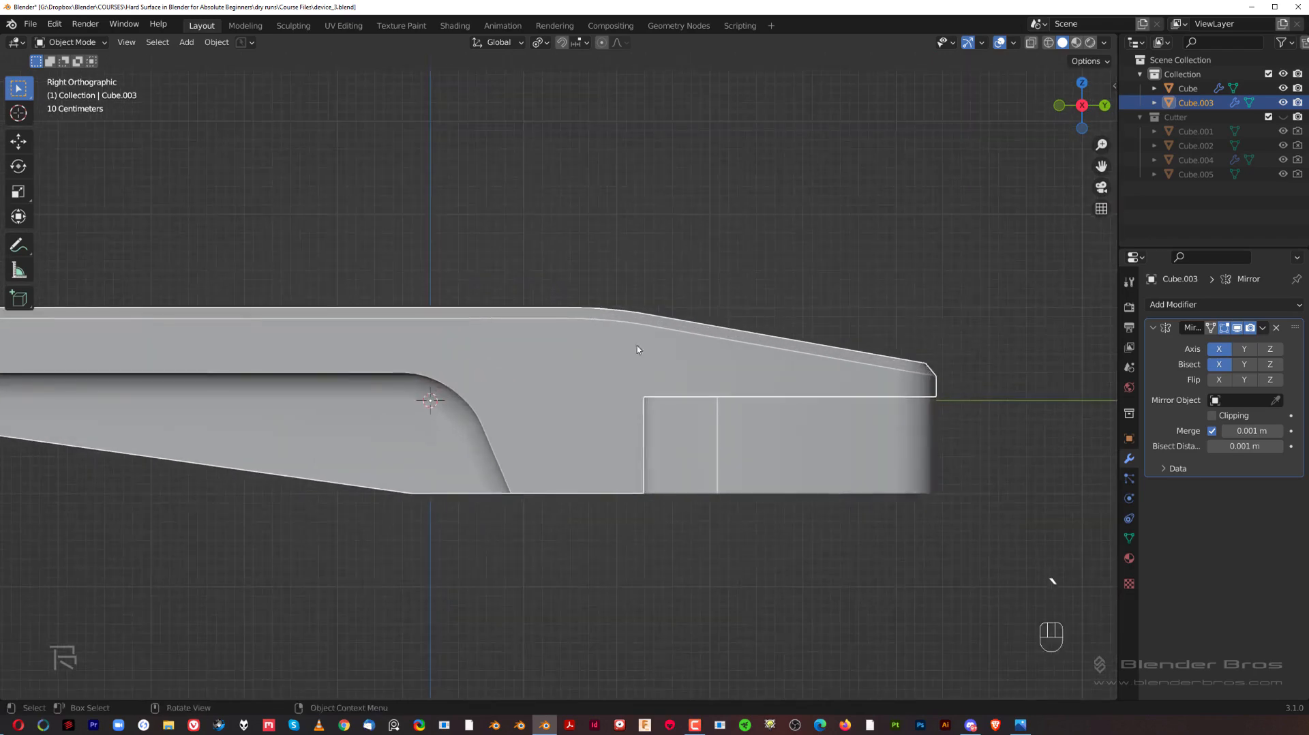
Reset the 3D cursor and frame the whole model, deselect the body, and save the file.
{"action": "key", "text": "shift+c"}
{"action": "left_click", "coordinate": [759, 300]}
{"action": "key", "text": "ctrl+s"}
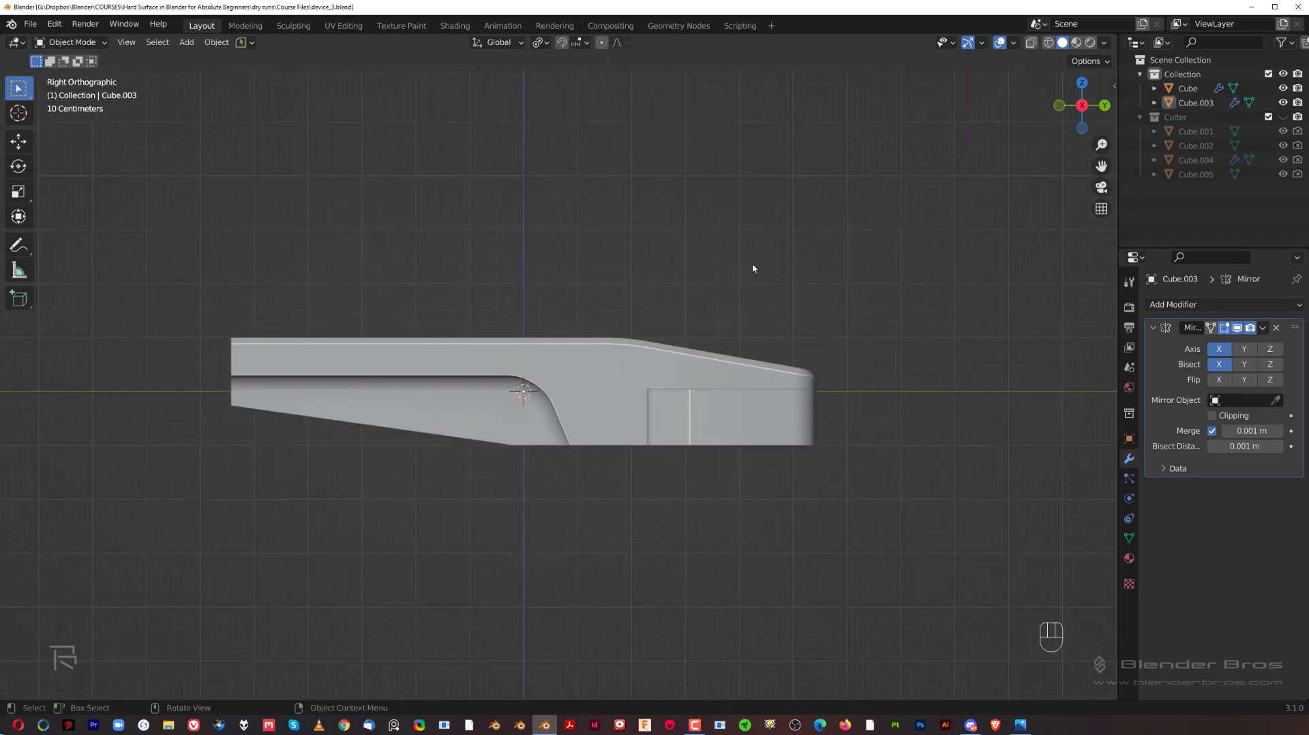
{"action": "key", "text": "shift+a"}
{"action": "mouse_move", "coordinate": [746, 267]}
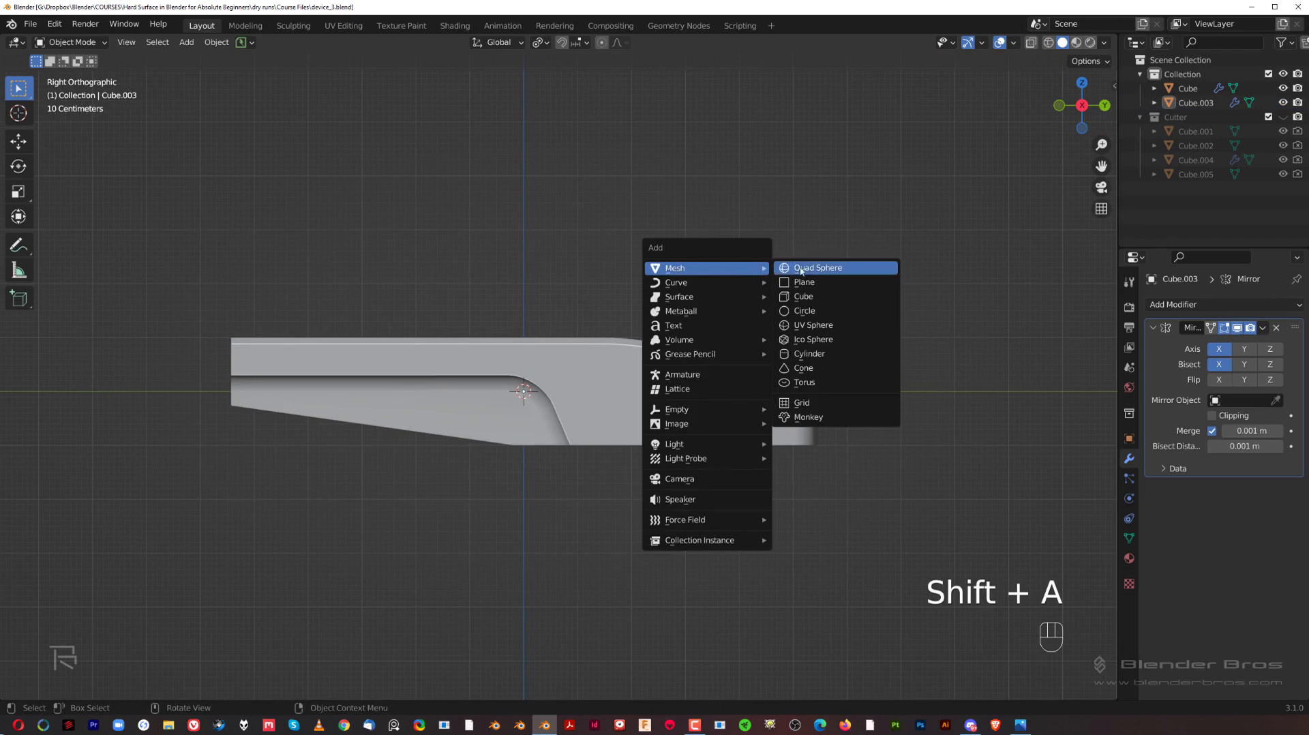
{"action": "left_click", "coordinate": [810, 353]}
{"action": "middle_click_drag", "start_coordinate": [652, 334], "coordinate": [660, 329], "text": "shift"}
{"action": "scroll", "coordinate": [655, 331], "scroll_direction": "up", "scroll_amount": 3}
{"action": "middle_click_drag", "start_coordinate": [555, 365], "coordinate": [636, 392], "text": "shift"}
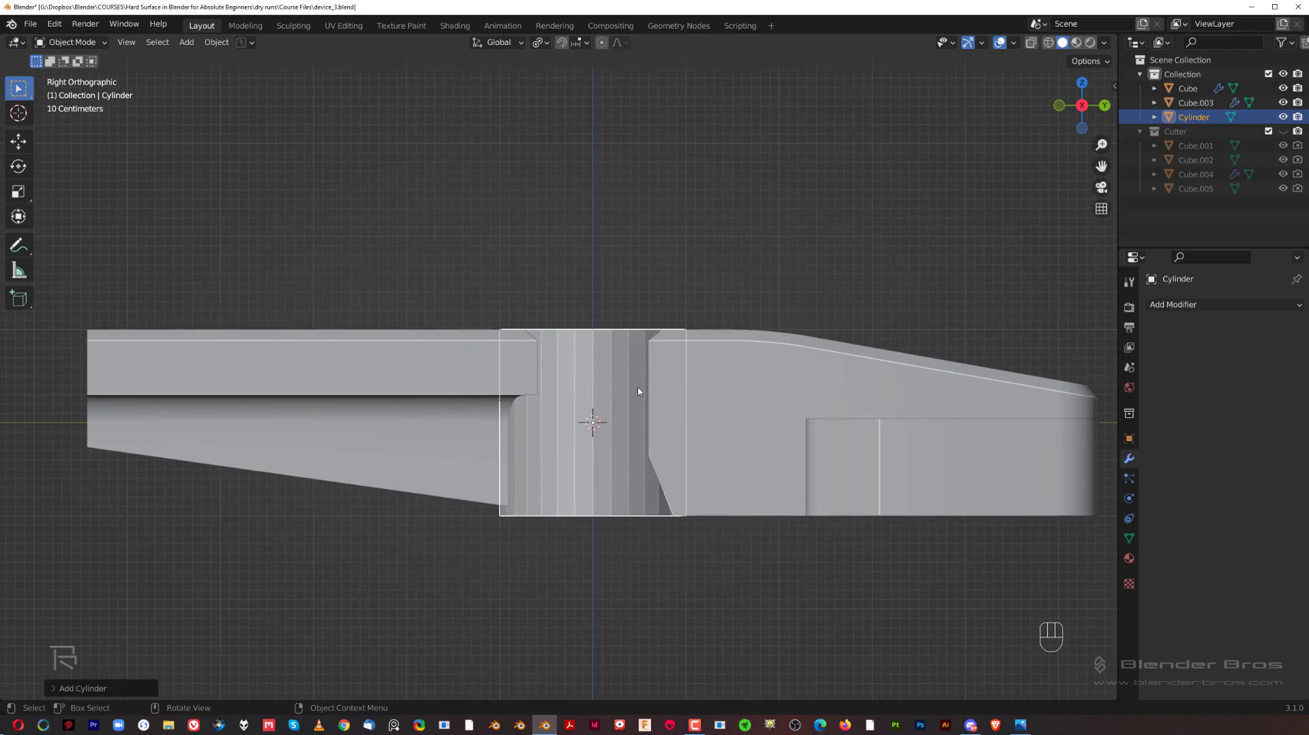
{"action": "scroll", "coordinate": [638, 392], "scroll_direction": "down", "scroll_amount": 2}
{"action": "middle_click_drag", "start_coordinate": [630, 321], "coordinate": [665, 371]}
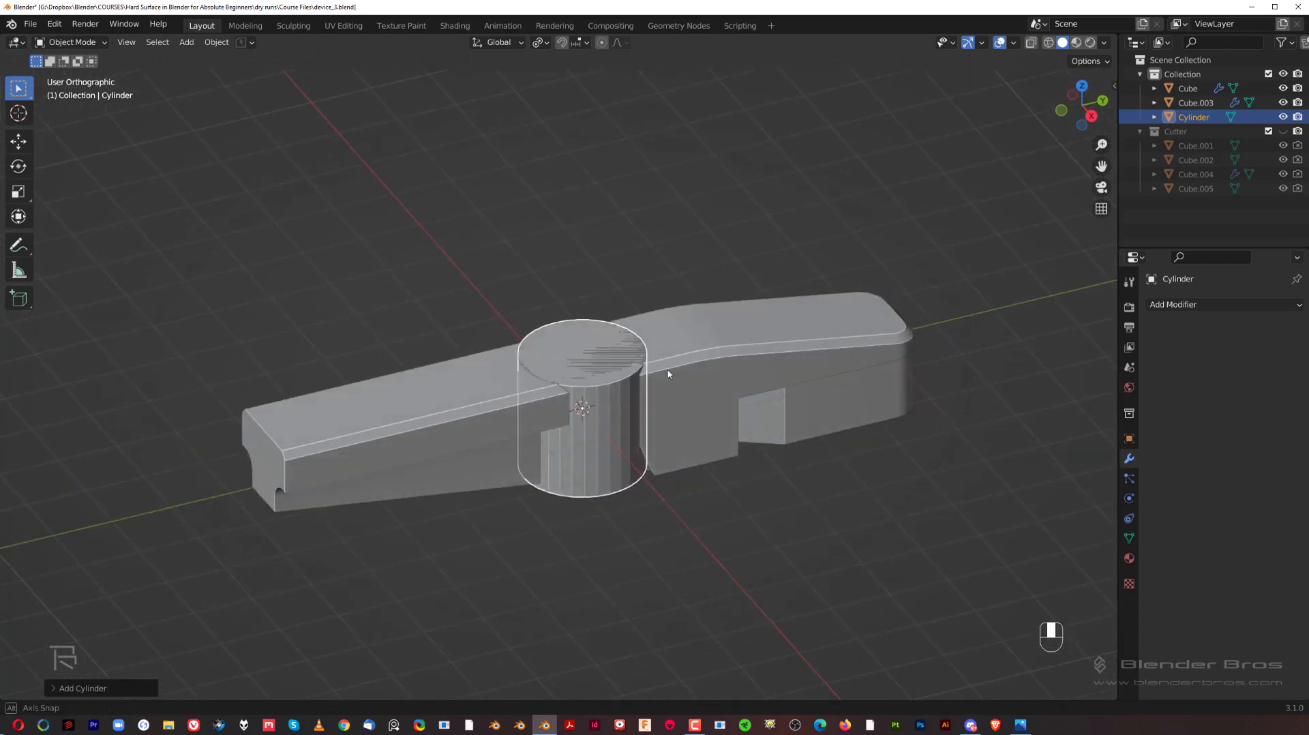
{"action": "scroll", "coordinate": [596, 371], "scroll_direction": "up", "scroll_amount": 1}
{"action": "key", "text": "Tab"}
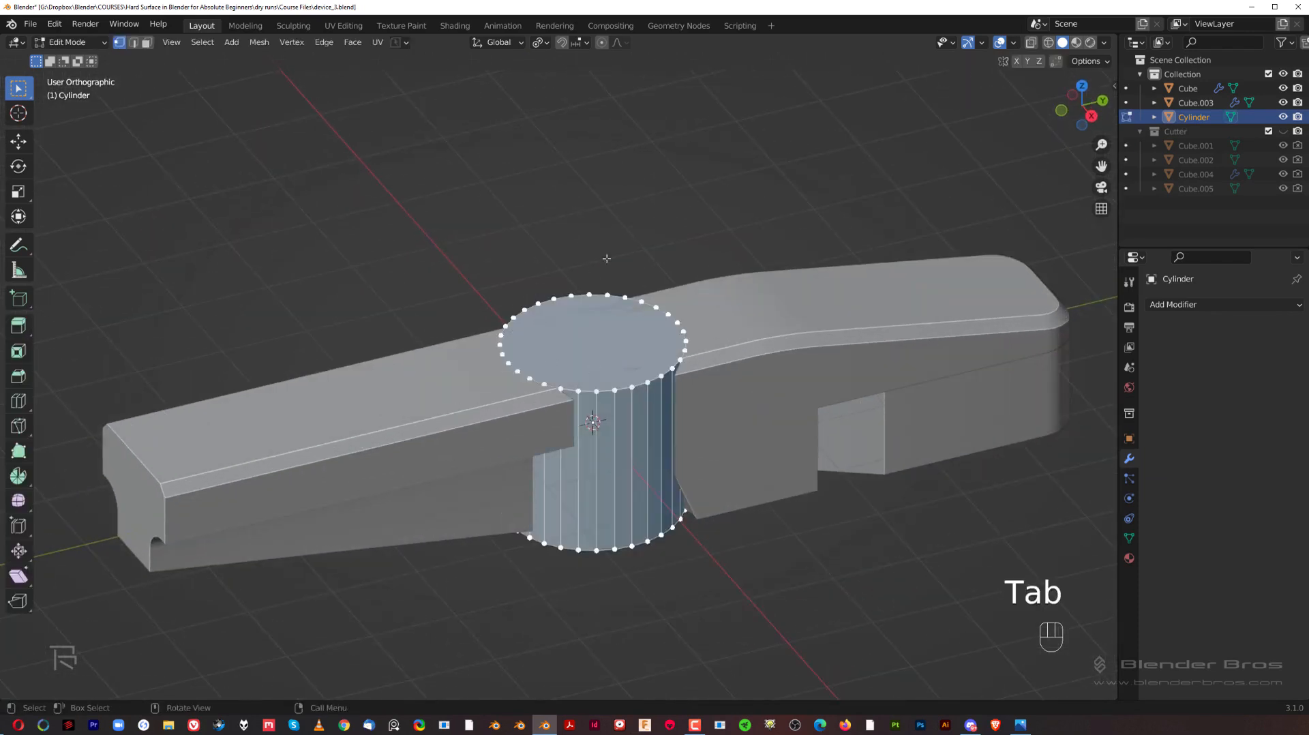
{"action": "key", "text": "Tab"}
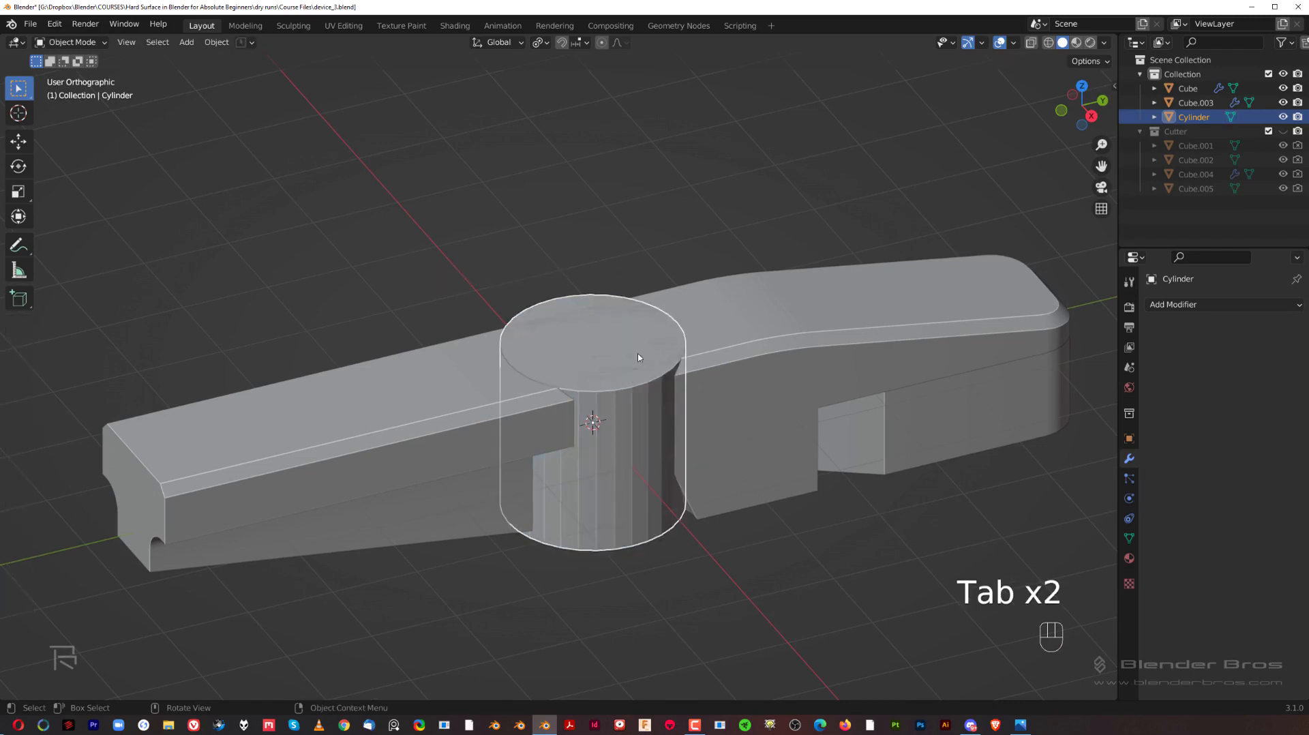
{"action": "middle_click_drag", "start_coordinate": [646, 434], "coordinate": [620, 395]}
{"action": "scroll", "coordinate": [621, 389], "scroll_direction": "down", "scroll_amount": 1}
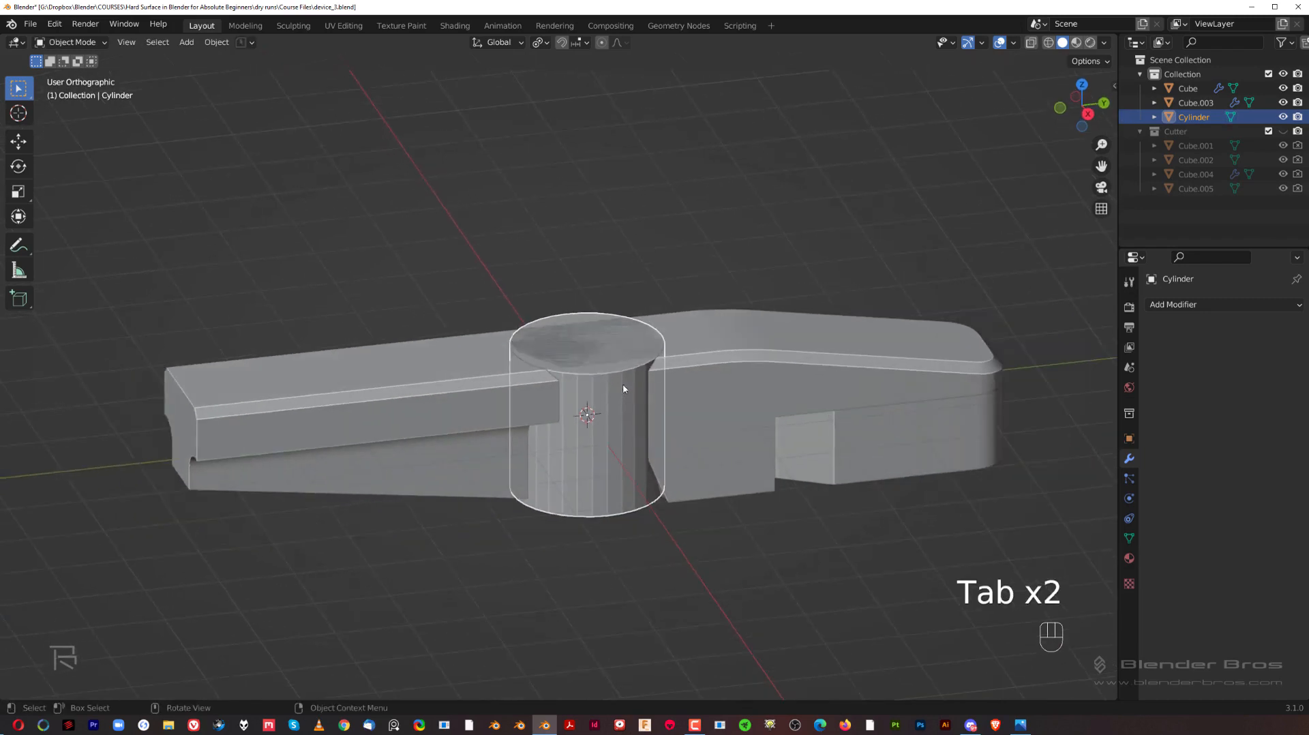
{"action": "key", "text": "x"}
{"action": "left_click", "coordinate": [675, 367]}
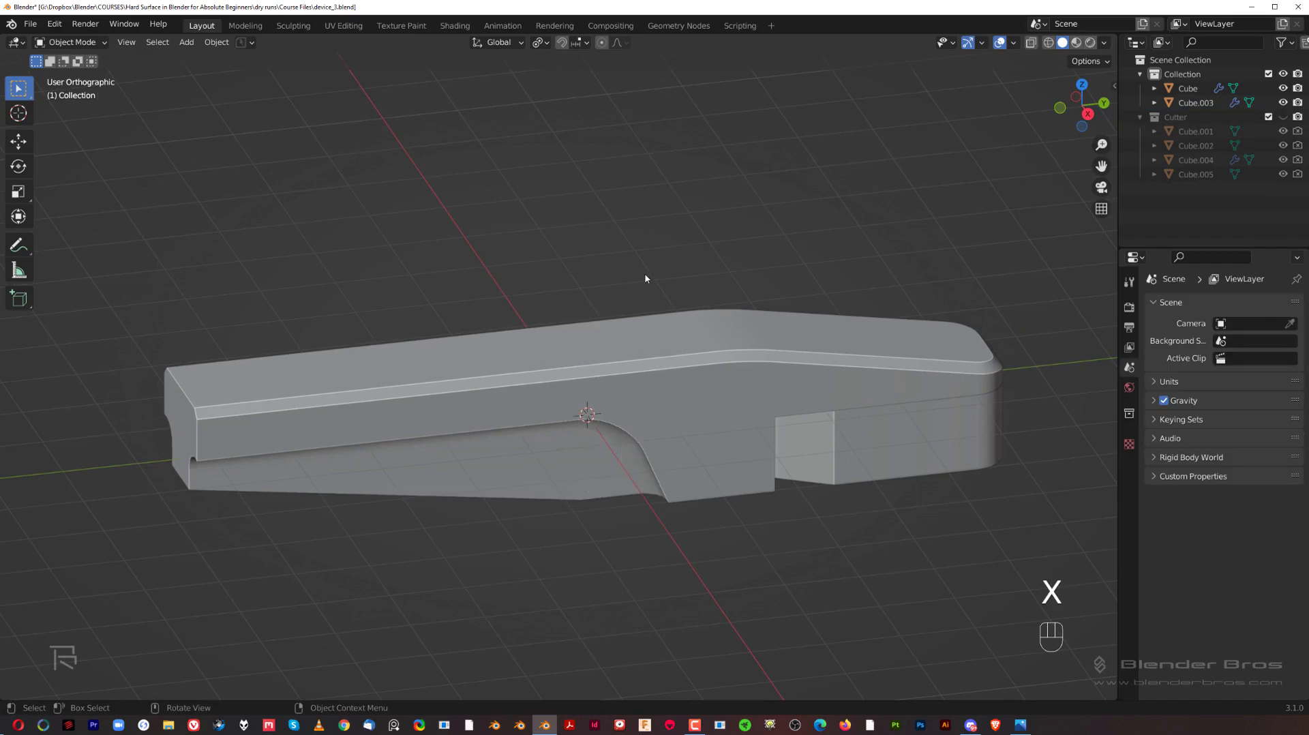
{"action": "key", "text": "shift+a"}
{"action": "mouse_move", "coordinate": [603, 272]}
{"action": "left_click", "coordinate": [707, 358]}
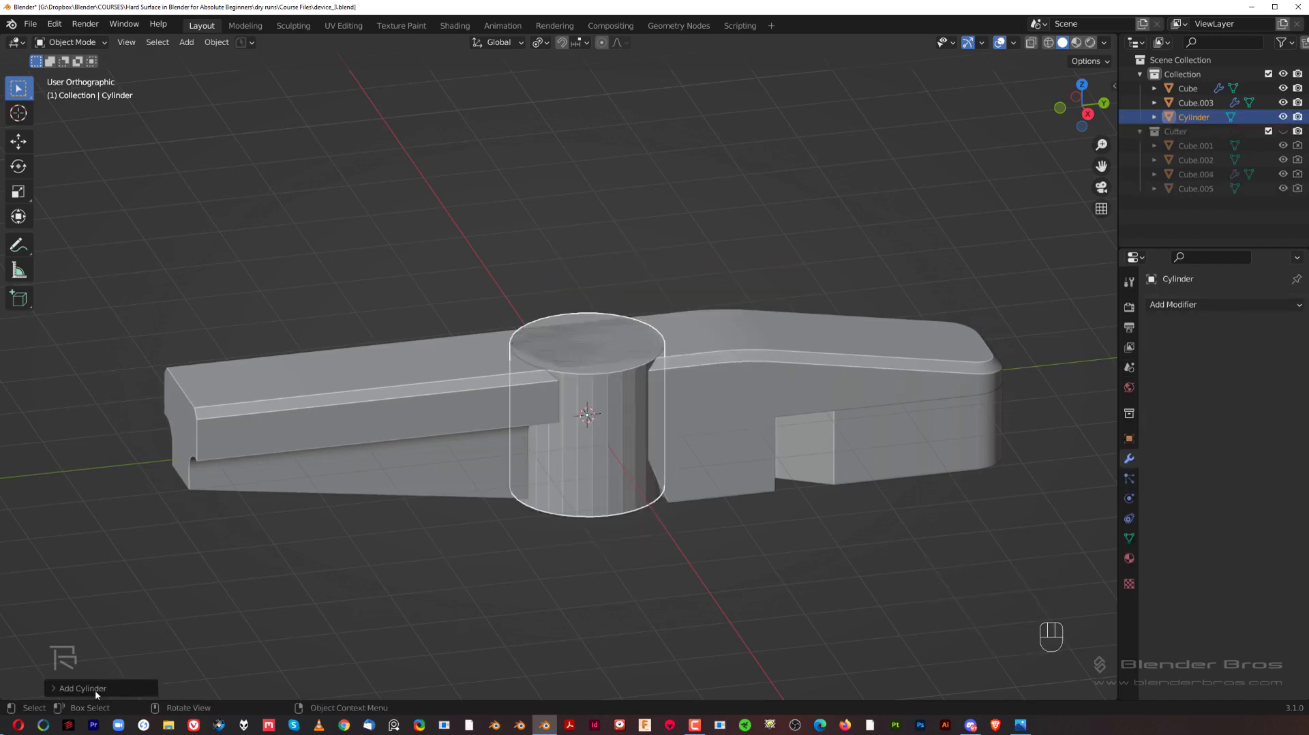
{"action": "key", "text": "Tab"}
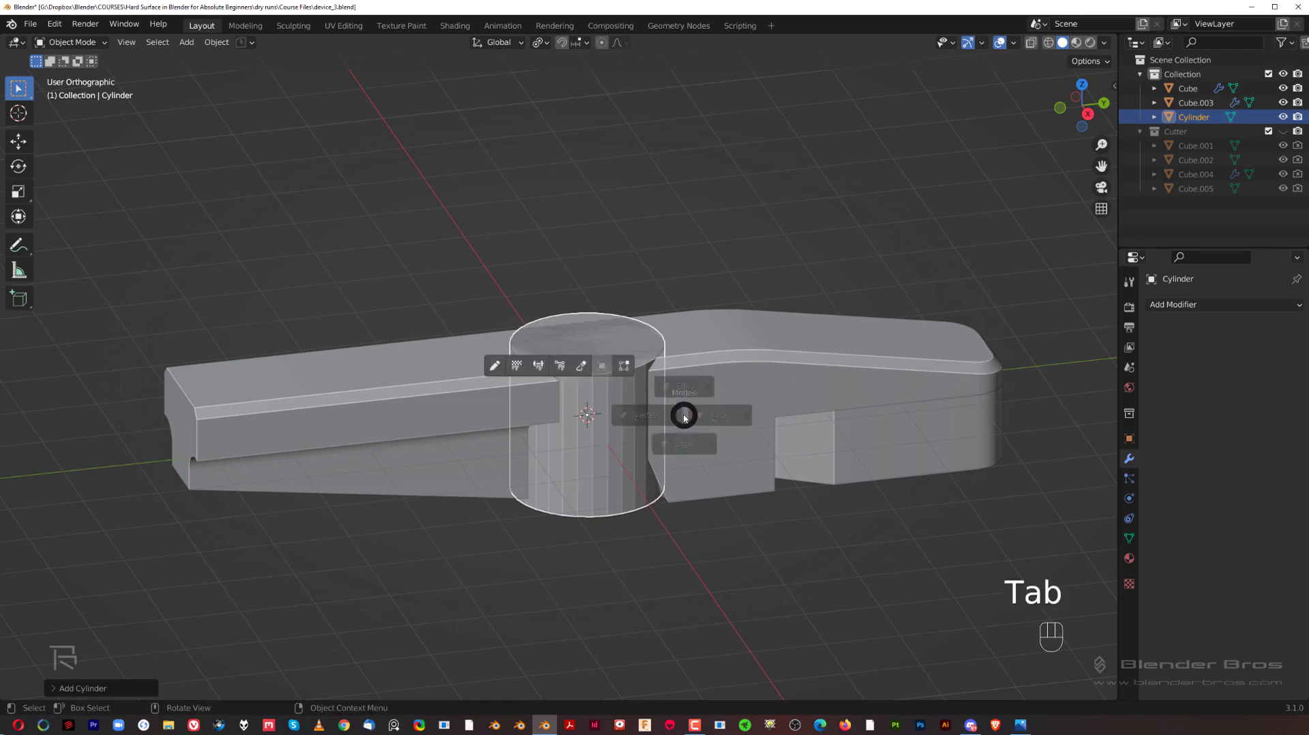
{"action": "key", "text": "Tab"}
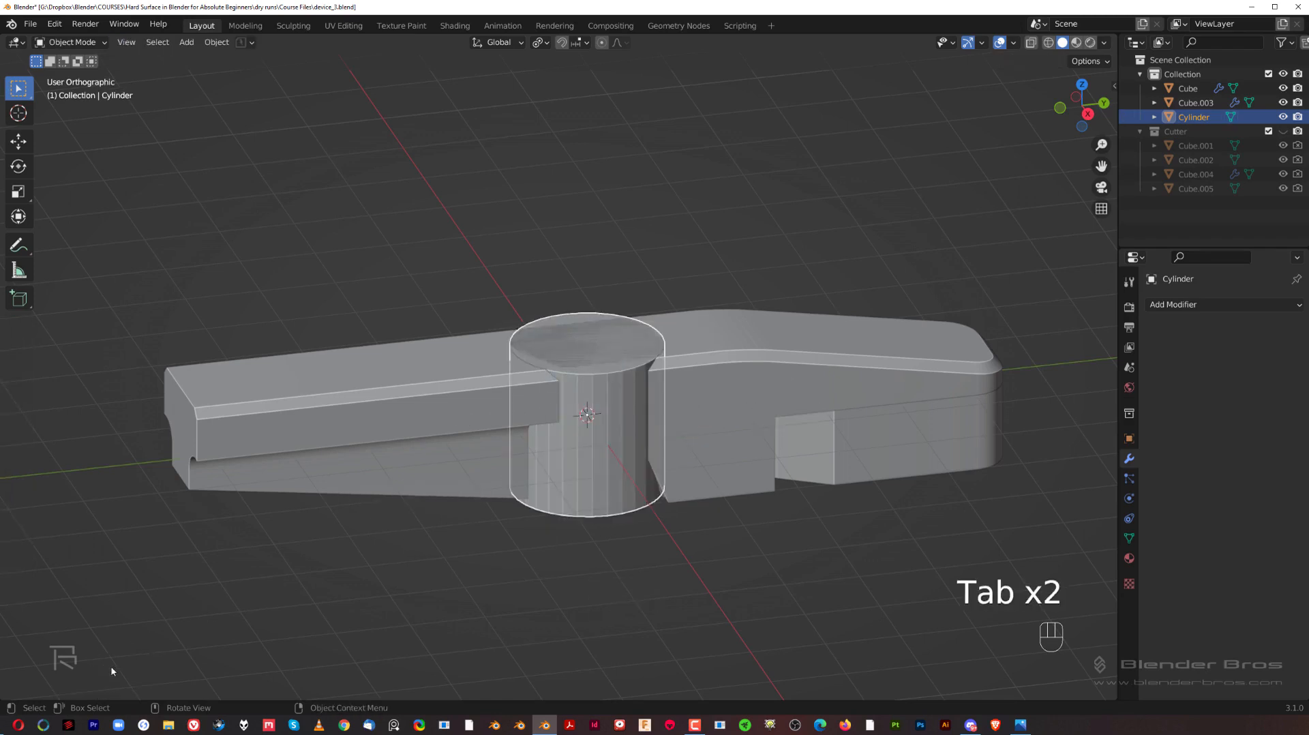
{"action": "key", "text": "x"}
{"action": "left_click", "coordinate": [647, 414]}
Add a mesh cylinder at the world origin and set its vertex count to 40.
{"action": "key", "text": "shift+a"}
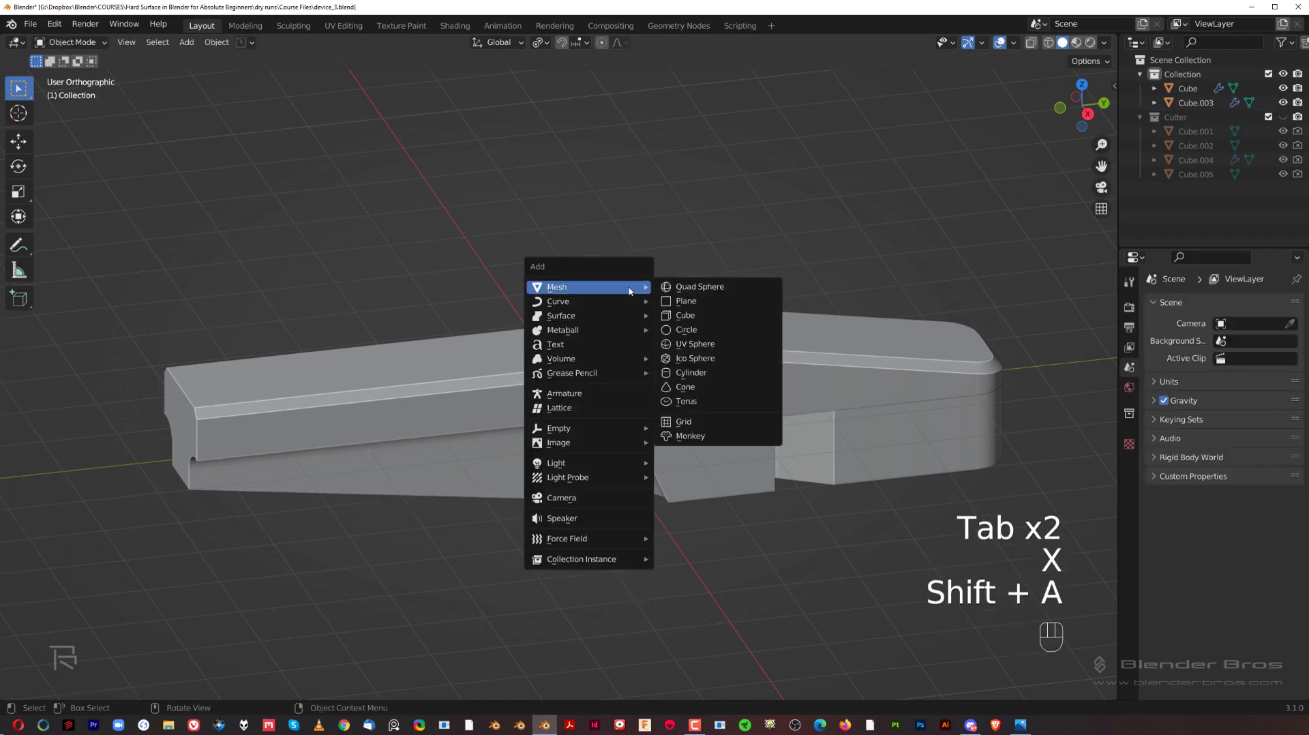
{"action": "left_click", "coordinate": [700, 376]}
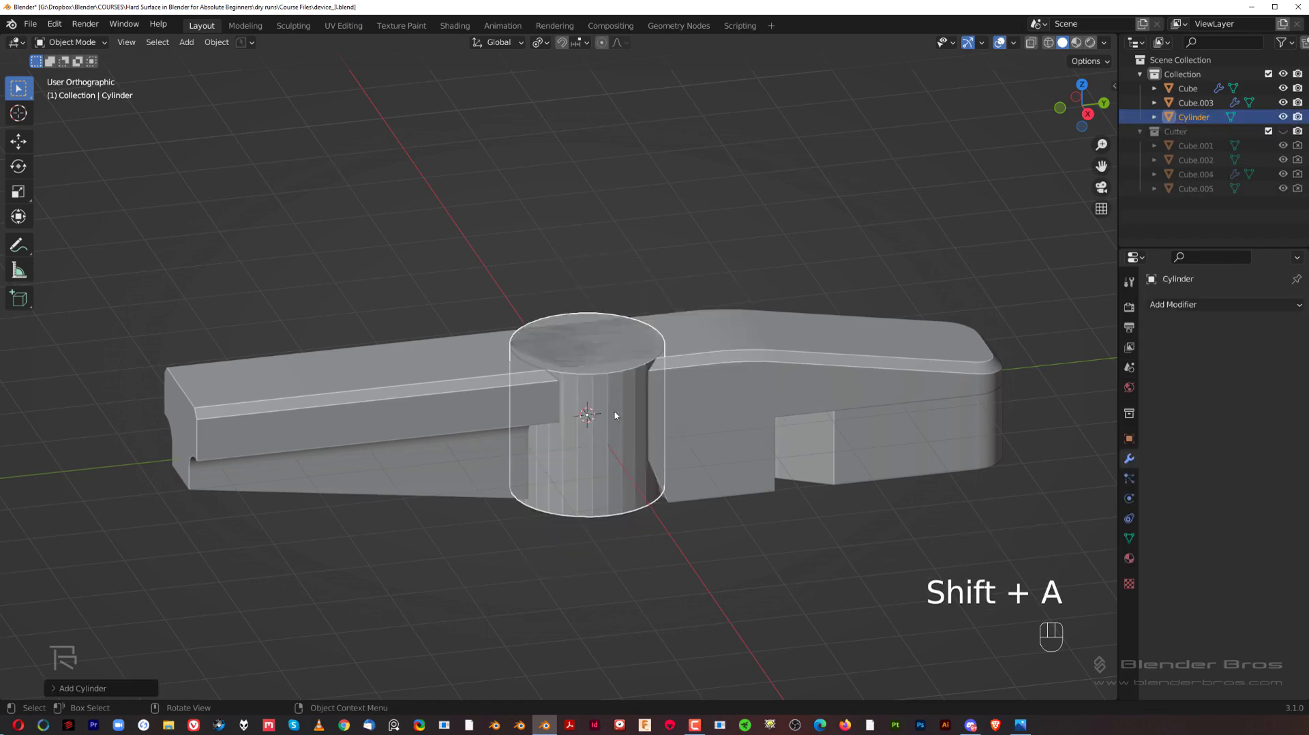
{"action": "left_click", "coordinate": [104, 681]}
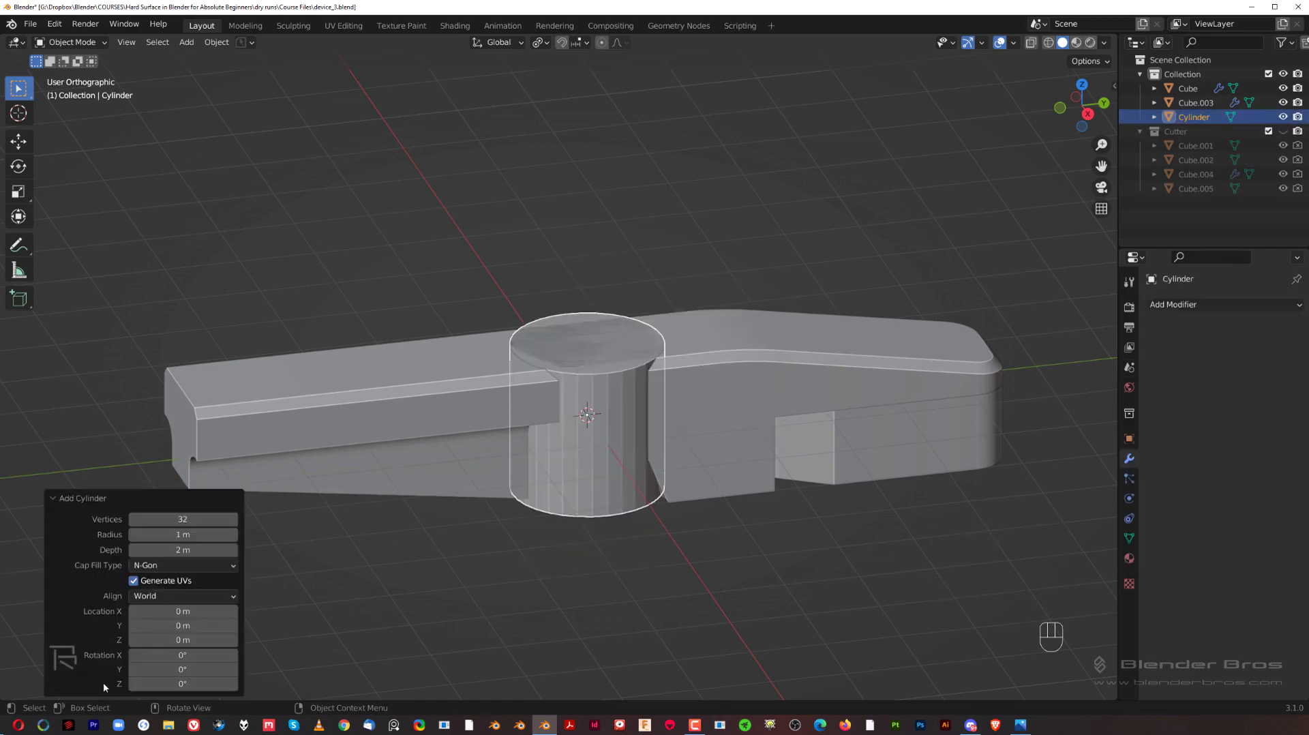
{"action": "left_click", "coordinate": [178, 520]}
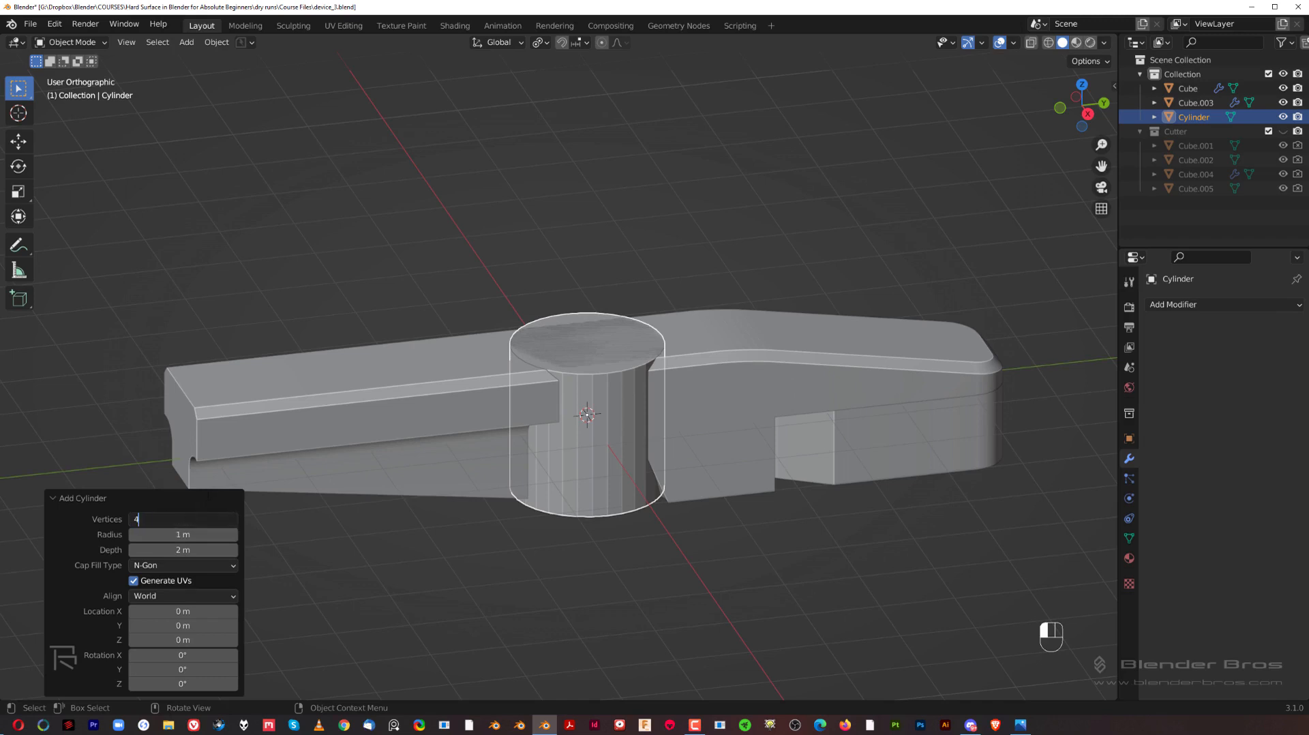
{"action": "type", "text": "40"}
{"action": "left_click", "coordinate": [215, 473]}
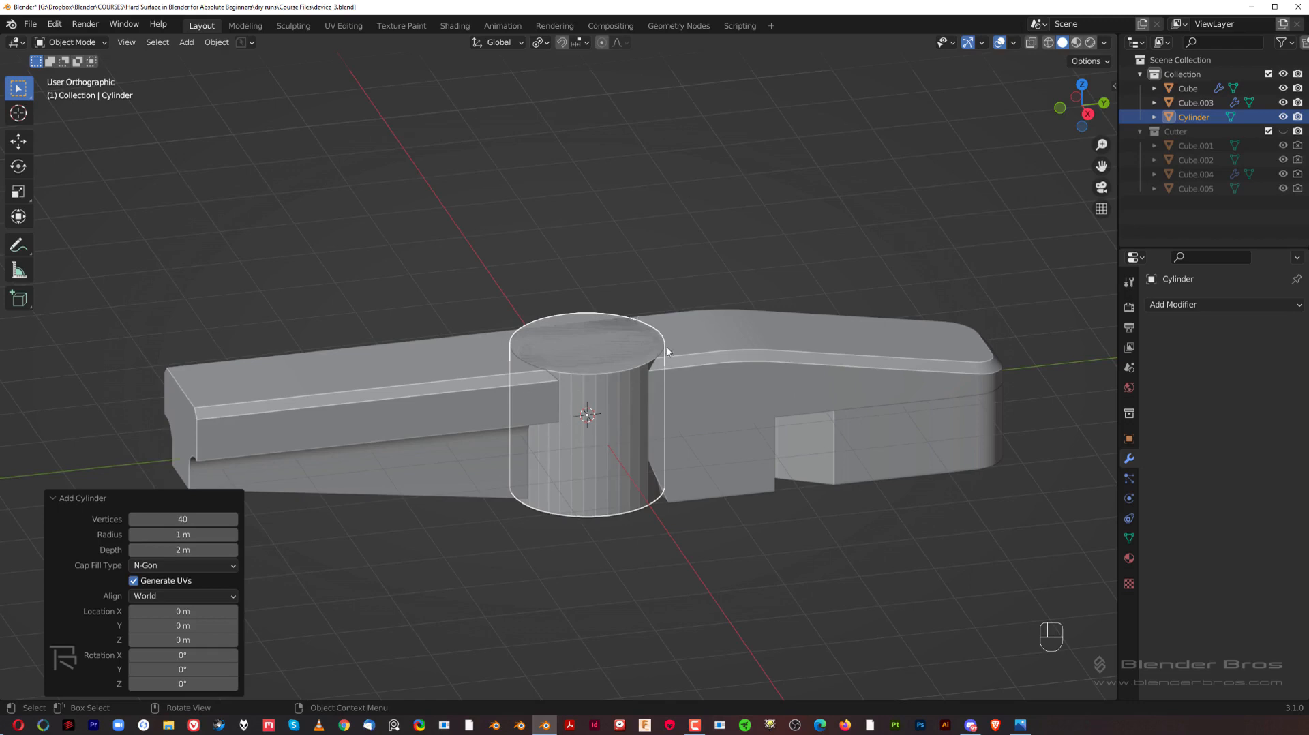
{"action": "key", "text": "Tab"}
{"action": "key", "text": "Tab"}
Shade the cylinder smooth and enable Auto Smooth at 30° in its mesh normals.
{"action": "scroll", "coordinate": [656, 374], "scroll_direction": "up", "scroll_amount": 1}
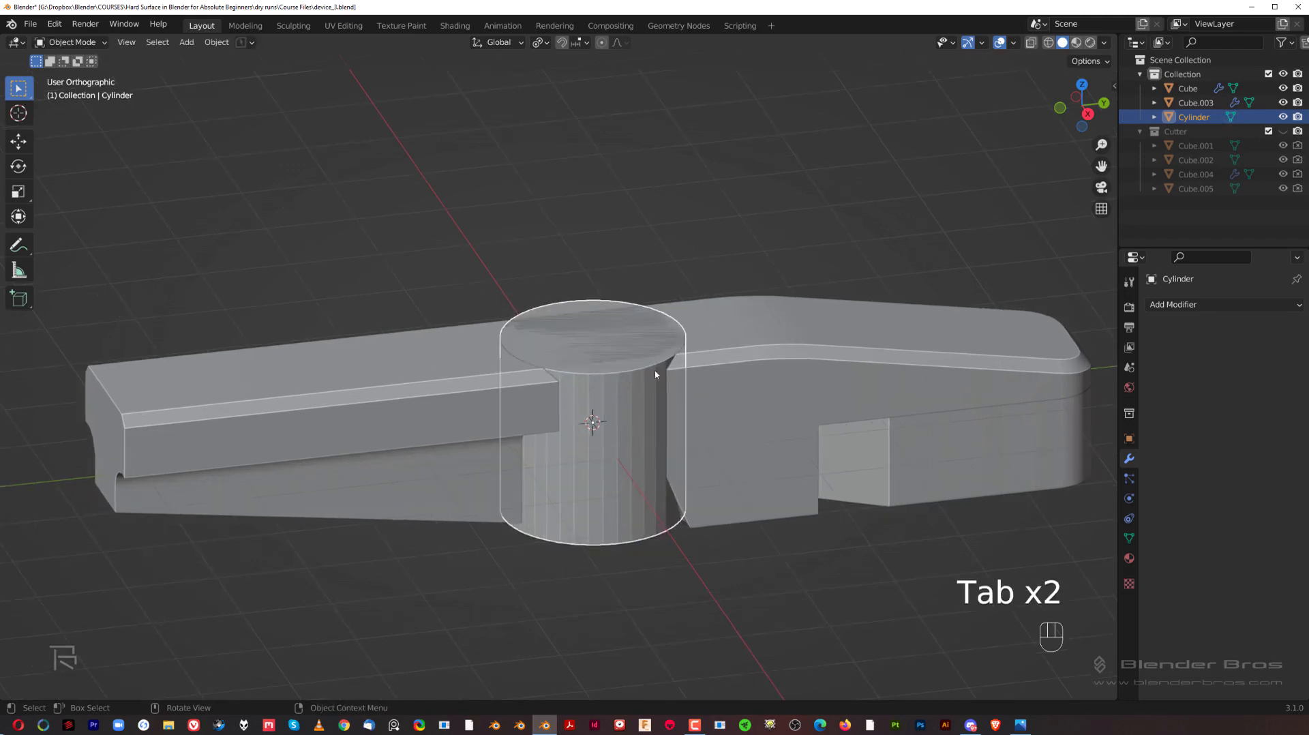
{"action": "scroll", "coordinate": [715, 332], "scroll_direction": "up", "scroll_amount": 2}
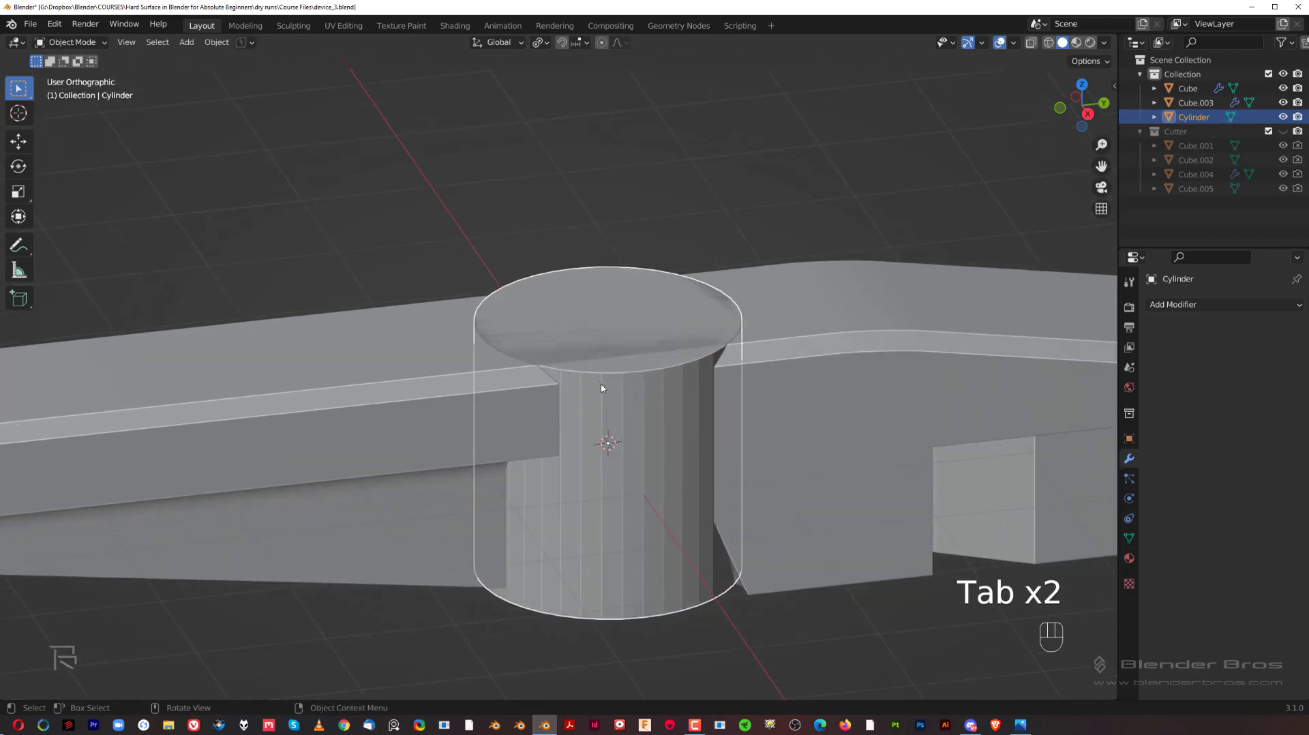
{"action": "right_click", "coordinate": [635, 372]}
{"action": "left_click", "coordinate": [634, 372]}
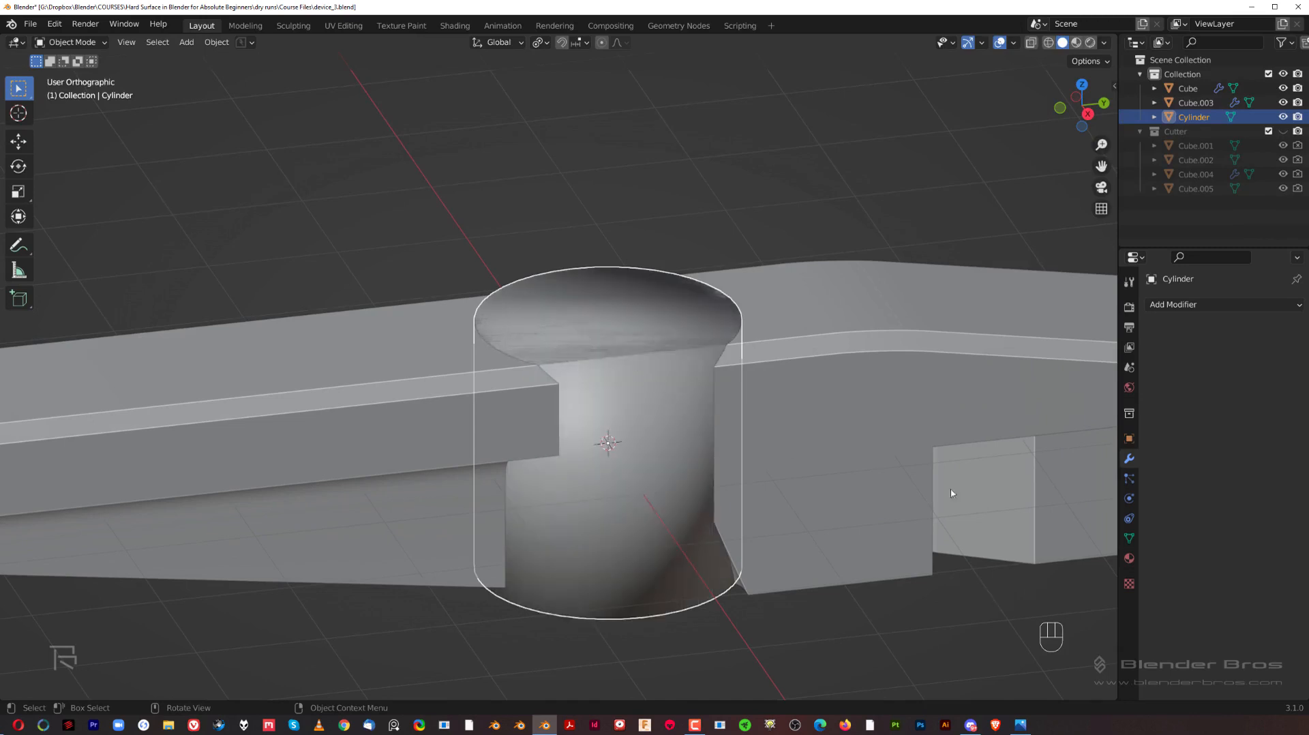
{"action": "left_click", "coordinate": [1128, 538]}
{"action": "left_click", "coordinate": [1212, 597]}
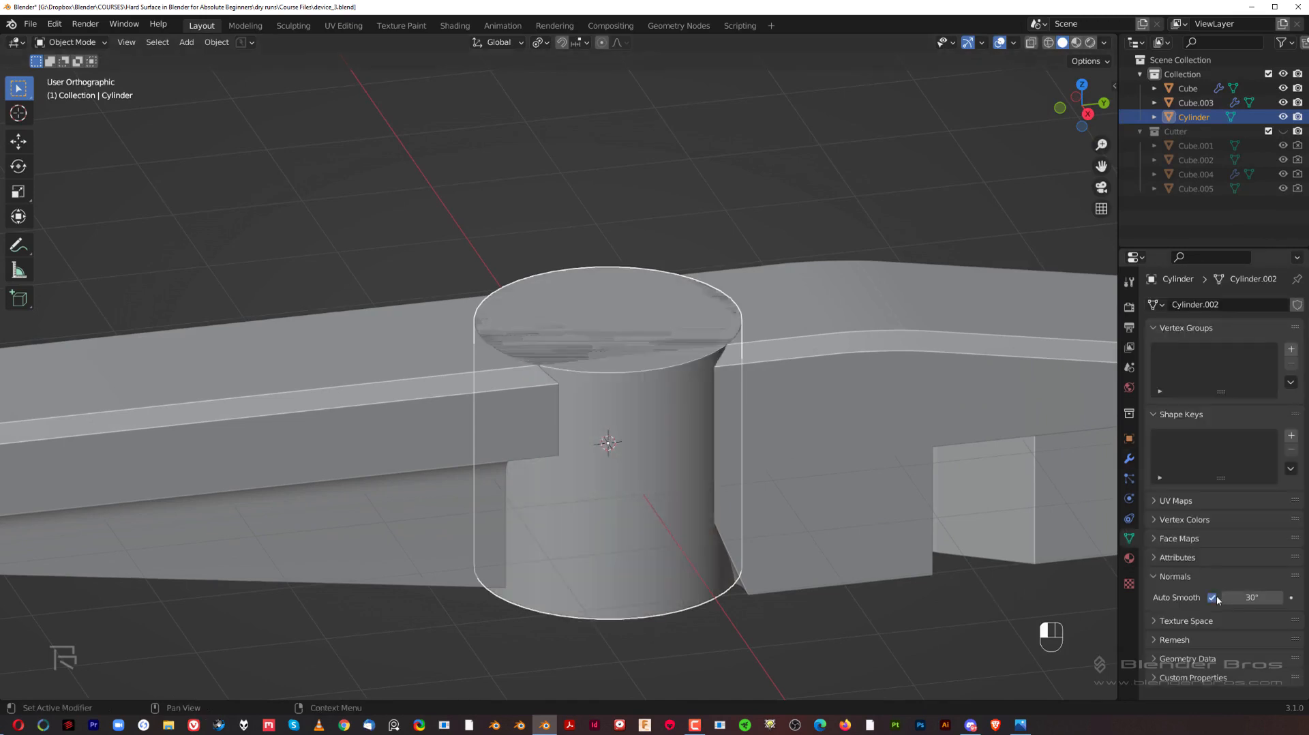
Rotate the cylinder 90° about the global Y axis so that it lies across the body.
{"action": "scroll", "coordinate": [739, 472], "scroll_direction": "down", "scroll_amount": 4}
{"action": "mouse_move", "coordinate": [739, 471]}
{"action": "middle_mouse_down"}
{"action": "mouse_move", "coordinate": [748, 403]}
{"action": "mouse_move", "coordinate": [698, 393]}
{"action": "middle_mouse_up"}
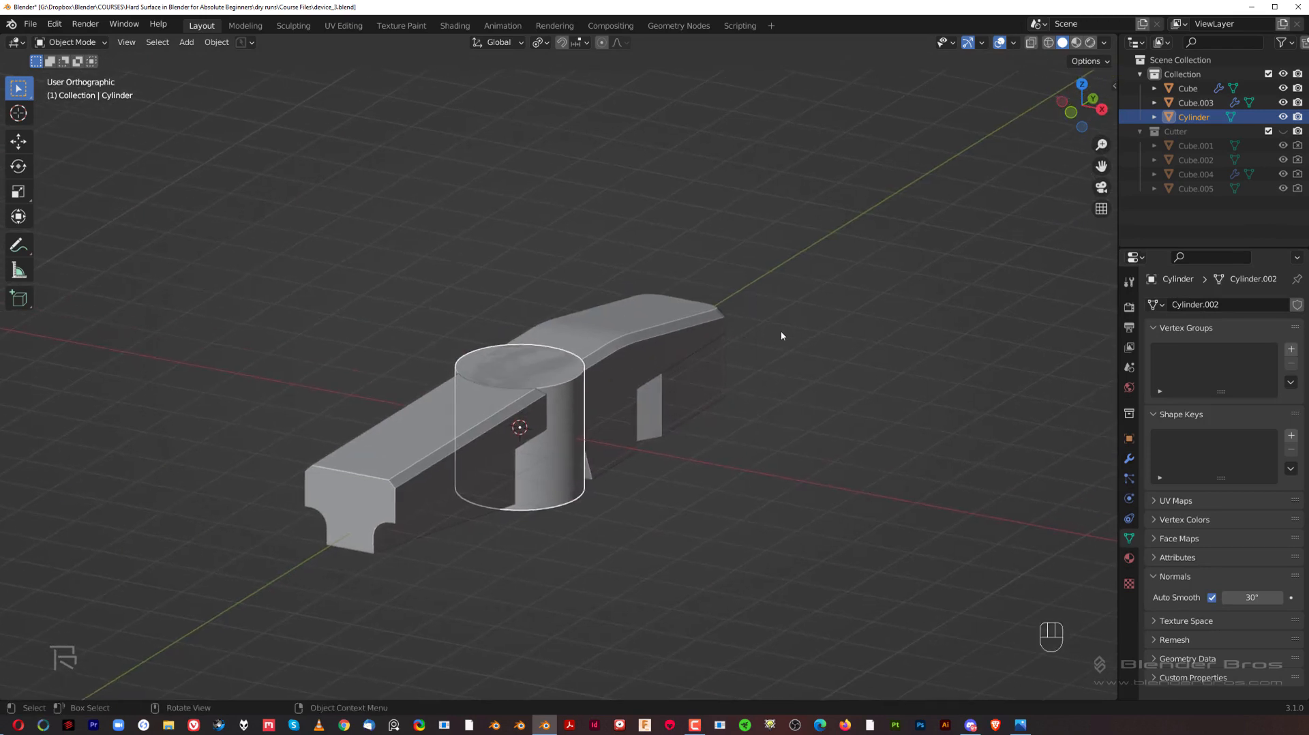
{"action": "key", "text": "r"}
{"action": "key", "text": "y"}
{"action": "key", "text": "9"}
{"action": "key", "text": "0"}
{"action": "key", "text": "Return"}
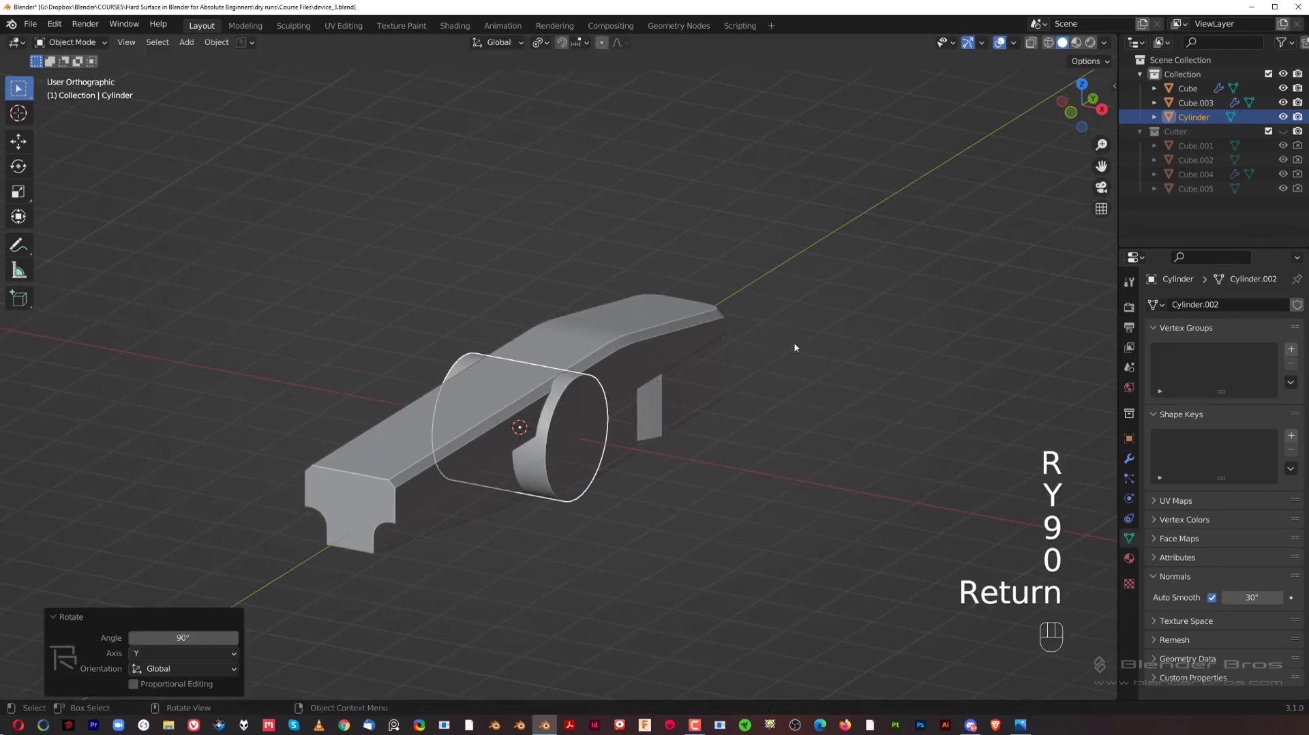
{"action": "key", "text": "r"}
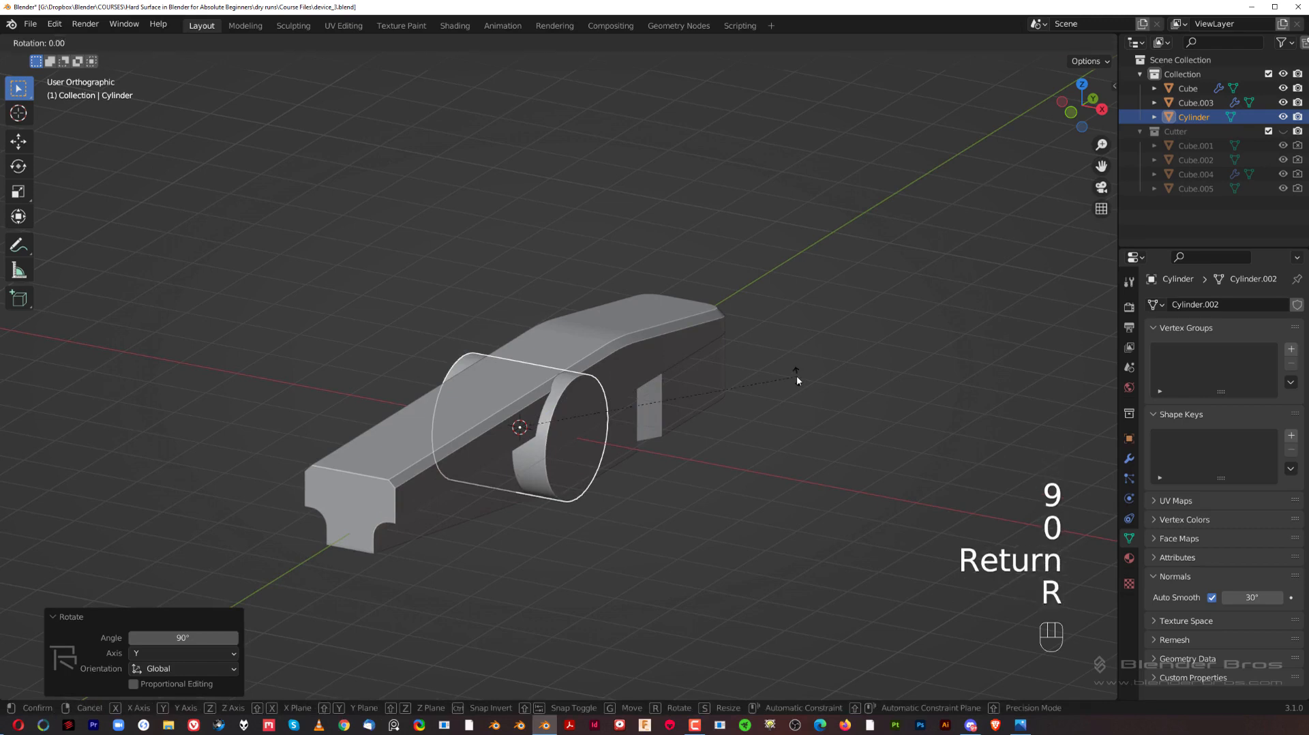
{"action": "key", "text": "y"}
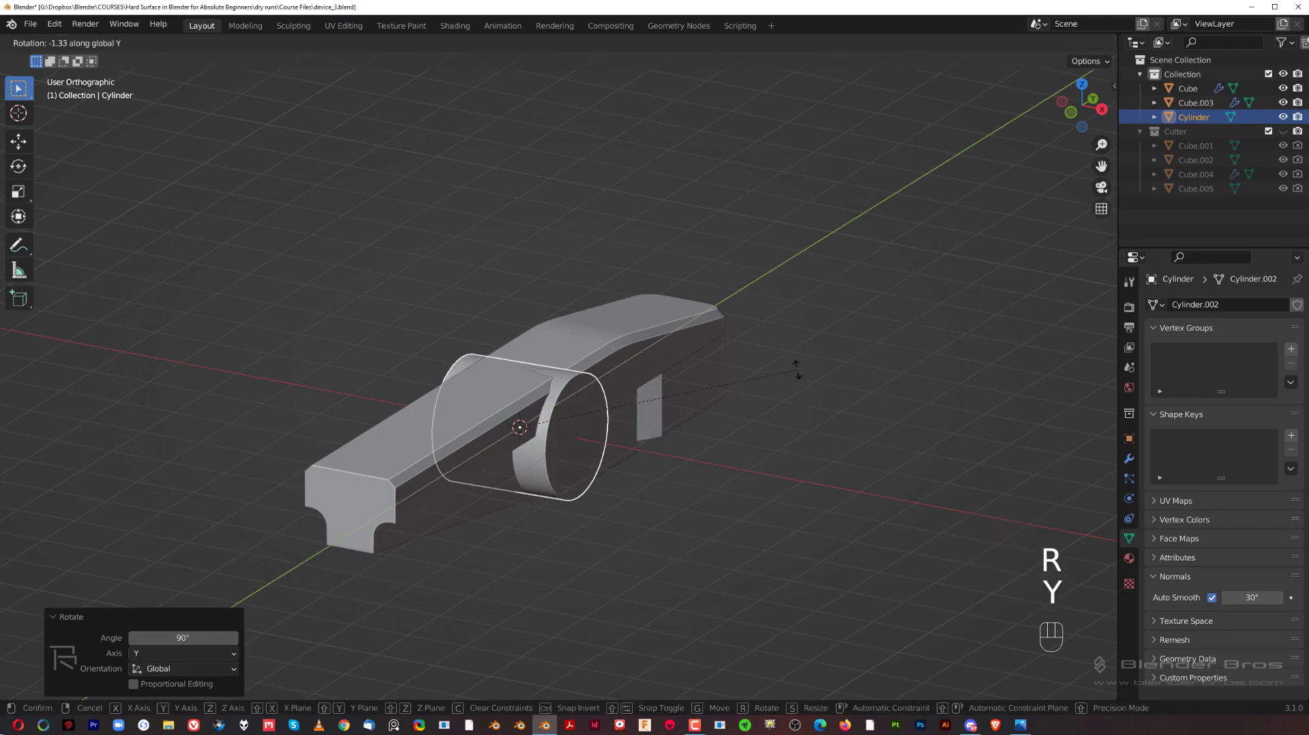
{"action": "right_click", "coordinate": [821, 367]}
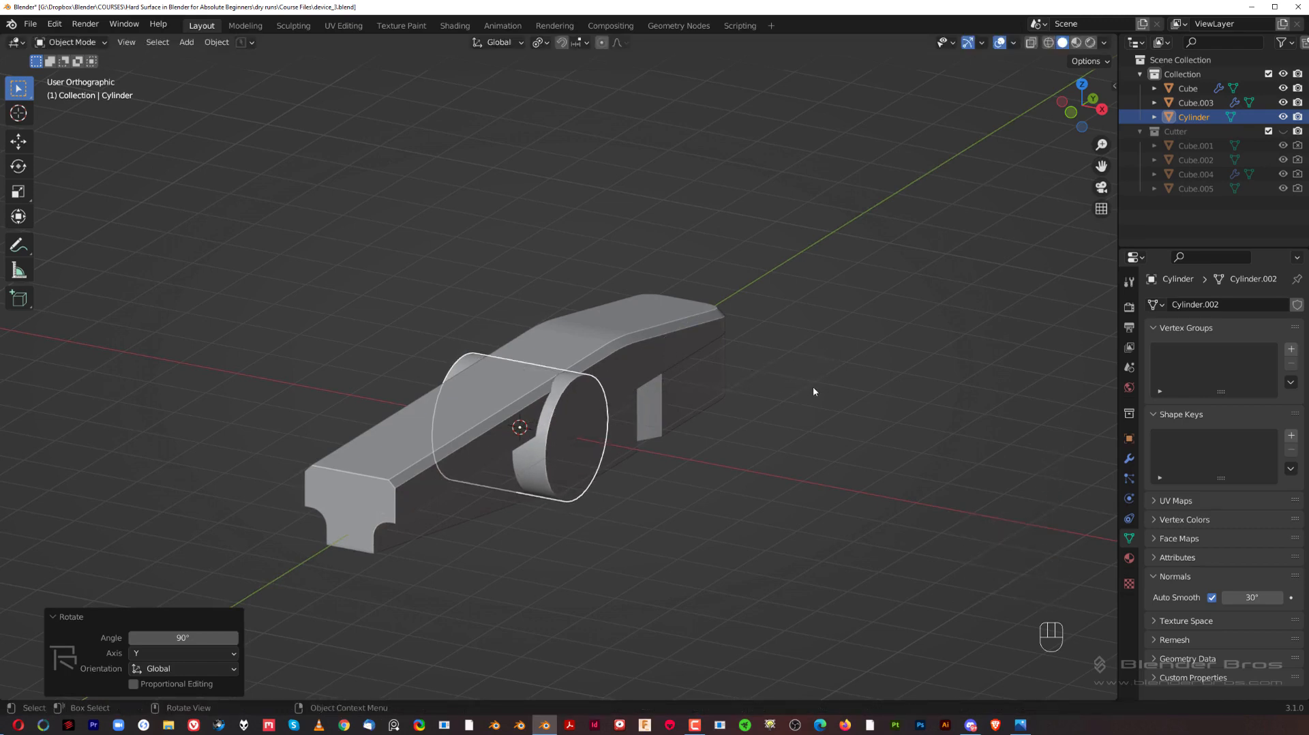
Move the cylinder beneath the body's front block, about 4.26 m along Y and -1.13 m along Z in the right view.
{"action": "key", "text": "KP_3"}
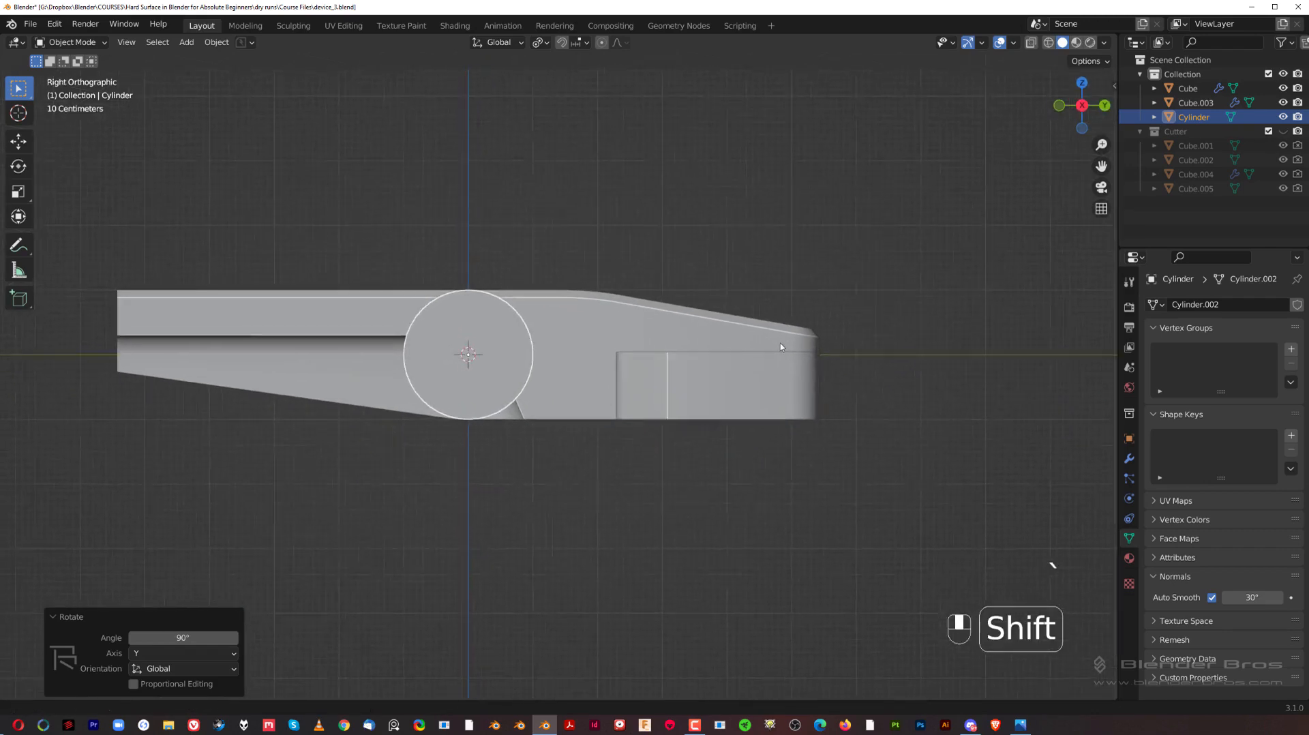
{"action": "middle_click_drag", "start_coordinate": [781, 346], "coordinate": [727, 337], "text": "shift"}
{"action": "key", "text": "g"}
{"action": "key", "text": "g"}
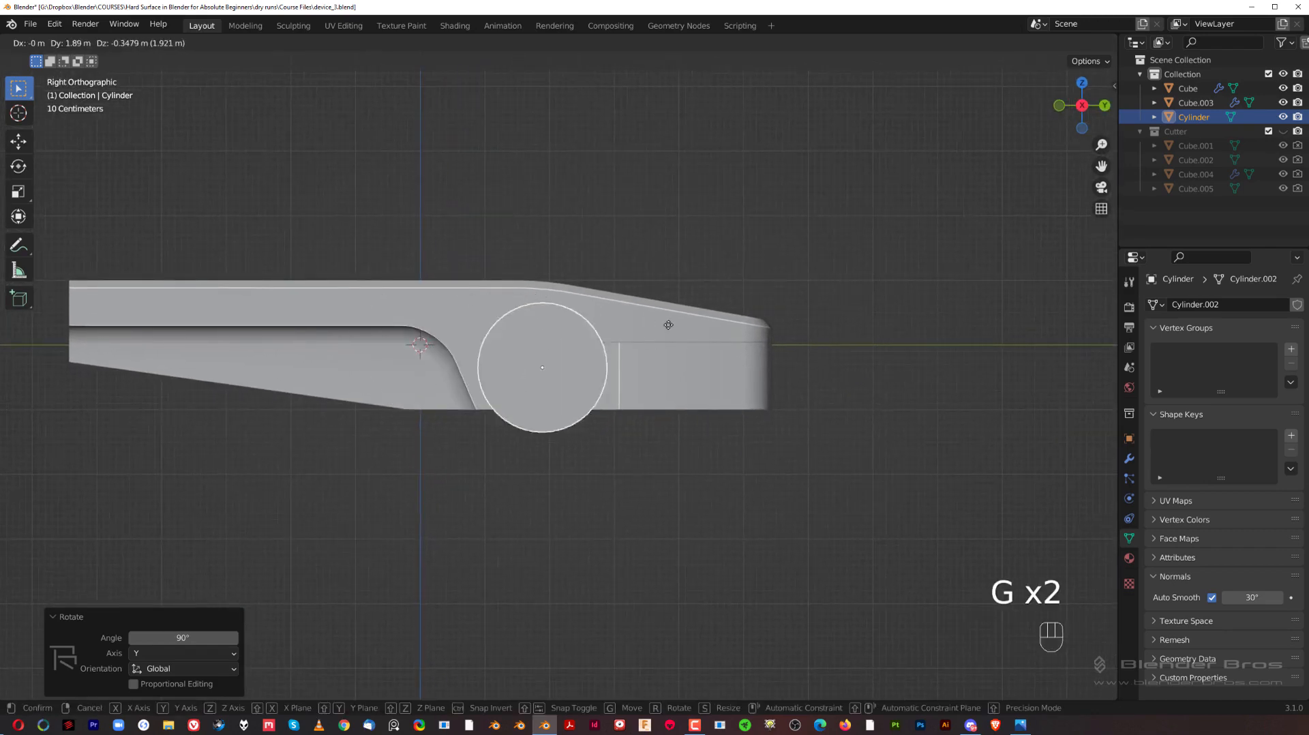
{"action": "left_click", "coordinate": [804, 368]}
Scale the cylinder uniformly to about 0.618 and narrow it along X to about 0.844.
{"action": "scroll", "coordinate": [872, 390], "scroll_direction": "up", "scroll_amount": 2}
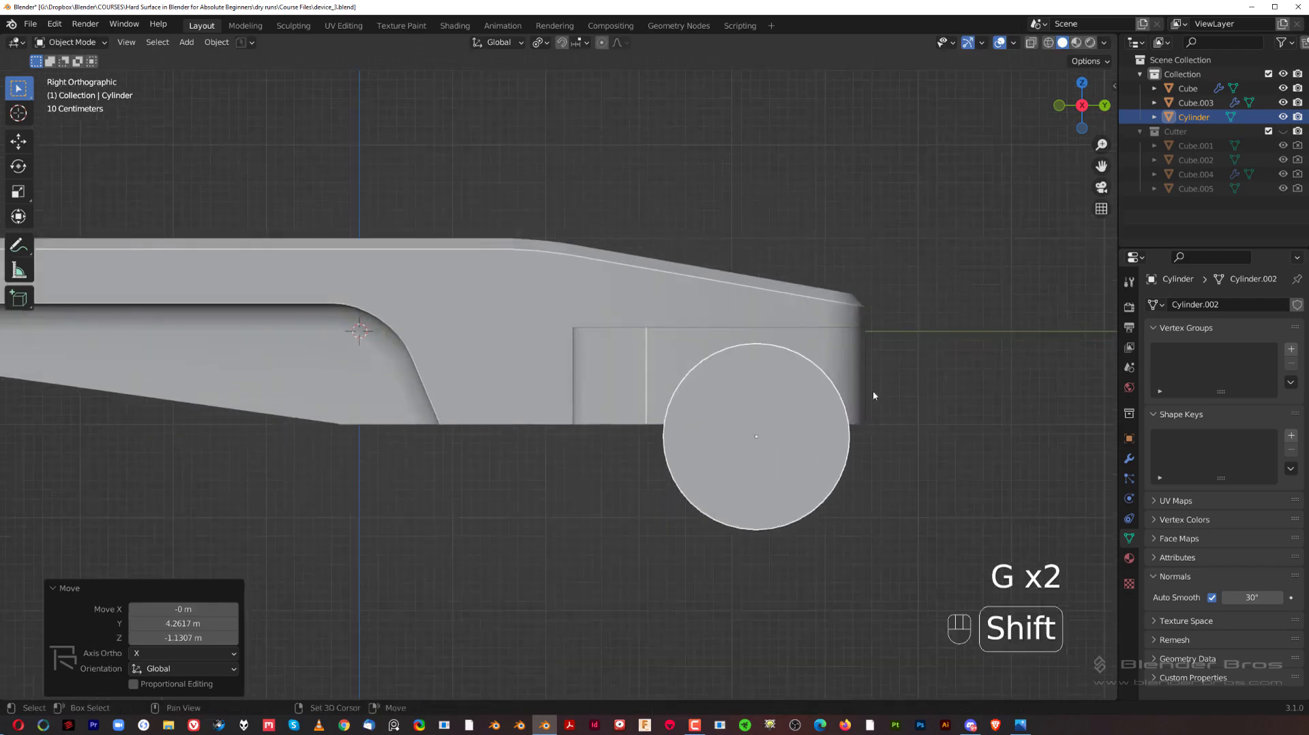
{"action": "middle_click_drag", "start_coordinate": [874, 396], "coordinate": [915, 380], "text": "shift"}
{"action": "key", "text": "s"}
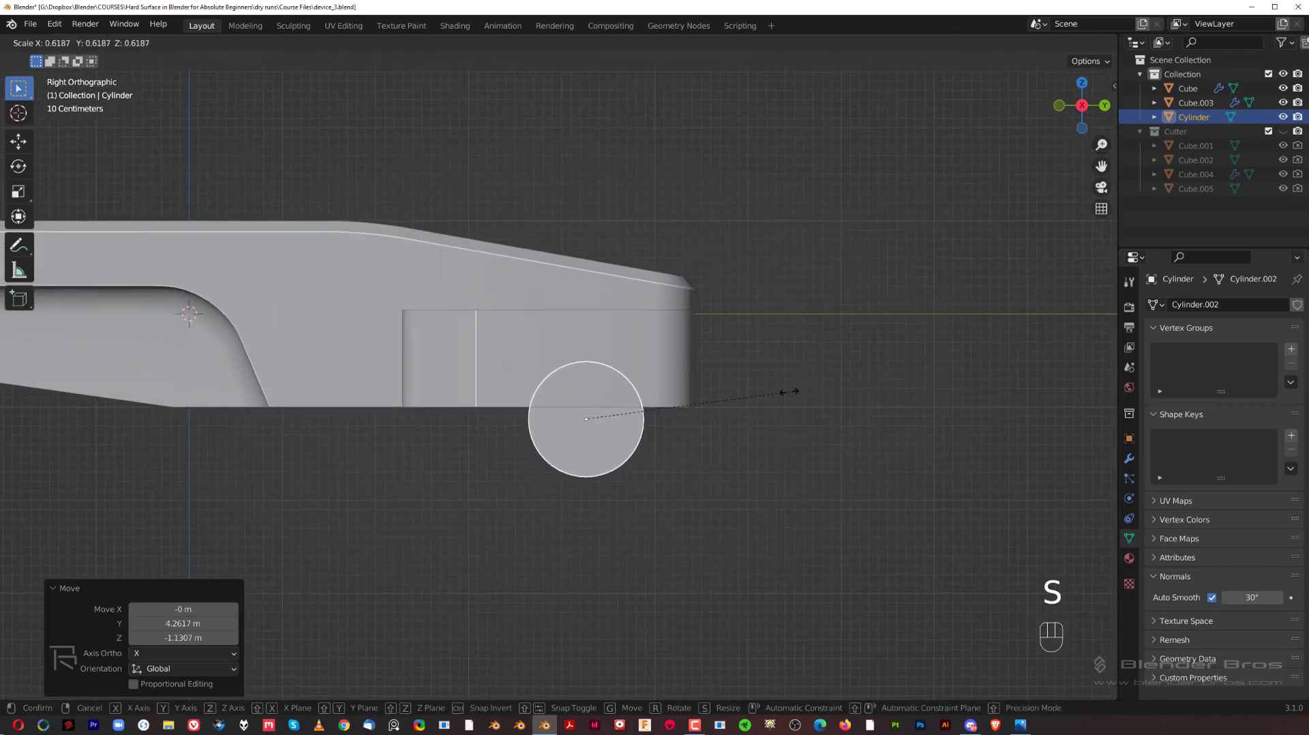
{"action": "left_click", "coordinate": [790, 392]}
{"action": "middle_click_drag", "start_coordinate": [789, 400], "coordinate": [762, 405]}
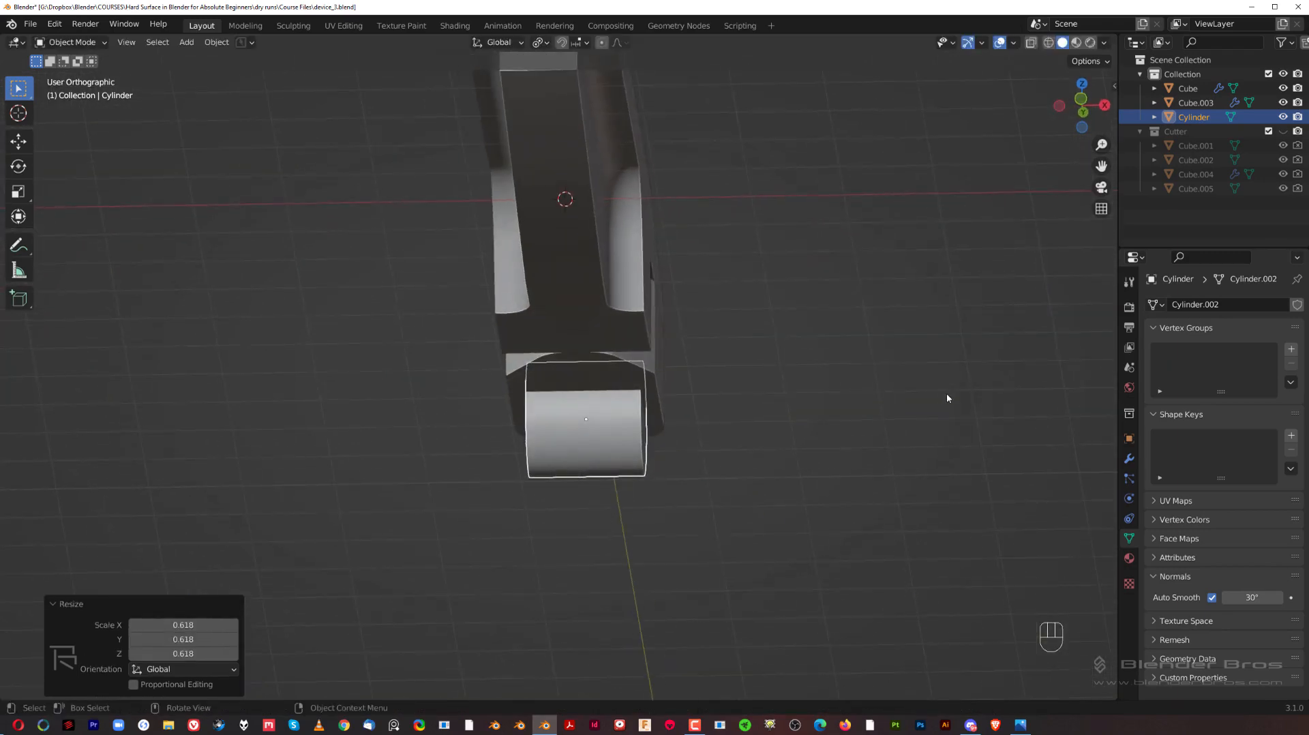
{"action": "key", "text": "s"}
{"action": "key", "text": "x"}
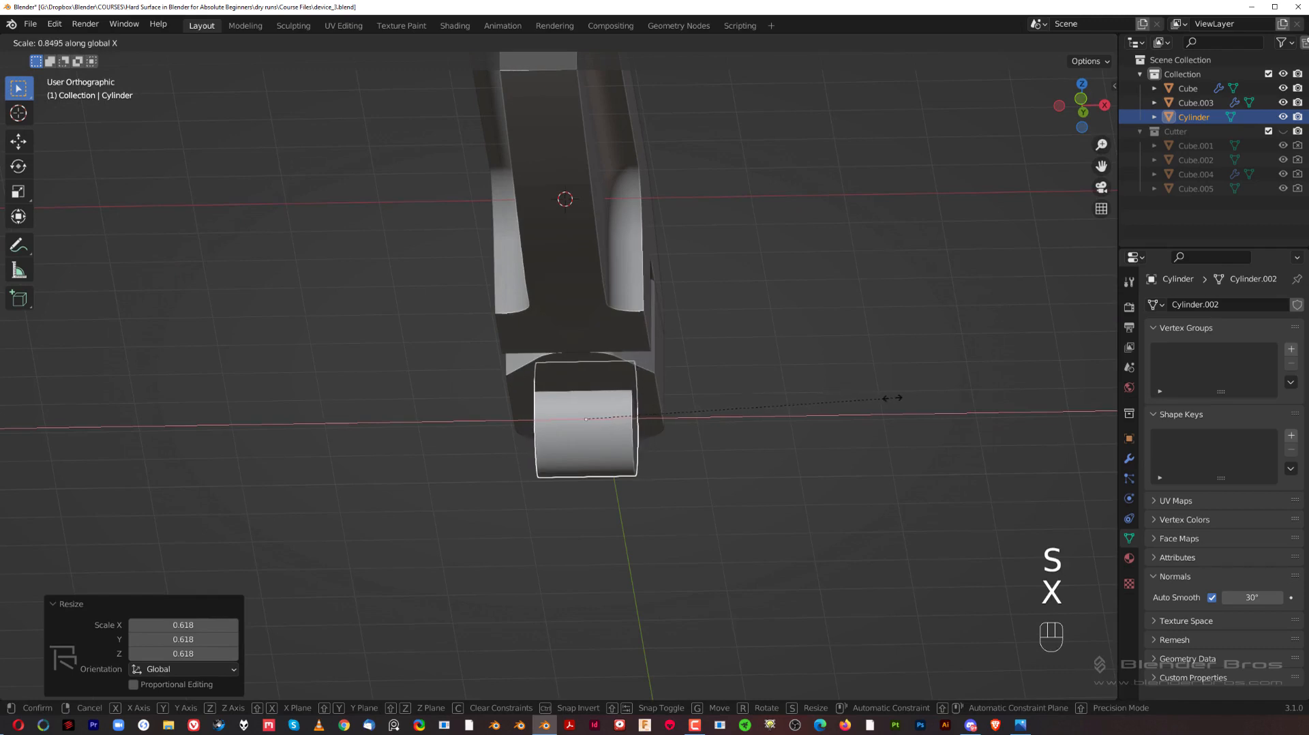
{"action": "left_click", "coordinate": [858, 404]}
Enlarge the cylinder uniformly by about 1.134, raise it slightly along Z into the block's underside, and deselect it.
{"action": "middle_click_drag", "start_coordinate": [858, 403], "coordinate": [884, 411]}
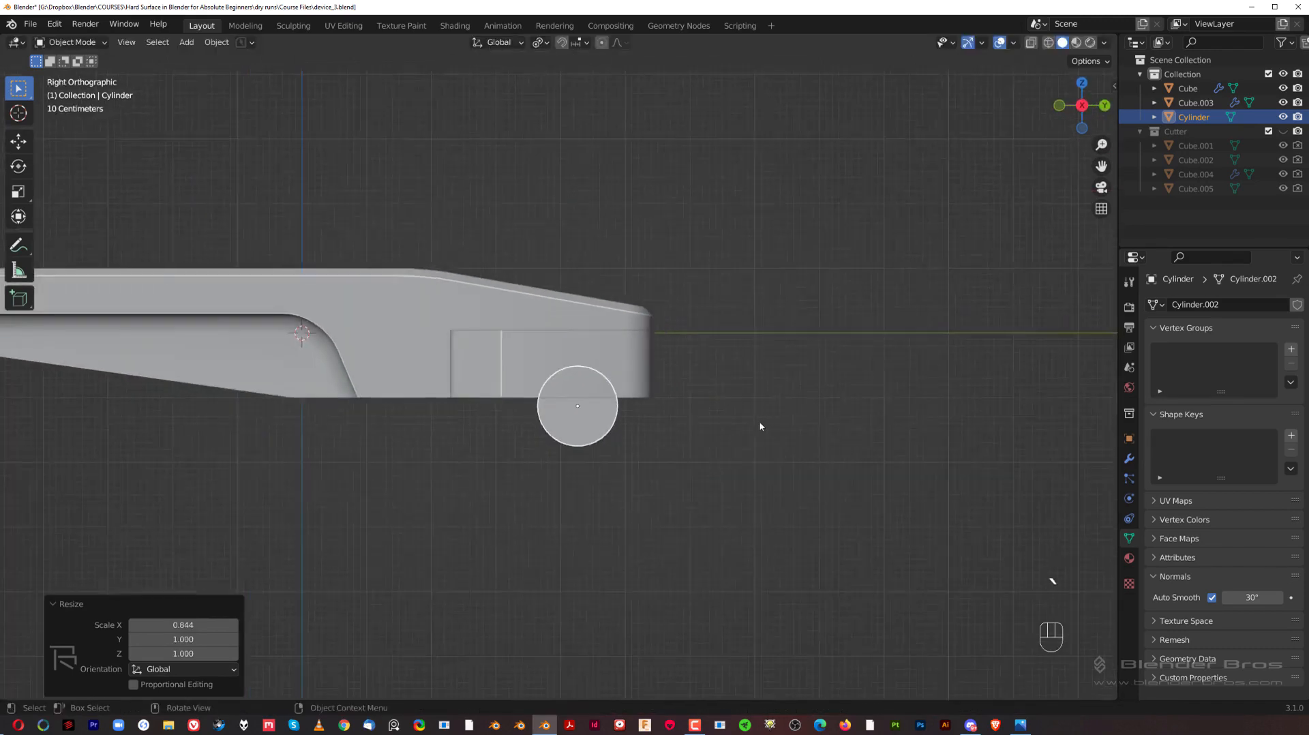
{"action": "scroll", "coordinate": [719, 437], "scroll_direction": "up", "scroll_amount": 2}
{"action": "key", "text": "s"}
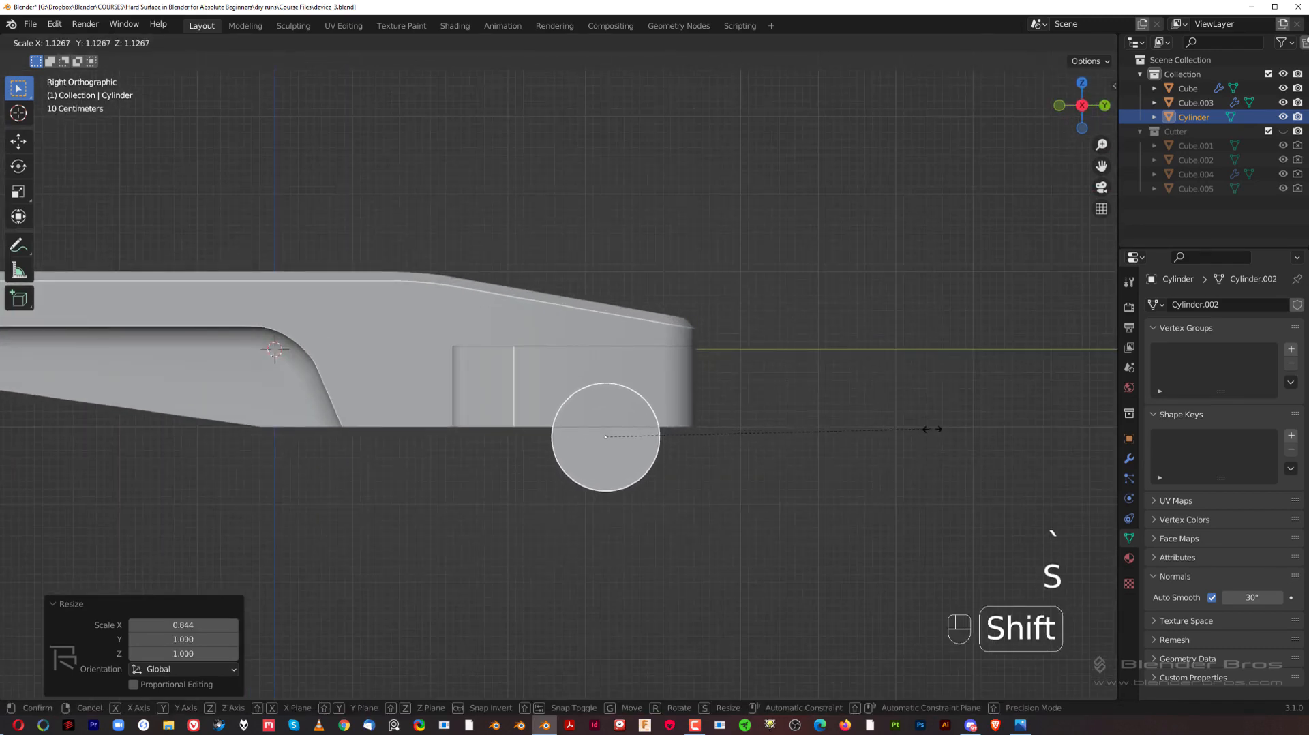
{"action": "left_click", "coordinate": [914, 435]}
{"action": "key", "text": "g"}
{"action": "key", "text": "z"}
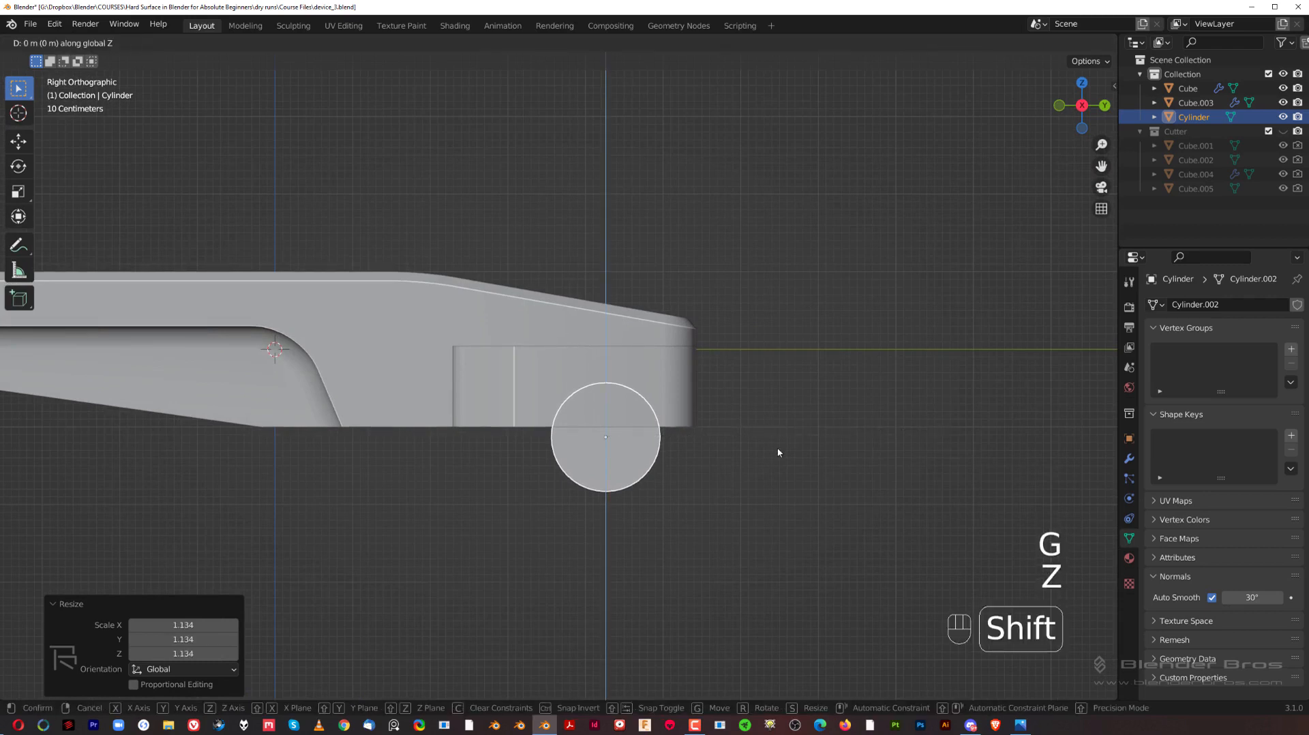
{"action": "left_click", "coordinate": [780, 424]}
{"action": "left_click", "coordinate": [781, 423]}
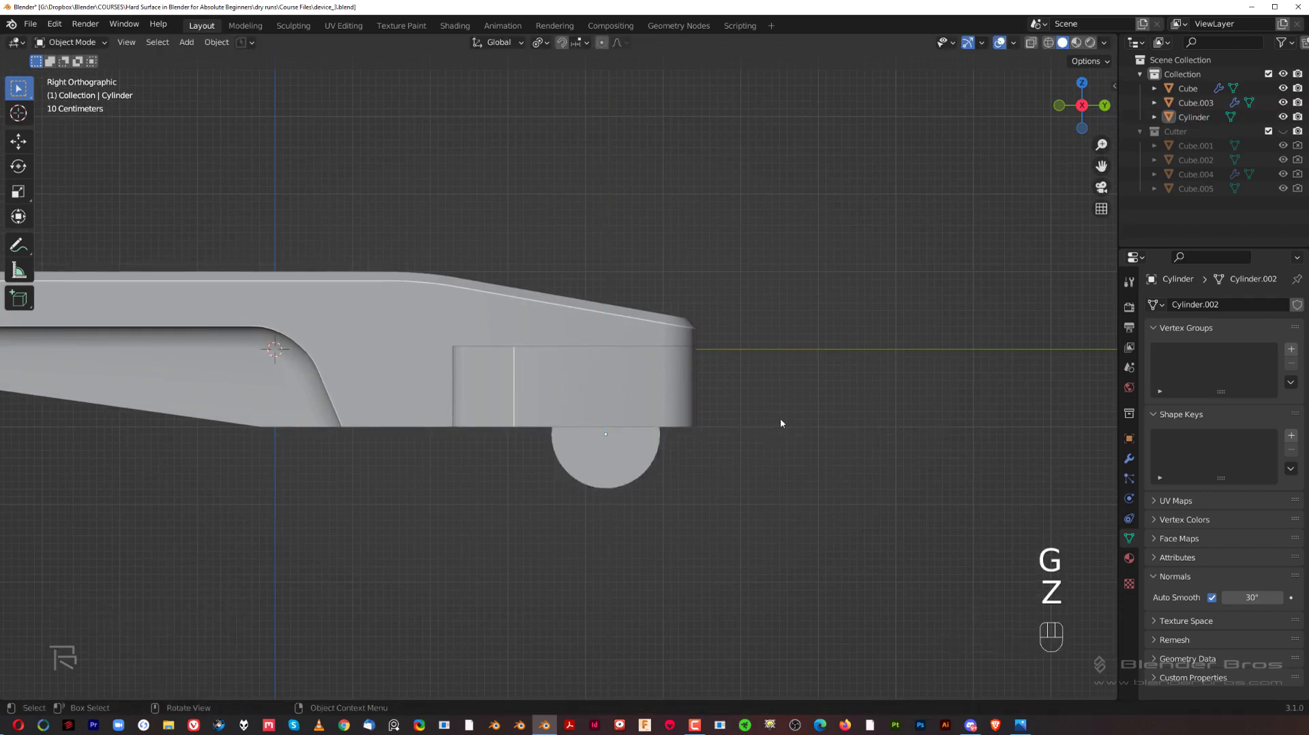
Duplicate the cylinder in place and scale the duplicate up by about 1.017.
{"action": "scroll", "coordinate": [781, 423], "scroll_direction": "down", "scroll_amount": 4}
{"action": "scroll", "coordinate": [698, 443], "scroll_direction": "up", "scroll_amount": 4}
{"action": "left_click", "coordinate": [651, 436]}
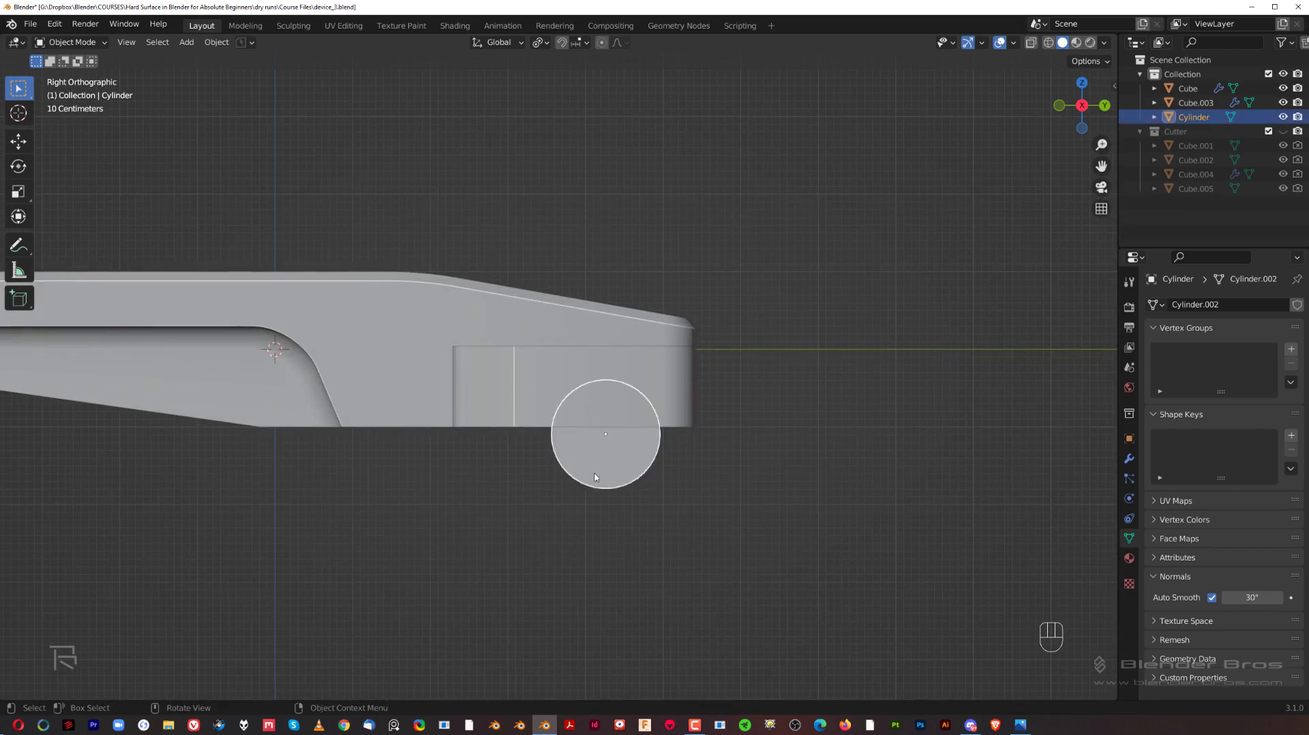
{"action": "middle_click_drag", "start_coordinate": [675, 431], "coordinate": [796, 432]}
{"action": "key", "text": "shift+d"}
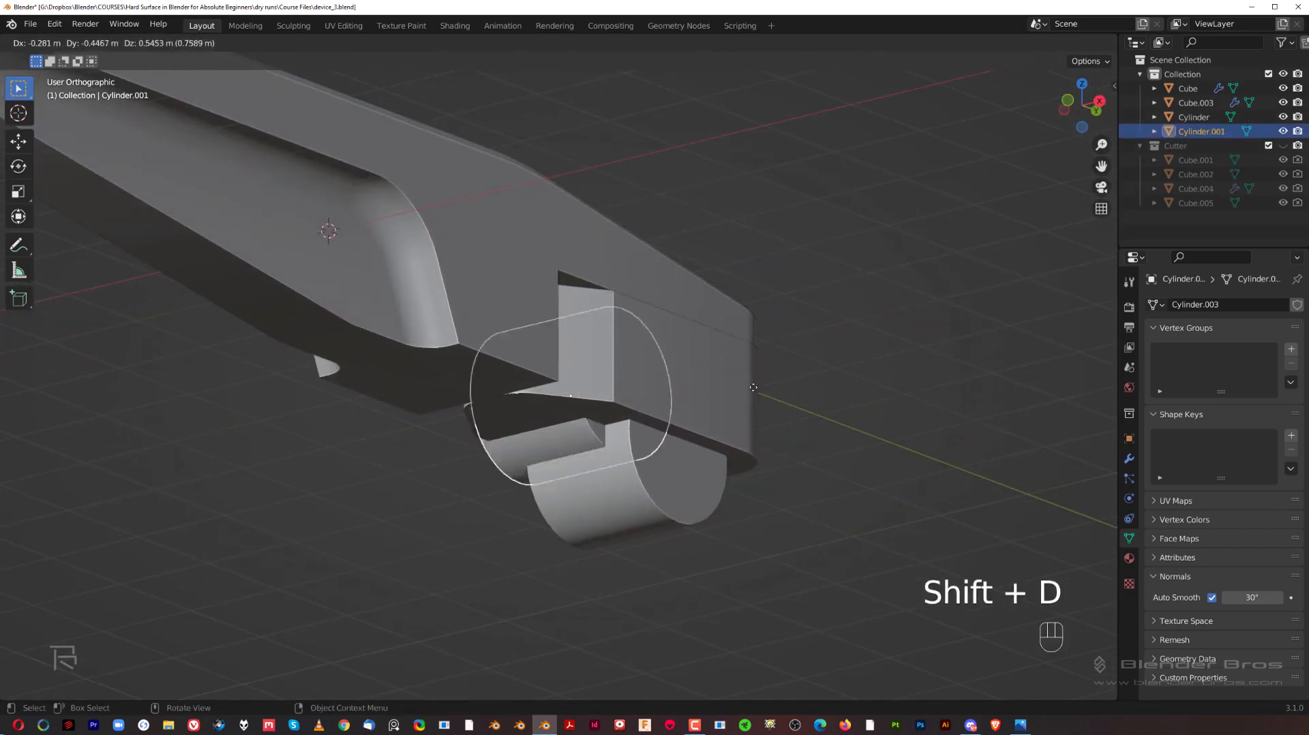
{"action": "right_click", "coordinate": [1054, 179]}
{"action": "key", "text": "s"}
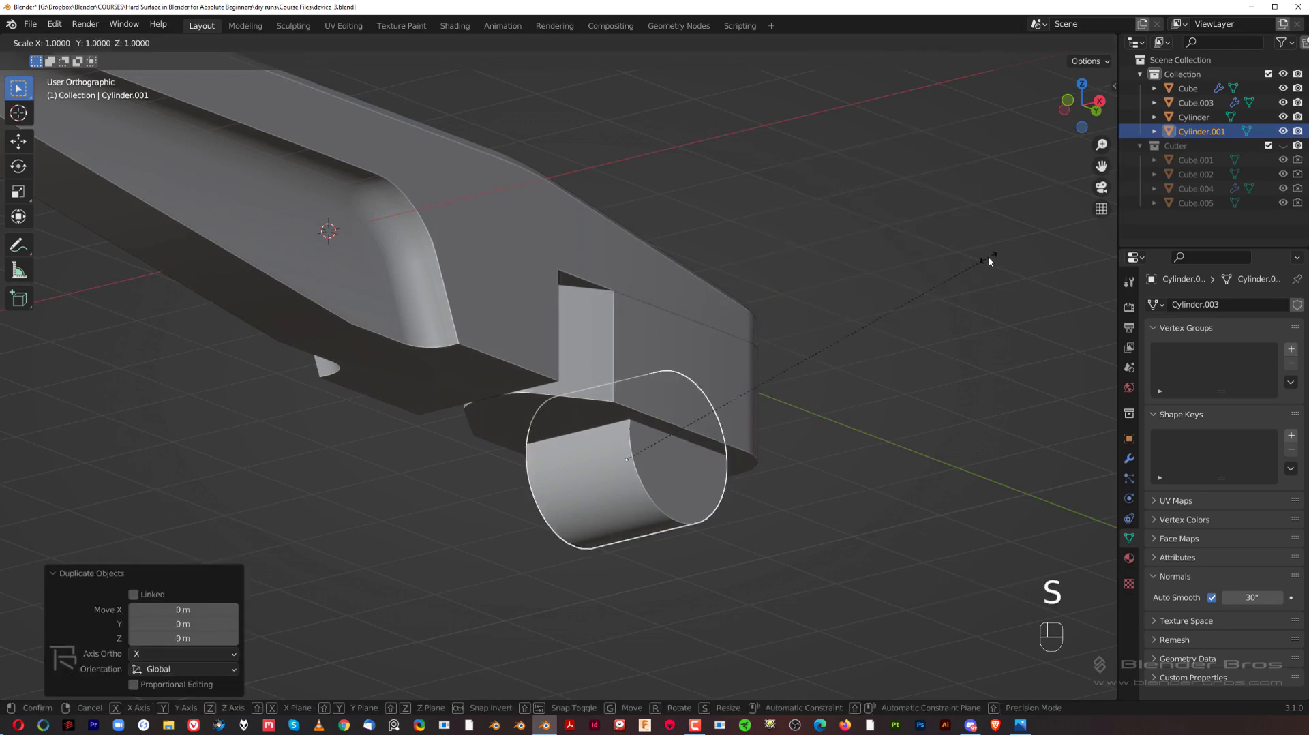
{"action": "key", "text": "shift"}
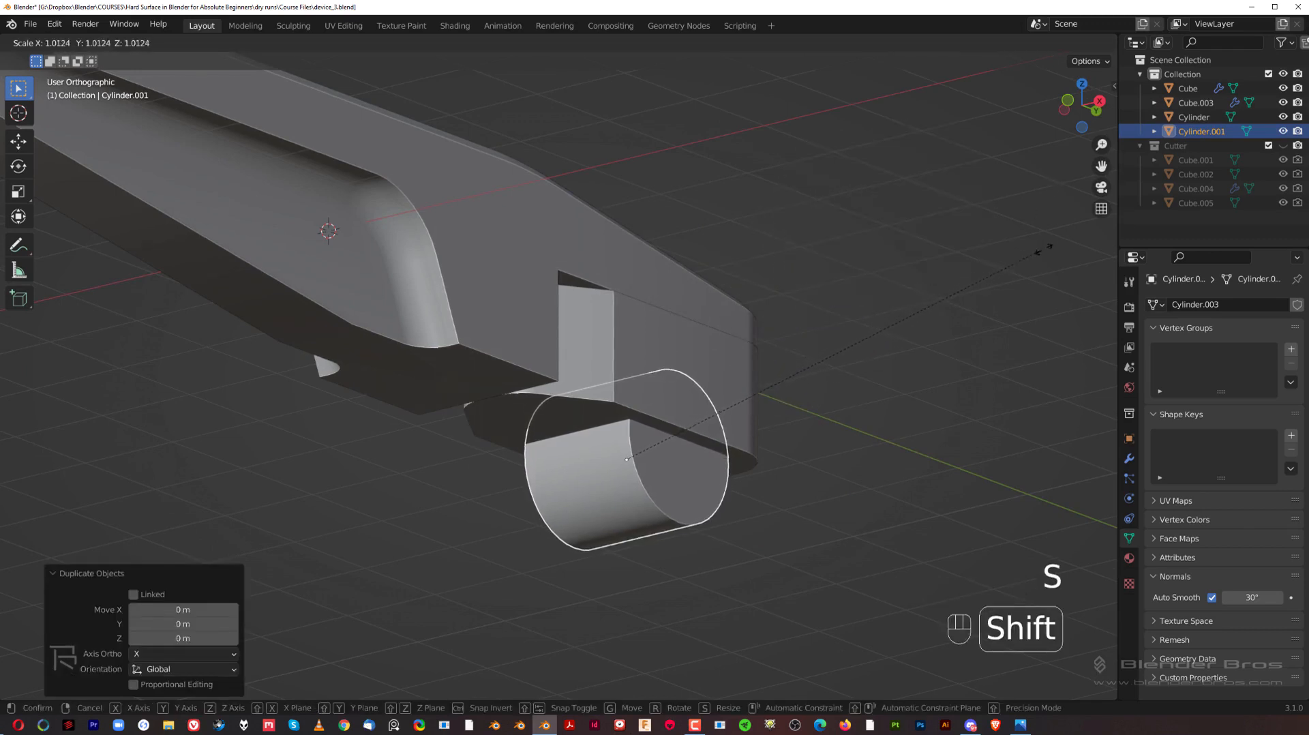
{"action": "left_click", "coordinate": [842, 349]}
Subtract the enlarged duplicate cylinder from the front block with a Boolean difference.
{"action": "scroll", "coordinate": [777, 349], "scroll_direction": "up", "scroll_amount": 2}
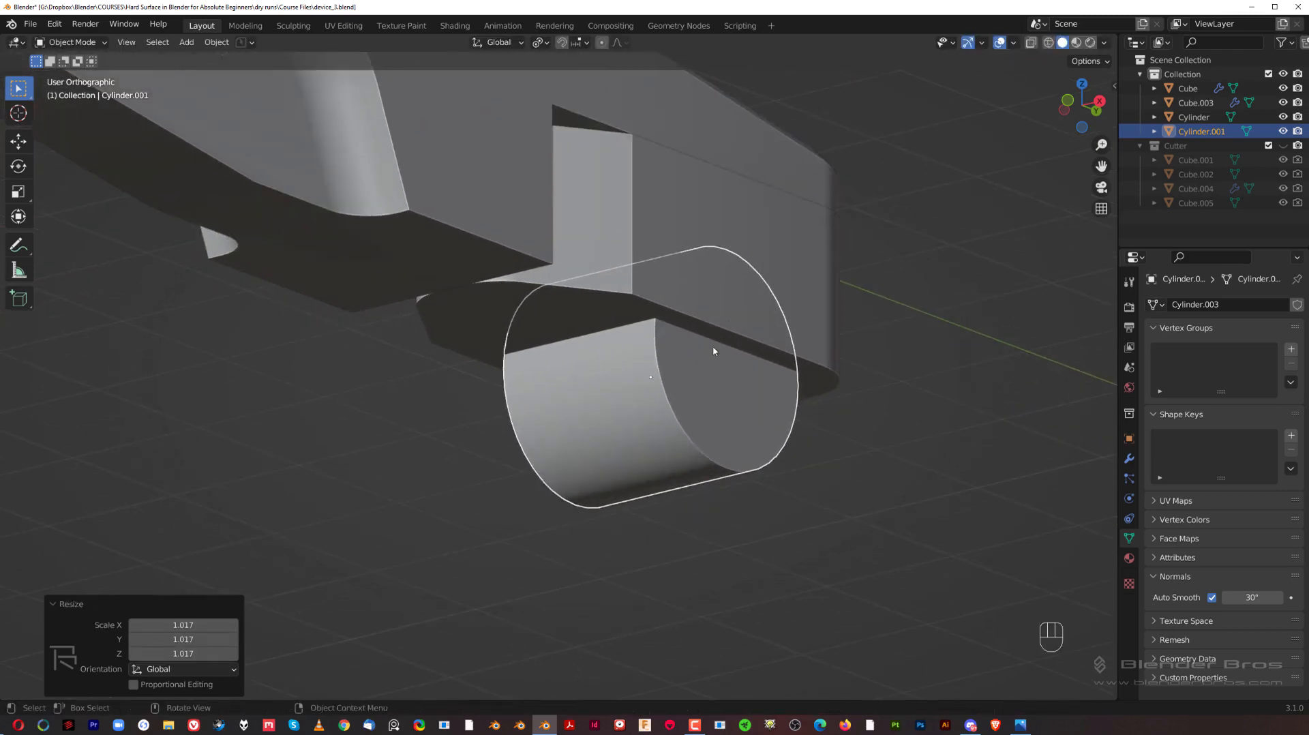
{"action": "middle_click_drag", "start_coordinate": [712, 373], "coordinate": [602, 391], "text": "shift"}
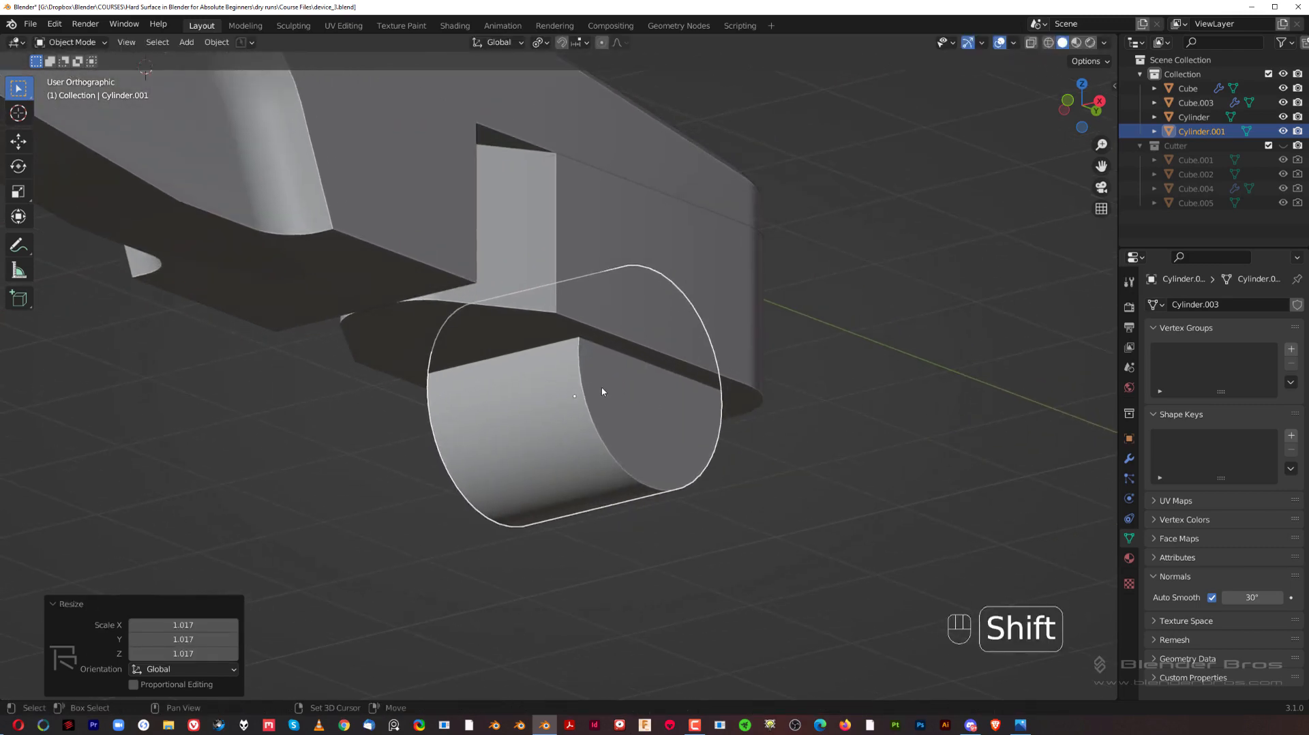
{"action": "left_click", "coordinate": [664, 326], "text": "shift"}
{"action": "key", "text": "ctrl+KP_Subtract"}
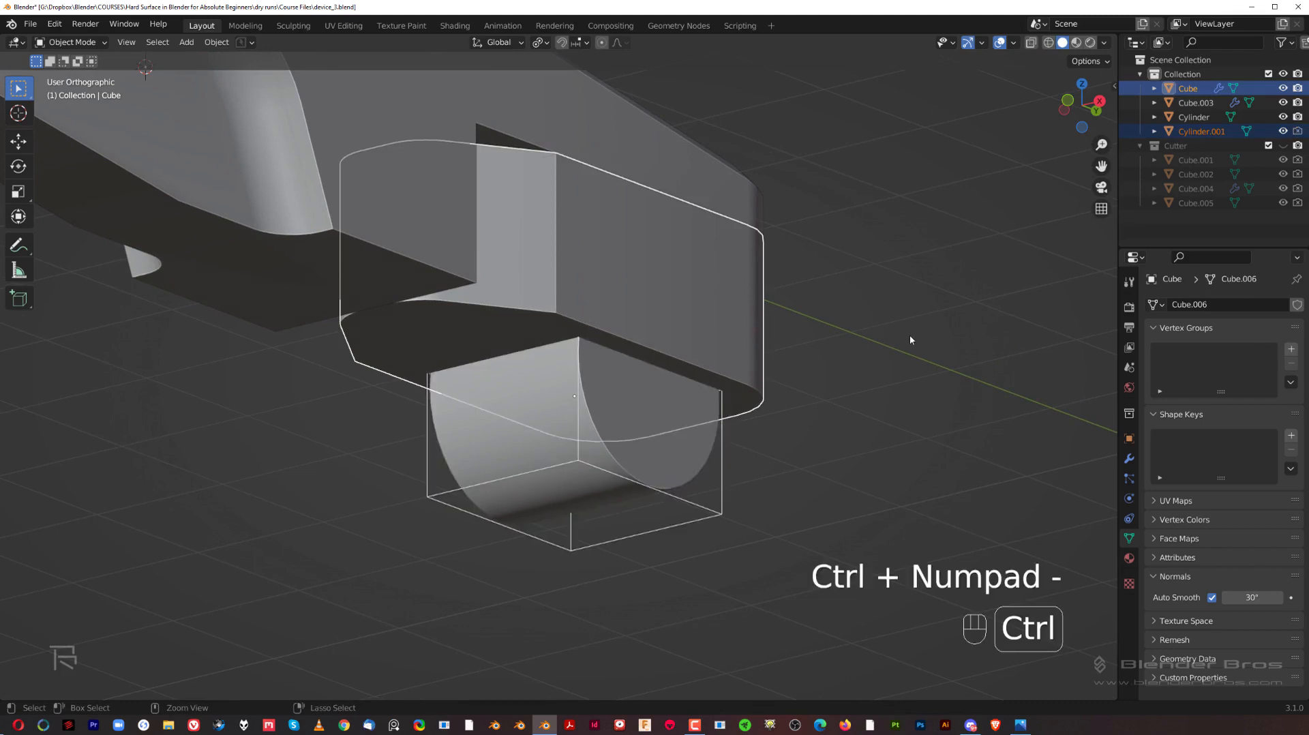
Widen the gap around the cylinder by scaling its Boolean cutter to about 1.04 uniformly and about 1.082 along Y.
{"action": "middle_click_drag", "start_coordinate": [584, 520], "coordinate": [594, 282]}
{"action": "left_click", "coordinate": [576, 230]}
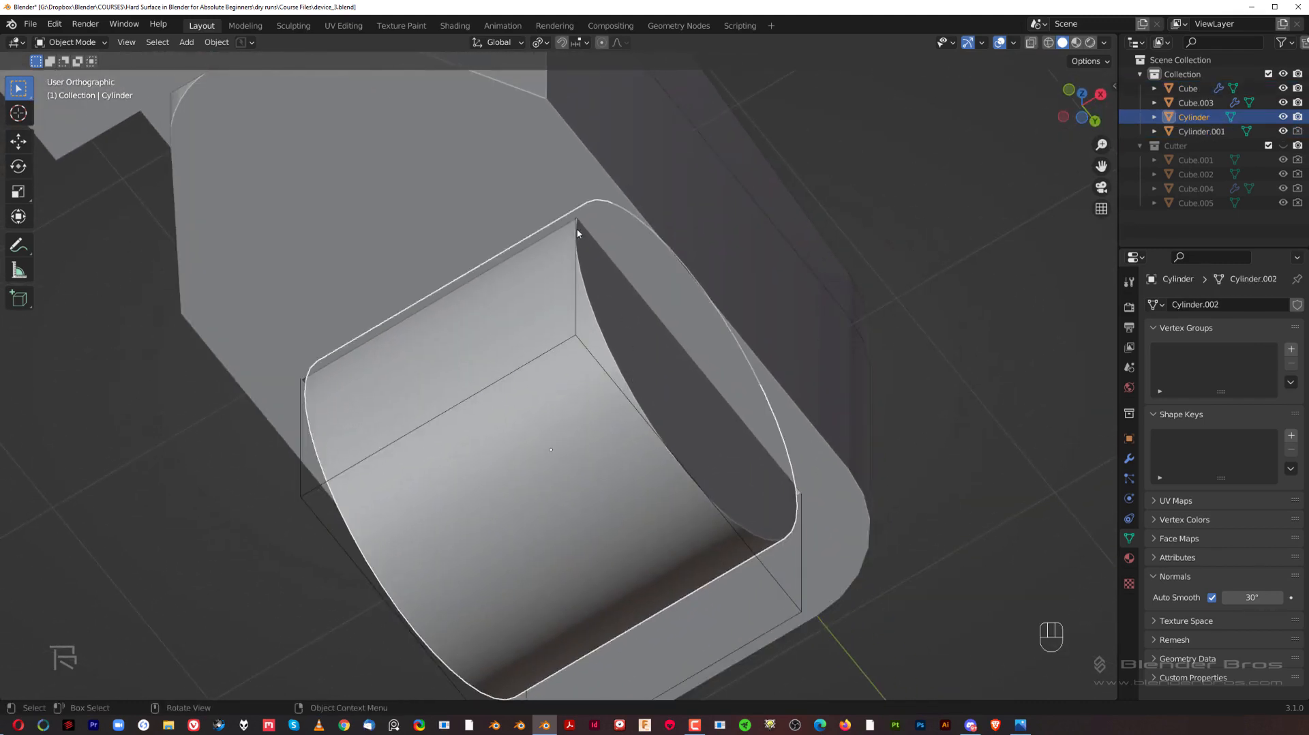
{"action": "left_click", "coordinate": [580, 335]}
{"action": "left_click", "coordinate": [568, 333]}
{"action": "left_click", "coordinate": [578, 334]}
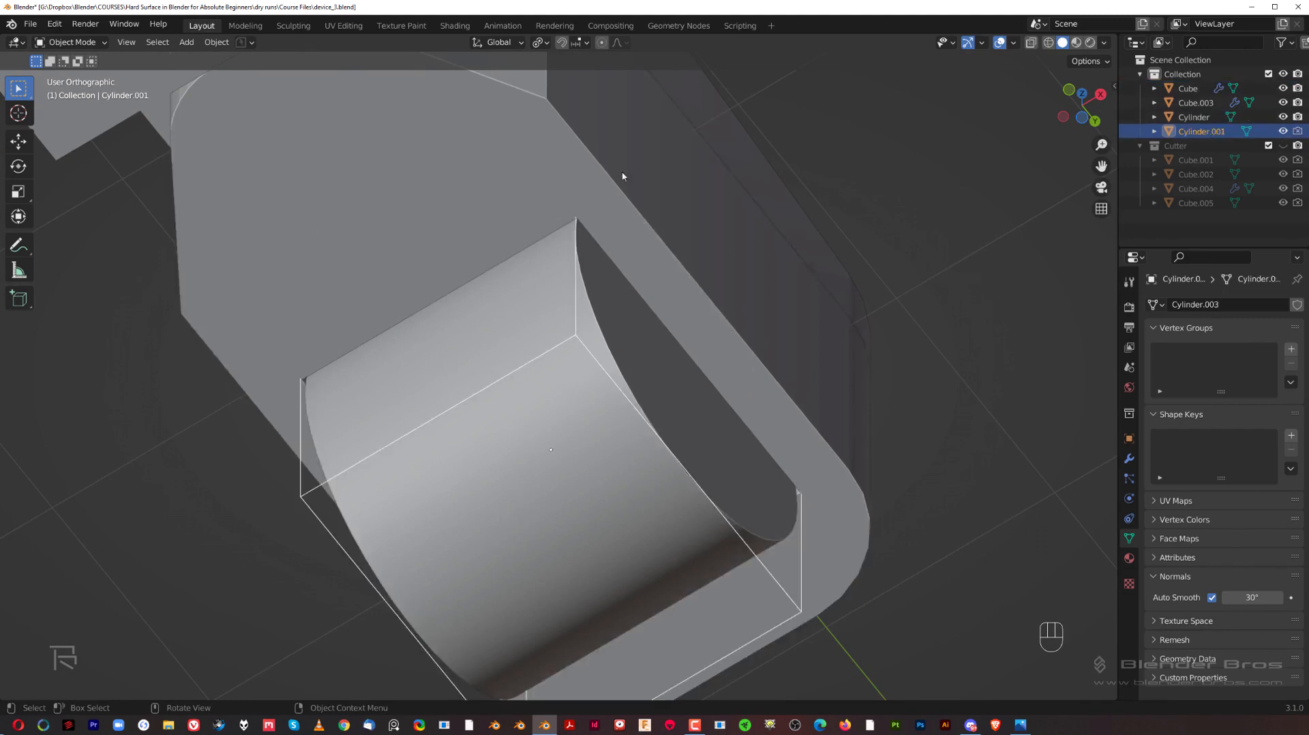
{"action": "scroll", "coordinate": [761, 426], "scroll_direction": "down", "scroll_amount": 2}
{"action": "key", "text": "s"}
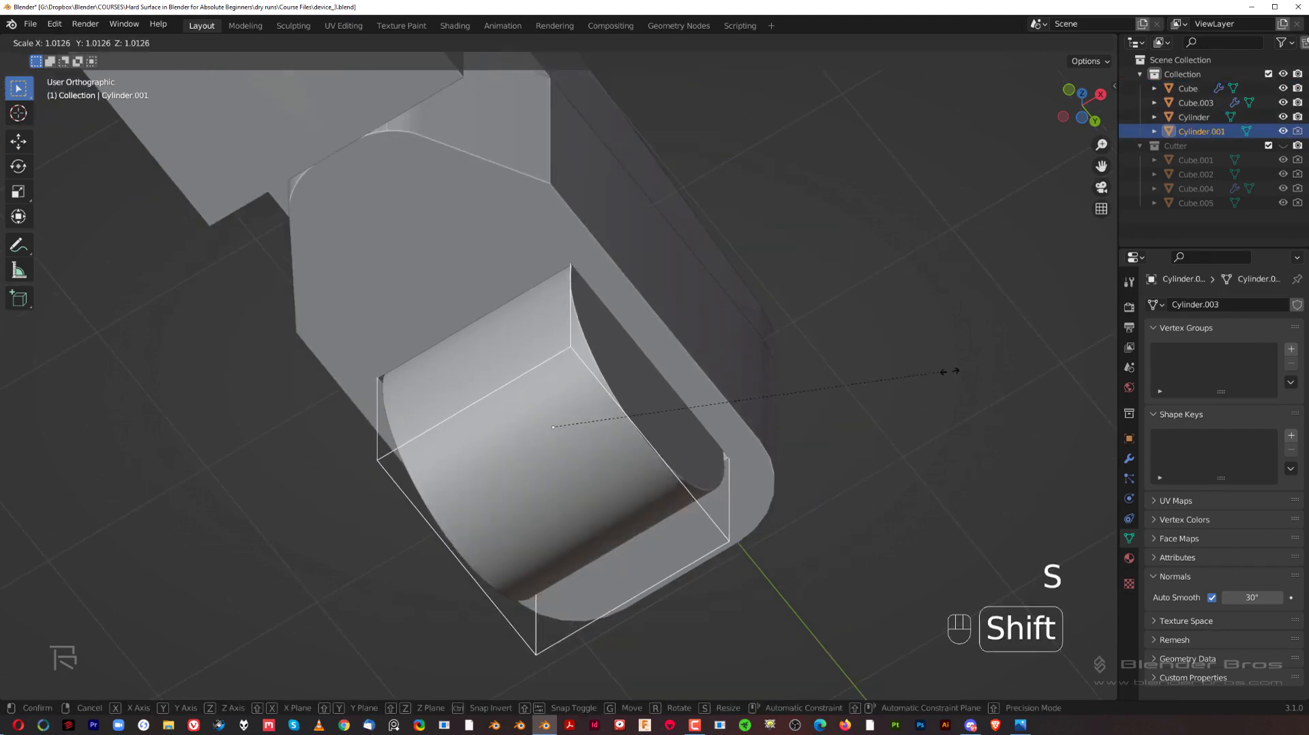
{"action": "left_click", "coordinate": [997, 366]}
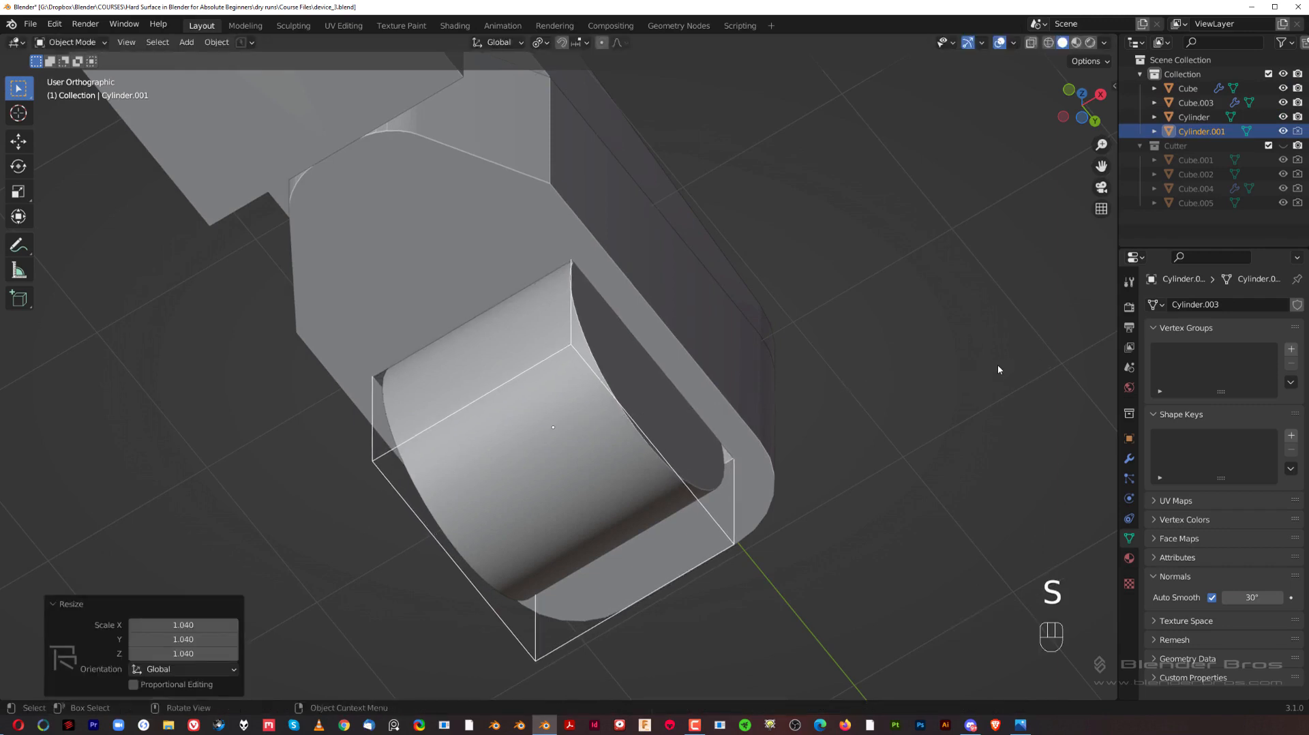
{"action": "key", "text": "s"}
{"action": "key", "text": "y"}
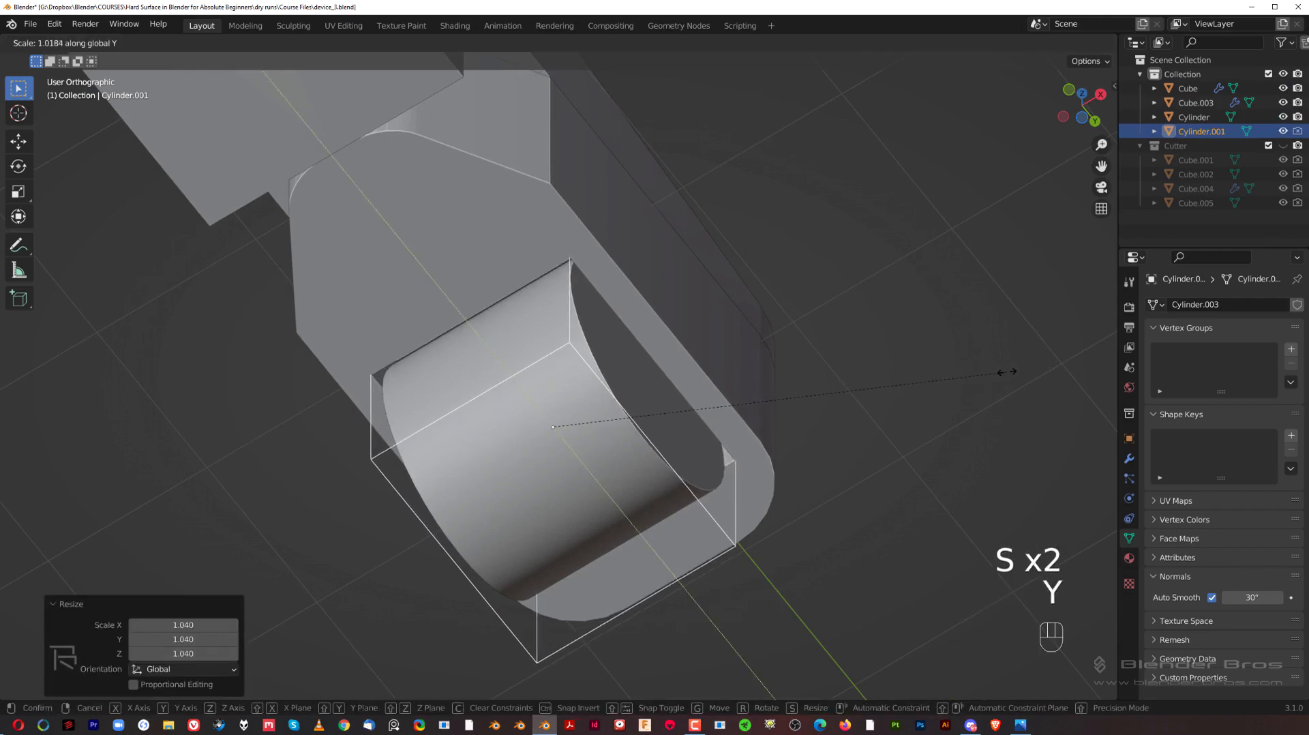
{"action": "left_click", "coordinate": [1037, 401]}
Move the cylindrical Boolean cutter into the Cutter collection.
{"action": "middle_click_drag", "start_coordinate": [1037, 401], "coordinate": [833, 464]}
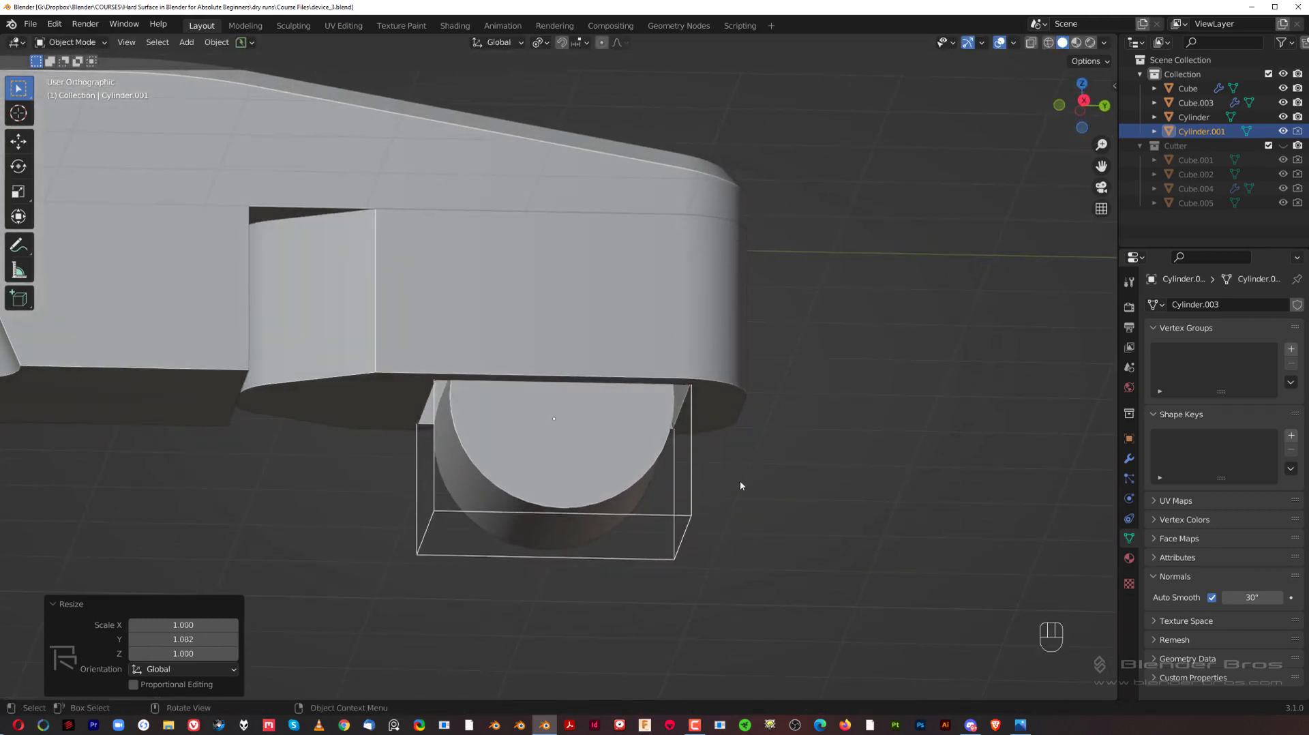
{"action": "key", "text": "m"}
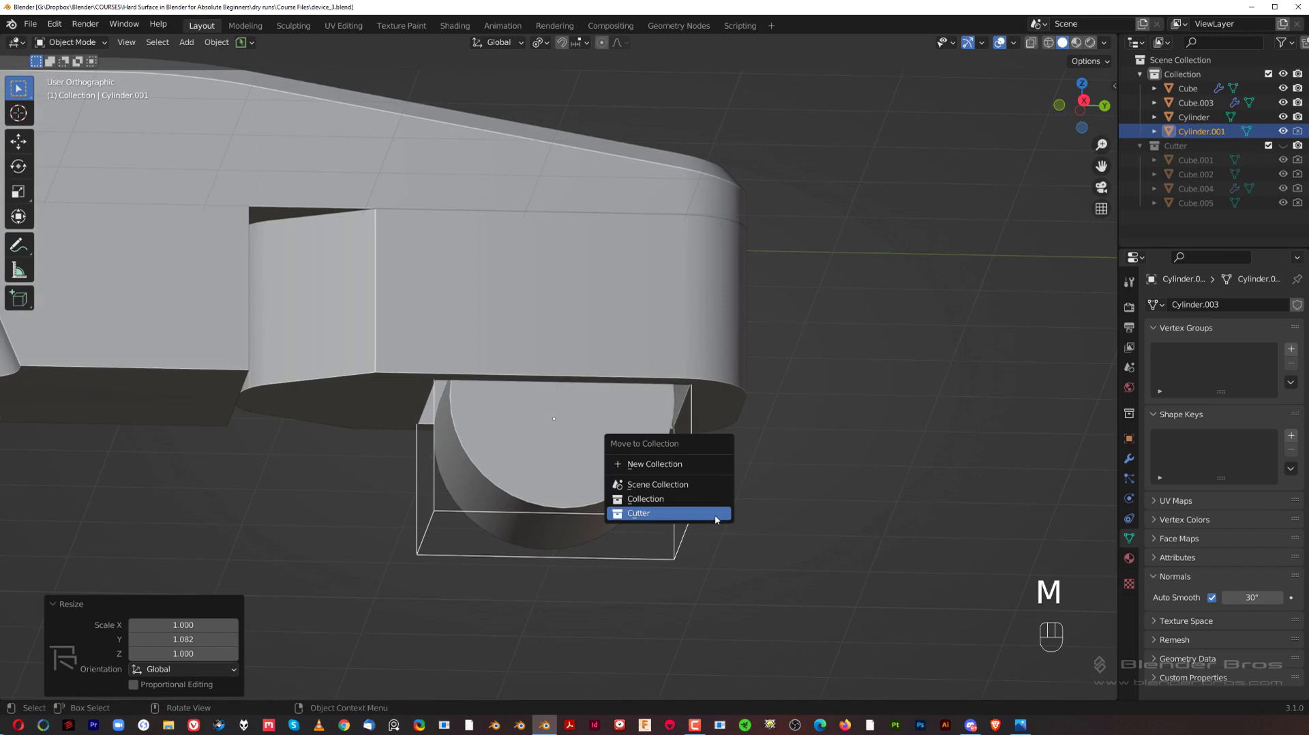
{"action": "left_click", "coordinate": [715, 520]}
Select the remaining visible cylinder and apply its scale.
{"action": "left_click", "coordinate": [600, 458]}
{"action": "middle_click_drag", "start_coordinate": [615, 465], "coordinate": [742, 407]}
{"action": "key", "text": "ctrl+a"}
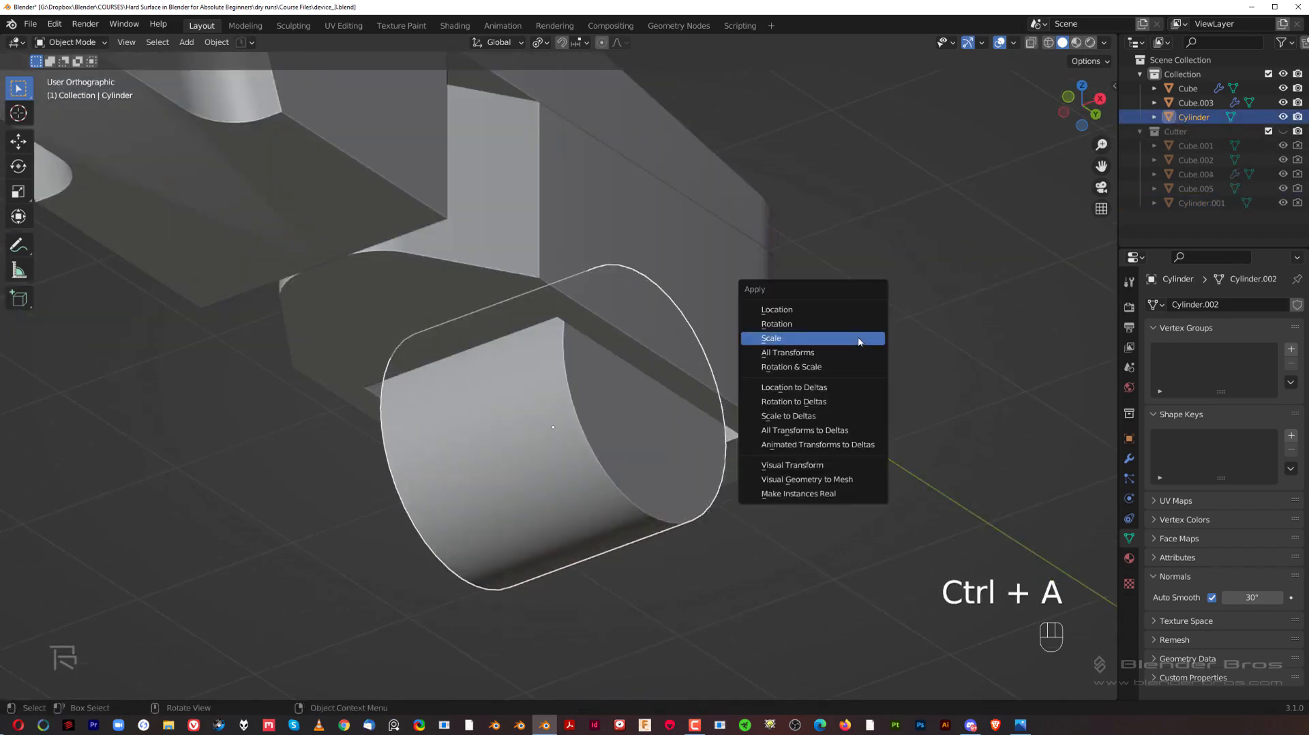
{"action": "left_click", "coordinate": [858, 340]}
Chamfer the rims of the cylinder's two end caps in Edit Mode with a single-segment bevel about 0.12 m wide.
{"action": "key", "text": "Tab"}
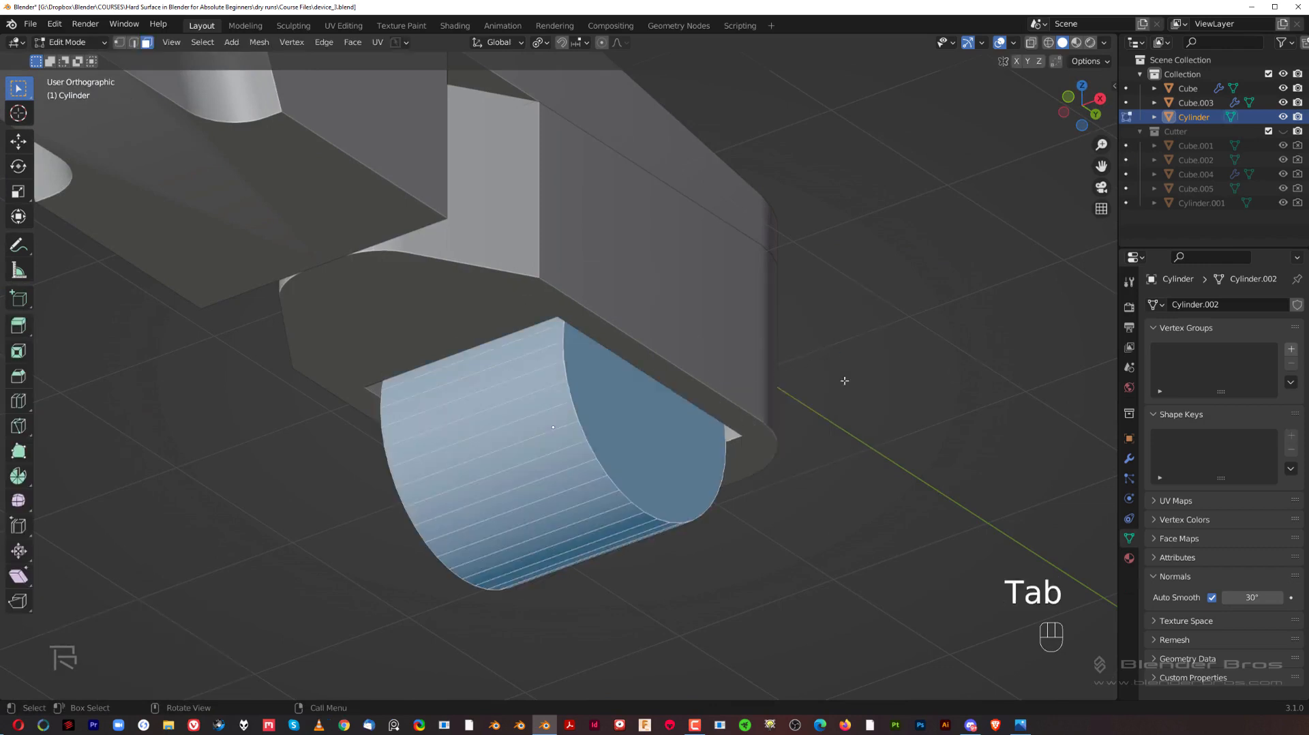
{"action": "left_click", "coordinate": [643, 390]}
{"action": "middle_click_drag", "start_coordinate": [728, 358], "coordinate": [538, 400]}
{"action": "key", "text": "Tab"}
{"action": "left_click", "coordinate": [750, 378]}
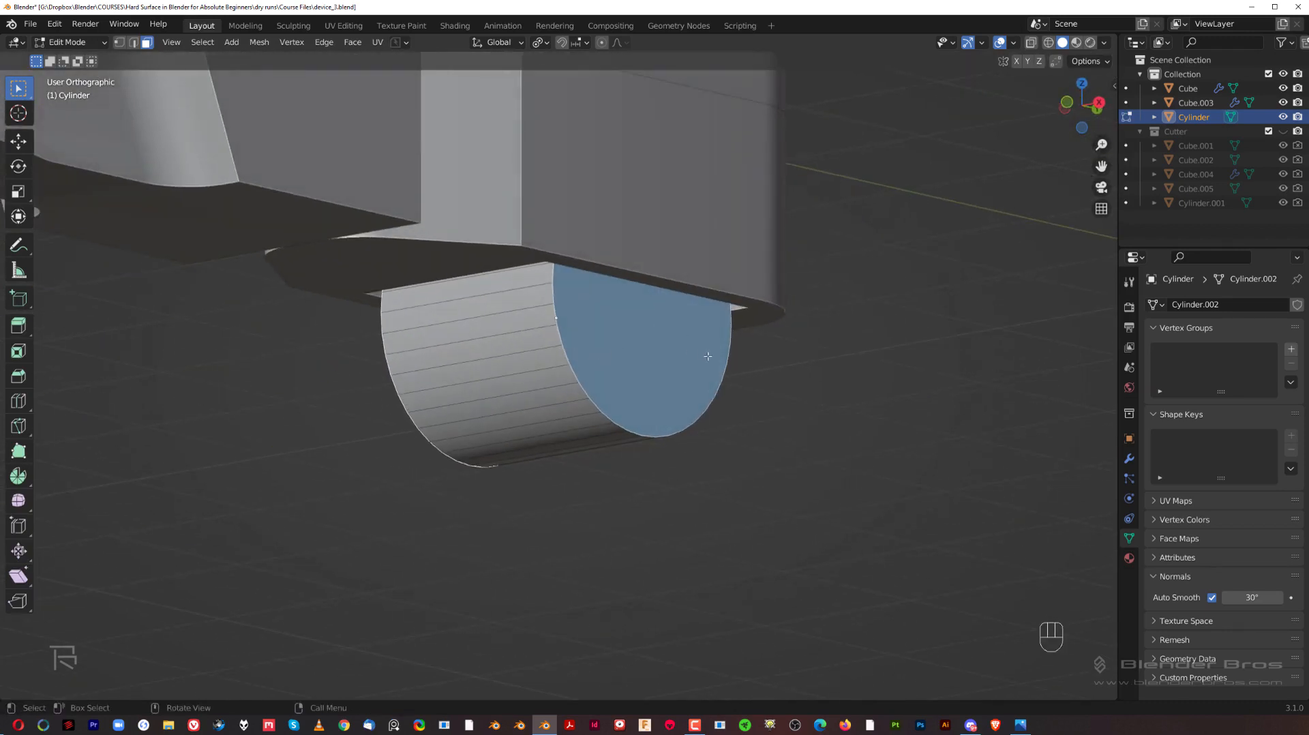
{"action": "key", "text": "ctrl+b"}
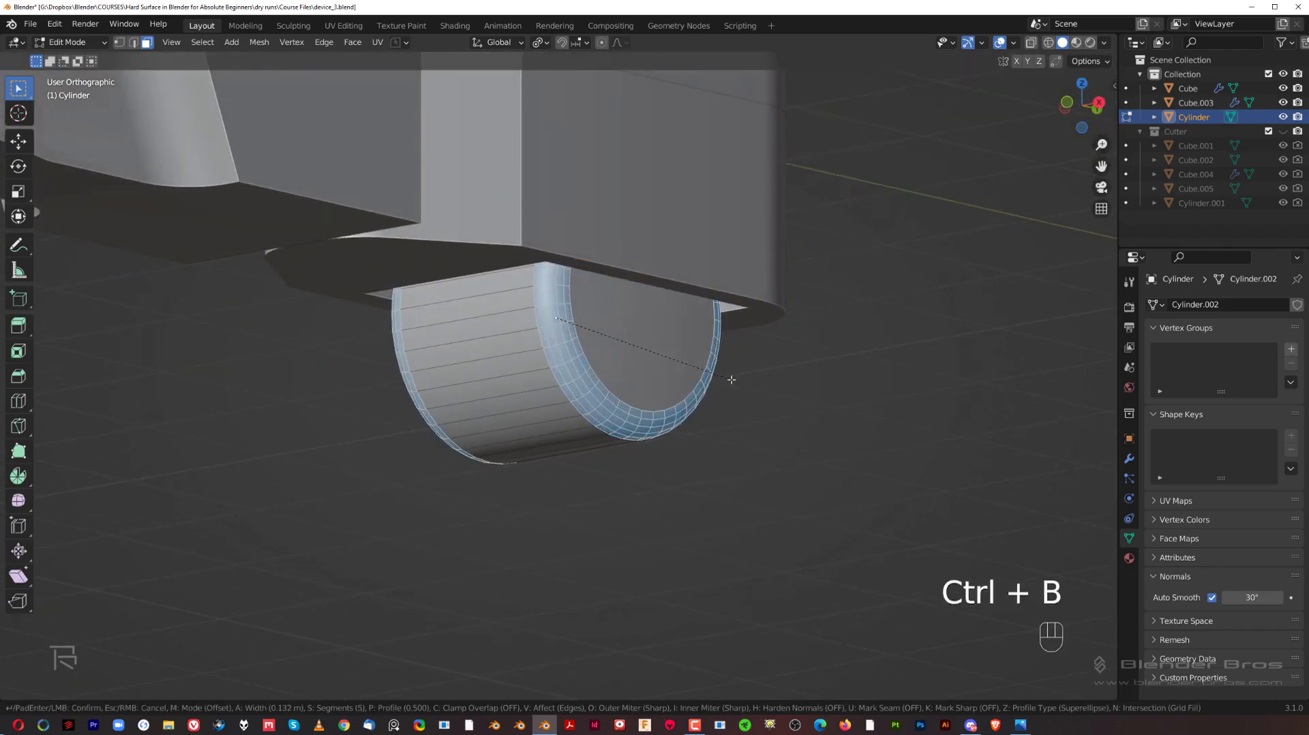
{"action": "scroll", "coordinate": [732, 379], "scroll_direction": "down", "scroll_amount": 4}
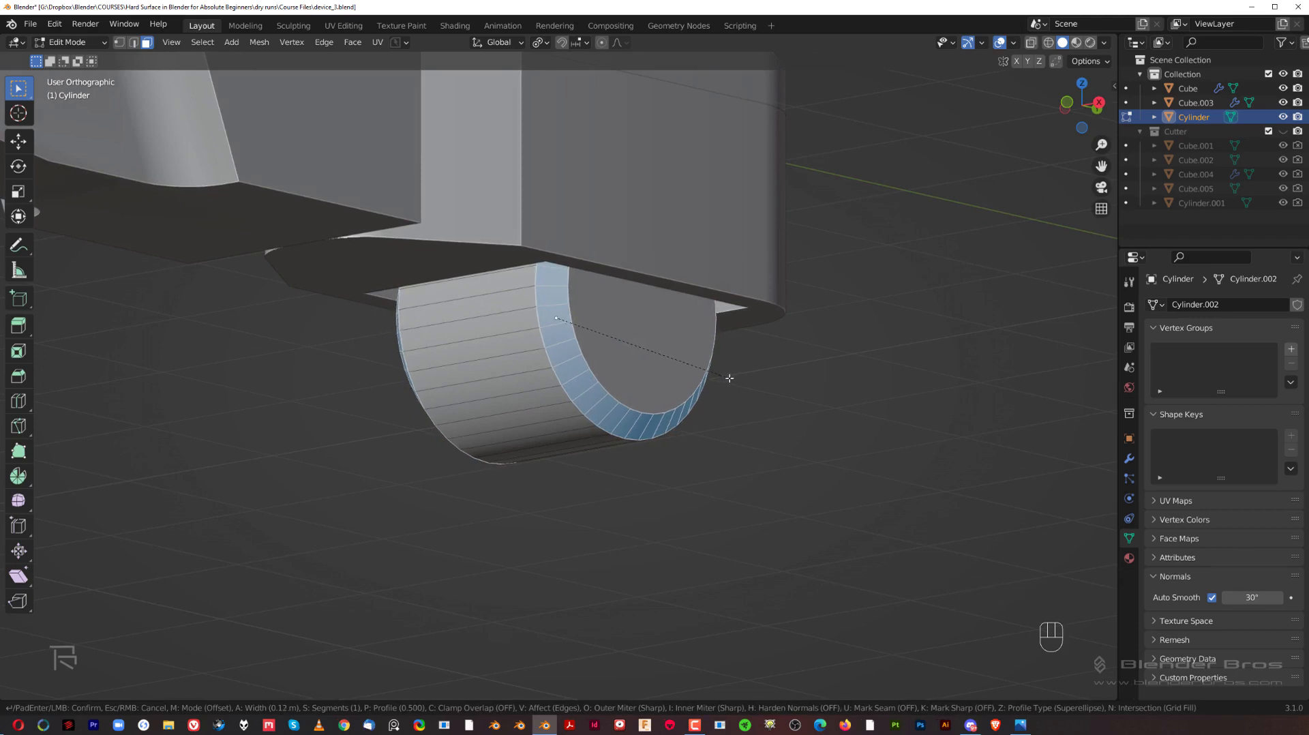
{"action": "left_click", "coordinate": [728, 379]}
Inset the cylinder's two end cap faces by about 0.484 m so a small central circle remains on each.
{"action": "left_click", "coordinate": [657, 318]}
{"action": "middle_click_drag", "start_coordinate": [657, 318], "coordinate": [896, 306]}
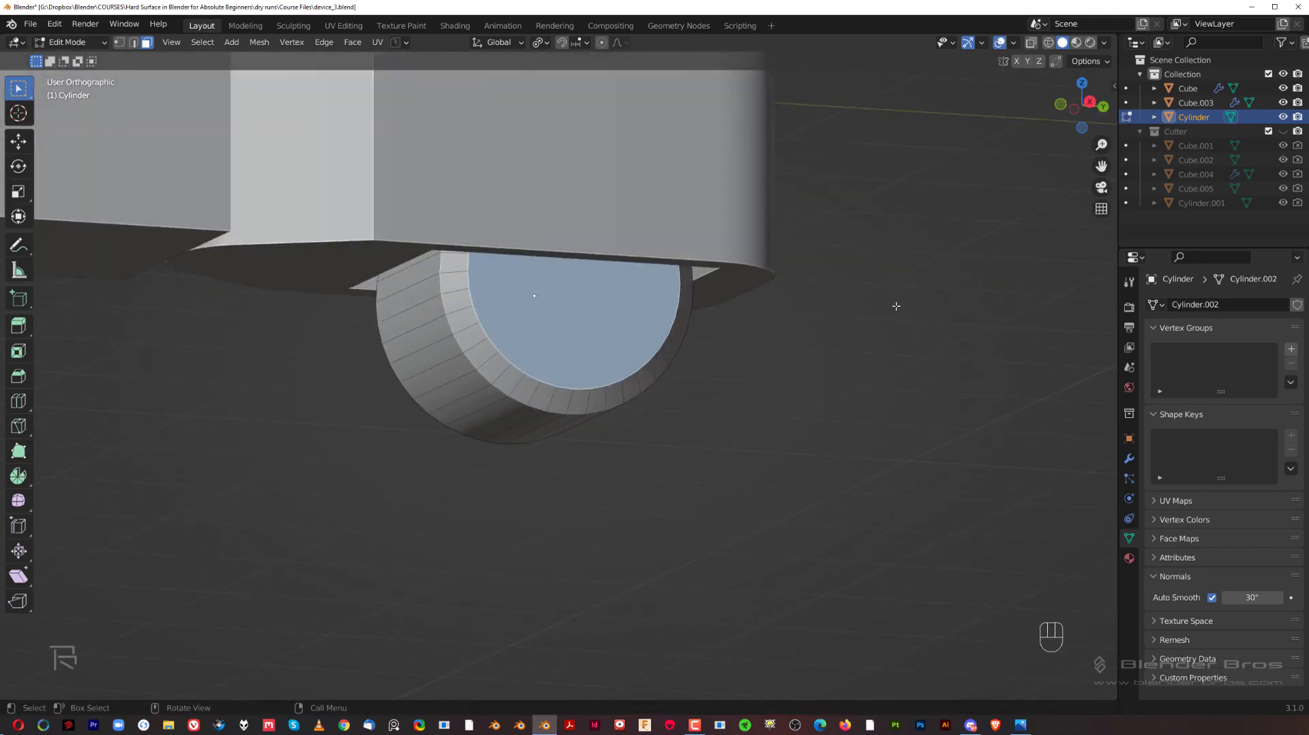
{"action": "key", "text": "i"}
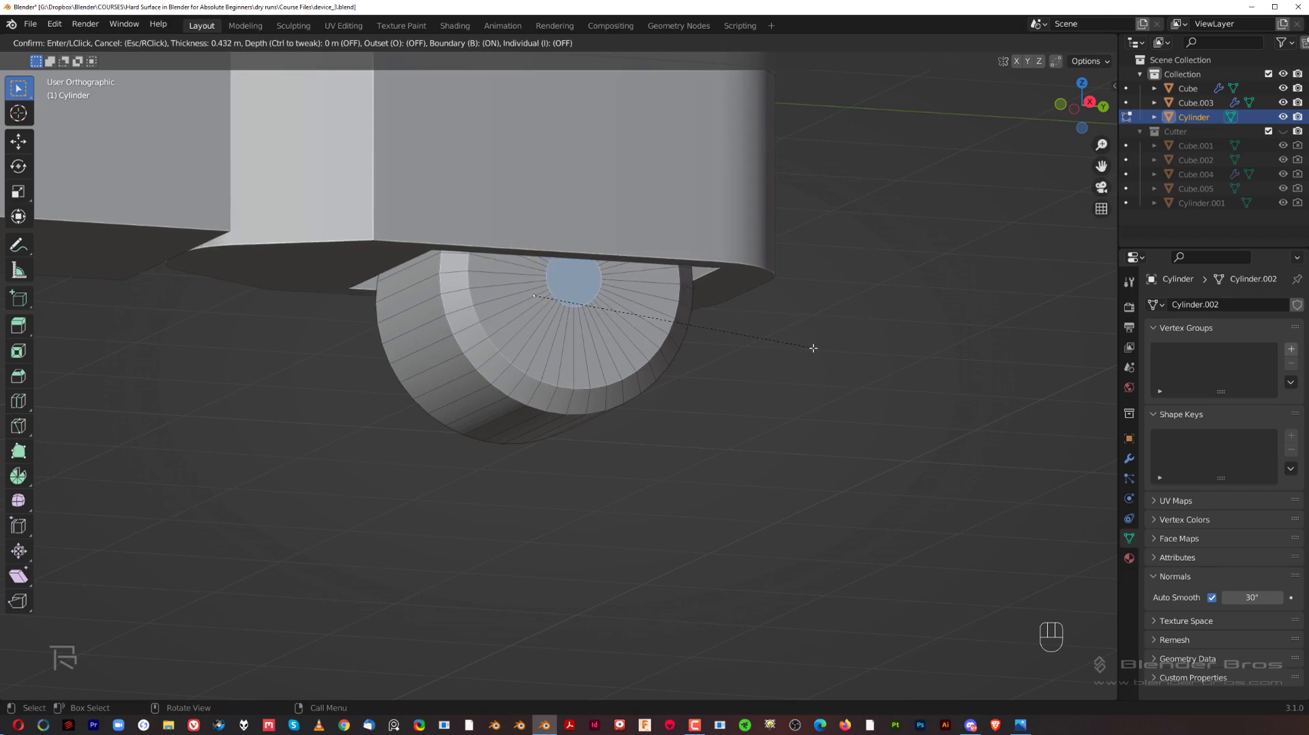
{"action": "left_click", "coordinate": [804, 347]}
{"action": "middle_click_drag", "start_coordinate": [786, 363], "coordinate": [841, 360]}
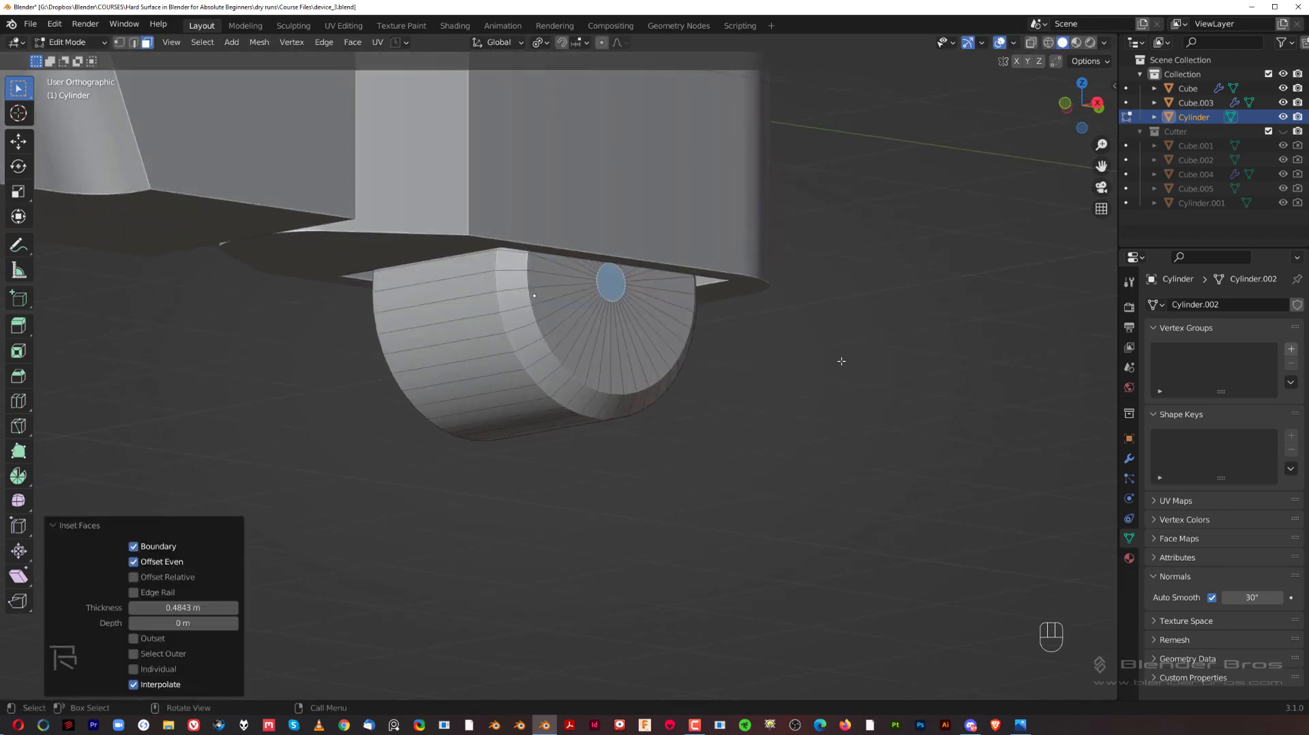
Extrude the small central faces of the cylinder's ends in place, with no offset.
{"action": "key", "text": "e"}
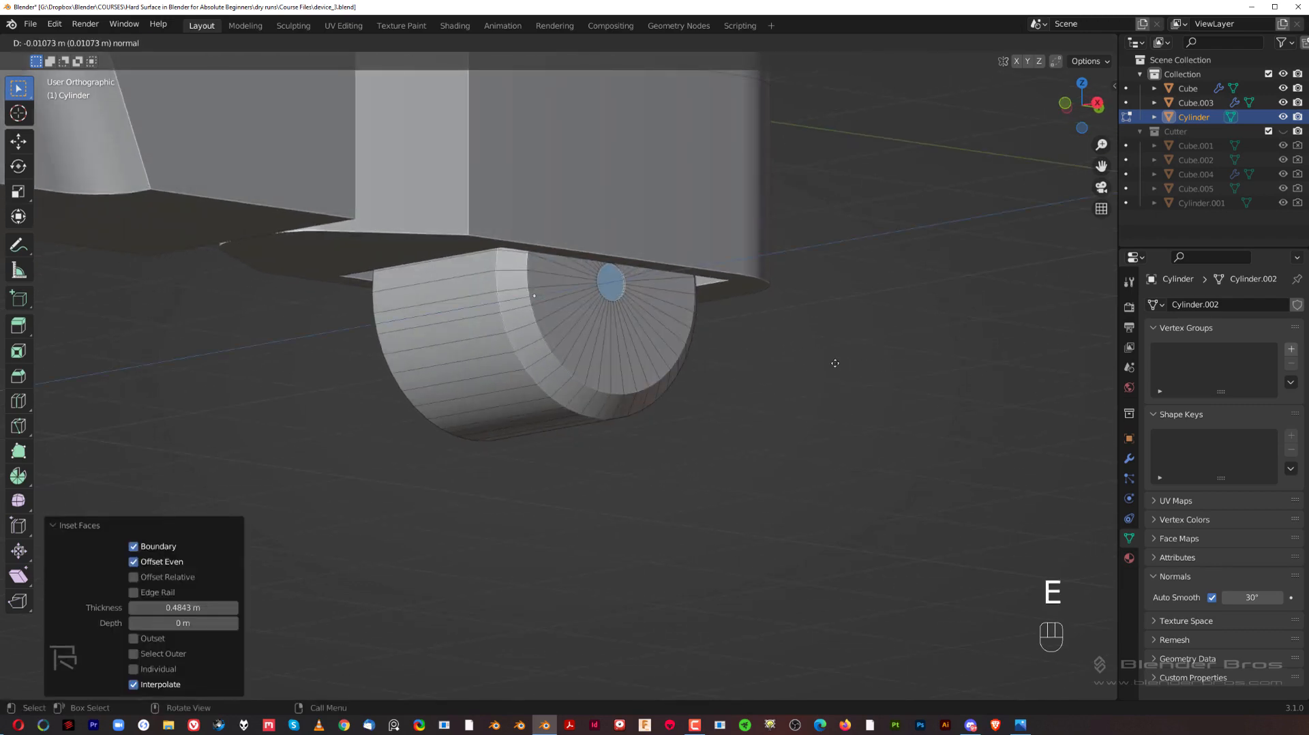
{"action": "key", "text": "z"}
{"action": "right_click", "coordinate": [946, 298]}
{"action": "middle_click_drag", "start_coordinate": [687, 359], "coordinate": [700, 322]}
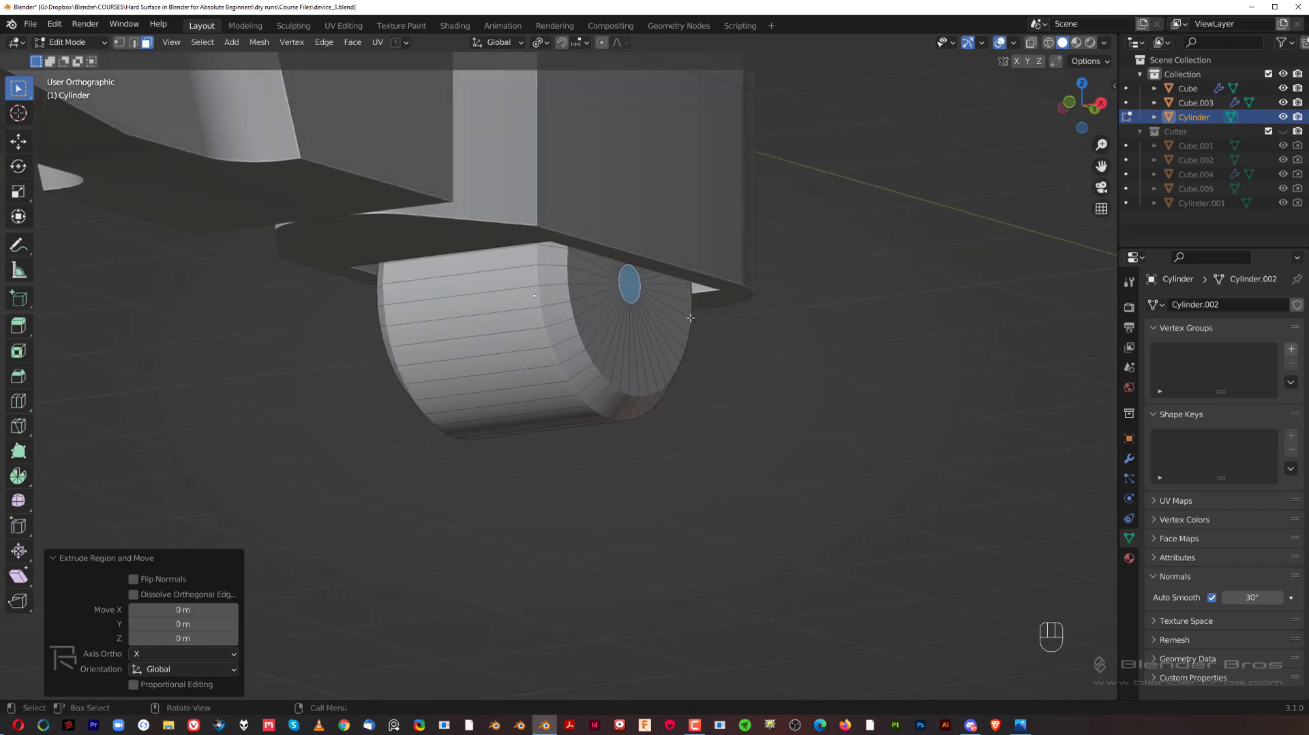
{"action": "key", "text": "g"}
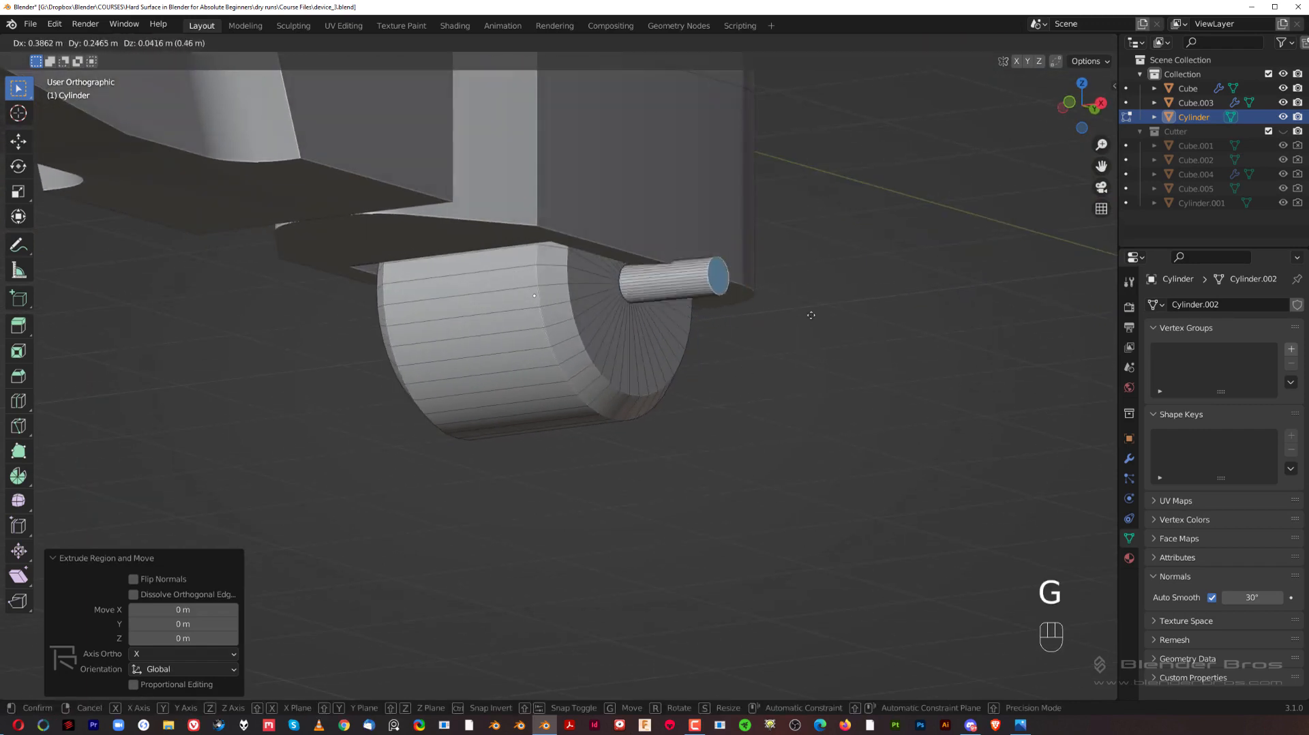
{"action": "right_click", "coordinate": [825, 300]}
{"action": "middle_click_drag", "start_coordinate": [827, 312], "coordinate": [702, 330]}
{"action": "middle_click_drag", "start_coordinate": [486, 312], "coordinate": [541, 253]}
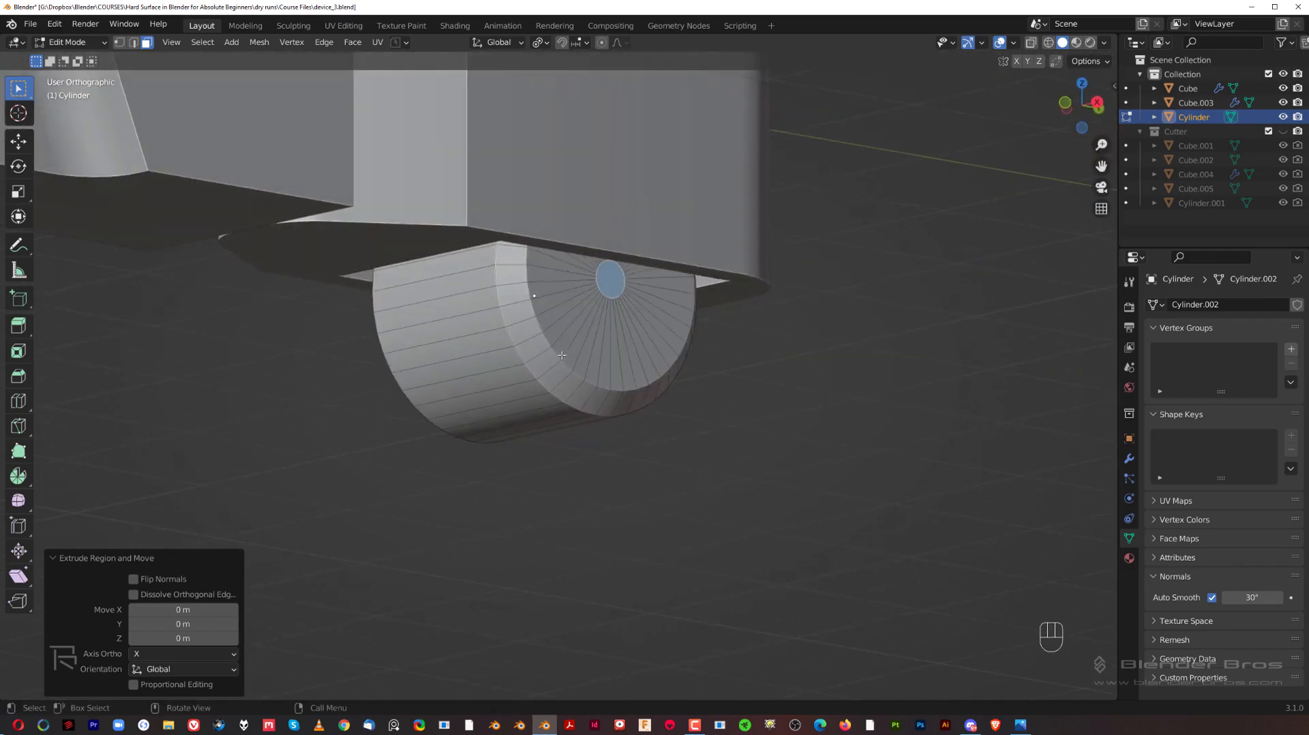
{"action": "middle_click_drag", "start_coordinate": [561, 356], "coordinate": [733, 355]}
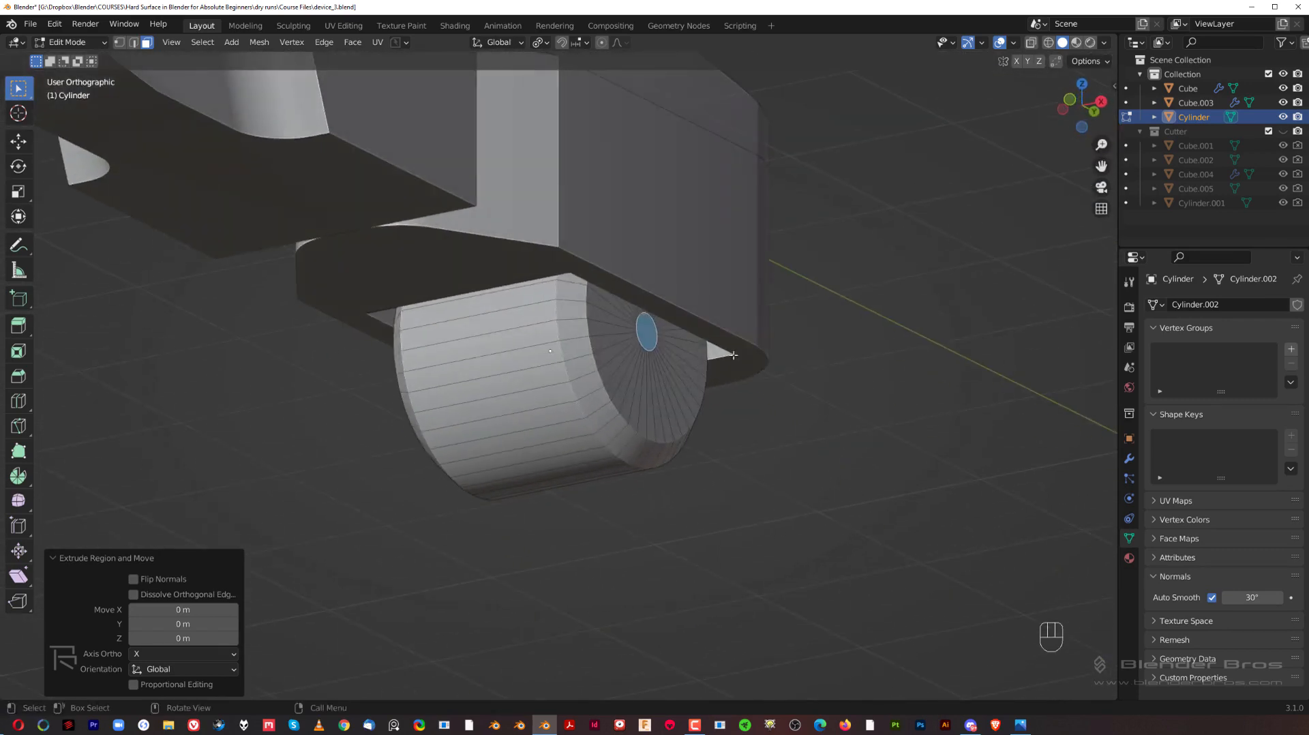
{"action": "key", "text": "alt+s"}
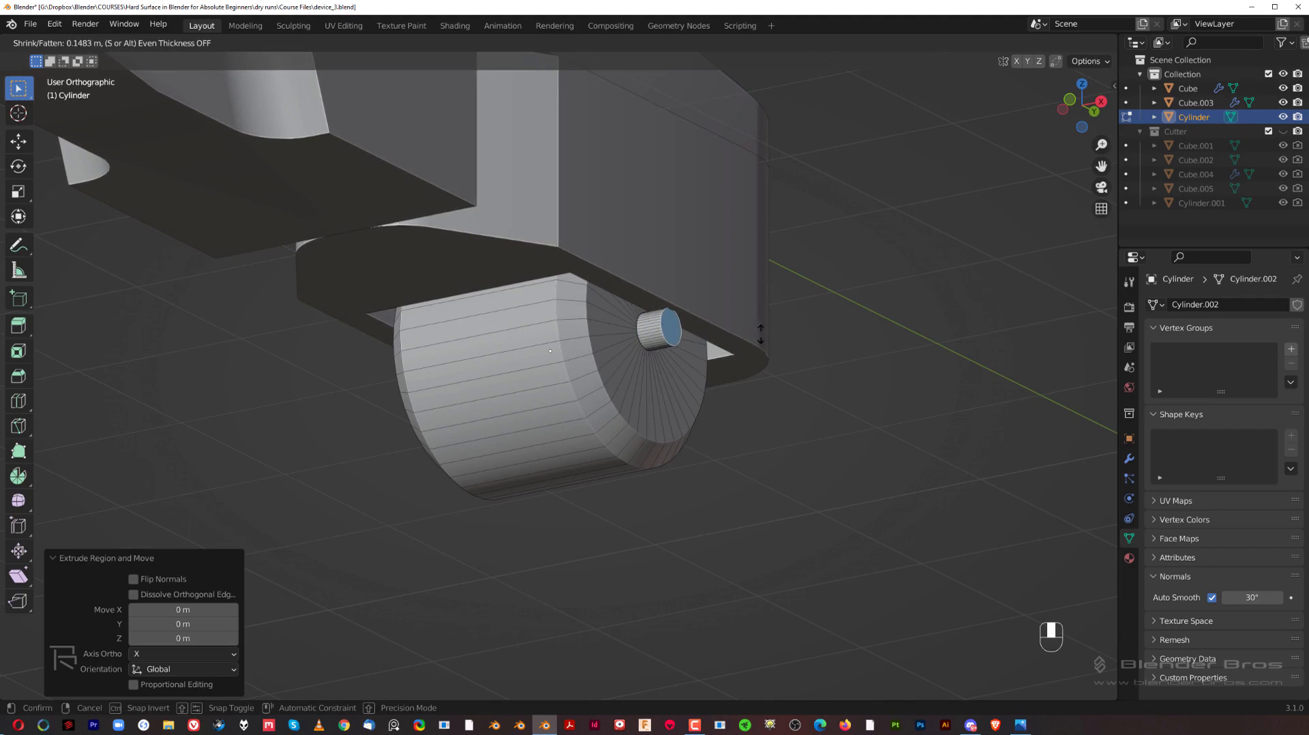
{"action": "left_click", "coordinate": [783, 351]}
{"action": "middle_click_drag", "start_coordinate": [783, 350], "coordinate": [741, 333]}
{"action": "key", "text": "alt+s"}
{"action": "right_click", "coordinate": [837, 324]}
Sink the extruded central faces into the cylinder with Shrink/Fatten at an offset of about -0.185 m.
{"action": "scroll", "coordinate": [741, 333], "scroll_direction": "up", "scroll_amount": 4}
{"action": "key", "text": "alt+s"}
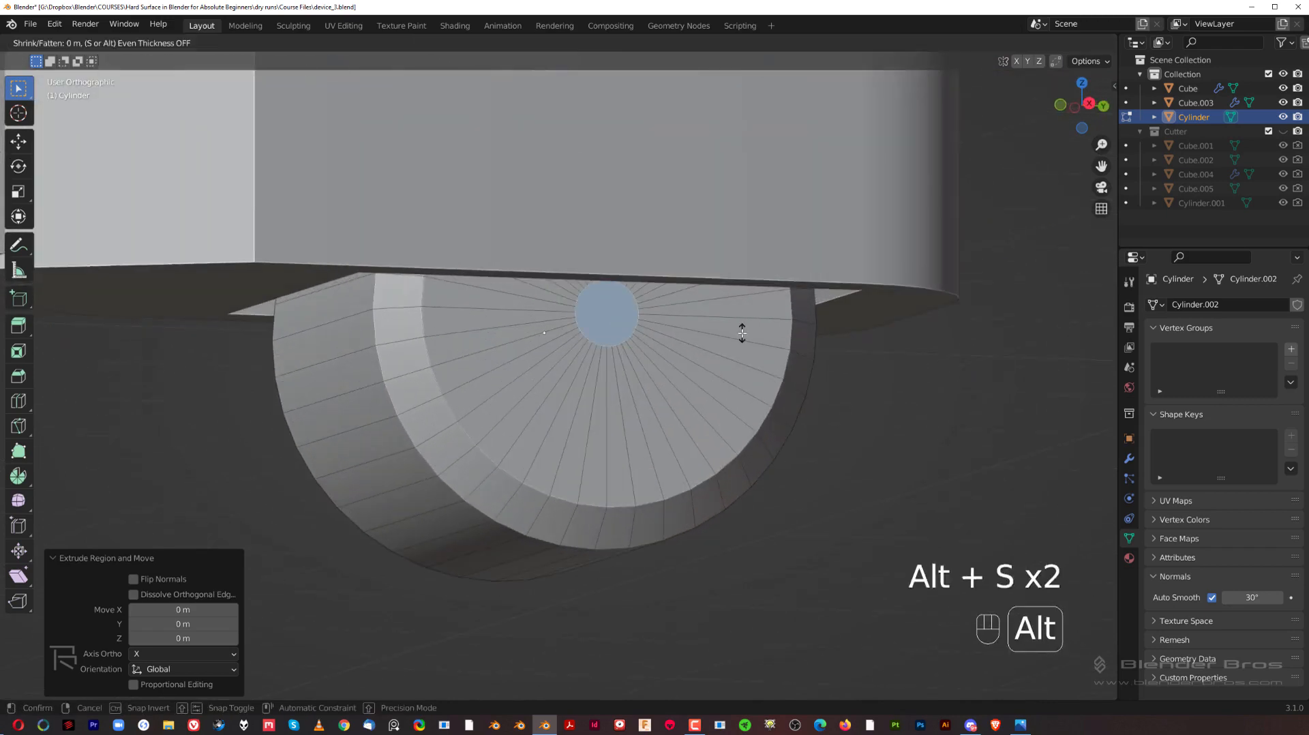
{"action": "key", "text": "shift"}
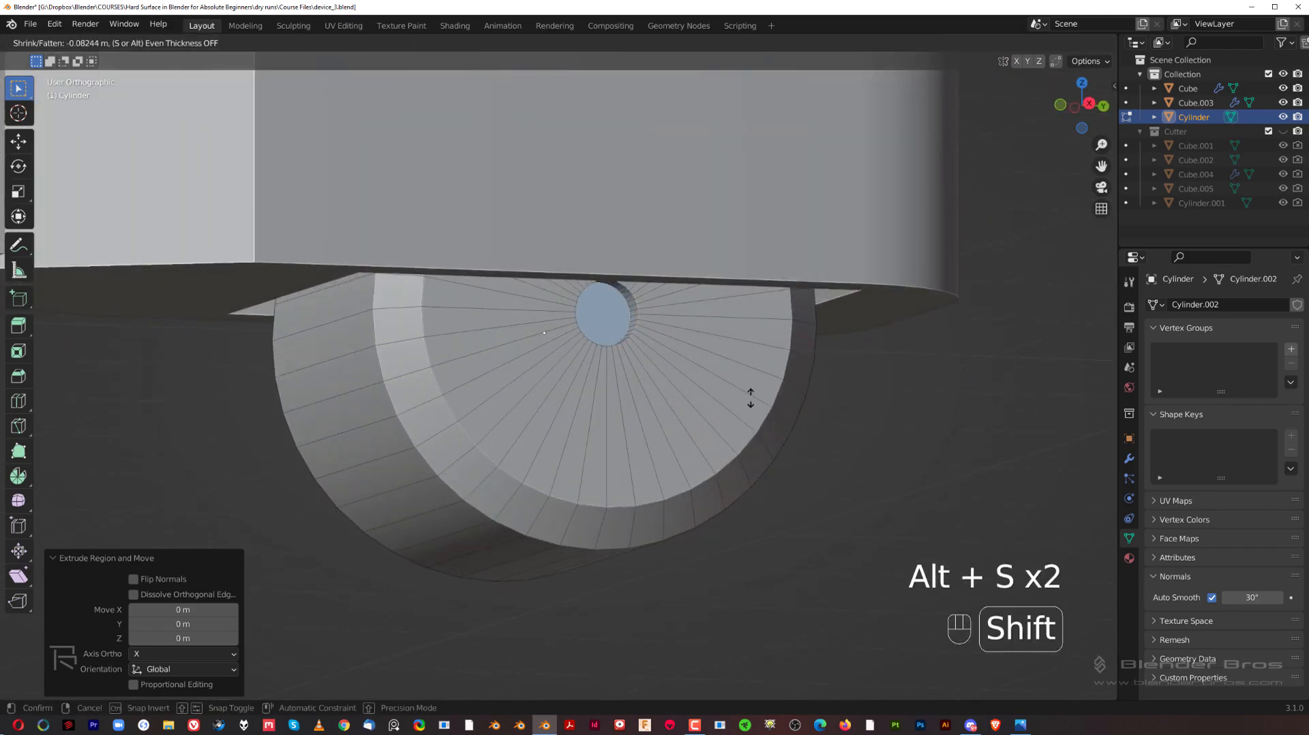
{"action": "left_click", "coordinate": [780, 567]}
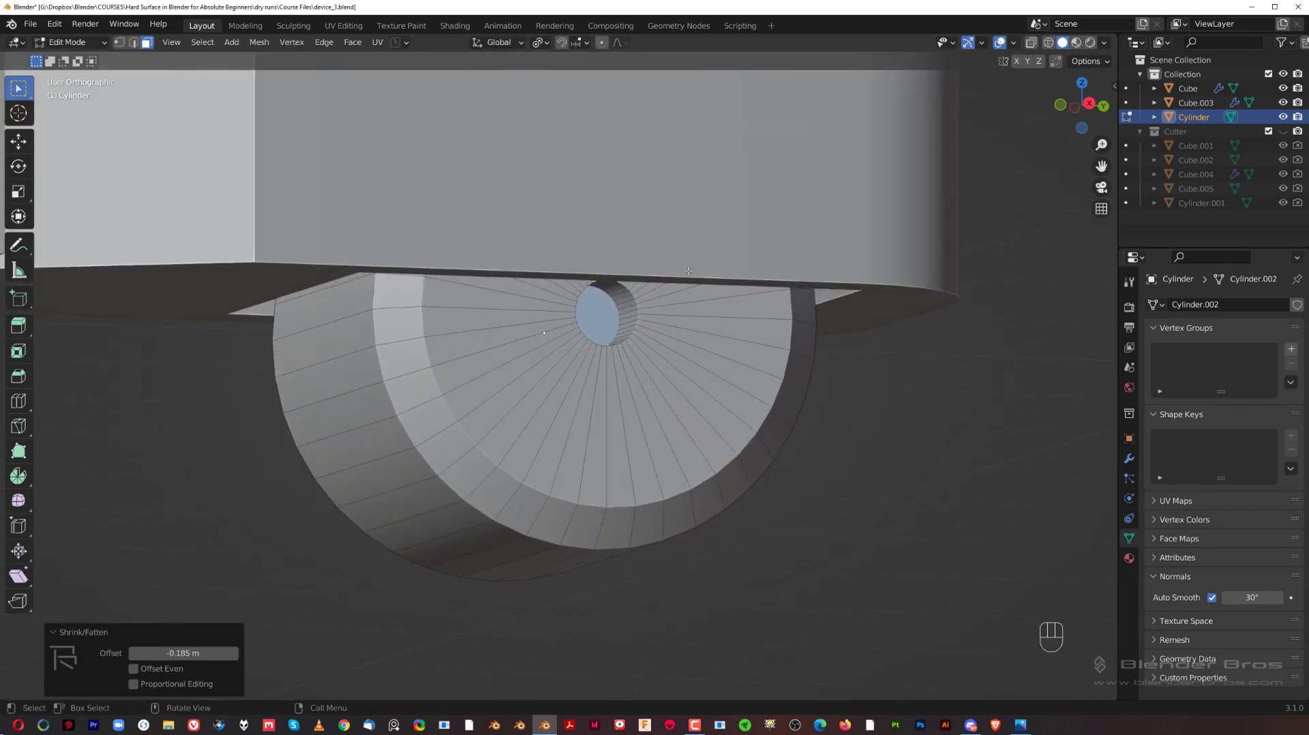
Set the pivot point to Individual Origins and scale the recessed hole floors to about 0.761.
{"action": "left_click", "coordinate": [542, 43]}
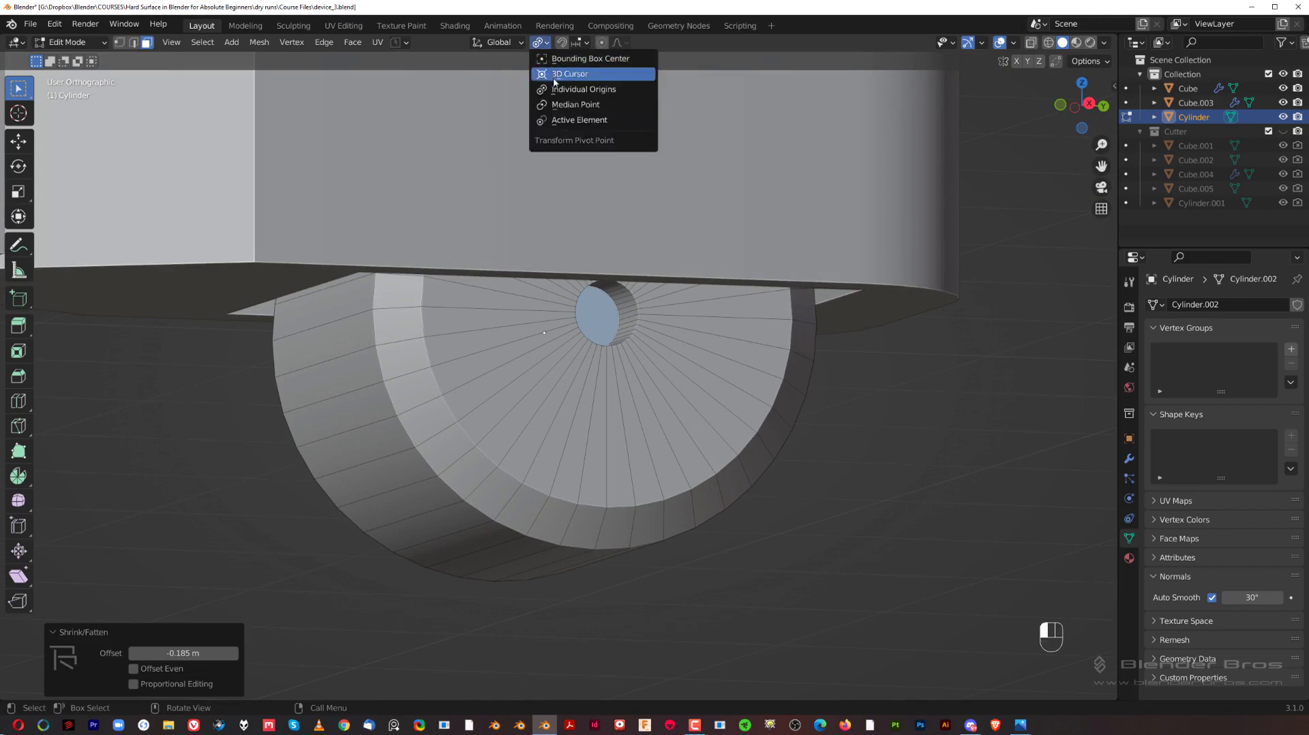
{"action": "left_click", "coordinate": [593, 90]}
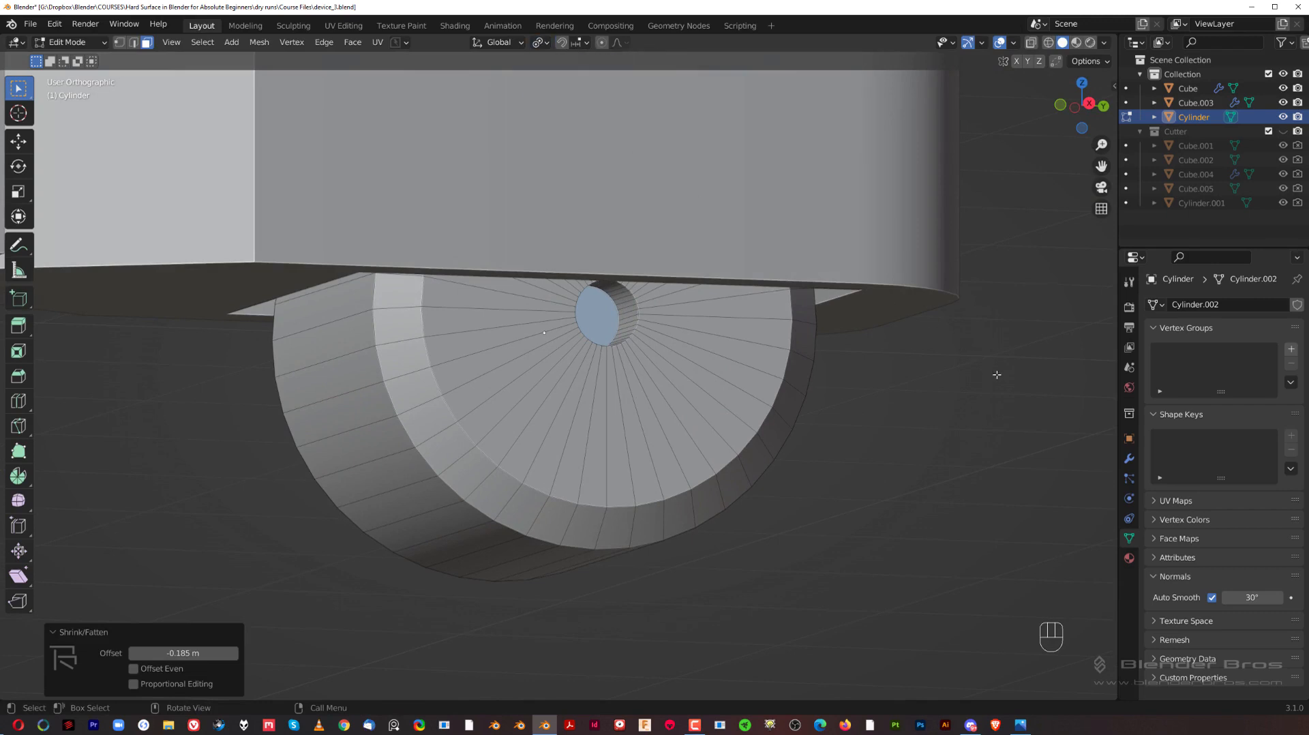
{"action": "key", "text": "s"}
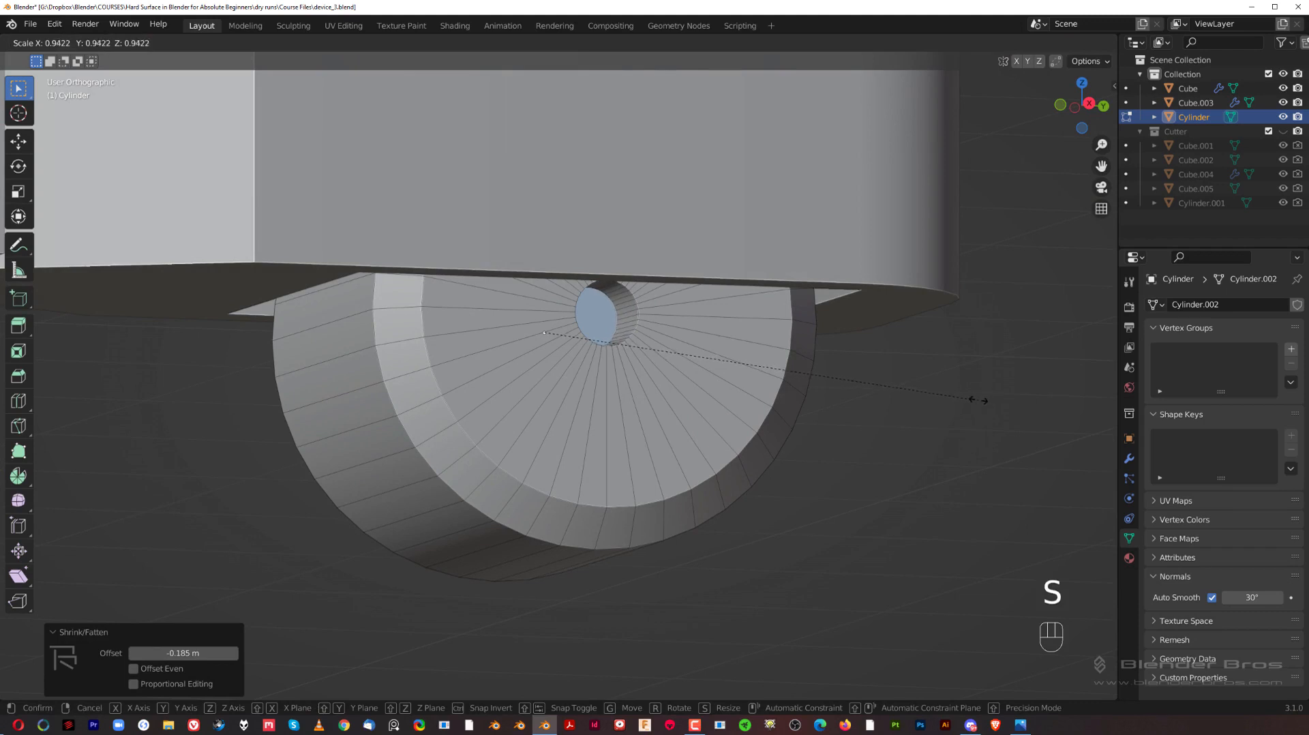
{"action": "left_click", "coordinate": [896, 386]}
{"action": "key", "text": "grave"}
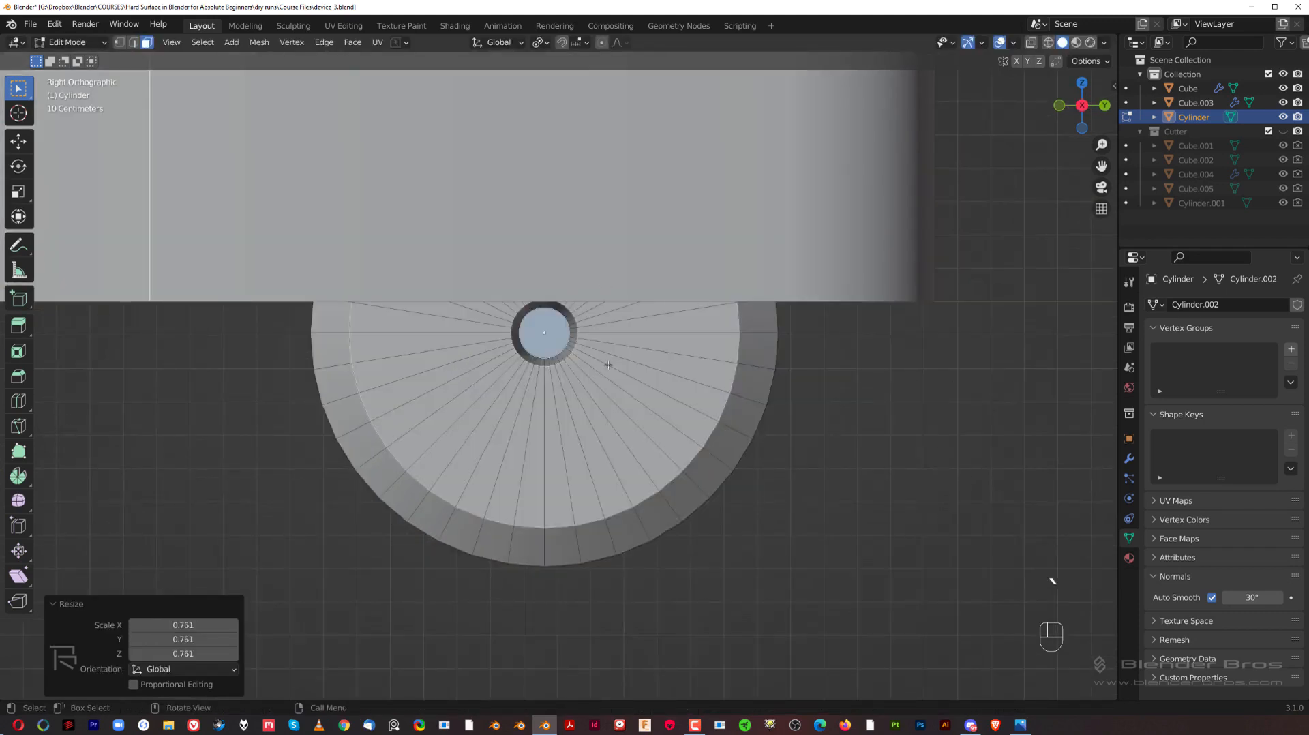
{"action": "middle_click_drag", "start_coordinate": [525, 379], "coordinate": [861, 335]}
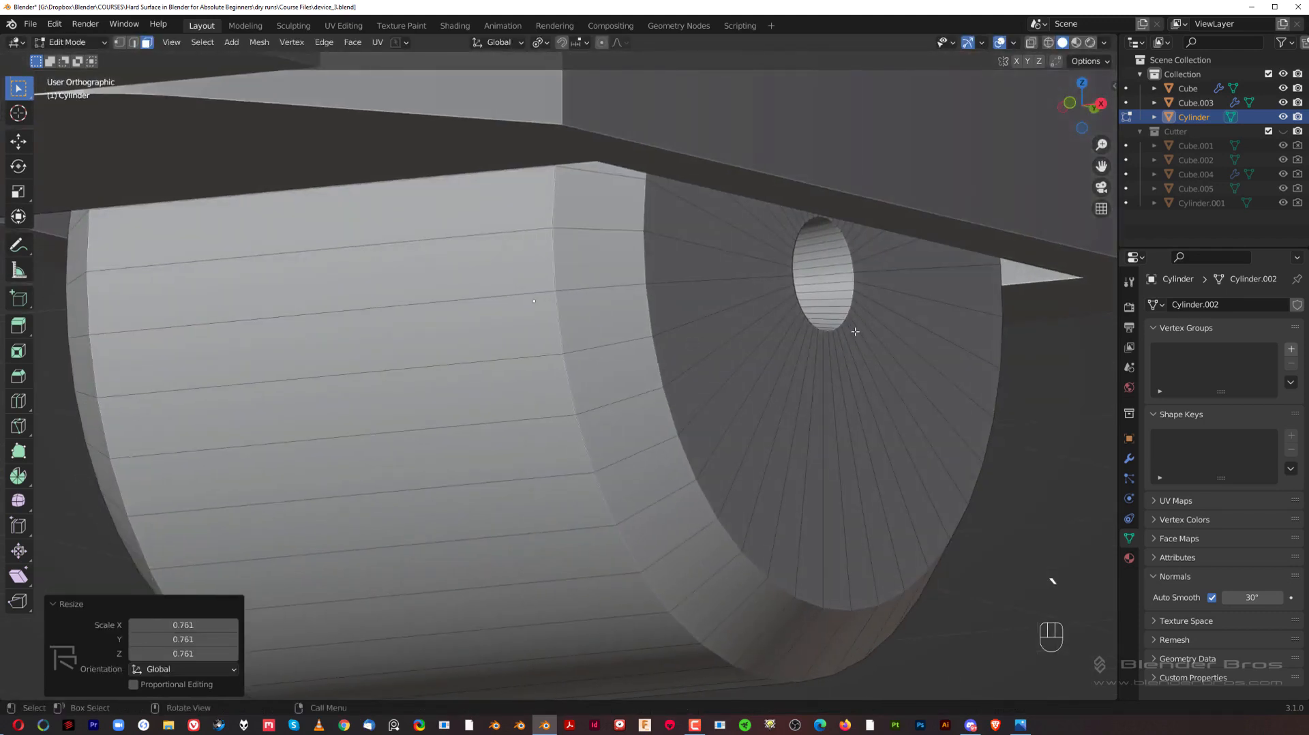
Select the outer rim edge loop of the central hole and give it a small single-segment bevel.
{"action": "left_click", "coordinate": [855, 297], "text": "alt"}
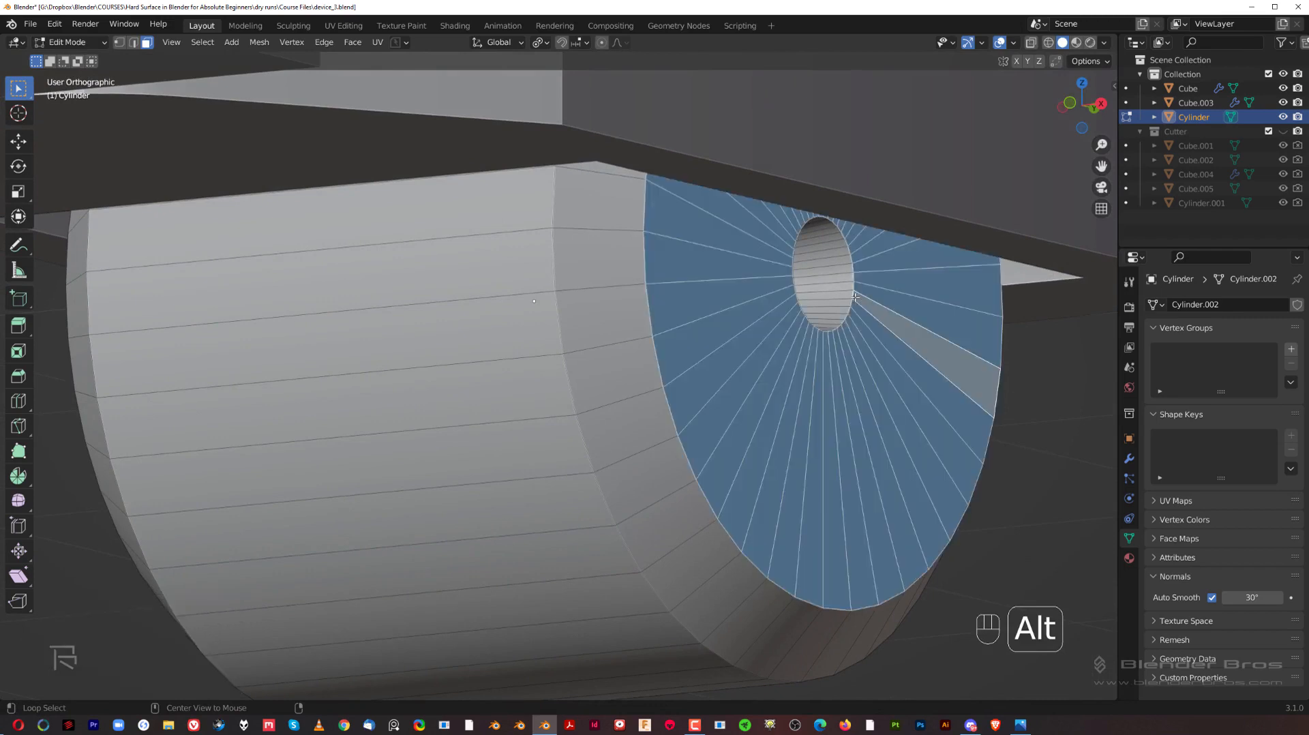
{"action": "key", "text": "Tab"}
{"action": "left_click", "coordinate": [857, 383]}
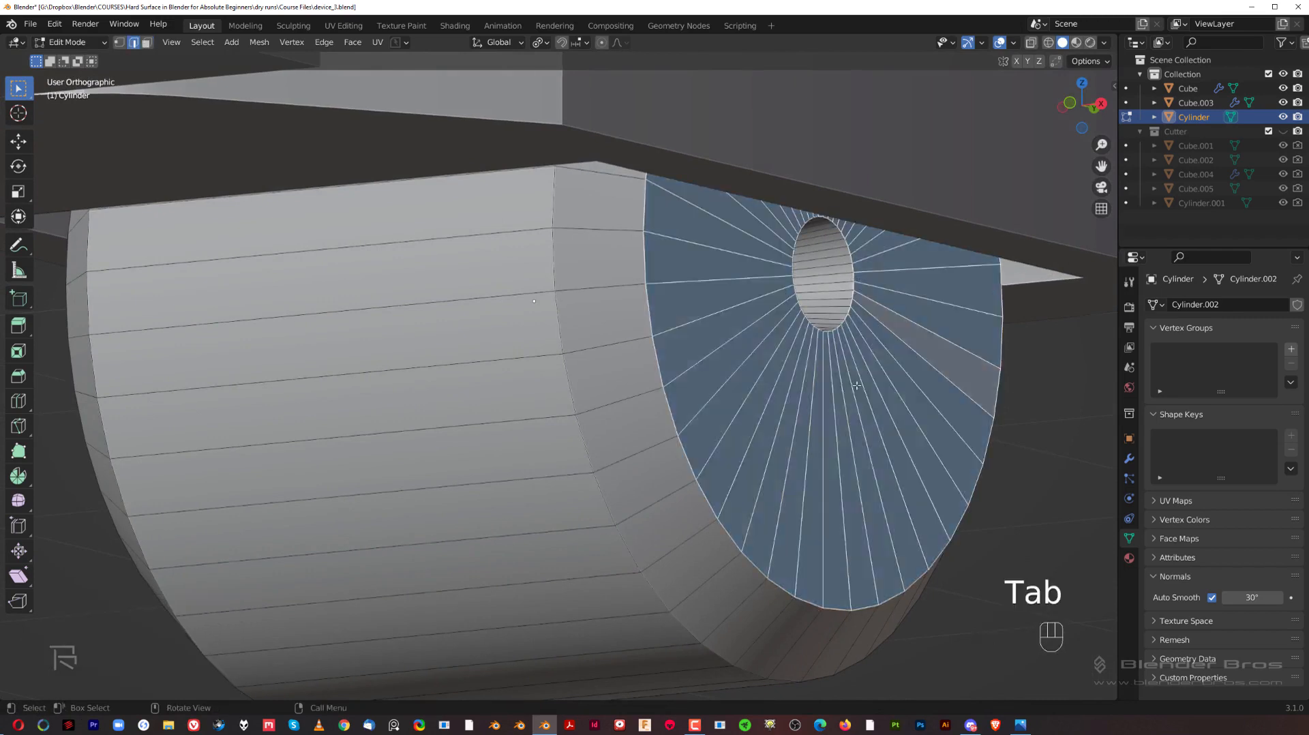
{"action": "left_click", "coordinate": [858, 384]}
{"action": "middle_click_drag", "start_coordinate": [890, 306], "coordinate": [739, 333], "text": "shift"}
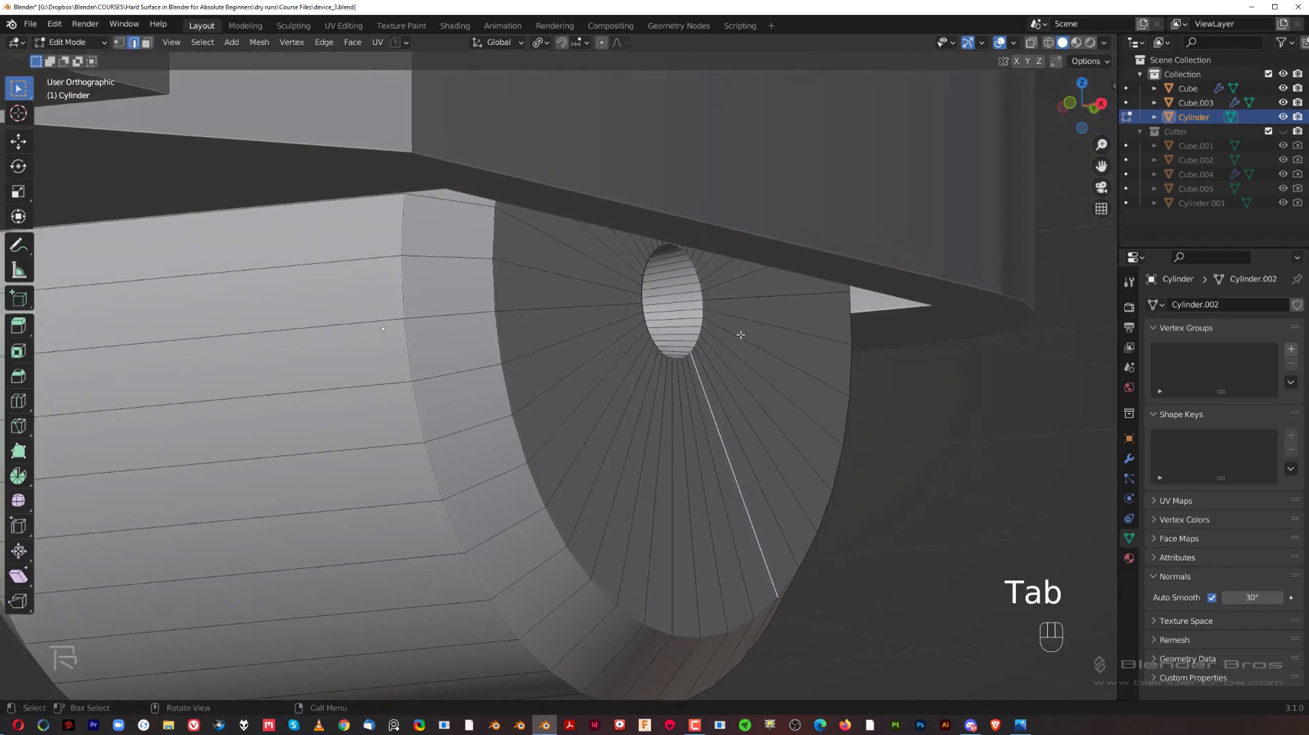
{"action": "left_click", "coordinate": [703, 314], "text": "alt"}
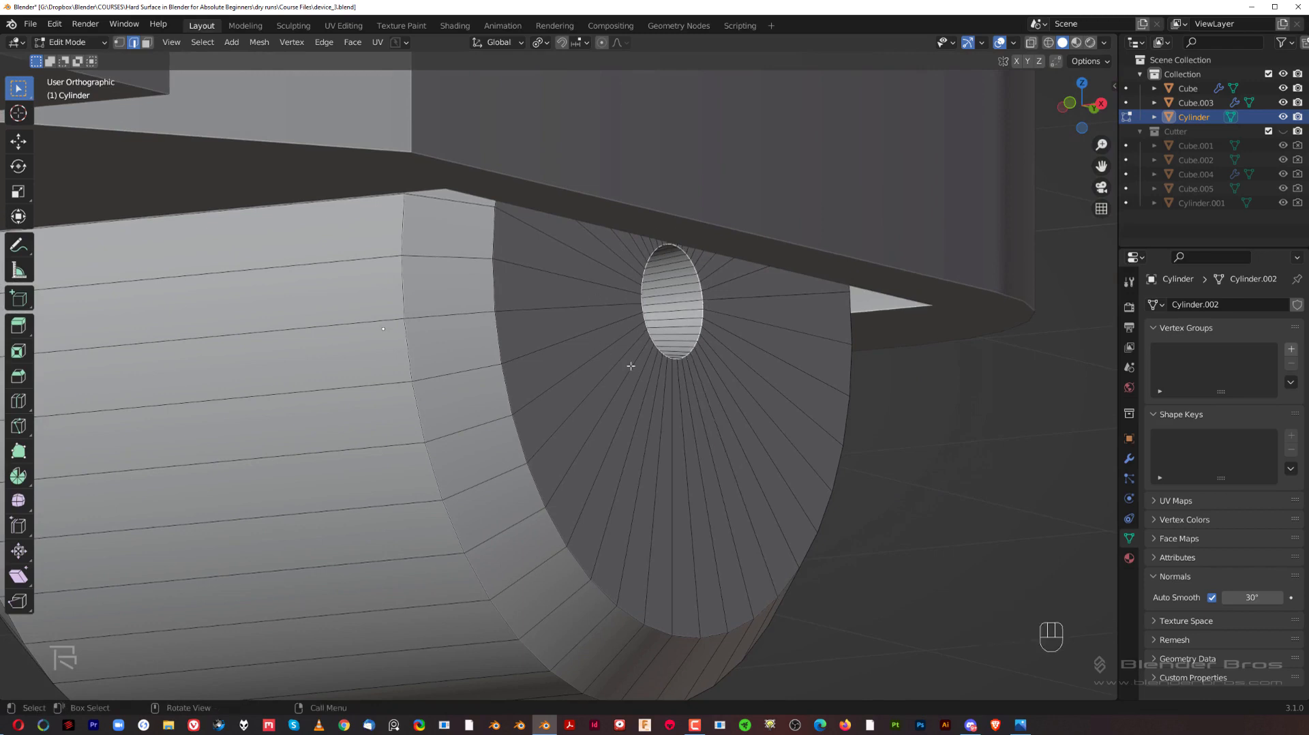
{"action": "key", "text": "ctrl+b"}
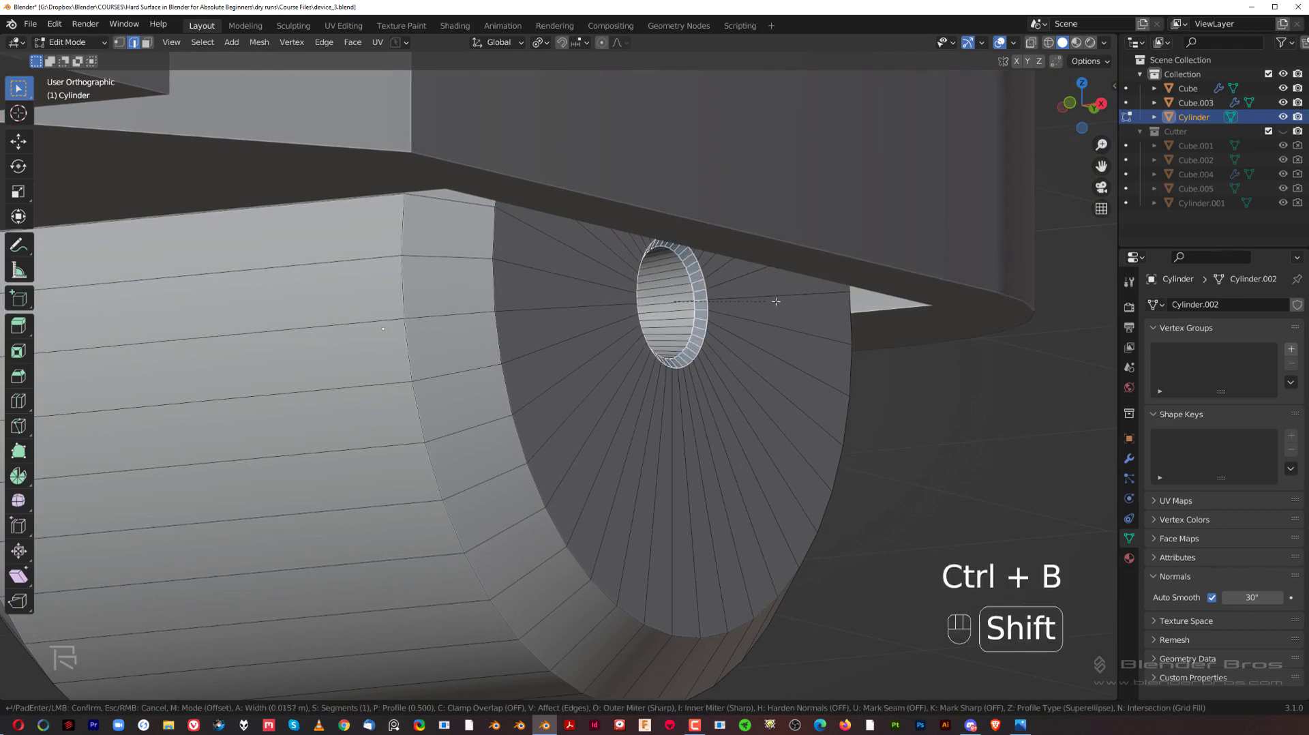
{"action": "left_click", "coordinate": [808, 303]}
Examine the beveled hole and the opposite end of the cylinder, including how the shading looks in Object Mode.
{"action": "middle_click_drag", "start_coordinate": [809, 307], "coordinate": [907, 374]}
{"action": "key", "text": "3"}
{"action": "middle_click_drag", "start_coordinate": [805, 375], "coordinate": [632, 315]}
{"action": "scroll", "coordinate": [711, 409], "scroll_direction": "up", "scroll_amount": 2}
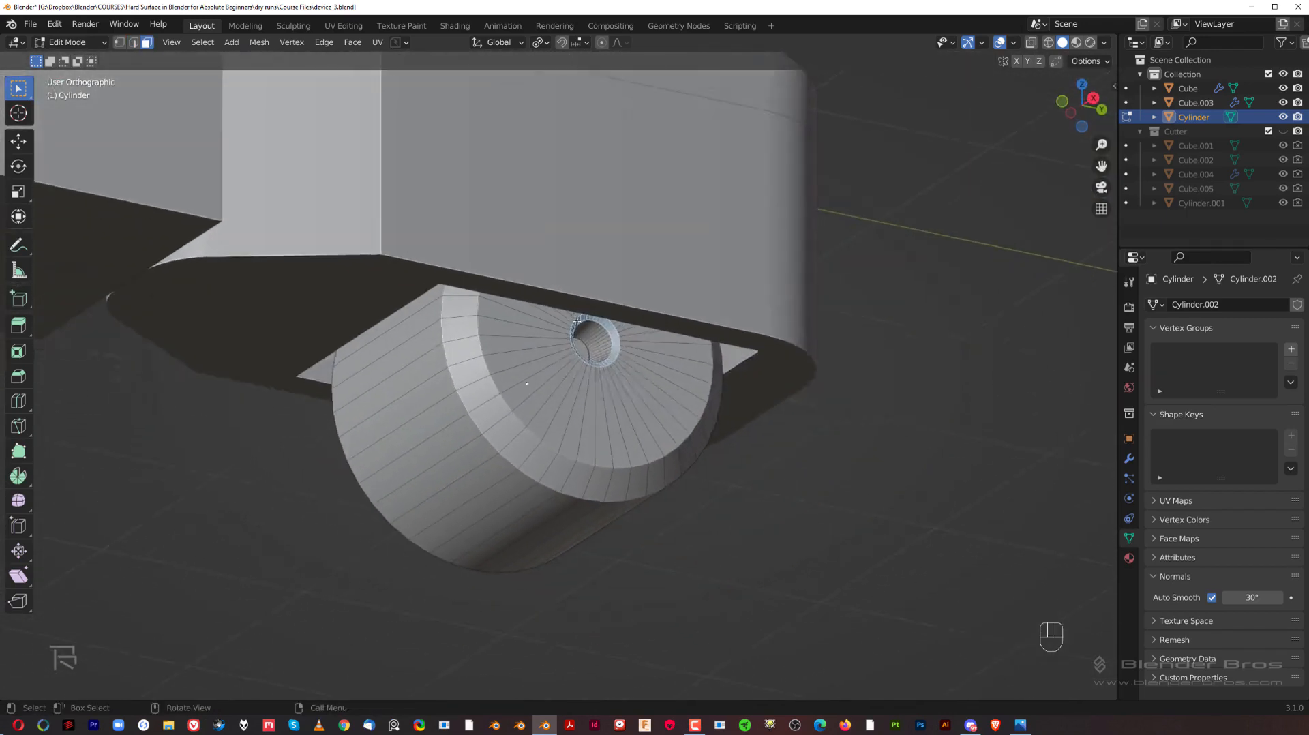
{"action": "scroll", "coordinate": [672, 287], "scroll_direction": "up", "scroll_amount": 3}
{"action": "middle_click_drag", "start_coordinate": [424, 319], "coordinate": [521, 281]}
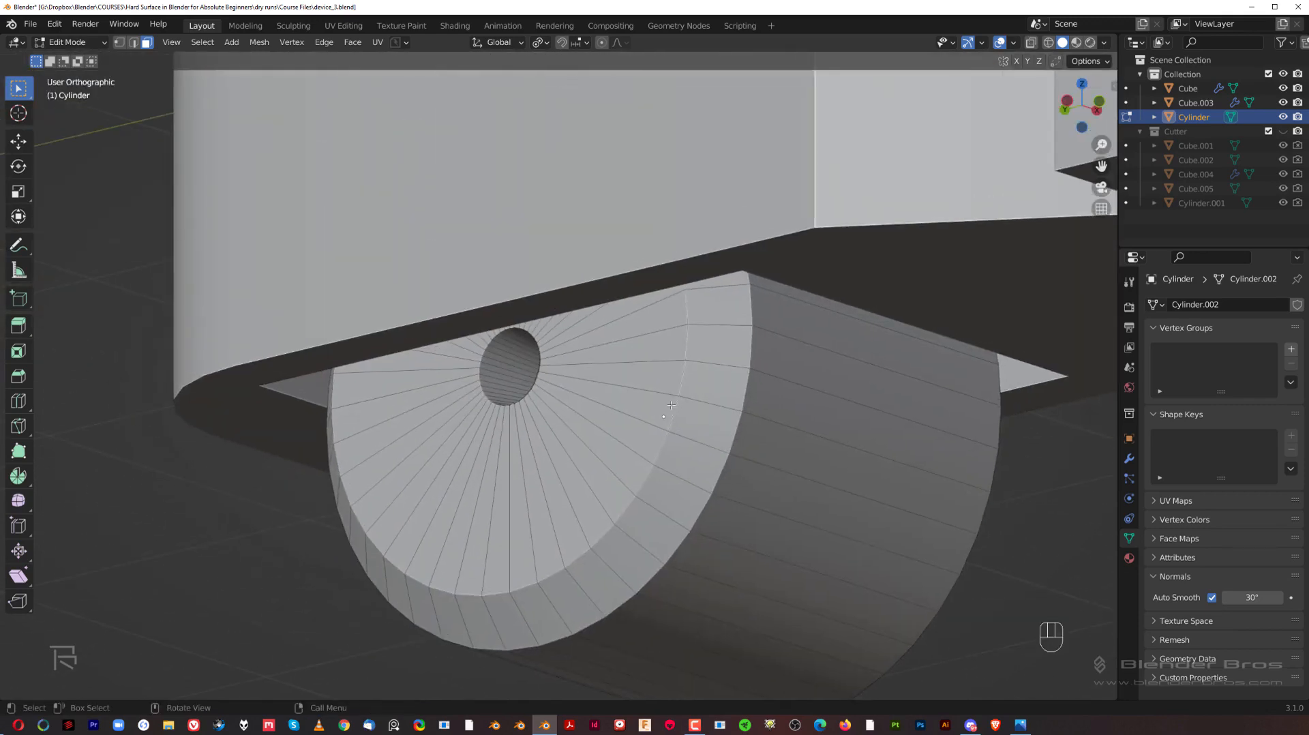
{"action": "middle_click_drag", "start_coordinate": [671, 405], "coordinate": [721, 409]}
{"action": "middle_click_drag", "start_coordinate": [563, 403], "coordinate": [648, 365]}
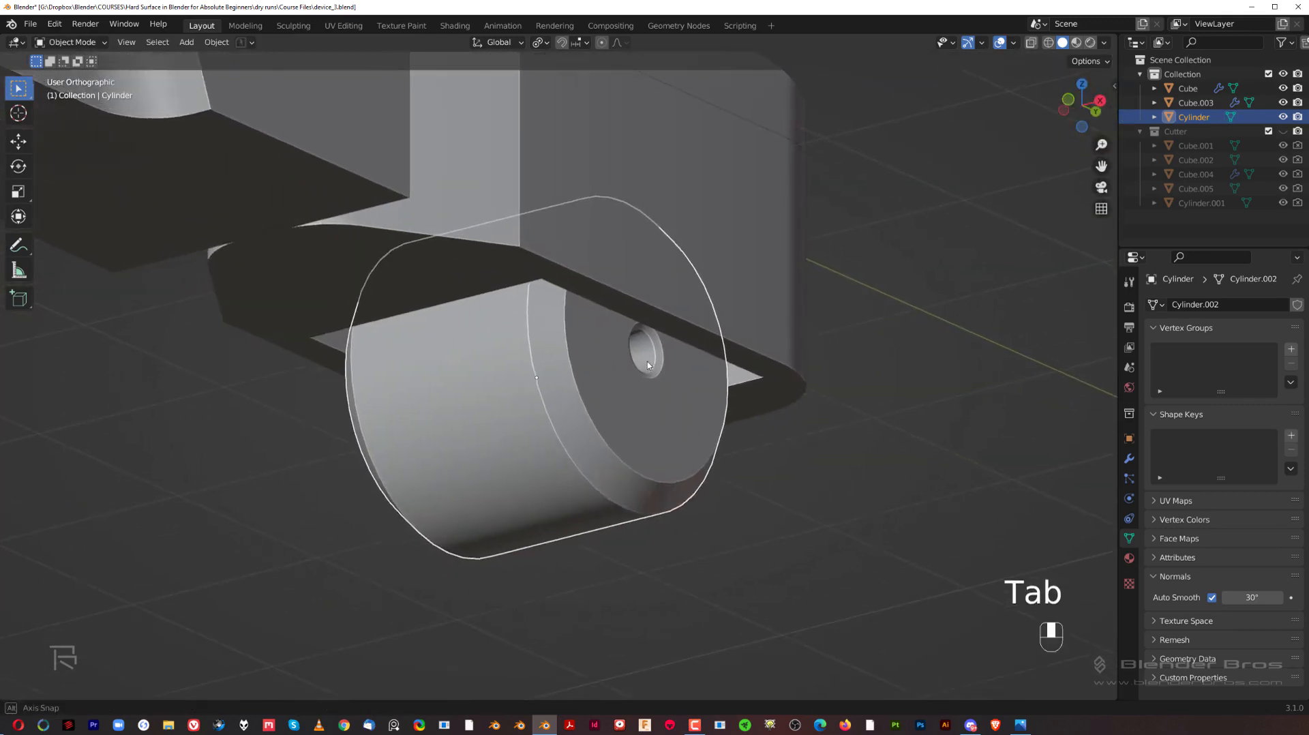
{"action": "key", "text": "Tab"}
{"action": "scroll", "coordinate": [665, 371], "scroll_direction": "down", "scroll_amount": 4}
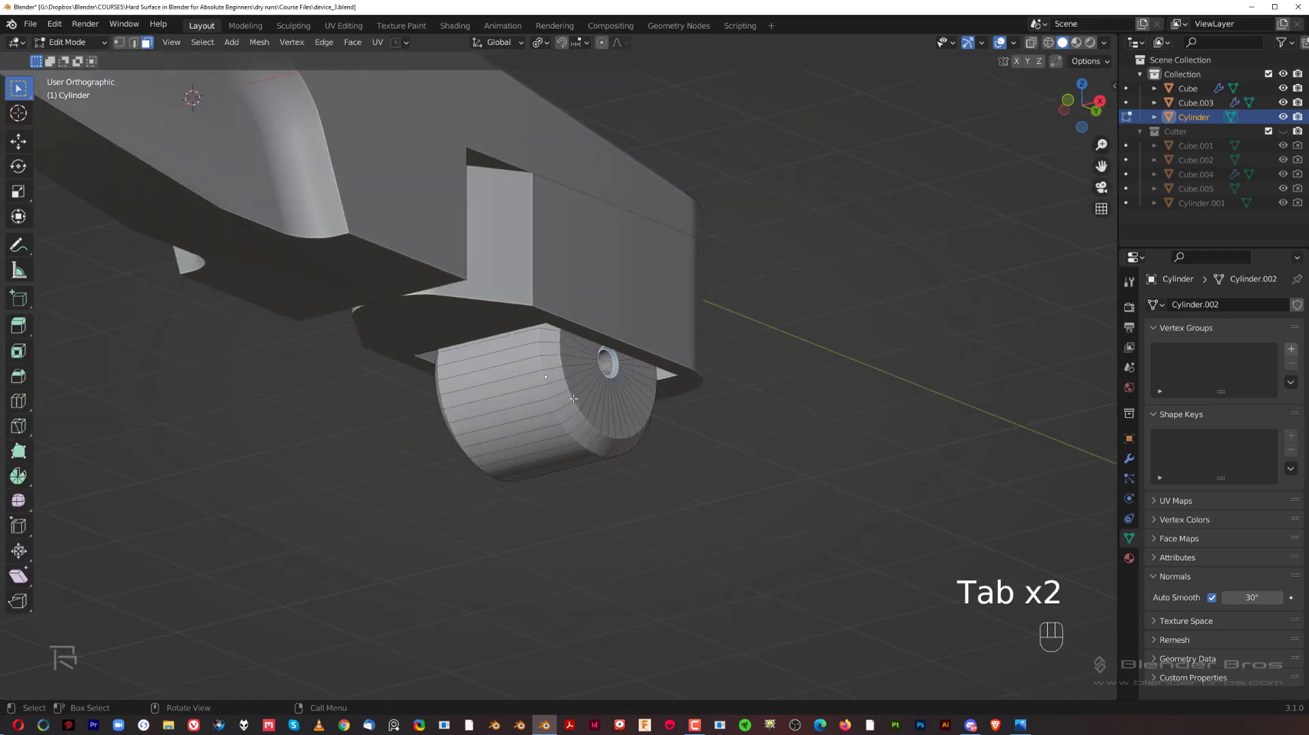
{"action": "middle_click_drag", "start_coordinate": [573, 398], "coordinate": [589, 422]}
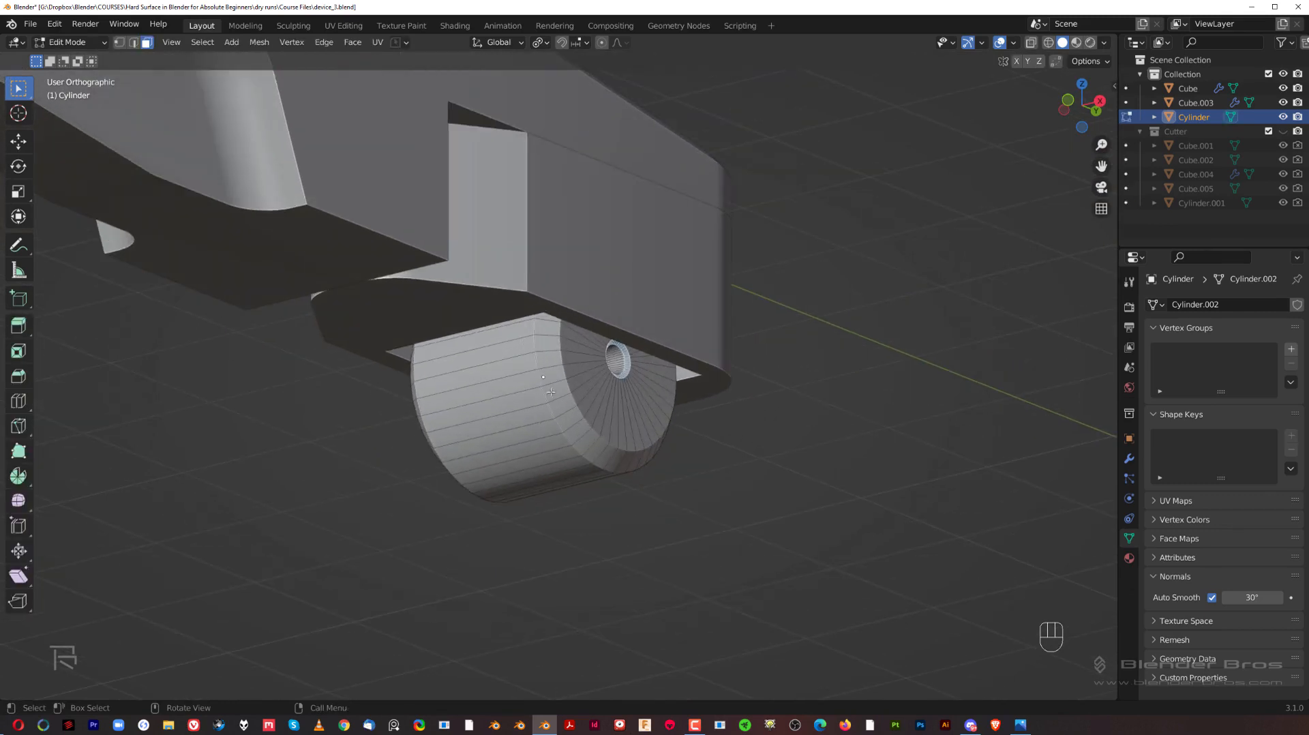
Return to Object Mode and display the cylinder's transform values to check its rotation.
{"action": "key", "text": "Tab"}
{"action": "key", "text": "n"}
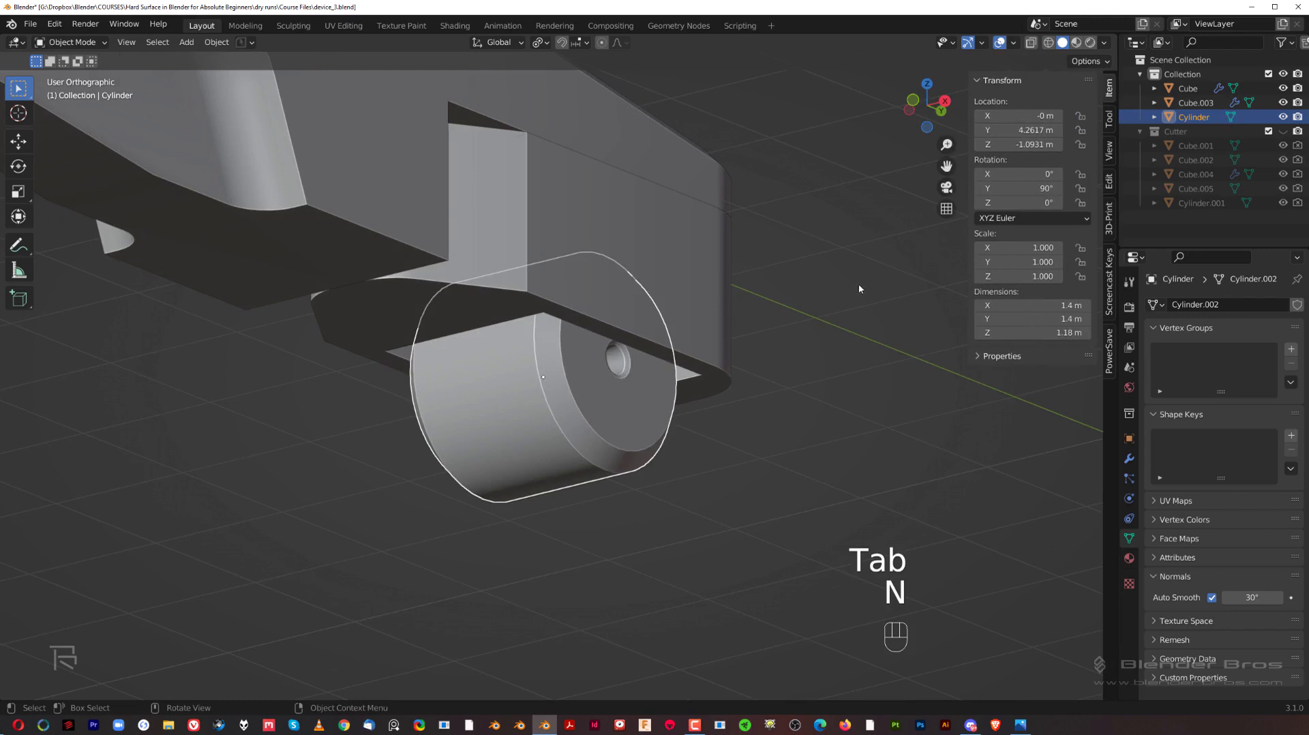
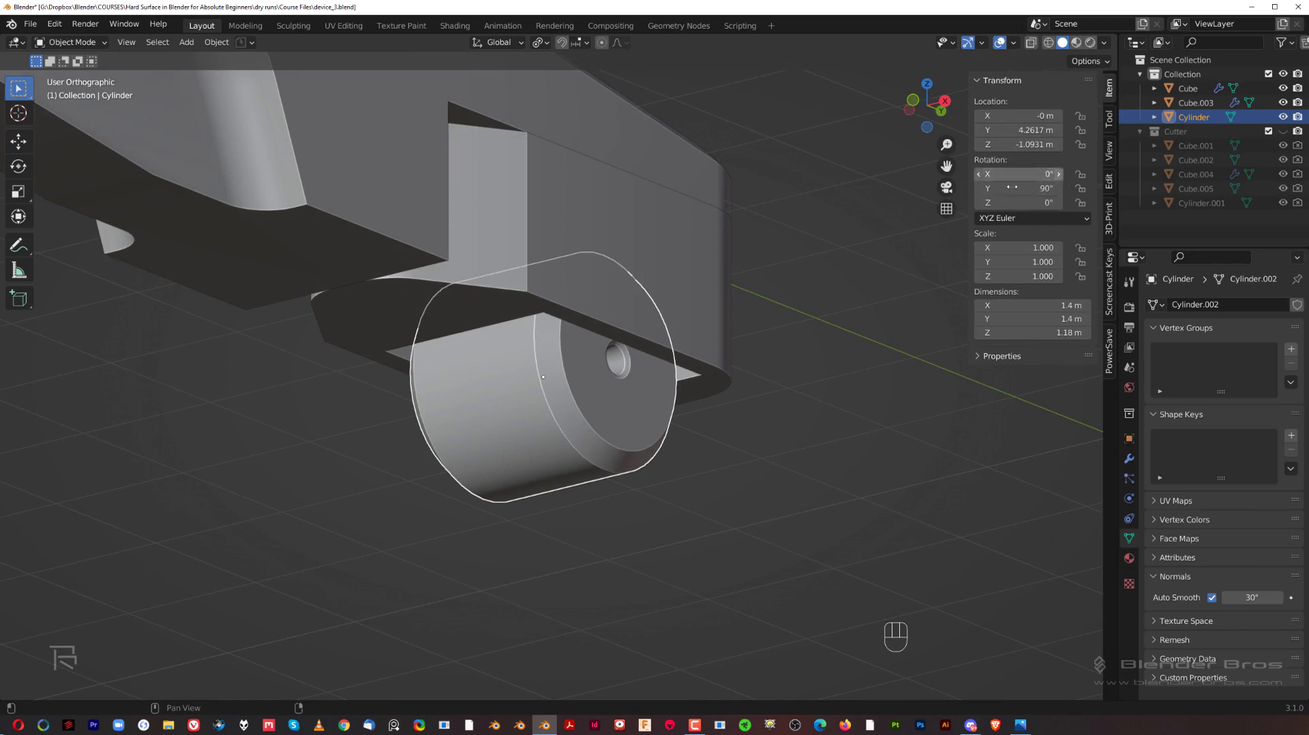
{"action": "middle_click_drag", "start_coordinate": [464, 321], "coordinate": [634, 309]}
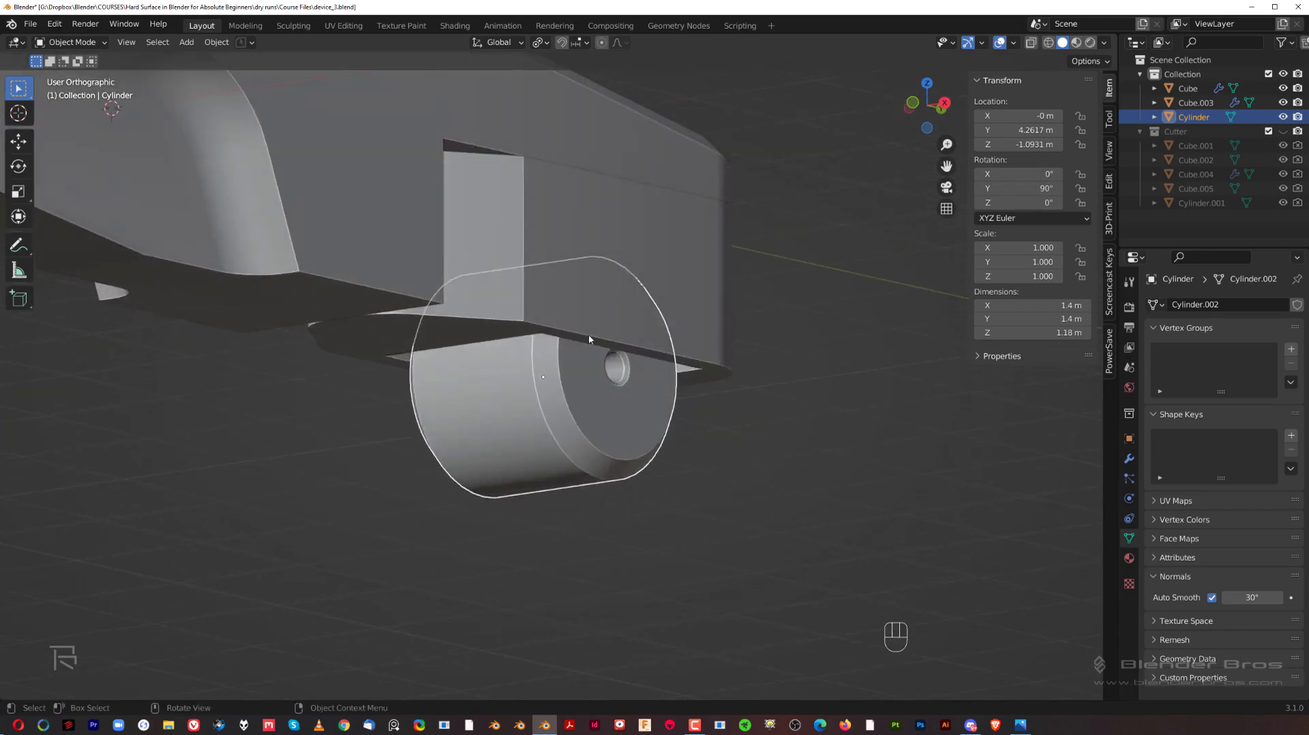
{"action": "scroll", "coordinate": [681, 373], "scroll_direction": "down", "scroll_amount": 3}
{"action": "middle_click_drag", "start_coordinate": [687, 354], "coordinate": [522, 431], "text": "shift"}
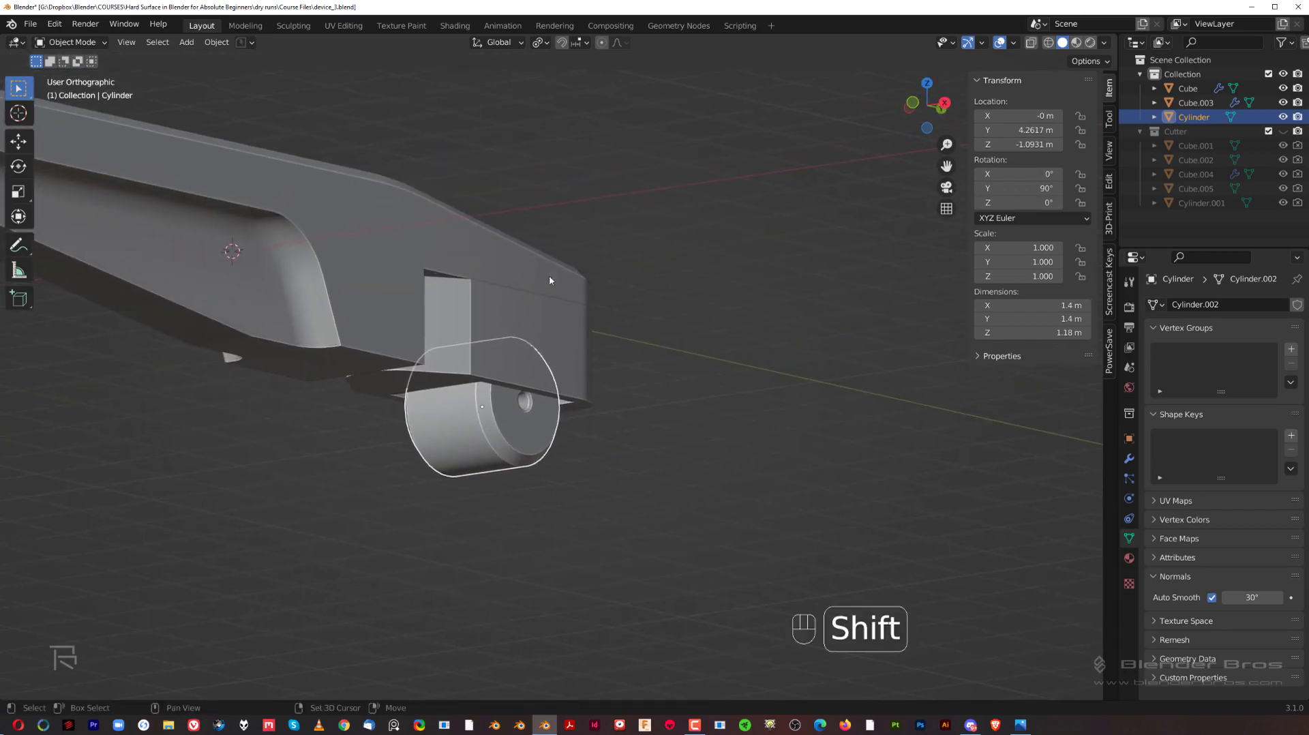
{"action": "middle_click_drag", "start_coordinate": [549, 276], "coordinate": [589, 343], "text": "shift"}
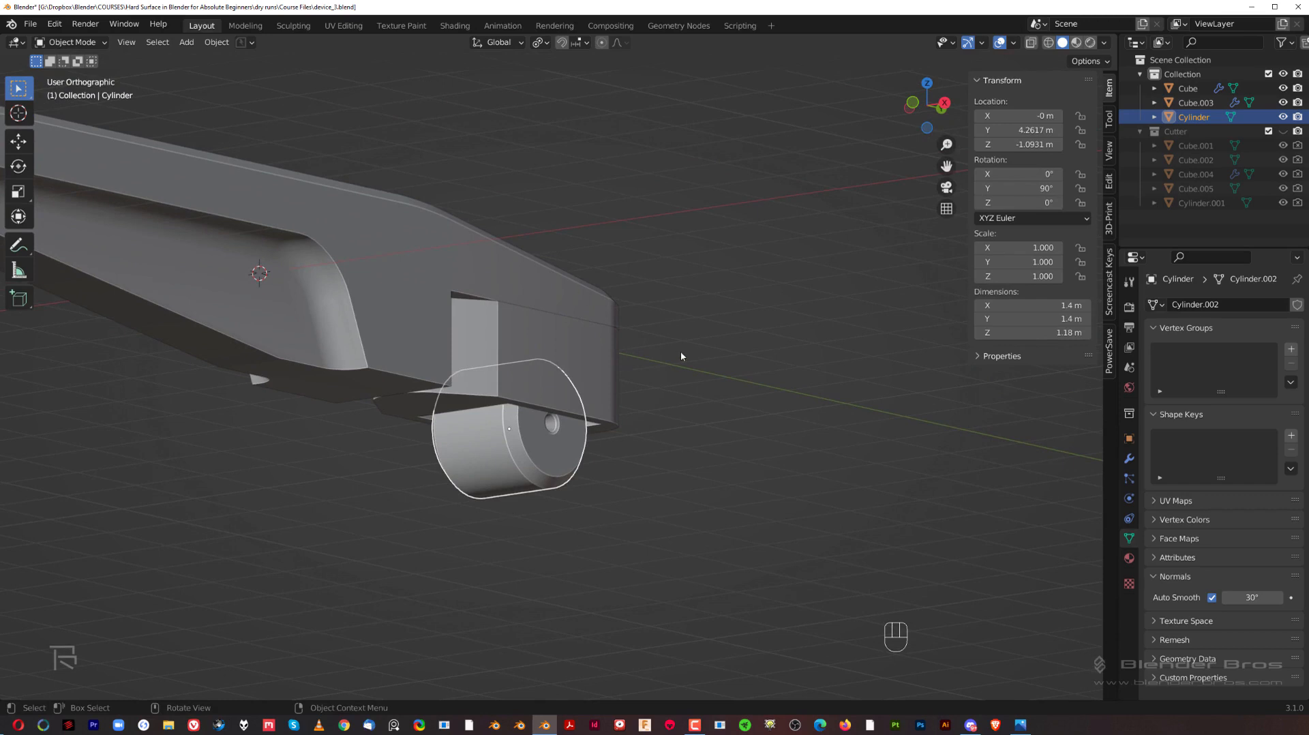
{"action": "key", "text": "g"}
{"action": "key", "text": "x"}
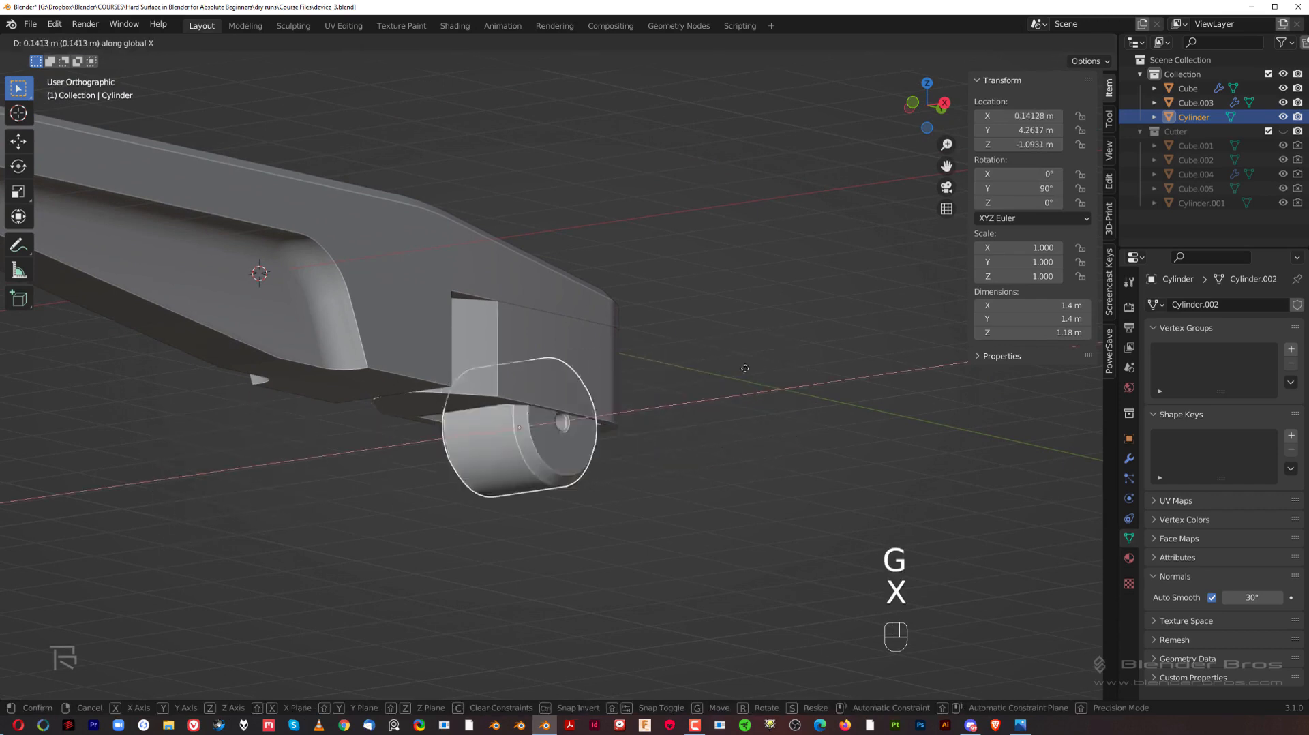
{"action": "key", "text": "x"}
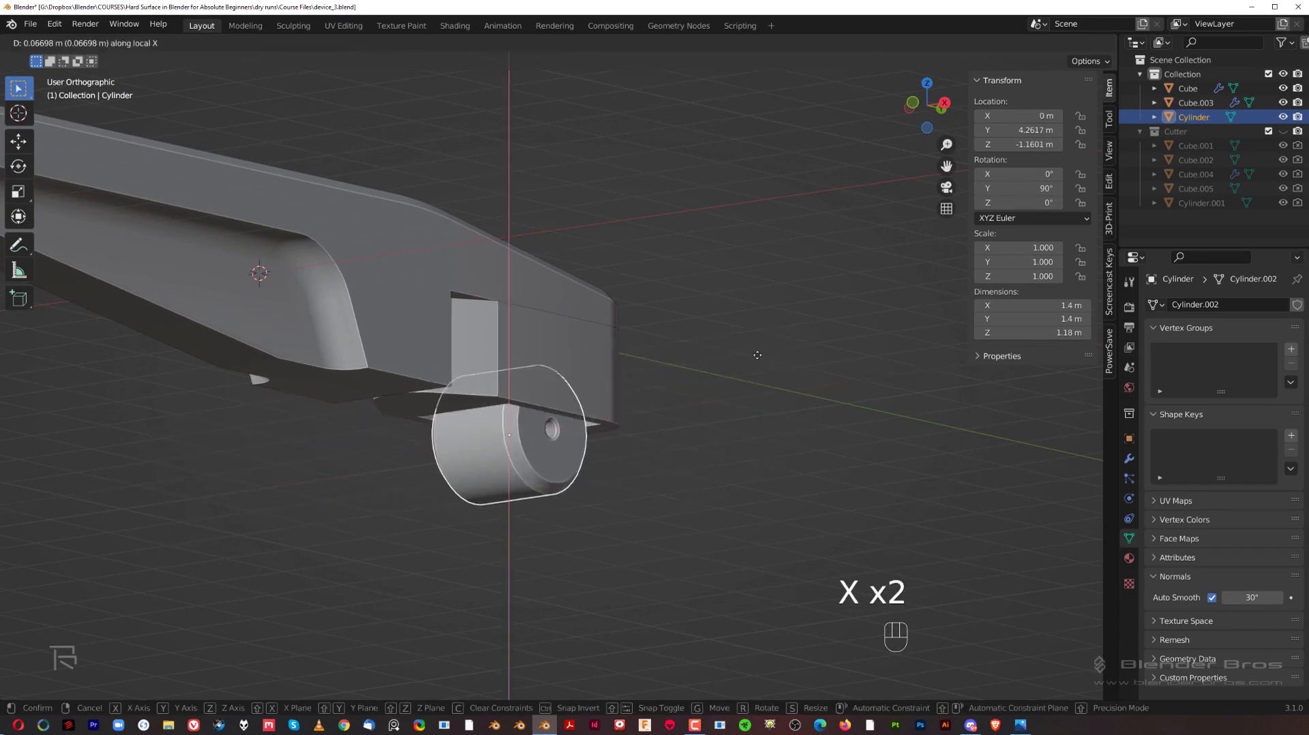
{"action": "left_click", "coordinate": [705, 292]}
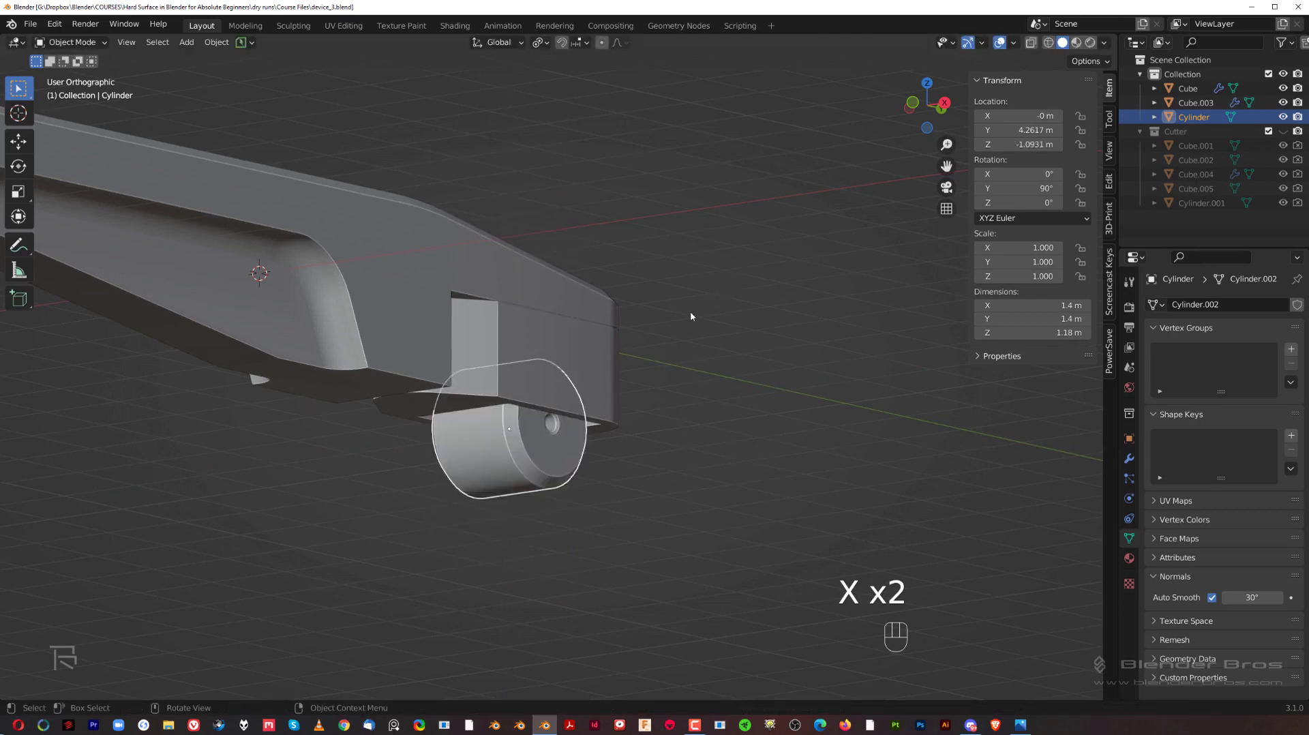
Apply the cylinder's rotation and hide its transform values.
{"action": "key", "text": "ctrl+a"}
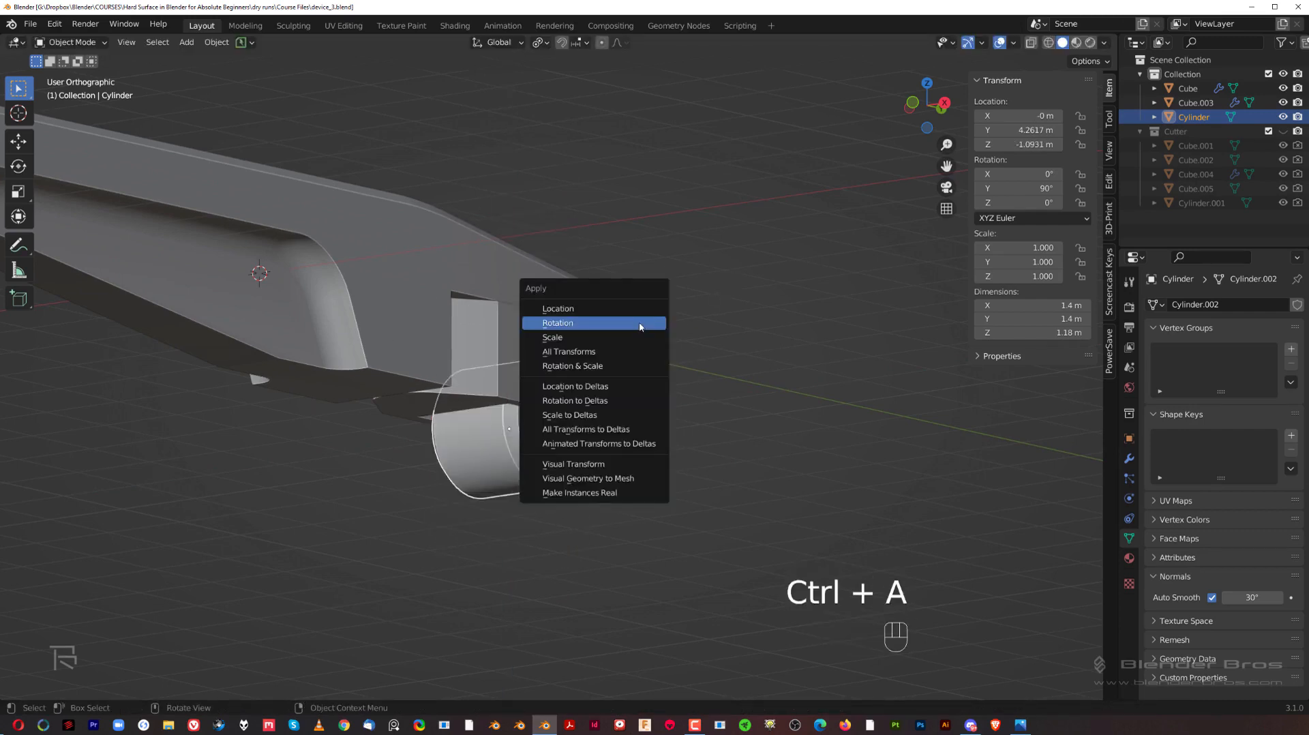
{"action": "left_click", "coordinate": [639, 323]}
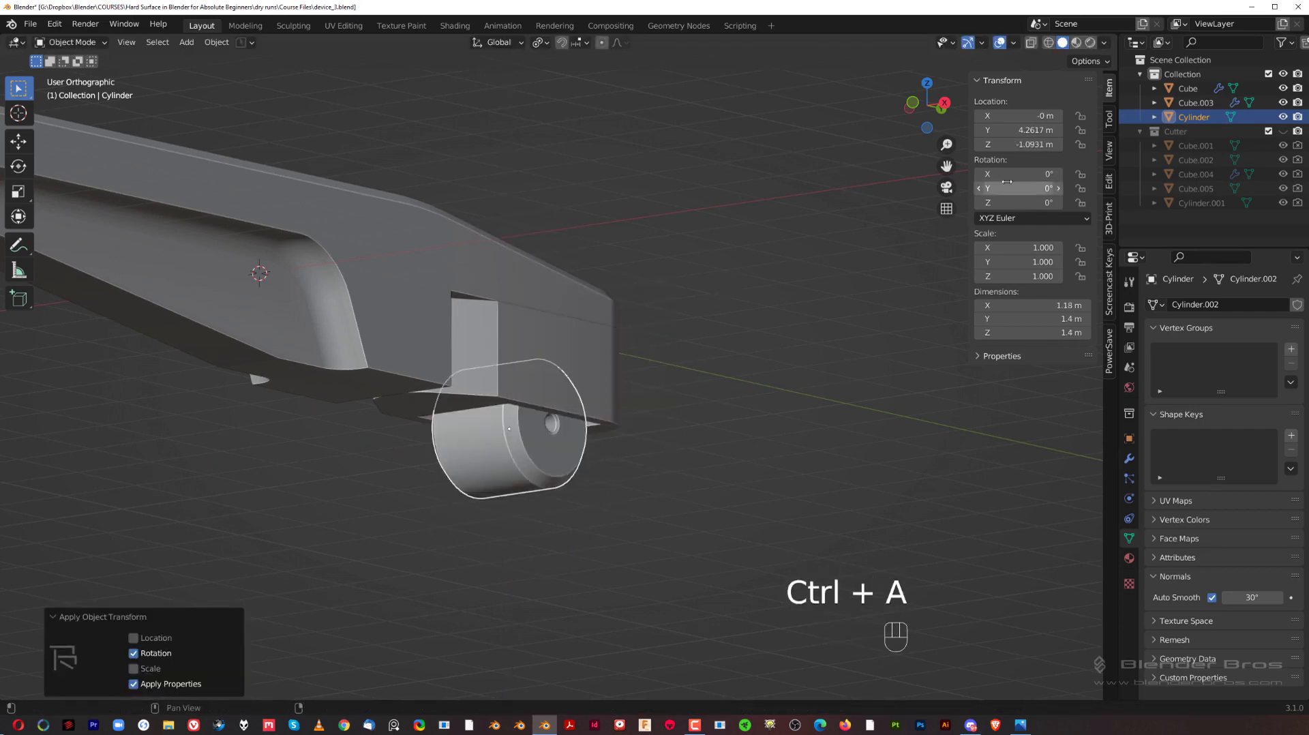
{"action": "key", "text": "n"}
Select the entire cylinder mesh in Edit Mode and Symmetrize it from +X to -X.
{"action": "scroll", "coordinate": [876, 276], "scroll_direction": "up", "scroll_amount": 4}
{"action": "key", "text": "Tab"}
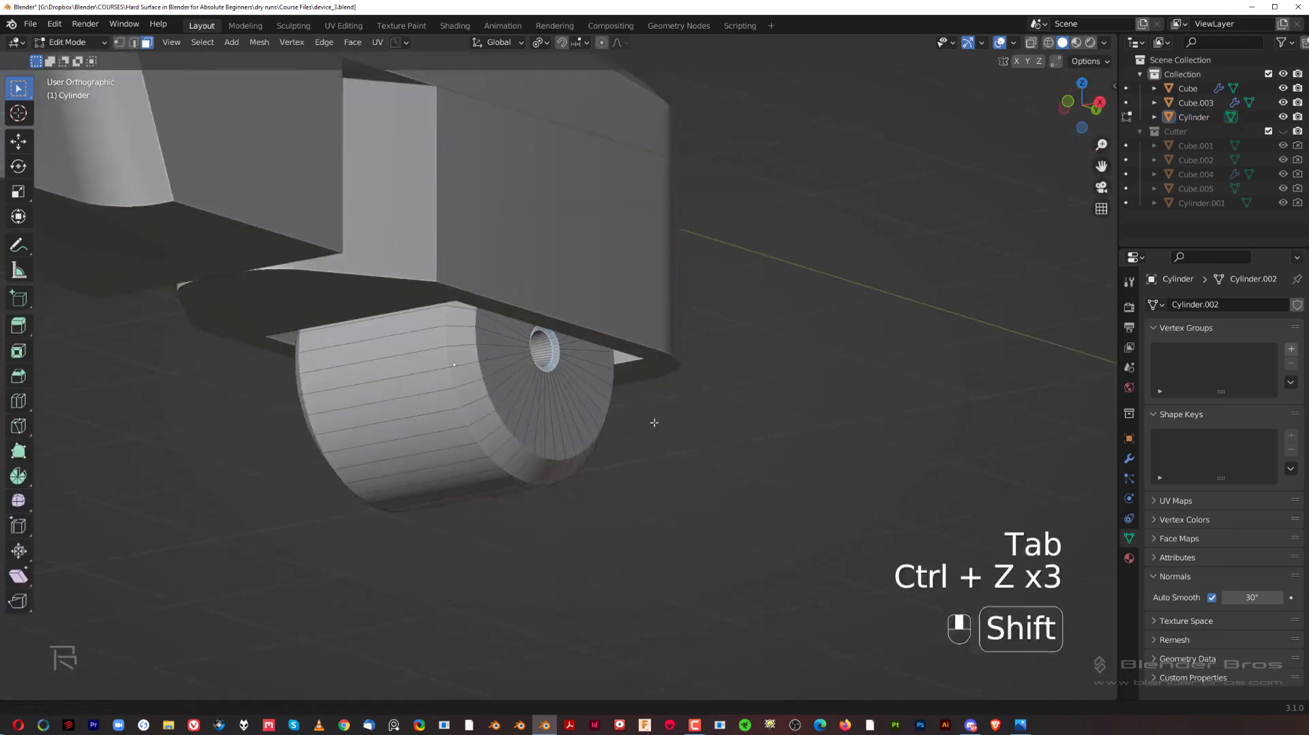
{"action": "middle_click_drag", "start_coordinate": [654, 424], "coordinate": [663, 430], "text": "shift"}
{"action": "scroll", "coordinate": [743, 420], "scroll_direction": "up", "scroll_amount": 2}
{"action": "left_click", "coordinate": [743, 423]}
{"action": "scroll", "coordinate": [540, 435], "scroll_direction": "up", "scroll_amount": 1}
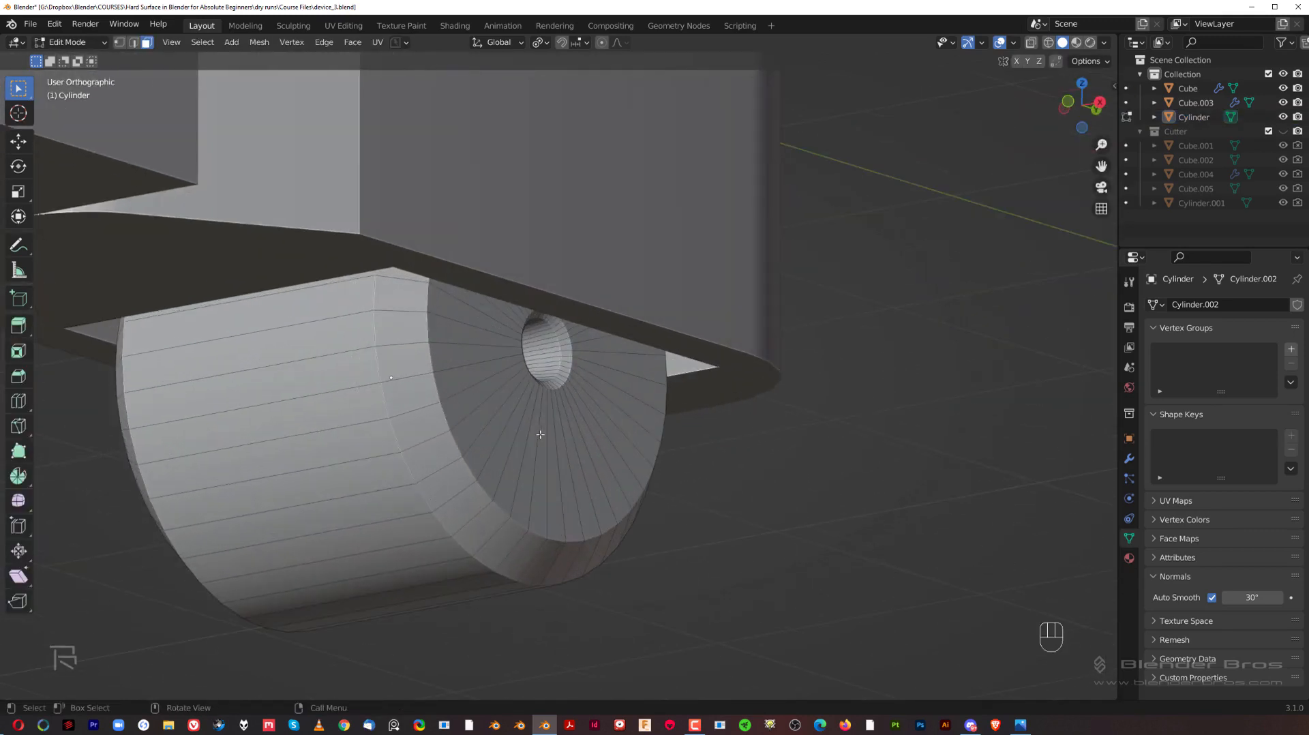
{"action": "scroll", "coordinate": [548, 414], "scroll_direction": "down", "scroll_amount": 3}
{"action": "middle_click_drag", "start_coordinate": [548, 414], "coordinate": [514, 388]}
{"action": "key", "text": "a"}
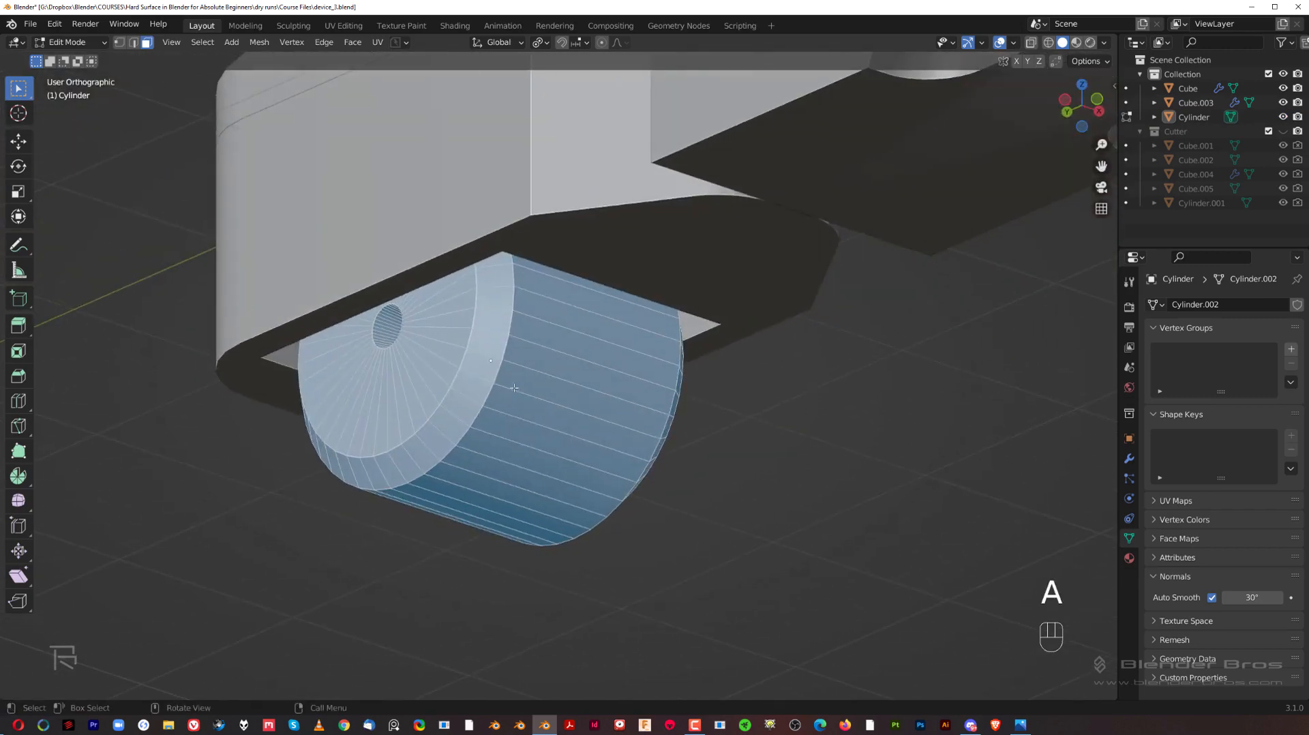
{"action": "left_click", "coordinate": [260, 42]}
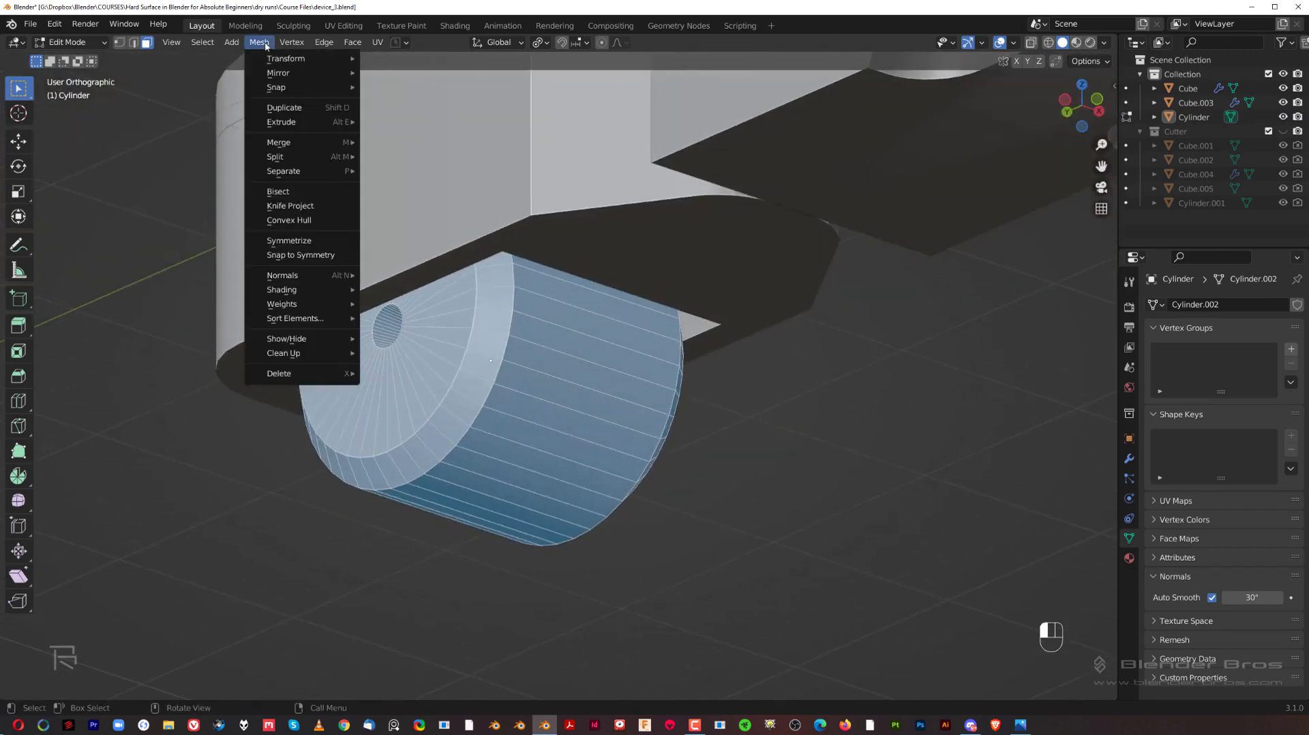
{"action": "left_click", "coordinate": [297, 242]}
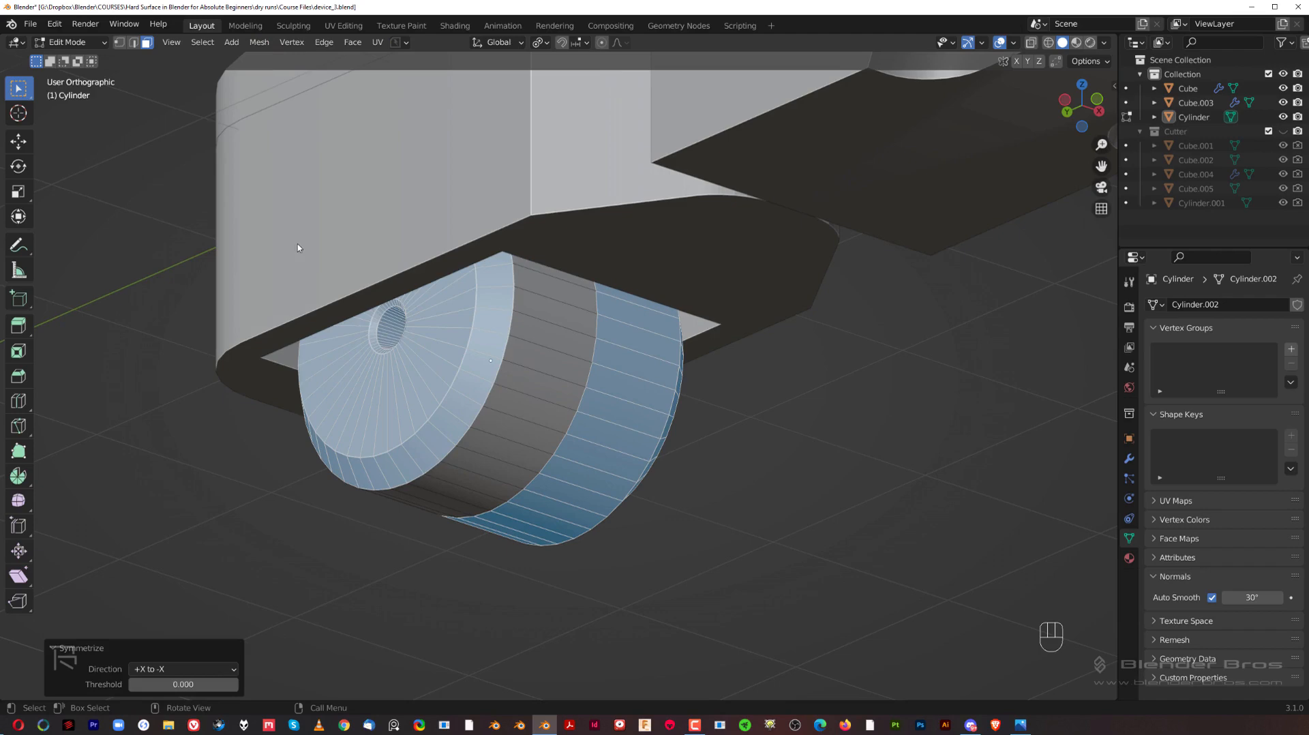
Compare both ends of the cylinder by switching the Symmetrize direction to -X to +X and back to +X to -X.
{"action": "left_click", "coordinate": [173, 668]}
{"action": "left_click", "coordinate": [164, 657]}
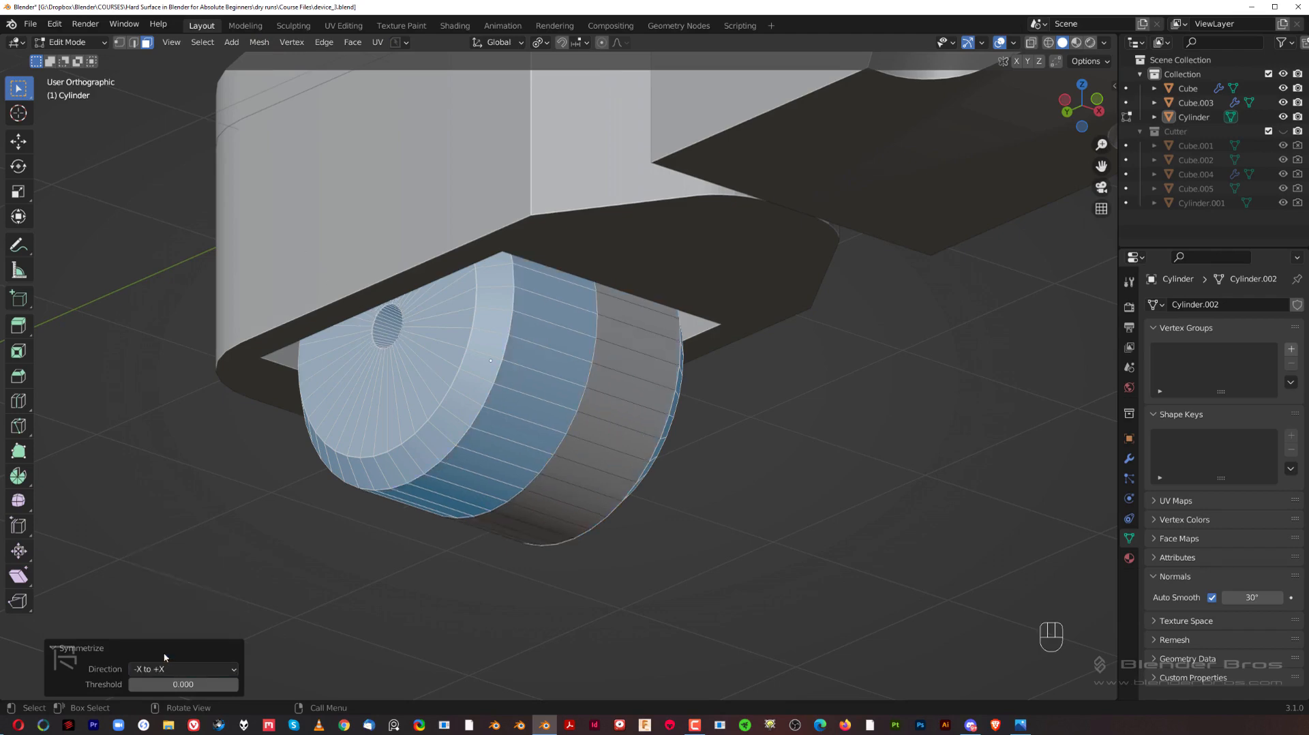
{"action": "middle_click_drag", "start_coordinate": [711, 520], "coordinate": [545, 414]}
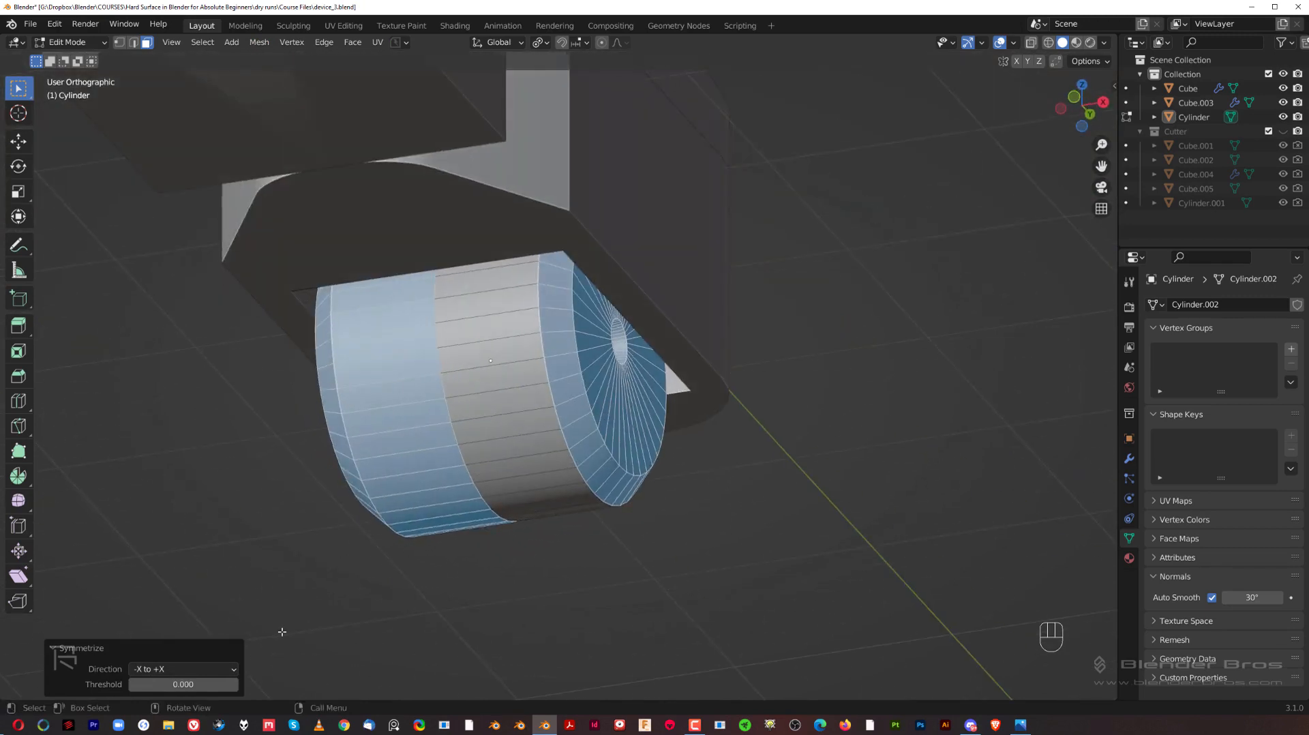
{"action": "left_click", "coordinate": [173, 668]}
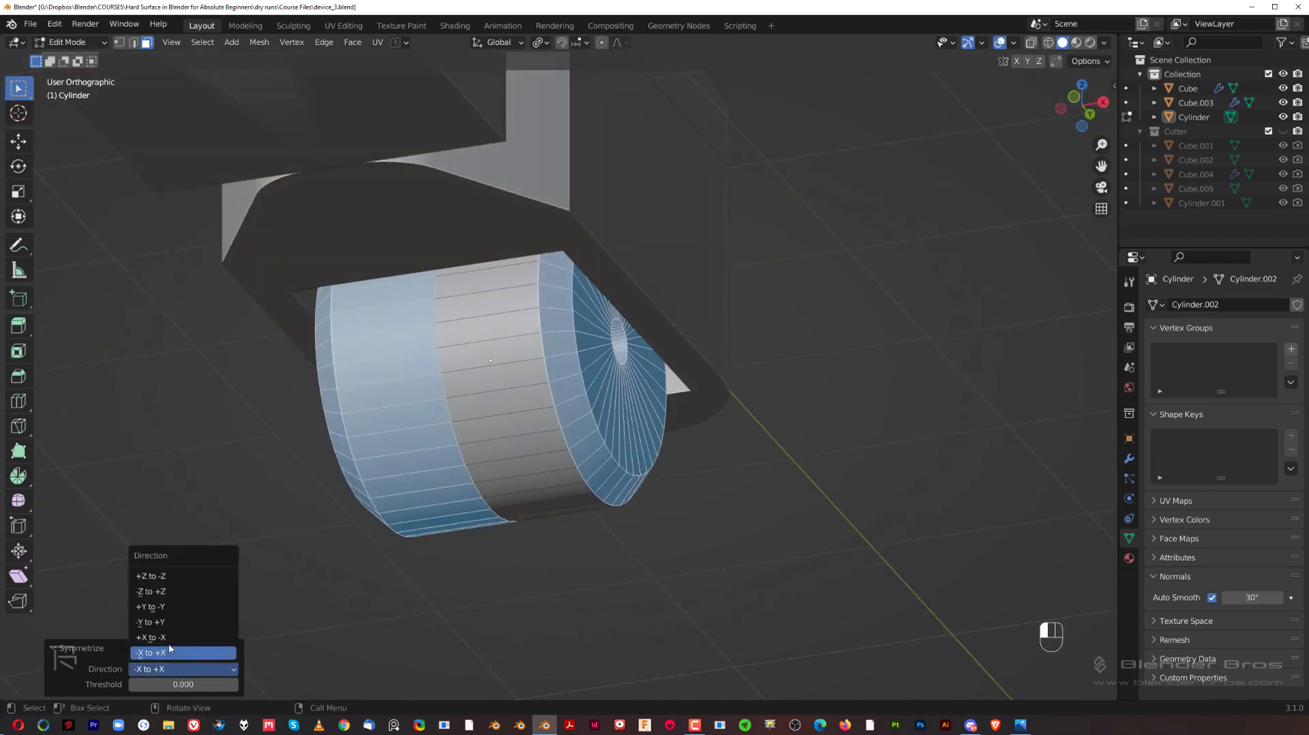
{"action": "left_click", "coordinate": [174, 637]}
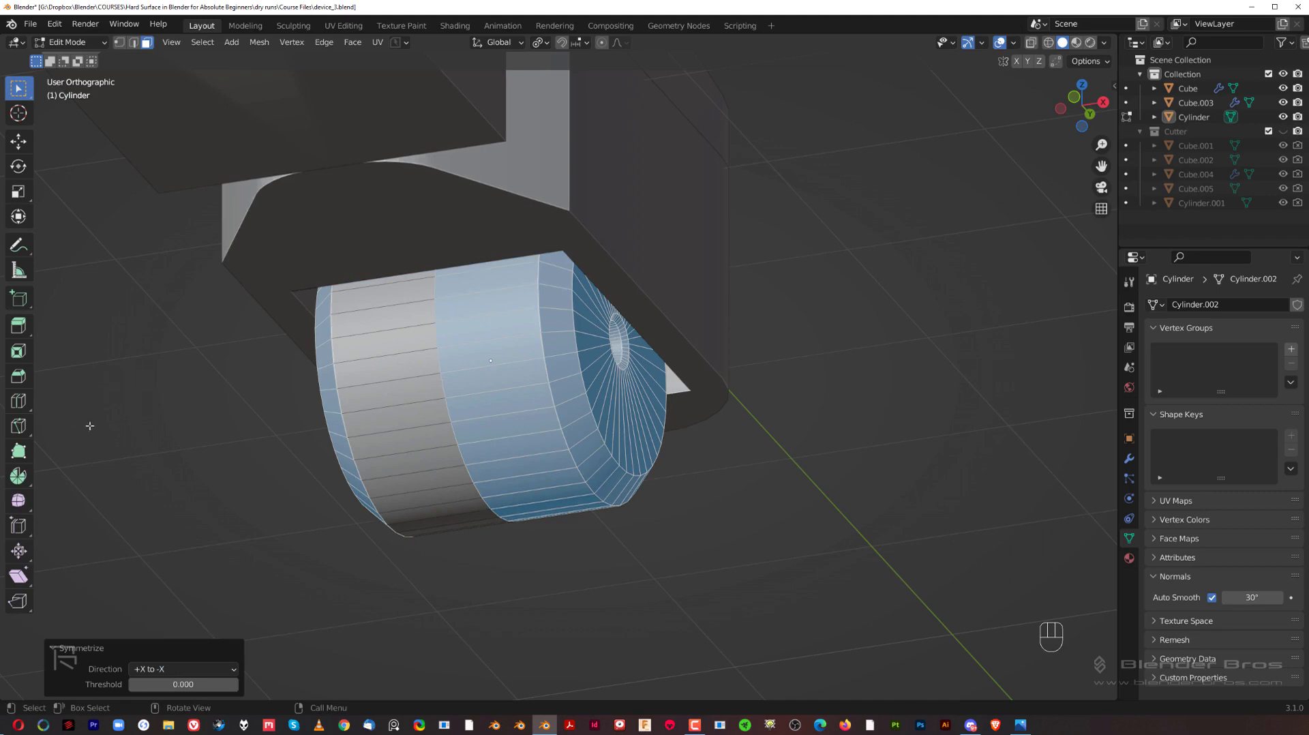
Check the symmetrized cylinder in Object Mode, return to Edit Mode and select the edge loop around its middle.
{"action": "middle_click_drag", "start_coordinate": [89, 426], "coordinate": [584, 330]}
{"action": "key", "text": "Tab"}
{"action": "key", "text": "Tab"}
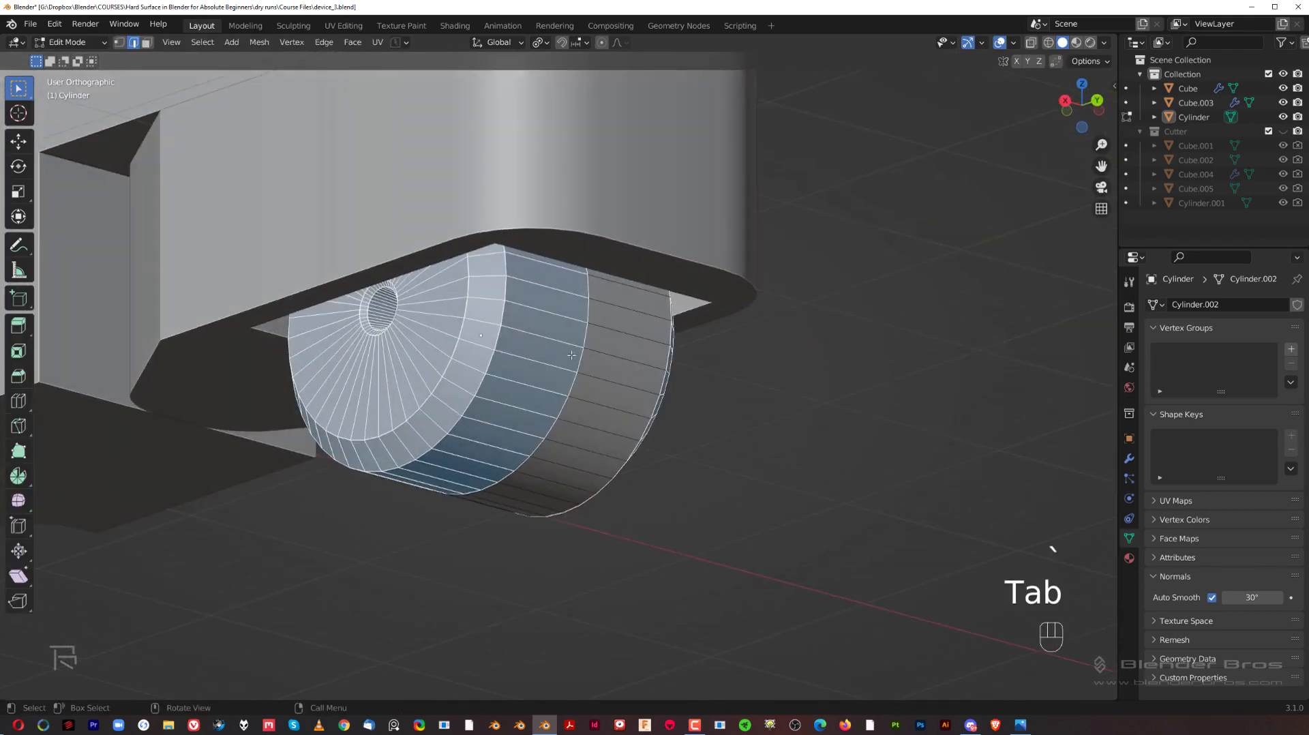
{"action": "middle_click_drag", "start_coordinate": [482, 442], "coordinate": [671, 420]}
{"action": "middle_click_drag", "start_coordinate": [553, 272], "coordinate": [603, 360], "text": "shift"}
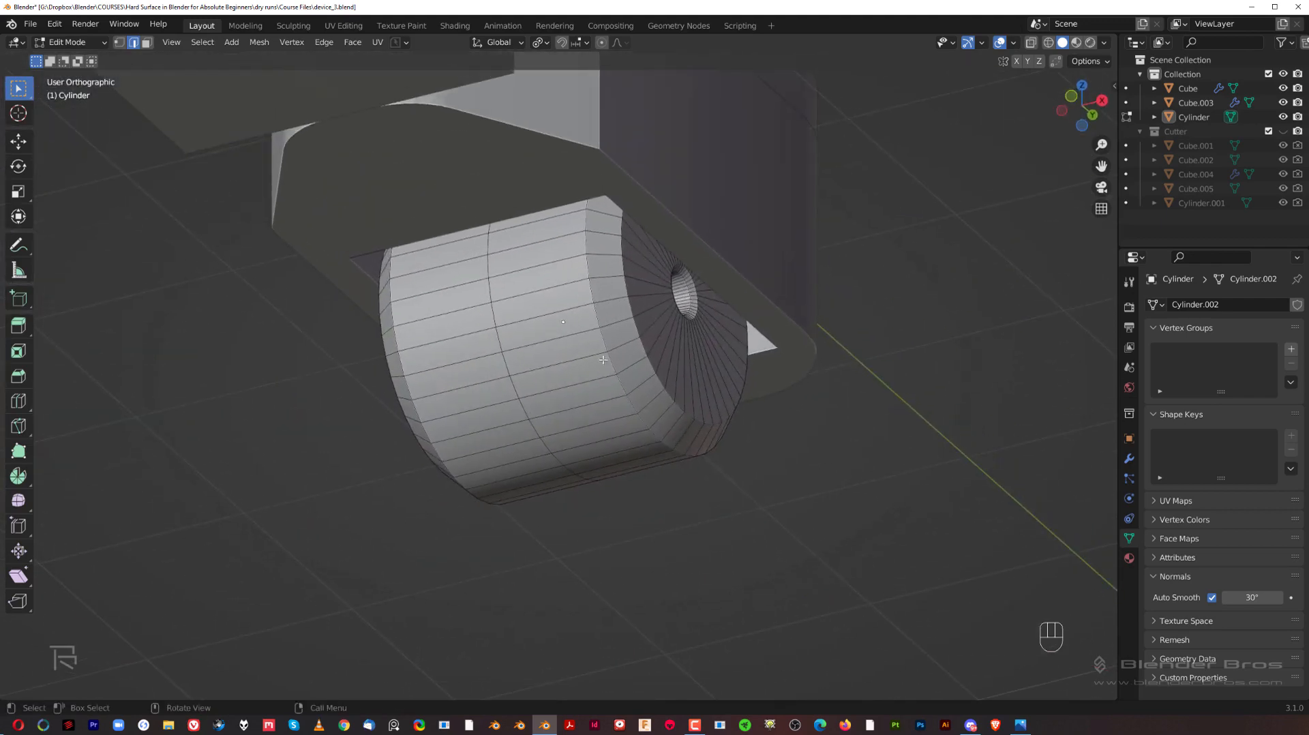
Try dissolving and then deleting the cylinder's middle edge loop, undoing each attempt.
{"action": "key", "text": "x"}
{"action": "left_click", "coordinate": [495, 345]}
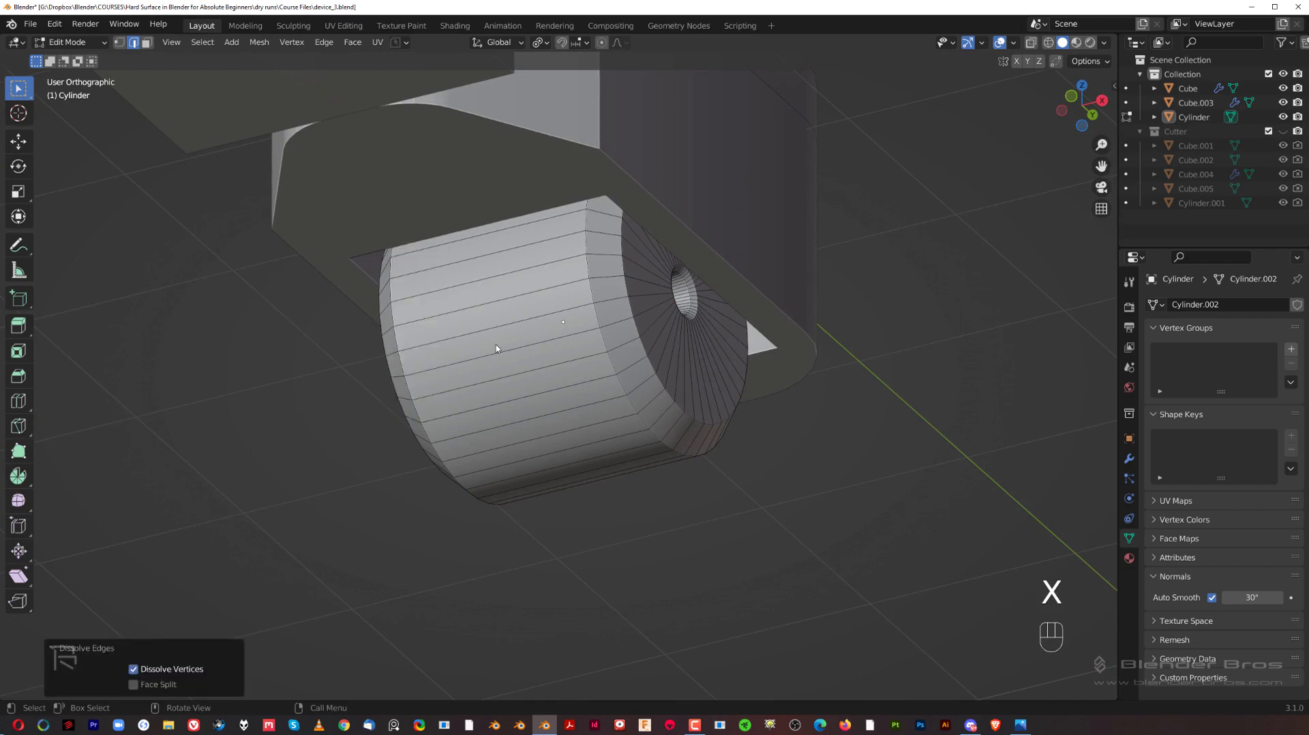
{"action": "scroll", "coordinate": [574, 352], "scroll_direction": "down", "scroll_amount": 2}
{"action": "key", "text": "ctrl+z"}
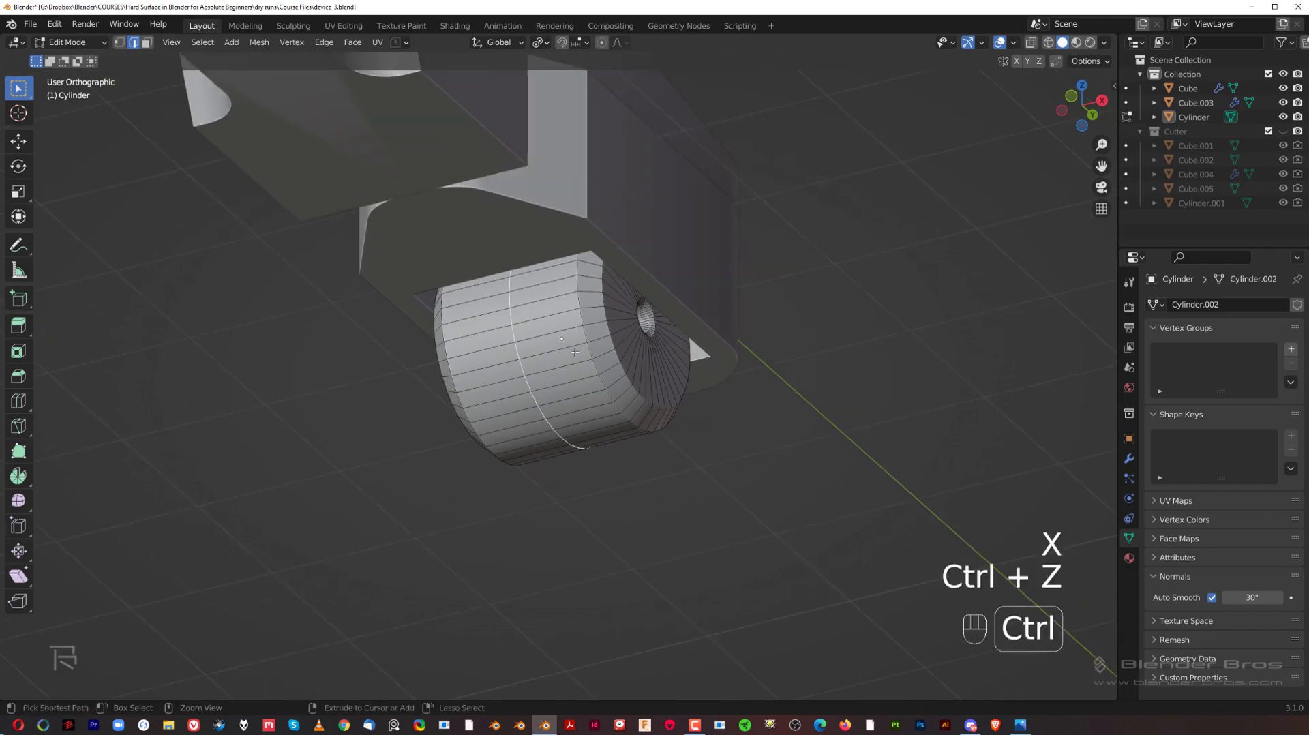
{"action": "key", "text": "x"}
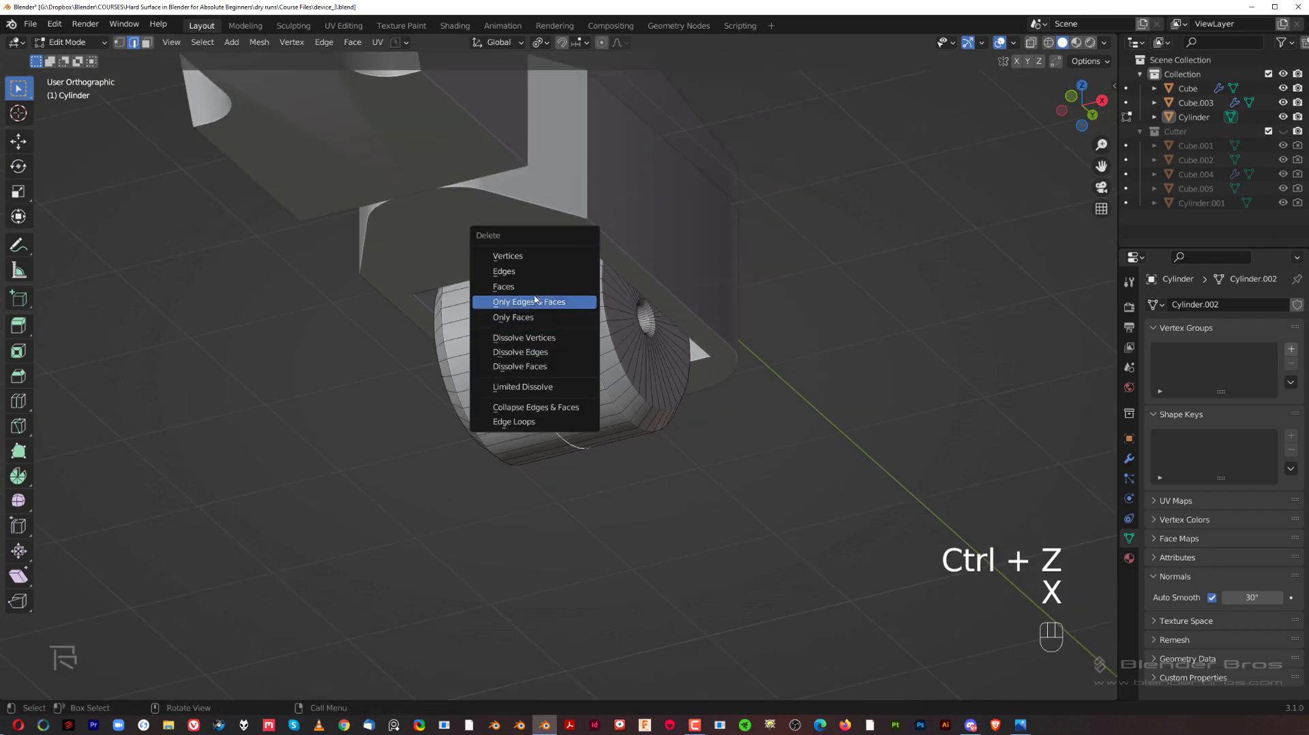
{"action": "left_click", "coordinate": [534, 271]}
{"action": "mouse_move", "coordinate": [551, 331]}
{"action": "middle_mouse_down"}
{"action": "mouse_move", "coordinate": [652, 300]}
{"action": "mouse_move", "coordinate": [559, 345]}
{"action": "middle_mouse_up"}
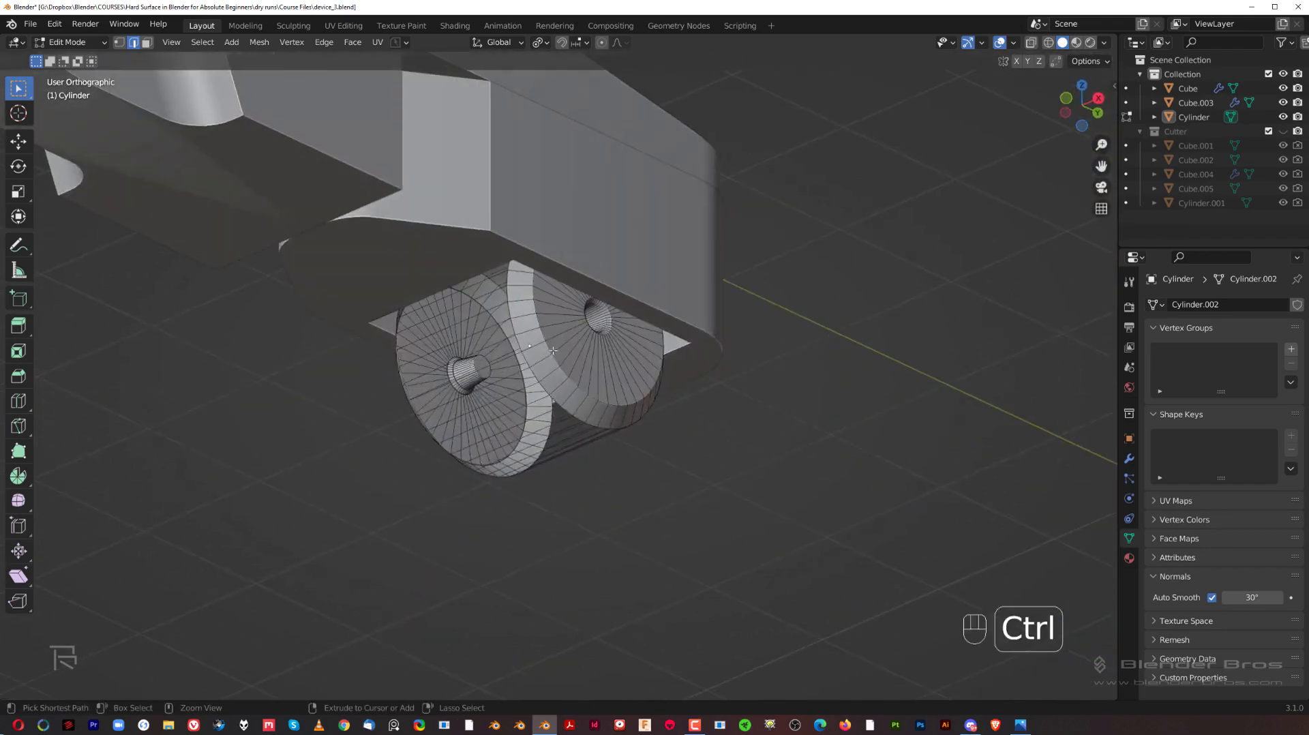
{"action": "key", "text": "ctrl+z"}
Dissolve the edge loop around the cylinder's middle and return to Object Mode.
{"action": "key", "text": "x"}
{"action": "left_click", "coordinate": [525, 434]}
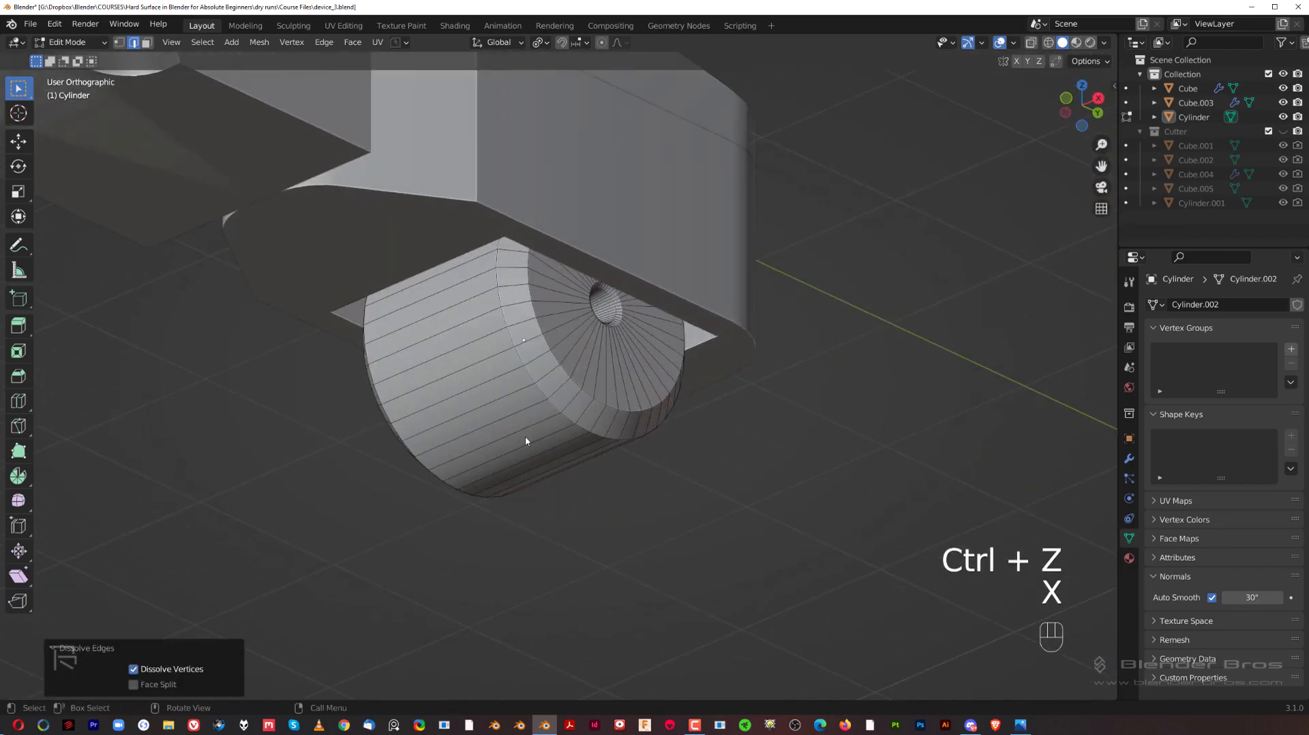
{"action": "middle_click_drag", "start_coordinate": [525, 435], "coordinate": [608, 382]}
{"action": "key", "text": "Tab"}
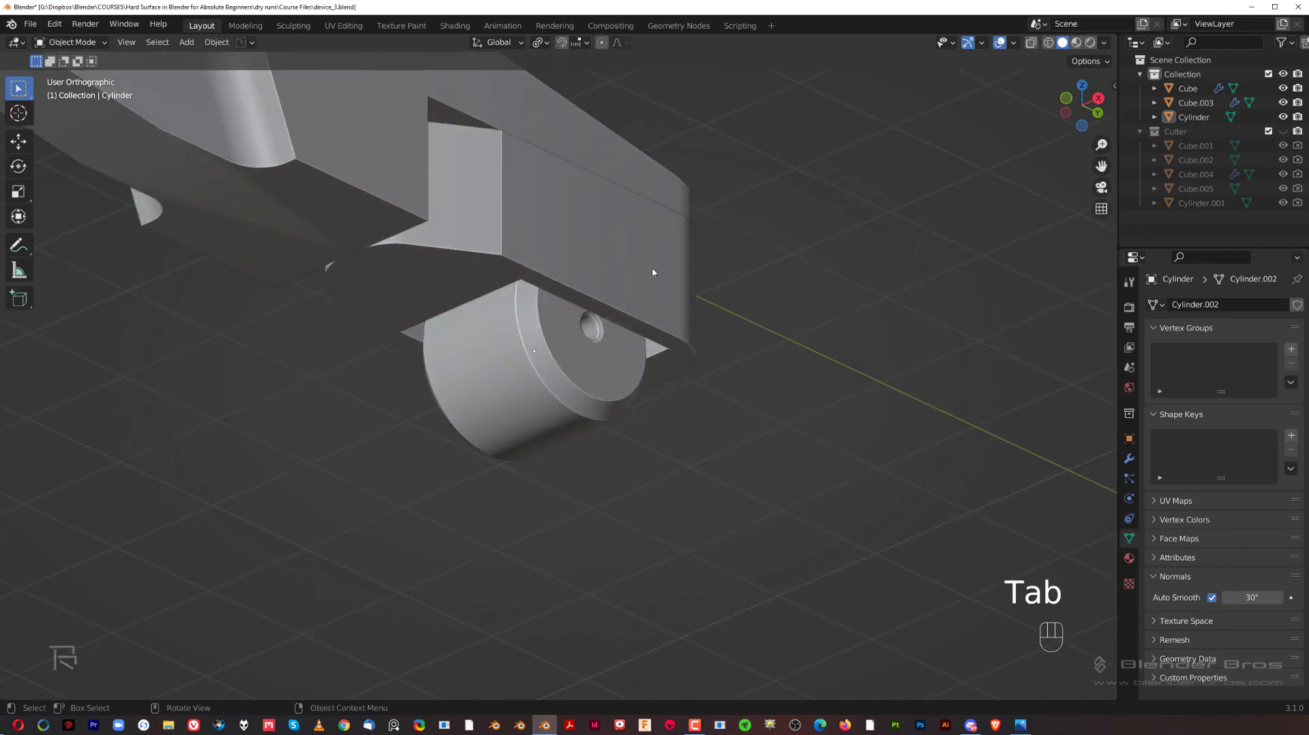
Examine the device from the right orthographic view, selecting the front block, cylinder and main body in turn.
{"action": "key", "text": "grave"}
{"action": "middle_click_drag", "start_coordinate": [661, 346], "coordinate": [666, 408], "text": "shift"}
{"action": "scroll", "coordinate": [667, 412], "scroll_direction": "up", "scroll_amount": 3}
{"action": "left_click", "coordinate": [694, 387]}
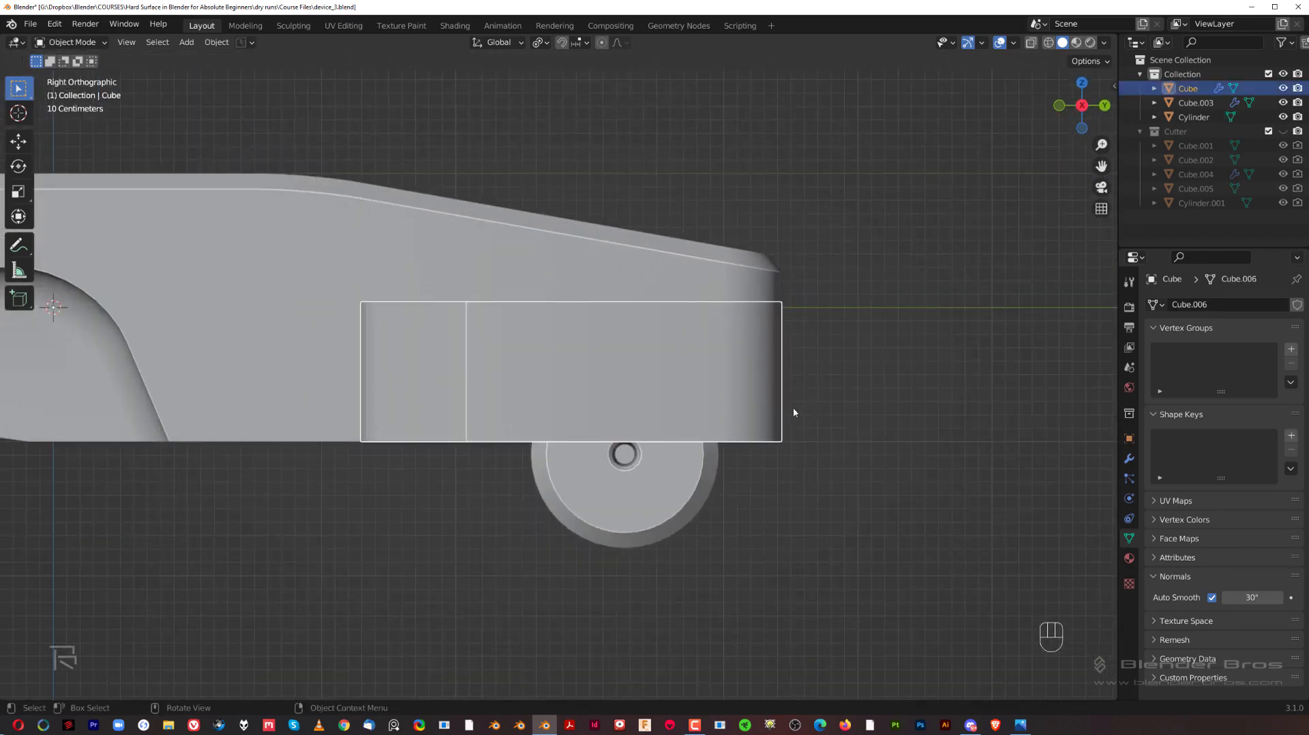
{"action": "scroll", "coordinate": [743, 415], "scroll_direction": "down", "scroll_amount": 6}
{"action": "middle_click_drag", "start_coordinate": [589, 384], "coordinate": [666, 407], "text": "shift"}
{"action": "scroll", "coordinate": [634, 418], "scroll_direction": "up", "scroll_amount": 5}
{"action": "middle_click_drag", "start_coordinate": [390, 421], "coordinate": [475, 413], "text": "shift"}
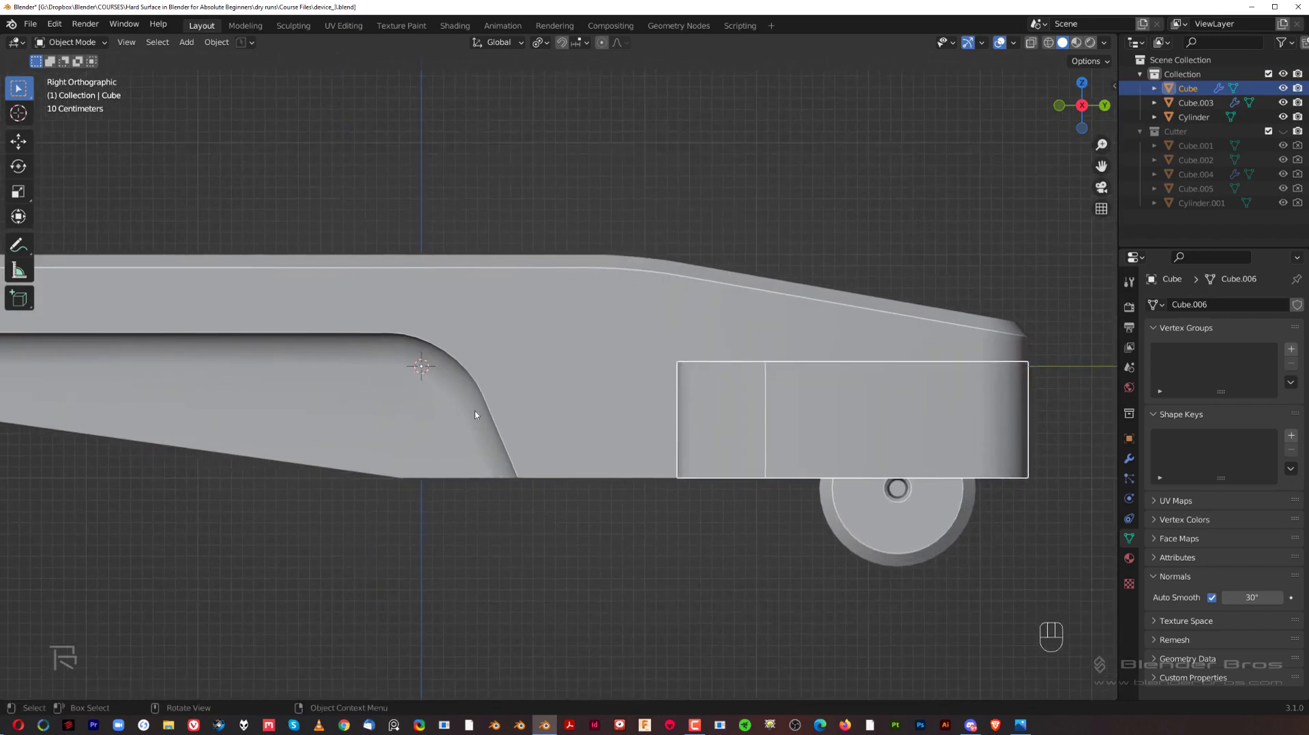
{"action": "left_click", "coordinate": [881, 428]}
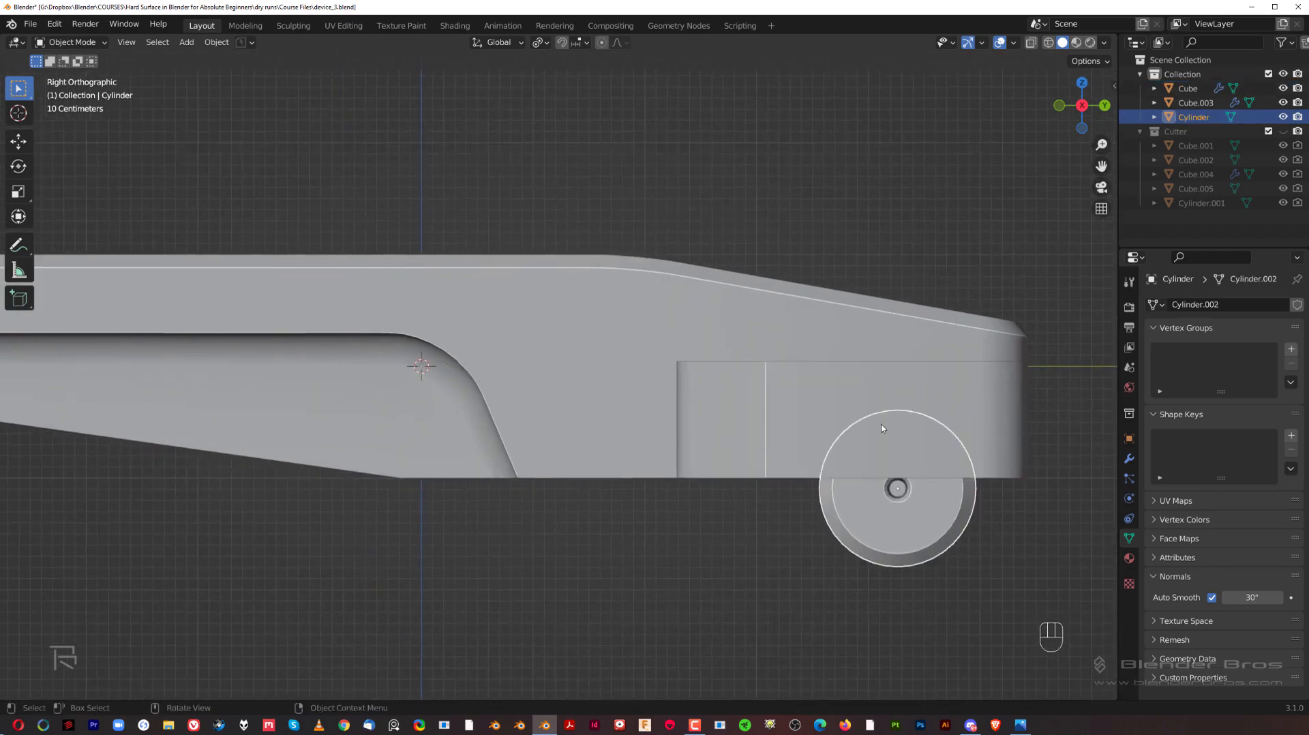
{"action": "left_click", "coordinate": [809, 390]}
{"action": "left_click", "coordinate": [595, 347]}
{"action": "left_click", "coordinate": [762, 397]}
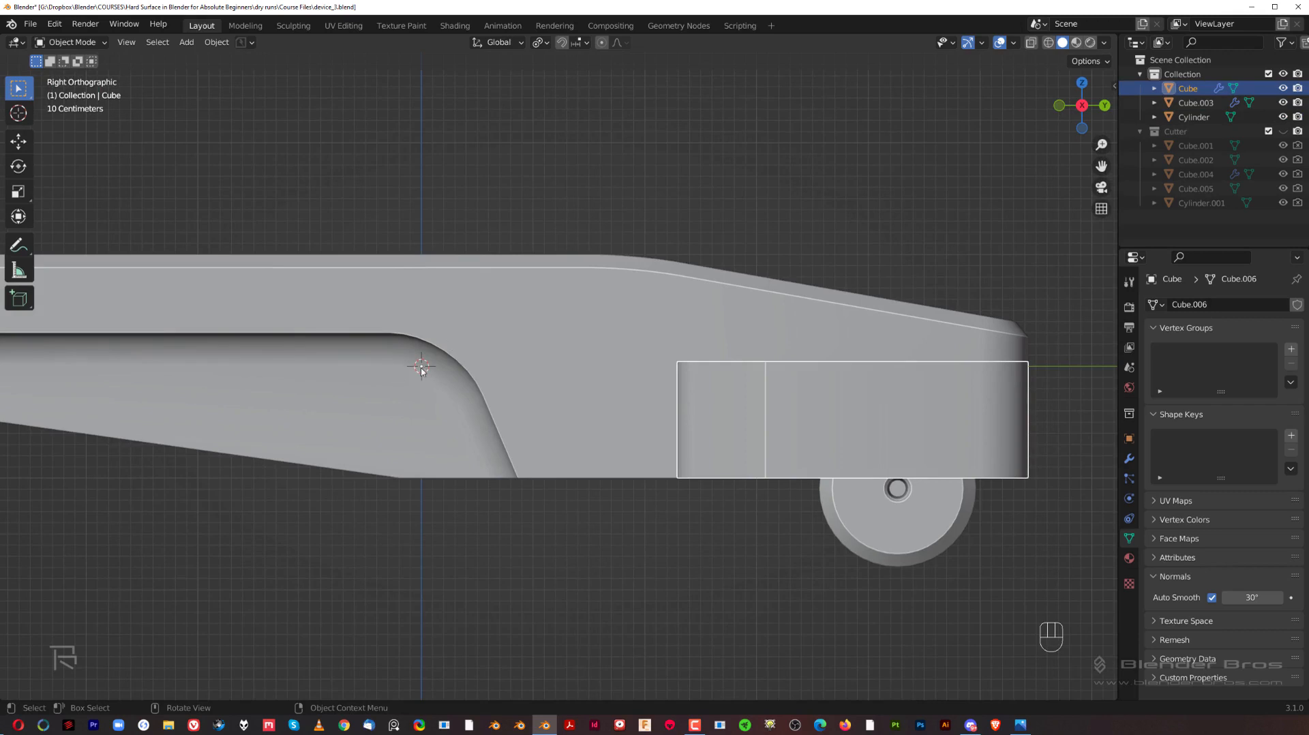
{"action": "middle_click_drag", "start_coordinate": [780, 393], "coordinate": [754, 389], "text": "shift"}
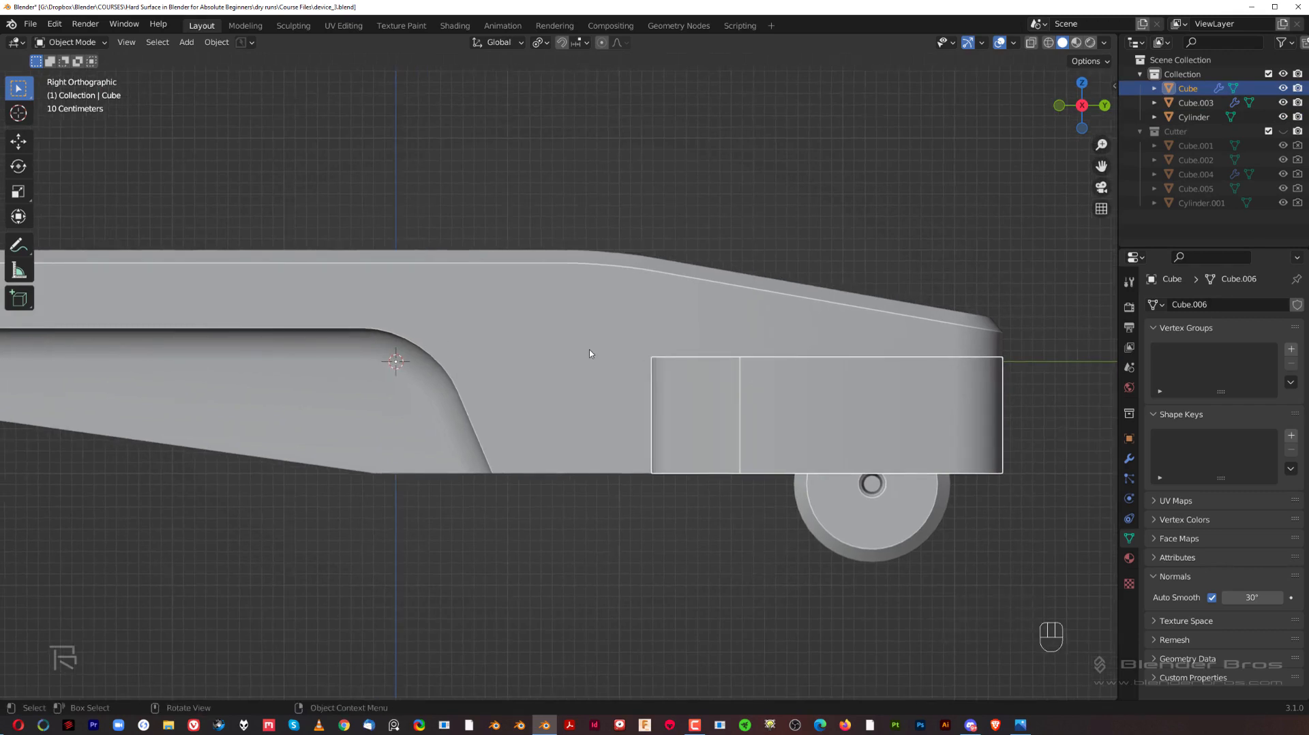
{"action": "scroll", "coordinate": [590, 353], "scroll_direction": "down", "scroll_amount": 1}
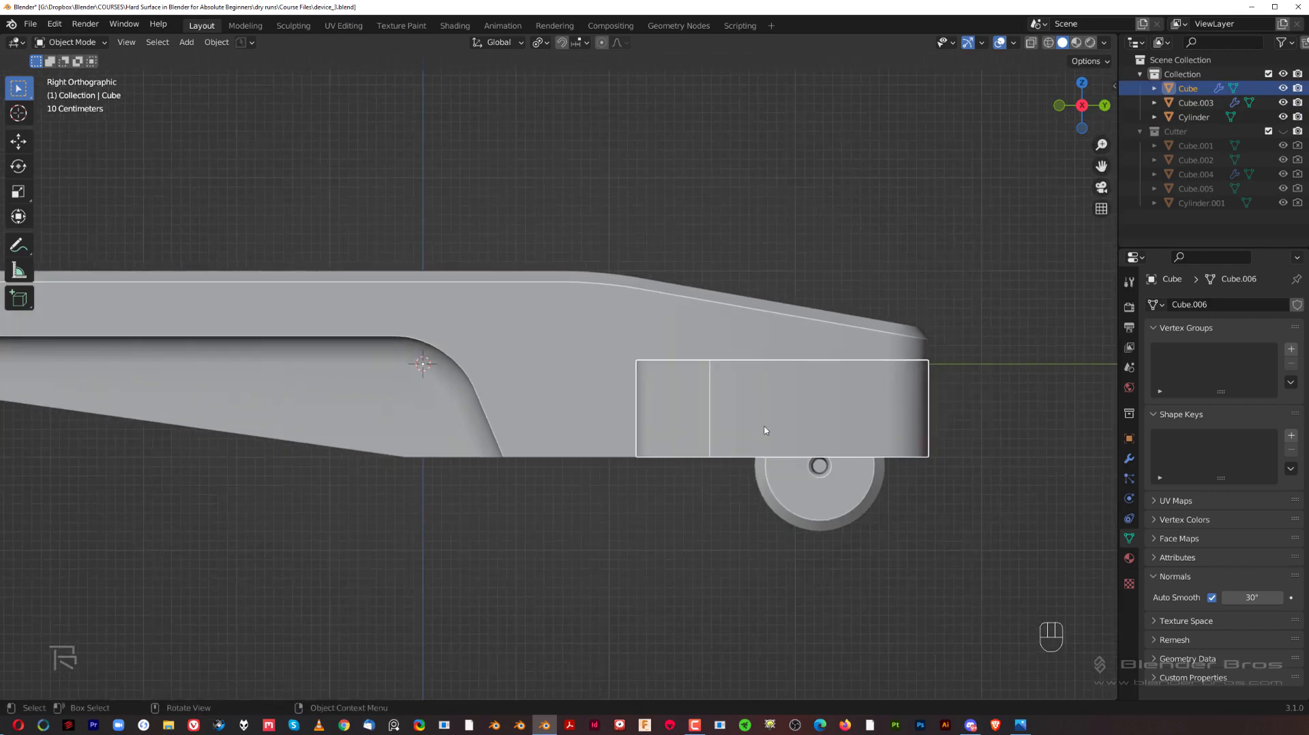
{"action": "key", "text": "g"}
{"action": "right_click", "coordinate": [577, 320]}
{"action": "key", "text": "ctrl+z"}
{"action": "key", "text": "ctrl+z"}
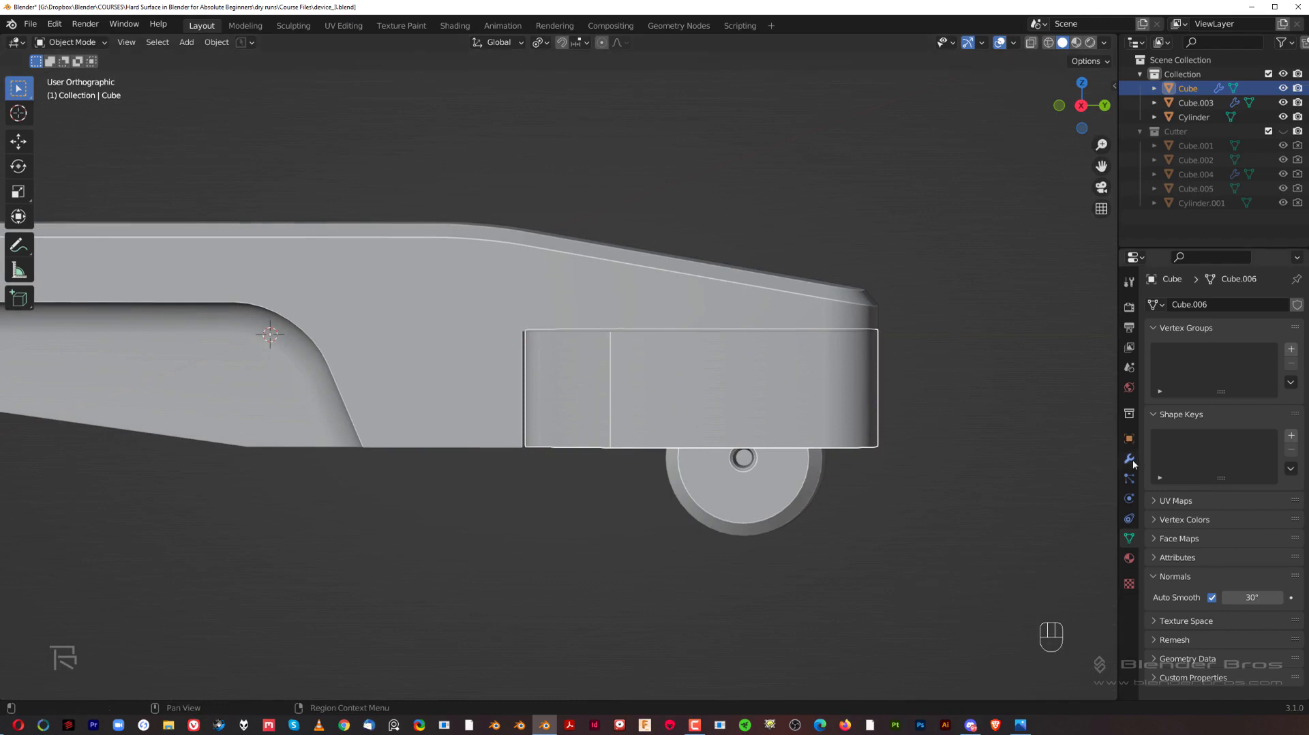
Apply the front block's Mirror and Boolean modifiers, and set its origin to geometry.
{"action": "left_click", "coordinate": [1129, 459]}
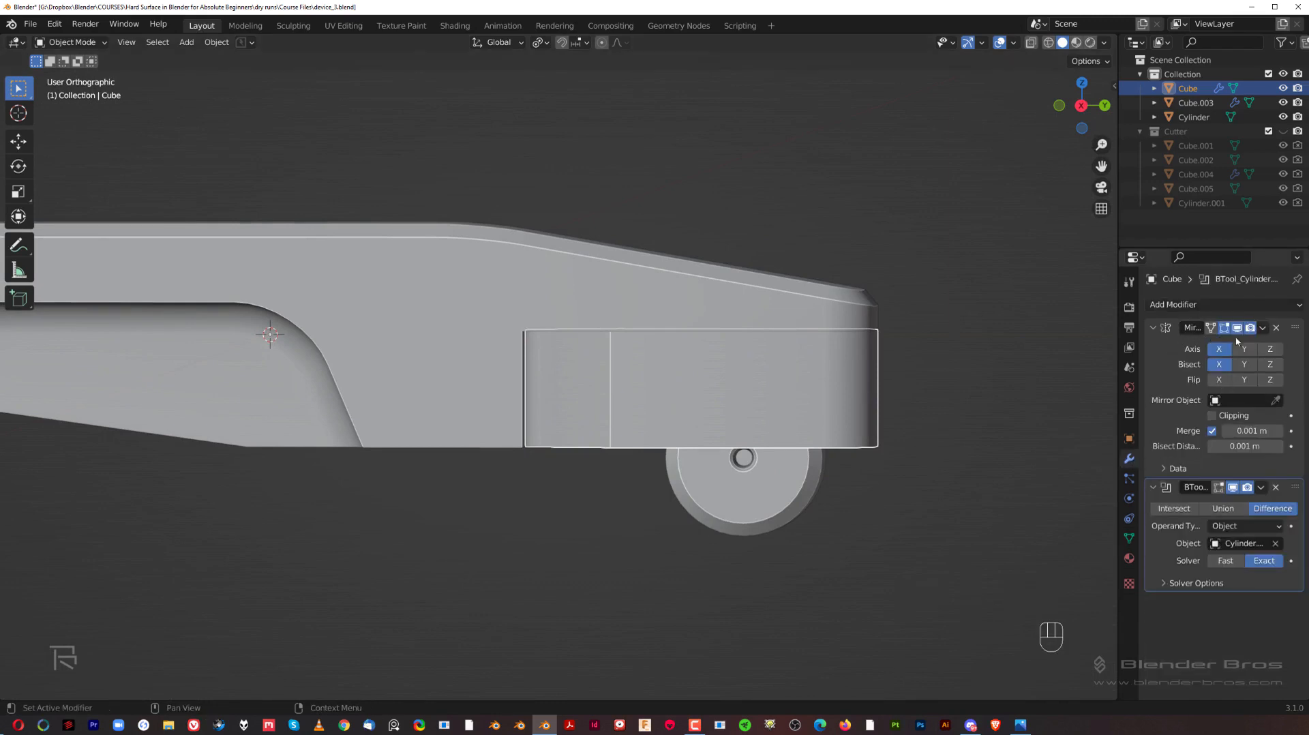
{"action": "left_click", "coordinate": [1265, 327]}
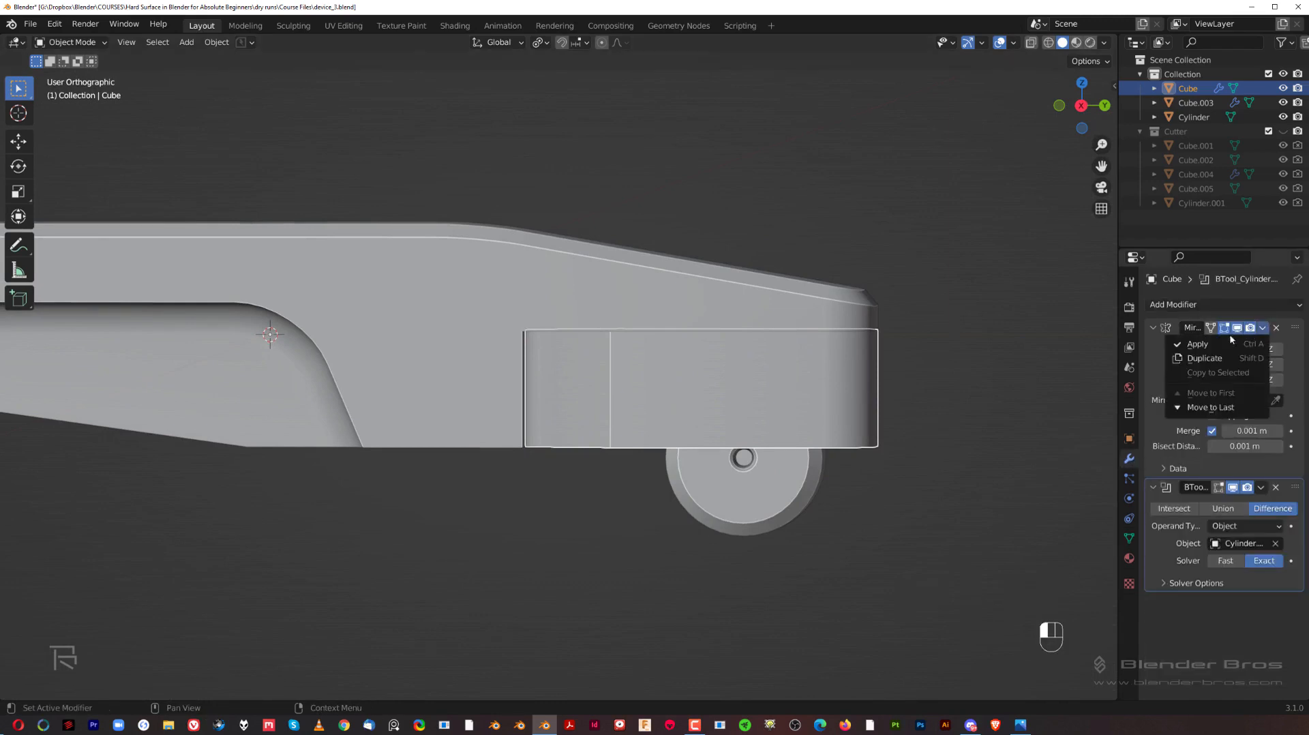
{"action": "left_click", "coordinate": [1231, 342]}
{"action": "left_click", "coordinate": [1262, 330]}
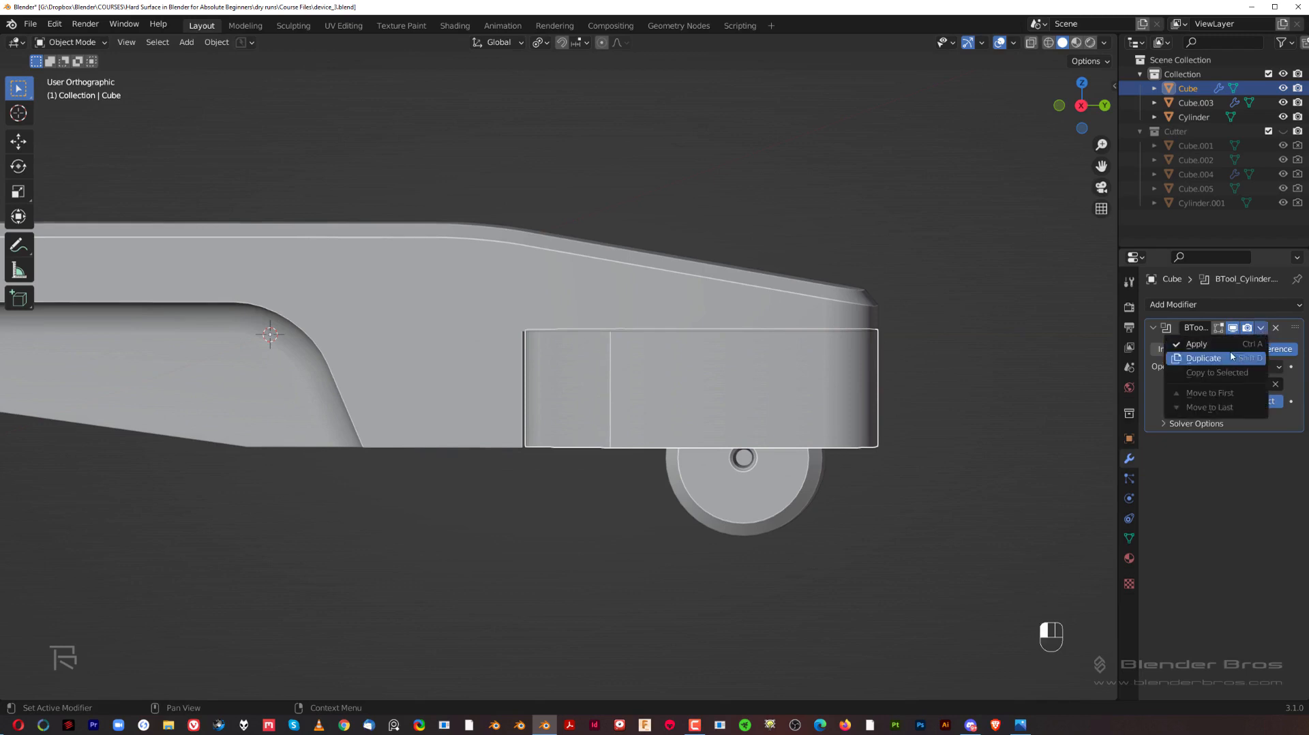
{"action": "left_click", "coordinate": [1232, 345]}
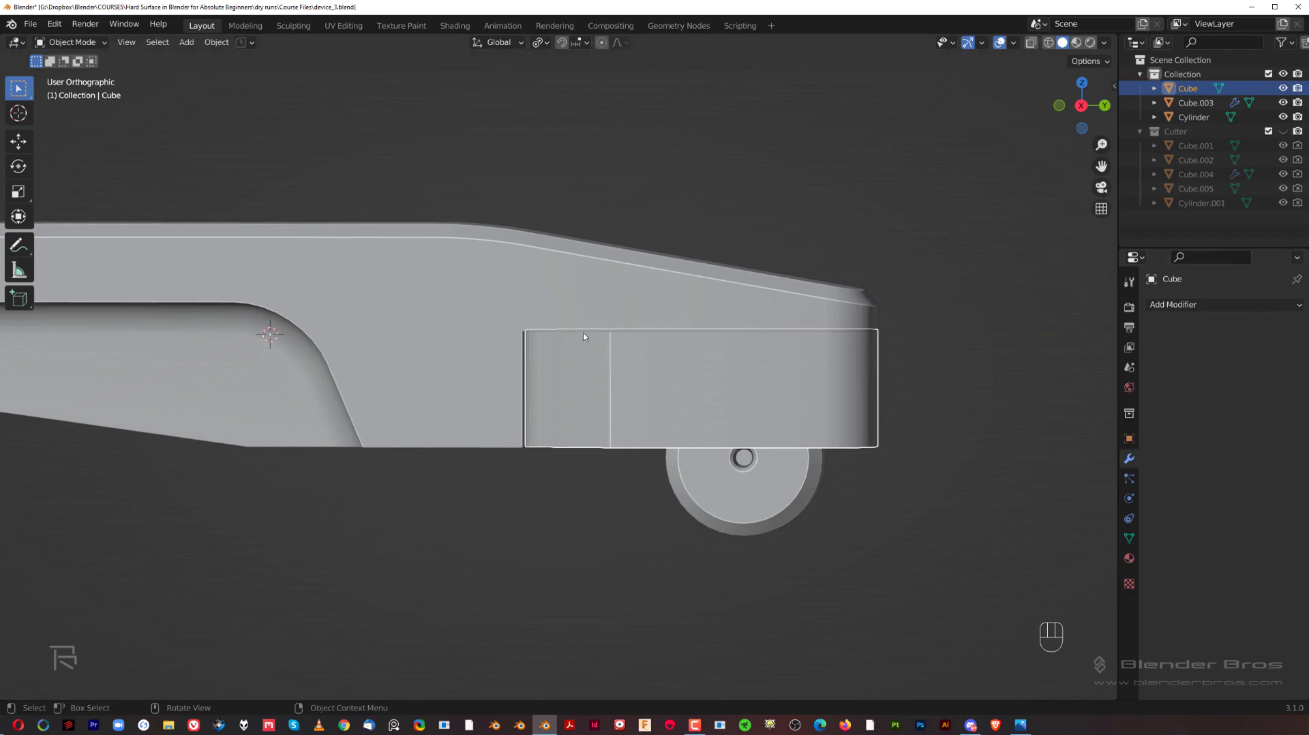
{"action": "key", "text": "shift+s"}
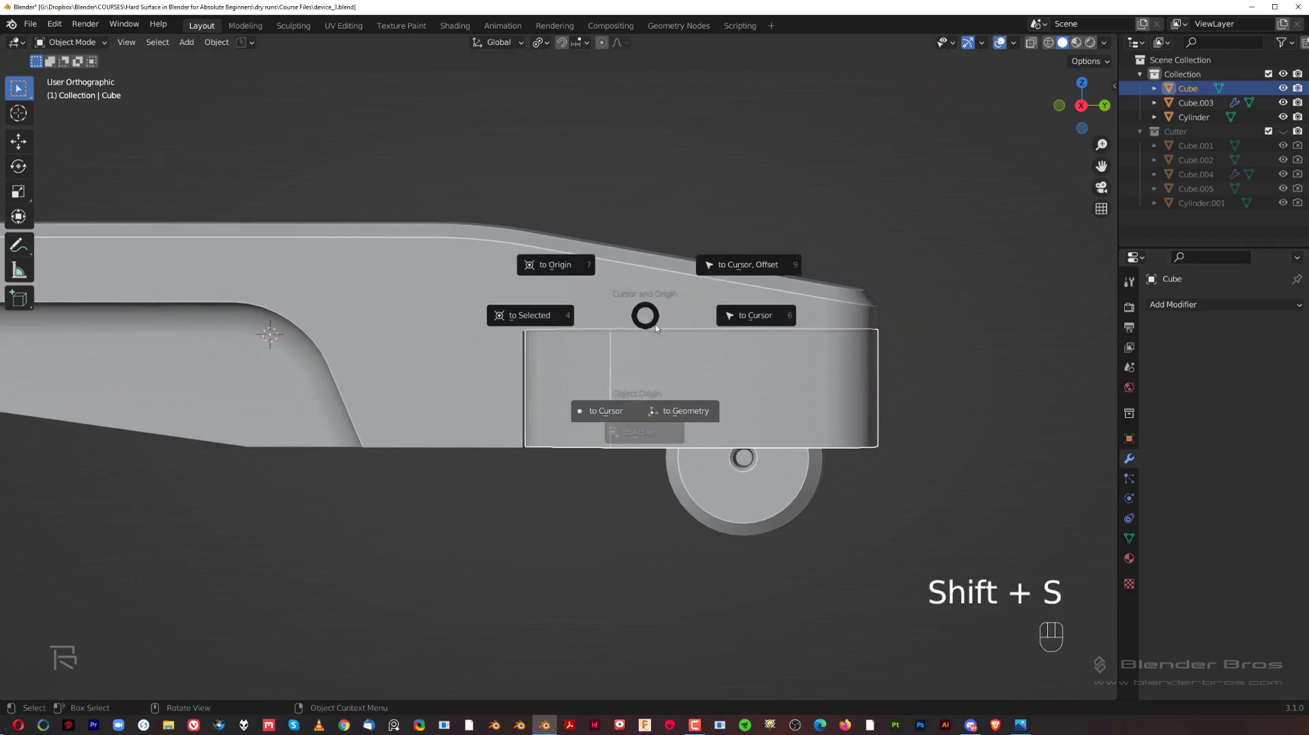
{"action": "left_click", "coordinate": [691, 410]}
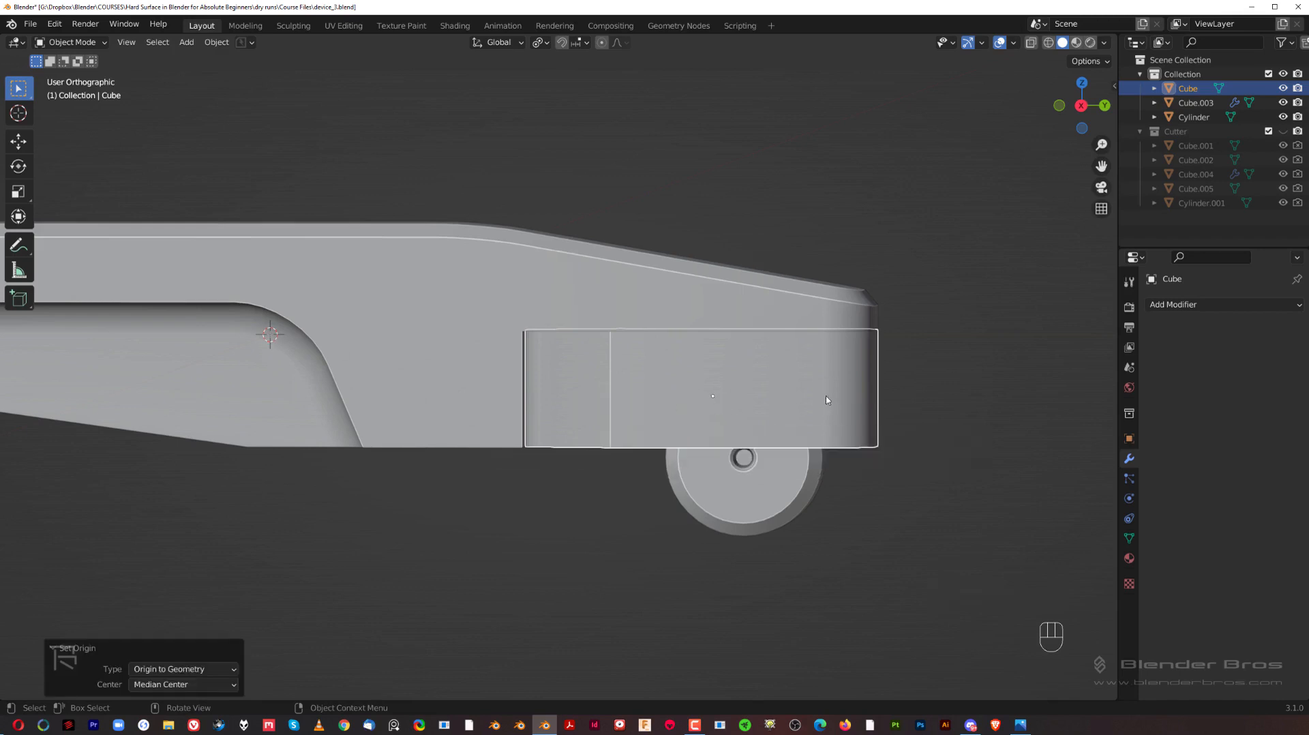
Bevel the front block's vertical side corner edge about 0.09 m wide with 4 segments.
{"action": "middle_click_drag", "start_coordinate": [826, 399], "coordinate": [614, 333]}
{"action": "key", "text": "grave"}
{"action": "left_click", "coordinate": [657, 341]}
{"action": "scroll", "coordinate": [747, 377], "scroll_direction": "up", "scroll_amount": 1}
{"action": "scroll", "coordinate": [642, 391], "scroll_direction": "up", "scroll_amount": 1}
{"action": "scroll", "coordinate": [642, 394], "scroll_direction": "down", "scroll_amount": 2}
{"action": "key", "text": "Tab"}
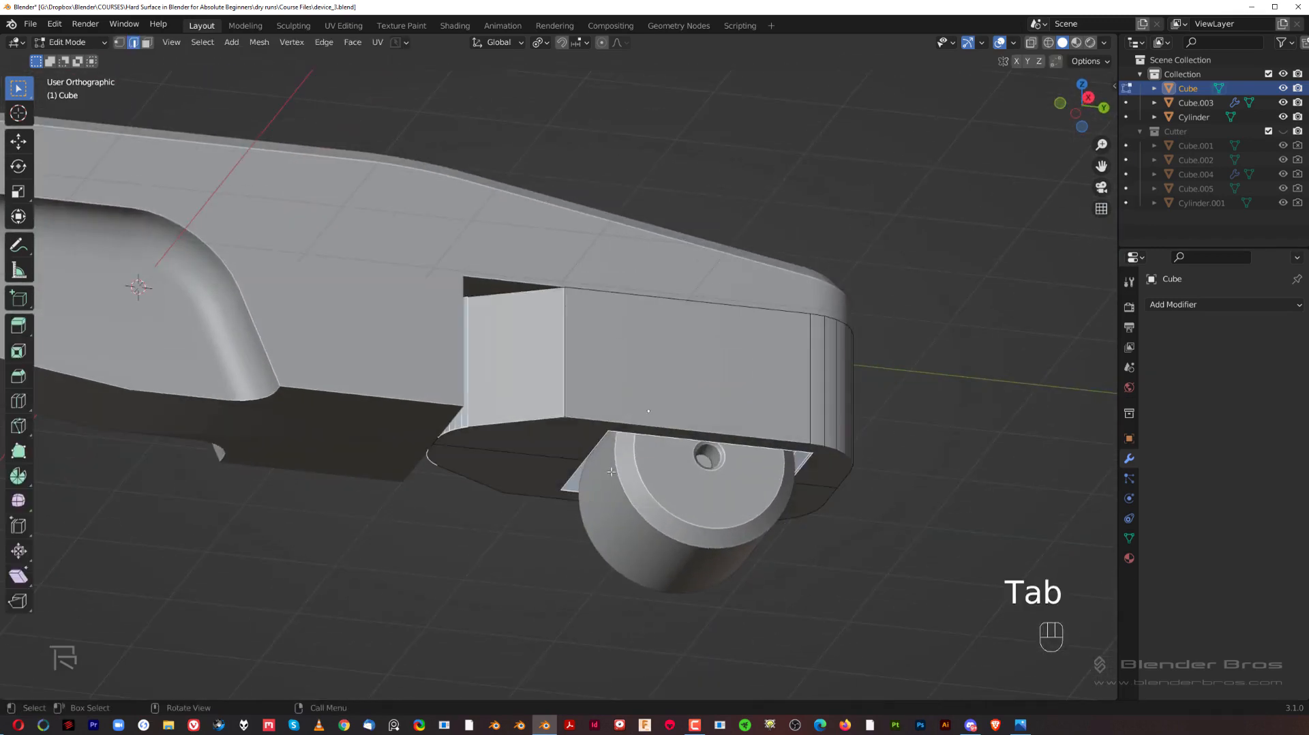
{"action": "left_click", "coordinate": [575, 332]}
{"action": "key", "text": "ctrl+b"}
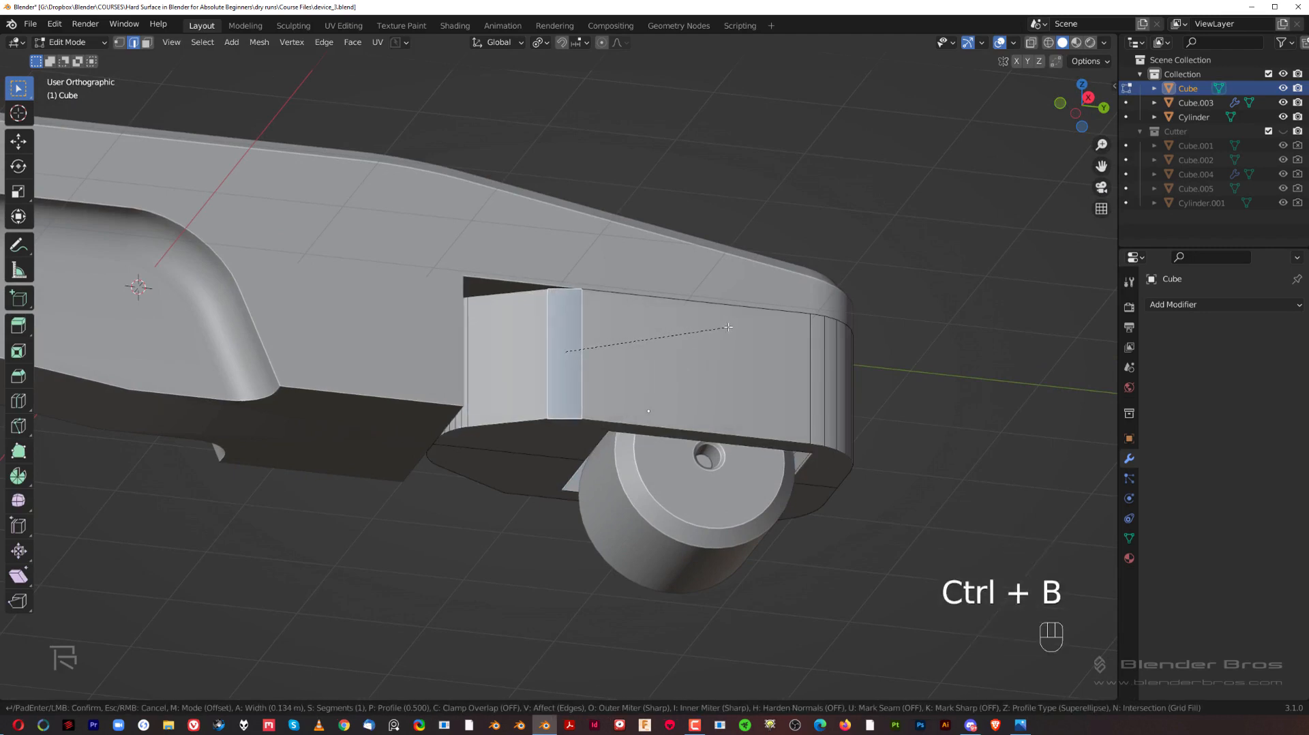
{"action": "scroll", "coordinate": [723, 326], "scroll_direction": "up", "scroll_amount": 1}
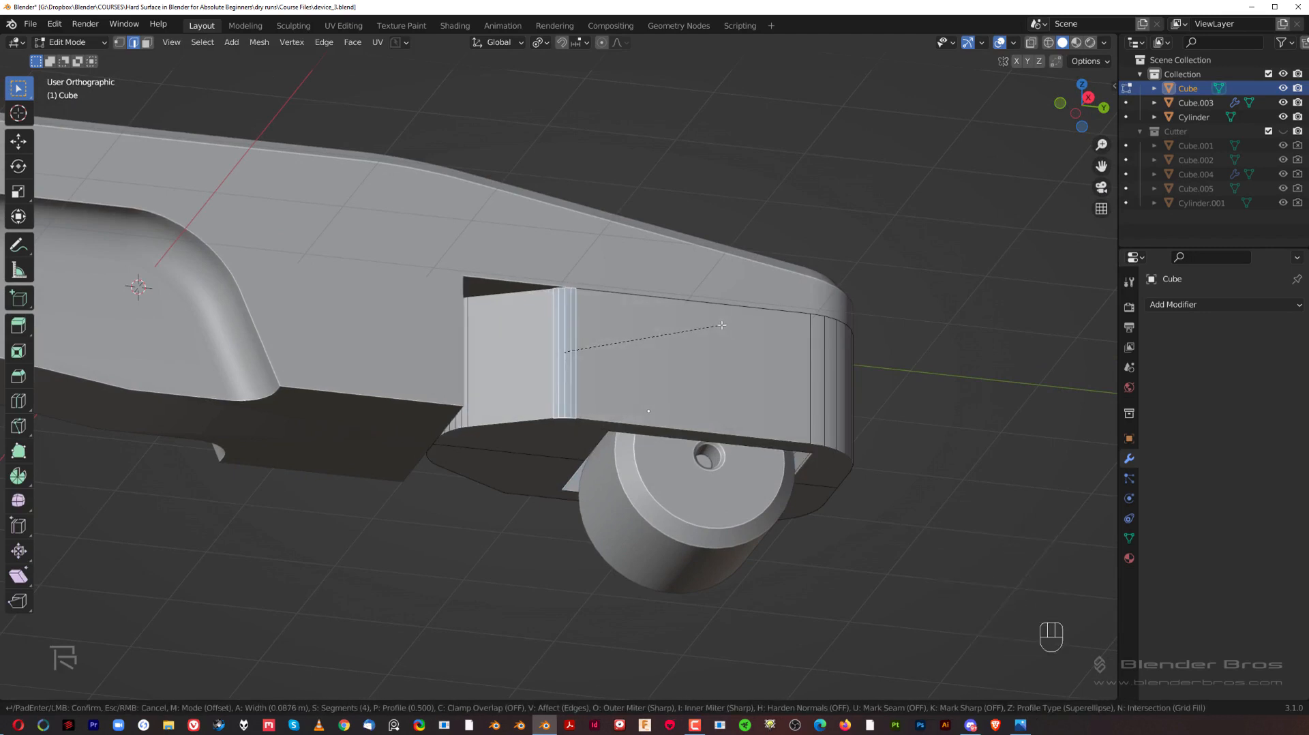
{"action": "left_click", "coordinate": [723, 327]}
{"action": "middle_click_drag", "start_coordinate": [723, 326], "coordinate": [728, 361]}
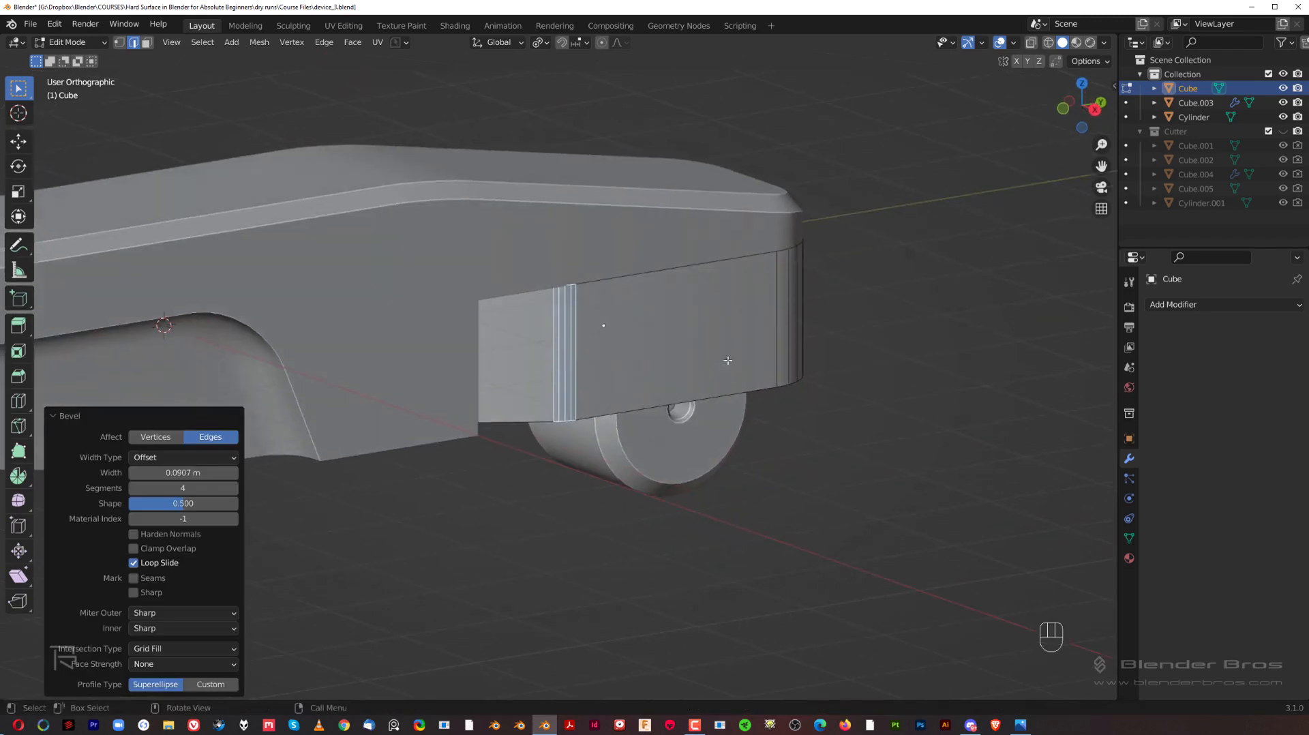
Select the edge loop on one half of the block's top rim, isolate the block in local view, and save the file.
{"action": "left_click", "coordinate": [684, 276], "text": "alt"}
{"action": "middle_click_drag", "start_coordinate": [681, 272], "coordinate": [656, 282]}
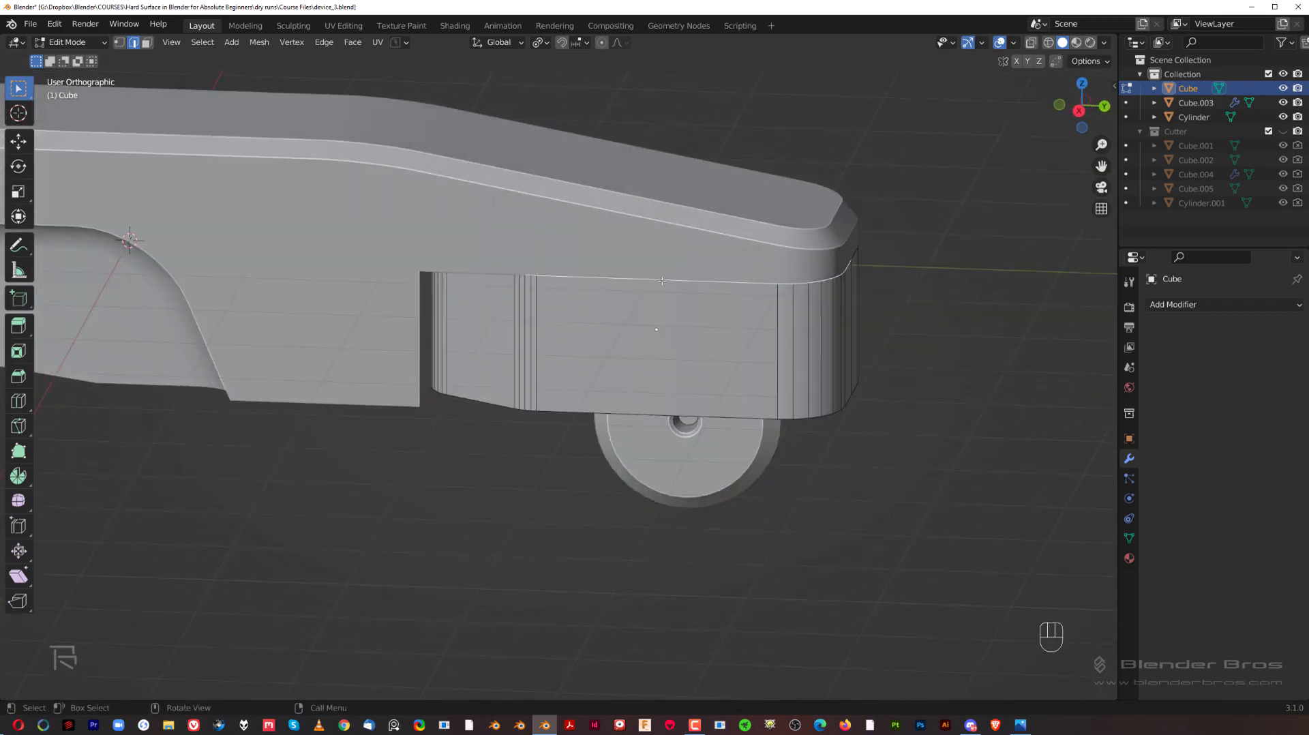
{"action": "key", "text": "KP_Divide"}
{"action": "key", "text": "ctrl+s"}
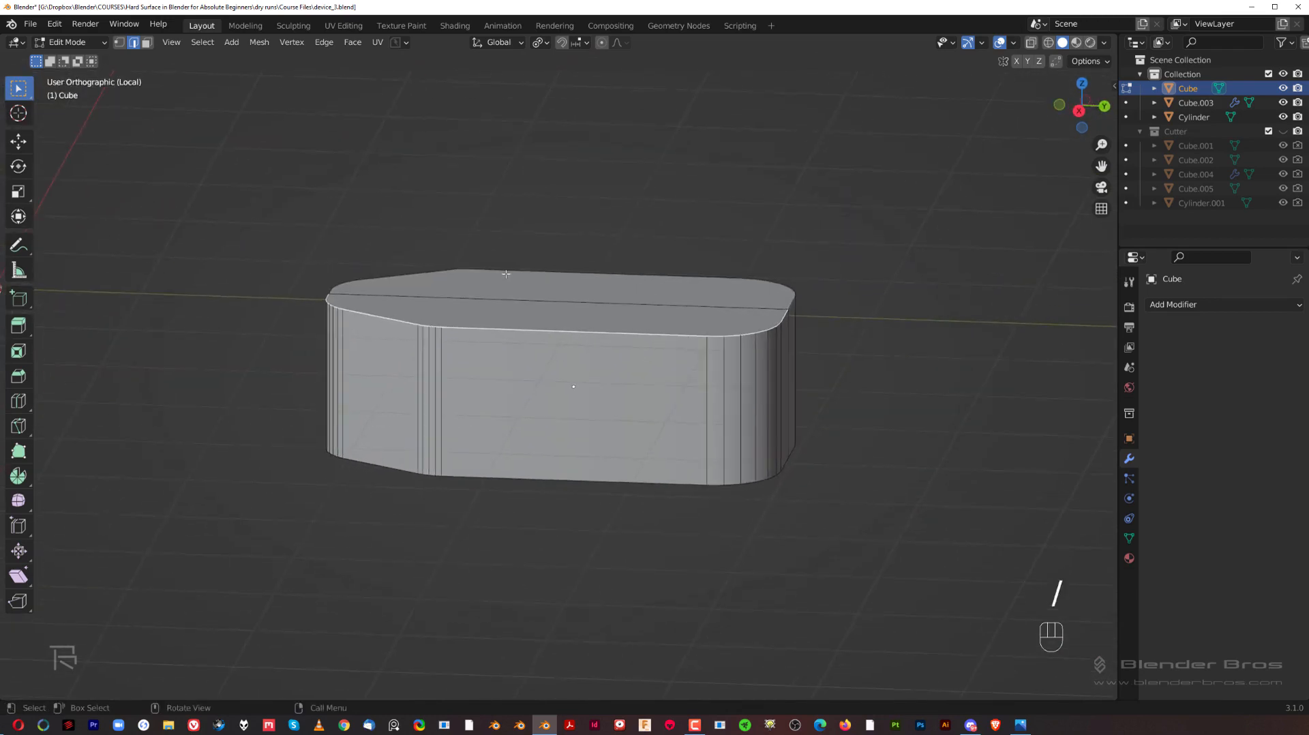
Extend the selection to the block's entire top rim and bevel it into a narrow single-segment chamfer.
{"action": "middle_click_drag", "start_coordinate": [687, 282], "coordinate": [709, 306]}
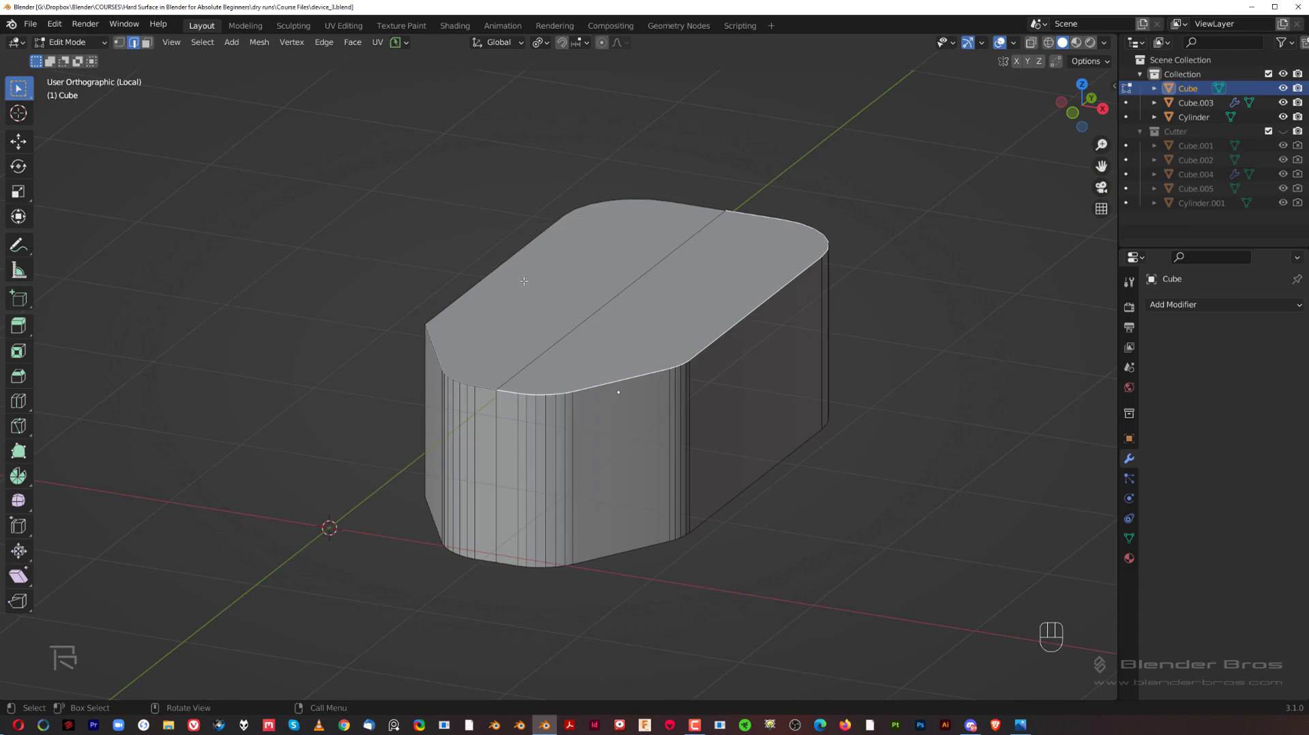
{"action": "left_click", "coordinate": [501, 265], "text": "alt+shift"}
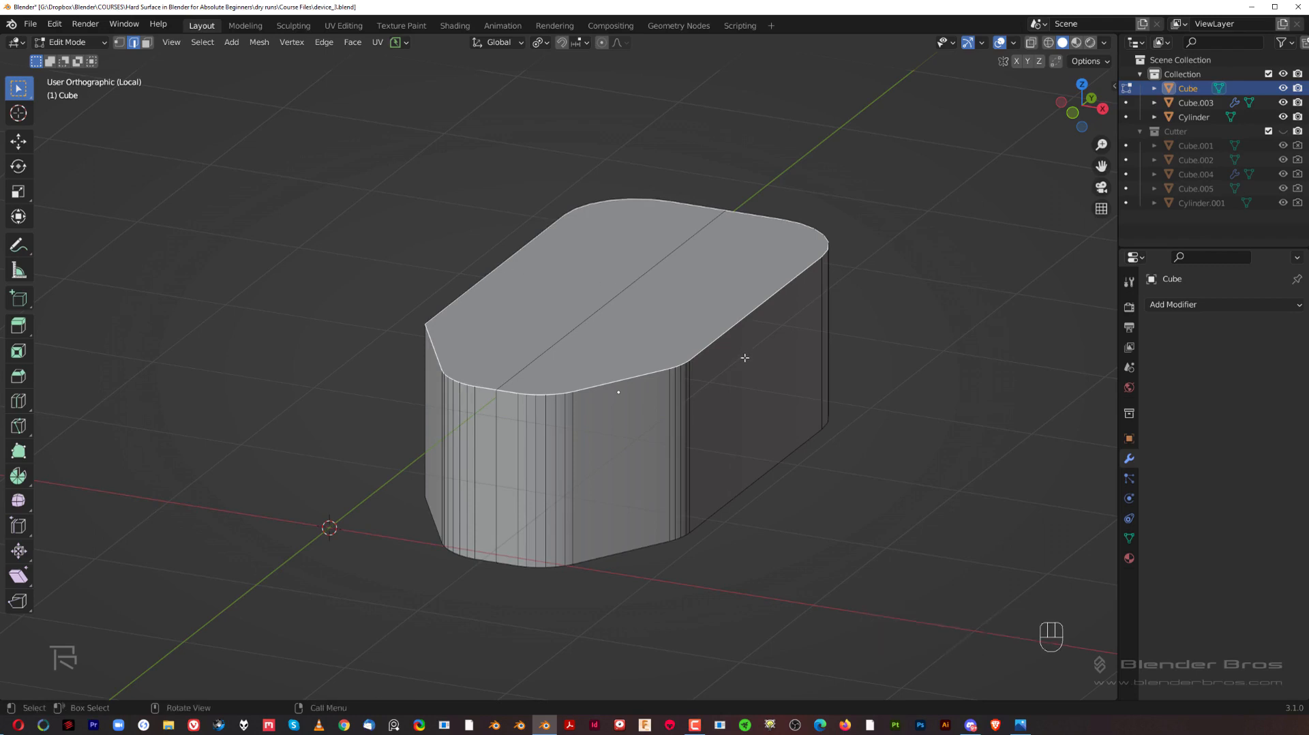
{"action": "middle_click_drag", "start_coordinate": [745, 358], "coordinate": [762, 271]}
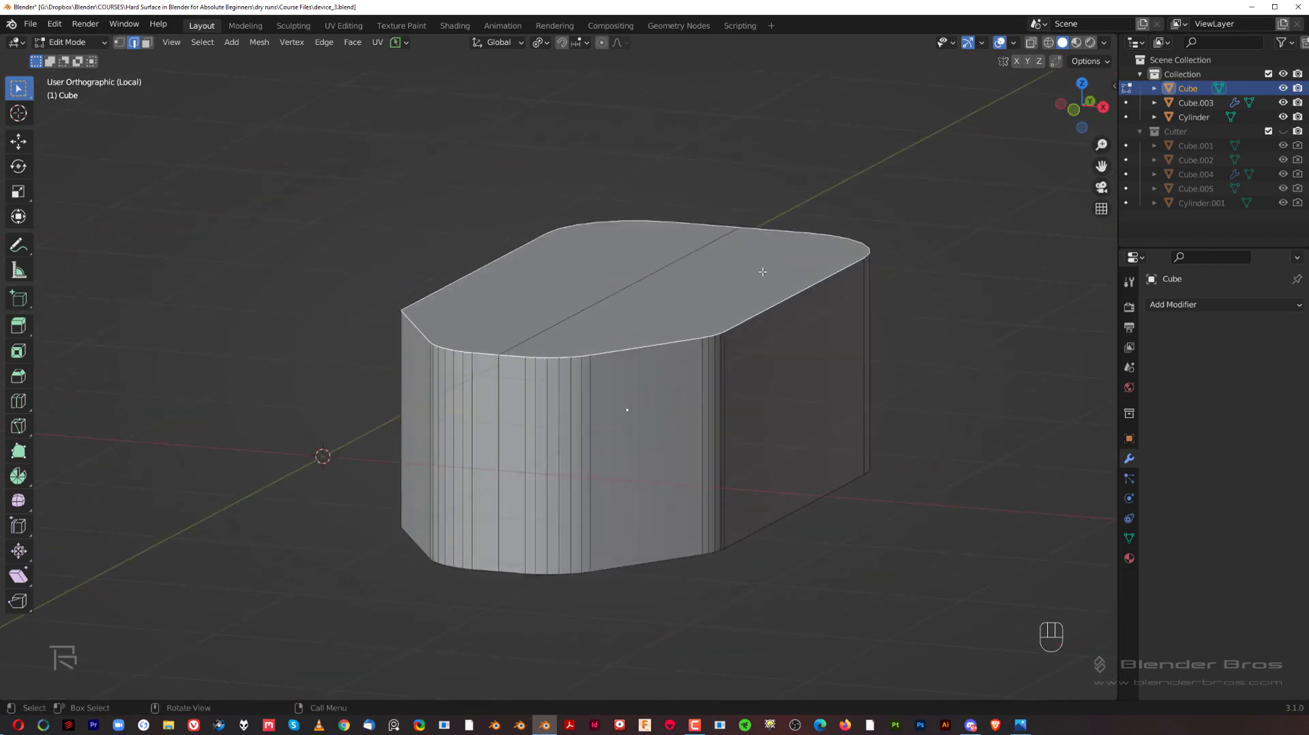
{"action": "key", "text": "ctrl+b"}
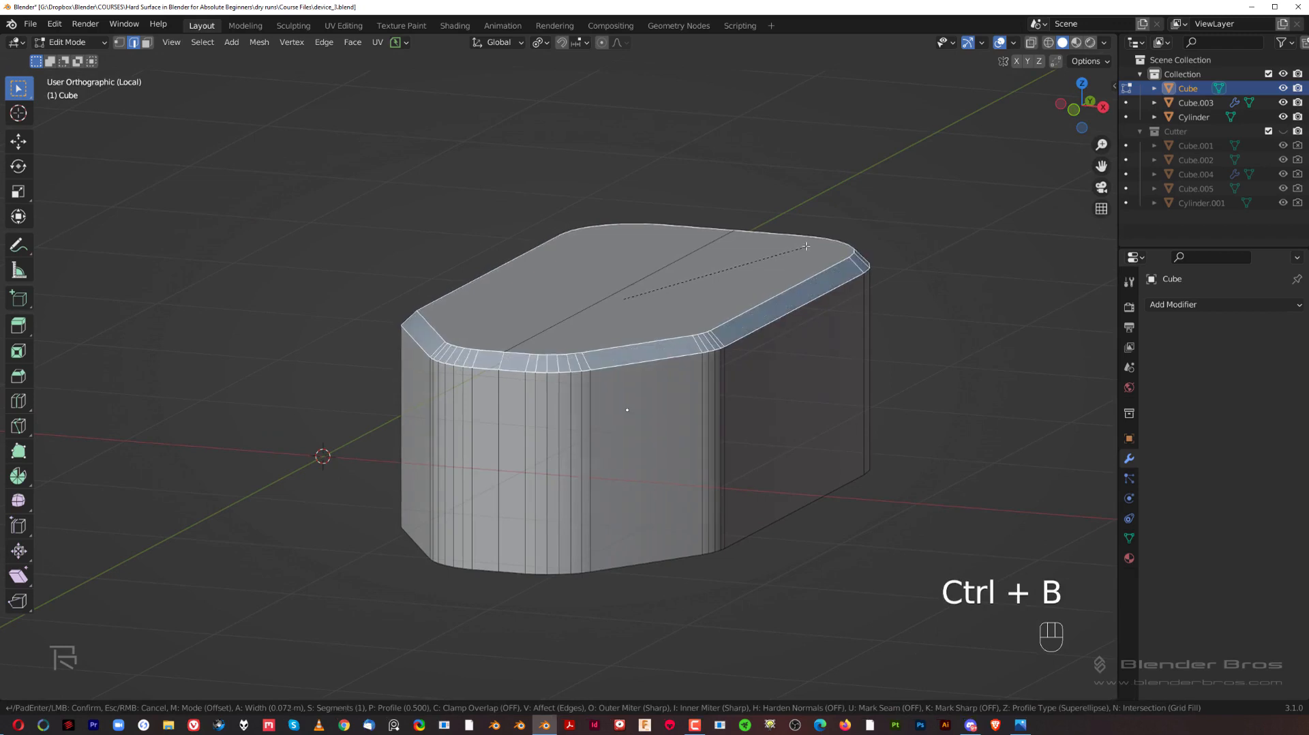
{"action": "left_click", "coordinate": [758, 236], "text": "shift"}
{"action": "middle_click_drag", "start_coordinate": [759, 236], "coordinate": [805, 381]}
Exit local view, symmetrize the front block's whole mesh from +X to -X, and return to Object Mode.
{"action": "key", "text": "Tab"}
{"action": "middle_click_drag", "start_coordinate": [786, 184], "coordinate": [661, 292]}
{"action": "key", "text": "slash"}
{"action": "scroll", "coordinate": [682, 328], "scroll_direction": "up", "scroll_amount": 4}
{"action": "key", "text": "Tab"}
{"action": "left_click", "coordinate": [677, 380]}
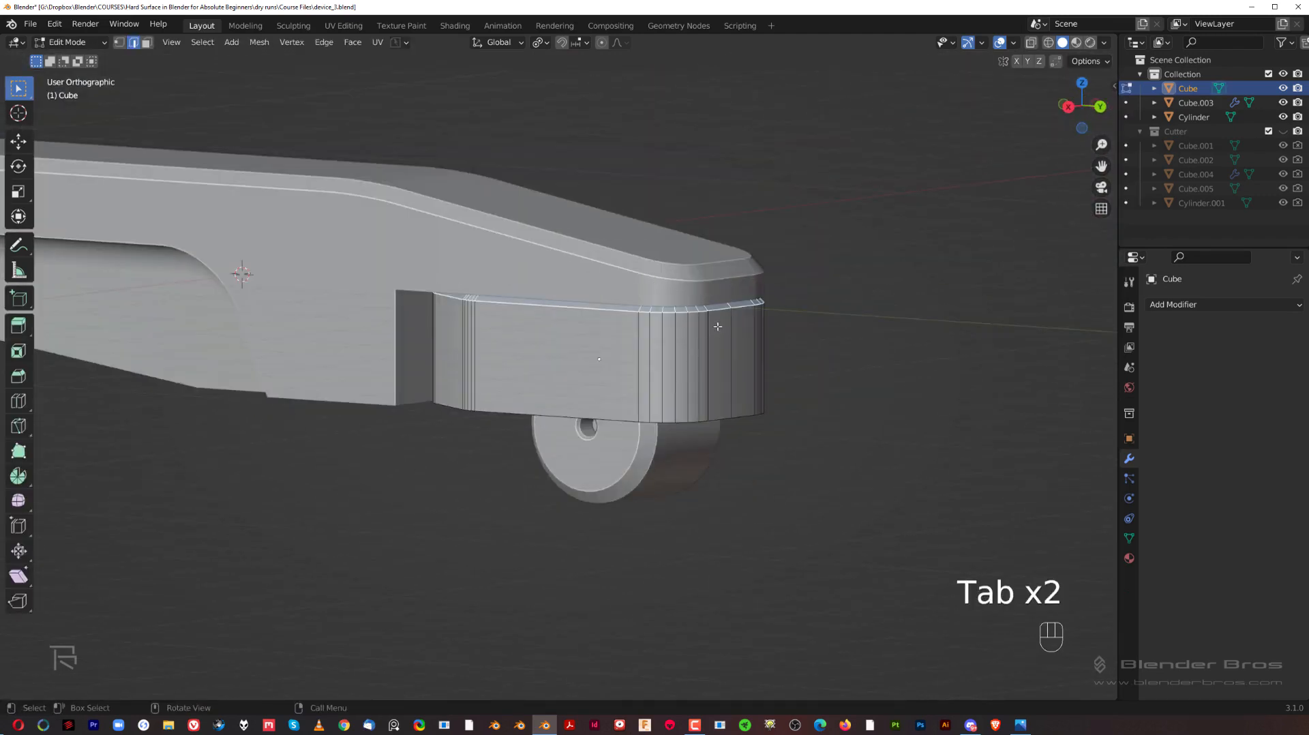
{"action": "key", "text": "a"}
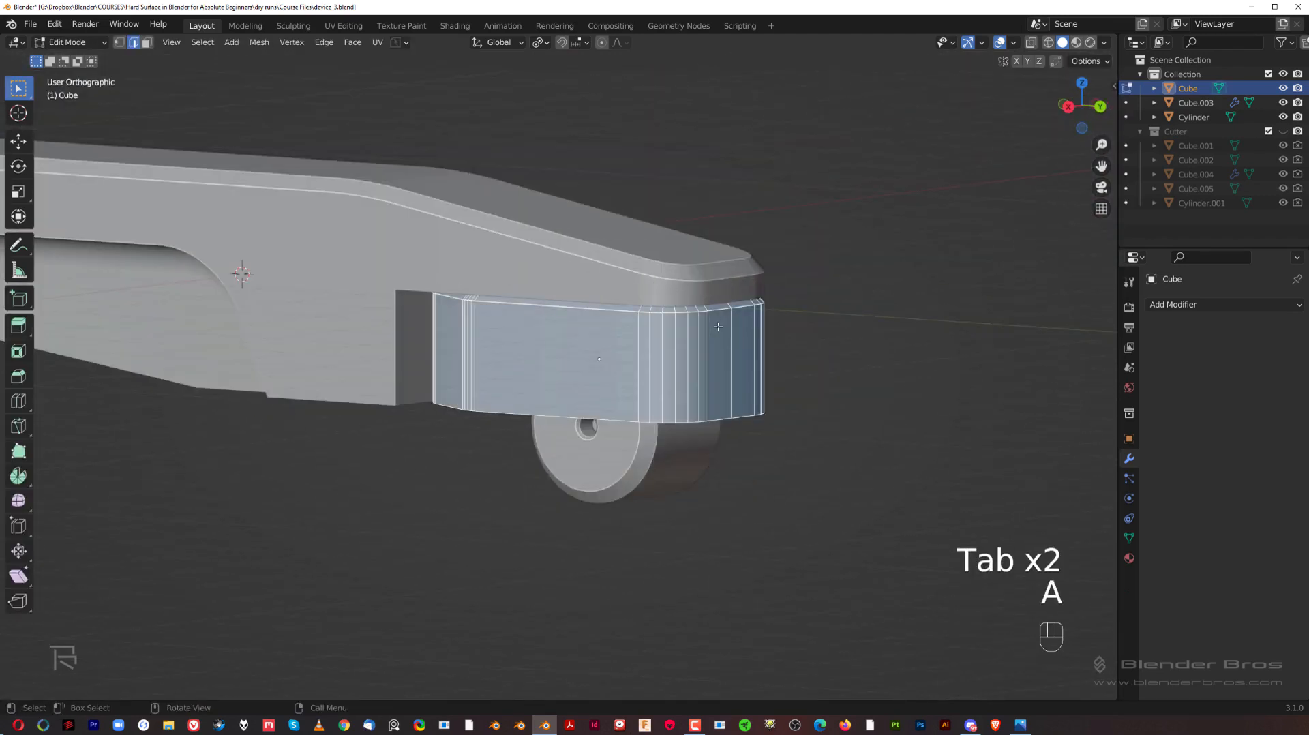
{"action": "left_click", "coordinate": [253, 44]}
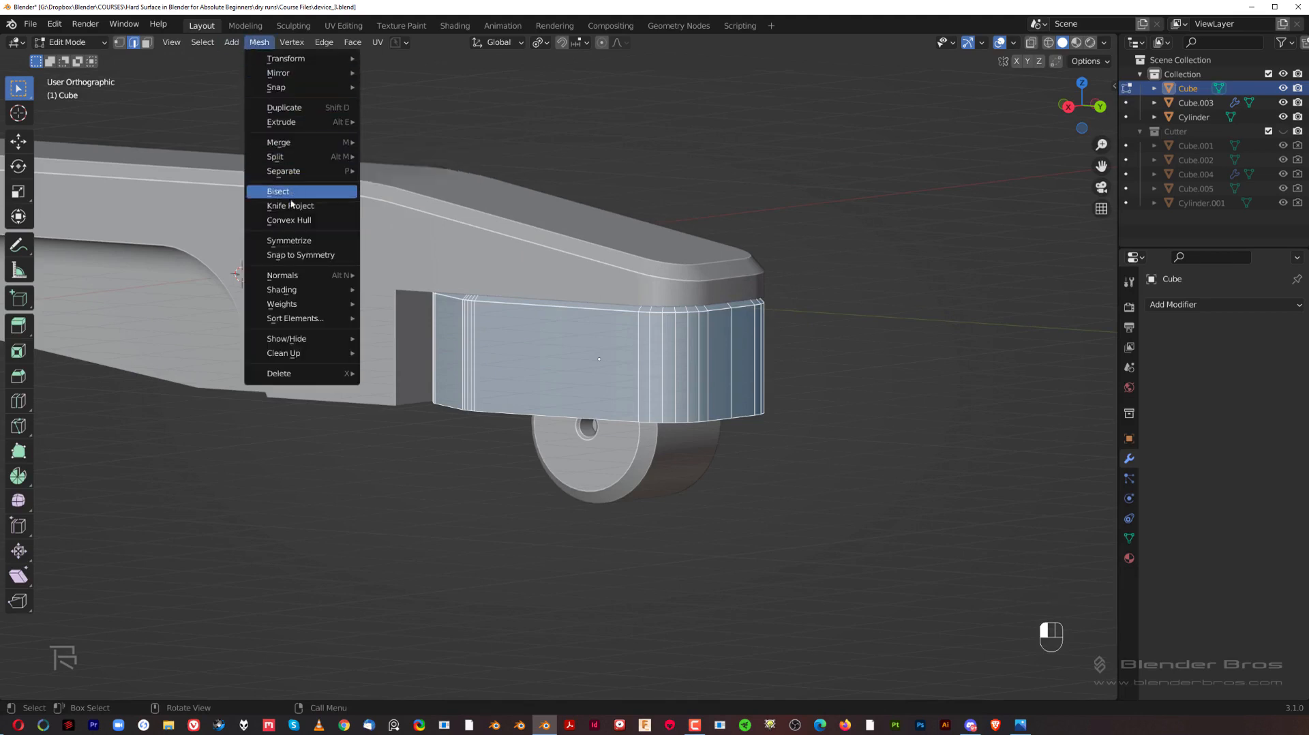
{"action": "left_click", "coordinate": [293, 241]}
{"action": "middle_click_drag", "start_coordinate": [299, 242], "coordinate": [468, 316]}
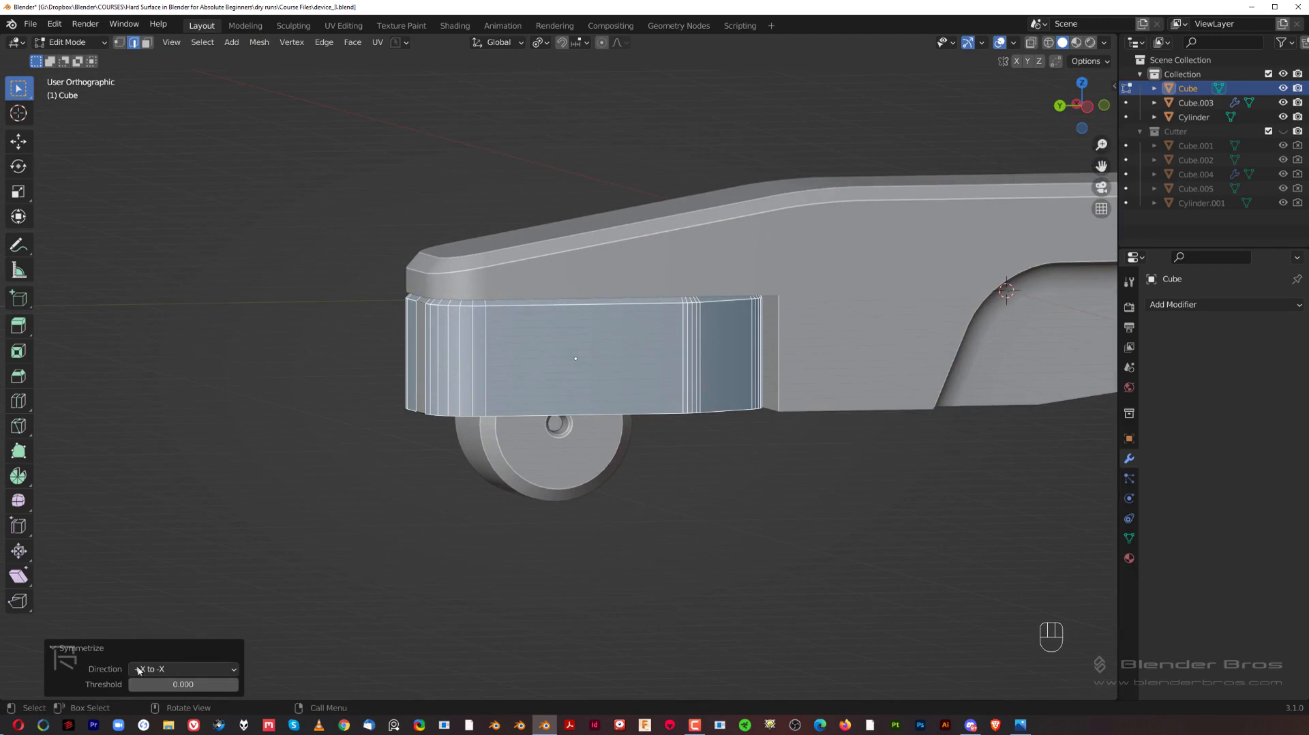
{"action": "middle_click_drag", "start_coordinate": [530, 384], "coordinate": [431, 330]}
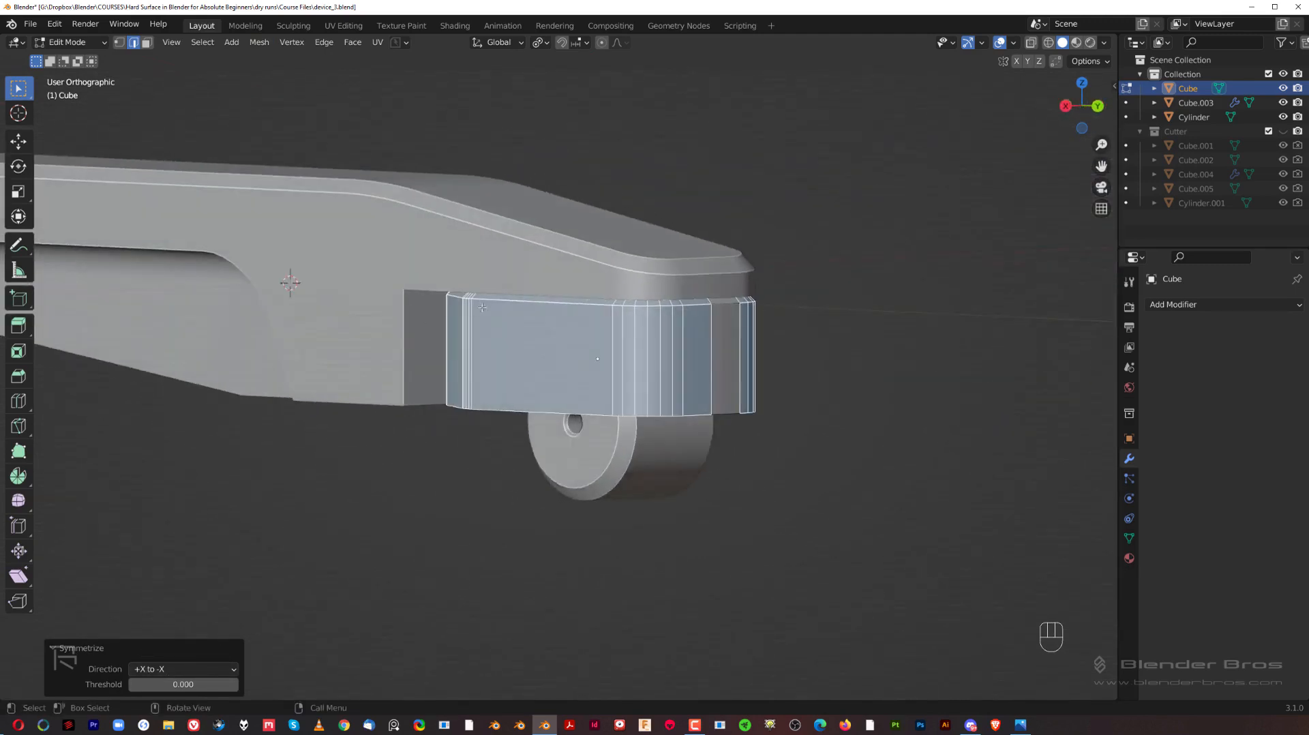
{"action": "middle_click_drag", "start_coordinate": [694, 321], "coordinate": [739, 276]}
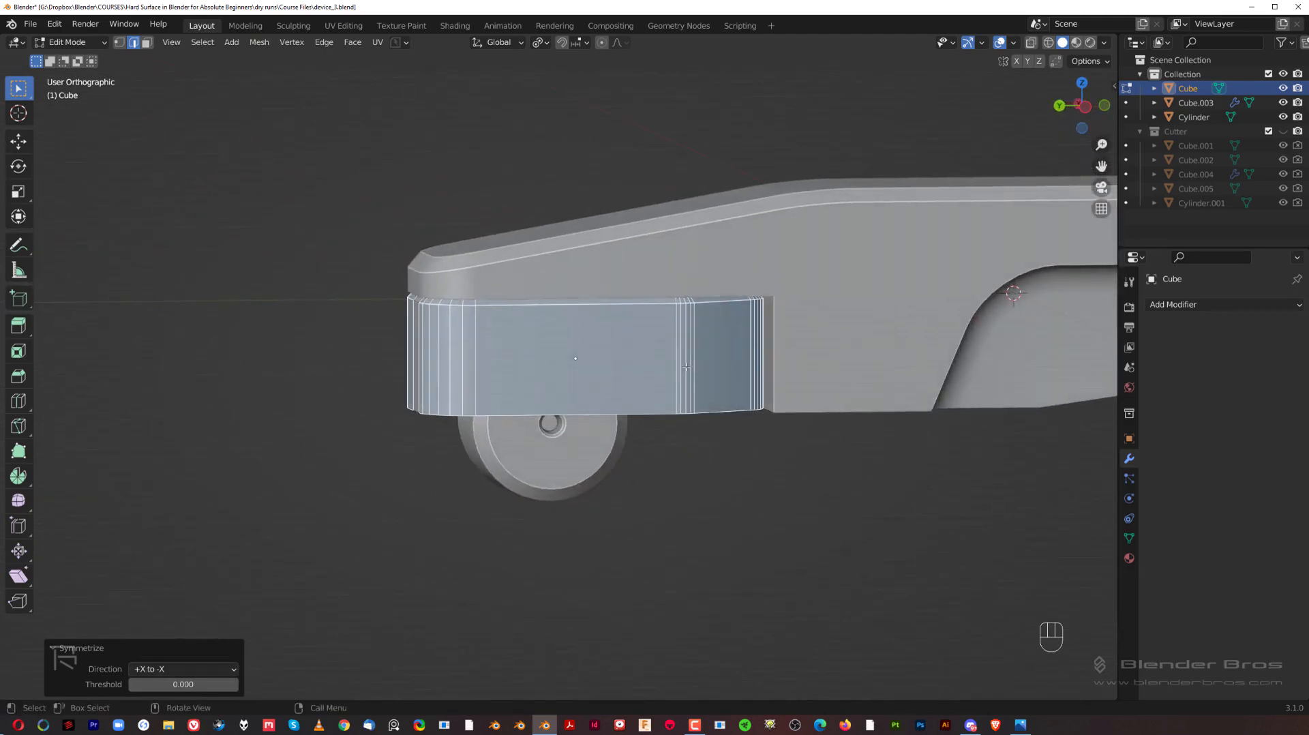
{"action": "middle_click_drag", "start_coordinate": [686, 367], "coordinate": [715, 272]}
{"action": "key", "text": "Tab"}
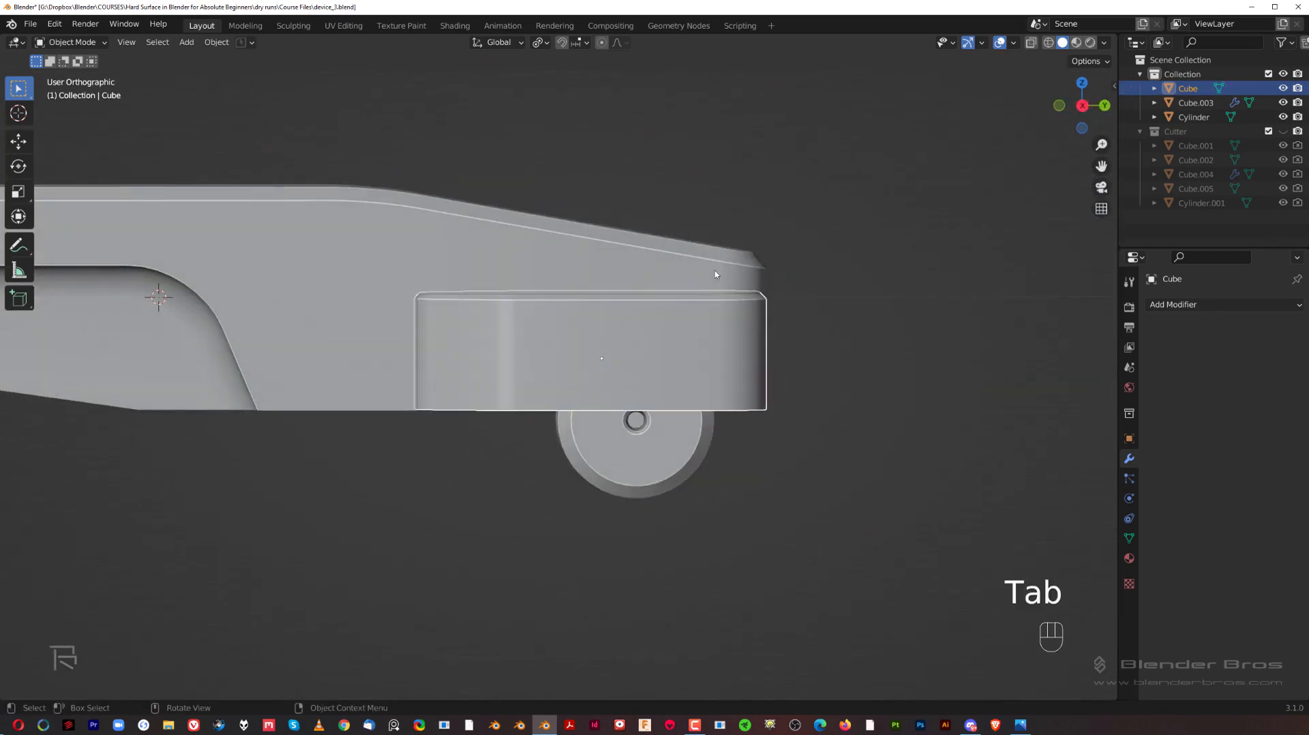
Examine the device's side profile and the front block's fit from the right orthographic view.
{"action": "key", "text": "grave"}
{"action": "scroll", "coordinate": [593, 359], "scroll_direction": "down", "scroll_amount": 2}
{"action": "scroll", "coordinate": [721, 326], "scroll_direction": "up", "scroll_amount": 1}
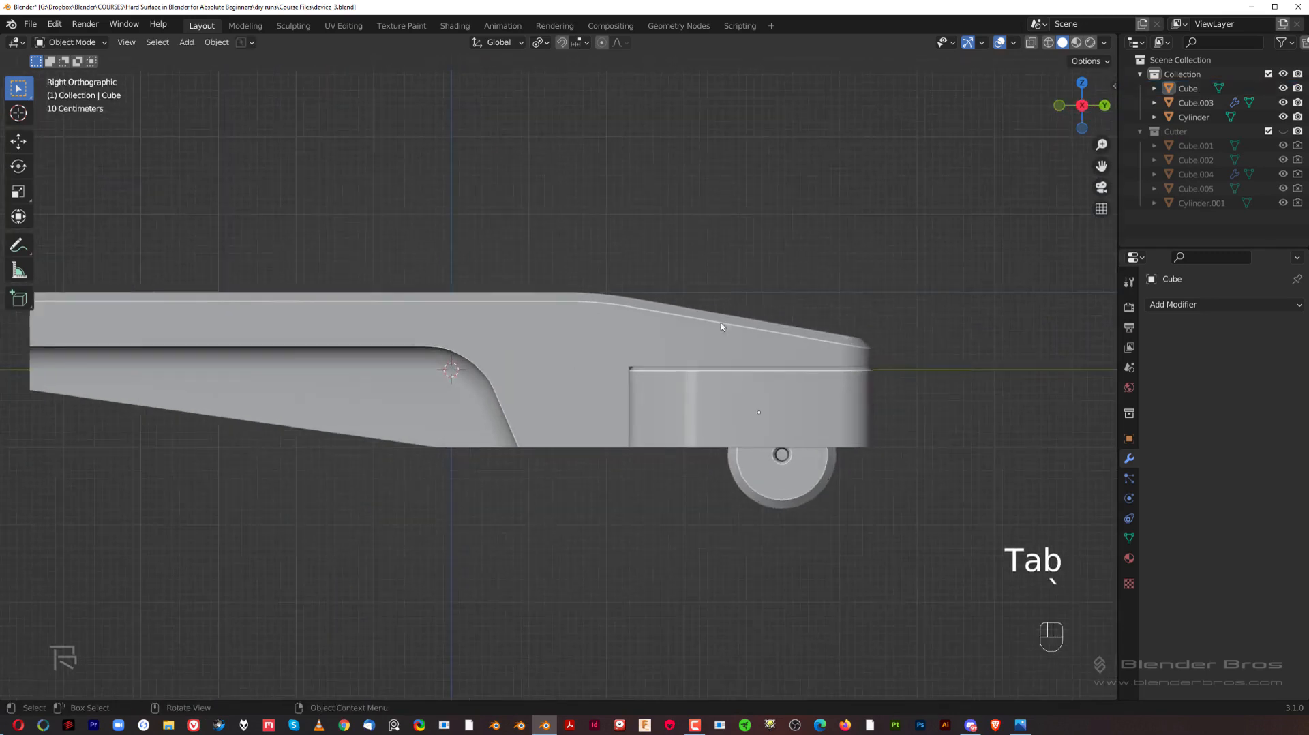
{"action": "middle_click_drag", "start_coordinate": [717, 337], "coordinate": [647, 342], "text": "shift"}
{"action": "scroll", "coordinate": [621, 356], "scroll_direction": "up", "scroll_amount": 1}
{"action": "middle_click_drag", "start_coordinate": [584, 372], "coordinate": [643, 375], "text": "shift"}
{"action": "scroll", "coordinate": [682, 369], "scroll_direction": "down", "scroll_amount": 1}
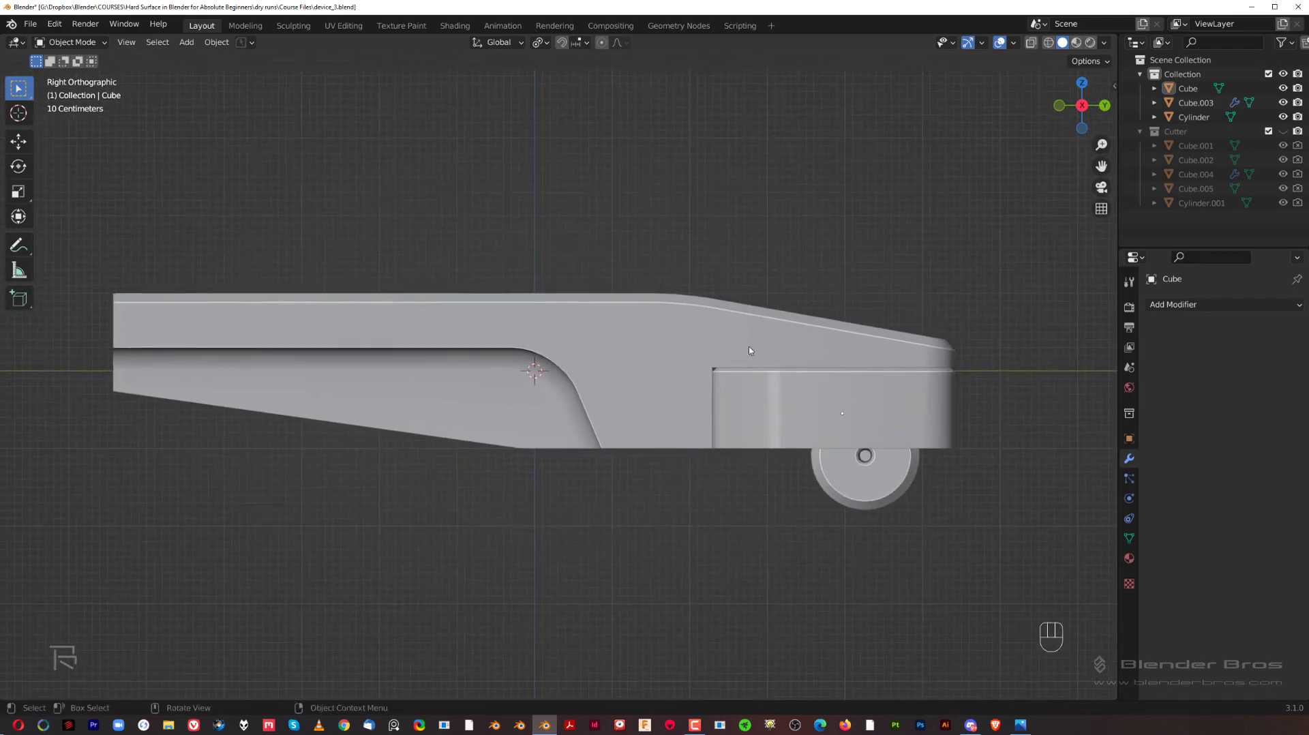
{"action": "middle_click_drag", "start_coordinate": [760, 358], "coordinate": [716, 297], "text": "shift"}
{"action": "scroll", "coordinate": [747, 298], "scroll_direction": "up", "scroll_amount": 2}
{"action": "middle_click_drag", "start_coordinate": [636, 341], "coordinate": [682, 317], "text": "shift"}
{"action": "scroll", "coordinate": [717, 385], "scroll_direction": "down", "scroll_amount": 1}
Add a Bevel modifier to the main body and place it above the Mirror modifier in the stack.
{"action": "left_click", "coordinate": [741, 323]}
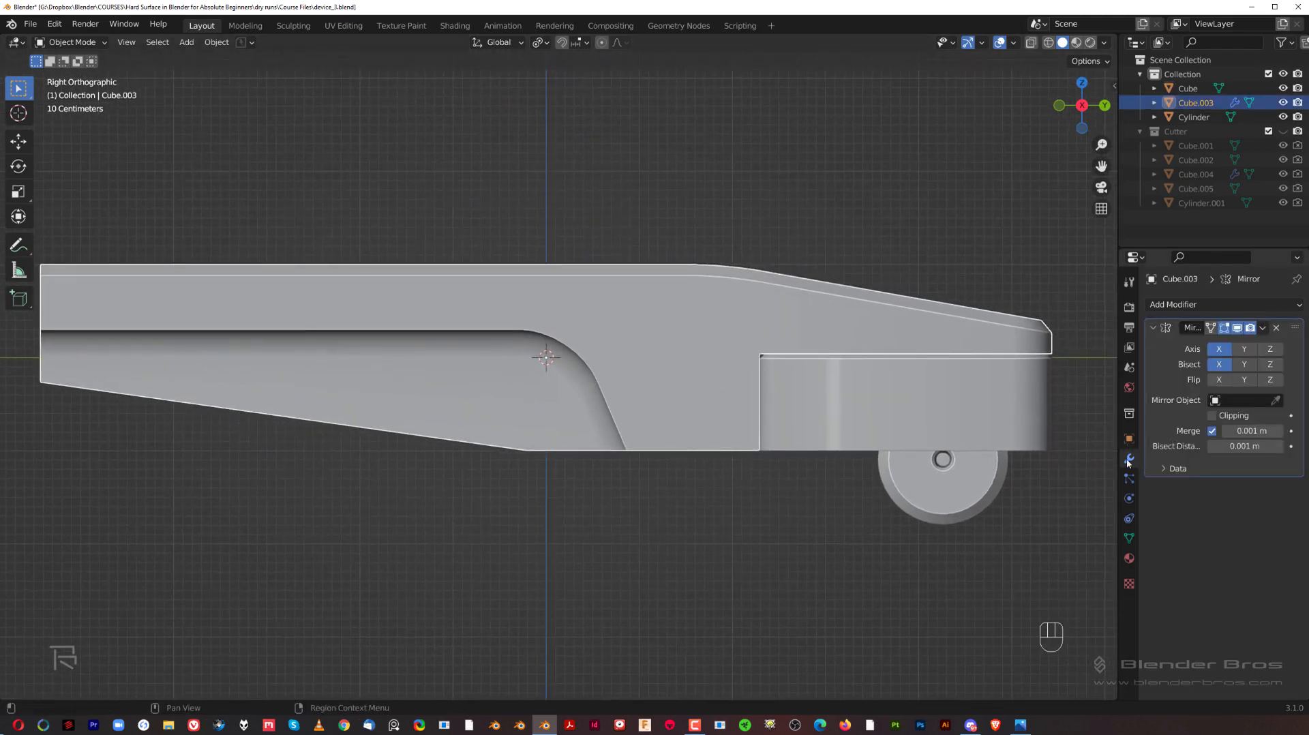
{"action": "left_click", "coordinate": [1182, 305]}
{"action": "left_click", "coordinate": [988, 361]}
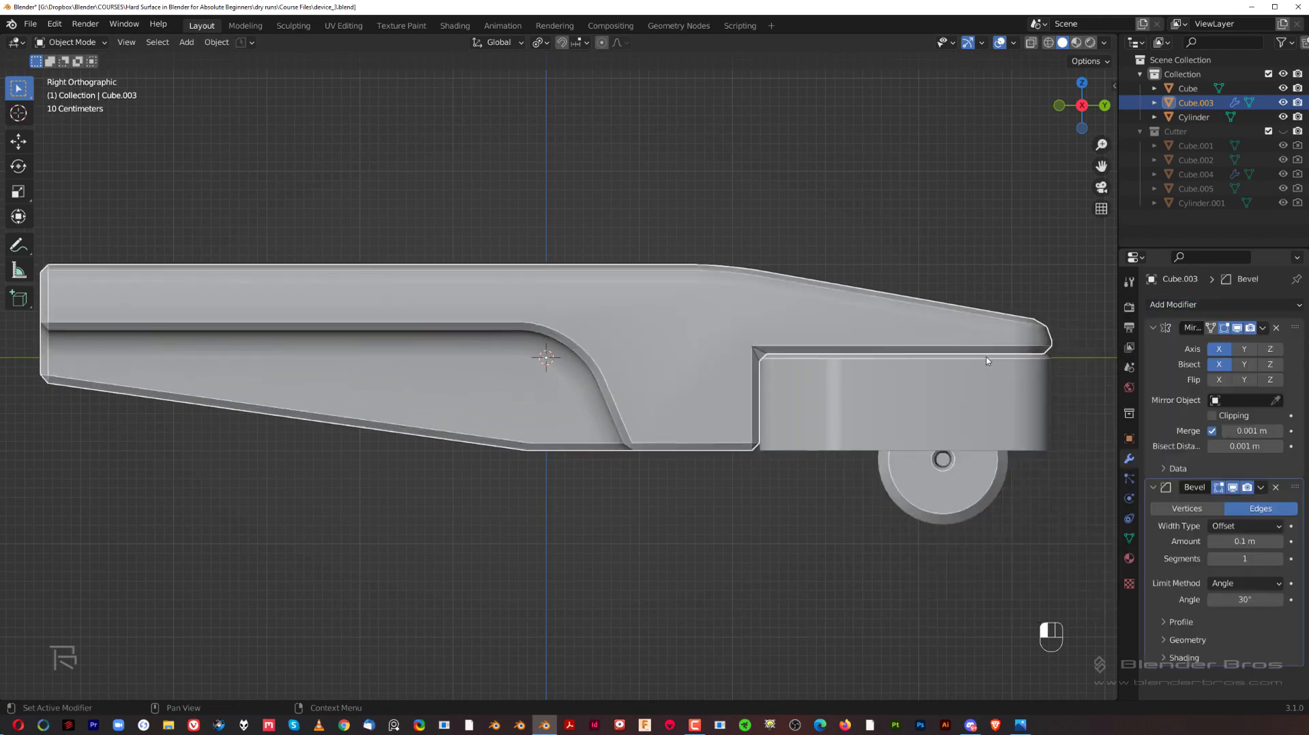
{"action": "scroll", "coordinate": [876, 348], "scroll_direction": "up", "scroll_amount": 5}
{"action": "middle_click_drag", "start_coordinate": [819, 349], "coordinate": [648, 314]}
{"action": "scroll", "coordinate": [764, 358], "scroll_direction": "down", "scroll_amount": 2}
{"action": "scroll", "coordinate": [658, 348], "scroll_direction": "up", "scroll_amount": 2}
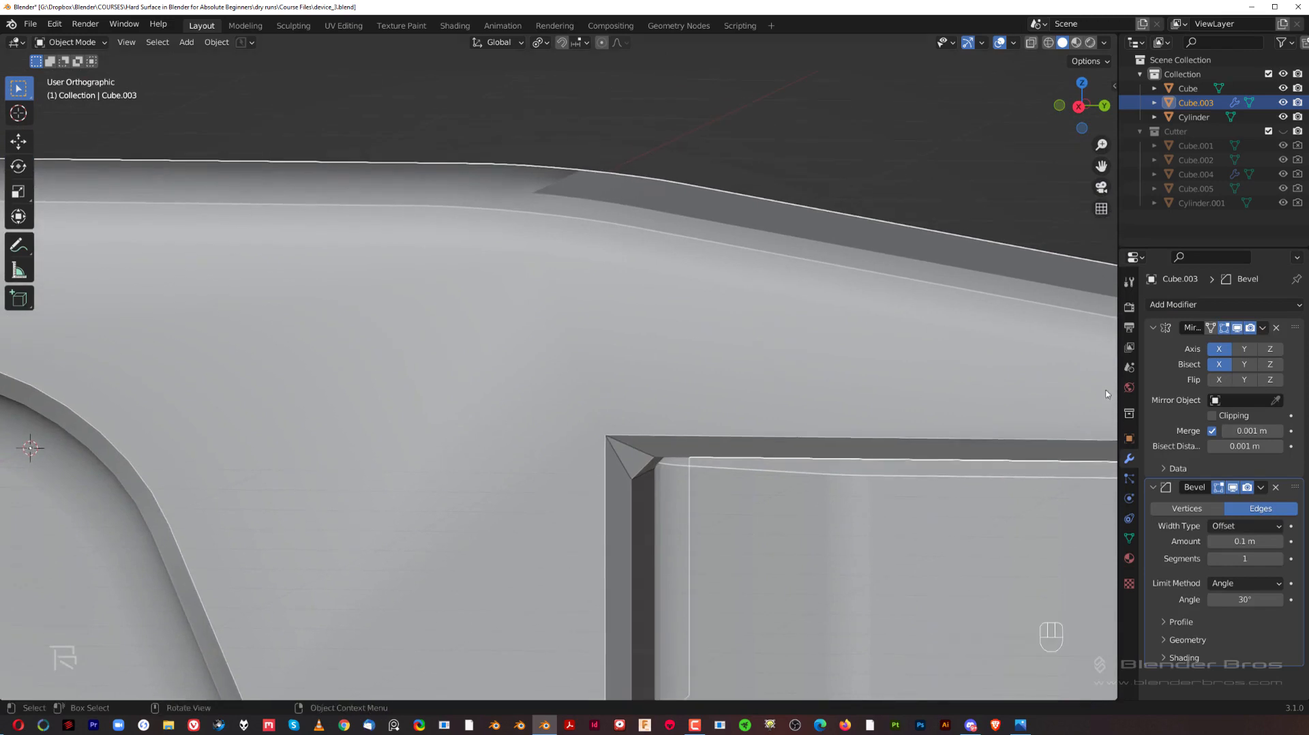
{"action": "left_click_drag", "start_coordinate": [1294, 488], "coordinate": [1294, 322]}
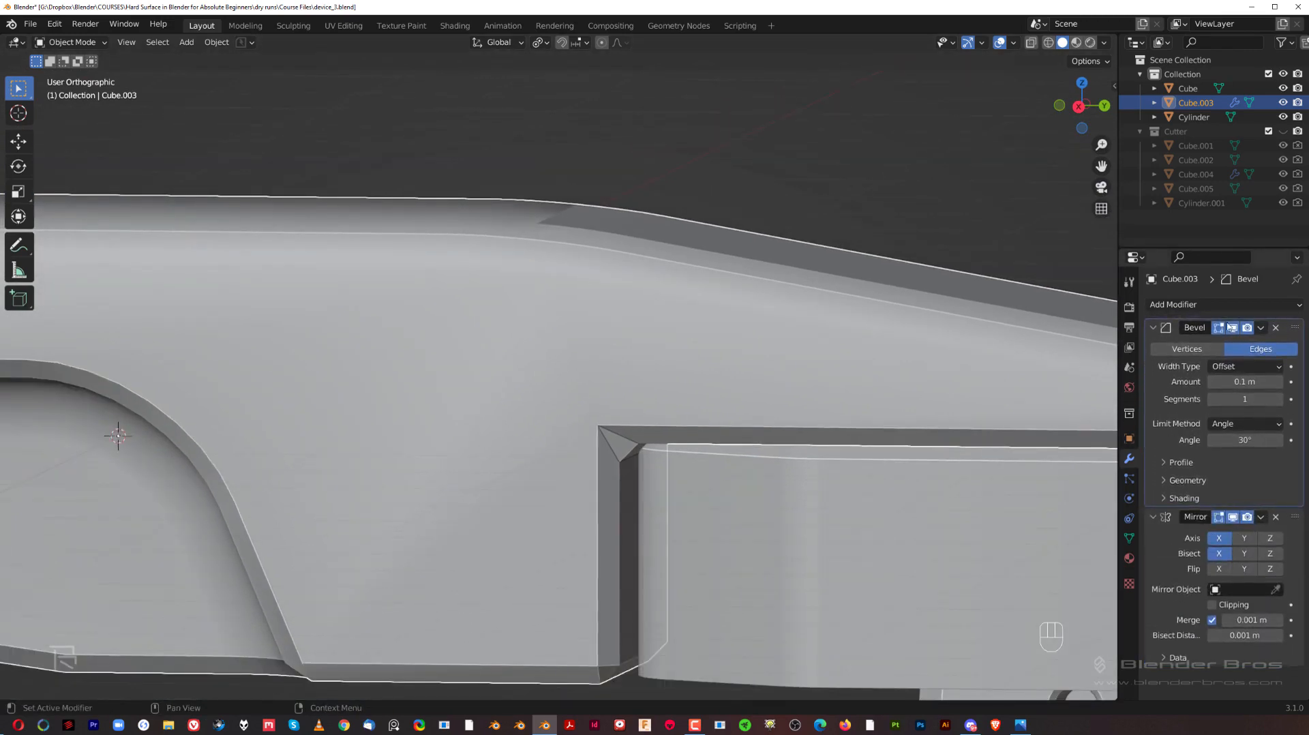
{"action": "scroll", "coordinate": [829, 468], "scroll_direction": "down", "scroll_amount": 2}
{"action": "middle_click_drag", "start_coordinate": [802, 392], "coordinate": [734, 406], "text": "shift"}
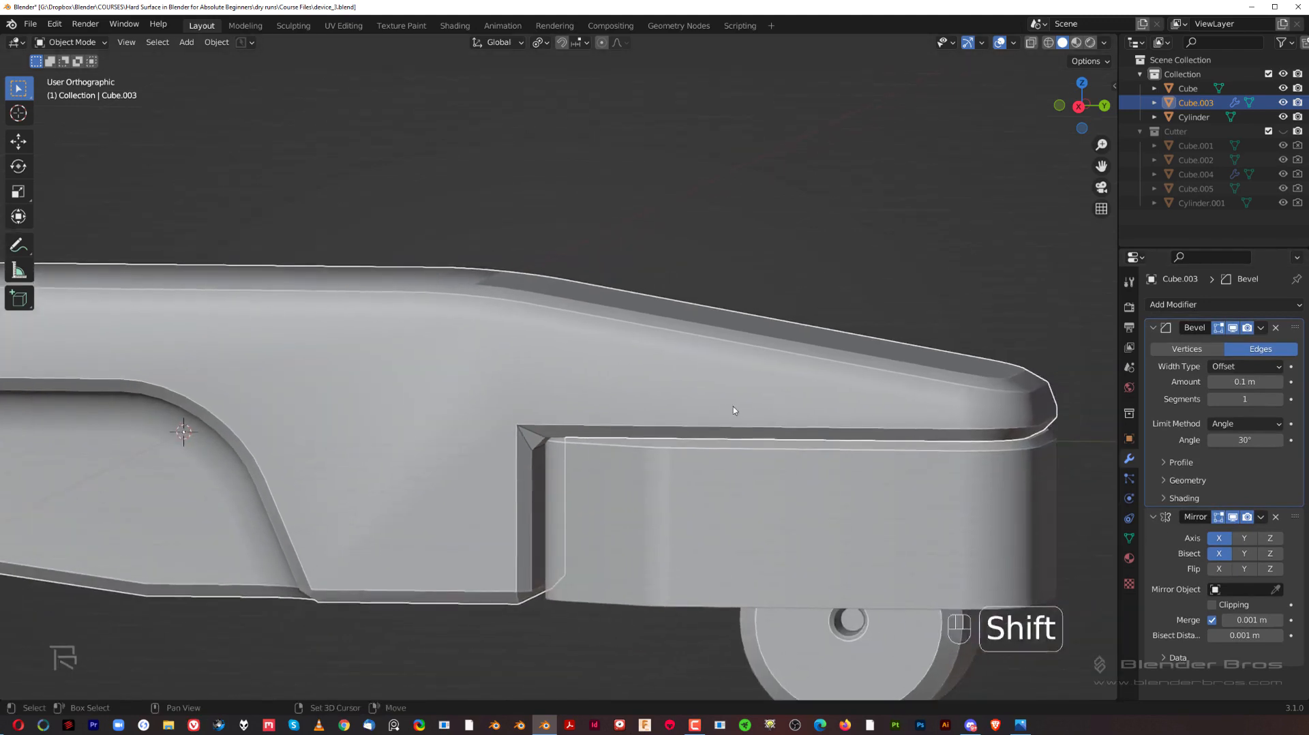
Set the main body's Bevel modifier amount to 0.014 m and its segments to 3.
{"action": "scroll", "coordinate": [734, 406], "scroll_direction": "up", "scroll_amount": 2}
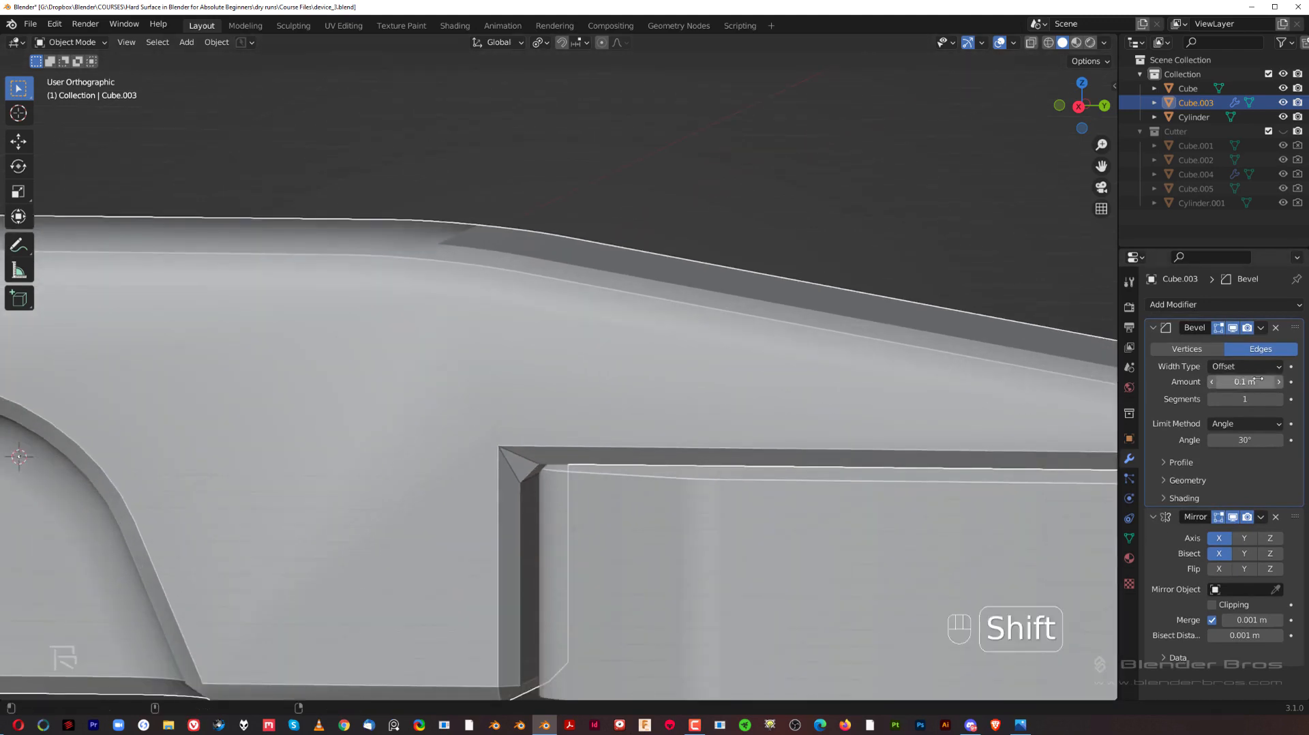
{"action": "left_click_drag", "start_coordinate": [1253, 380], "coordinate": [1097, 380], "text": "shift"}
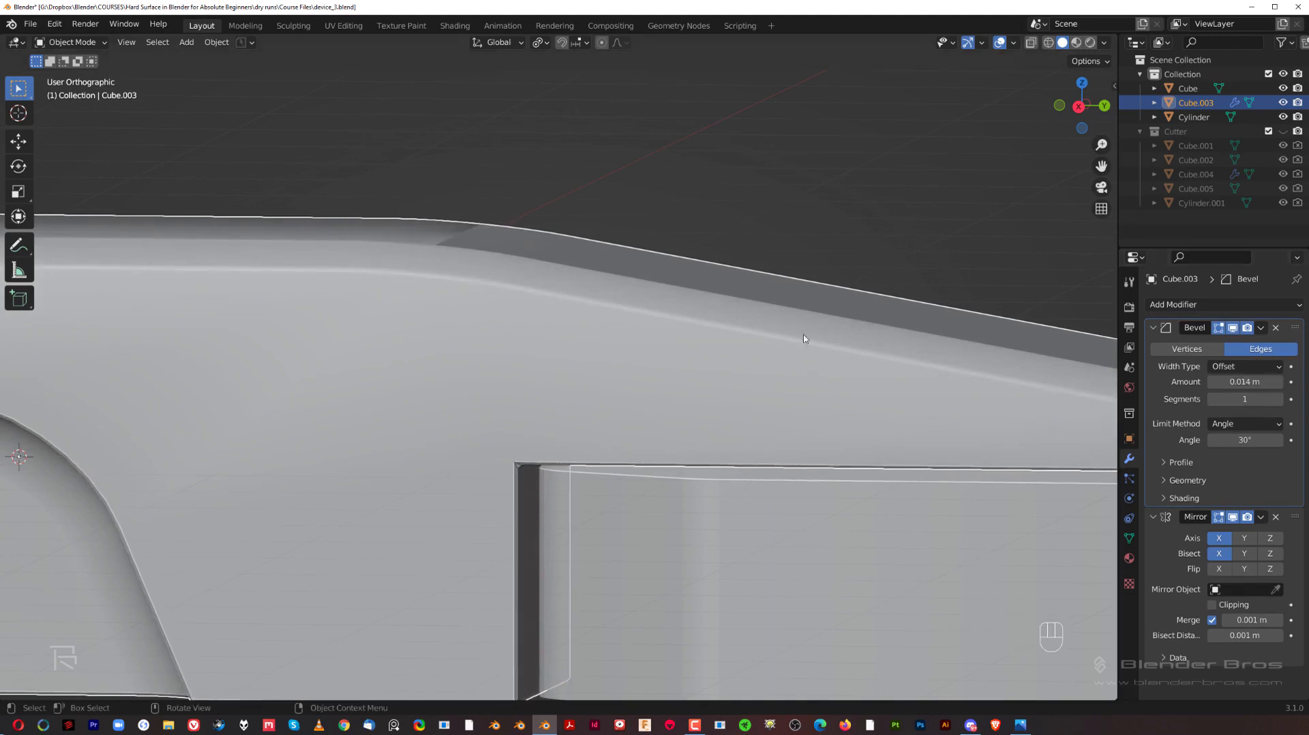
{"action": "left_click", "coordinate": [1278, 400]}
{"action": "left_click", "coordinate": [1279, 400]}
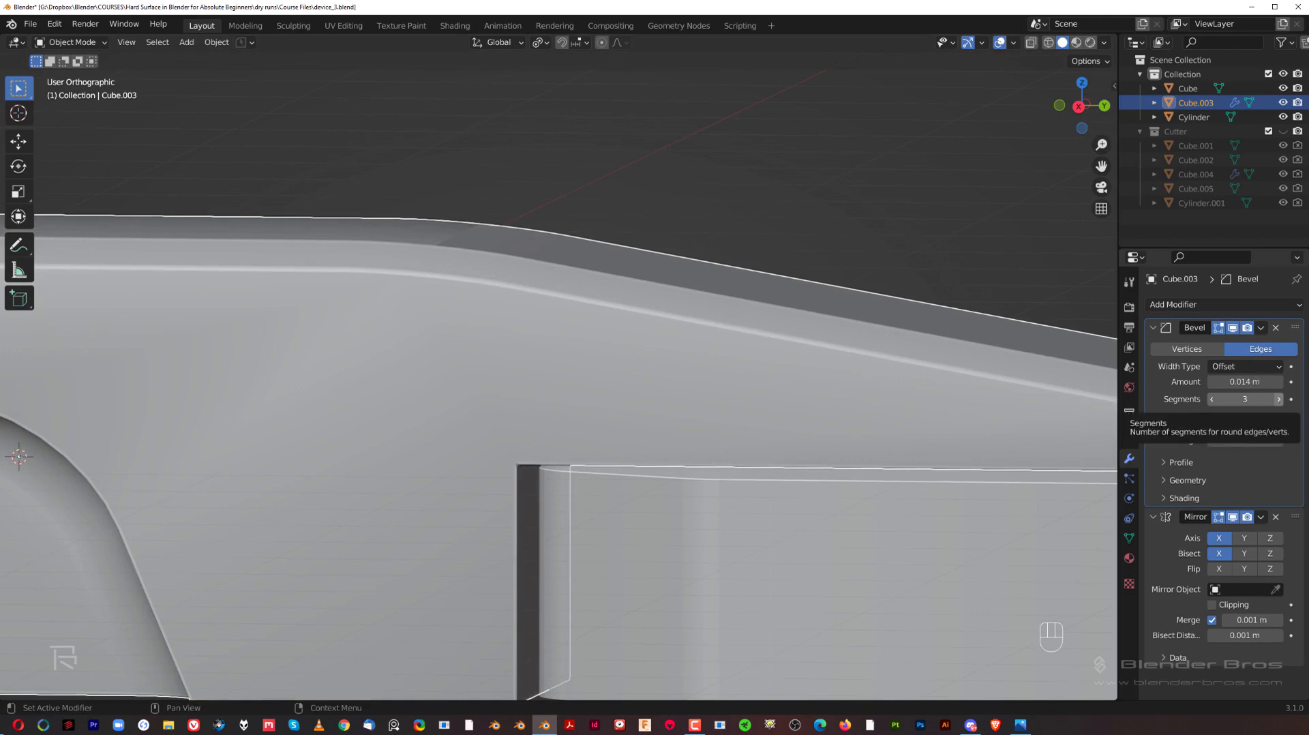
{"action": "scroll", "coordinate": [672, 327], "scroll_direction": "down", "scroll_amount": 2}
{"action": "mouse_move", "coordinate": [672, 328]}
{"action": "middle_mouse_down"}
{"action": "mouse_move", "coordinate": [675, 365]}
{"action": "mouse_move", "coordinate": [644, 341]}
{"action": "mouse_move", "coordinate": [648, 318]}
{"action": "mouse_move", "coordinate": [661, 300]}
{"action": "mouse_move", "coordinate": [684, 317]}
{"action": "middle_mouse_up"}
{"action": "scroll", "coordinate": [645, 342], "scroll_direction": "up", "scroll_amount": 2}
{"action": "scroll", "coordinate": [750, 328], "scroll_direction": "up", "scroll_amount": 1}
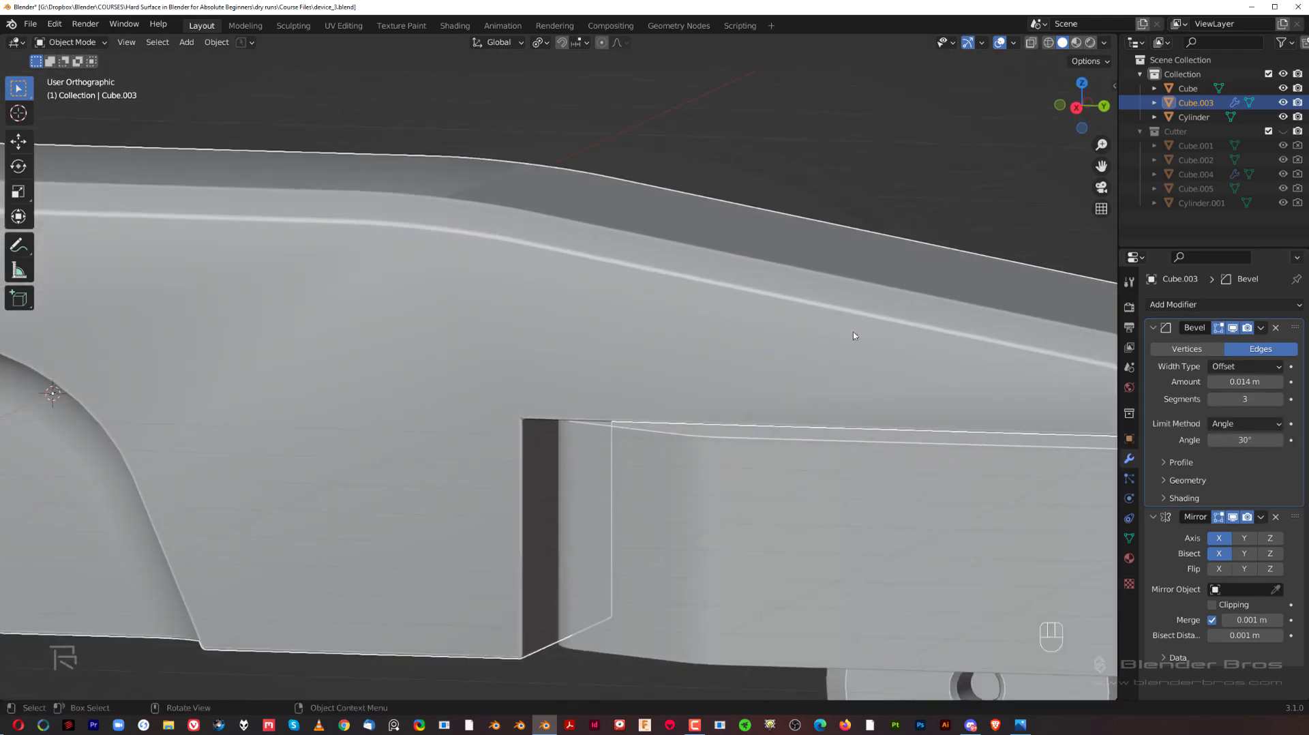
{"action": "middle_click_drag", "start_coordinate": [887, 328], "coordinate": [761, 322], "text": "shift"}
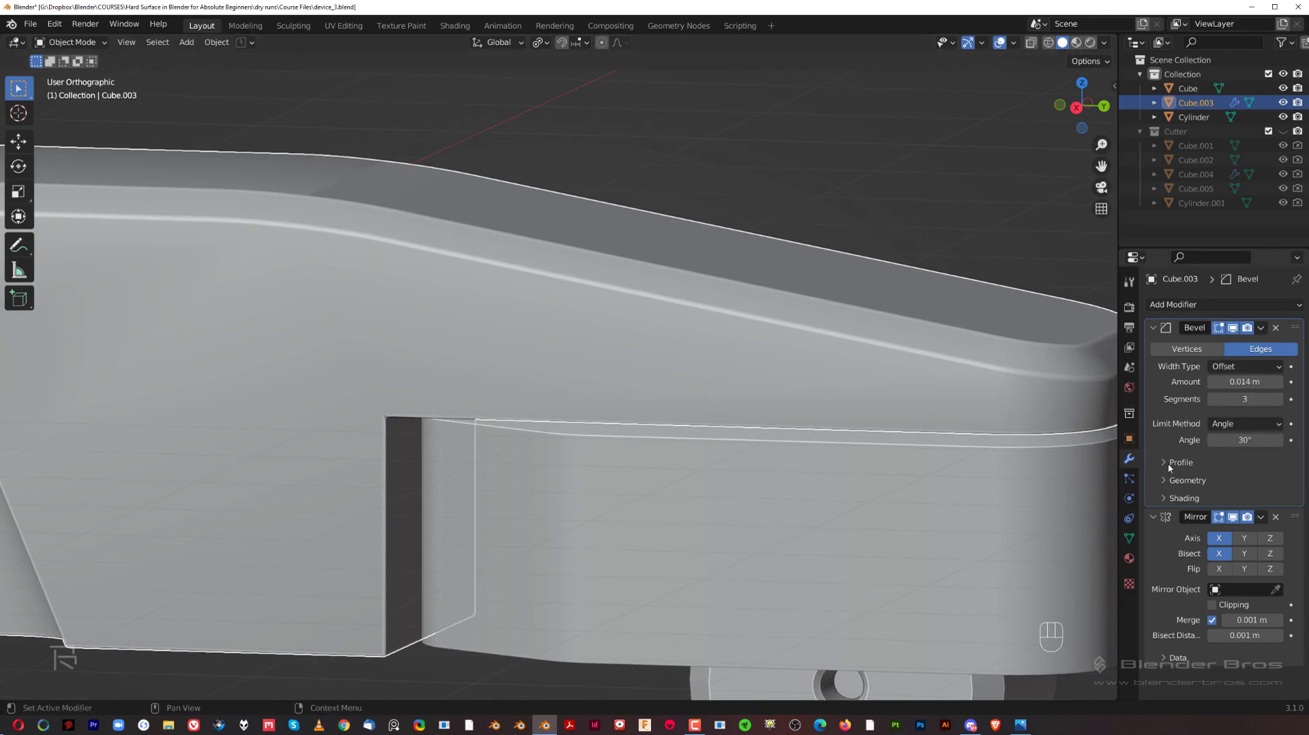
Set the Bevel modifier's outer miter to Arc to round the inner corner of the main body's front cutout.
{"action": "scroll", "coordinate": [541, 414], "scroll_direction": "up", "scroll_amount": 3}
{"action": "middle_click_drag", "start_coordinate": [600, 389], "coordinate": [570, 365], "text": "shift"}
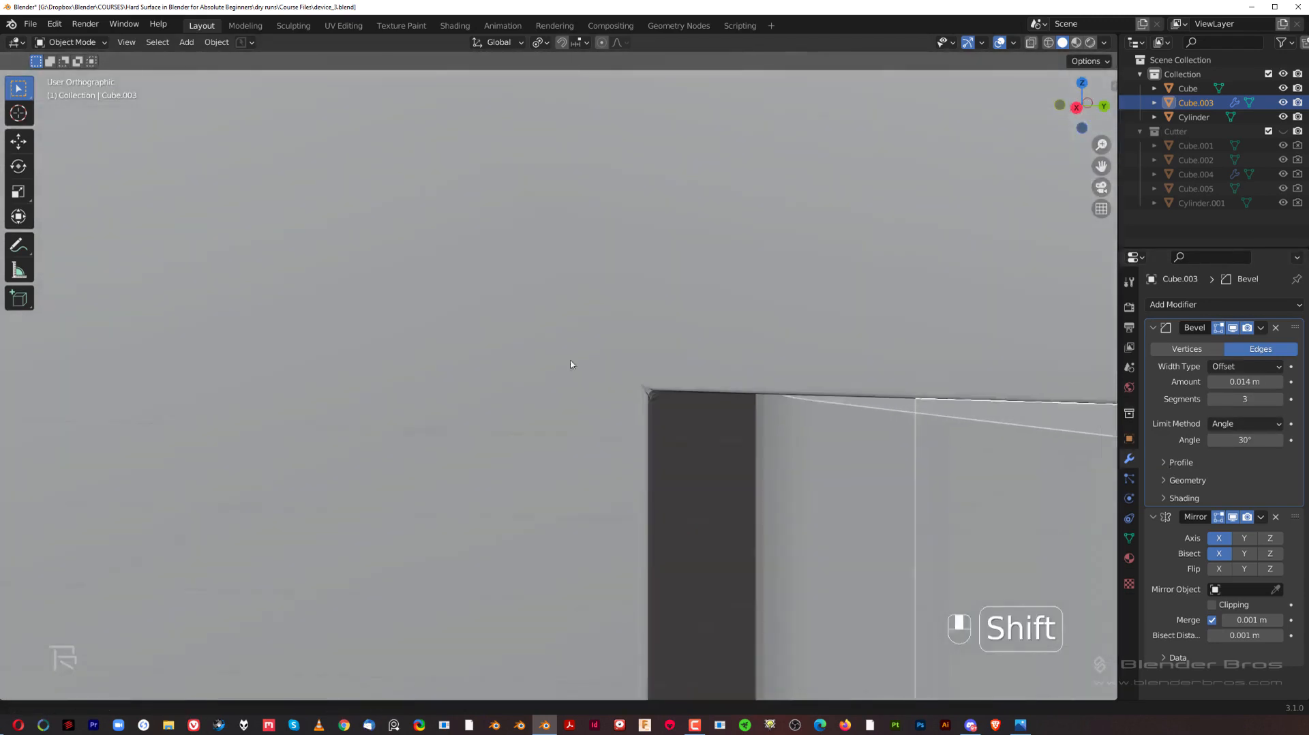
{"action": "scroll", "coordinate": [681, 373], "scroll_direction": "up", "scroll_amount": 2}
{"action": "middle_click_drag", "start_coordinate": [681, 373], "coordinate": [610, 255]}
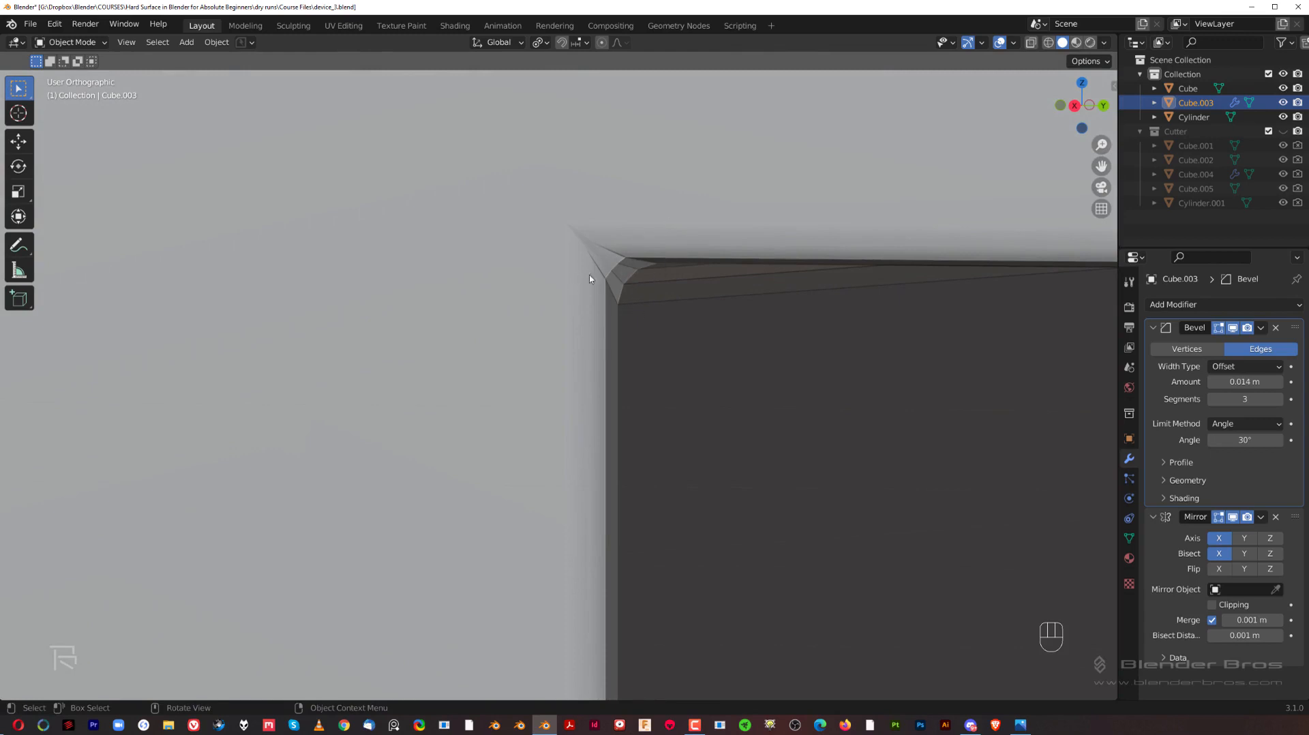
{"action": "left_click", "coordinate": [1162, 481]}
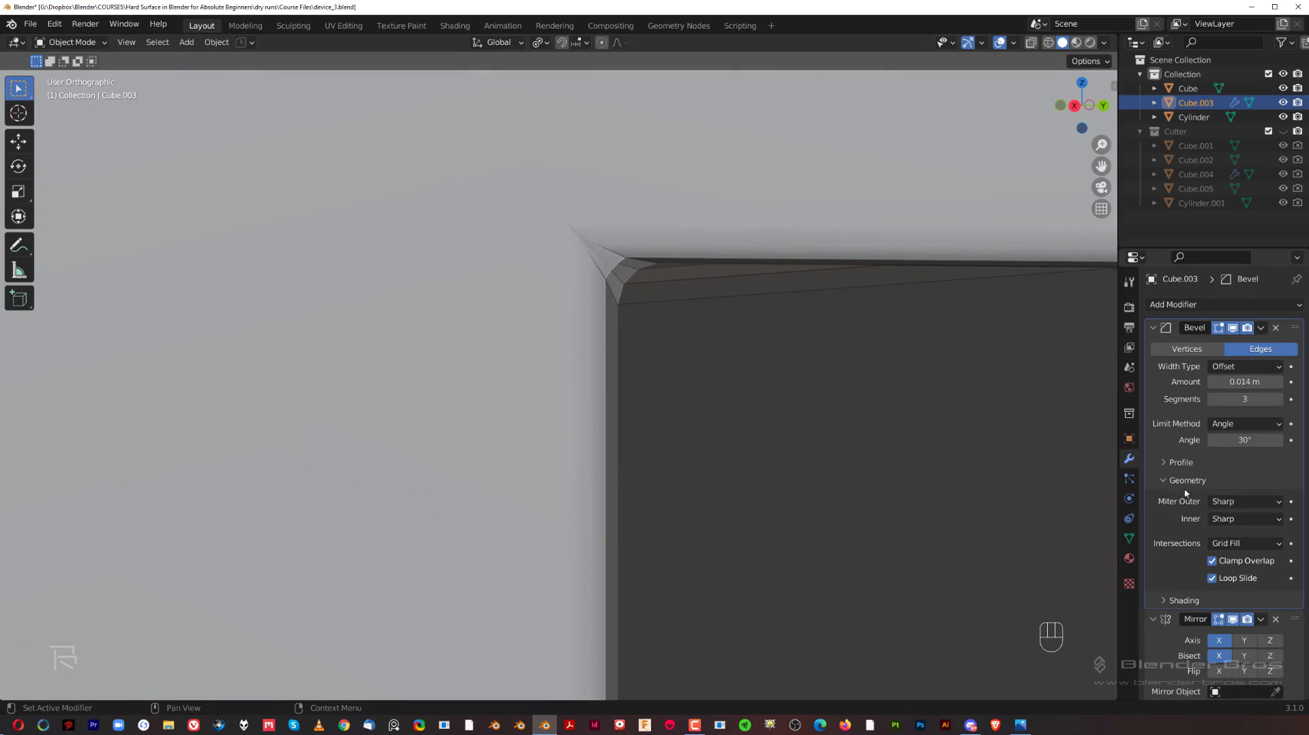
{"action": "left_click", "coordinate": [1229, 505]}
{"action": "left_click", "coordinate": [1234, 549]}
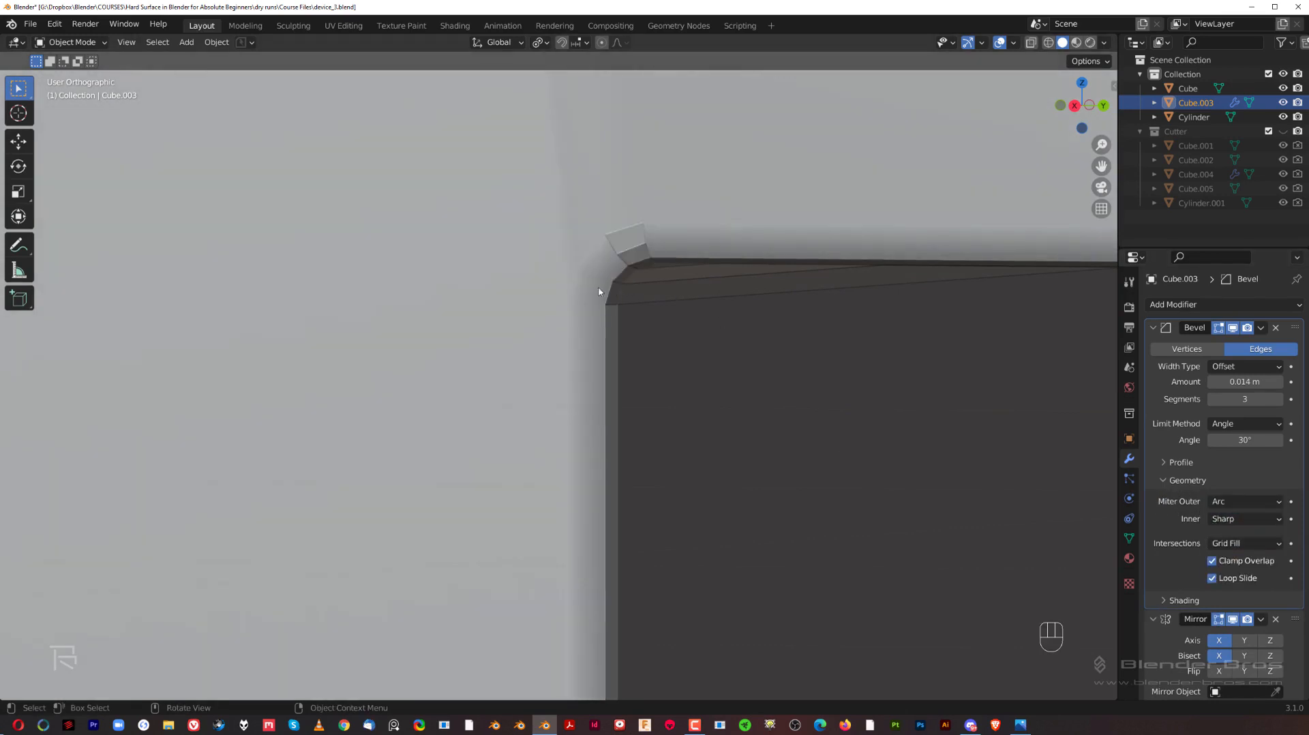
{"action": "middle_click_drag", "start_coordinate": [536, 358], "coordinate": [674, 361]}
Shade the main body smooth and check that Auto Smooth is enabled at 30° in its normals settings.
{"action": "right_click", "coordinate": [576, 295]}
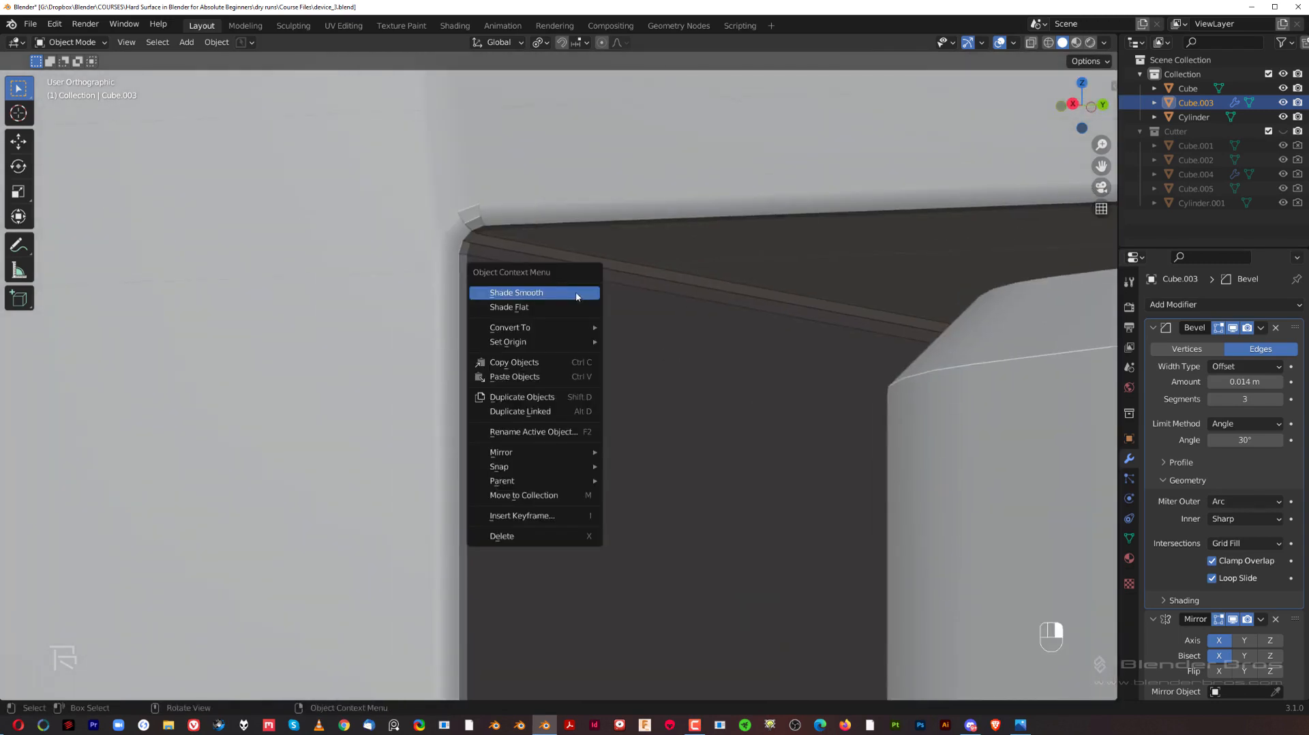
{"action": "left_click", "coordinate": [576, 296]}
{"action": "left_click", "coordinate": [1129, 538]}
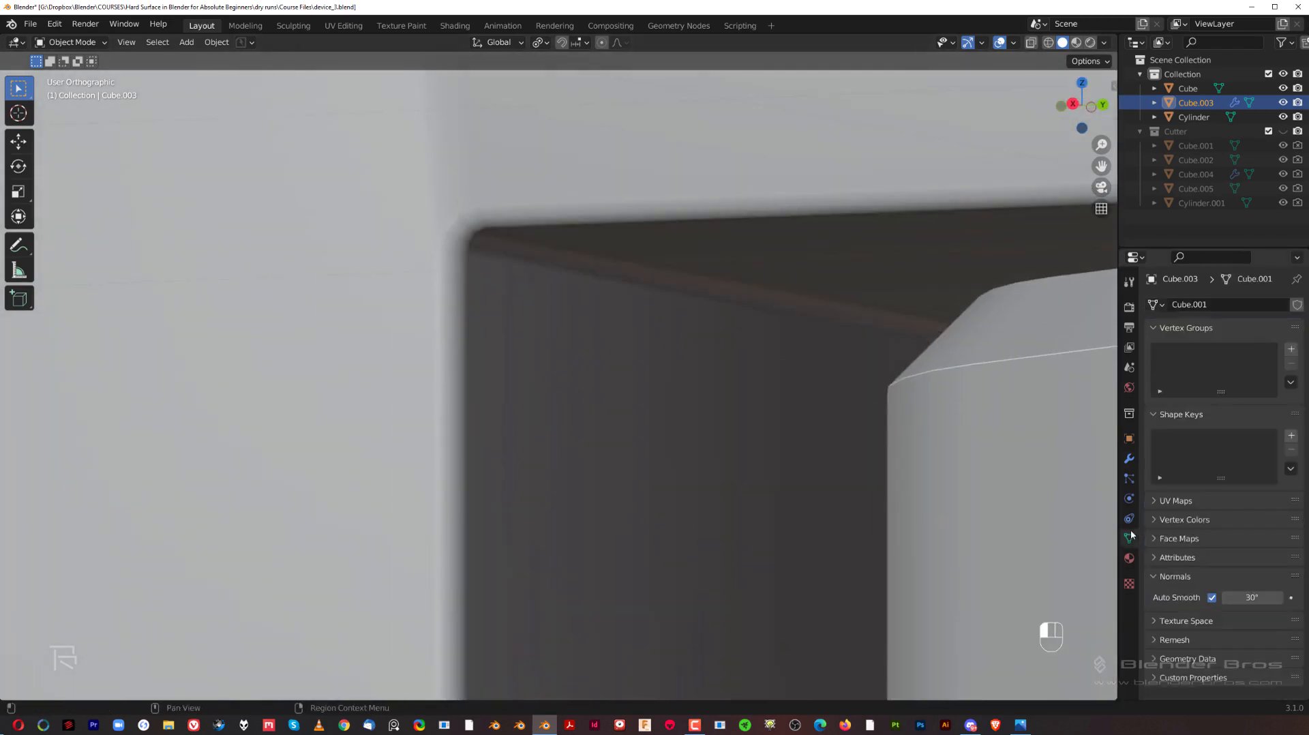
Examine the main body's smooth shading around the side recess, underside and front cutout, switching to perspective view.
{"action": "scroll", "coordinate": [543, 379], "scroll_direction": "down", "scroll_amount": 4}
{"action": "middle_click_drag", "start_coordinate": [543, 380], "coordinate": [697, 300]}
{"action": "scroll", "coordinate": [686, 327], "scroll_direction": "down", "scroll_amount": 5}
{"action": "scroll", "coordinate": [701, 394], "scroll_direction": "up", "scroll_amount": 2}
{"action": "middle_click_drag", "start_coordinate": [696, 300], "coordinate": [771, 255], "text": "shift"}
{"action": "scroll", "coordinate": [559, 376], "scroll_direction": "down", "scroll_amount": 1}
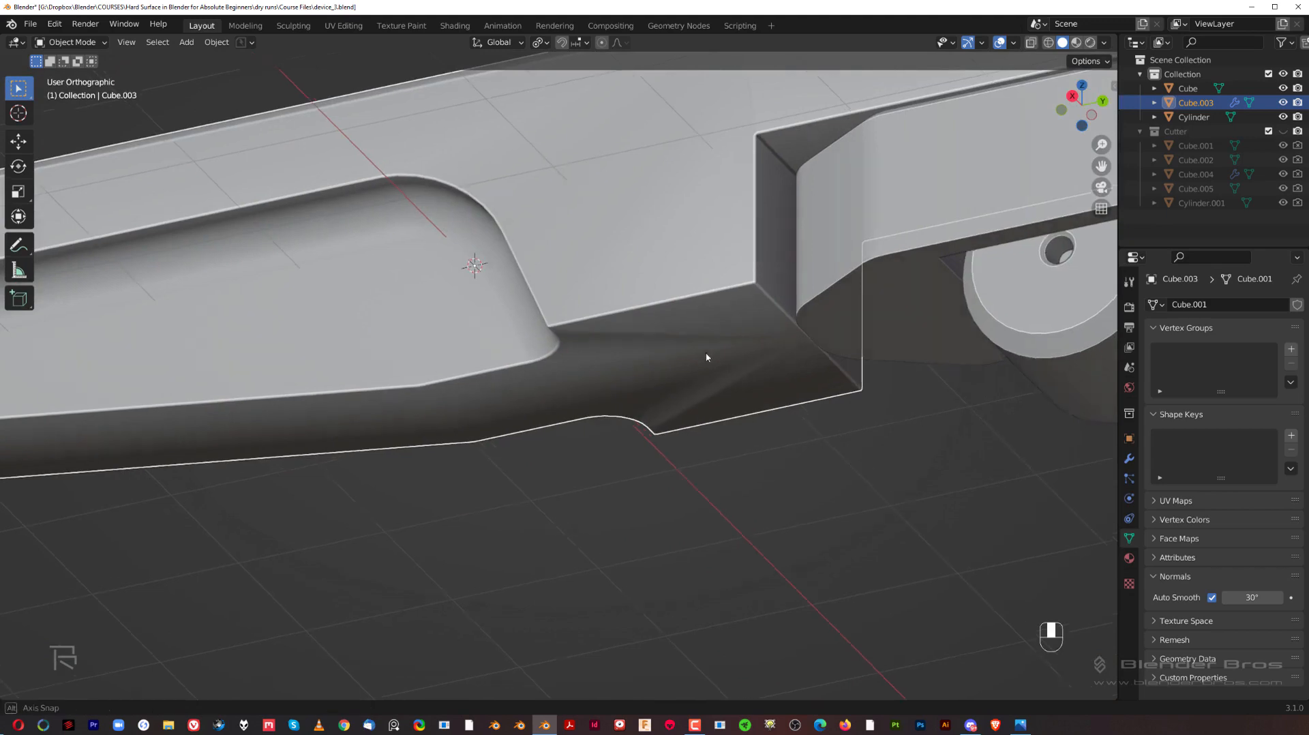
{"action": "middle_click_drag", "start_coordinate": [705, 359], "coordinate": [549, 345]}
{"action": "scroll", "coordinate": [548, 346], "scroll_direction": "up", "scroll_amount": 2}
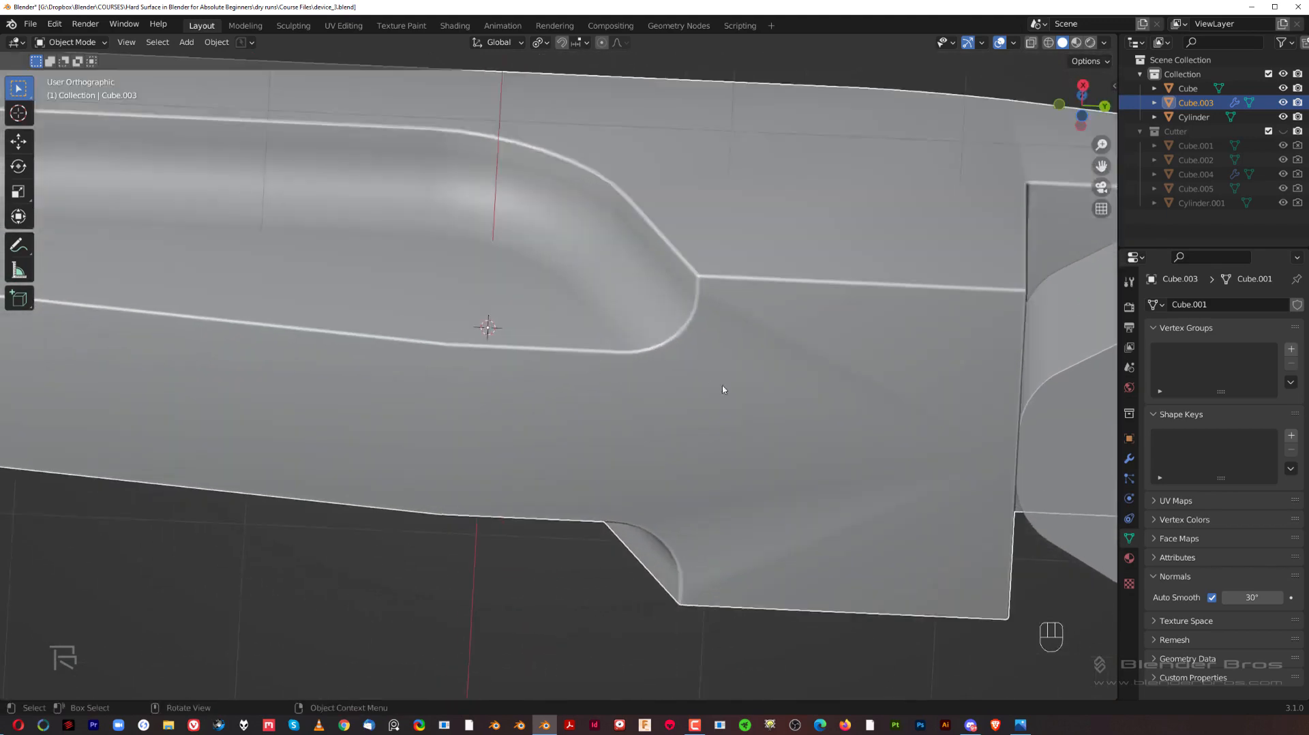
{"action": "middle_click_drag", "start_coordinate": [879, 361], "coordinate": [582, 365], "text": "shift"}
{"action": "scroll", "coordinate": [707, 384], "scroll_direction": "down", "scroll_amount": 1}
{"action": "key", "text": "KP_5"}
{"action": "scroll", "coordinate": [568, 423], "scroll_direction": "down", "scroll_amount": 3}
{"action": "middle_click_drag", "start_coordinate": [568, 424], "coordinate": [675, 428]}
{"action": "scroll", "coordinate": [664, 399], "scroll_direction": "up", "scroll_amount": 3}
{"action": "middle_click_drag", "start_coordinate": [456, 446], "coordinate": [597, 444]}
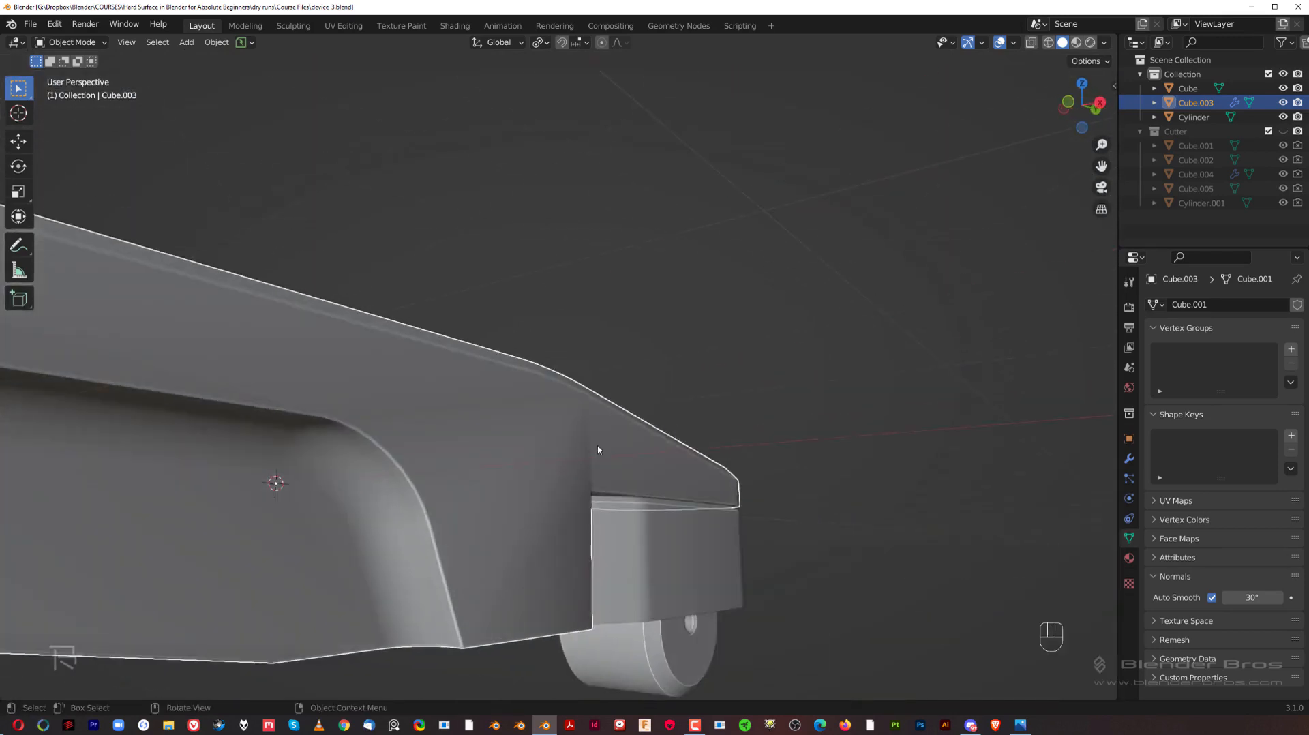
{"action": "key", "text": "Tab"}
{"action": "key", "text": "Tab"}
{"action": "middle_click_drag", "start_coordinate": [644, 325], "coordinate": [695, 338]}
Add a Weighted Normal modifier to the main body, keeping it last in the stack below Bevel and Mirror.
{"action": "left_click", "coordinate": [1130, 459]}
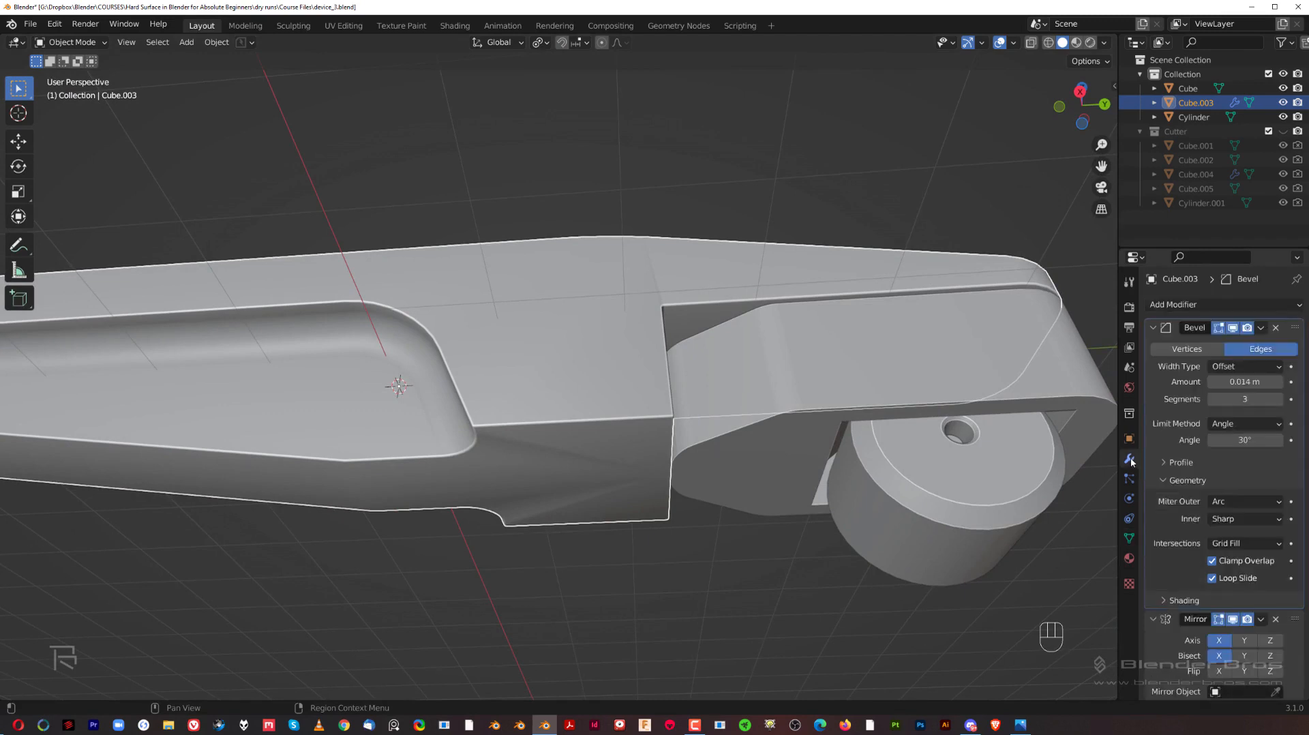
{"action": "left_click", "coordinate": [1152, 328]}
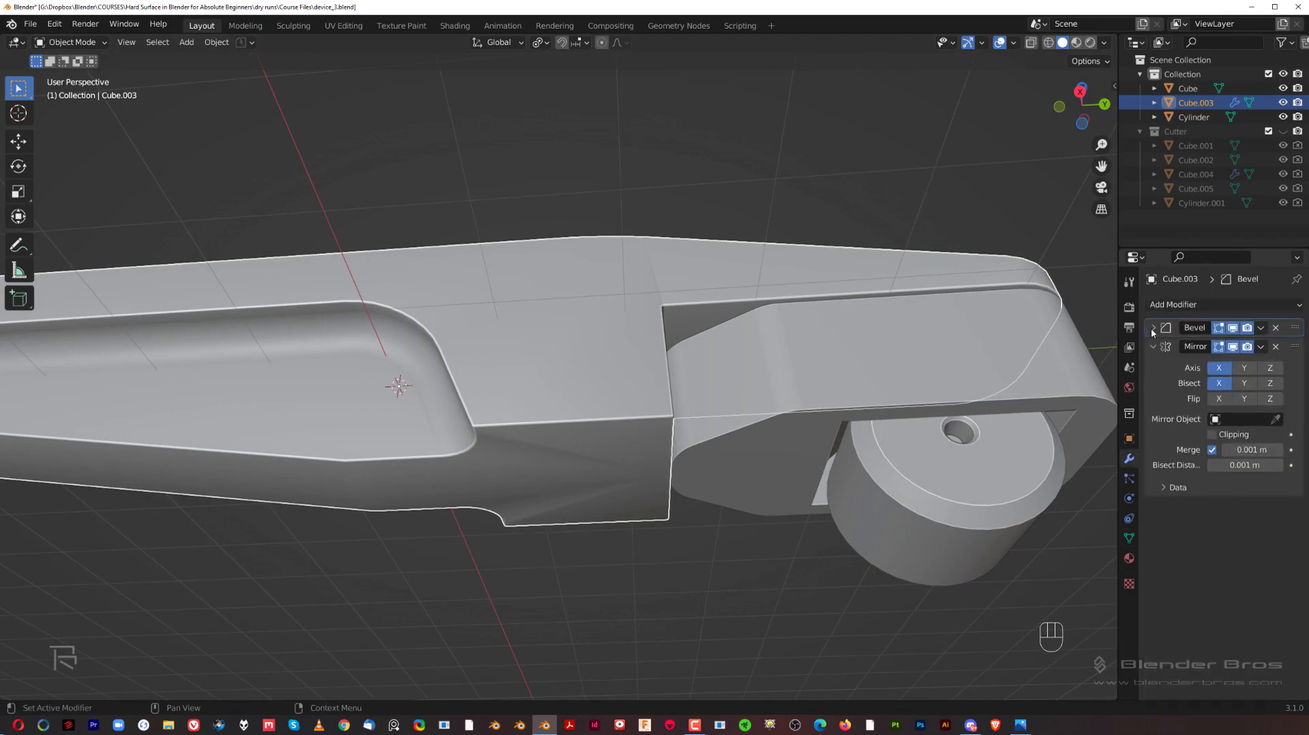
{"action": "left_click", "coordinate": [1154, 346]}
{"action": "left_click", "coordinate": [1164, 308]}
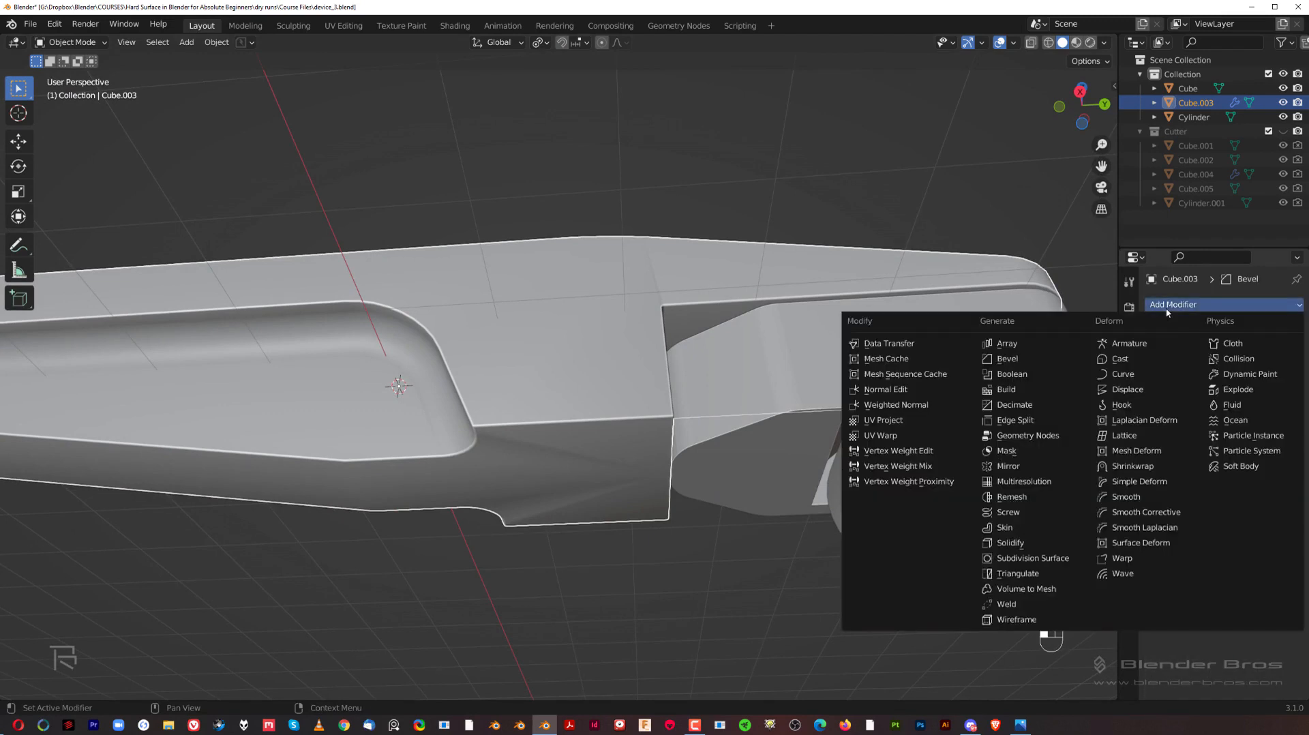
{"action": "left_click", "coordinate": [914, 405]}
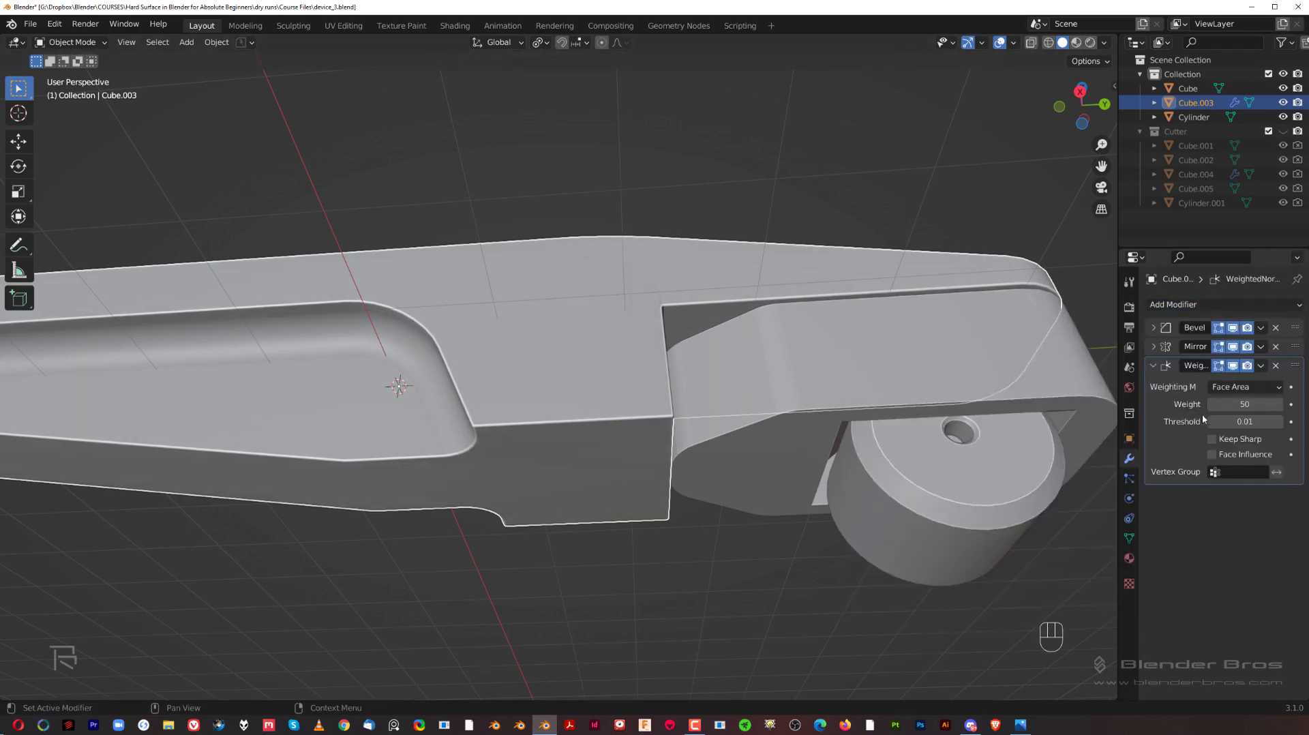
{"action": "middle_click_drag", "start_coordinate": [628, 460], "coordinate": [654, 457]}
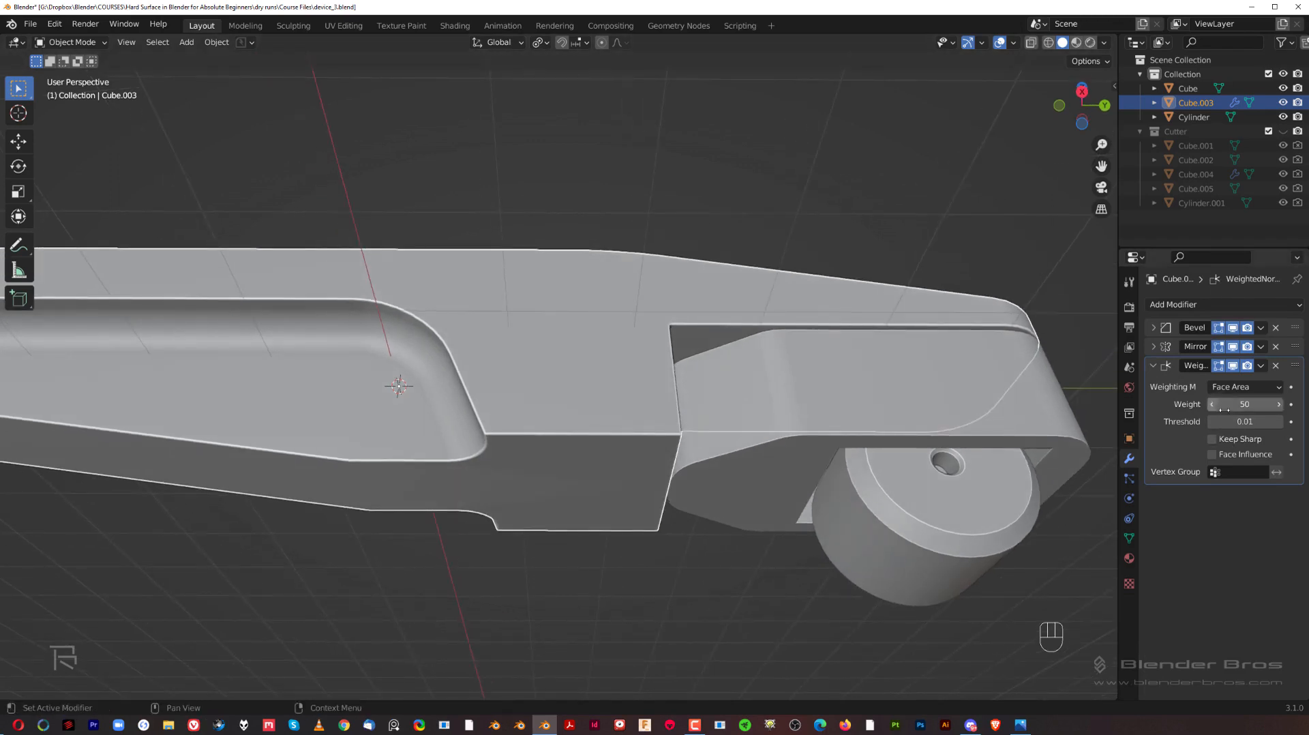
{"action": "mouse_move", "coordinate": [1295, 365]}
{"action": "left_mouse_down"}
{"action": "mouse_move", "coordinate": [1296, 319]}
{"action": "mouse_move", "coordinate": [1291, 404]}
{"action": "left_mouse_up"}
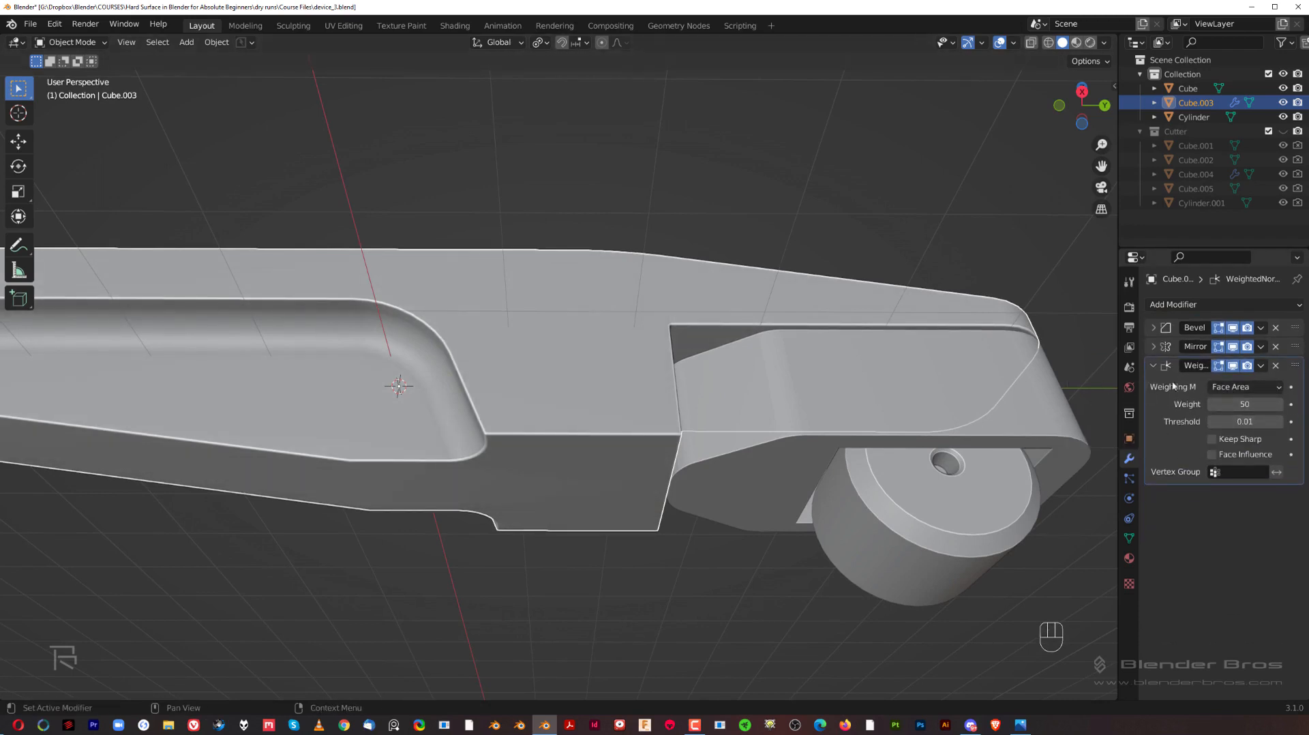
Examine the main body's shading along its side and at the inner corner of the front cutout.
{"action": "middle_click_drag", "start_coordinate": [483, 361], "coordinate": [600, 368]}
{"action": "scroll", "coordinate": [748, 371], "scroll_direction": "down", "scroll_amount": 3}
{"action": "middle_click_drag", "start_coordinate": [748, 371], "coordinate": [579, 417], "text": "shift"}
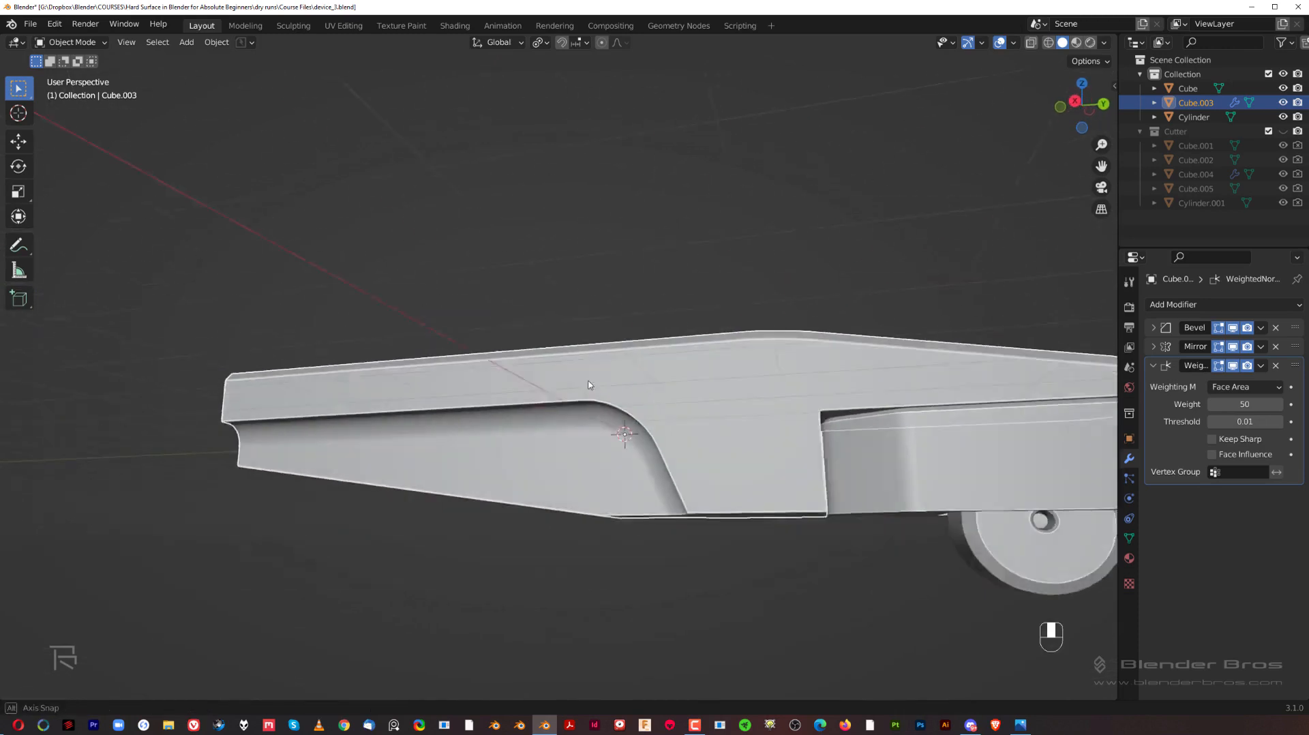
{"action": "scroll", "coordinate": [897, 378], "scroll_direction": "up", "scroll_amount": 2}
{"action": "middle_click_drag", "start_coordinate": [897, 377], "coordinate": [703, 368], "text": "shift"}
{"action": "scroll", "coordinate": [702, 368], "scroll_direction": "up", "scroll_amount": 5}
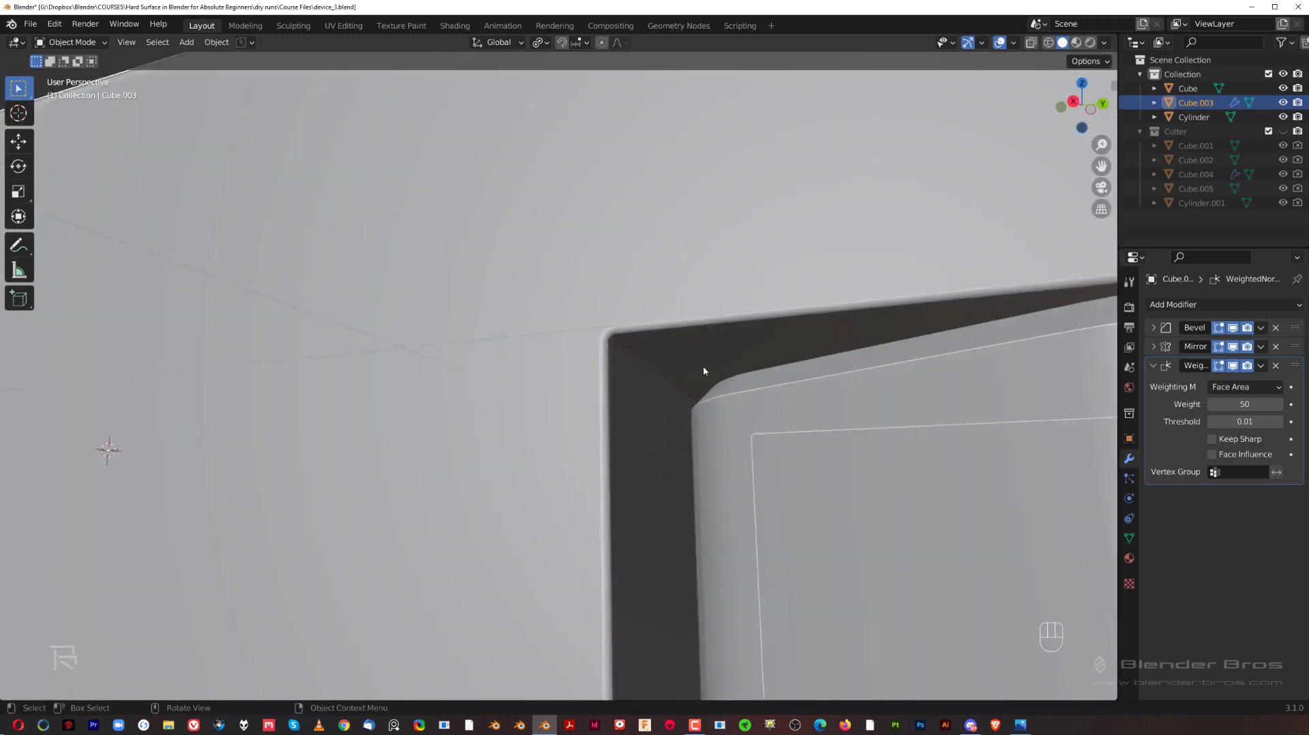
{"action": "middle_click_drag", "start_coordinate": [714, 315], "coordinate": [606, 349], "text": "shift"}
{"action": "scroll", "coordinate": [927, 316], "scroll_direction": "up", "scroll_amount": 1}
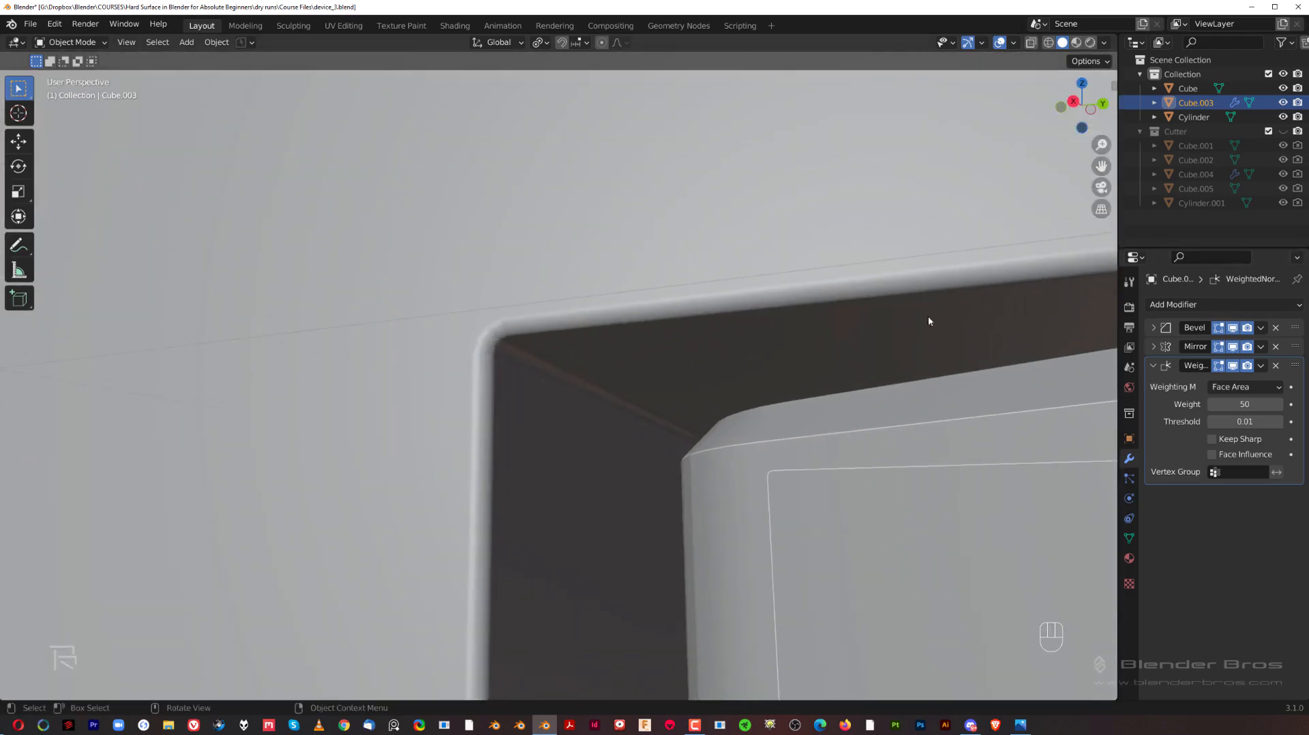
Set the main body's Bevel modifier amount to 0.008 m and review the thinner edges around the front.
{"action": "left_click", "coordinate": [1152, 328]}
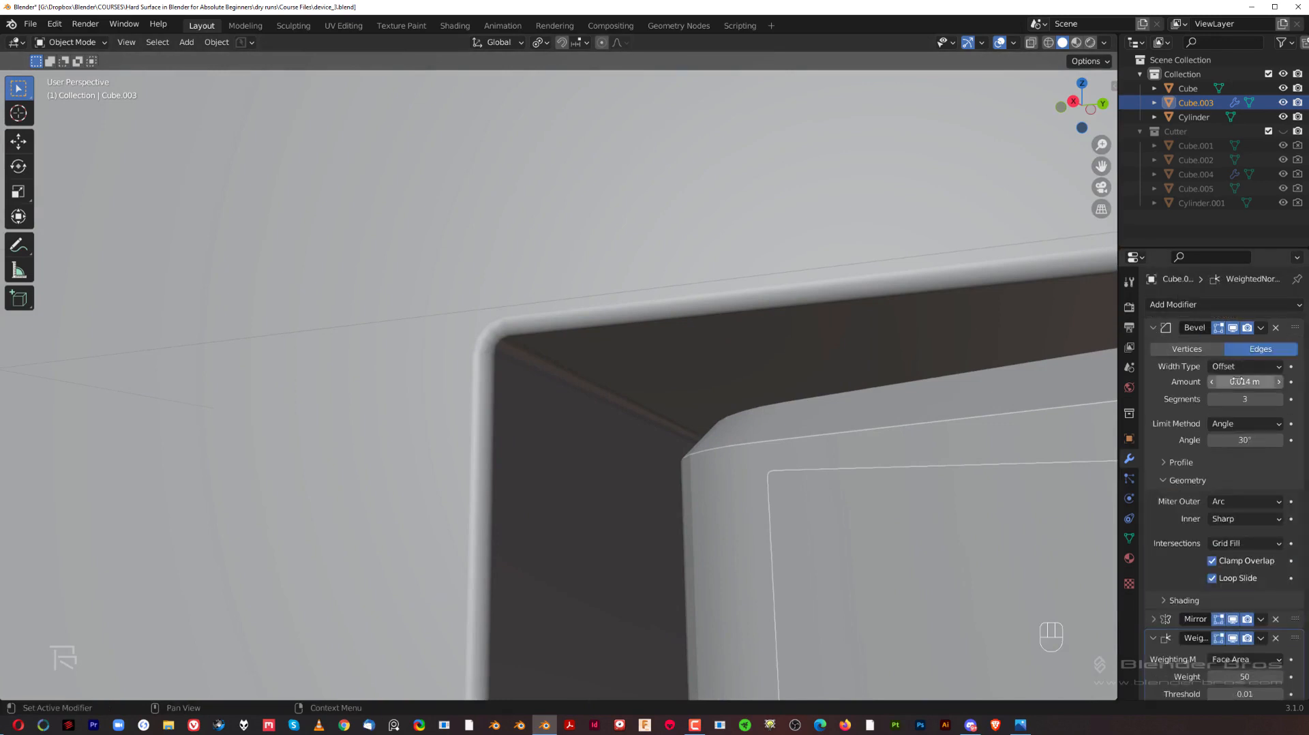
{"action": "left_click_drag", "start_coordinate": [1245, 382], "coordinate": [1207, 381], "text": "shift"}
{"action": "scroll", "coordinate": [743, 392], "scroll_direction": "down", "scroll_amount": 8}
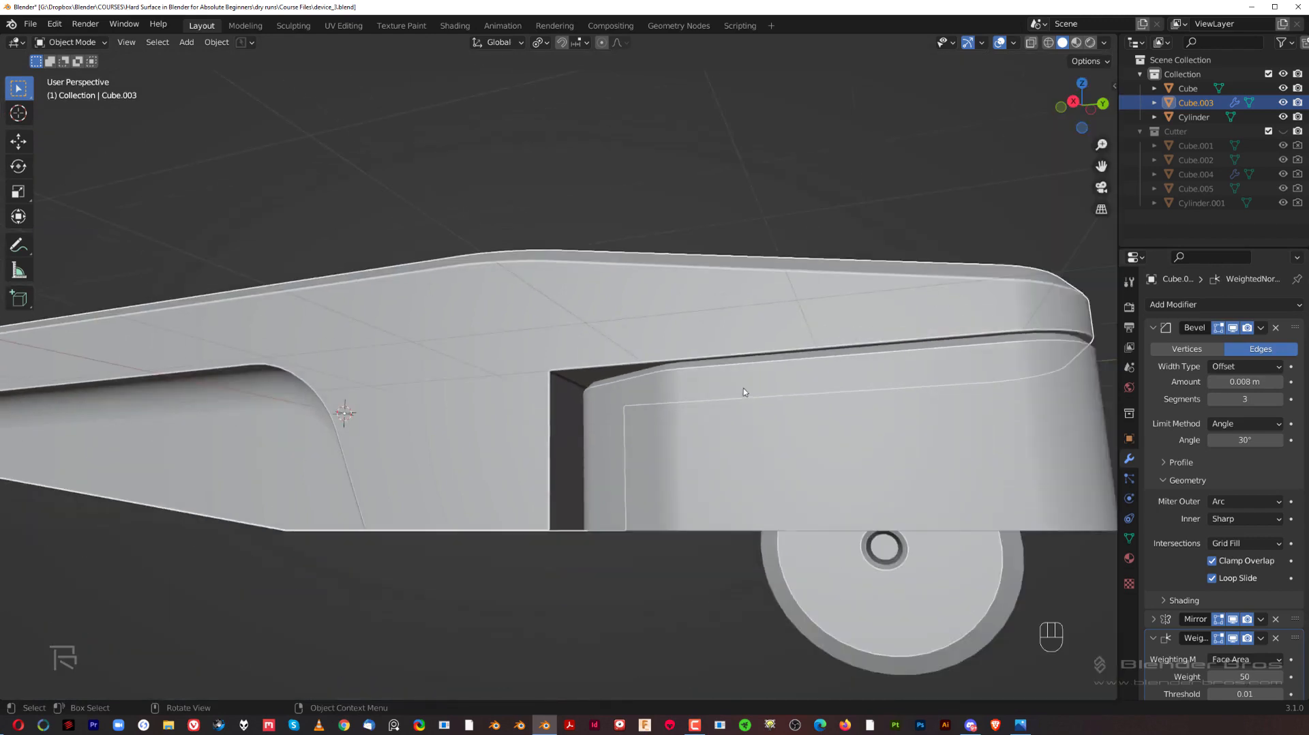
{"action": "middle_click_drag", "start_coordinate": [767, 370], "coordinate": [763, 401]}
{"action": "scroll", "coordinate": [764, 400], "scroll_direction": "down", "scroll_amount": 2}
{"action": "scroll", "coordinate": [686, 335], "scroll_direction": "up", "scroll_amount": 2}
{"action": "middle_click_drag", "start_coordinate": [853, 409], "coordinate": [721, 347], "text": "shift"}
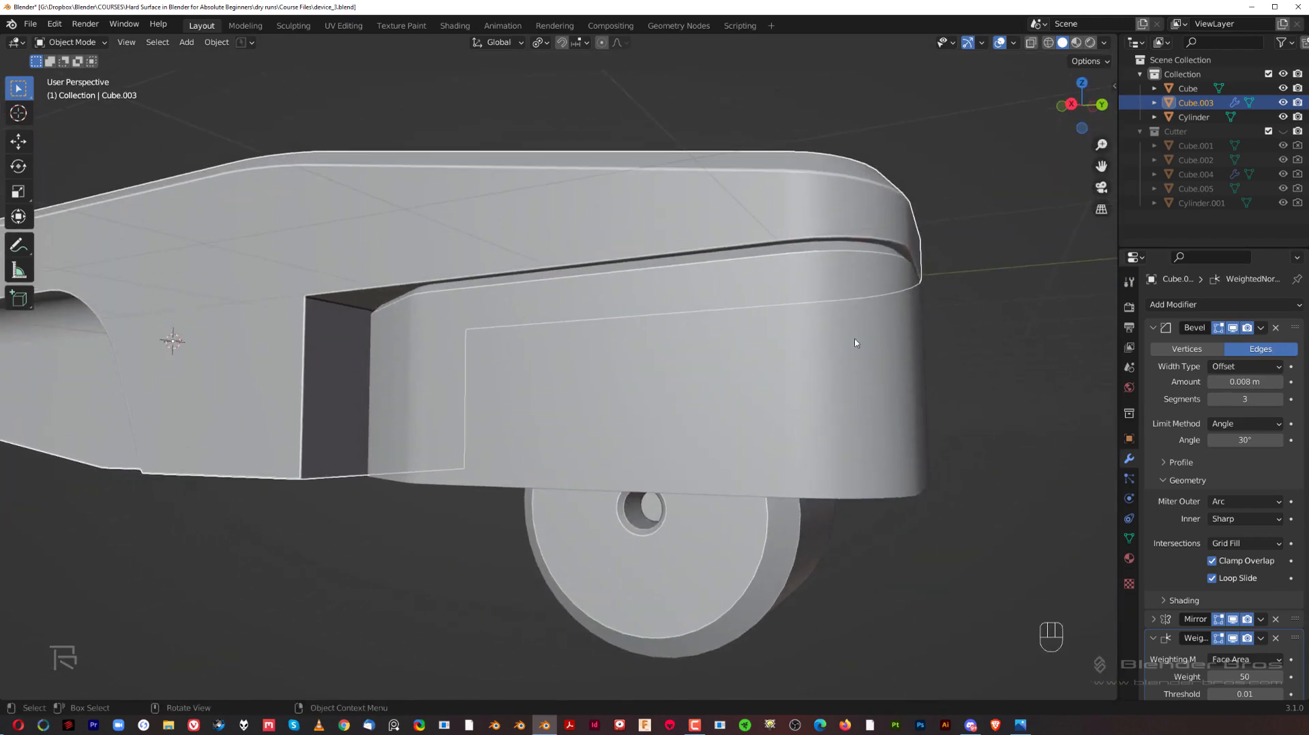
{"action": "scroll", "coordinate": [717, 347], "scroll_direction": "down", "scroll_amount": 2}
Select the front block and add the main body to the selection as the active object for copying attributes.
{"action": "left_click", "coordinate": [713, 366]}
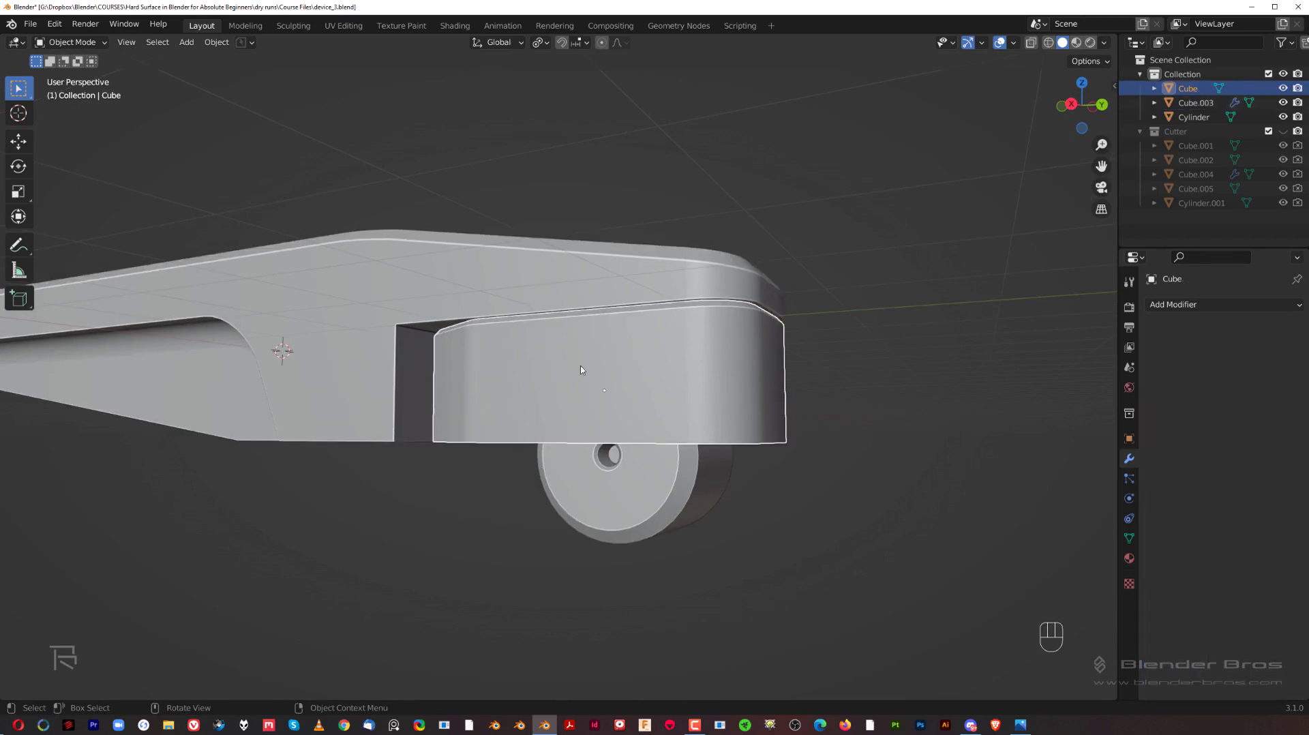
{"action": "middle_click_drag", "start_coordinate": [459, 310], "coordinate": [620, 342], "text": "shift"}
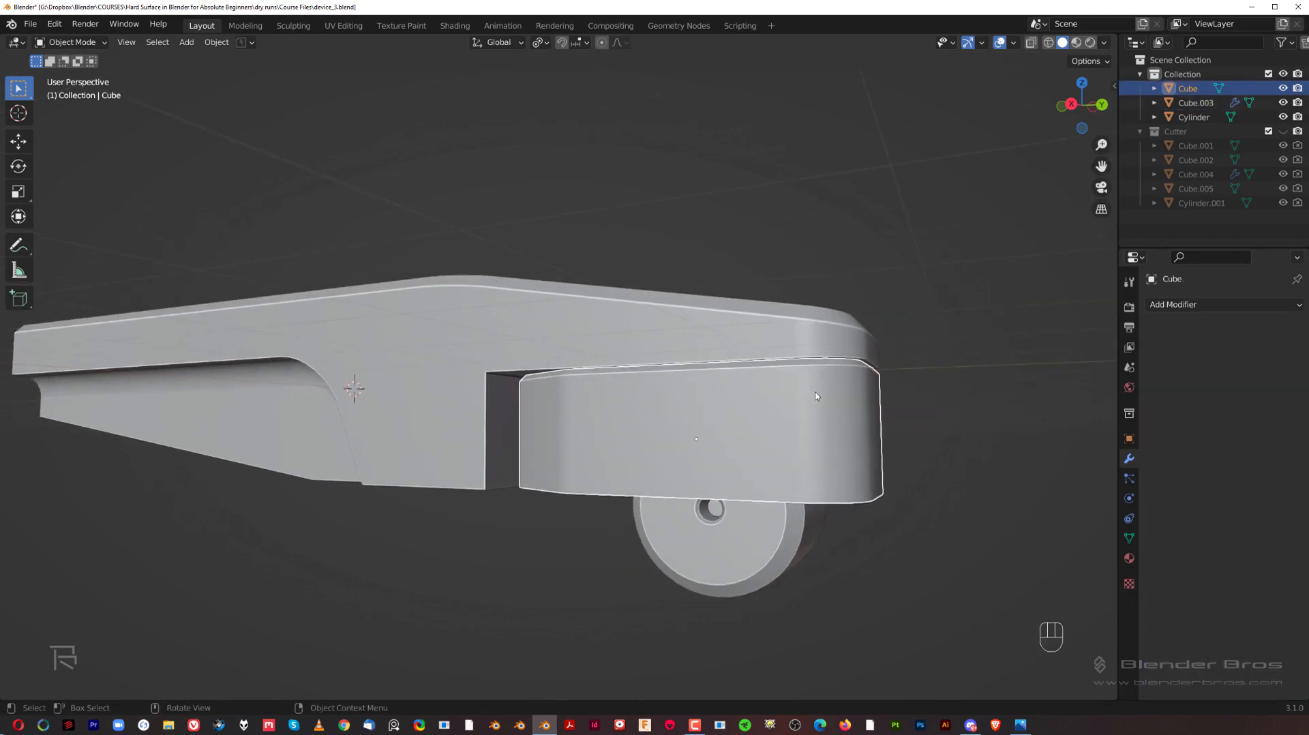
{"action": "key", "text": "g"}
{"action": "right_click", "coordinate": [634, 329]}
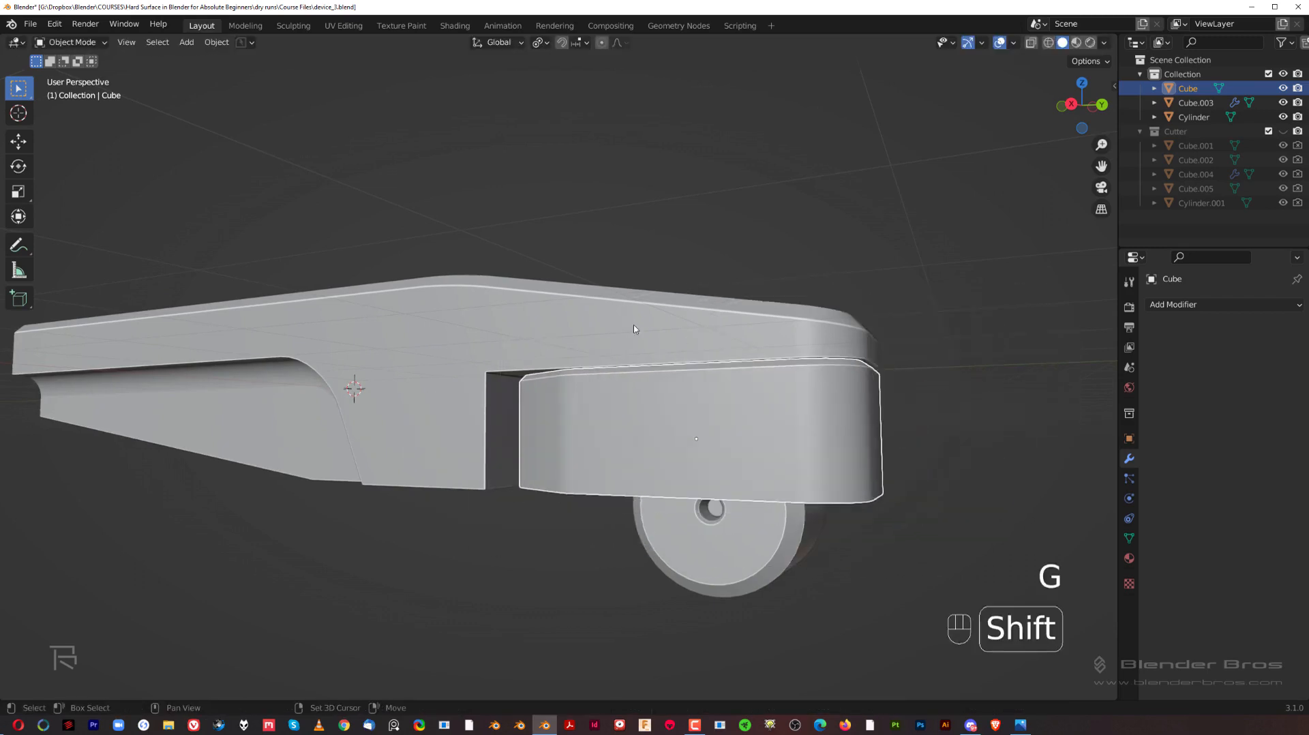
{"action": "left_click", "coordinate": [604, 327], "text": "shift"}
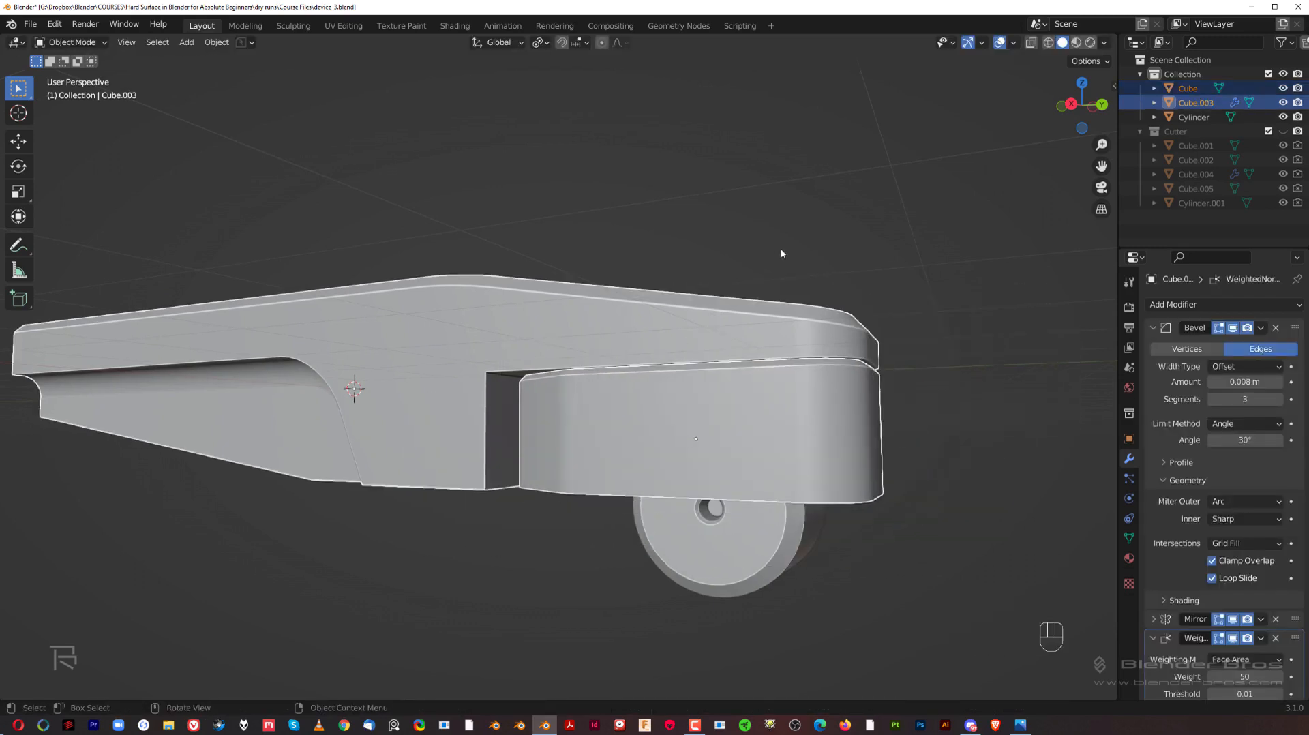
{"action": "key", "text": "ctrl+c"}
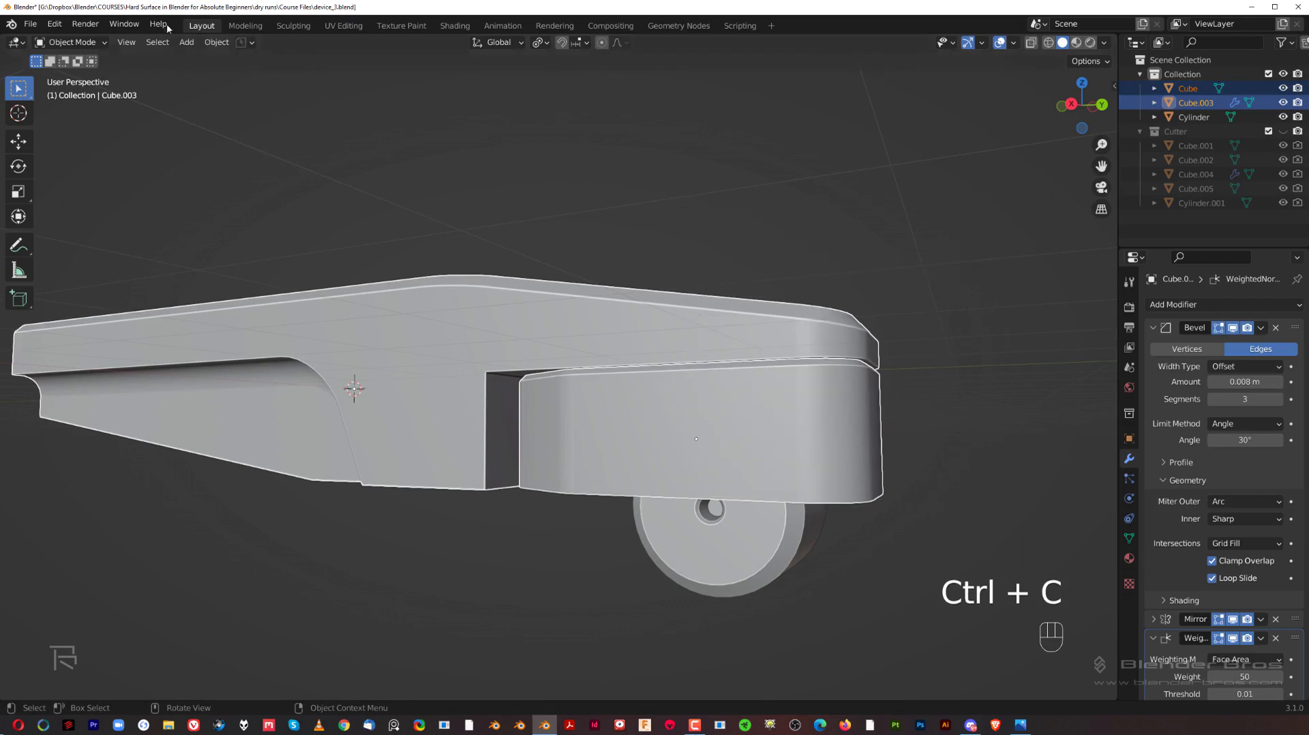
Search the add-on preferences for "cop" to check that the Copy Attributes Menu add-on is enabled.
{"action": "left_click", "coordinate": [54, 24]}
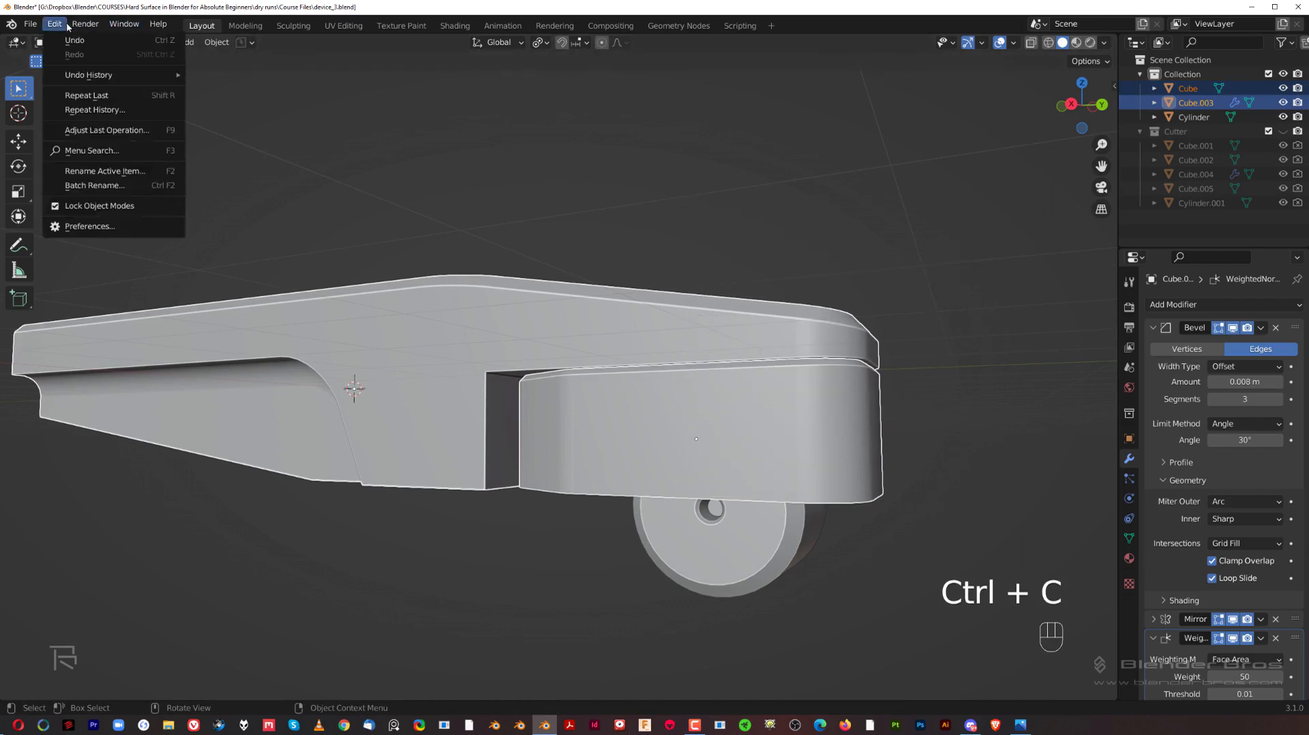
{"action": "left_click", "coordinate": [136, 225]}
{"action": "left_click", "coordinate": [686, 151]}
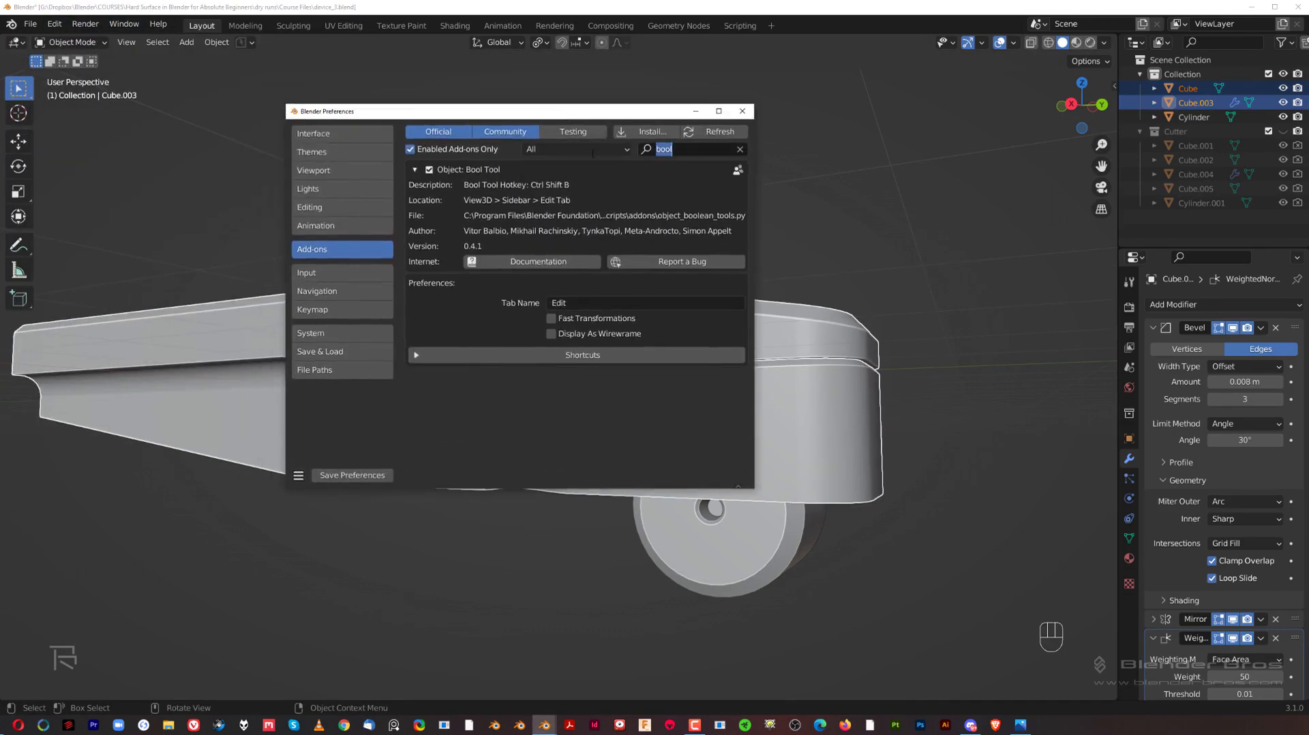
{"action": "type", "text": "cop"}
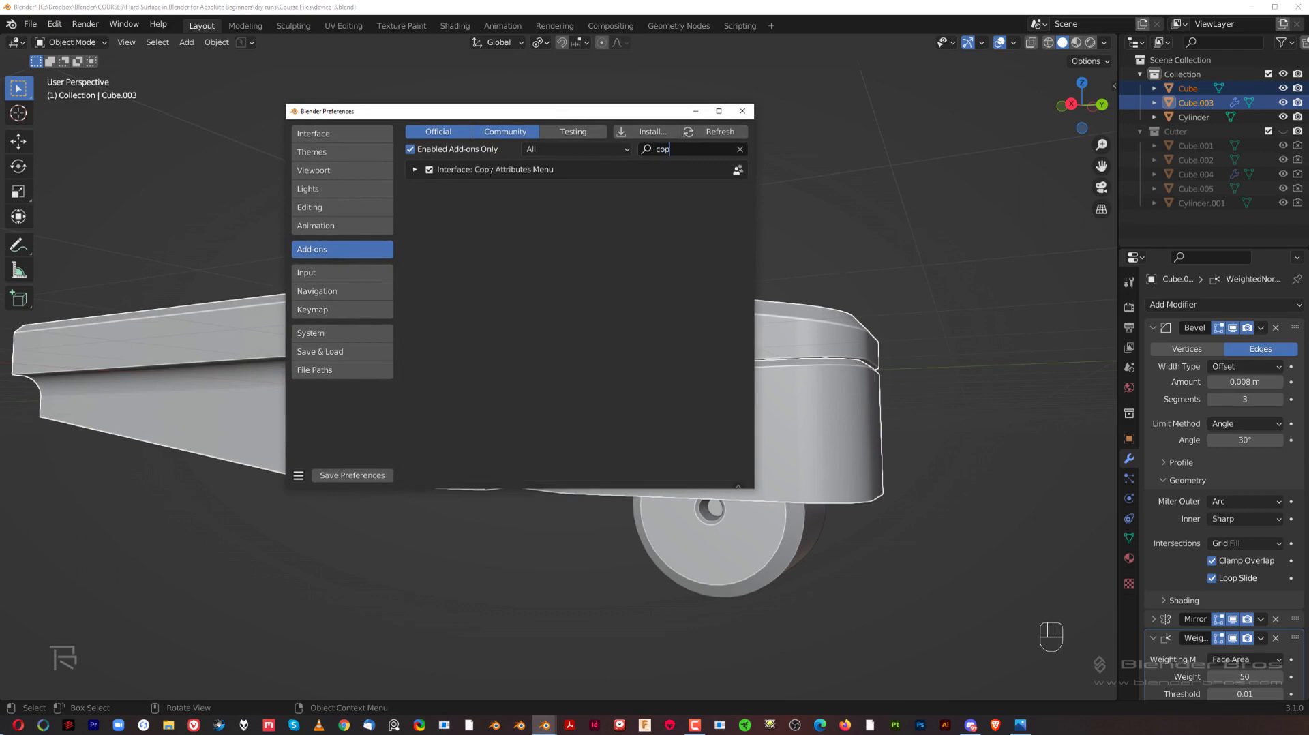
{"action": "left_click", "coordinate": [743, 112]}
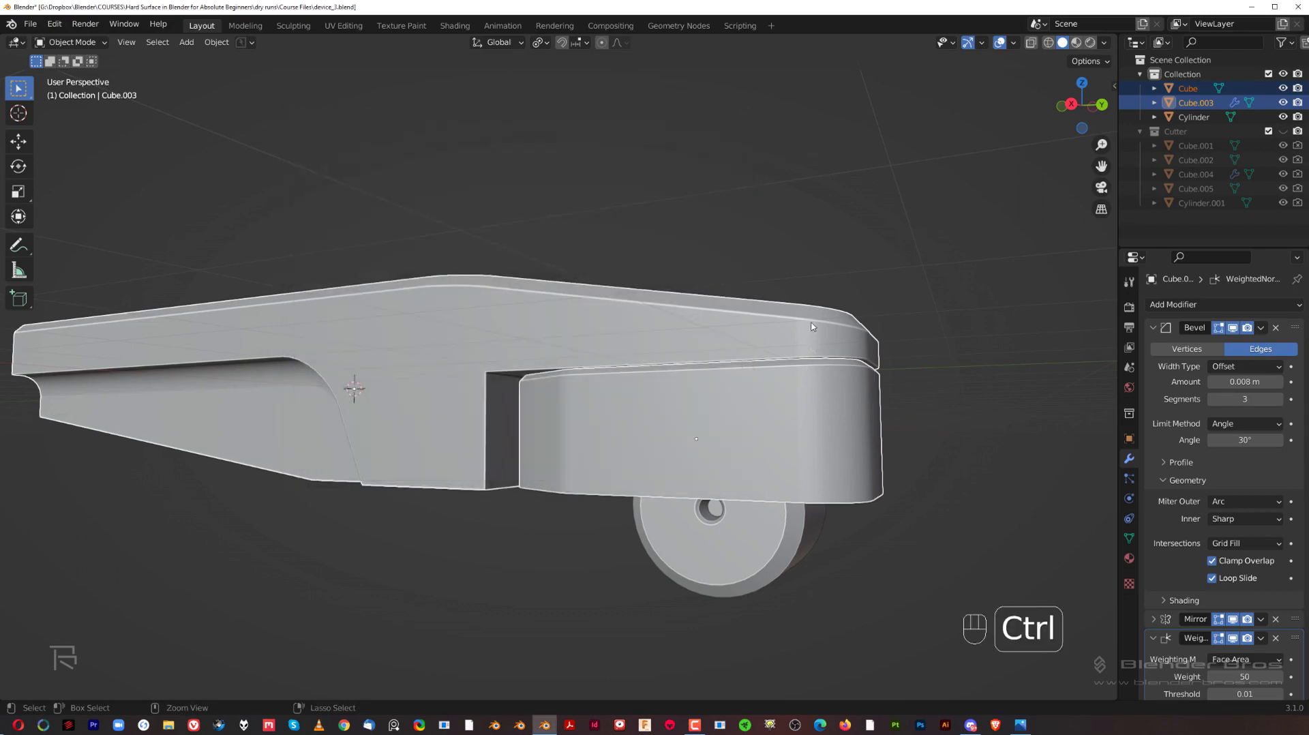
Copy the main body's modifiers to the front block and inspect the block's beveled edges.
{"action": "key", "text": "ctrl+c"}
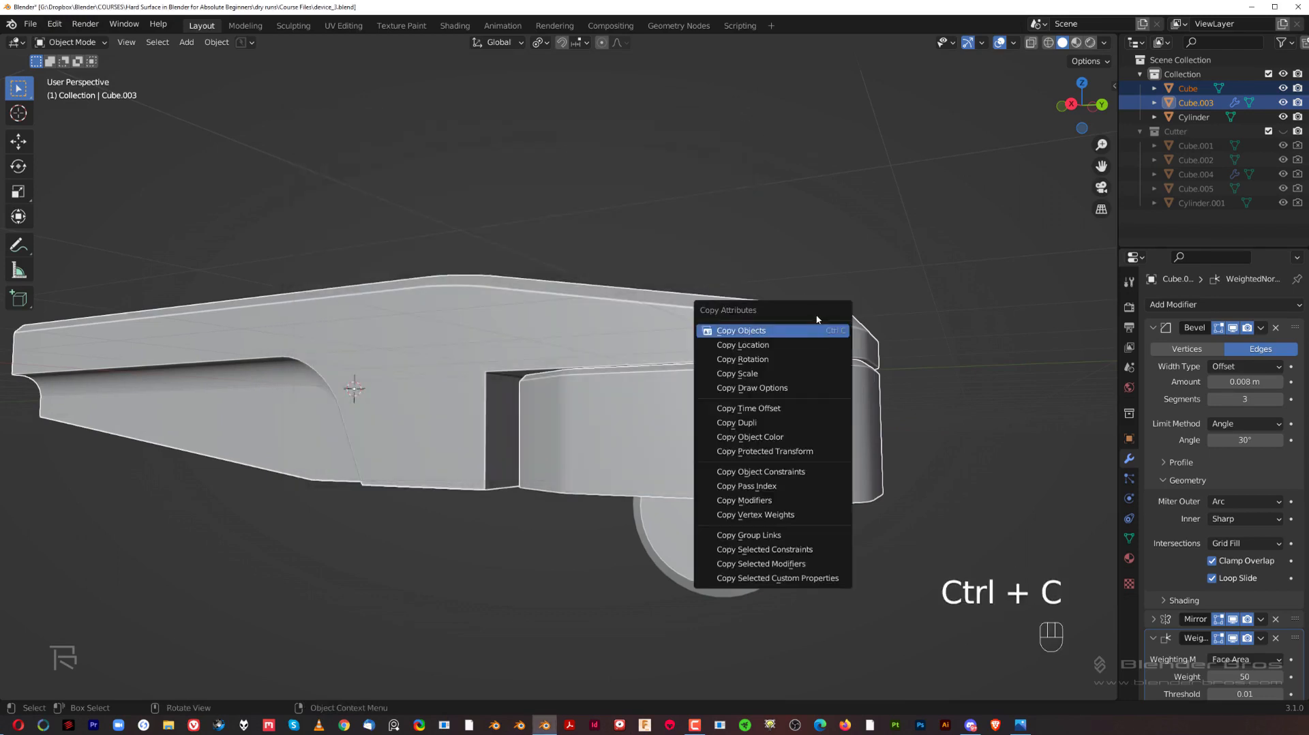
{"action": "left_click", "coordinate": [795, 500]}
{"action": "scroll", "coordinate": [618, 337], "scroll_direction": "up", "scroll_amount": 6}
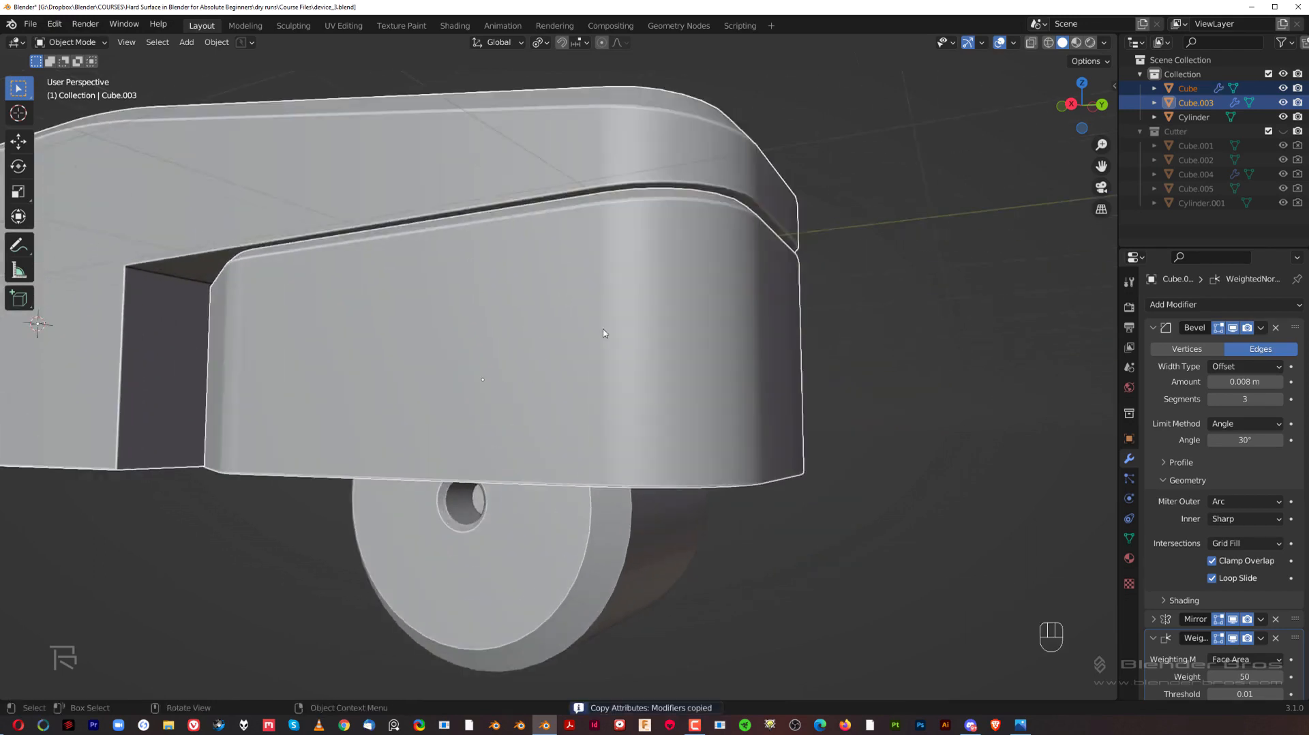
{"action": "middle_click_drag", "start_coordinate": [602, 333], "coordinate": [684, 398]}
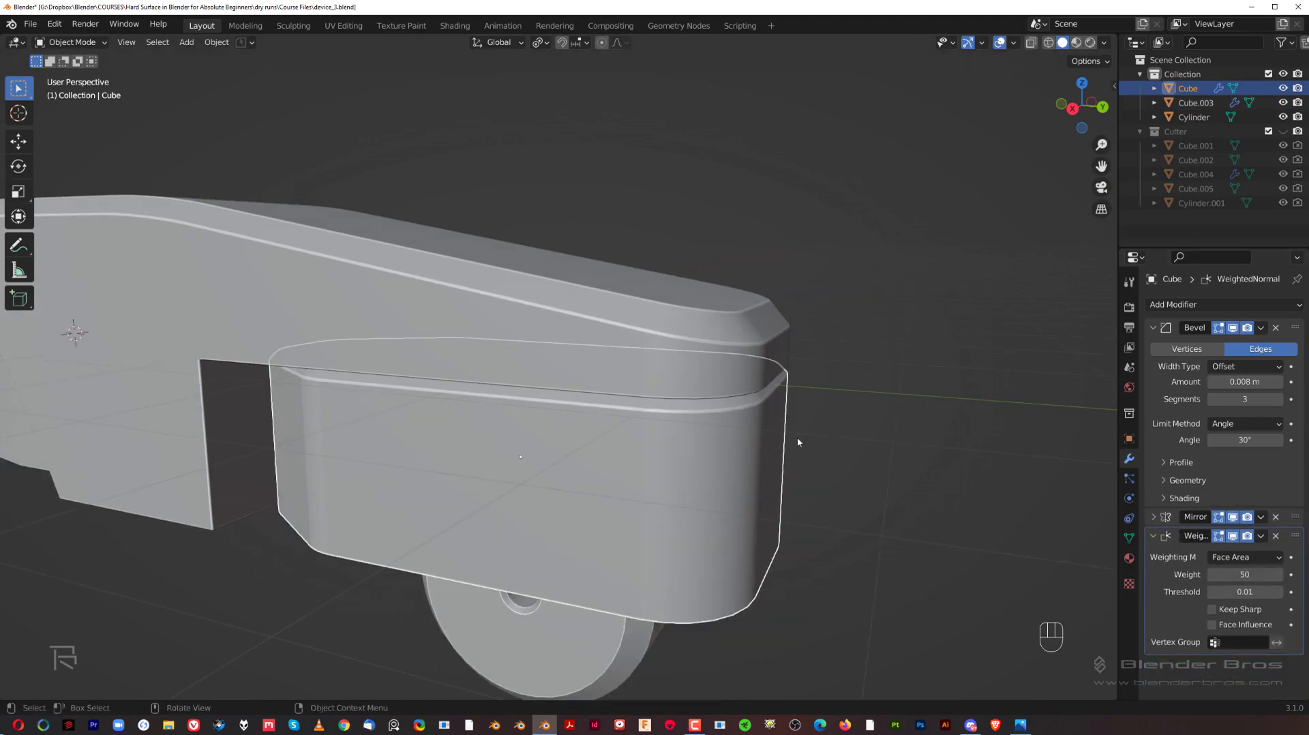
{"action": "middle_click_drag", "start_coordinate": [794, 441], "coordinate": [624, 335]}
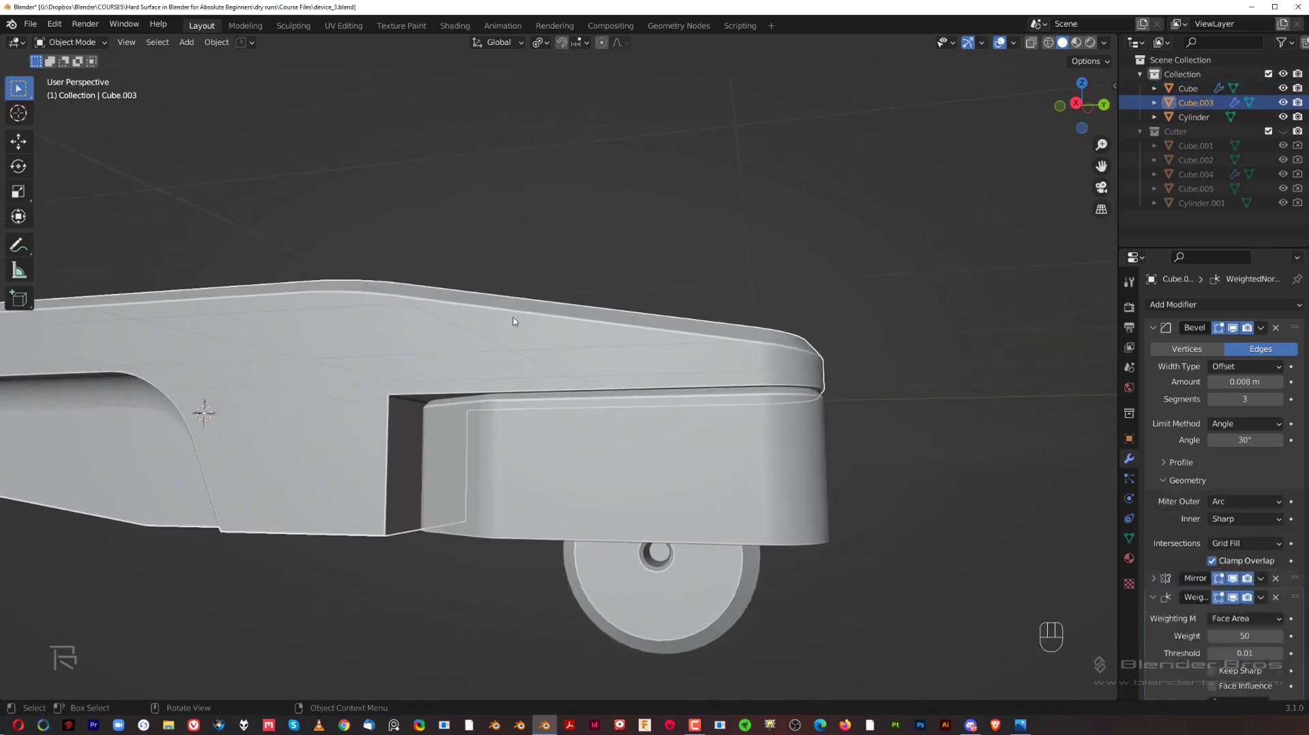
Examine how the beveled front block fits the main body's cutout and front end from the right orthographic view.
{"action": "key", "text": "grave"}
{"action": "left_click", "coordinate": [637, 413]}
{"action": "key", "text": "KP_5"}
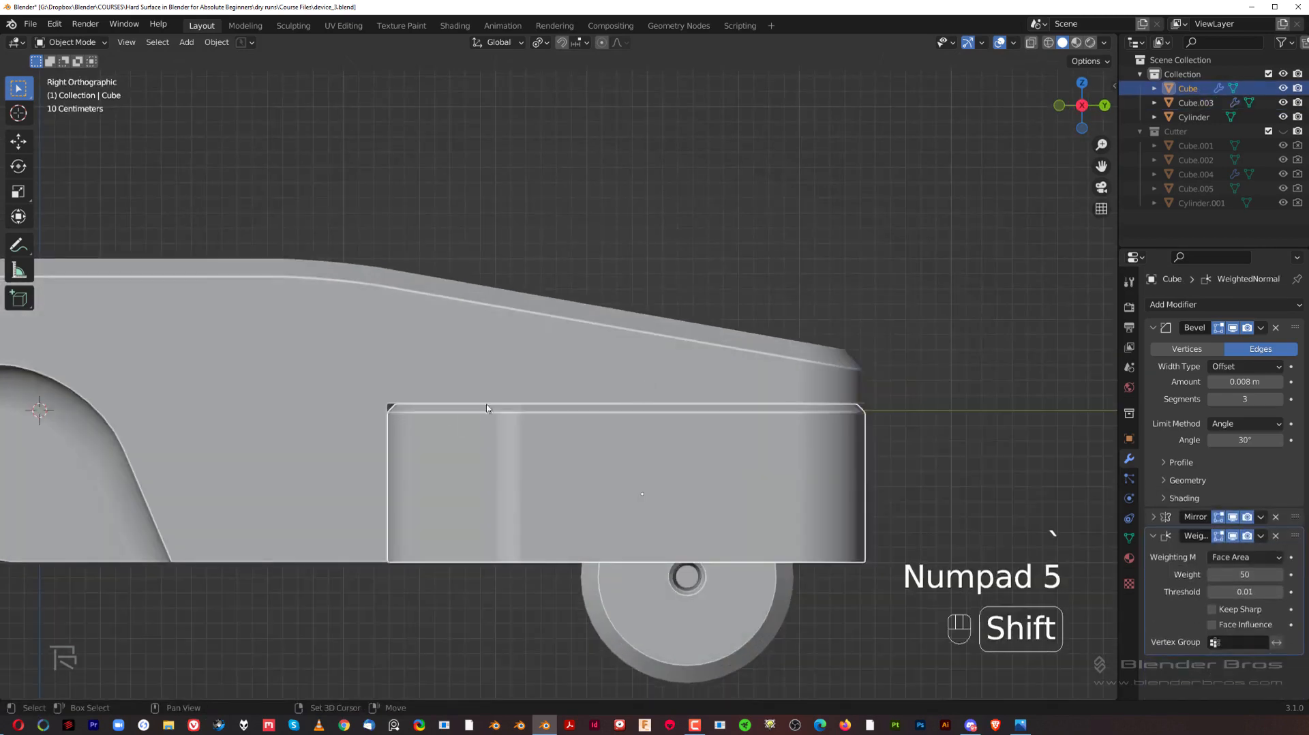
{"action": "middle_click_drag", "start_coordinate": [379, 449], "coordinate": [618, 395], "text": "shift"}
{"action": "scroll", "coordinate": [618, 400], "scroll_direction": "down", "scroll_amount": 3}
{"action": "left_click", "coordinate": [543, 546]}
{"action": "scroll", "coordinate": [682, 470], "scroll_direction": "up", "scroll_amount": 1}
{"action": "middle_click_drag", "start_coordinate": [795, 392], "coordinate": [614, 349], "text": "shift"}
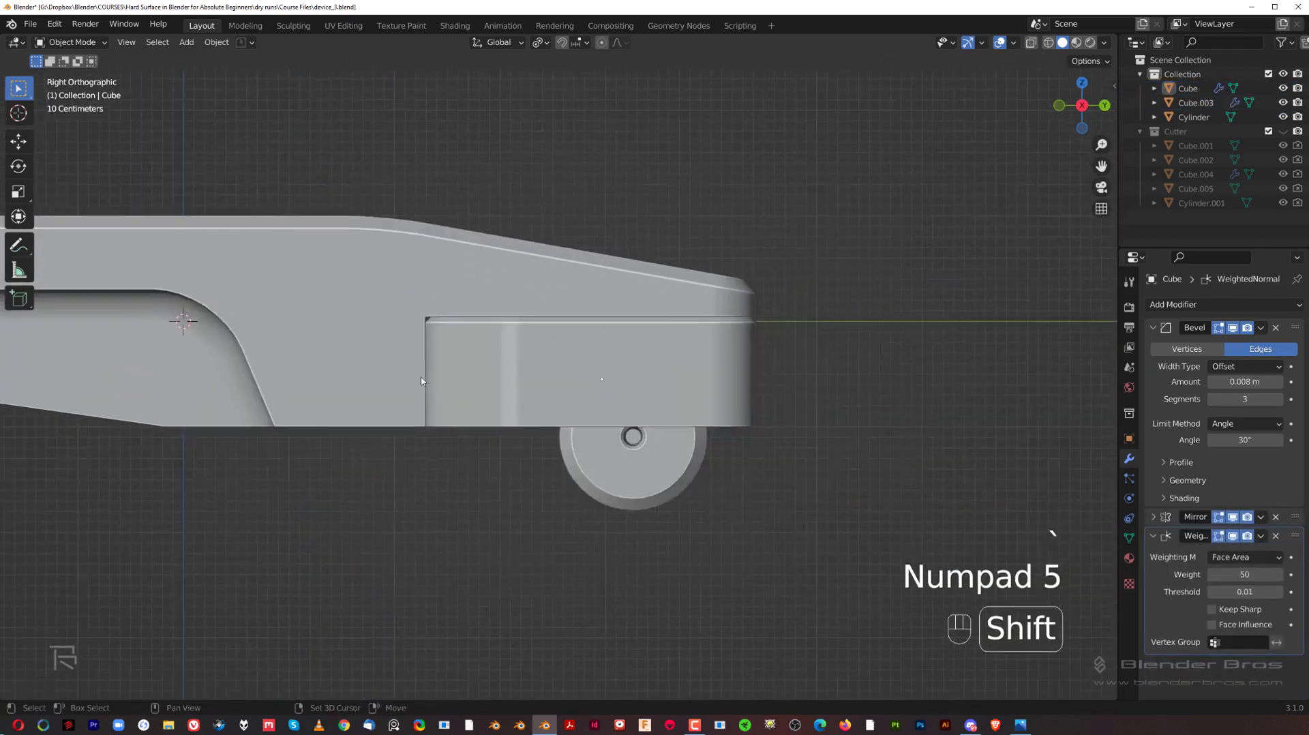
{"action": "scroll", "coordinate": [614, 349], "scroll_direction": "up", "scroll_amount": 4}
{"action": "left_click", "coordinate": [886, 366]}
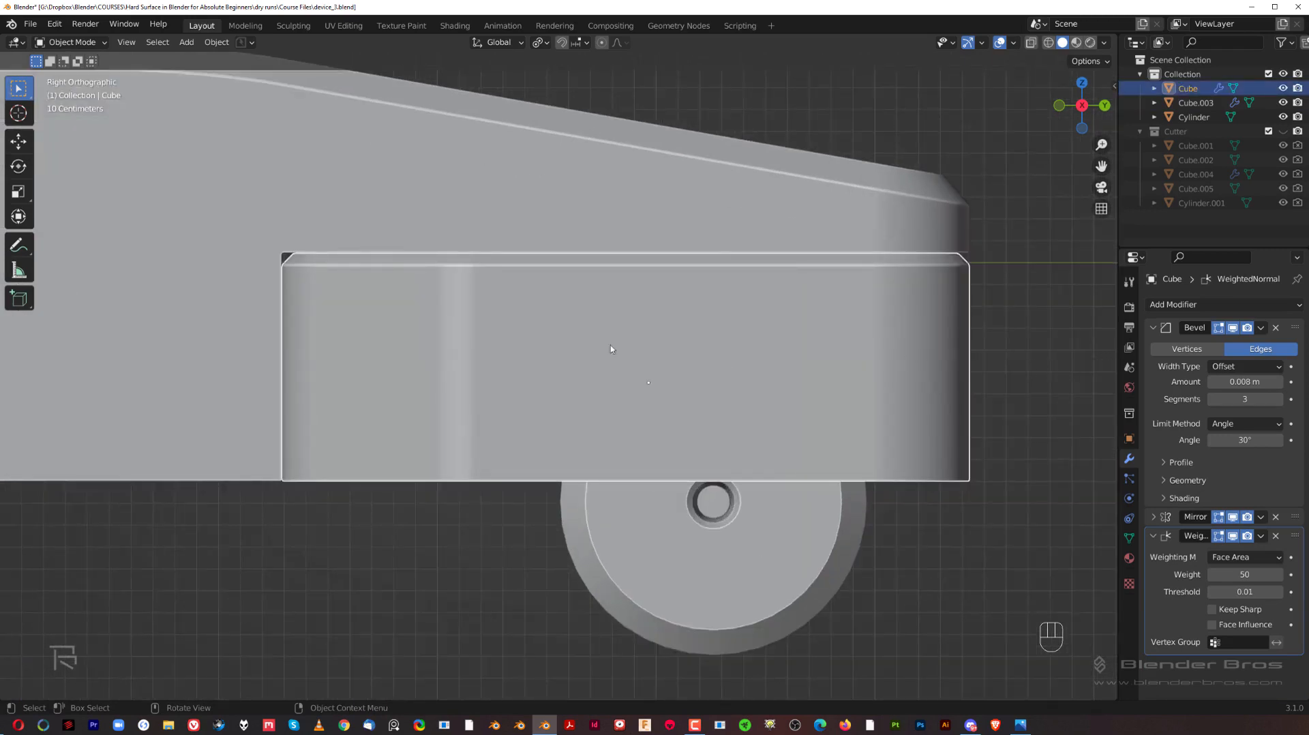
{"action": "middle_click_drag", "start_coordinate": [485, 367], "coordinate": [669, 363], "text": "shift"}
{"action": "scroll", "coordinate": [1000, 359], "scroll_direction": "down", "scroll_amount": 1}
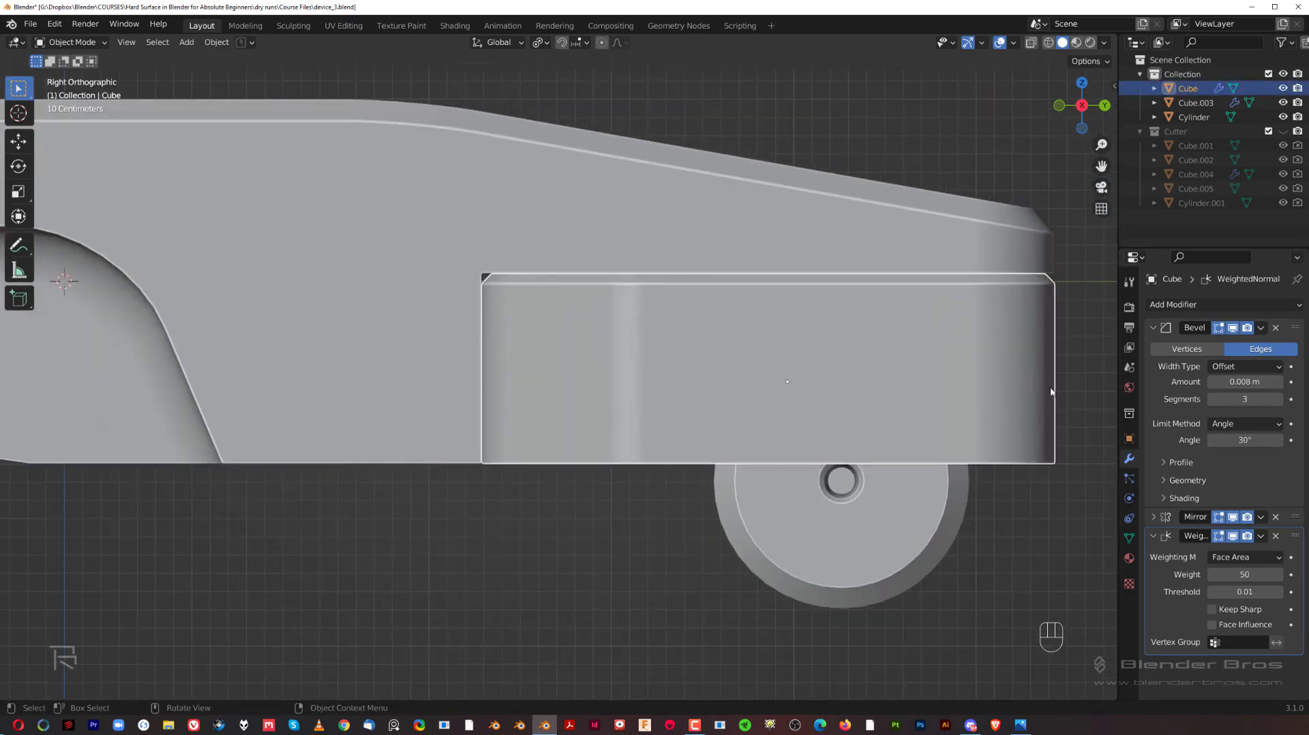
{"action": "key", "text": "s"}
{"action": "right_click", "coordinate": [1025, 377]}
{"action": "middle_click_drag", "start_coordinate": [867, 370], "coordinate": [776, 365], "text": "shift"}
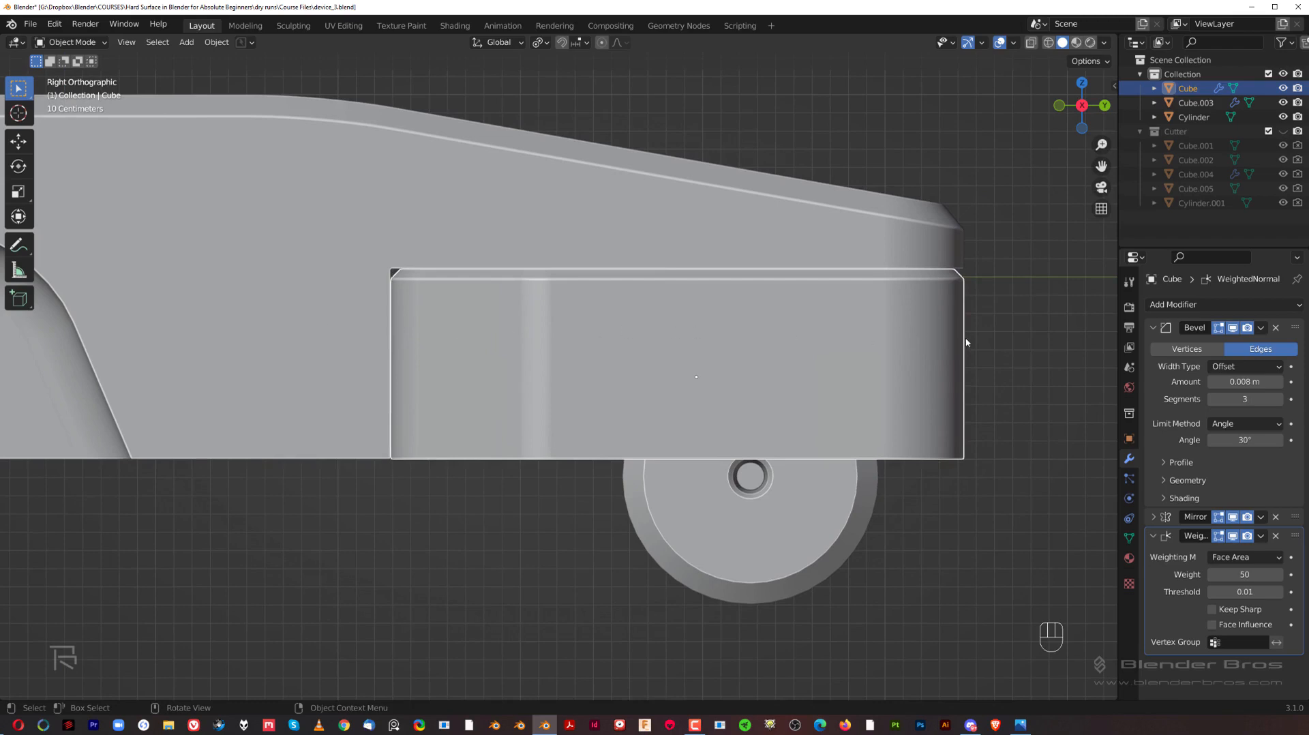
Open the front block for vertex editing, clear its vertex selection, and return to the right orthographic view.
{"action": "middle_click_drag", "start_coordinate": [571, 318], "coordinate": [667, 319], "text": "shift"}
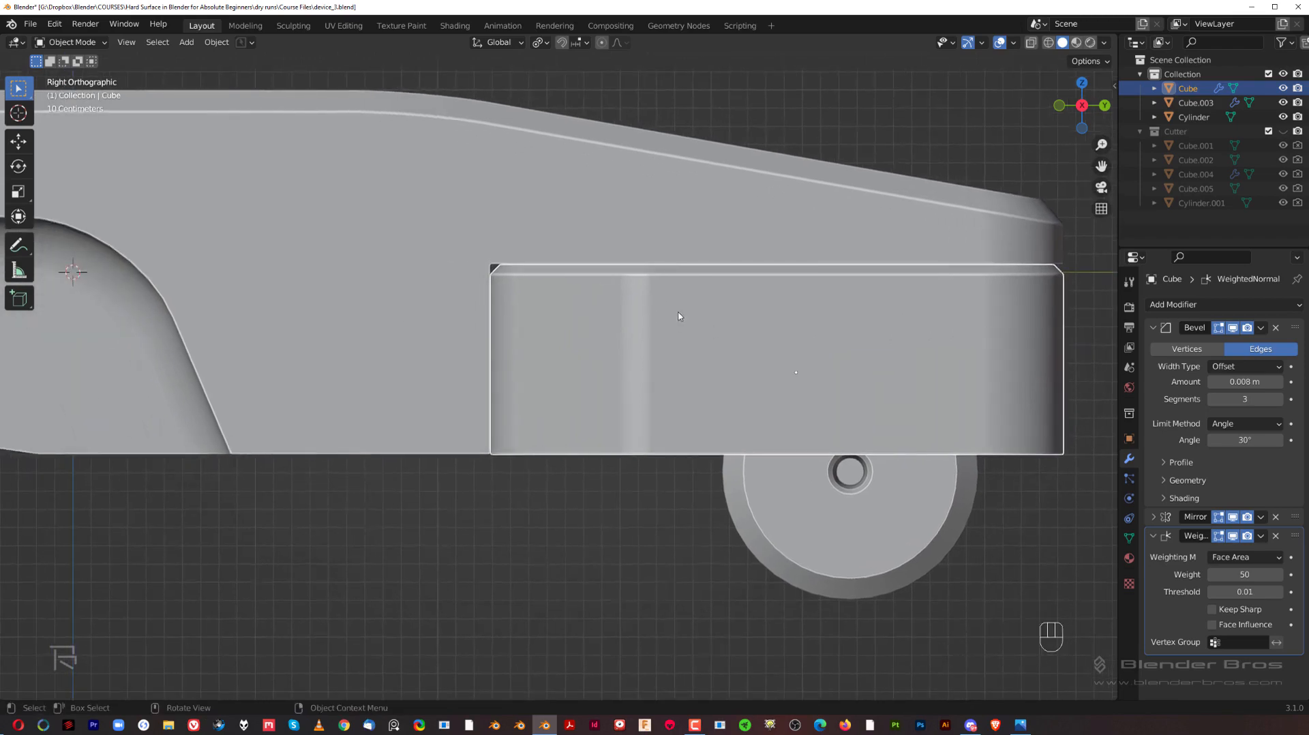
{"action": "scroll", "coordinate": [647, 323], "scroll_direction": "down", "scroll_amount": 1}
{"action": "key", "text": "Tab"}
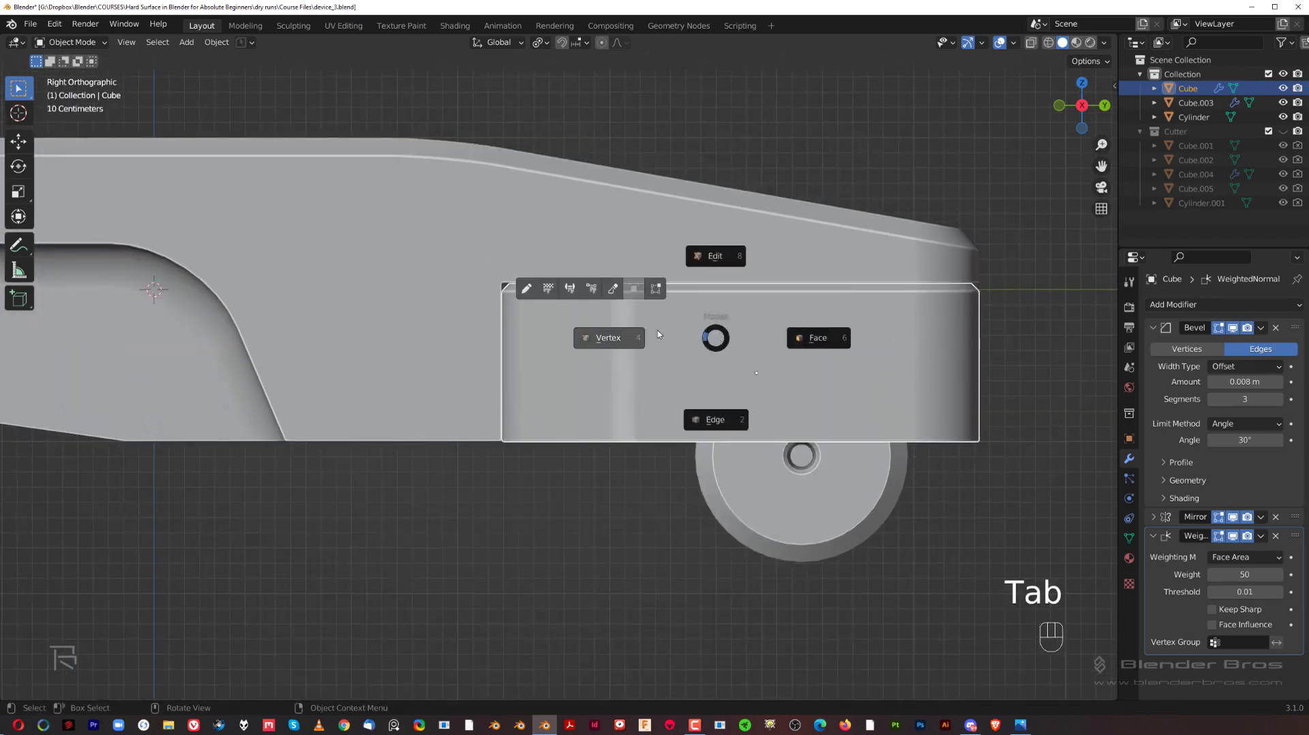
{"action": "left_click", "coordinate": [625, 334]}
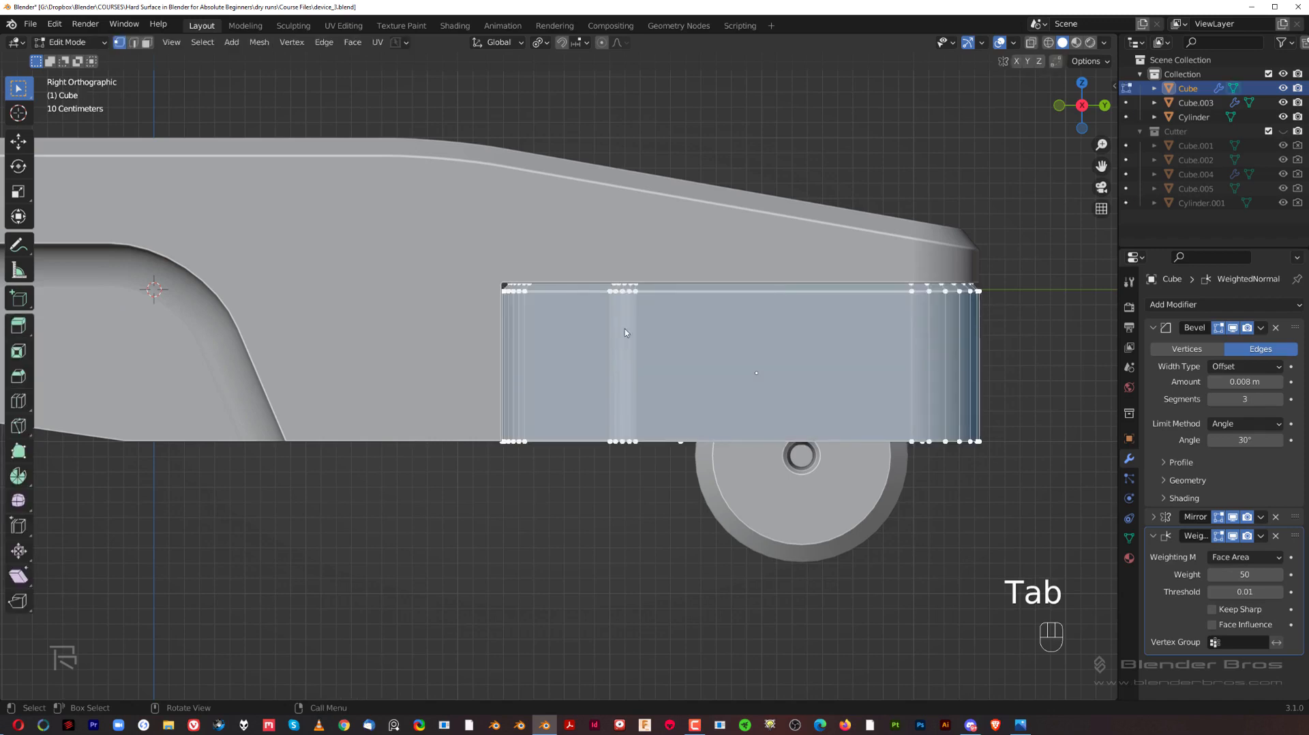
{"action": "left_click", "coordinate": [559, 501]}
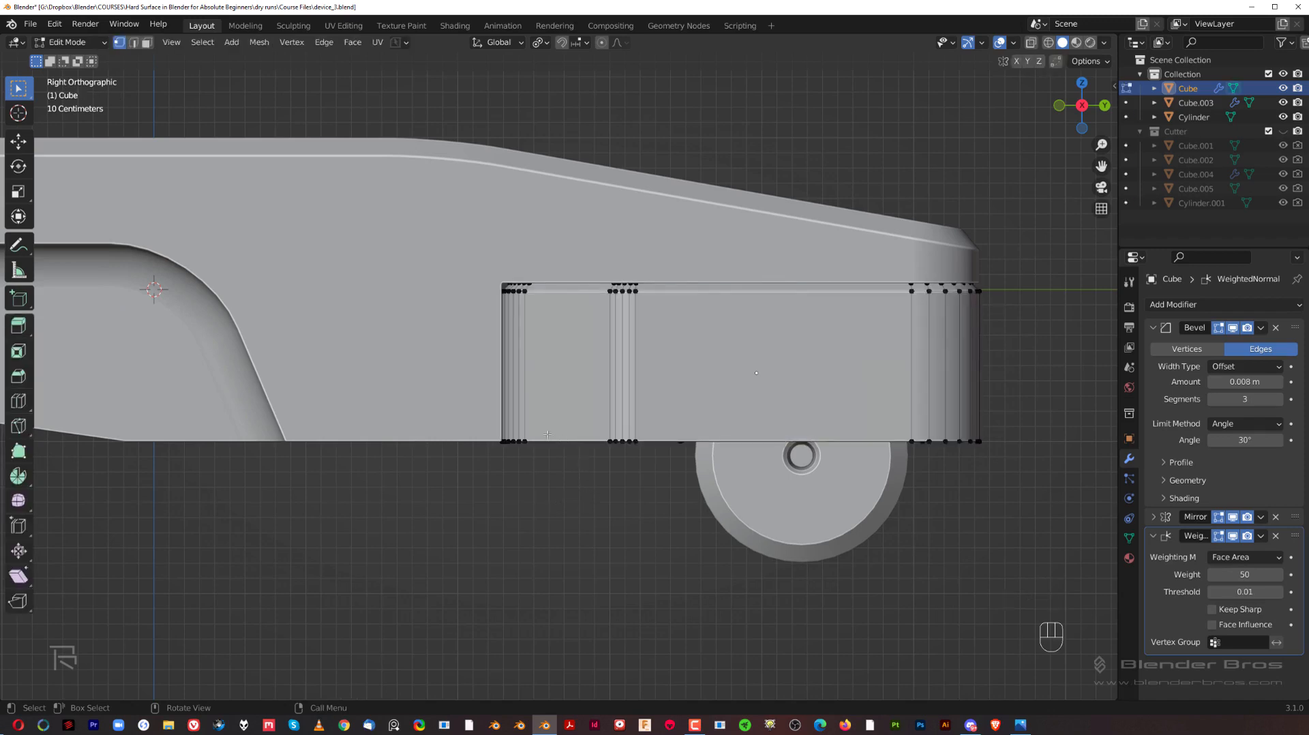
{"action": "middle_click_drag", "start_coordinate": [557, 369], "coordinate": [586, 375]}
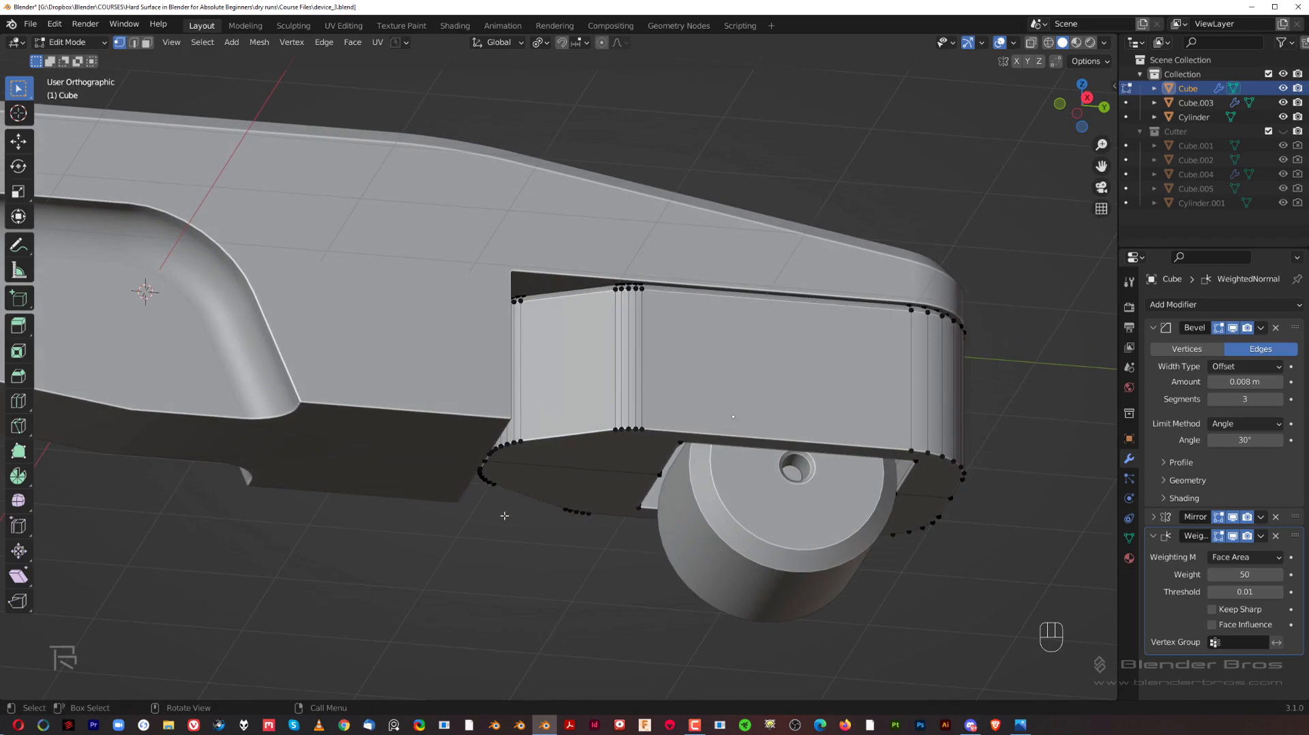
{"action": "key", "text": "grave"}
{"action": "left_click", "coordinate": [745, 371]}
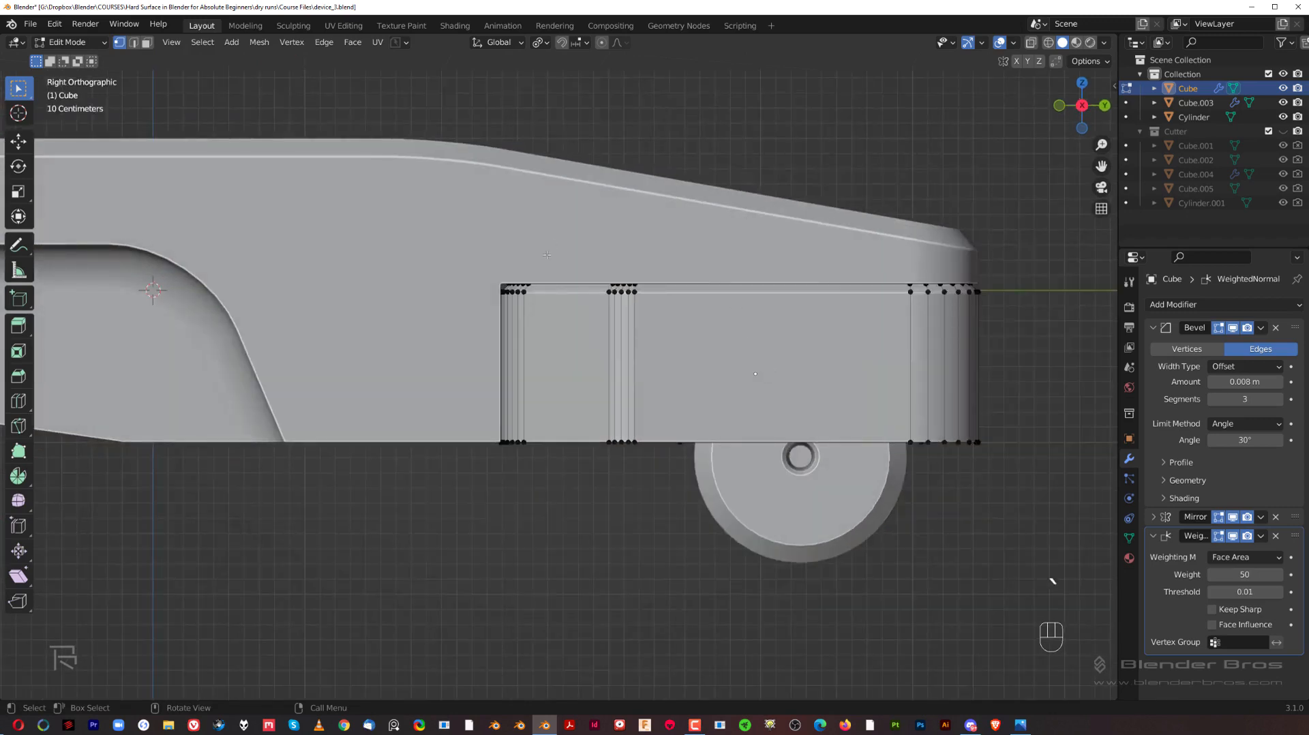
{"action": "key", "text": "KP_5"}
{"action": "key", "text": "KP_5"}
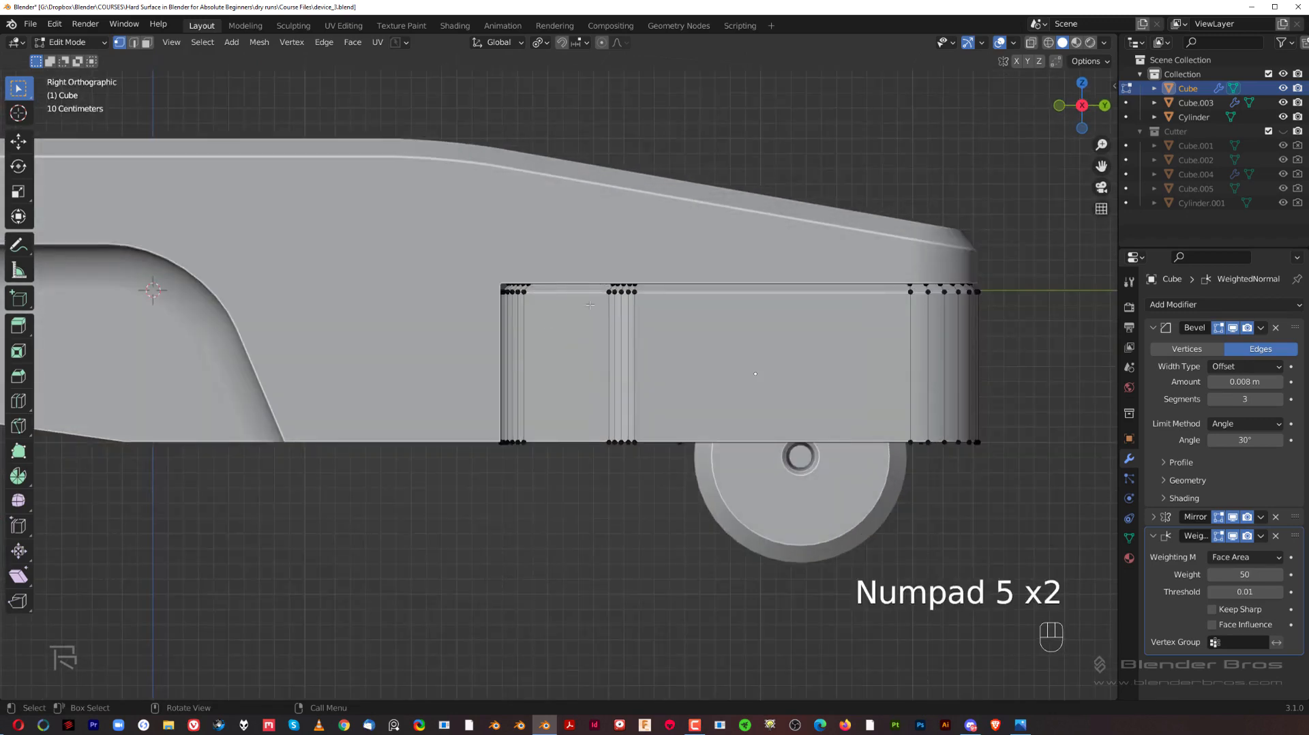
{"action": "middle_click_drag", "start_coordinate": [590, 305], "coordinate": [597, 303], "text": "shift"}
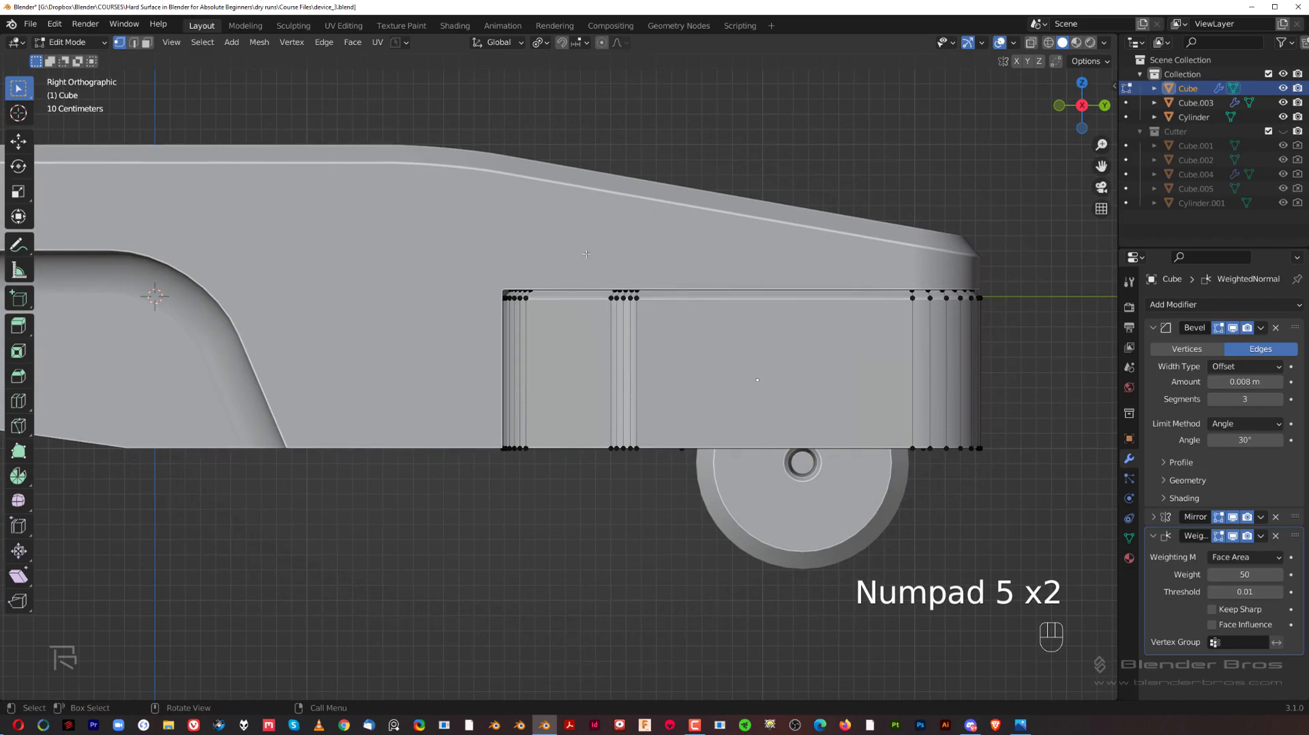
Enable see-through selection and move all vertices at the front block's rear end about 0.028 m along Y, away from the cutout wall.
{"action": "key", "text": "Tab"}
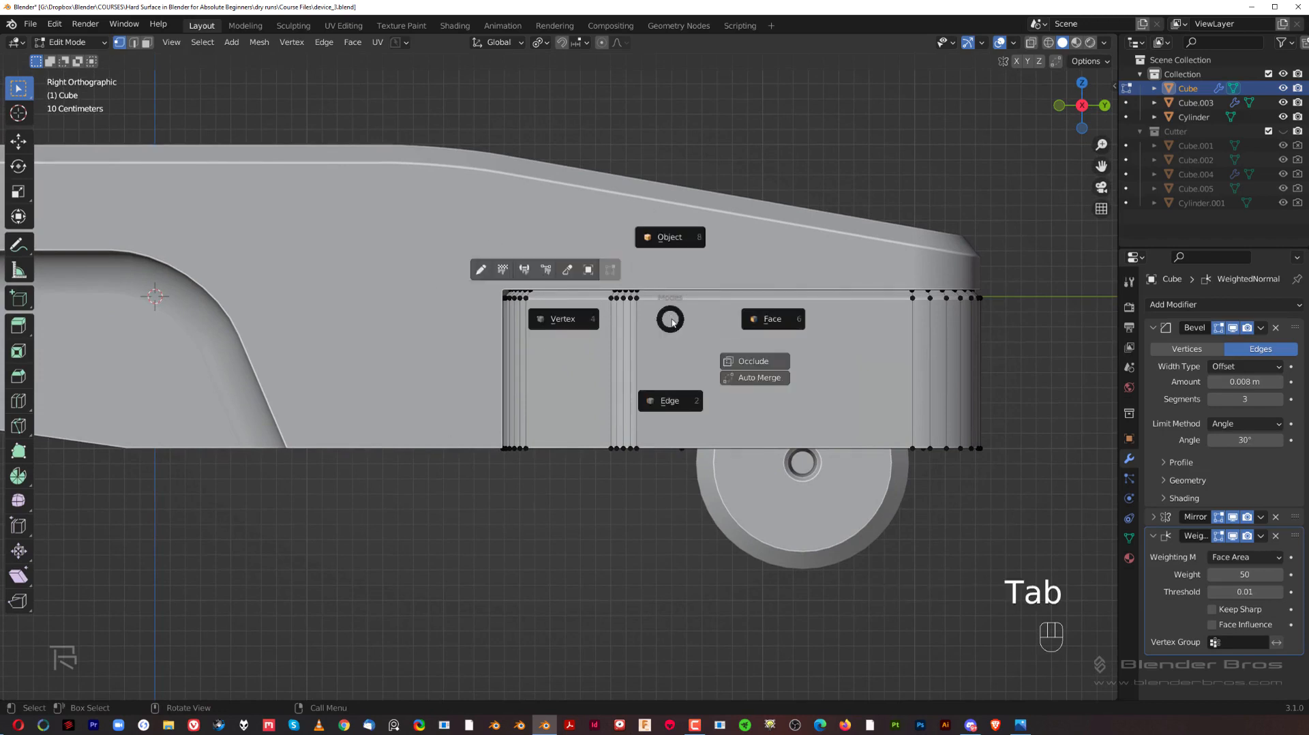
{"action": "left_click", "coordinate": [770, 362]}
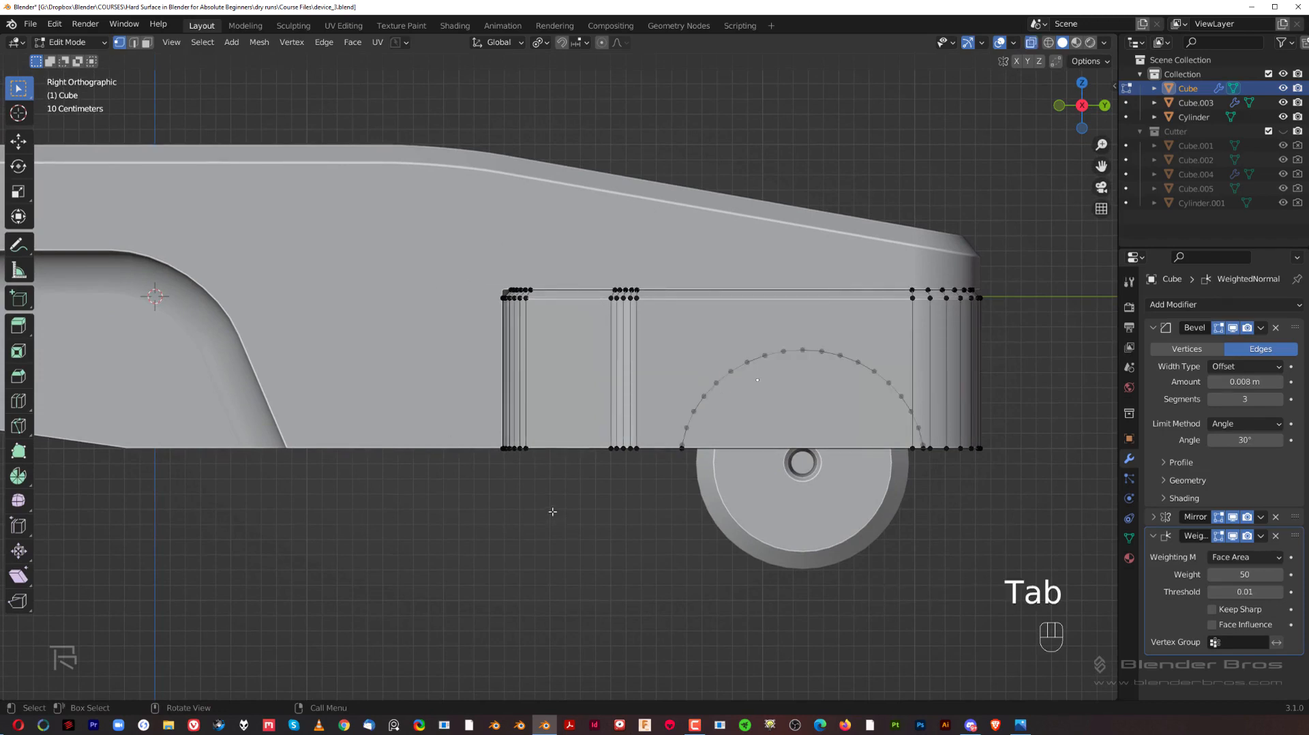
{"action": "key", "text": "b"}
{"action": "left_click_drag", "start_coordinate": [448, 232], "coordinate": [648, 545]}
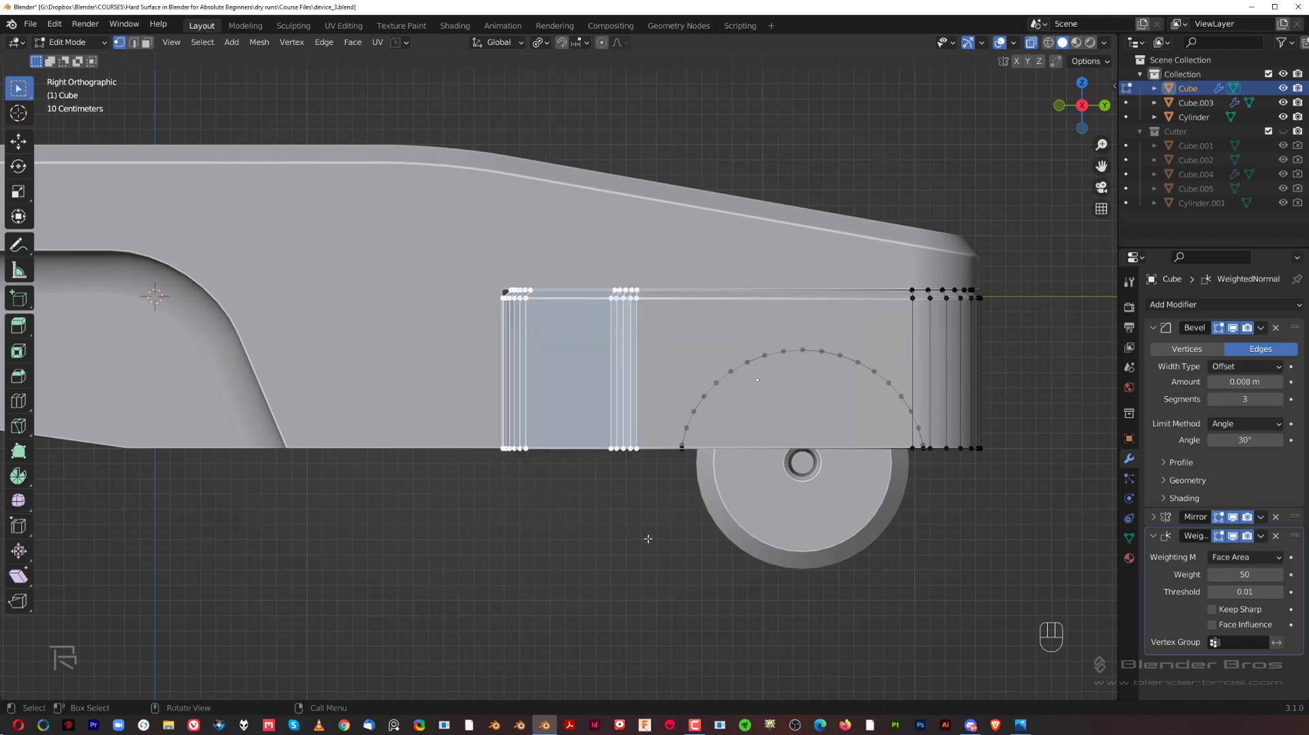
{"action": "key", "text": "g"}
{"action": "key", "text": "y"}
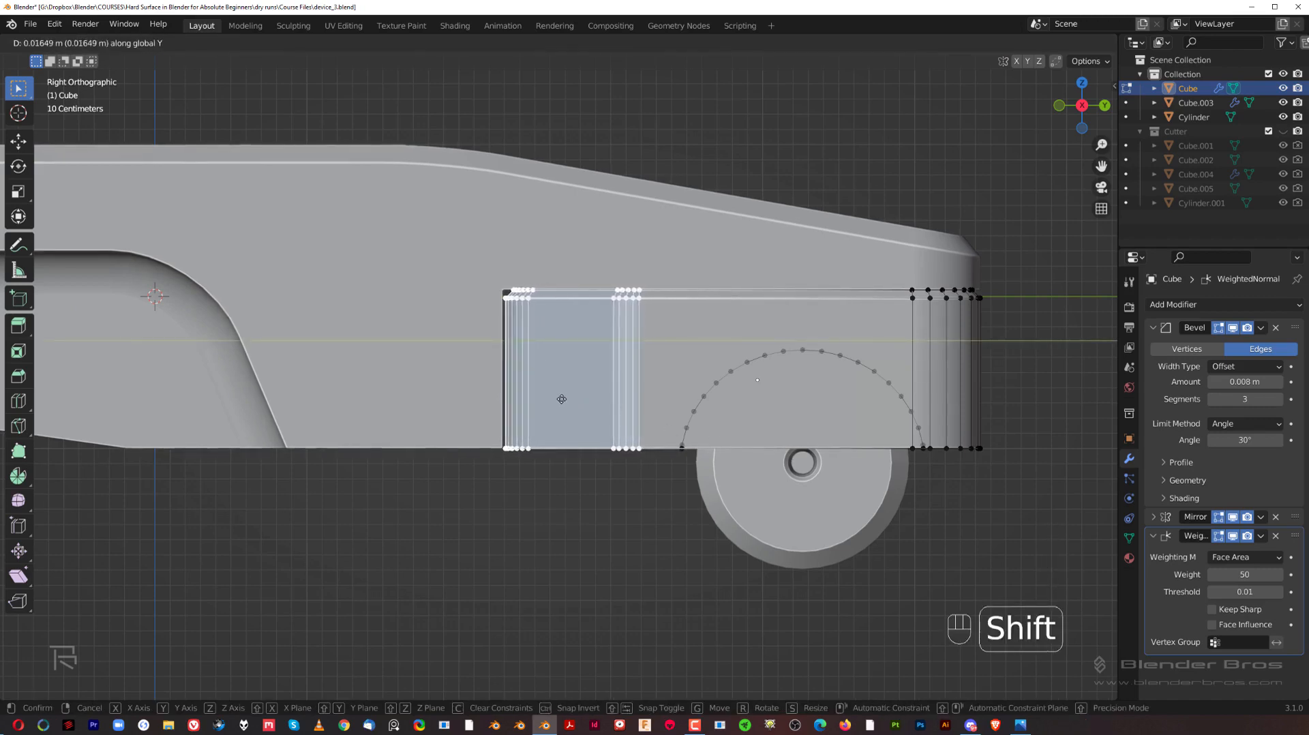
{"action": "left_click", "coordinate": [579, 399]}
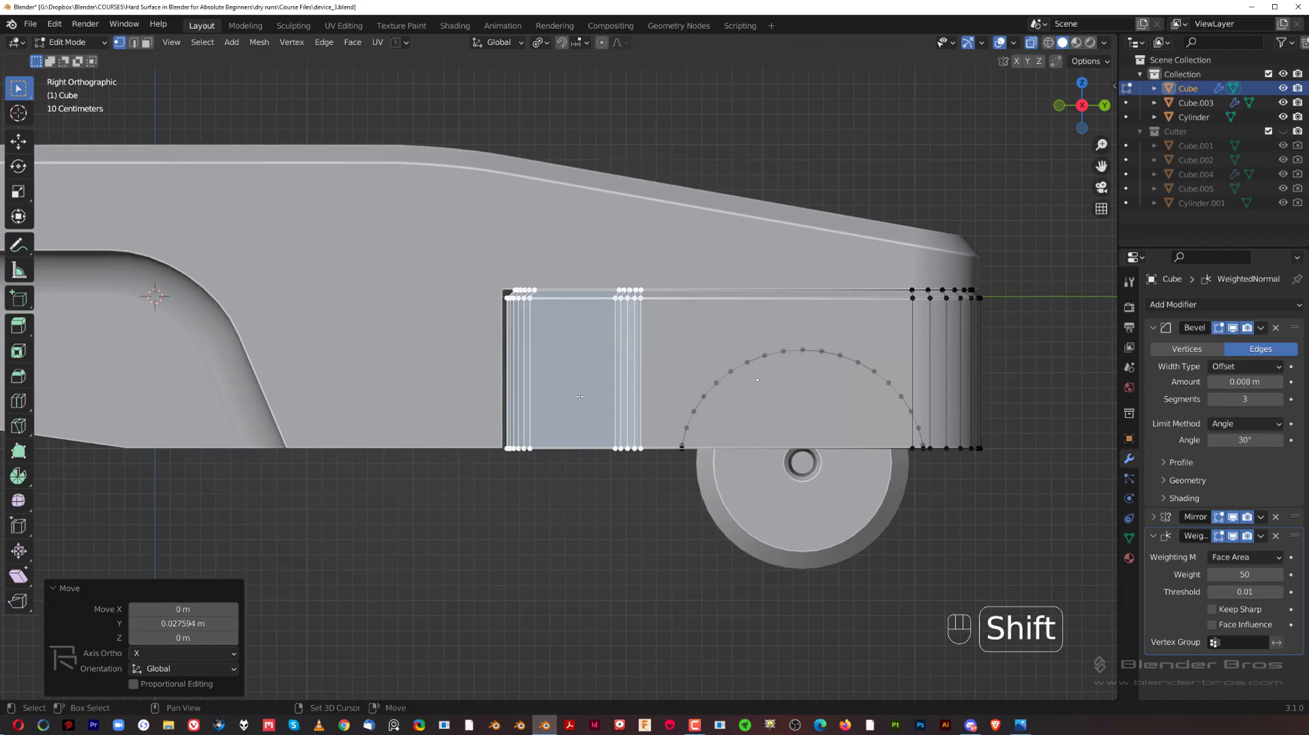
Lower the front block's upper vertices about 0.011 m along Z to open a gap under the main body, and return to Object Mode.
{"action": "left_click", "coordinate": [476, 234]}
{"action": "key", "text": "b"}
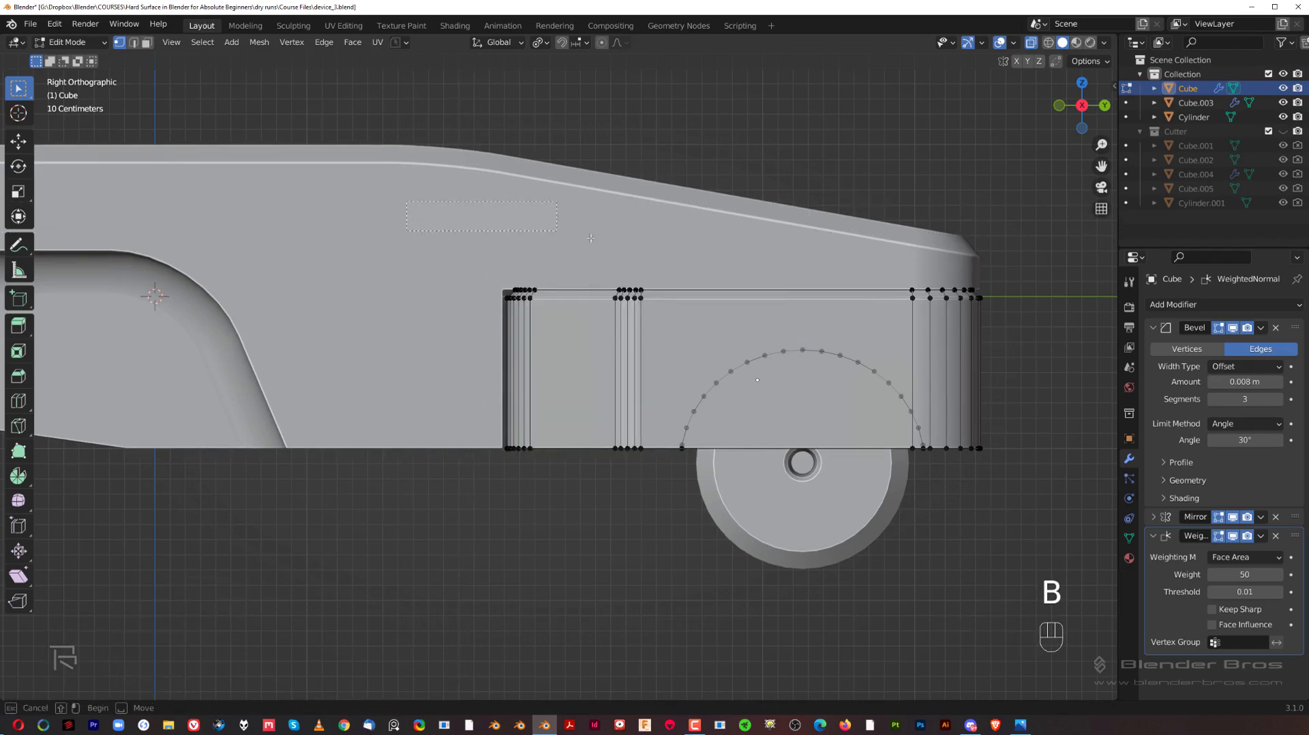
{"action": "left_click_drag", "start_coordinate": [406, 202], "coordinate": [994, 300]}
{"action": "key", "text": "g"}
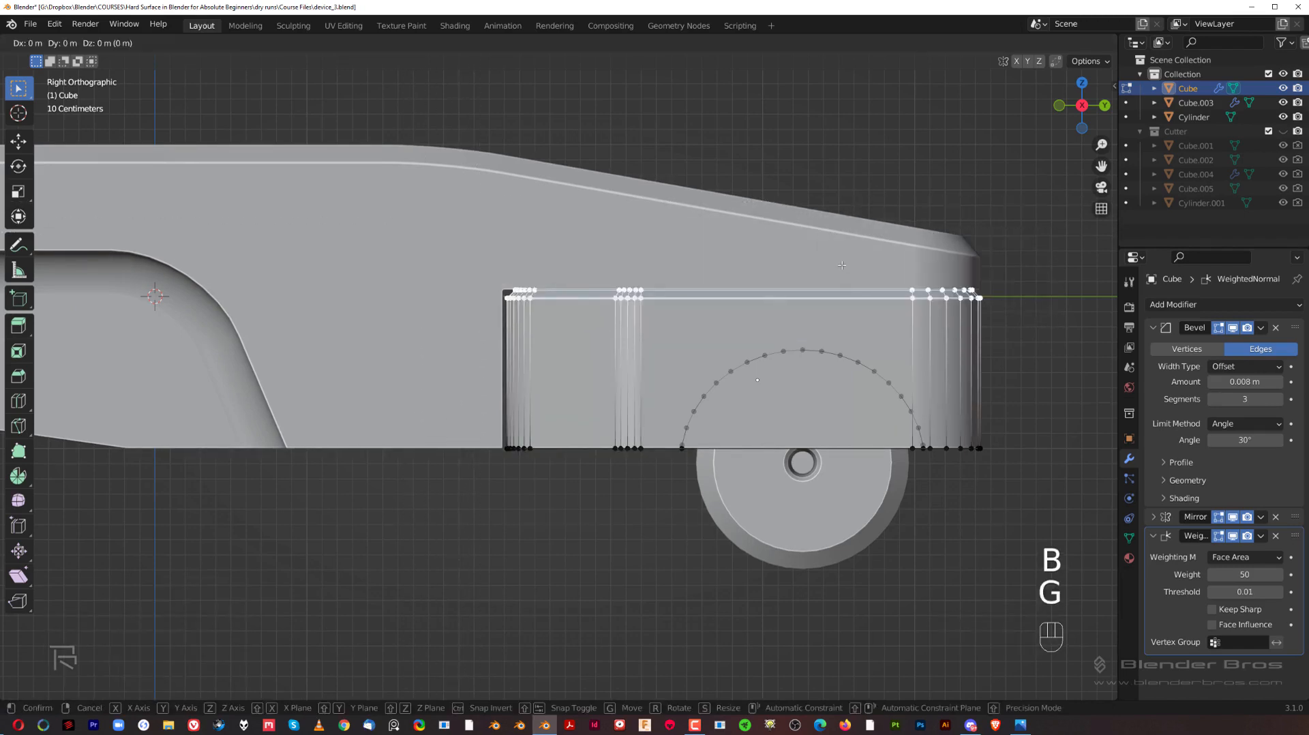
{"action": "key", "text": "z"}
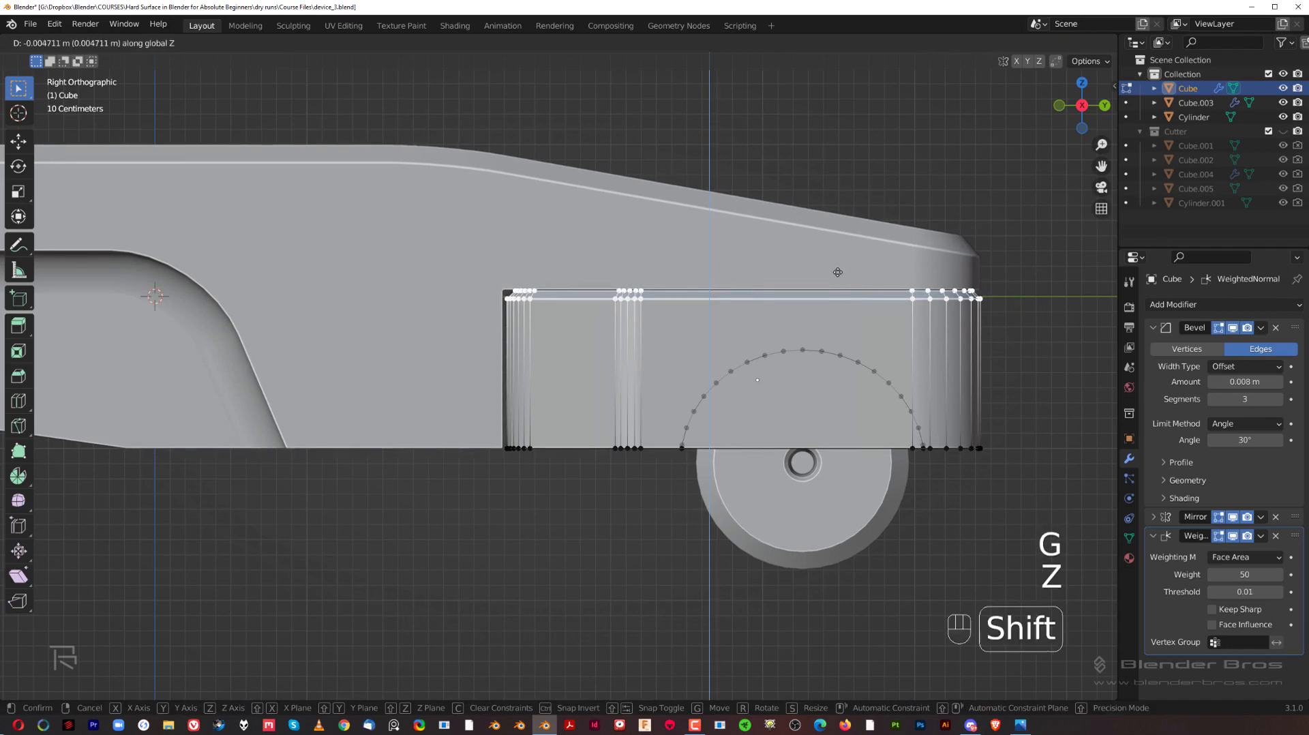
{"action": "left_click", "coordinate": [838, 272]}
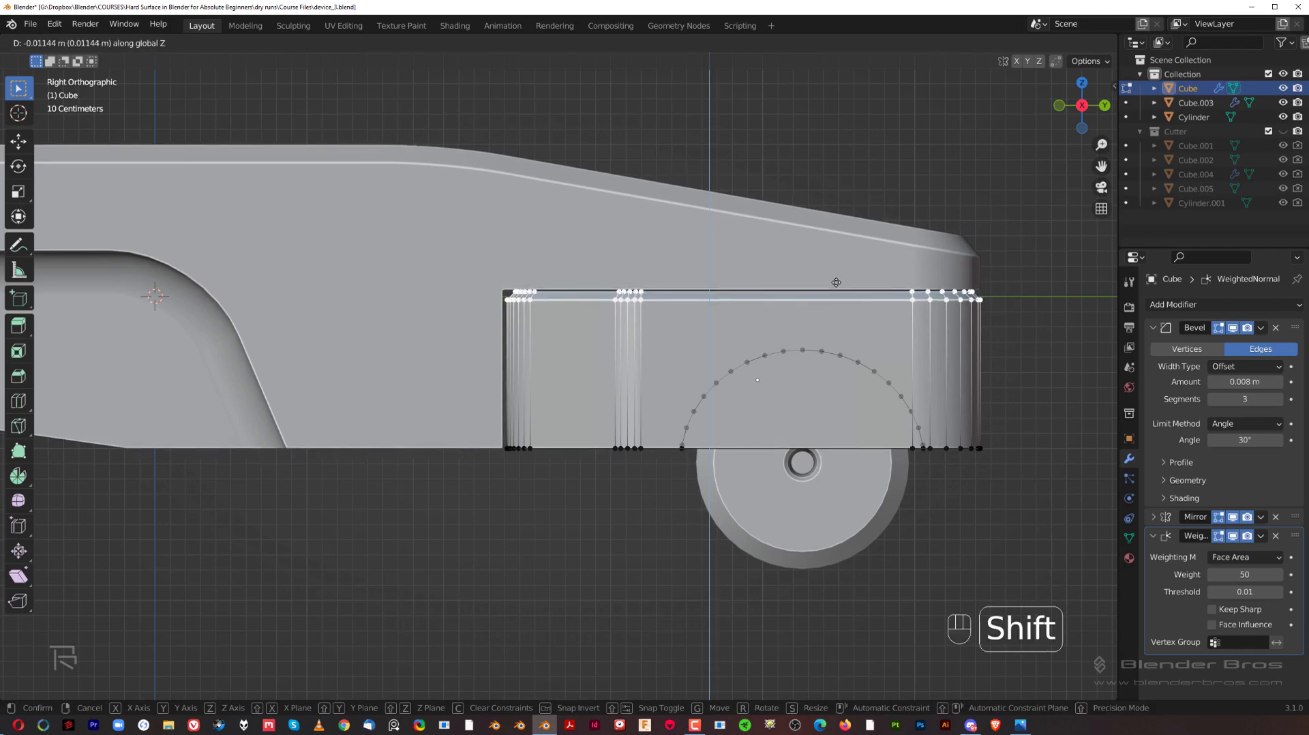
{"action": "key", "text": "Tab"}
Try rotating the front block about the global Z axis to check how it turns inside the cutout.
{"action": "scroll", "coordinate": [702, 341], "scroll_direction": "down", "scroll_amount": 6}
{"action": "middle_click_drag", "start_coordinate": [644, 341], "coordinate": [784, 365], "text": "shift"}
{"action": "scroll", "coordinate": [651, 378], "scroll_direction": "up", "scroll_amount": 2}
{"action": "left_click", "coordinate": [692, 369]}
{"action": "key", "text": "r"}
{"action": "key", "text": "z"}
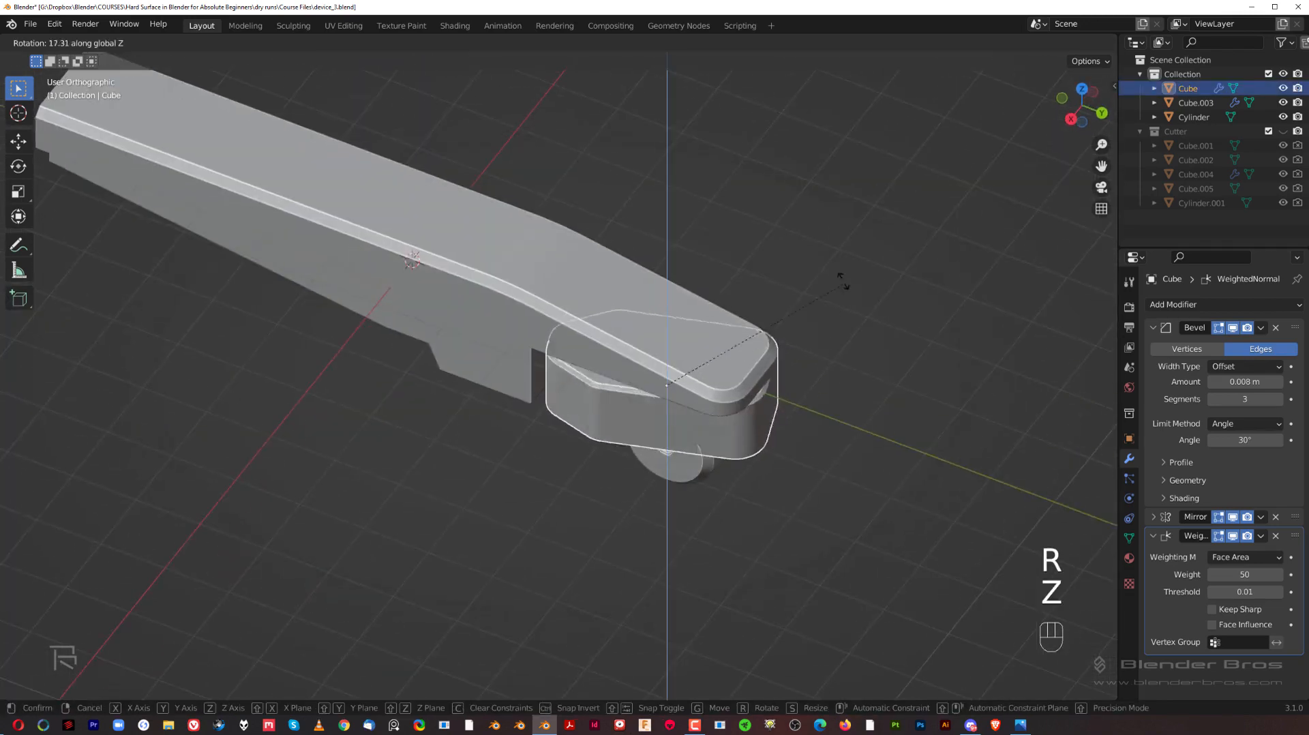
{"action": "left_click", "coordinate": [828, 324]}
{"action": "middle_click_drag", "start_coordinate": [828, 323], "coordinate": [711, 308]}
{"action": "key", "text": "r"}
{"action": "key", "text": "z"}
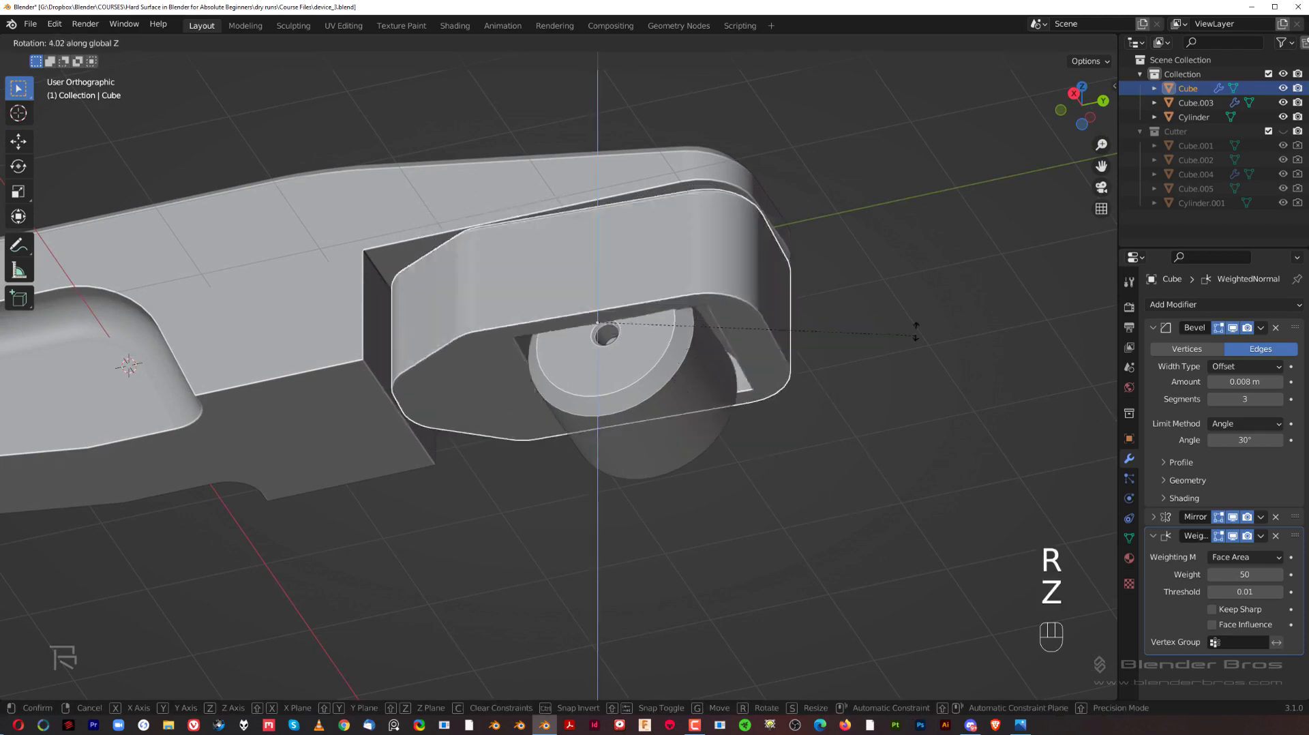
{"action": "right_click", "coordinate": [711, 338]}
Try moving the wheel and the front block separately to check whether they are linked.
{"action": "left_click", "coordinate": [625, 383]}
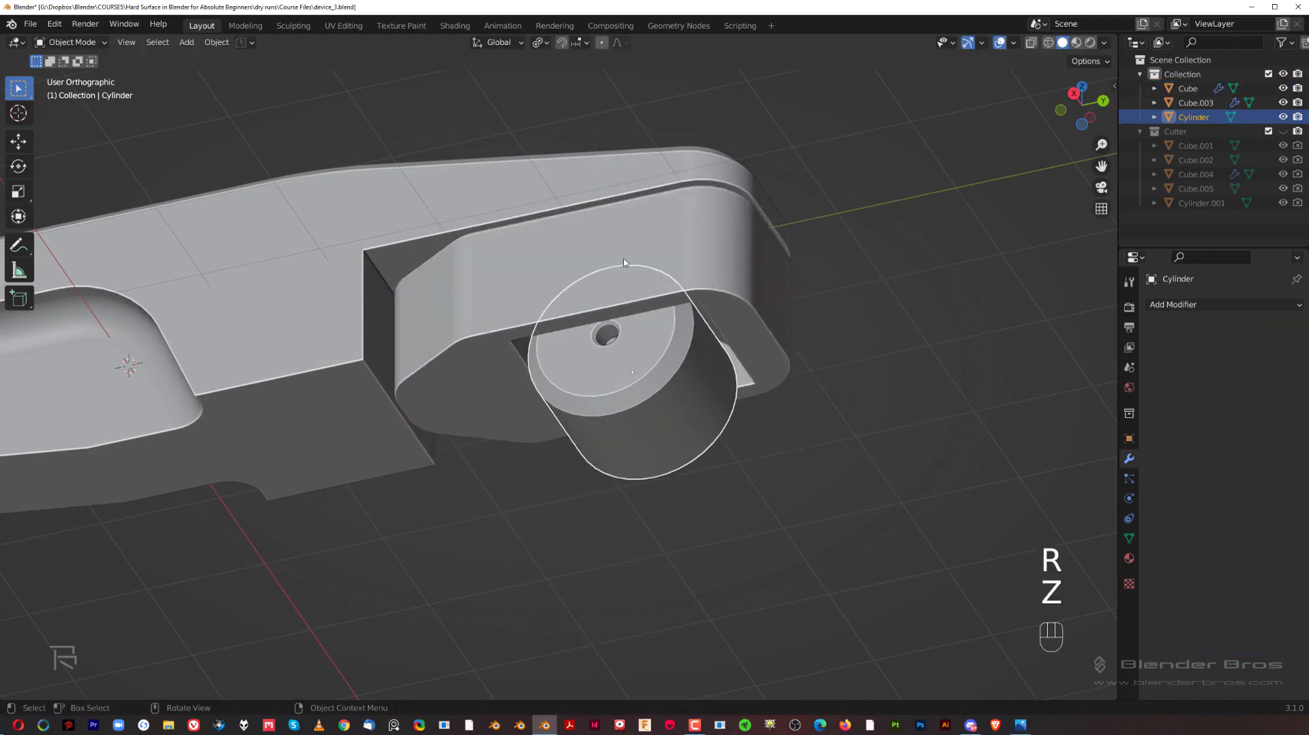
{"action": "scroll", "coordinate": [625, 262], "scroll_direction": "down", "scroll_amount": 2}
{"action": "scroll", "coordinate": [656, 352], "scroll_direction": "up", "scroll_amount": 2}
{"action": "middle_click_drag", "start_coordinate": [656, 352], "coordinate": [669, 370], "text": "shift"}
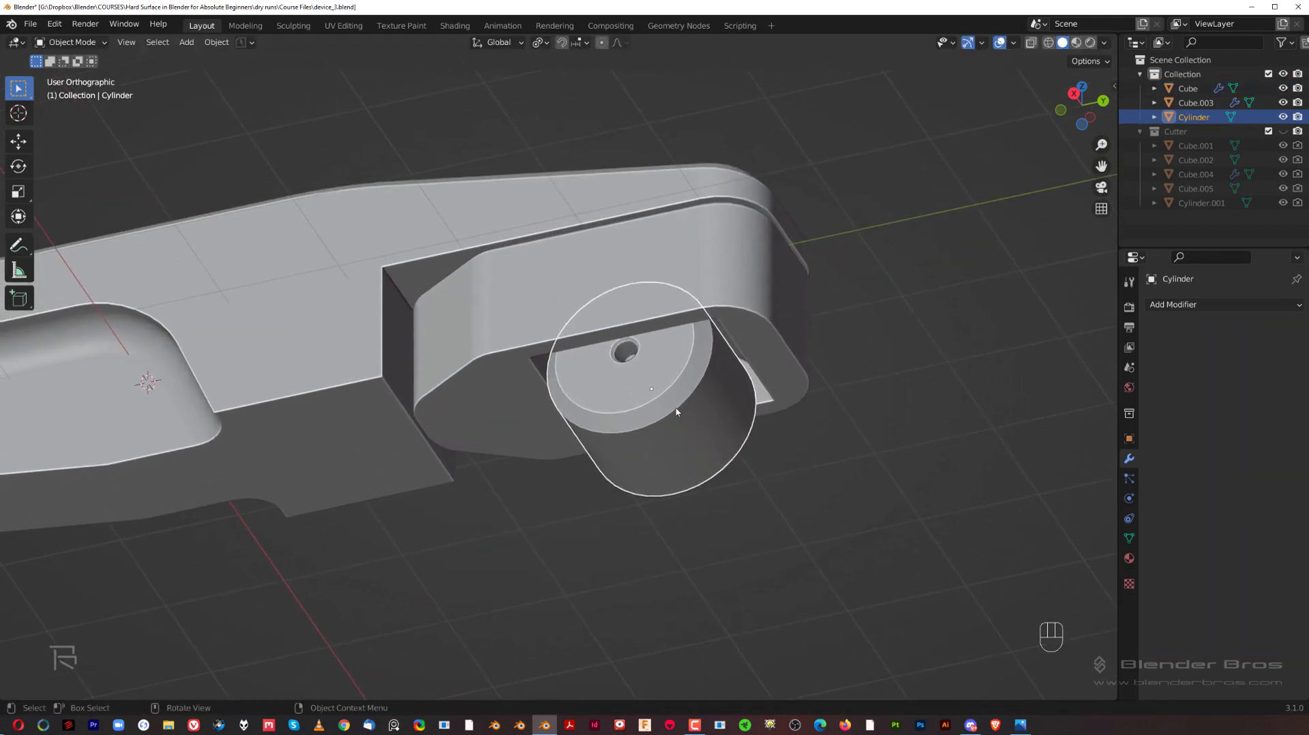
{"action": "left_click", "coordinate": [710, 431]}
{"action": "left_click", "coordinate": [704, 398]}
{"action": "key", "text": "g"}
{"action": "right_click", "coordinate": [728, 400]}
{"action": "left_click", "coordinate": [665, 291]}
{"action": "key", "text": "g"}
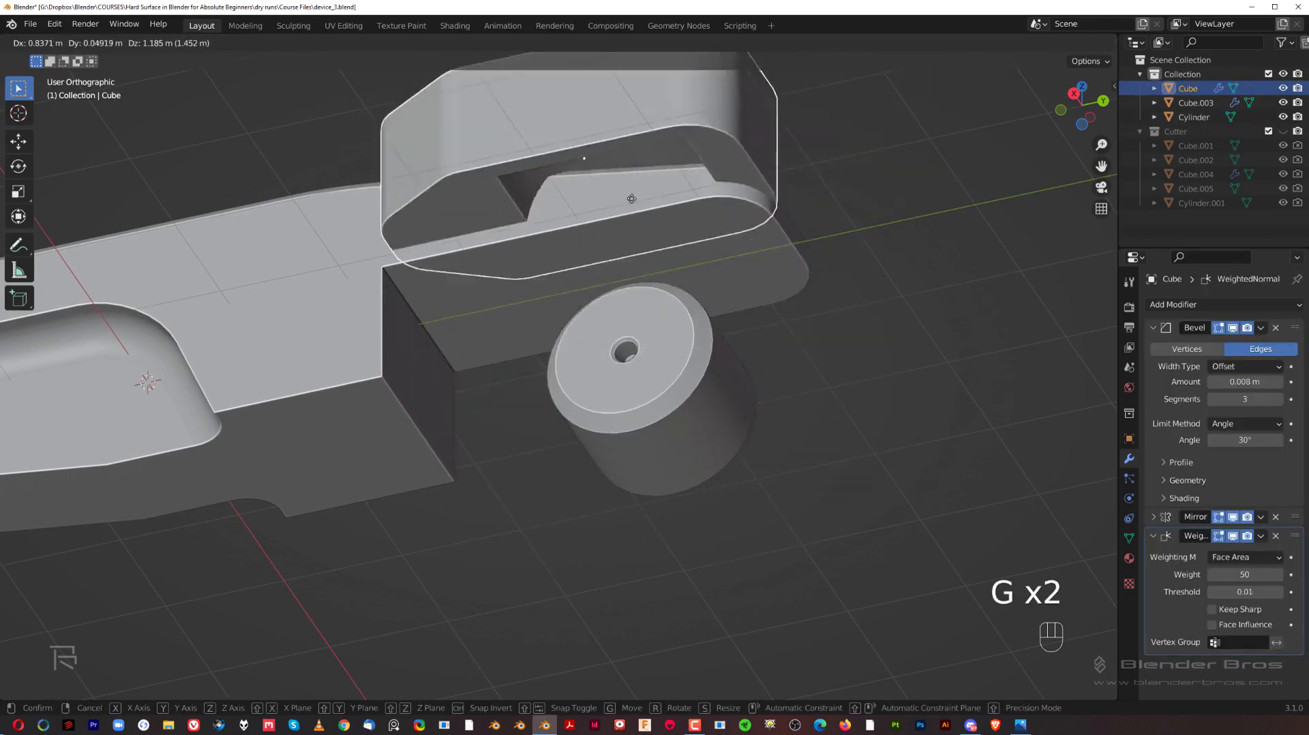
{"action": "right_click", "coordinate": [655, 205]}
{"action": "left_click", "coordinate": [611, 408]}
{"action": "key", "text": "g"}
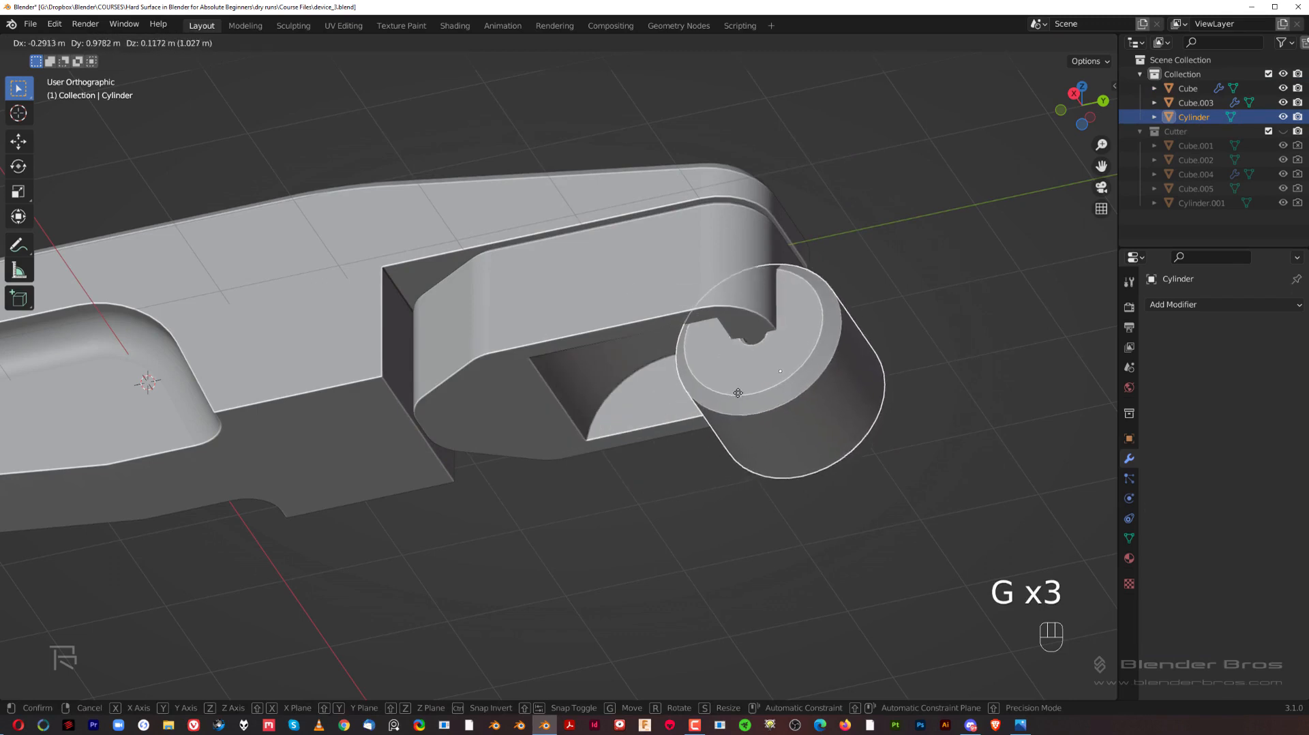
{"action": "right_click", "coordinate": [727, 444]}
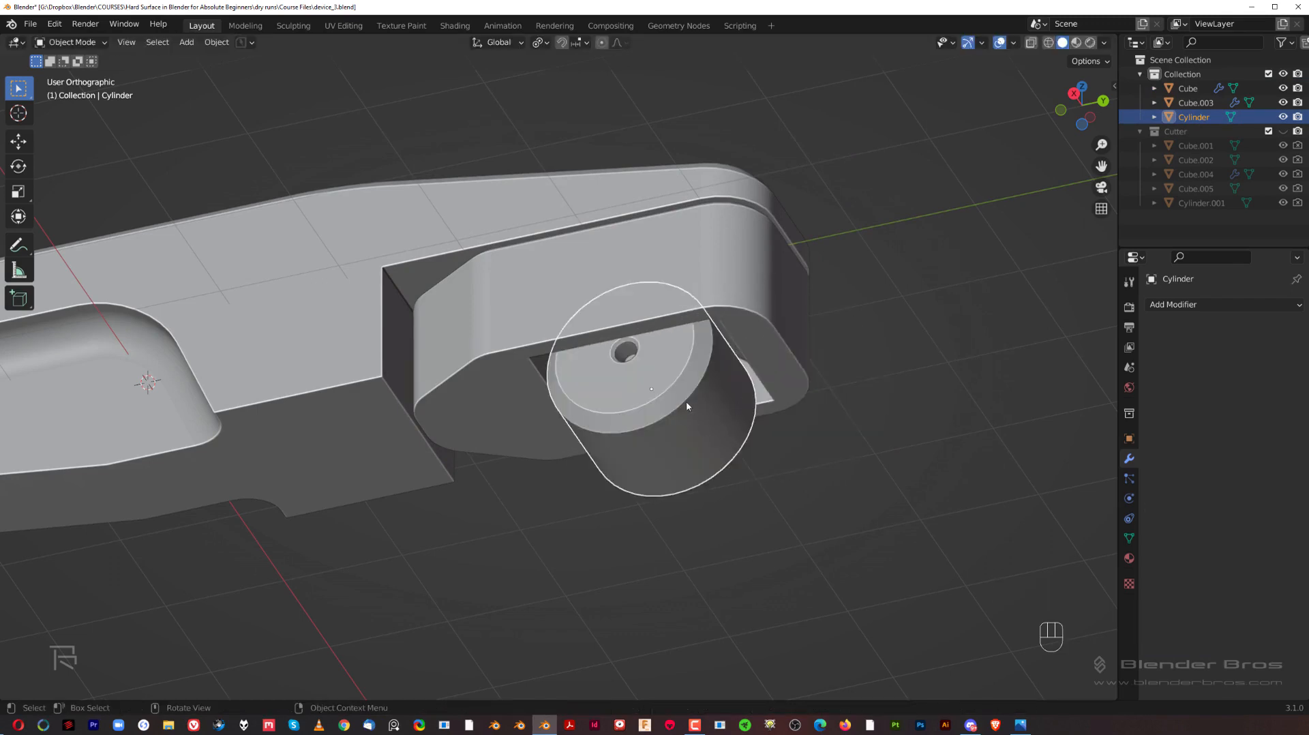
Parent the wheel to the front block using Object (Keep Transform).
{"action": "key", "text": "shift"}
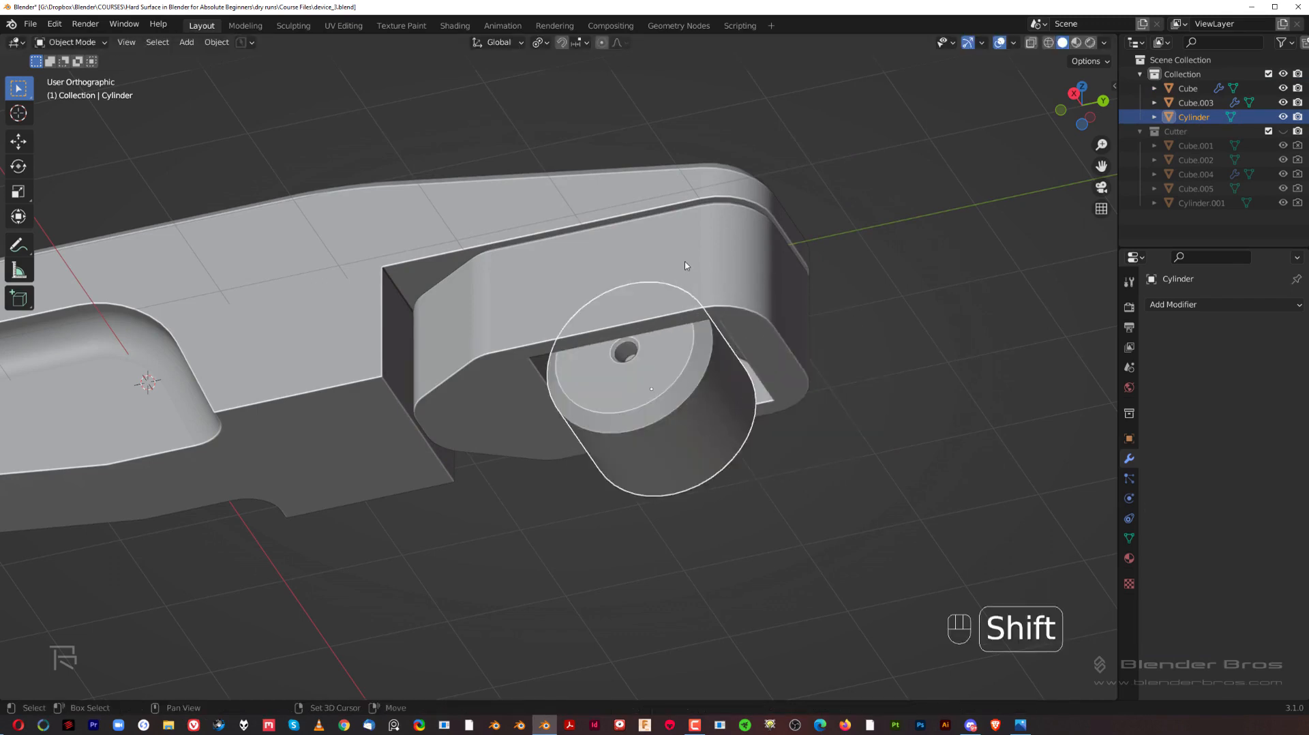
{"action": "left_click", "coordinate": [685, 266], "text": "shift"}
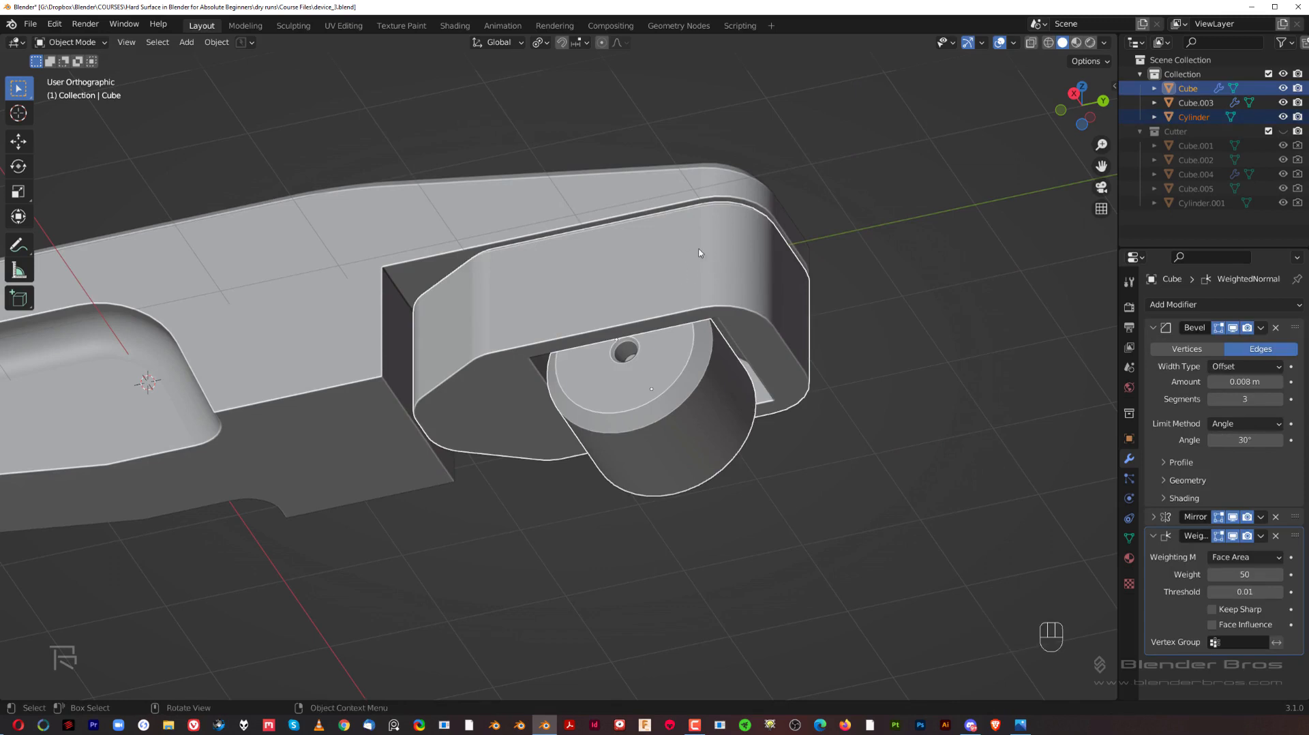
{"action": "key", "text": "ctrl+p"}
{"action": "key", "text": "ctrl+p"}
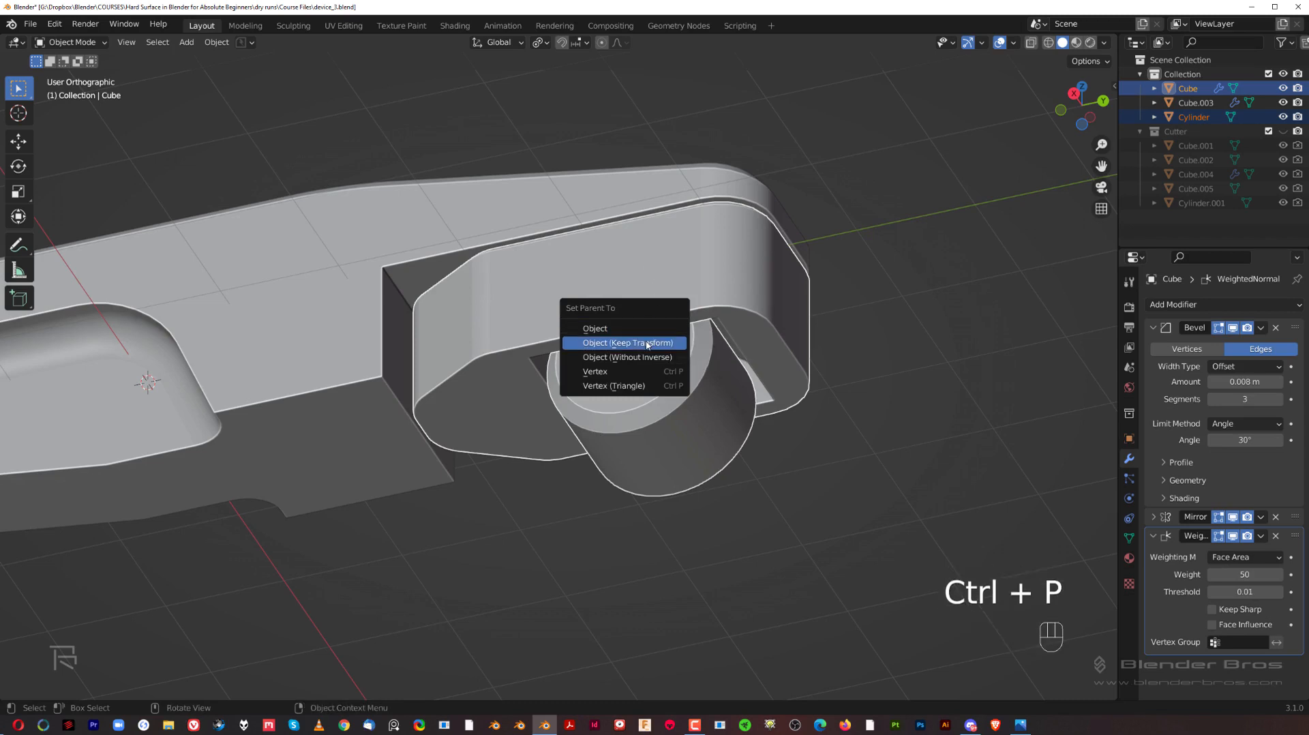
{"action": "left_click", "coordinate": [648, 344]}
Test the parenting by moving the wheel on its own and rotating the front block about the Z axis, cancelling both transforms.
{"action": "middle_click_drag", "start_coordinate": [646, 341], "coordinate": [697, 428]}
{"action": "left_click", "coordinate": [697, 430]}
{"action": "key", "text": "g"}
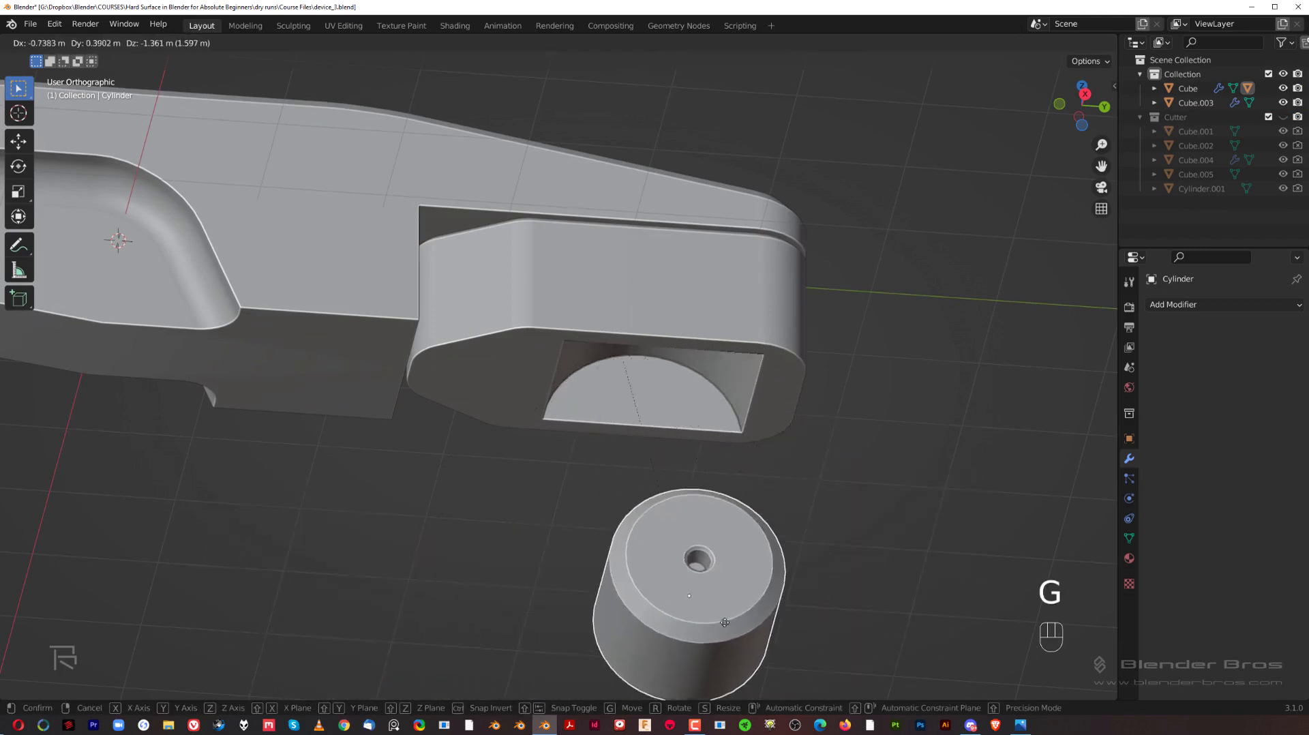
{"action": "left_click", "coordinate": [696, 426]}
{"action": "left_click", "coordinate": [753, 323]}
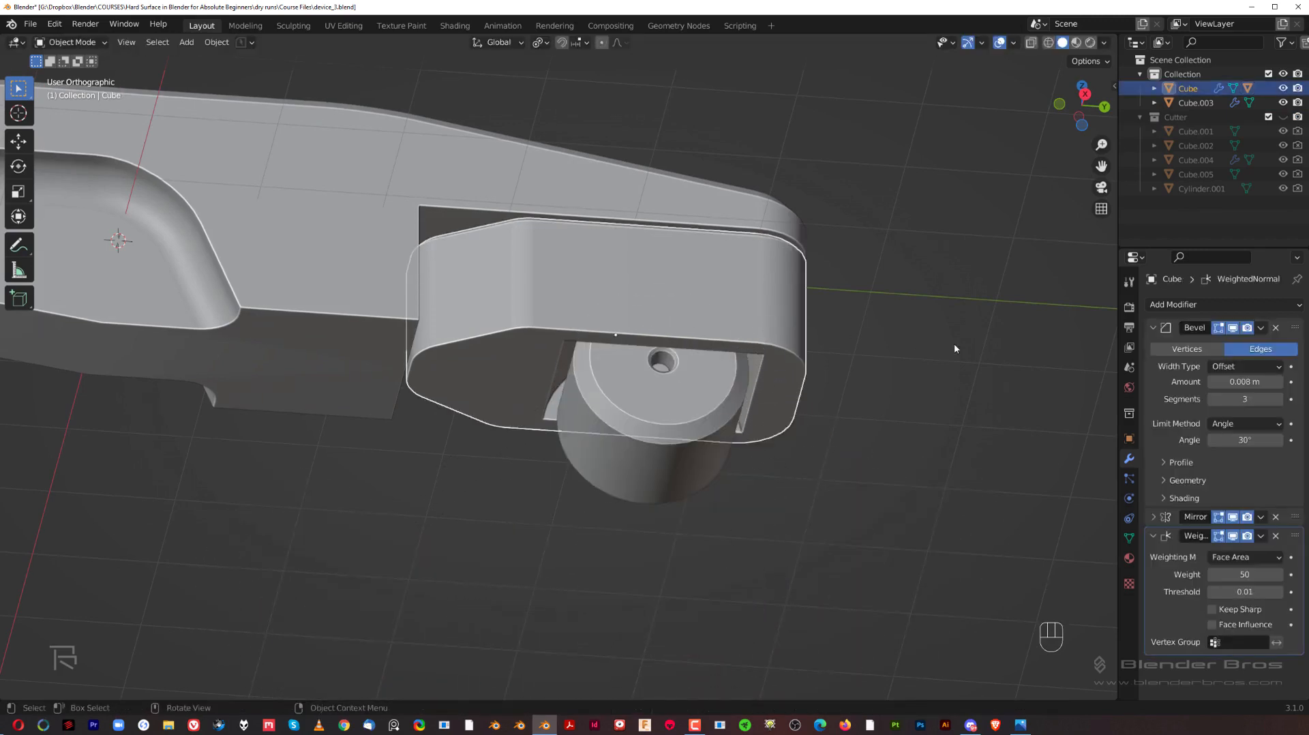
{"action": "key", "text": "r"}
{"action": "key", "text": "z"}
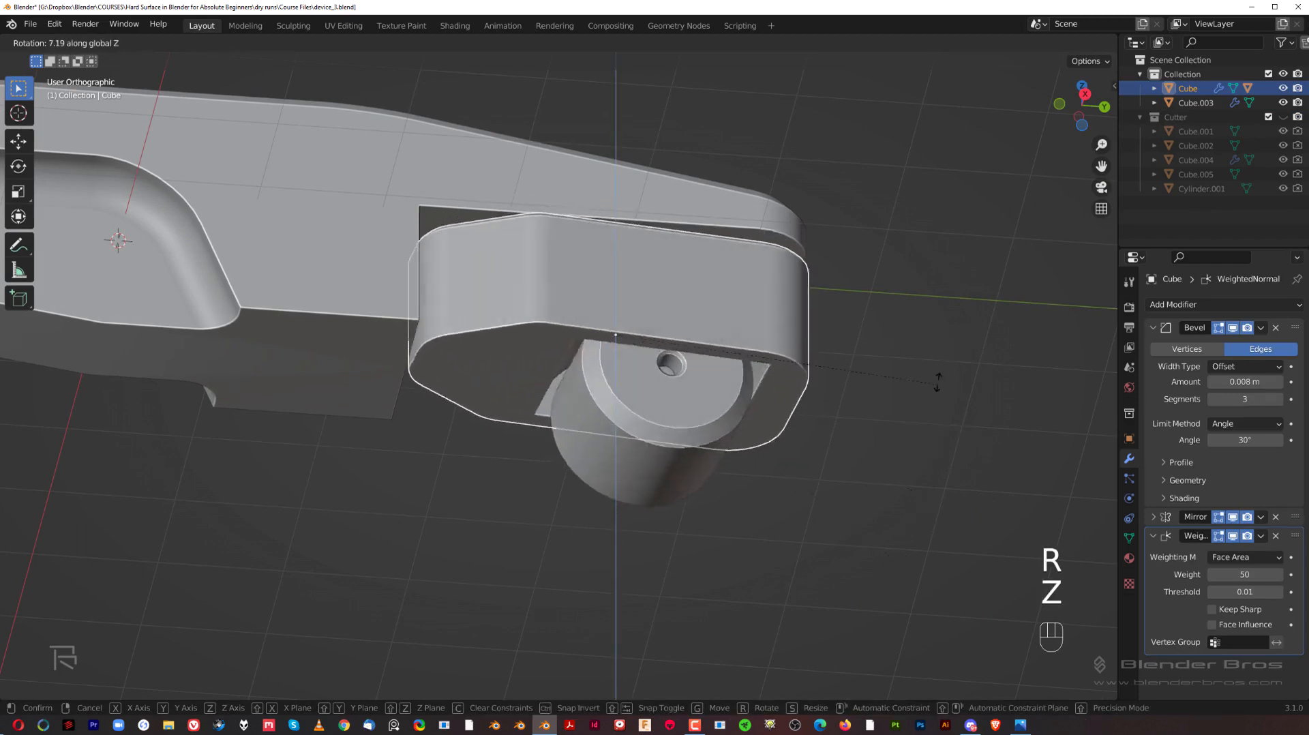
{"action": "right_click", "coordinate": [978, 331]}
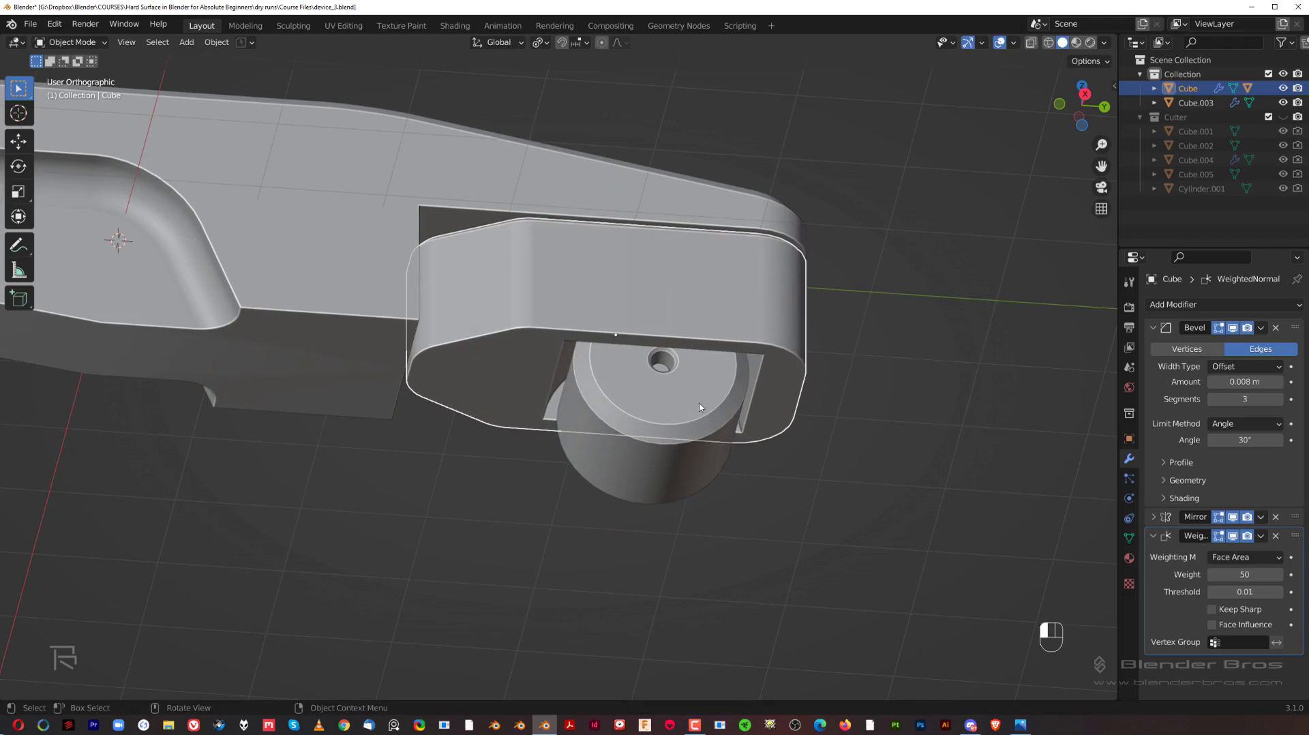
Review the Clear Parent options for the wheel and view the device from the right orthographic view.
{"action": "left_click", "coordinate": [699, 407]}
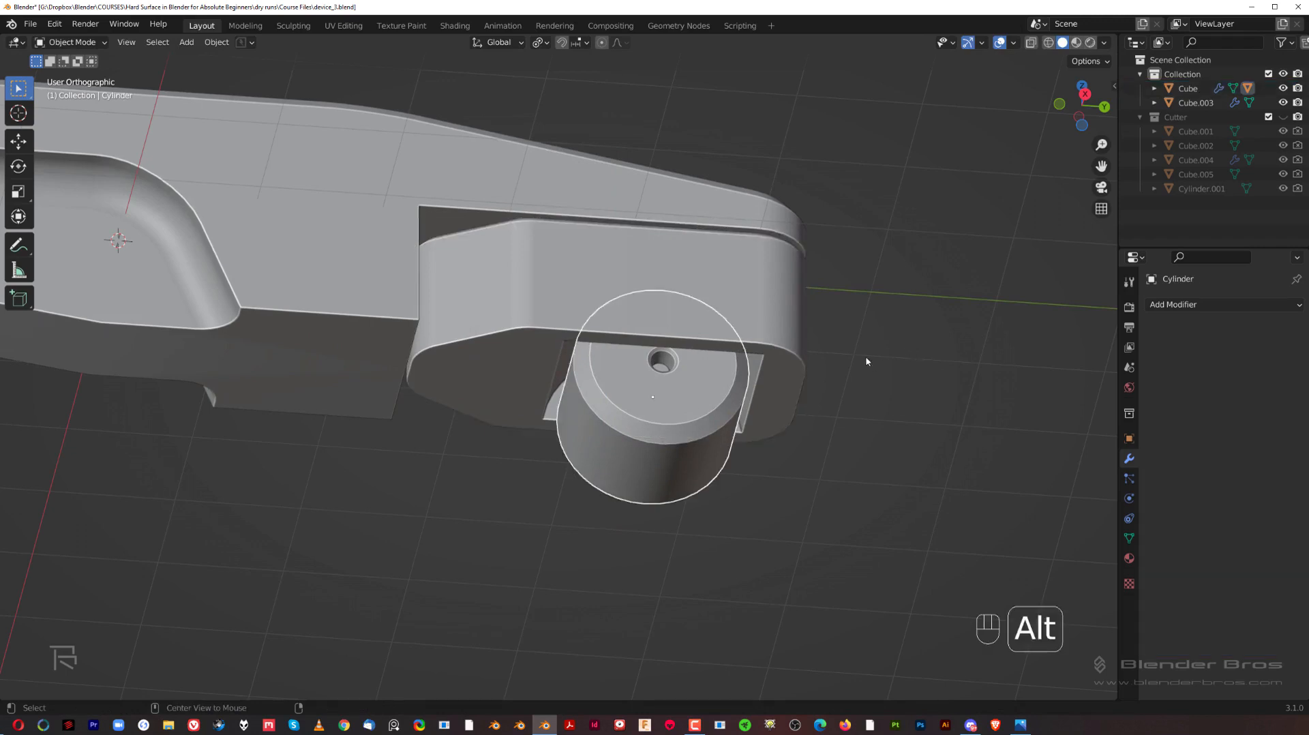
{"action": "key", "text": "alt+p"}
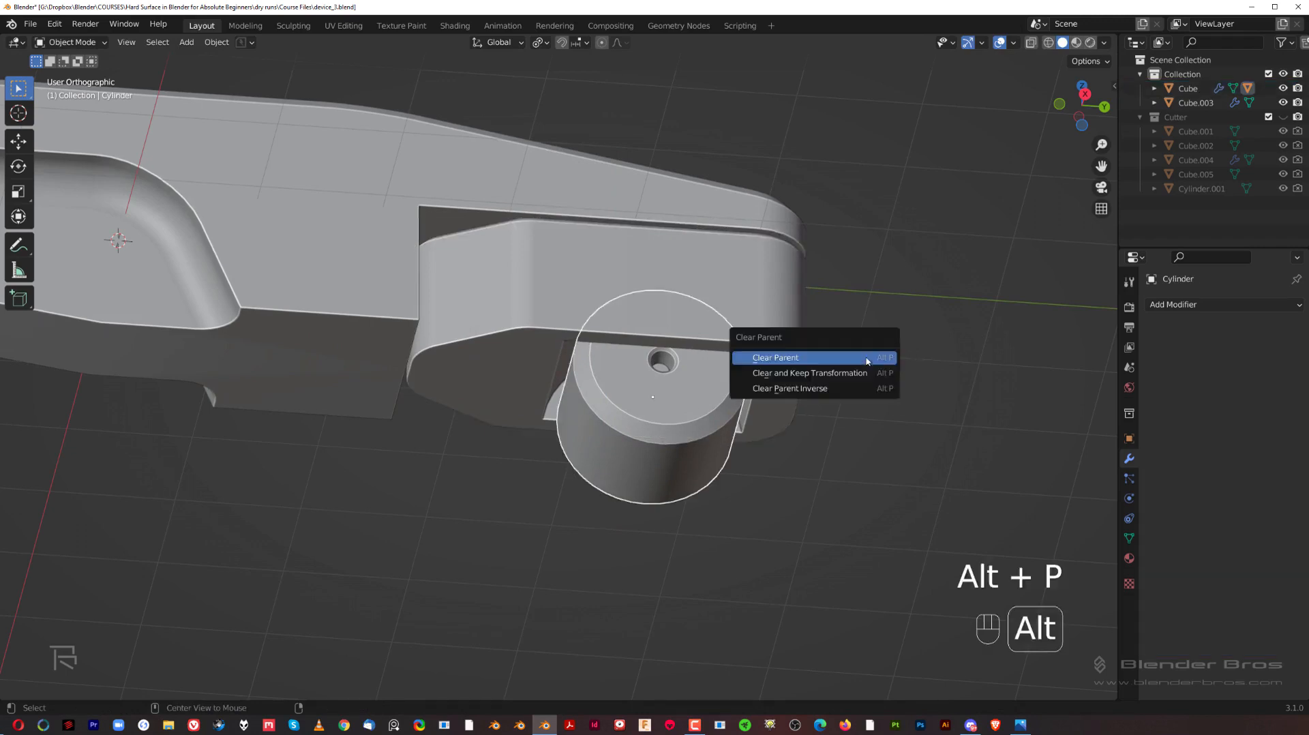
{"action": "left_click", "coordinate": [826, 375]}
{"action": "key", "text": "grave"}
{"action": "left_click", "coordinate": [689, 333]}
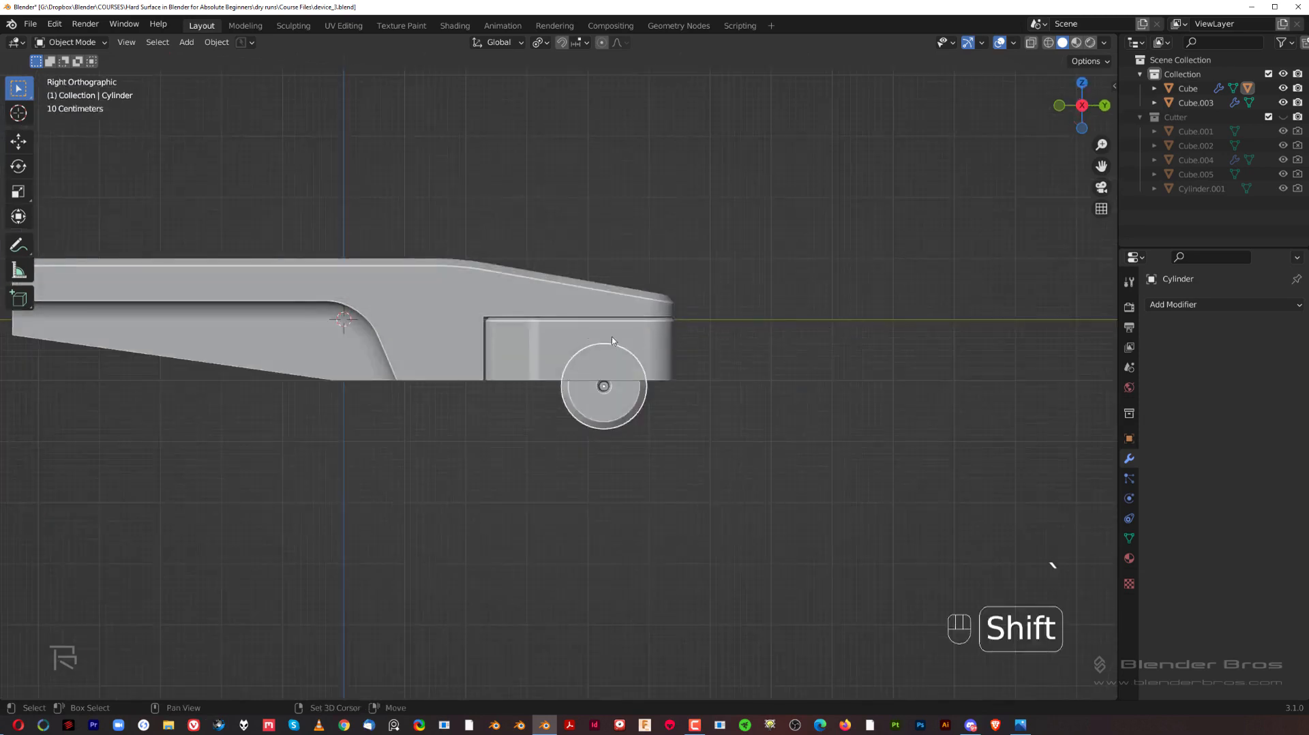
{"action": "middle_click_drag", "start_coordinate": [587, 341], "coordinate": [791, 316], "text": "shift"}
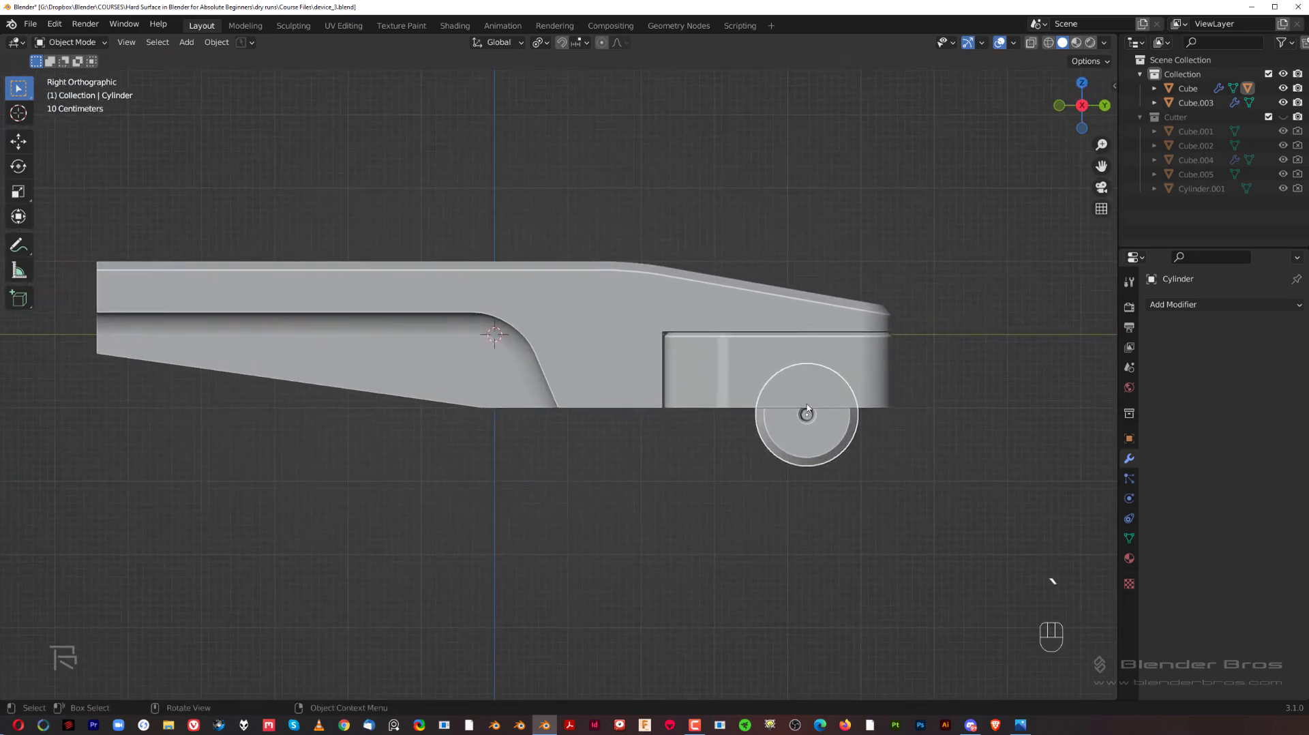
Parent the front block to the main body using Object (Keep Transform).
{"action": "middle_click_drag", "start_coordinate": [684, 382], "coordinate": [695, 423], "text": "shift"}
{"action": "left_click", "coordinate": [752, 391]}
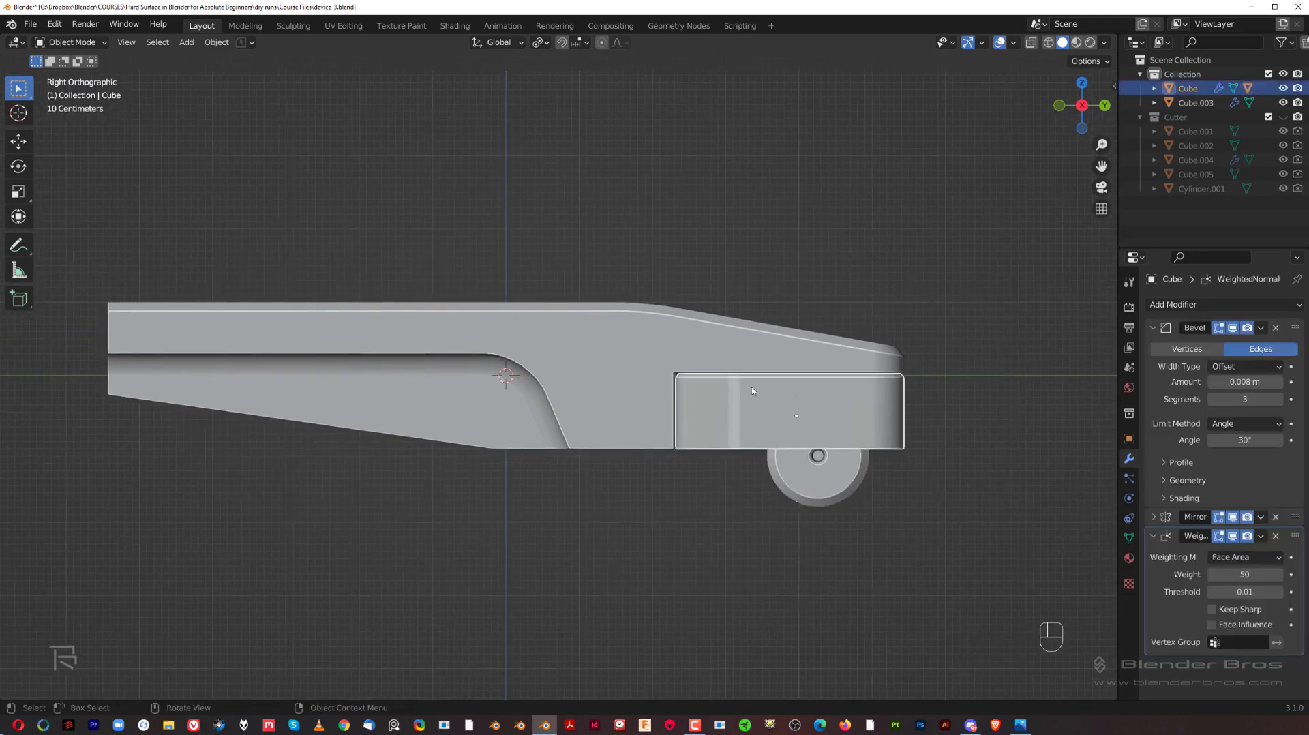
{"action": "left_click", "coordinate": [604, 345], "text": "shift"}
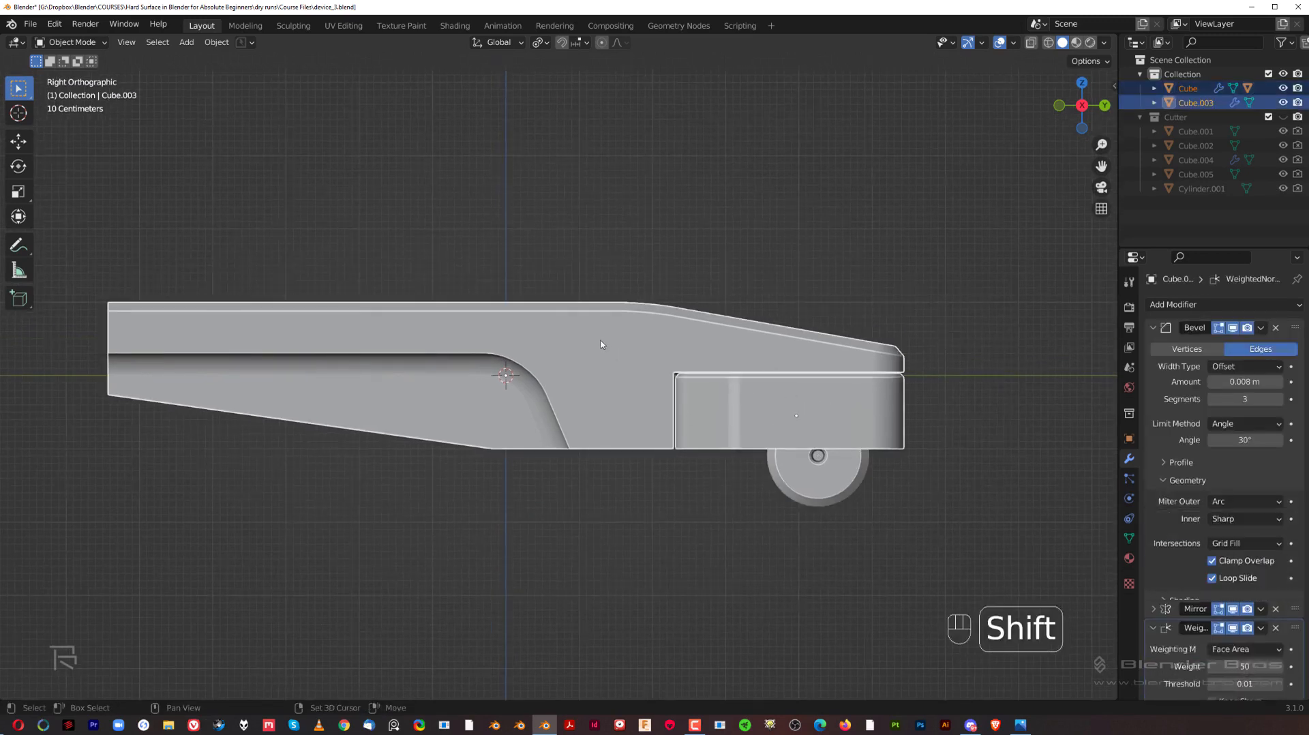
{"action": "key", "text": "ctrl+p"}
{"action": "left_click", "coordinate": [676, 264]}
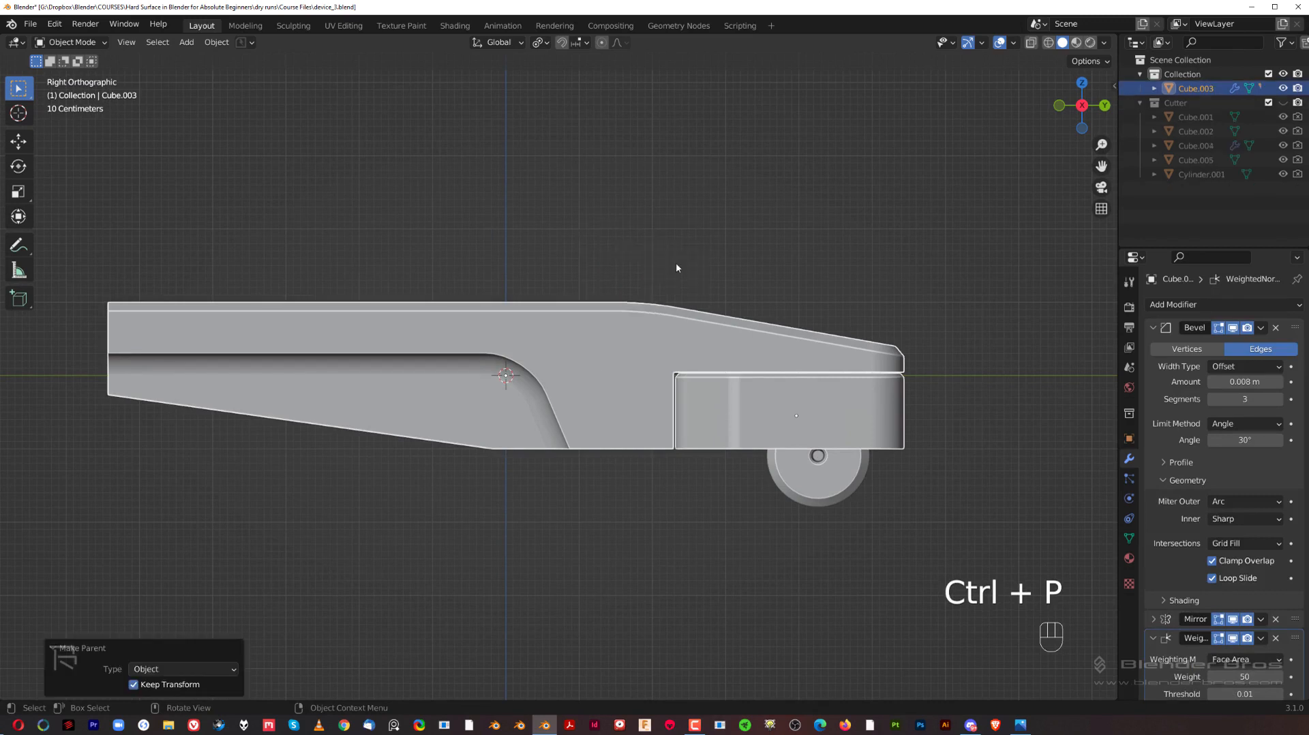
Test the parenting by moving the main body in the side view, cancelling the move.
{"action": "scroll", "coordinate": [676, 263], "scroll_direction": "down", "scroll_amount": 3}
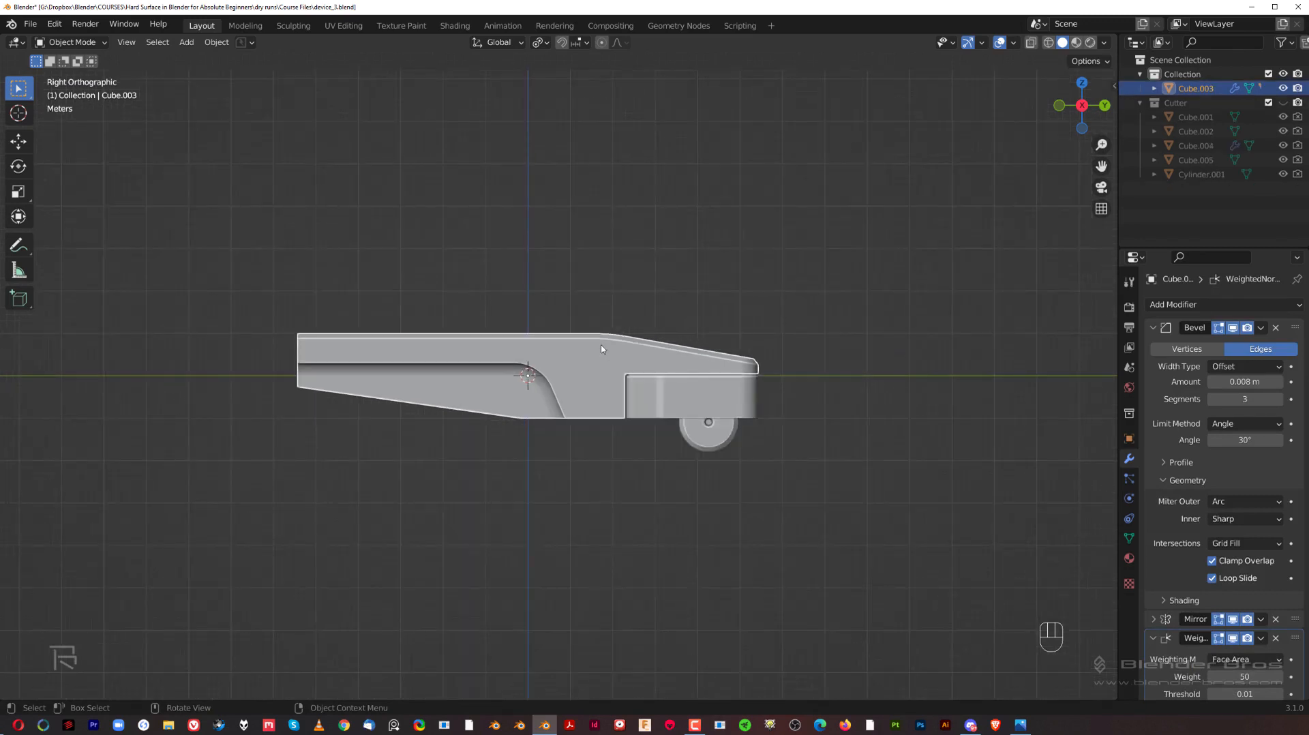
{"action": "key", "text": "g"}
{"action": "right_click", "coordinate": [626, 201]}
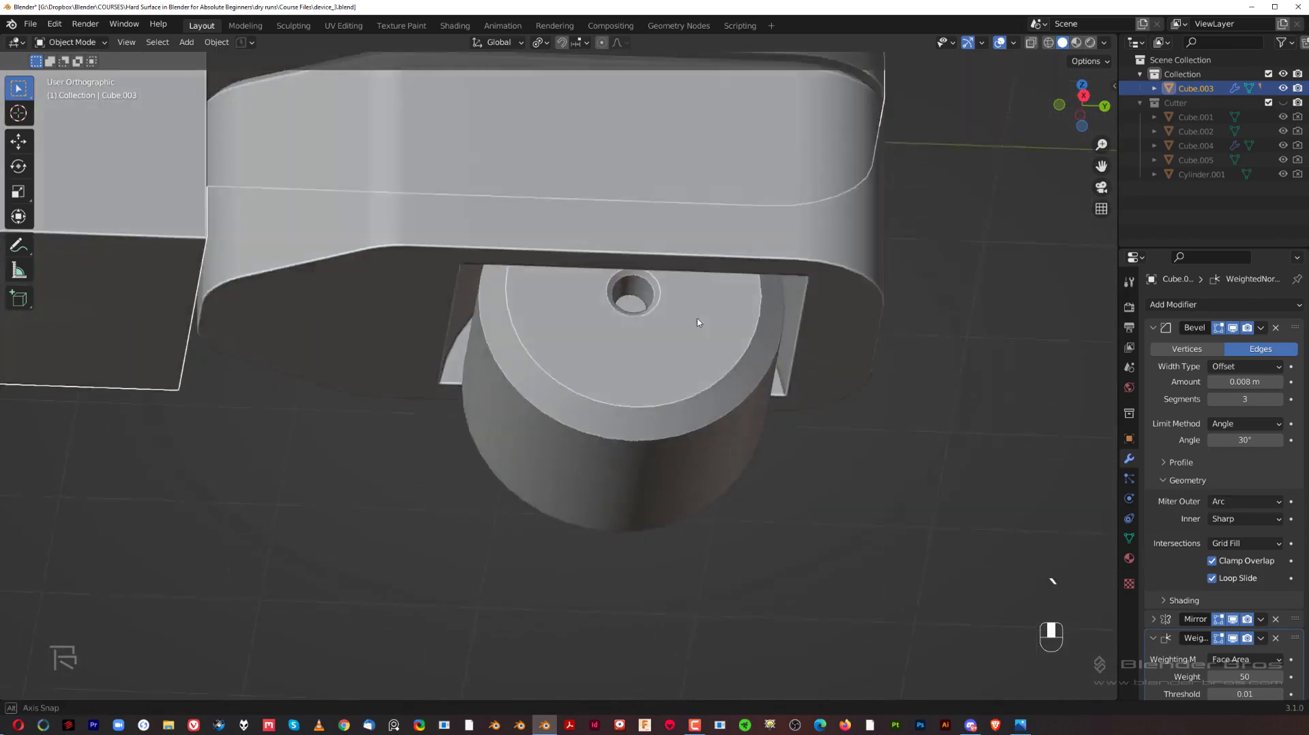
Copy the front block's modifiers to the wheel with Copy Attributes.
{"action": "middle_click_drag", "start_coordinate": [641, 382], "coordinate": [669, 353]}
{"action": "left_click", "coordinate": [680, 337]}
{"action": "scroll", "coordinate": [680, 337], "scroll_direction": "down", "scroll_amount": 2}
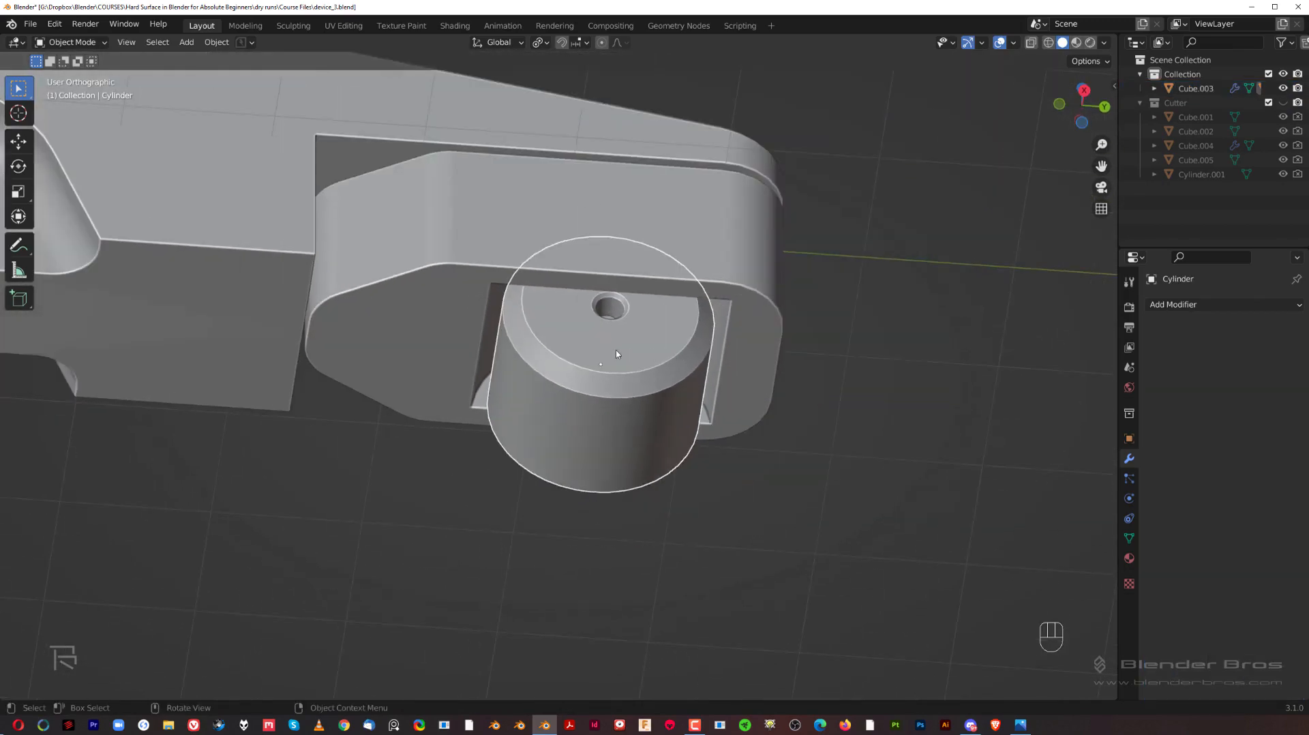
{"action": "middle_click_drag", "start_coordinate": [555, 260], "coordinate": [573, 283], "text": "shift"}
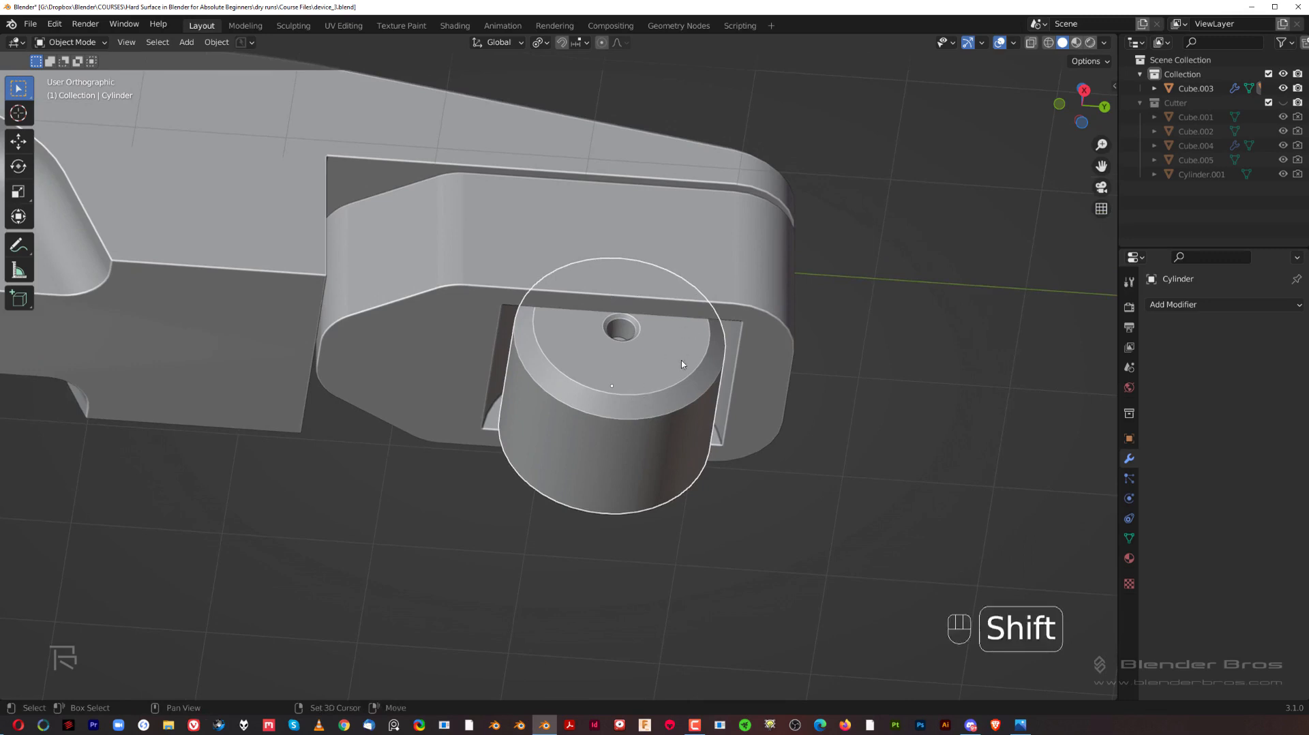
{"action": "left_click", "coordinate": [706, 260], "text": "shift"}
{"action": "key", "text": "ctrl+c"}
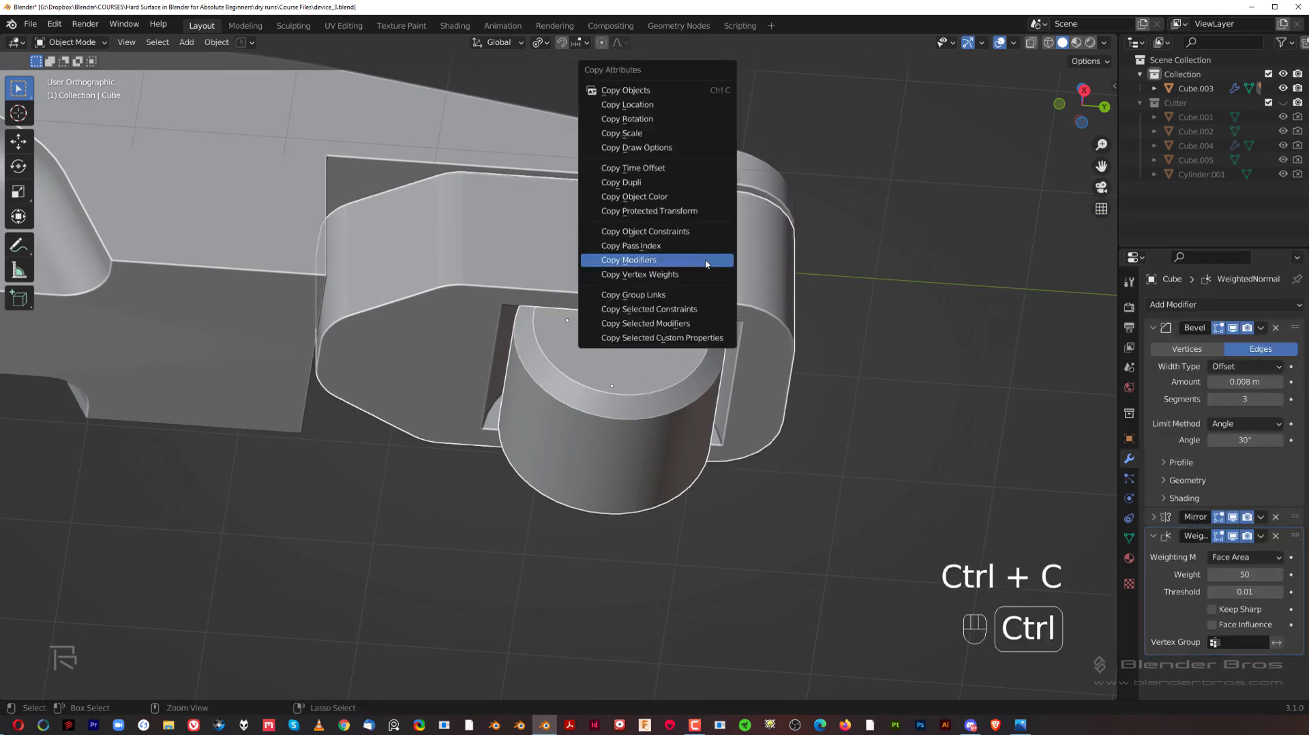
{"action": "left_click", "coordinate": [706, 262]}
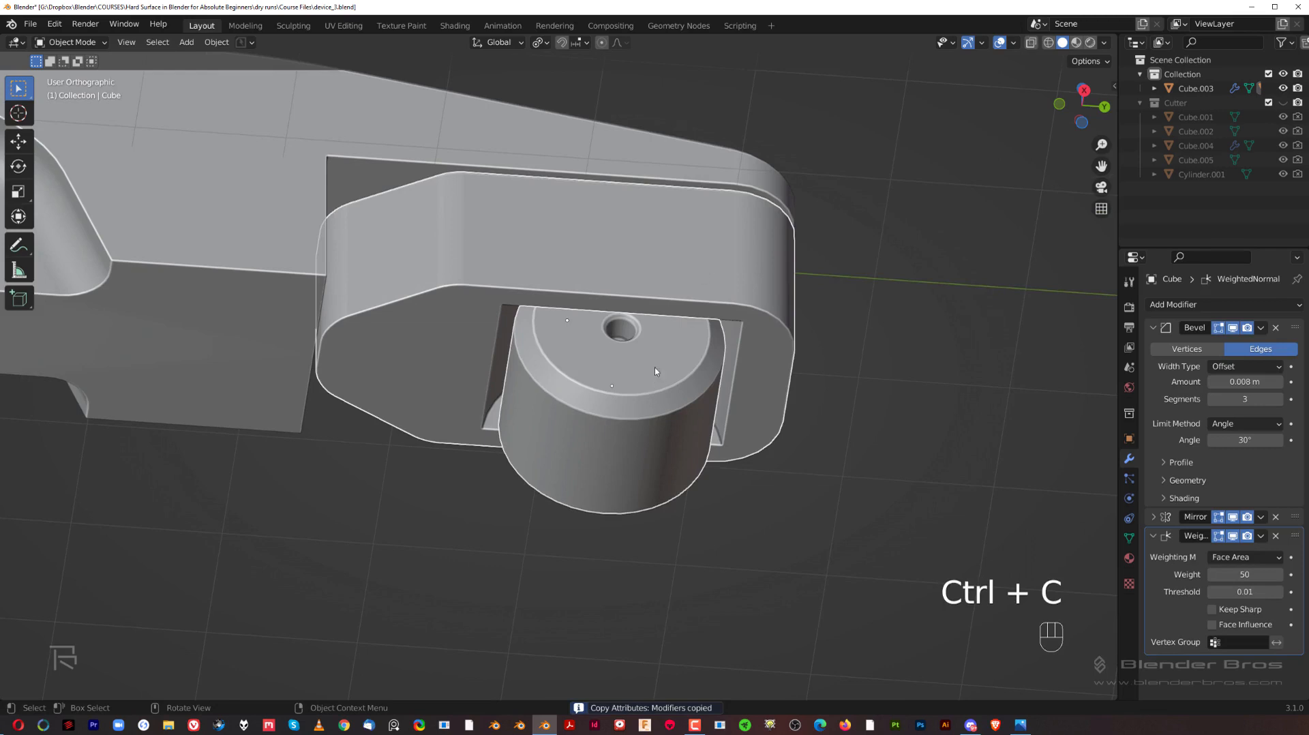
Add a cube at the origin in the right orthographic view and scale it down to about 0.208.
{"action": "key", "text": "KP_3"}
{"action": "scroll", "coordinate": [919, 288], "scroll_direction": "down", "scroll_amount": 4}
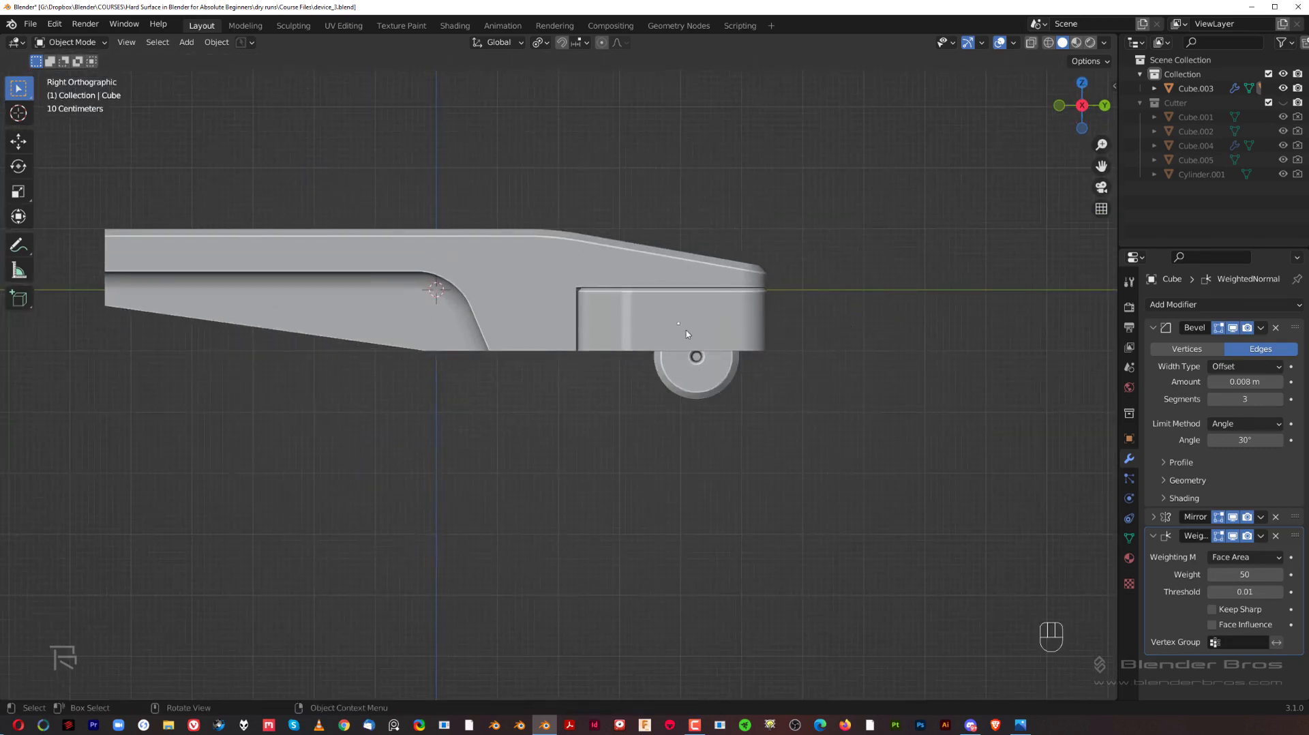
{"action": "key", "text": "shift"}
{"action": "key", "text": "shift+a"}
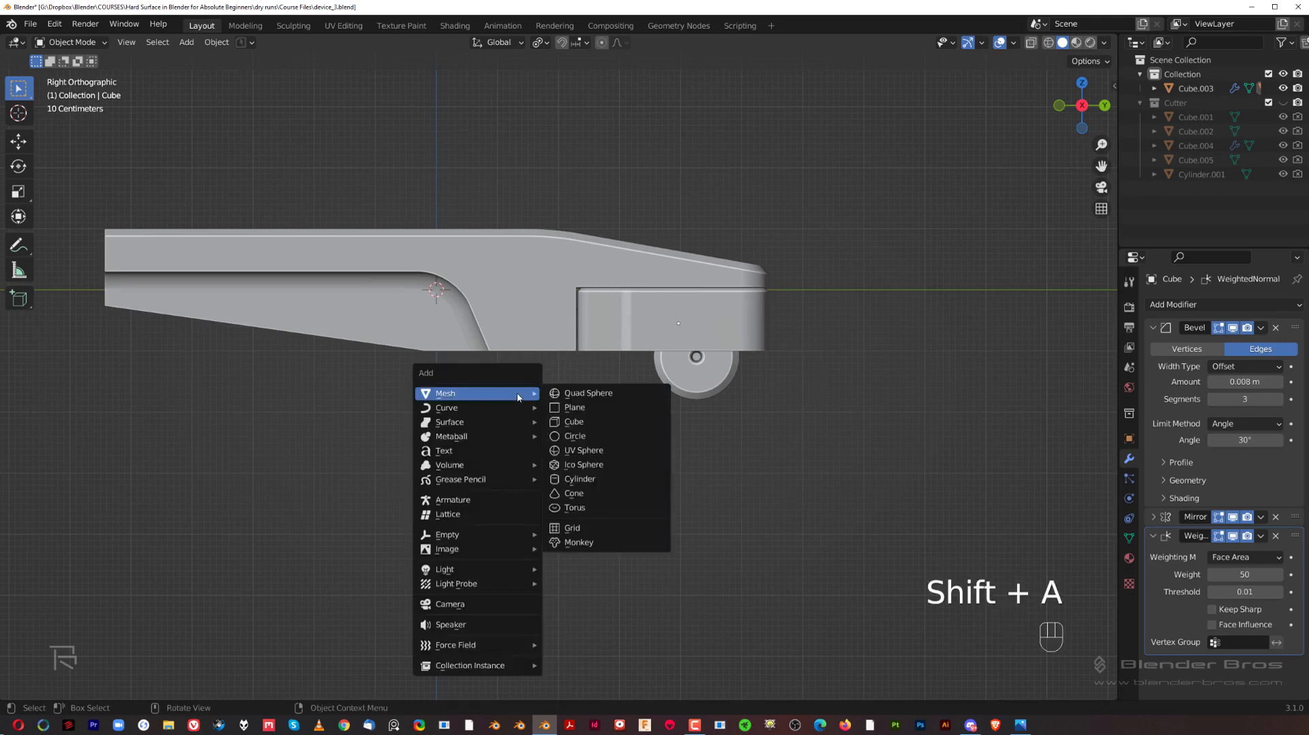
{"action": "left_click", "coordinate": [616, 428]}
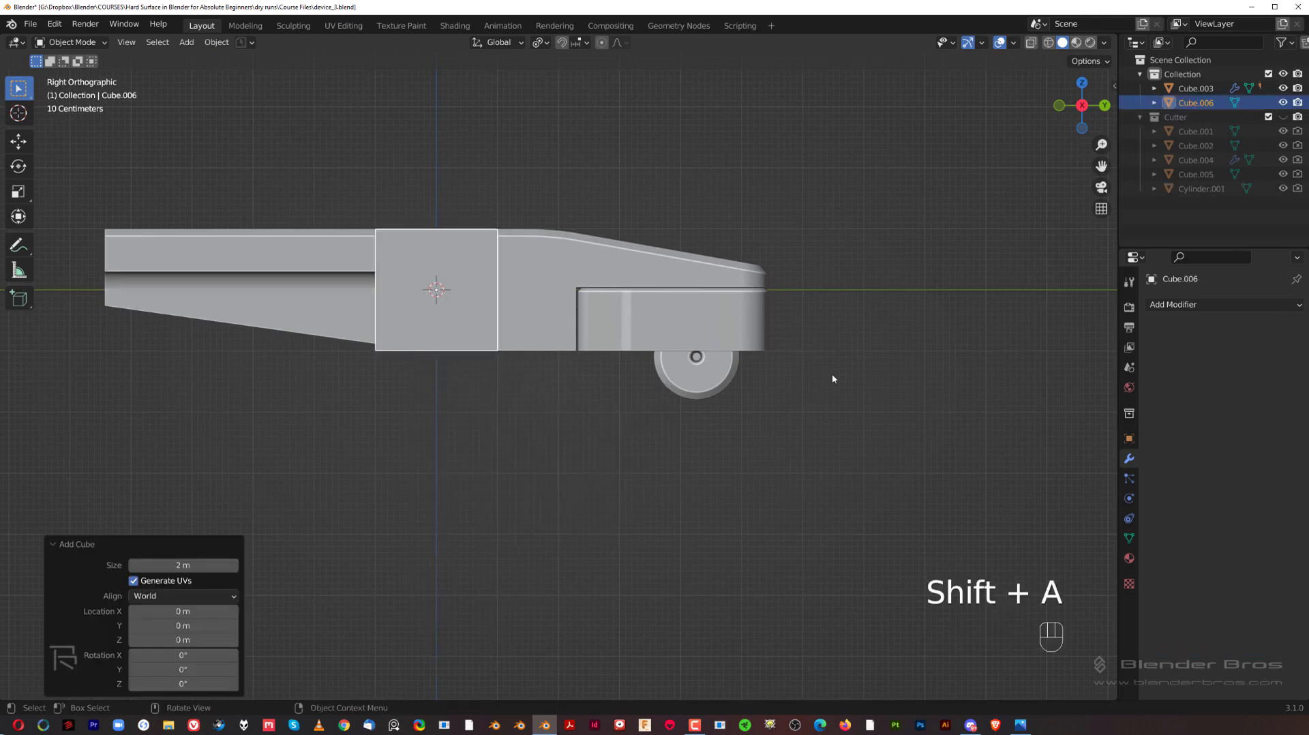
{"action": "key", "text": "s"}
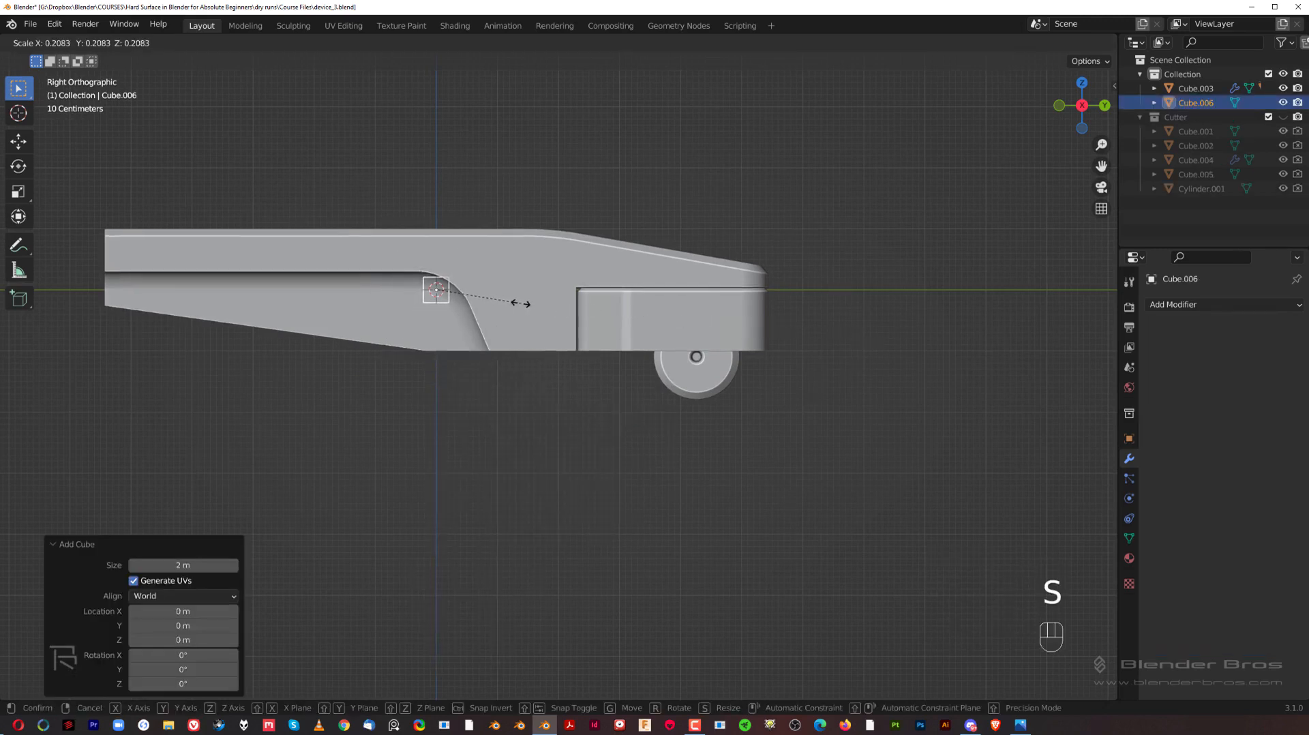
{"action": "left_click", "coordinate": [520, 297]}
Move the small cube over the wheel's hub, about 4.27 m in Y and -1.06 m in Z, and about 0.596 m along X to the wheel's side.
{"action": "key", "text": "g"}
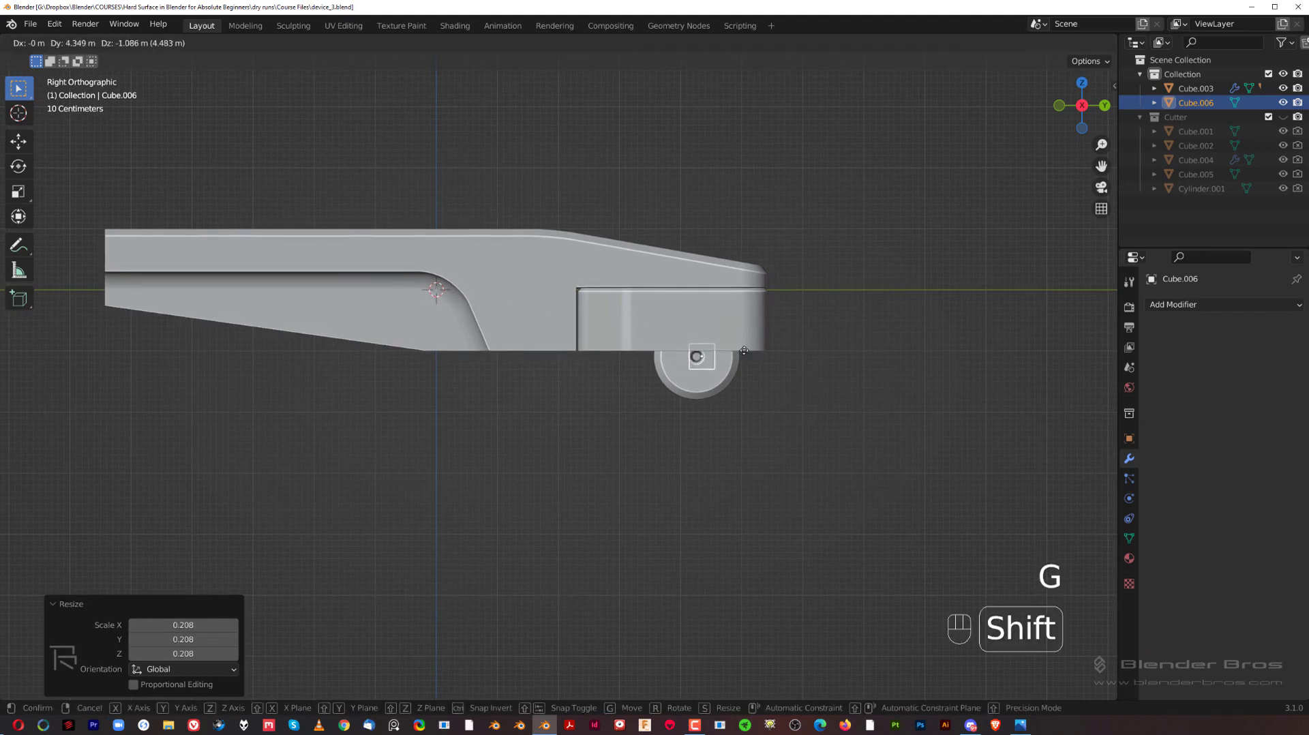
{"action": "left_click", "coordinate": [702, 337]}
{"action": "mouse_move", "coordinate": [702, 336]}
{"action": "middle_mouse_down"}
{"action": "mouse_move", "coordinate": [874, 319]}
{"action": "mouse_move", "coordinate": [607, 340]}
{"action": "mouse_move", "coordinate": [709, 330]}
{"action": "middle_mouse_up"}
{"action": "key", "text": "g"}
{"action": "key", "text": "c"}
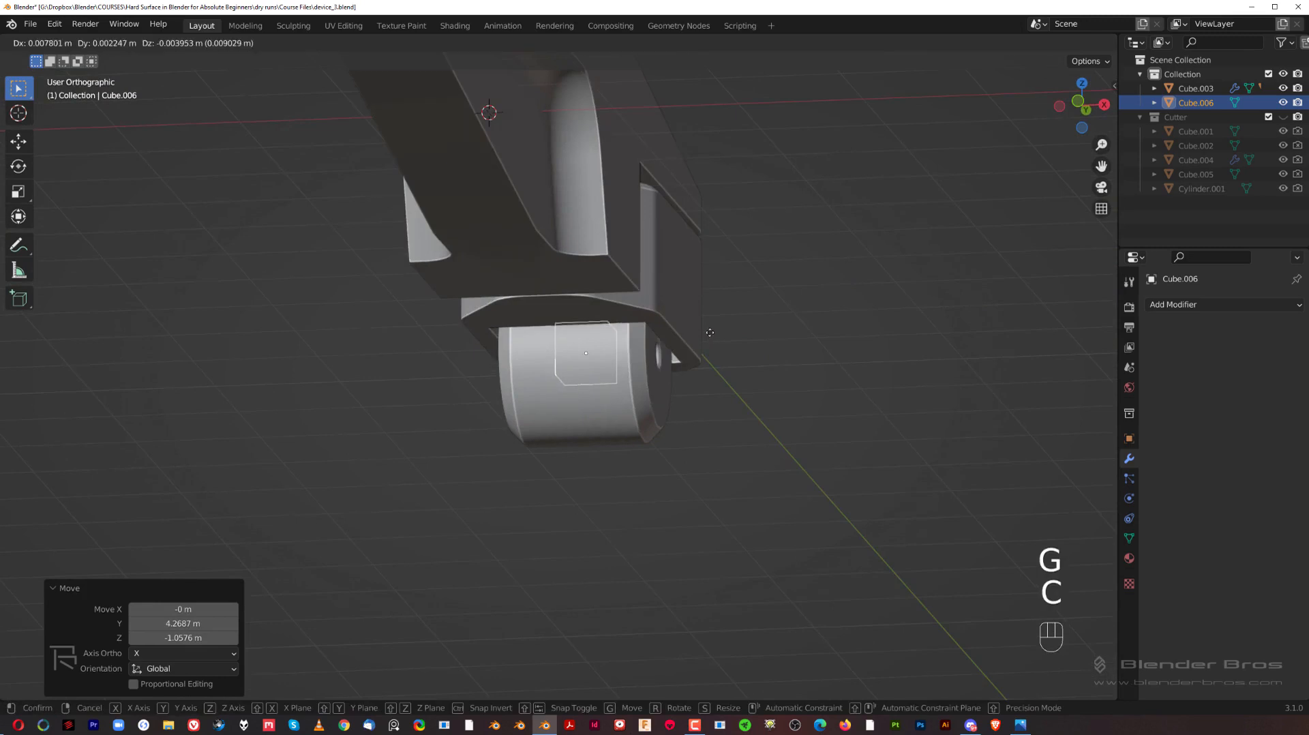
{"action": "key", "text": "z"}
{"action": "key", "text": "x"}
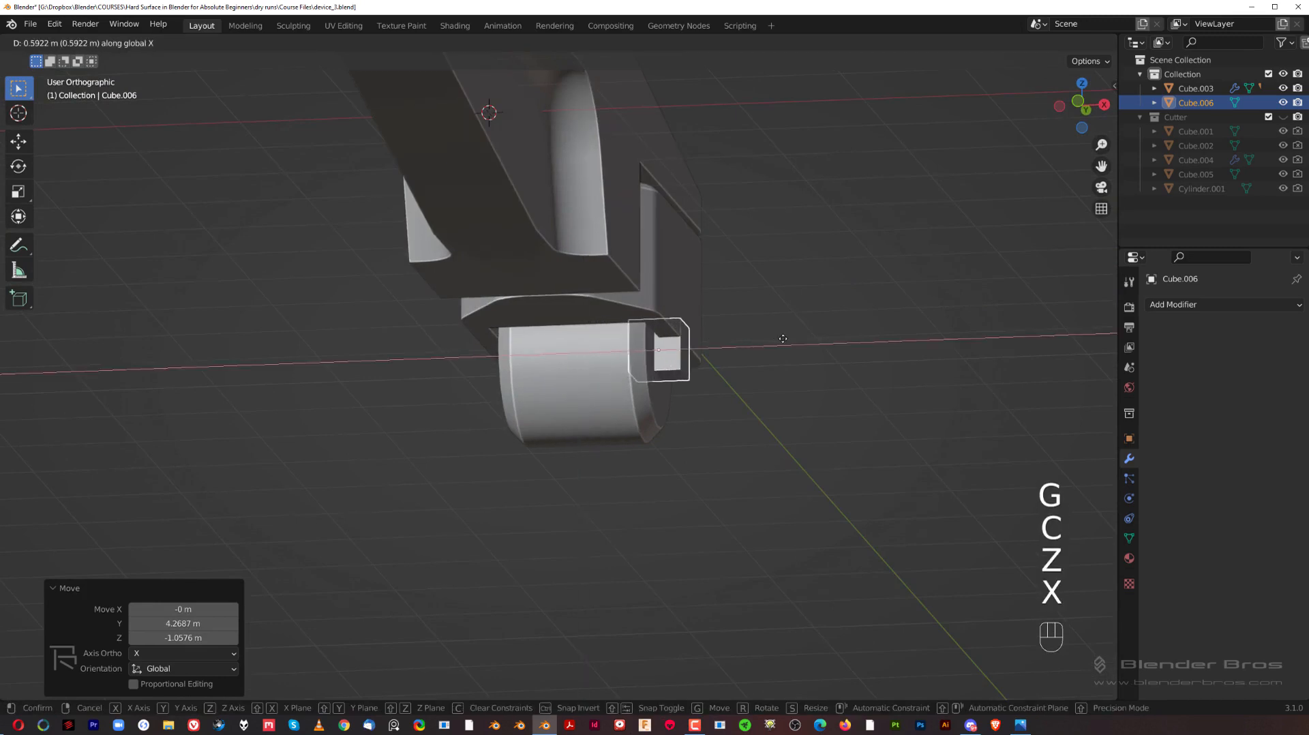
{"action": "left_click", "coordinate": [750, 351]}
Flatten the small cube to about 0.141 along X and apply its scale.
{"action": "scroll", "coordinate": [790, 354], "scroll_direction": "up", "scroll_amount": 2}
{"action": "scroll", "coordinate": [790, 353], "scroll_direction": "up", "scroll_amount": 3}
{"action": "key", "text": "s"}
{"action": "key", "text": "x"}
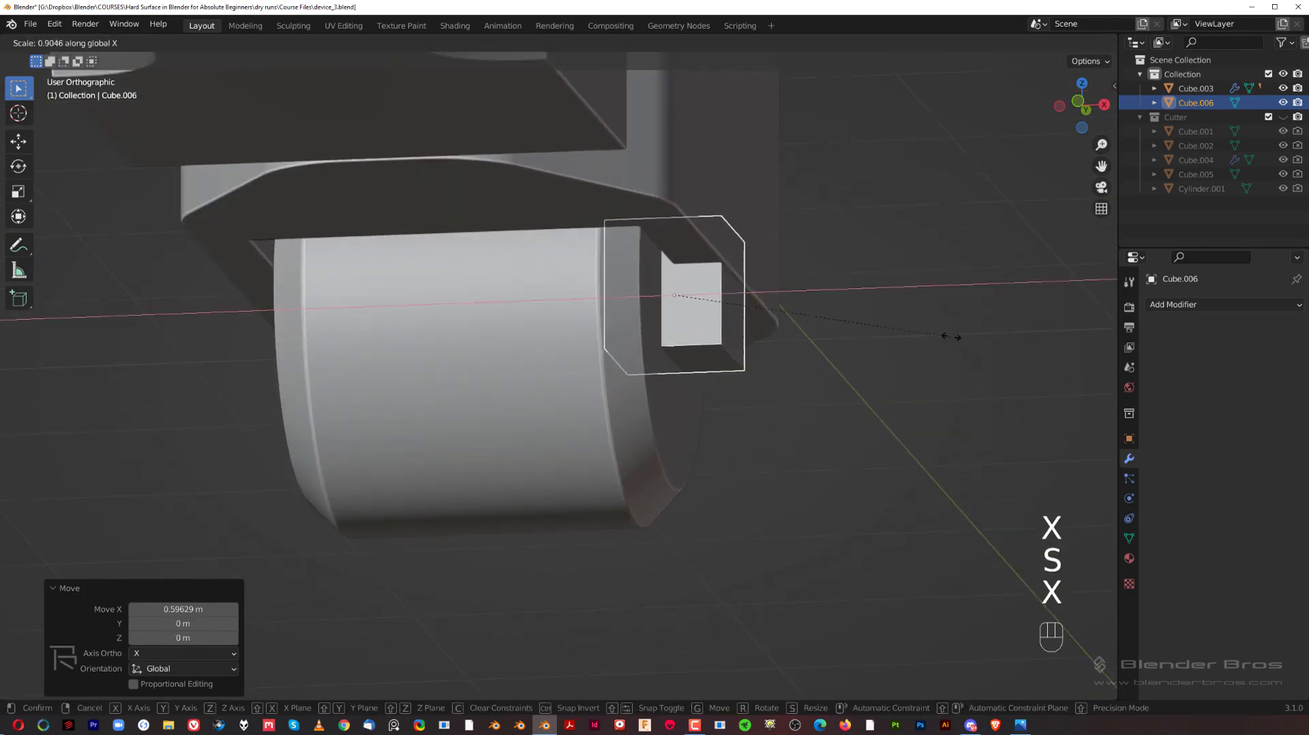
{"action": "left_click", "coordinate": [709, 319]}
{"action": "middle_click_drag", "start_coordinate": [709, 319], "coordinate": [580, 313]}
{"action": "scroll", "coordinate": [617, 373], "scroll_direction": "up", "scroll_amount": 1}
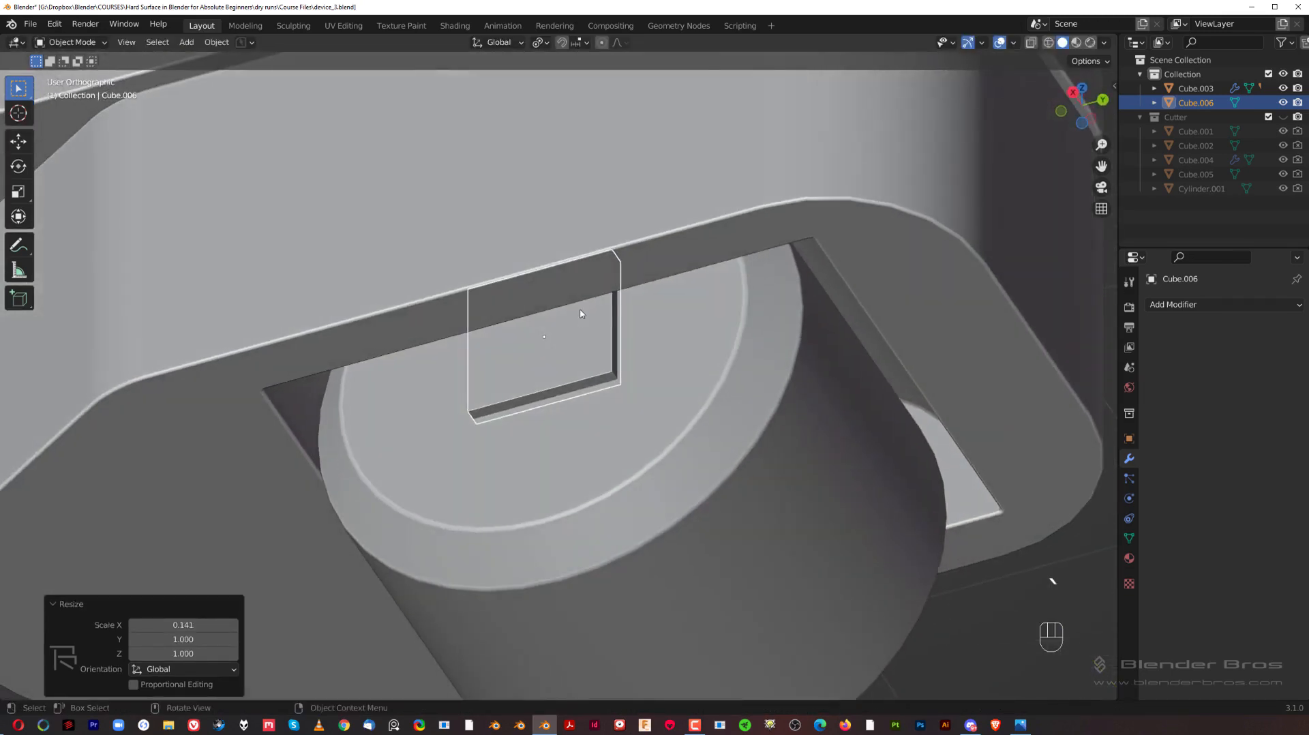
{"action": "key", "text": "ctrl+a"}
{"action": "left_click", "coordinate": [665, 334]}
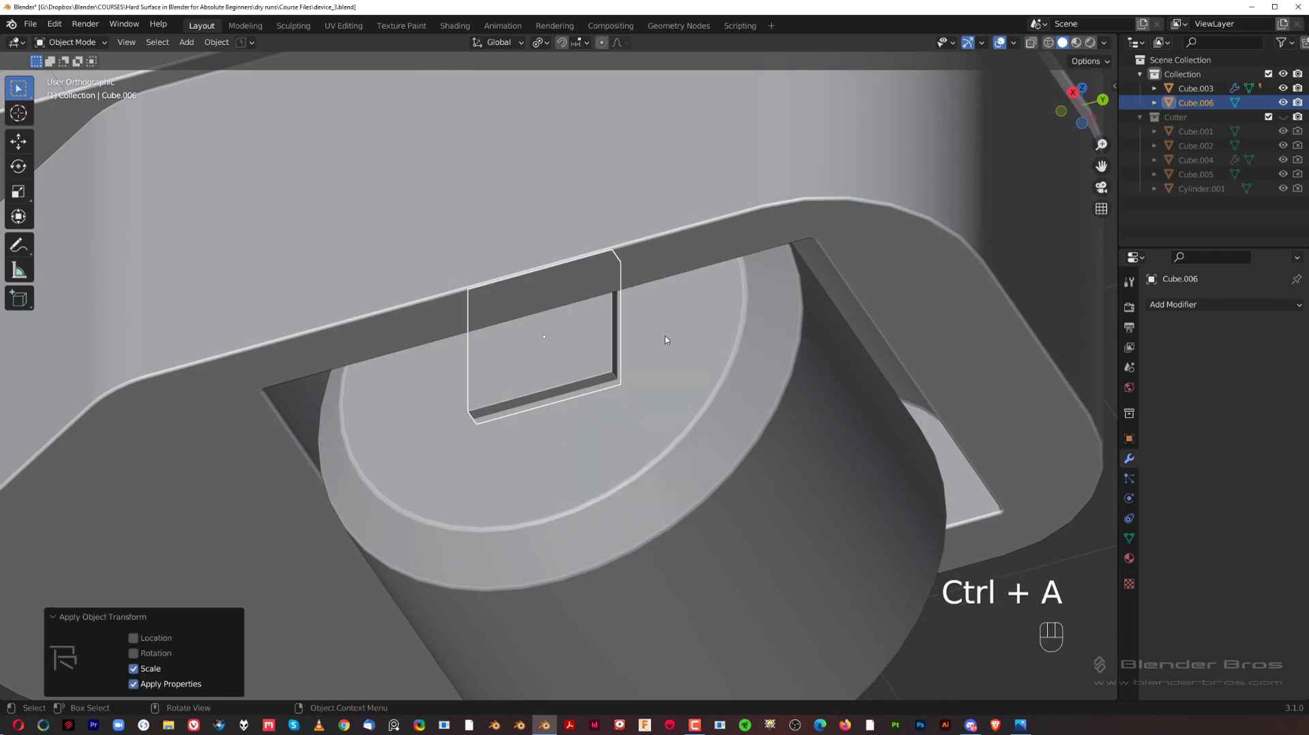
Bevel the plate's two lower corner edges by about 0.124 m with 8 segments.
{"action": "key", "text": "Tab"}
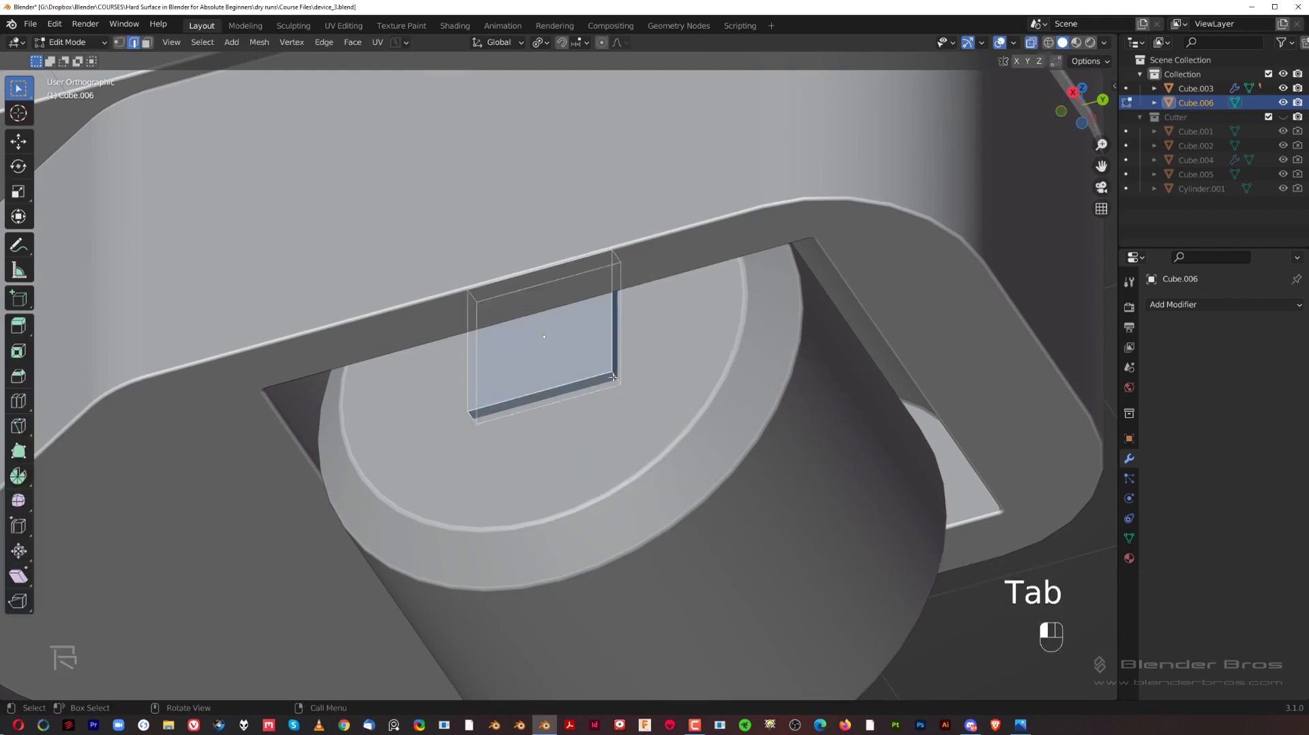
{"action": "left_click", "coordinate": [613, 377]}
{"action": "left_click", "coordinate": [533, 397], "text": "shift"}
{"action": "left_click", "coordinate": [475, 413], "text": "shift"}
{"action": "middle_click_drag", "start_coordinate": [643, 438], "coordinate": [641, 436]}
{"action": "key", "text": "ctrl+b"}
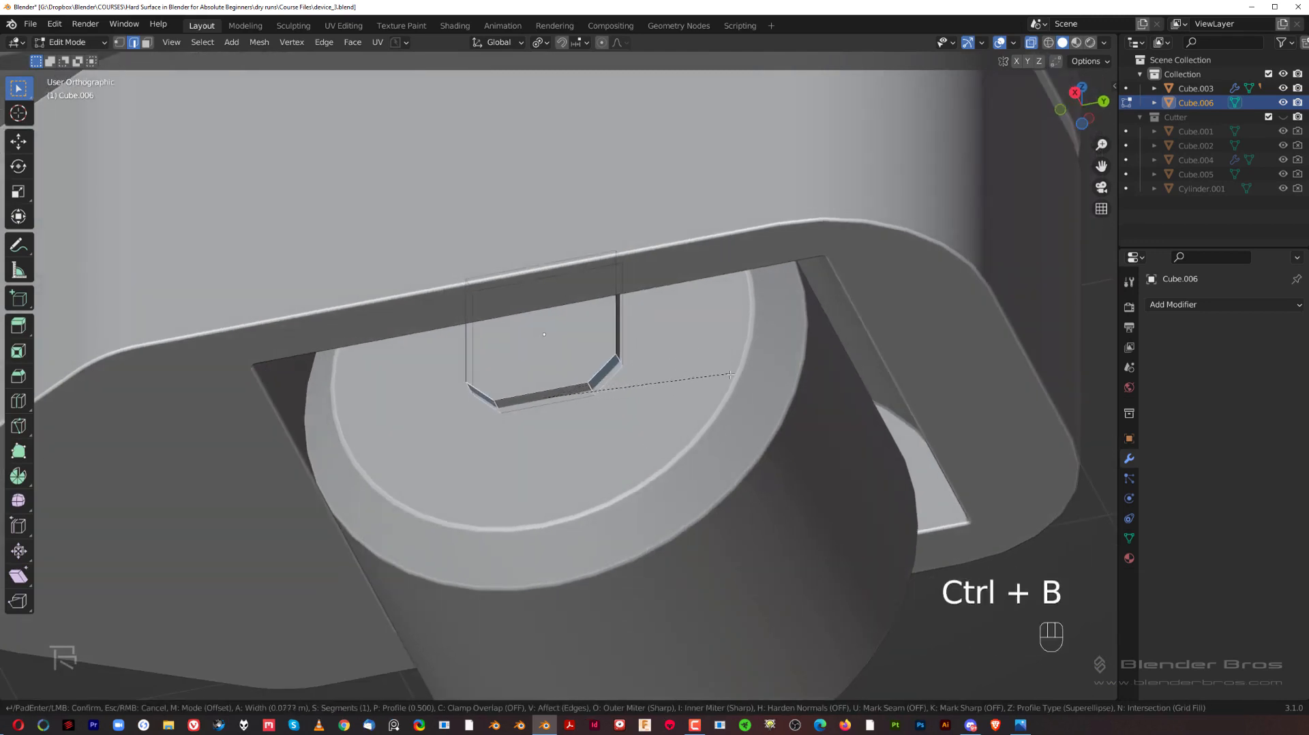
{"action": "scroll", "coordinate": [733, 375], "scroll_direction": "up", "scroll_amount": 5}
{"action": "scroll", "coordinate": [740, 377], "scroll_direction": "up", "scroll_amount": 1}
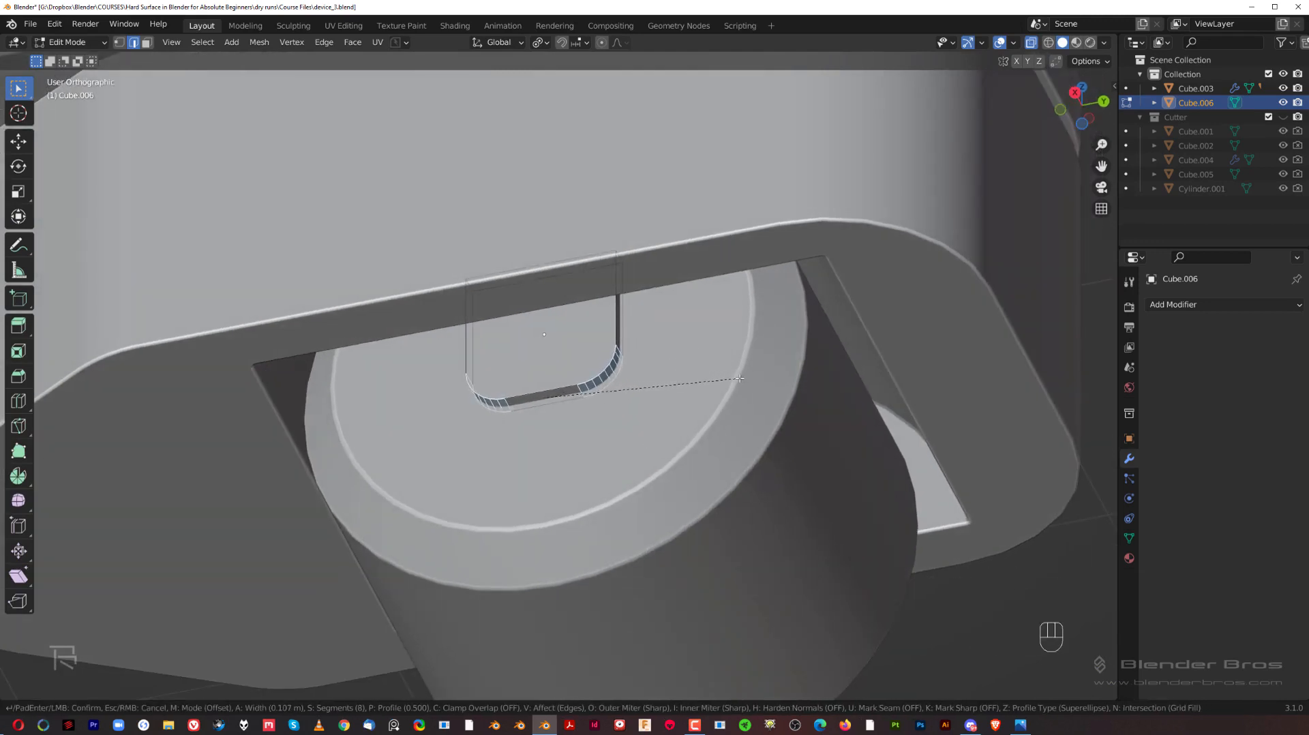
{"action": "left_click", "coordinate": [733, 394]}
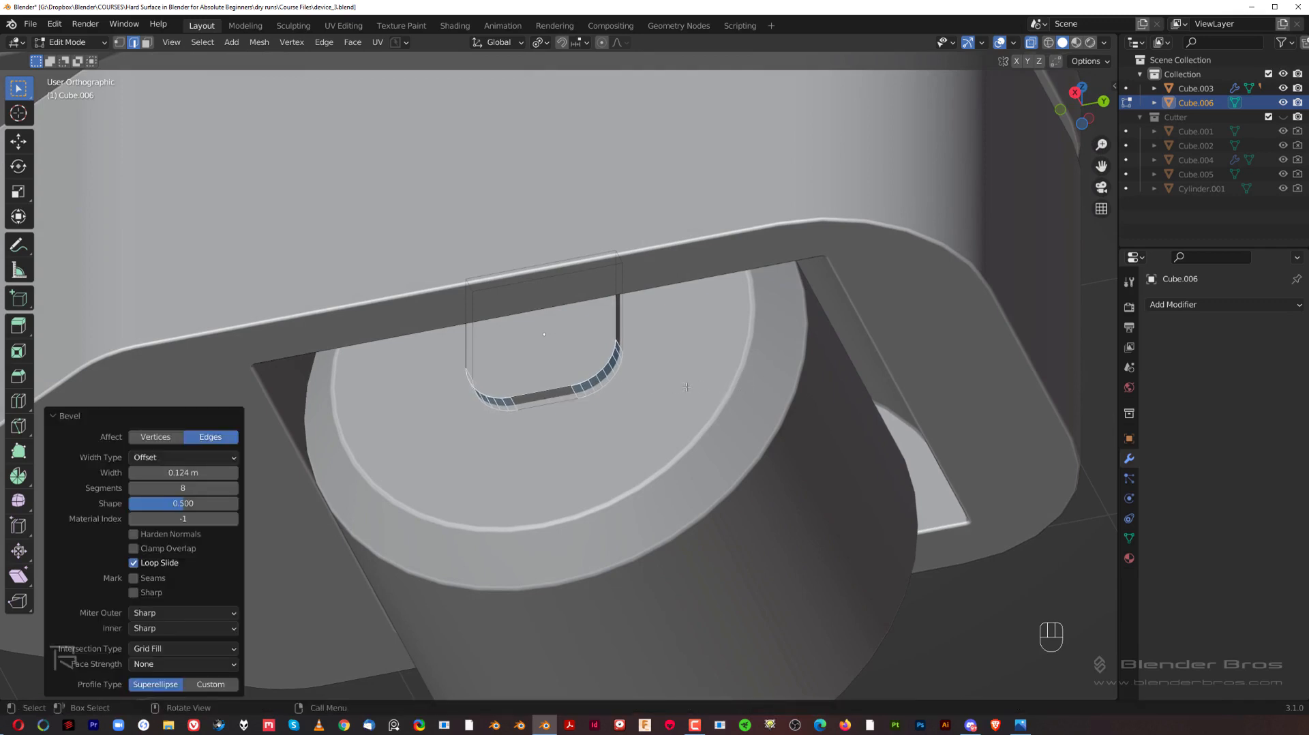
Select the plate's outer face edges along the sides and rounded bottom and bevel them slightly with a single segment.
{"action": "scroll", "coordinate": [621, 366], "scroll_direction": "up", "scroll_amount": 1}
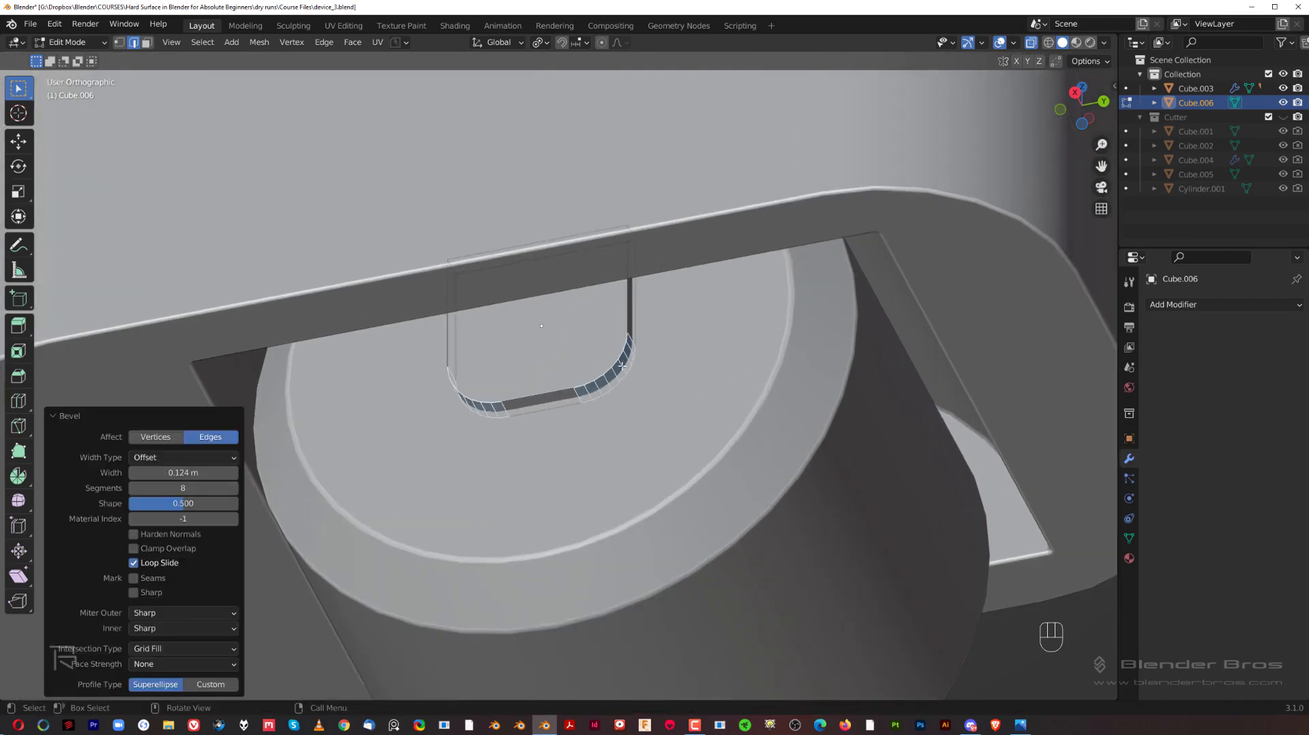
{"action": "left_click", "coordinate": [450, 314]}
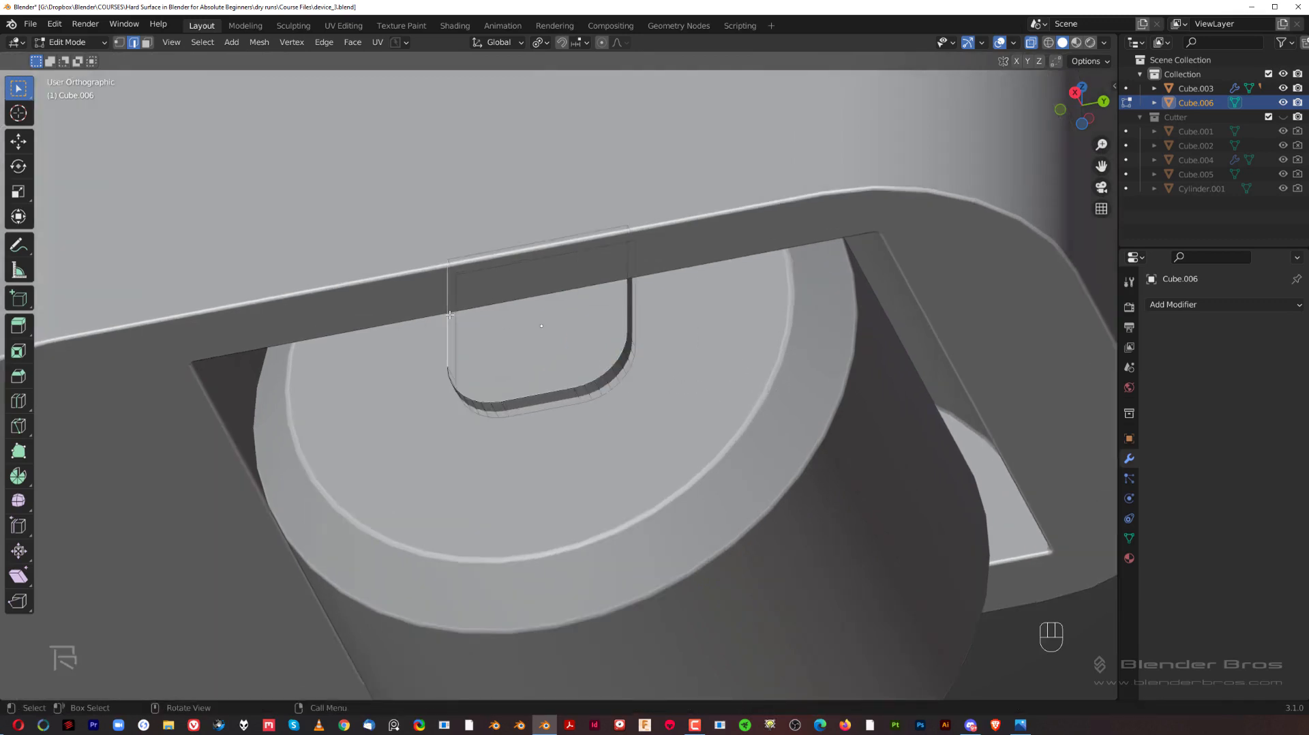
{"action": "left_click", "coordinate": [531, 394], "text": "ctrl"}
{"action": "middle_click_drag", "start_coordinate": [627, 304], "coordinate": [602, 205]}
{"action": "key", "text": "ctrl+b"}
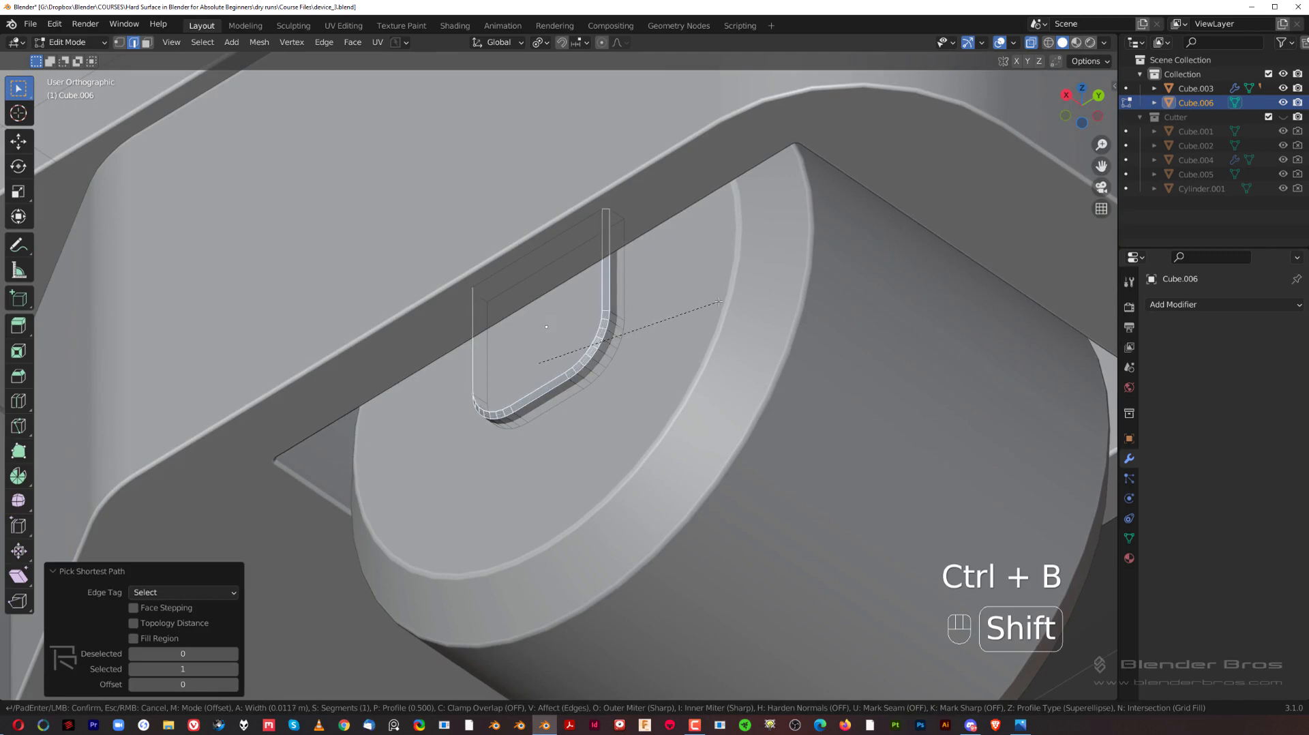
{"action": "left_click", "coordinate": [672, 351]}
{"action": "key", "text": "Tab"}
{"action": "scroll", "coordinate": [628, 327], "scroll_direction": "down", "scroll_amount": 3}
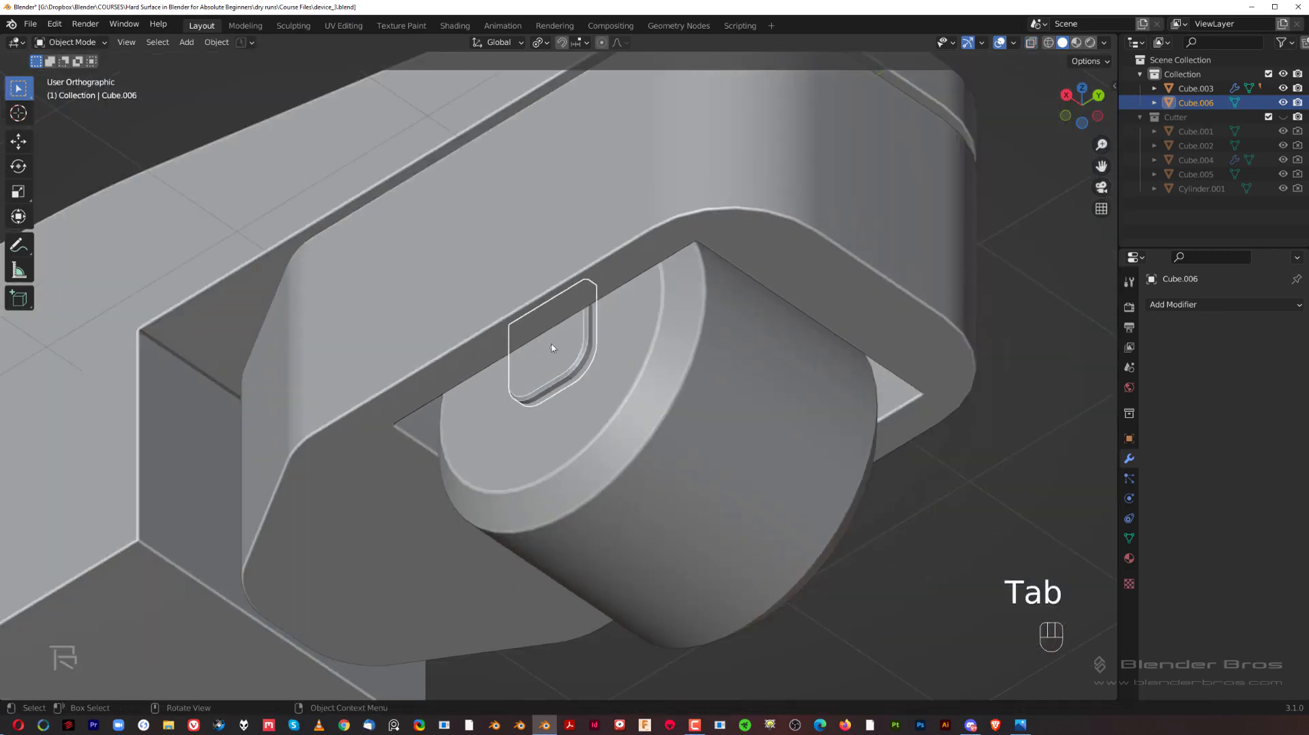
Shade the plate smooth and enable Auto Smooth at 30°.
{"action": "right_click", "coordinate": [566, 348]}
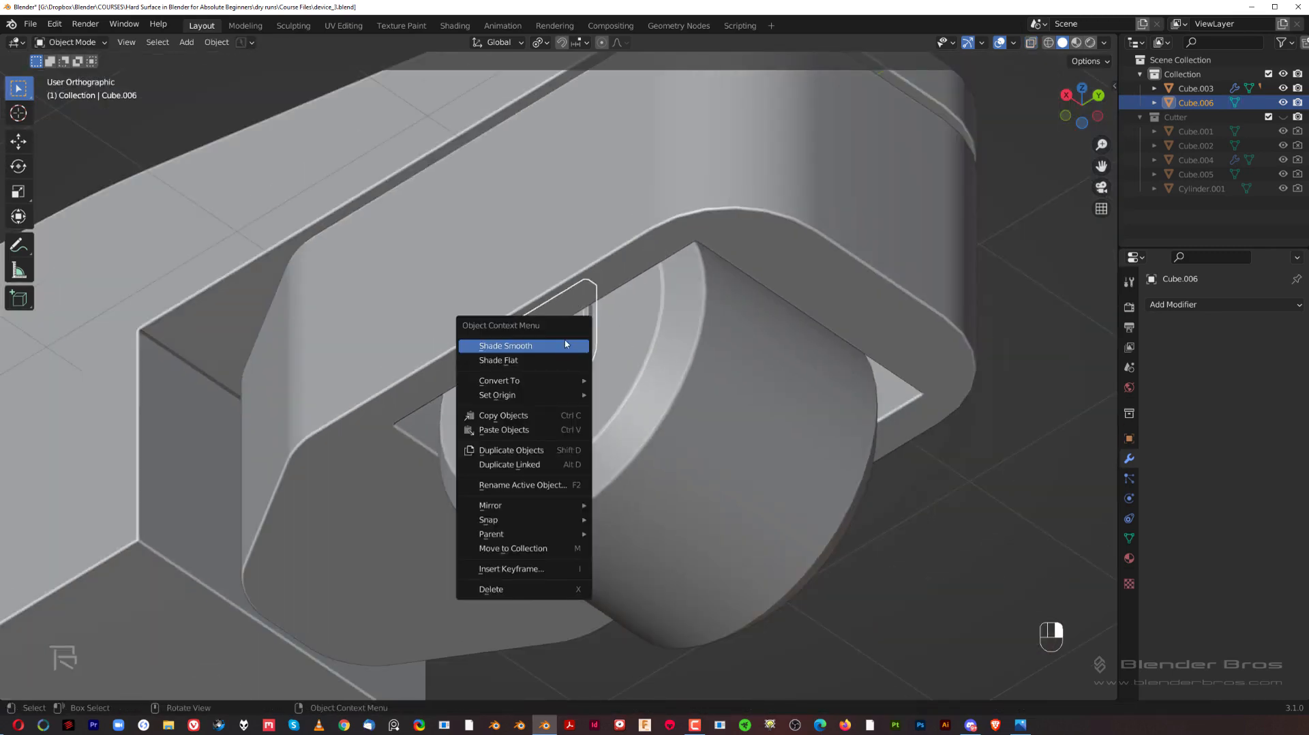
{"action": "left_click", "coordinate": [565, 345]}
{"action": "left_click", "coordinate": [1129, 538]}
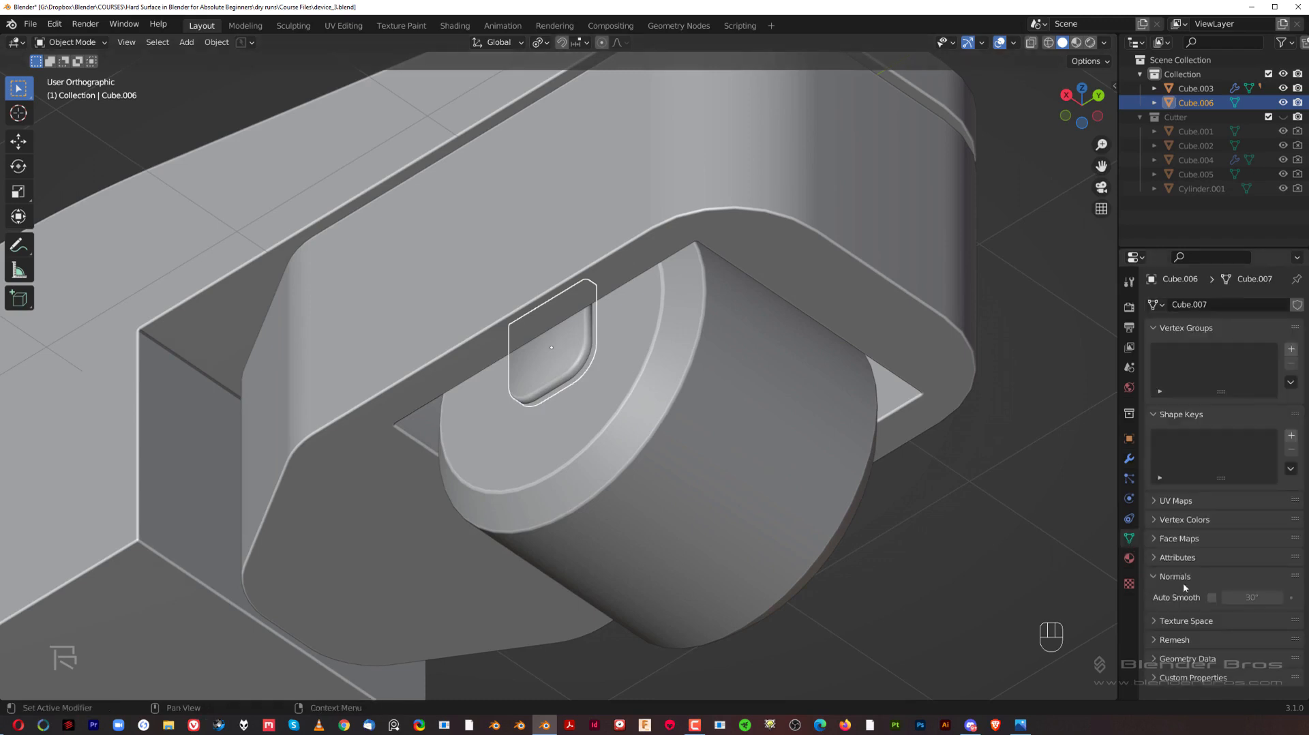
{"action": "left_click", "coordinate": [1211, 598]}
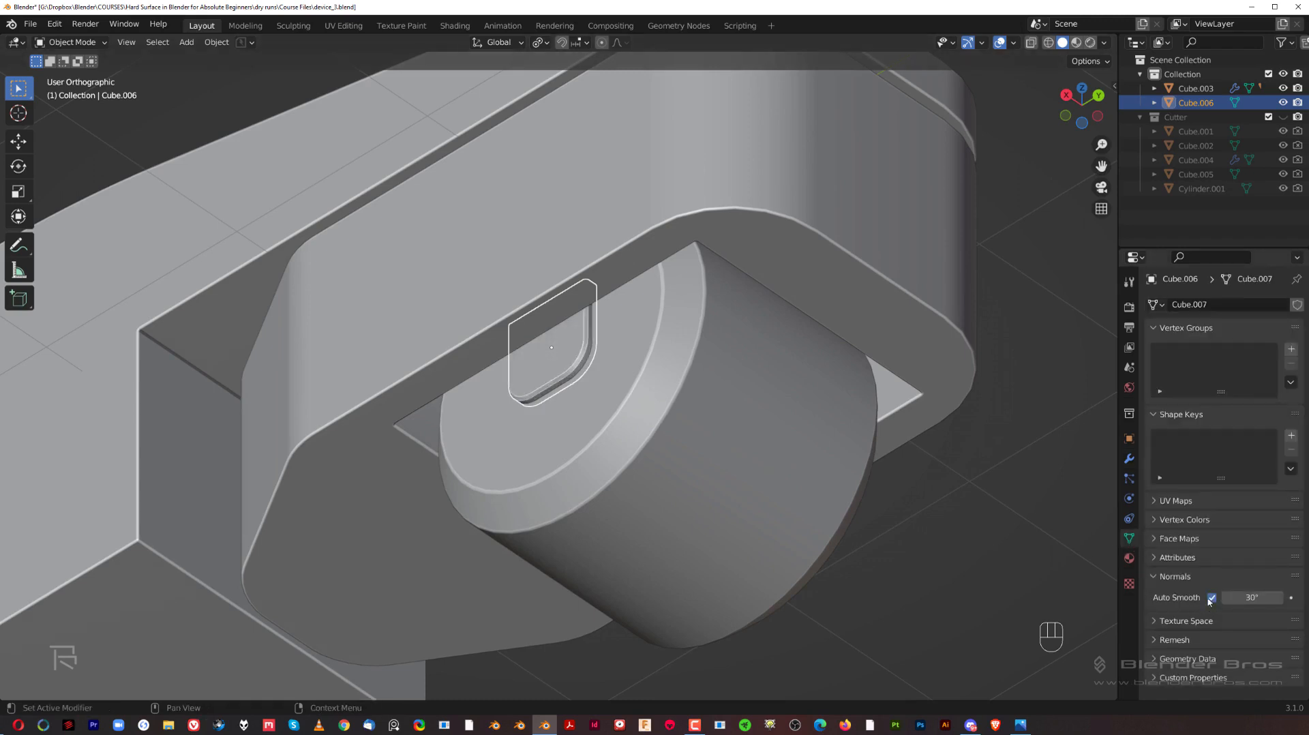
Copy the wheel's modifiers to the plate with Copy Attributes and inspect the plate's rounded edges.
{"action": "left_click", "coordinate": [688, 352], "text": "shift"}
{"action": "key", "text": "ctrl+c"}
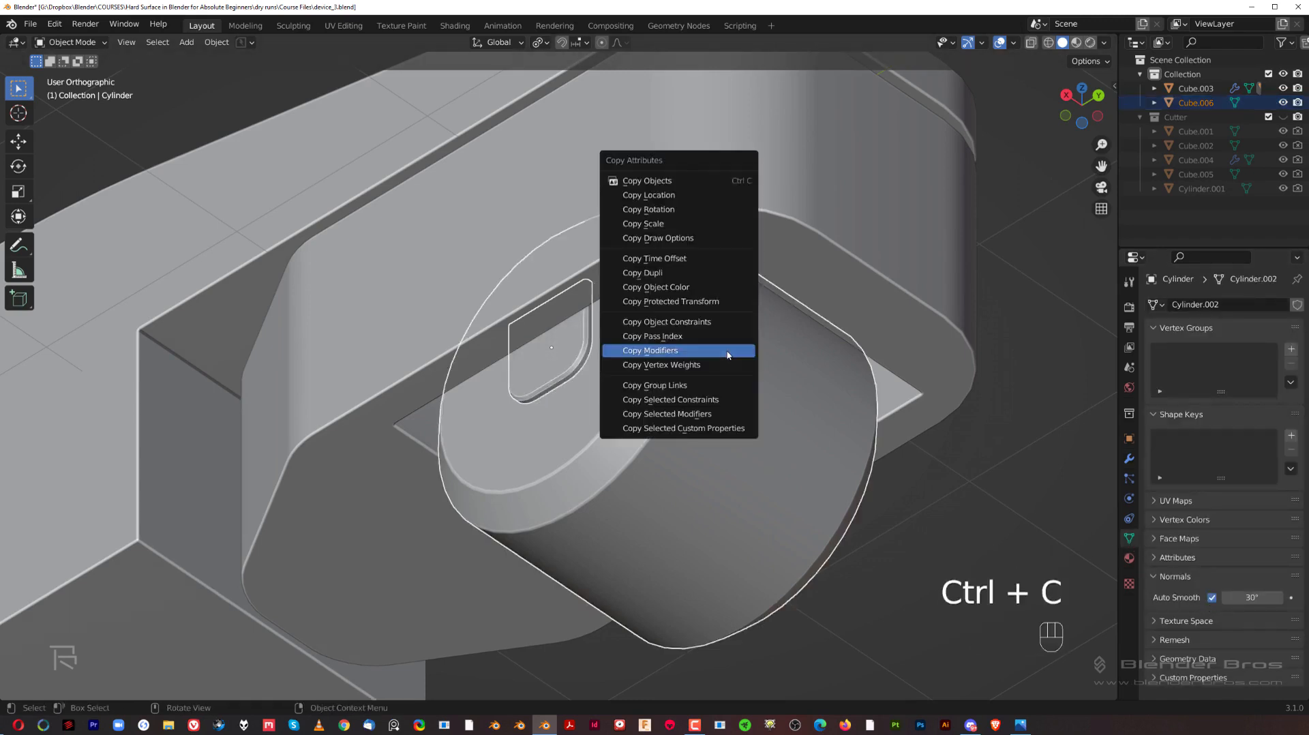
{"action": "left_click", "coordinate": [728, 353]}
{"action": "scroll", "coordinate": [559, 375], "scroll_direction": "up", "scroll_amount": 7}
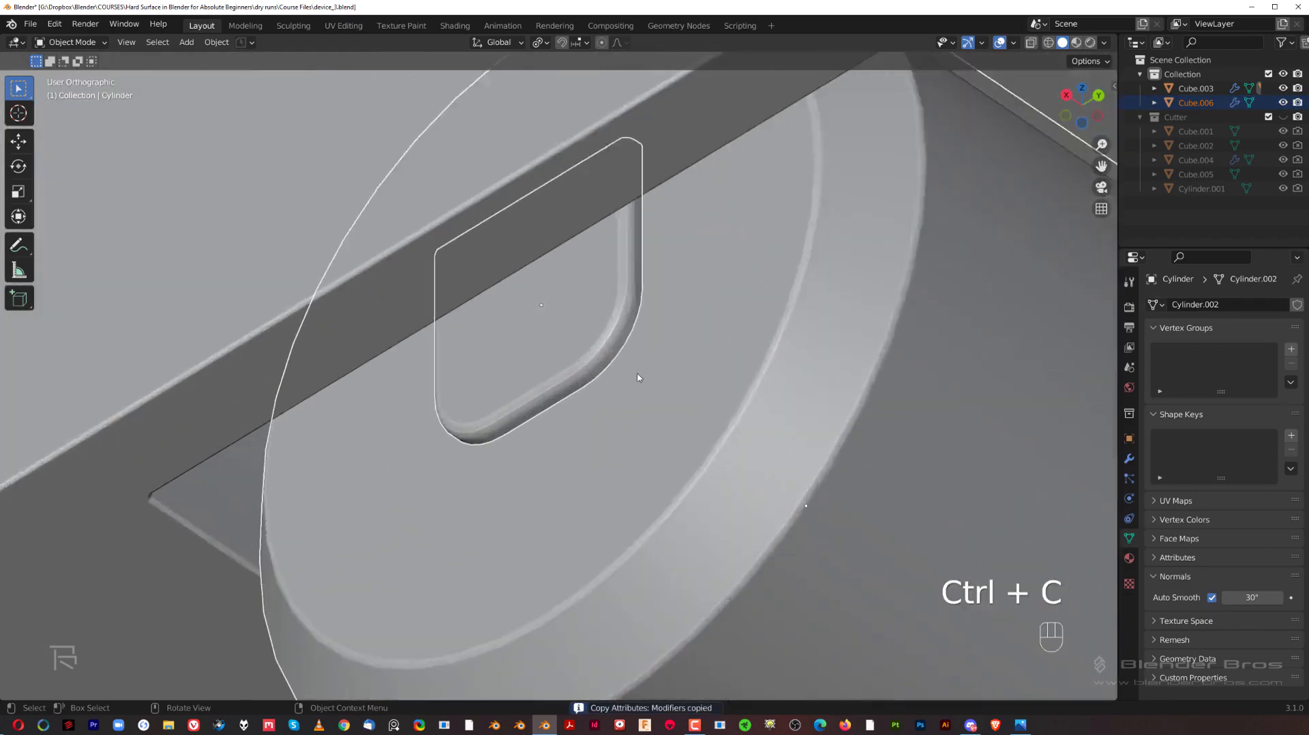
{"action": "middle_click_drag", "start_coordinate": [614, 346], "coordinate": [574, 242]}
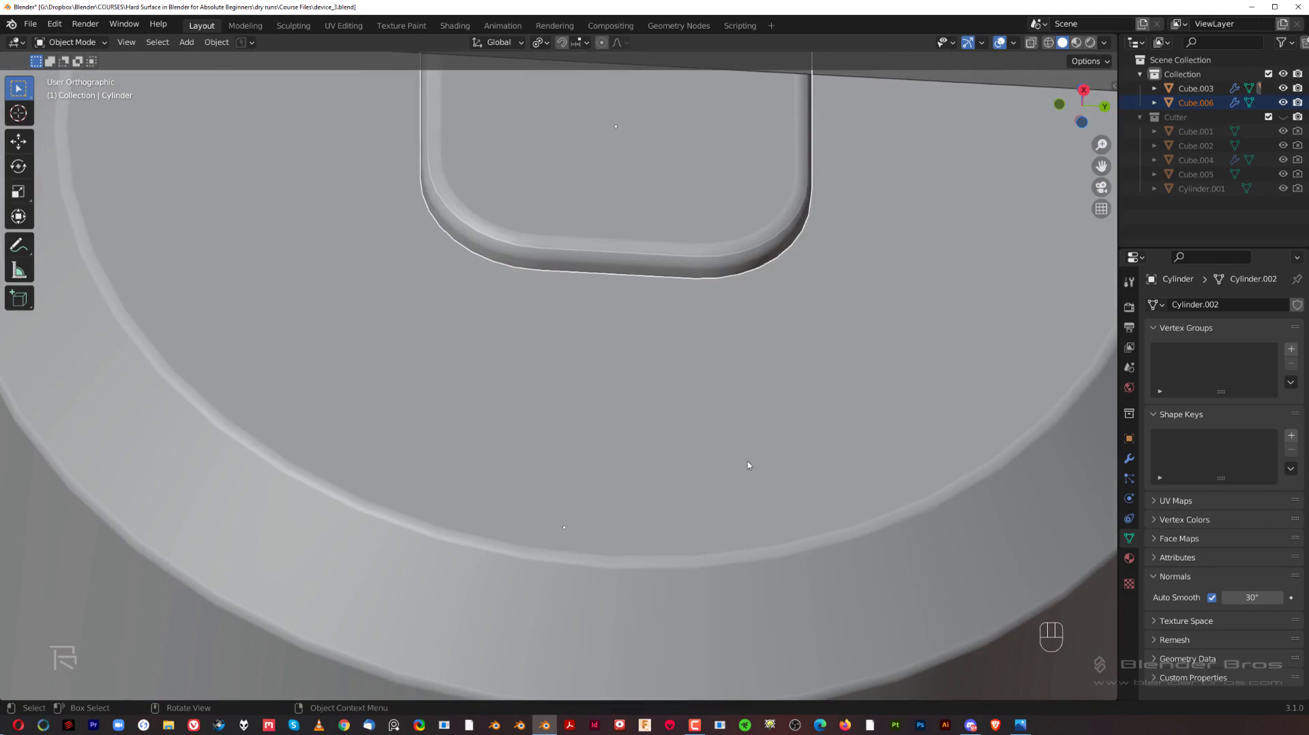
{"action": "middle_click_drag", "start_coordinate": [688, 346], "coordinate": [666, 535], "text": "shift"}
{"action": "scroll", "coordinate": [611, 477], "scroll_direction": "up", "scroll_amount": 2}
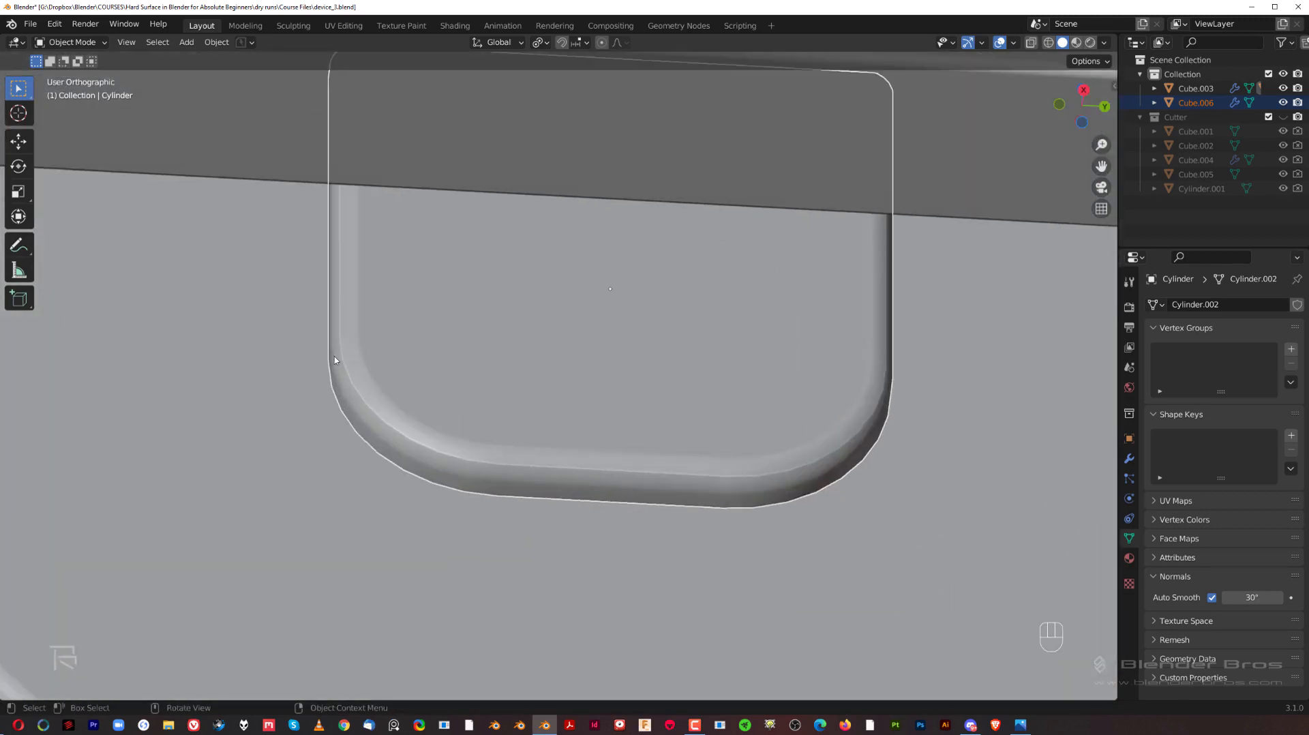
{"action": "scroll", "coordinate": [747, 474], "scroll_direction": "up", "scroll_amount": 2}
{"action": "middle_click_drag", "start_coordinate": [747, 474], "coordinate": [756, 388], "text": "shift"}
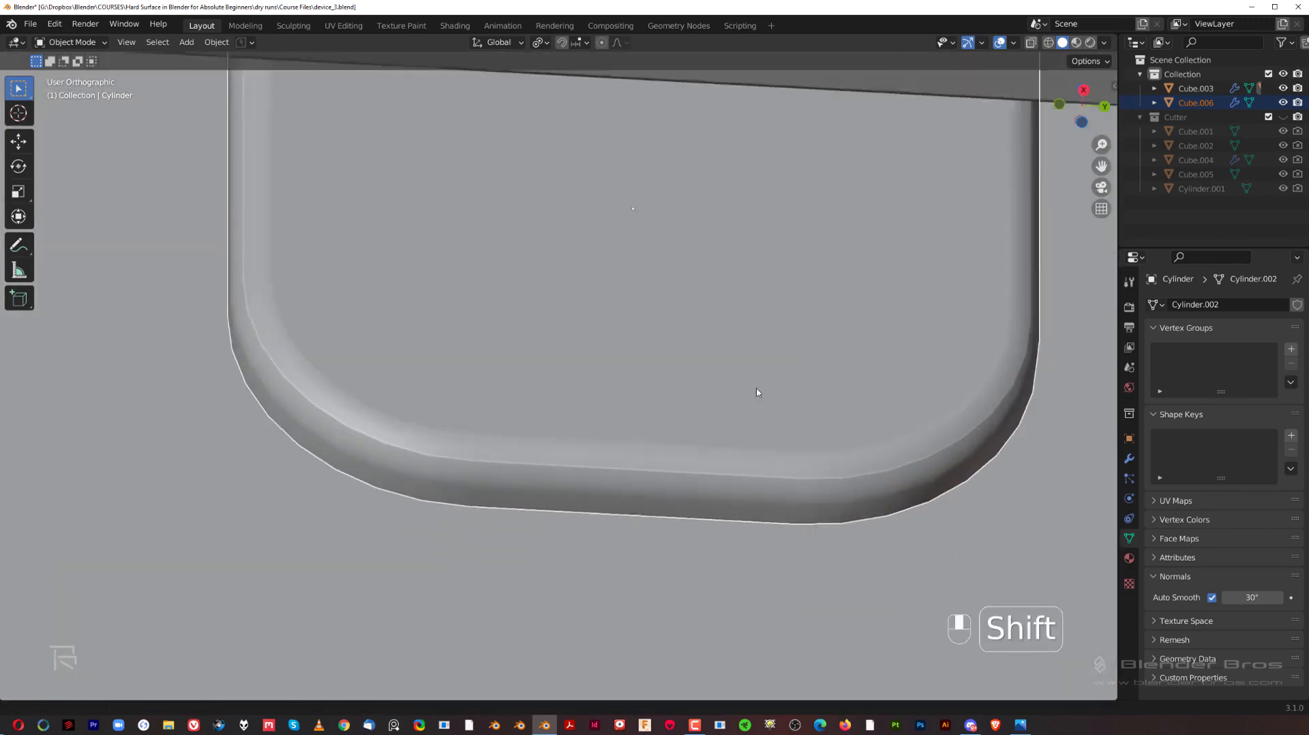
Select the axle mounting plate and reduce its Bevel modifier amount to 0.002 m.
{"action": "left_click", "coordinate": [744, 414]}
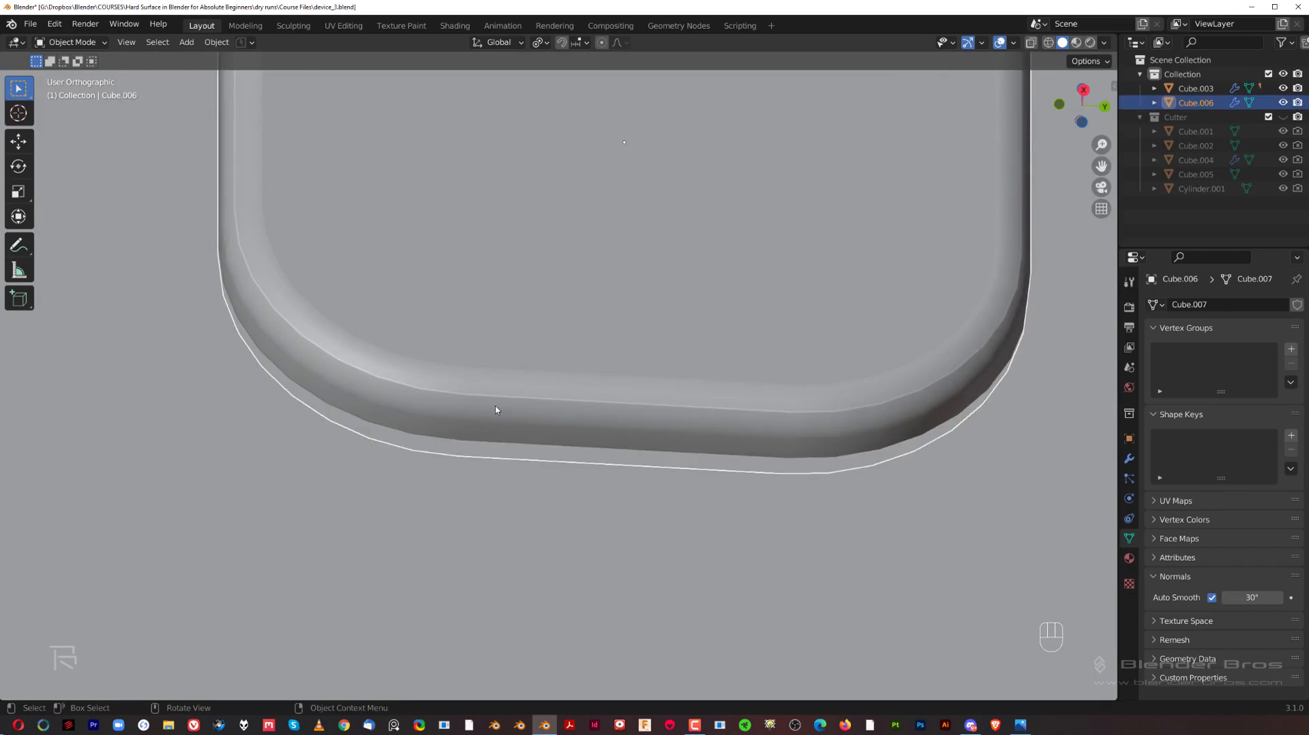
{"action": "key", "text": "q"}
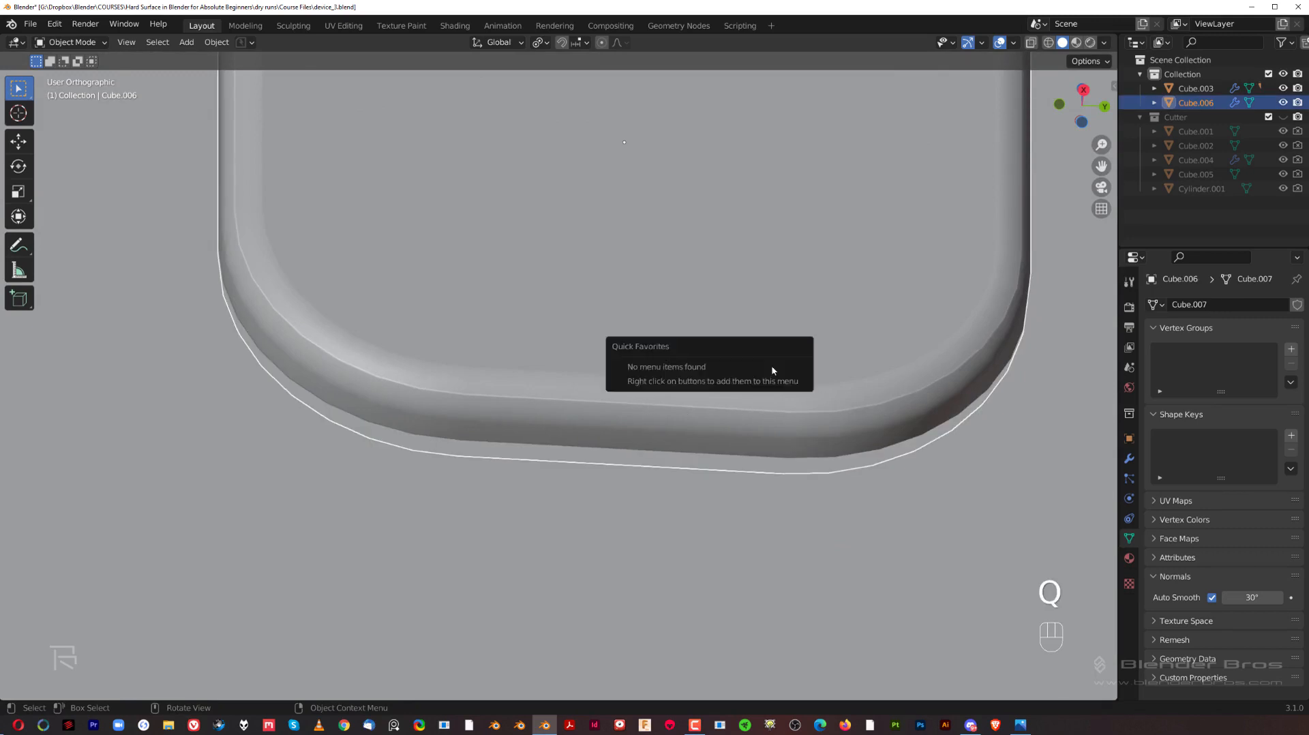
{"action": "left_click", "coordinate": [1129, 458]}
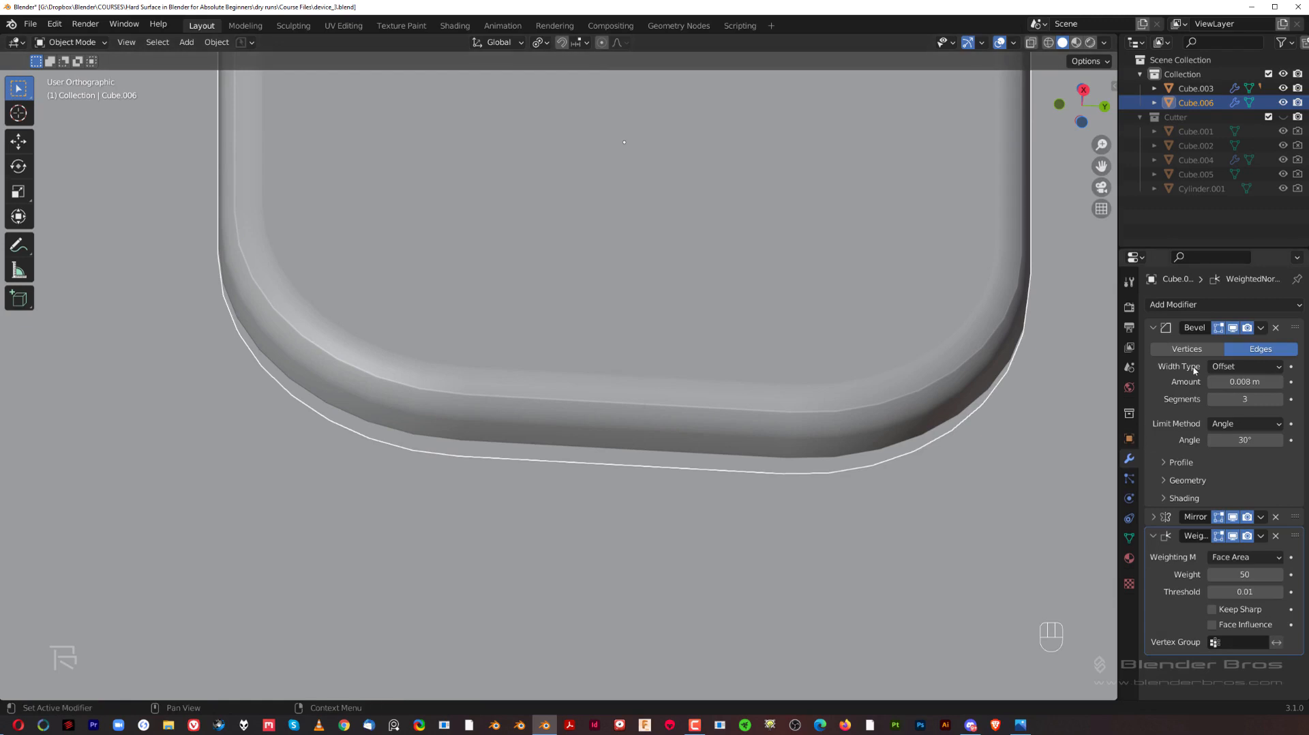
{"action": "left_click_drag", "start_coordinate": [1246, 382], "coordinate": [1212, 382], "text": "shift"}
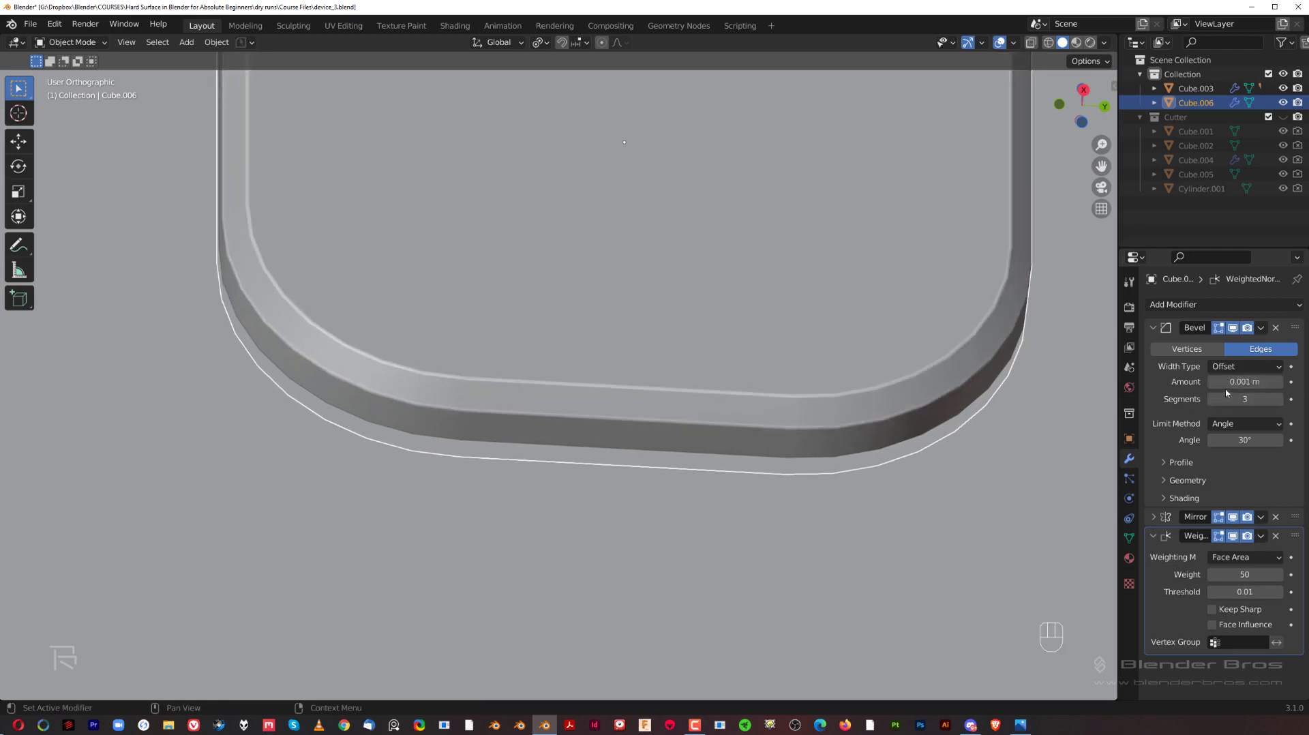
{"action": "left_click", "coordinate": [1268, 383]}
{"action": "key", "text": "Left"}
{"action": "key", "text": "Left"}
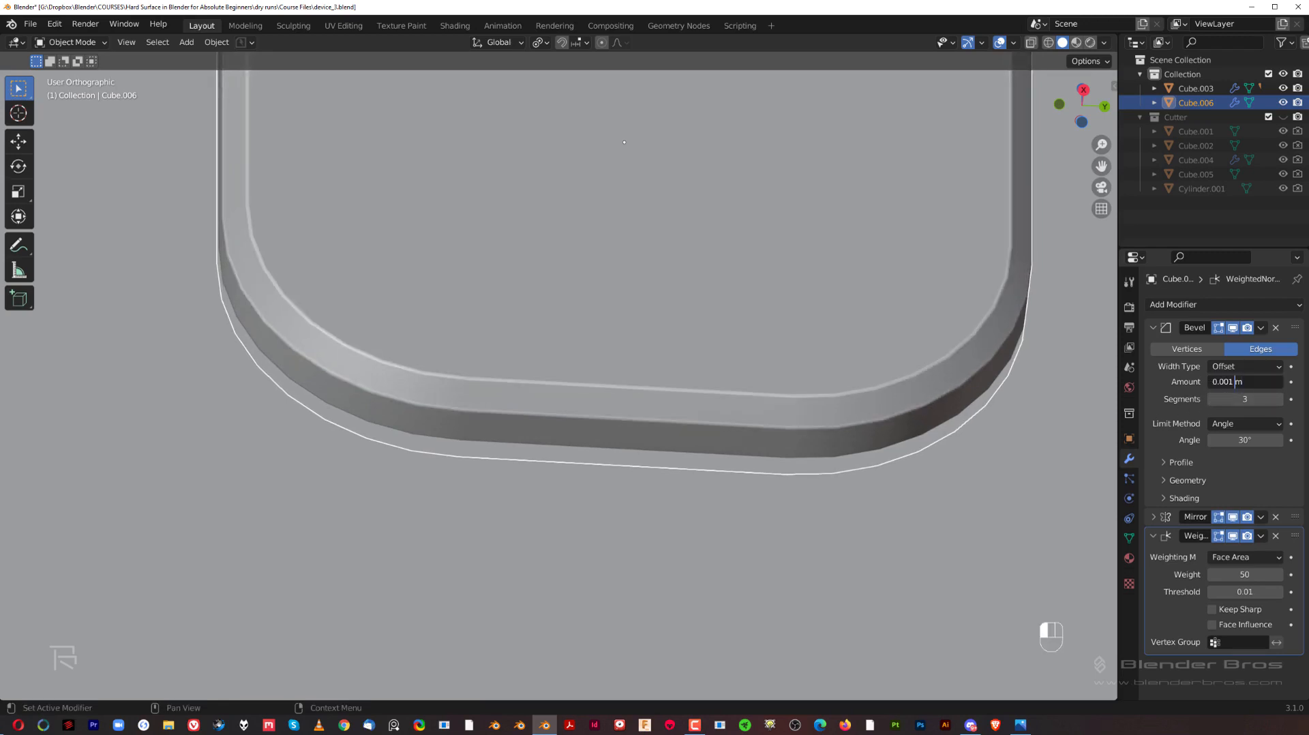
{"action": "key", "text": "Return"}
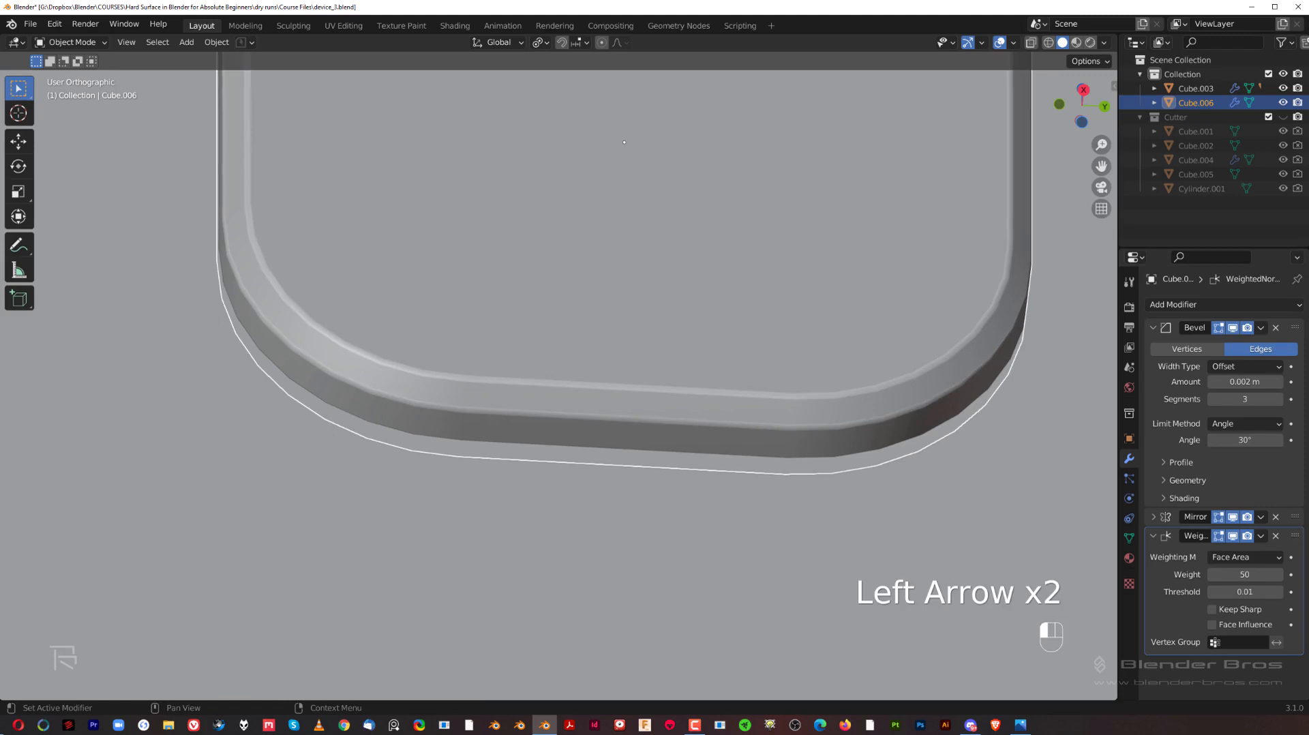
Add another Mirror modifier to the plate, mirroring it on X with the main body as the mirror object.
{"action": "scroll", "coordinate": [719, 203], "scroll_direction": "down", "scroll_amount": 12}
{"action": "middle_click_drag", "start_coordinate": [719, 202], "coordinate": [682, 371]}
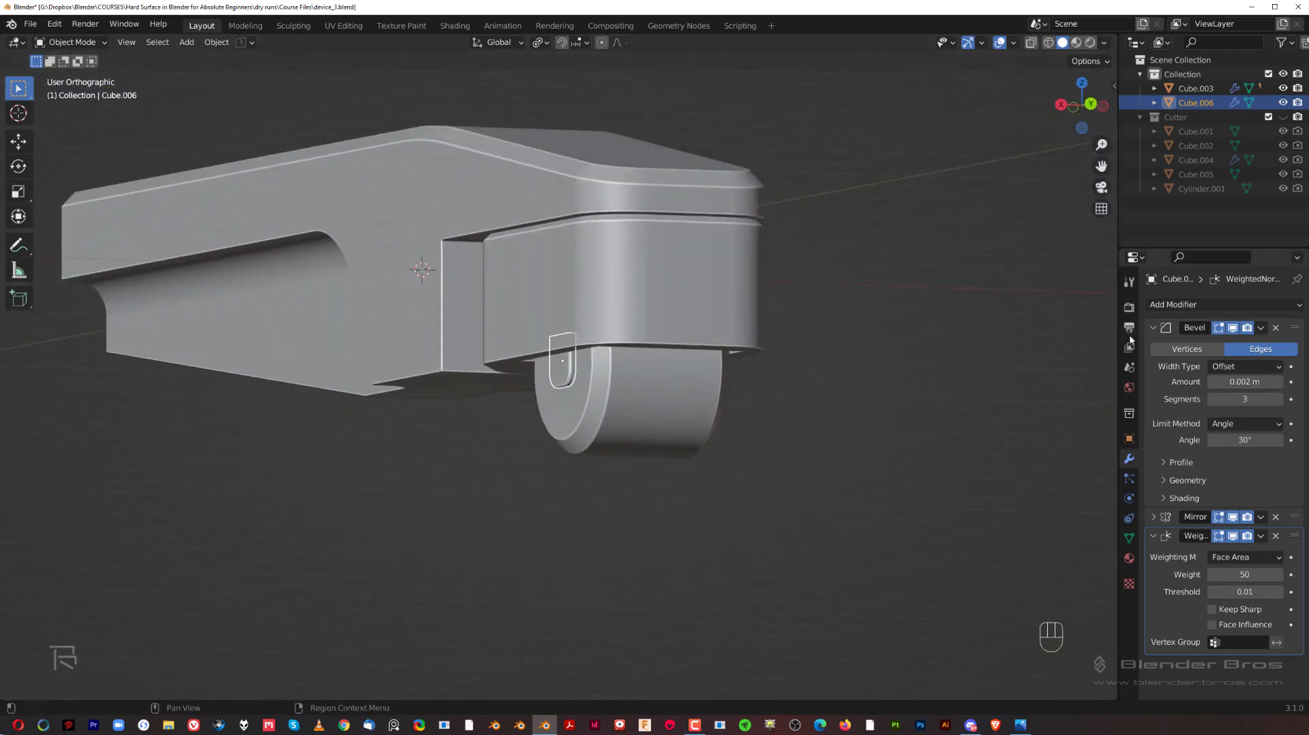
{"action": "left_click", "coordinate": [1152, 327]}
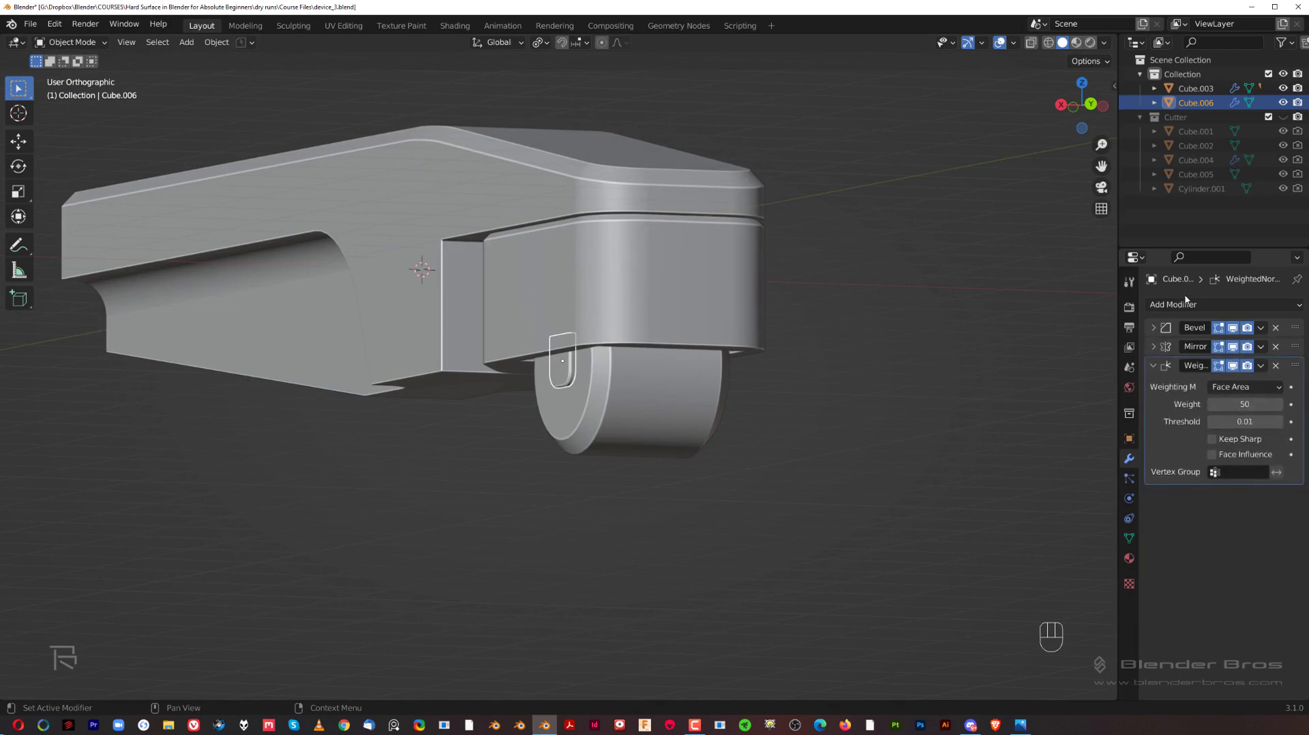
{"action": "left_click", "coordinate": [1186, 304]}
{"action": "left_click", "coordinate": [1036, 469]}
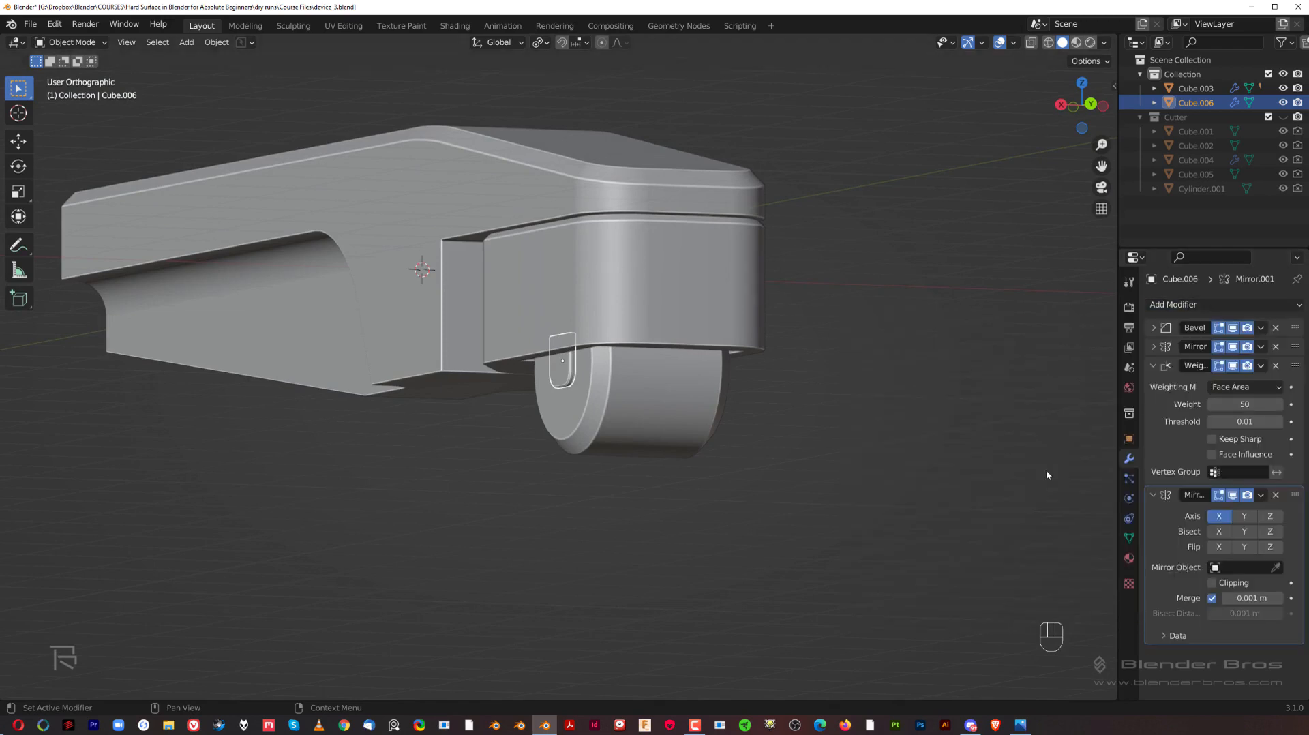
{"action": "left_click", "coordinate": [1275, 567]}
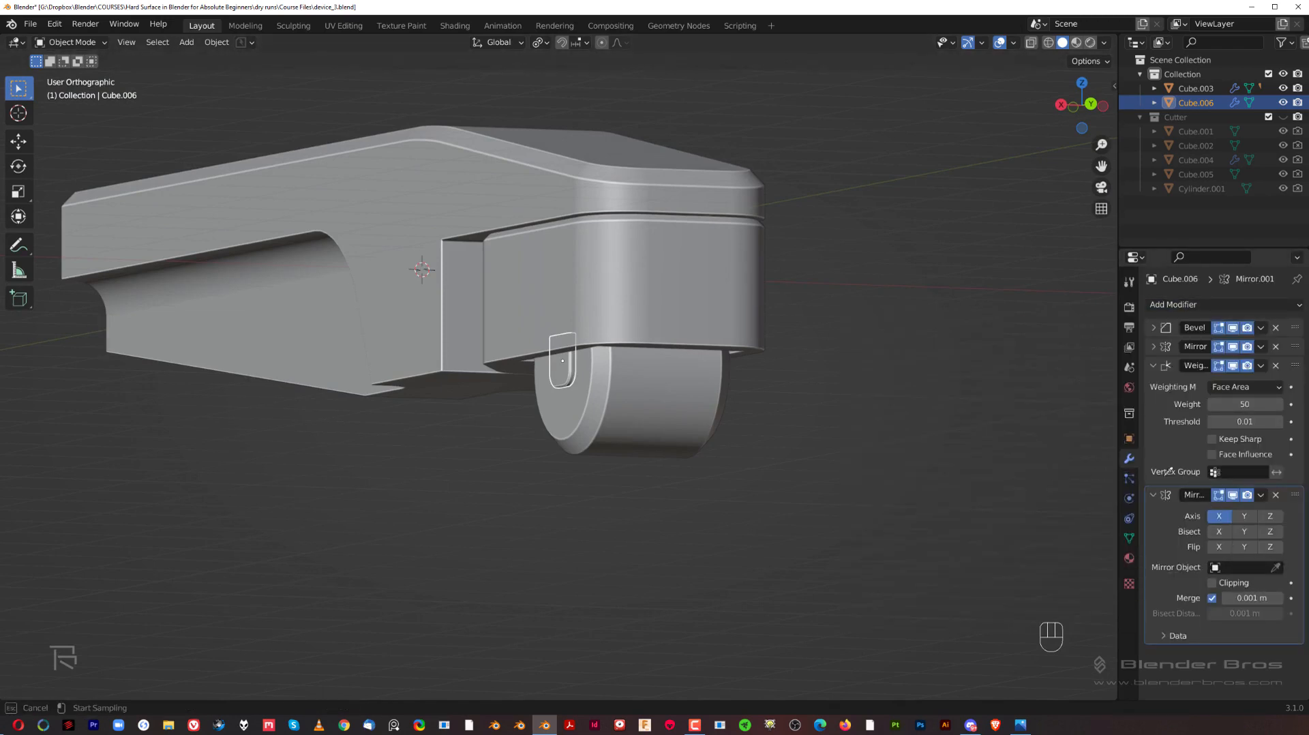
{"action": "left_click", "coordinate": [565, 178]}
{"action": "middle_click_drag", "start_coordinate": [784, 273], "coordinate": [660, 284]}
Parent the plate to the wheel with Object (Keep Transform).
{"action": "left_click", "coordinate": [742, 443]}
{"action": "middle_click_drag", "start_coordinate": [740, 443], "coordinate": [954, 386]}
{"action": "key", "text": "grave"}
{"action": "scroll", "coordinate": [753, 421], "scroll_direction": "up", "scroll_amount": 2}
{"action": "scroll", "coordinate": [753, 420], "scroll_direction": "up", "scroll_amount": 2}
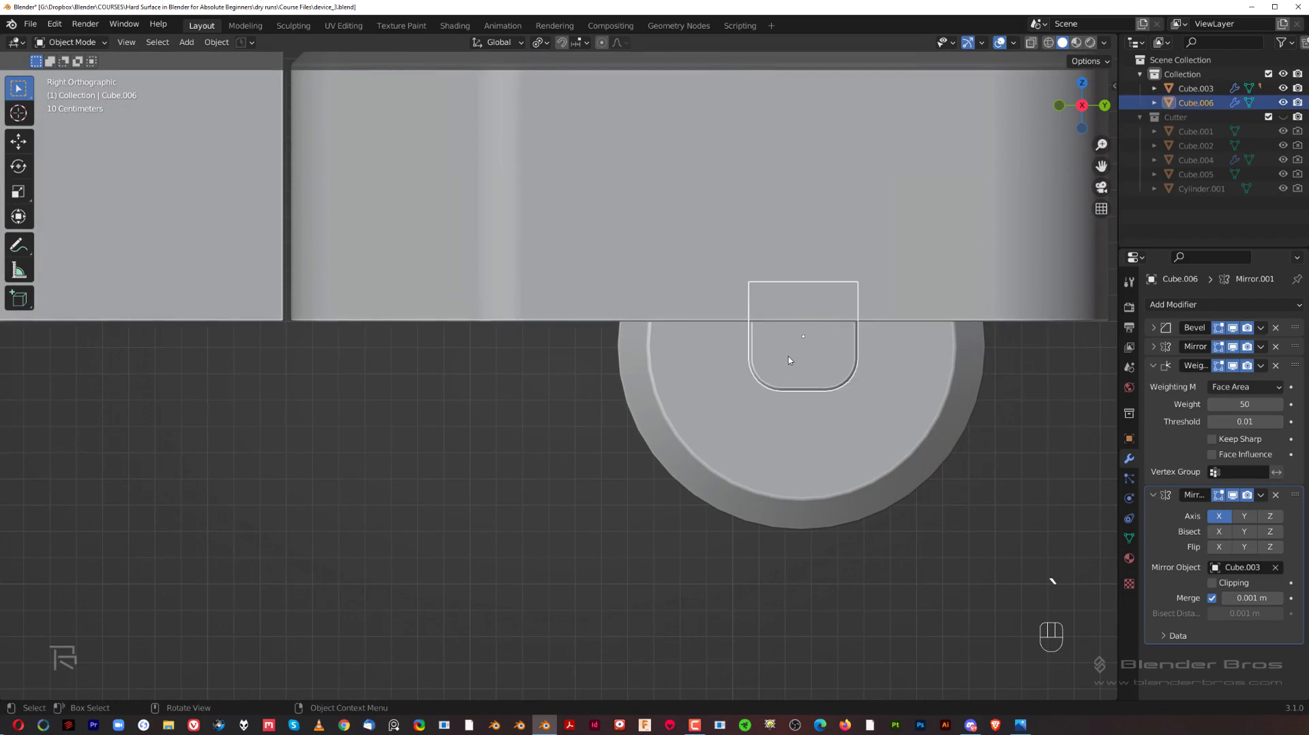
{"action": "left_click", "coordinate": [789, 360]}
{"action": "left_click", "coordinate": [708, 394], "text": "shift"}
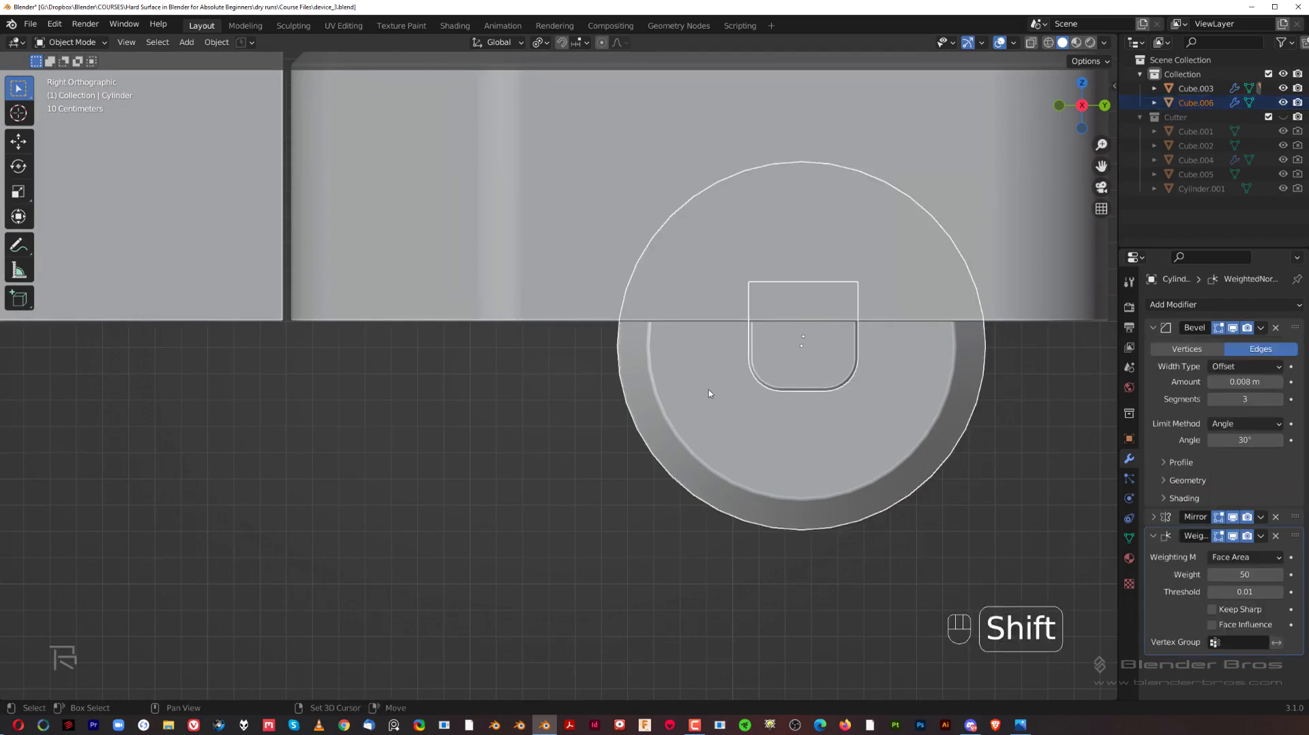
{"action": "key", "text": "ctrl+p"}
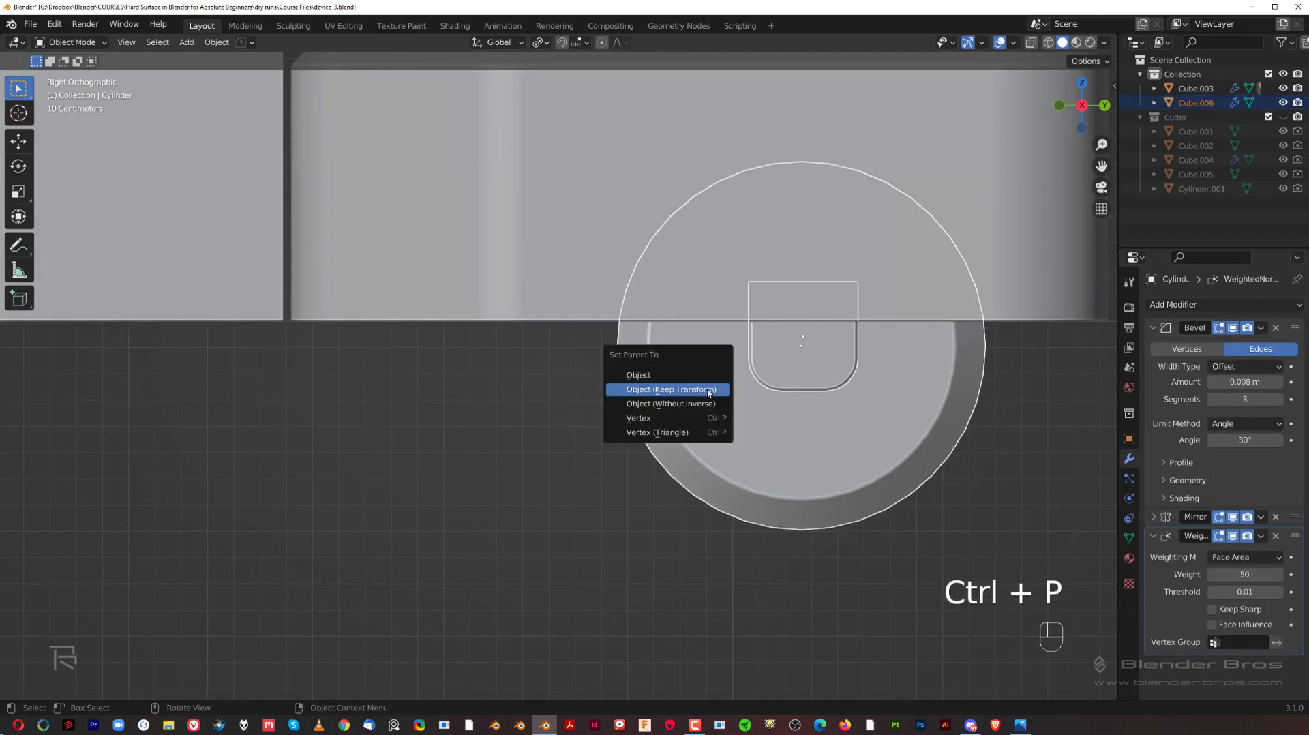
{"action": "left_click", "coordinate": [708, 390]}
Test the parenting by moving the main body in the side view, and cancel the move.
{"action": "scroll", "coordinate": [707, 393], "scroll_direction": "down", "scroll_amount": 5}
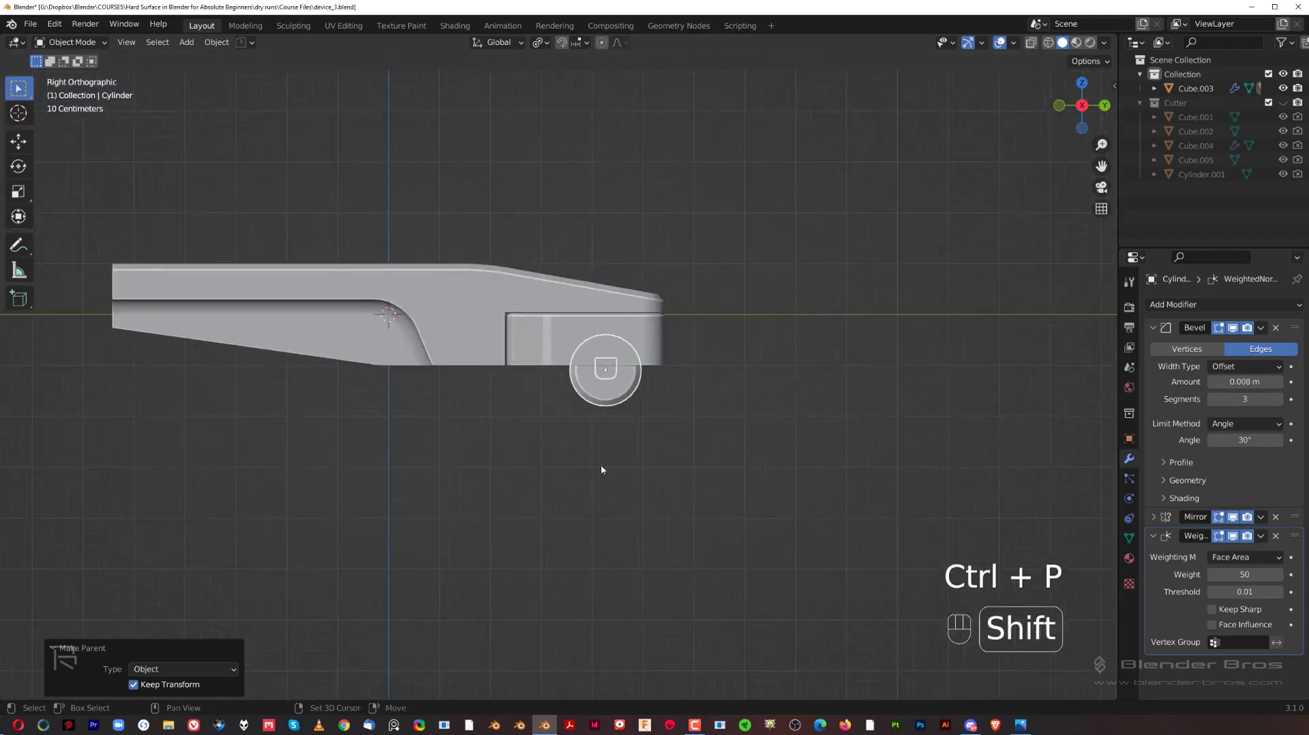
{"action": "left_click", "coordinate": [650, 321]}
{"action": "key", "text": "g"}
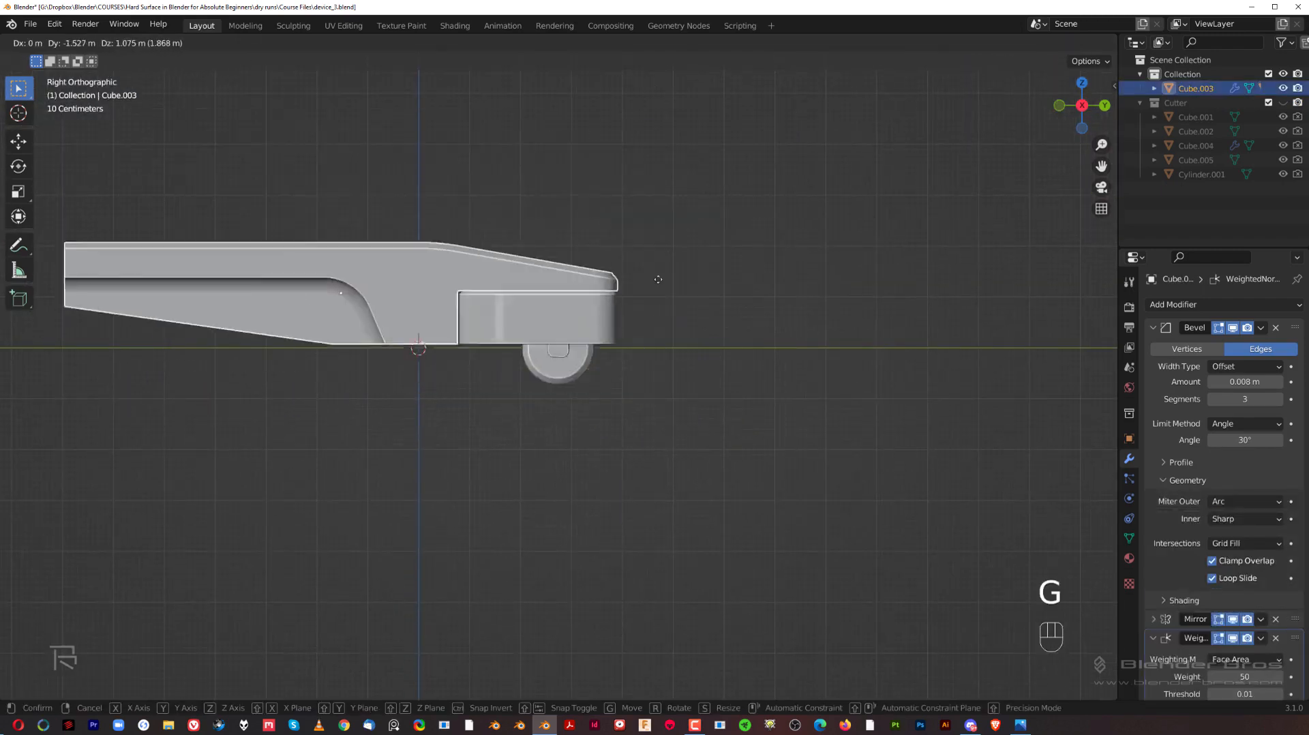
{"action": "right_click", "coordinate": [560, 254]}
Enter Edit Mode on the main body and select the underside edge where the long slope meets the flat section.
{"action": "middle_click_drag", "start_coordinate": [560, 253], "coordinate": [709, 261], "text": "shift"}
{"action": "scroll", "coordinate": [691, 268], "scroll_direction": "up", "scroll_amount": 3}
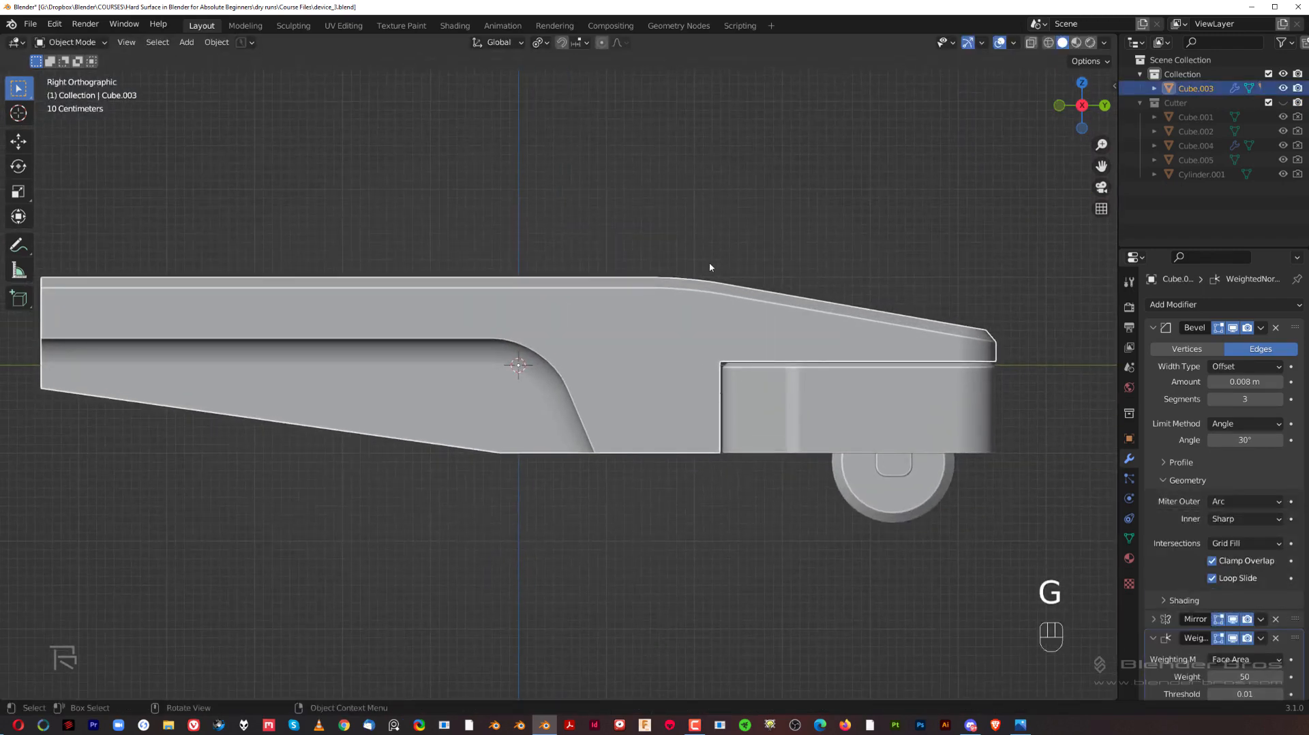
{"action": "middle_click_drag", "start_coordinate": [571, 231], "coordinate": [605, 202], "text": "shift"}
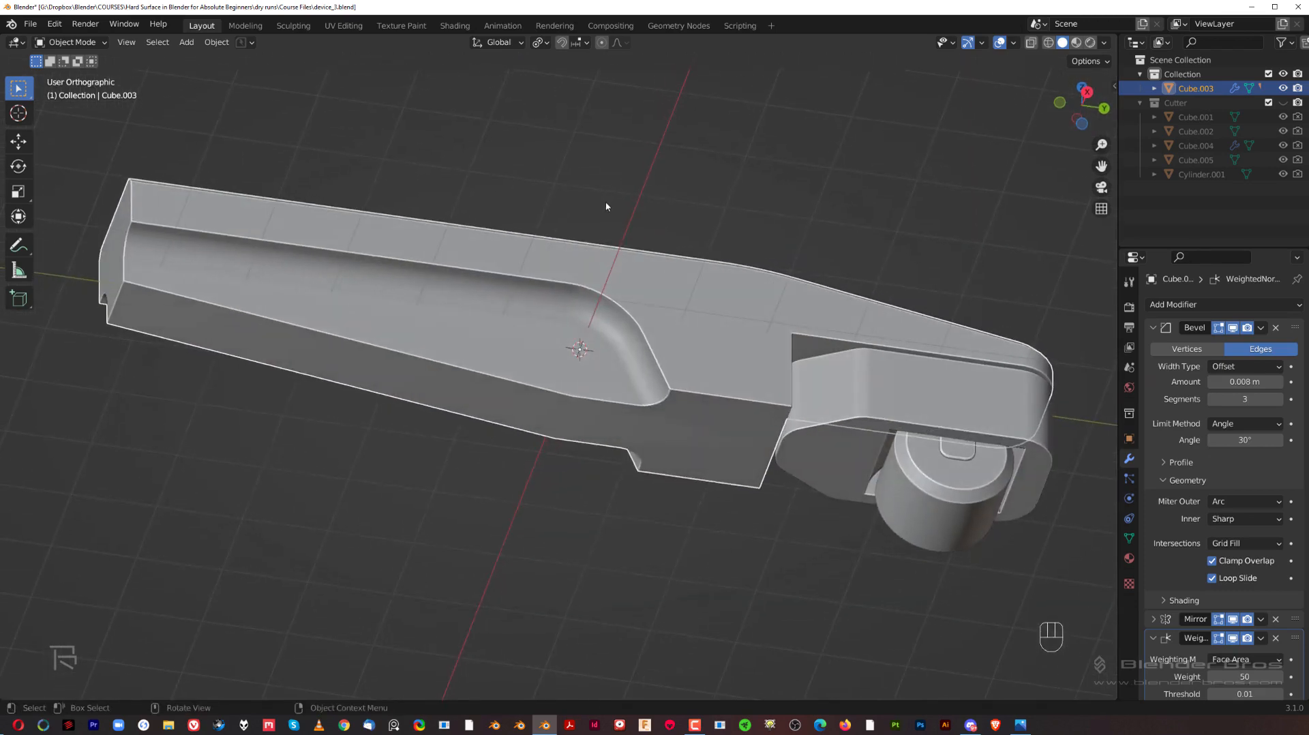
{"action": "middle_click_drag", "start_coordinate": [719, 453], "coordinate": [723, 355], "text": "shift"}
{"action": "scroll", "coordinate": [616, 368], "scroll_direction": "up", "scroll_amount": 4}
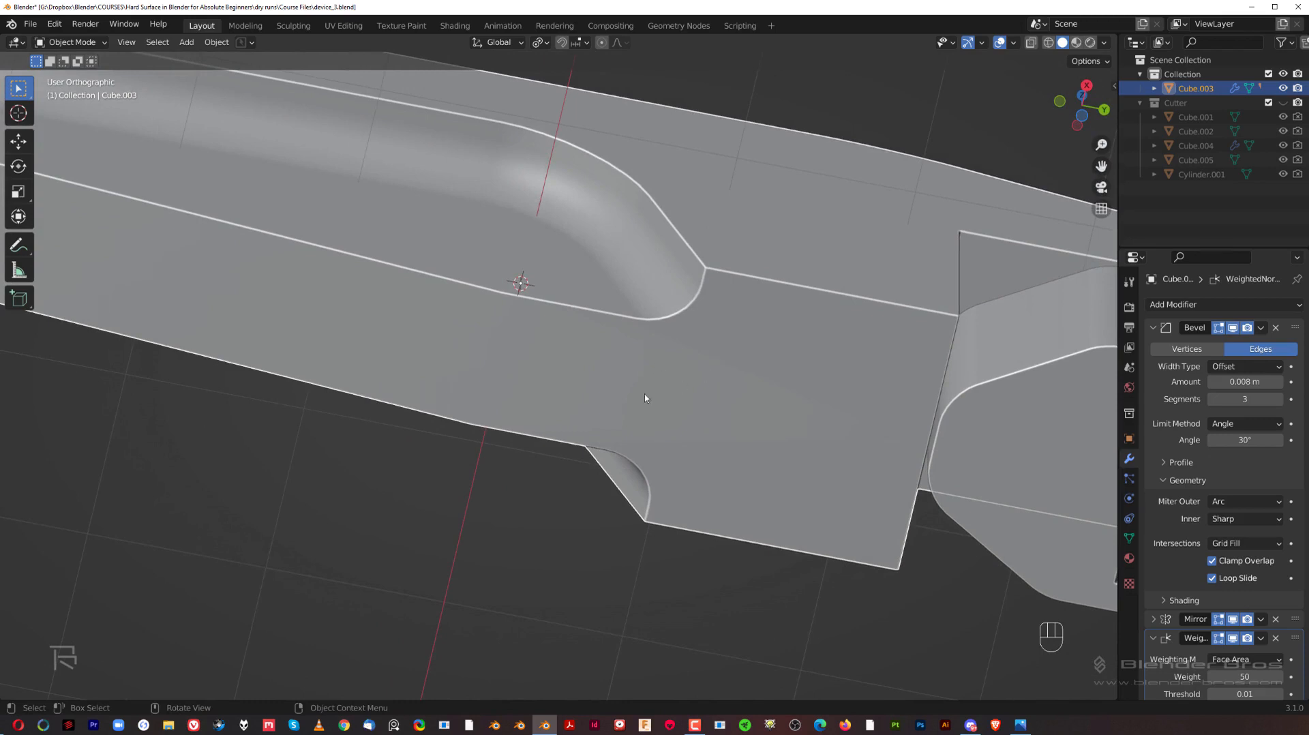
{"action": "key", "text": "Tab"}
{"action": "key", "text": "Tab"}
{"action": "middle_click_drag", "start_coordinate": [718, 346], "coordinate": [727, 430]}
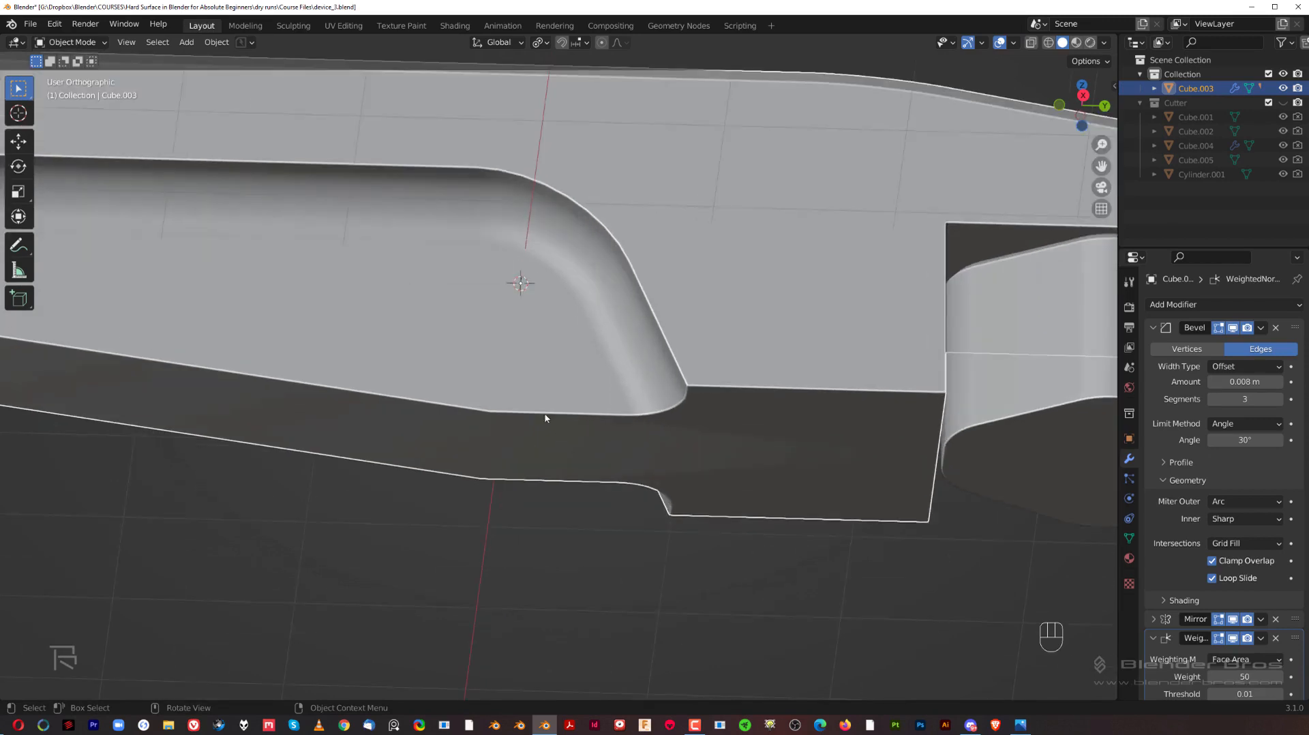
{"action": "key", "text": "Tab"}
{"action": "left_click", "coordinate": [491, 439]}
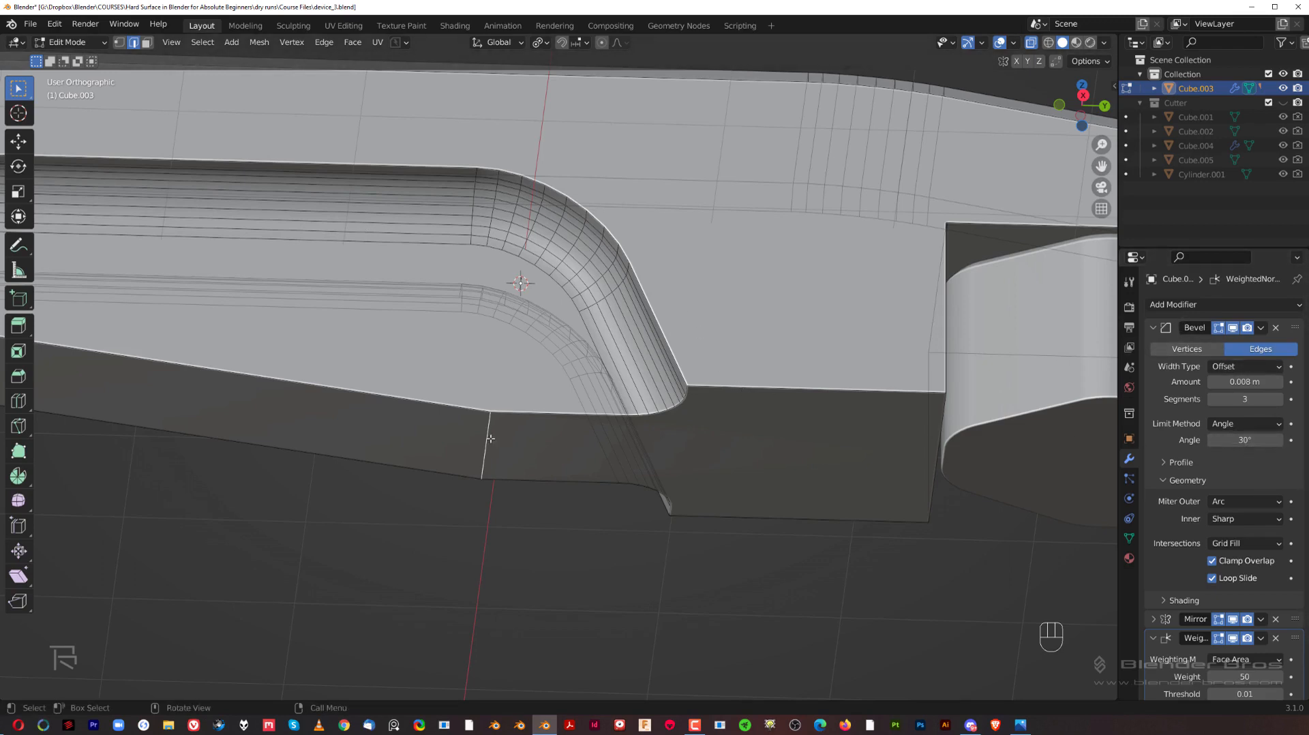
Try lower angle limits of 17° and 7.2° on the body's Bevel modifier, and restore the limit to 30°.
{"action": "left_click", "coordinate": [1242, 439]}
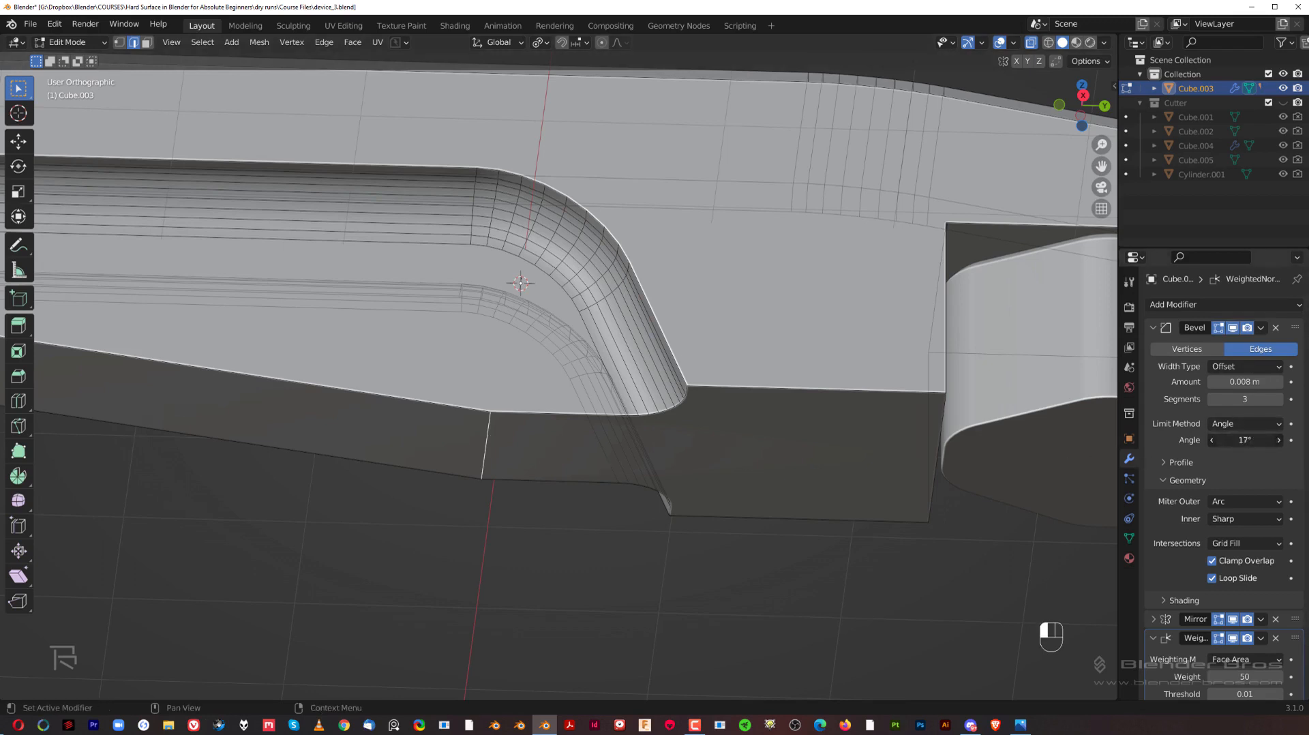
{"action": "left_click_drag", "start_coordinate": [1242, 440], "coordinate": [1227, 439]}
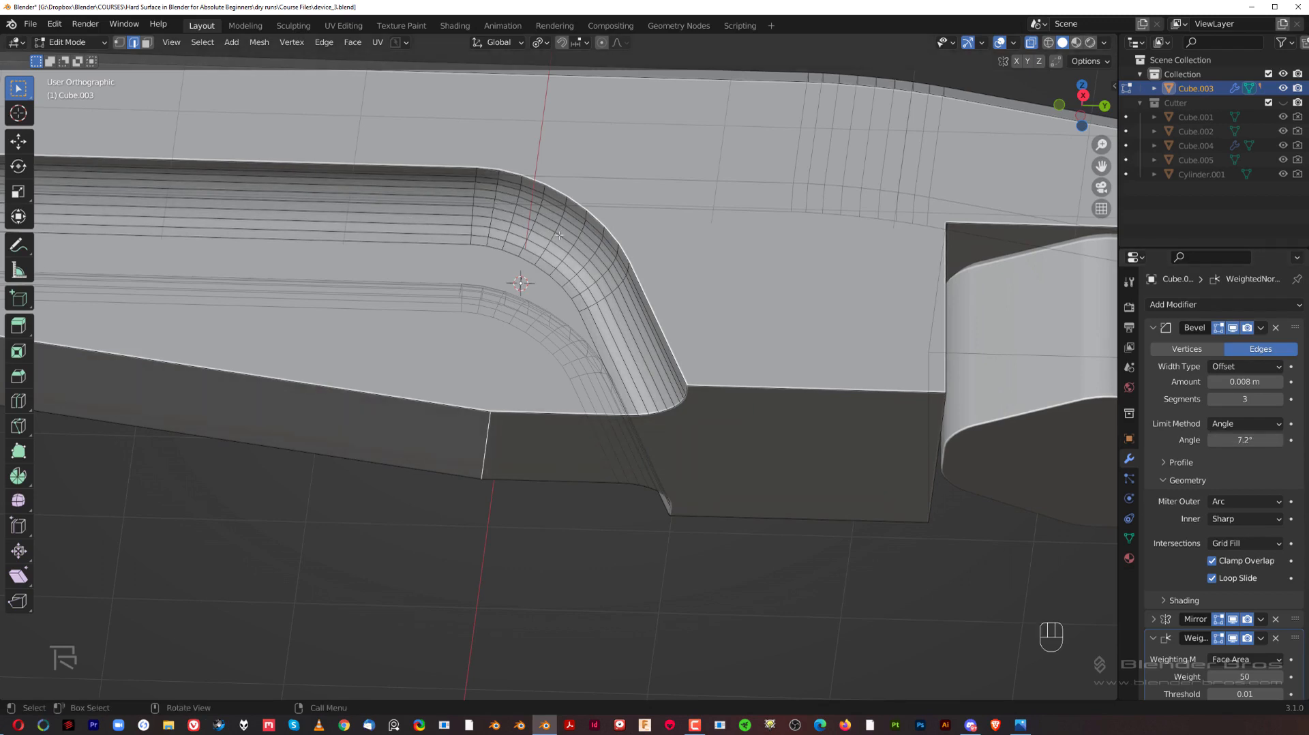
{"action": "left_click", "coordinate": [1234, 440]}
{"action": "type", "text": "30"}
{"action": "key", "text": "Return"}
Add a second Bevel modifier to the main body and place it first in the modifier stack.
{"action": "scroll", "coordinate": [728, 451], "scroll_direction": "down", "scroll_amount": 2}
{"action": "scroll", "coordinate": [710, 476], "scroll_direction": "up", "scroll_amount": 1}
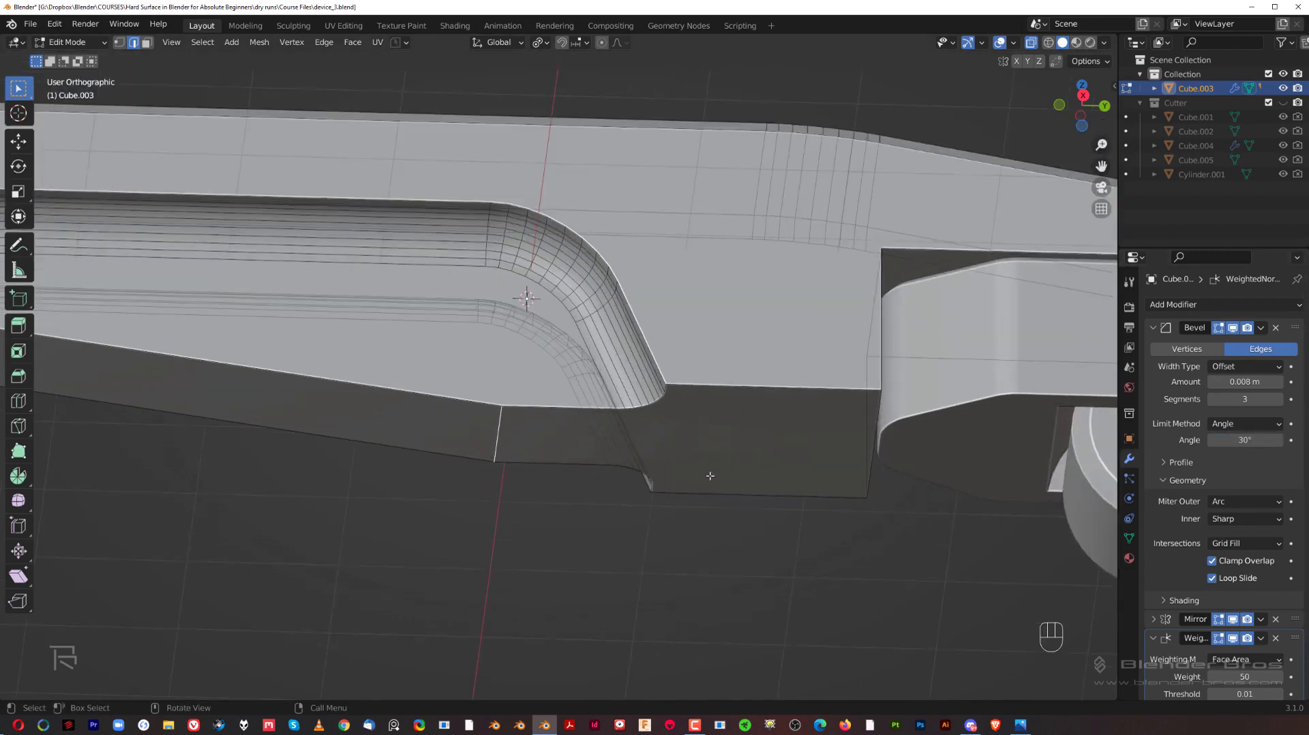
{"action": "left_click", "coordinate": [1153, 328]}
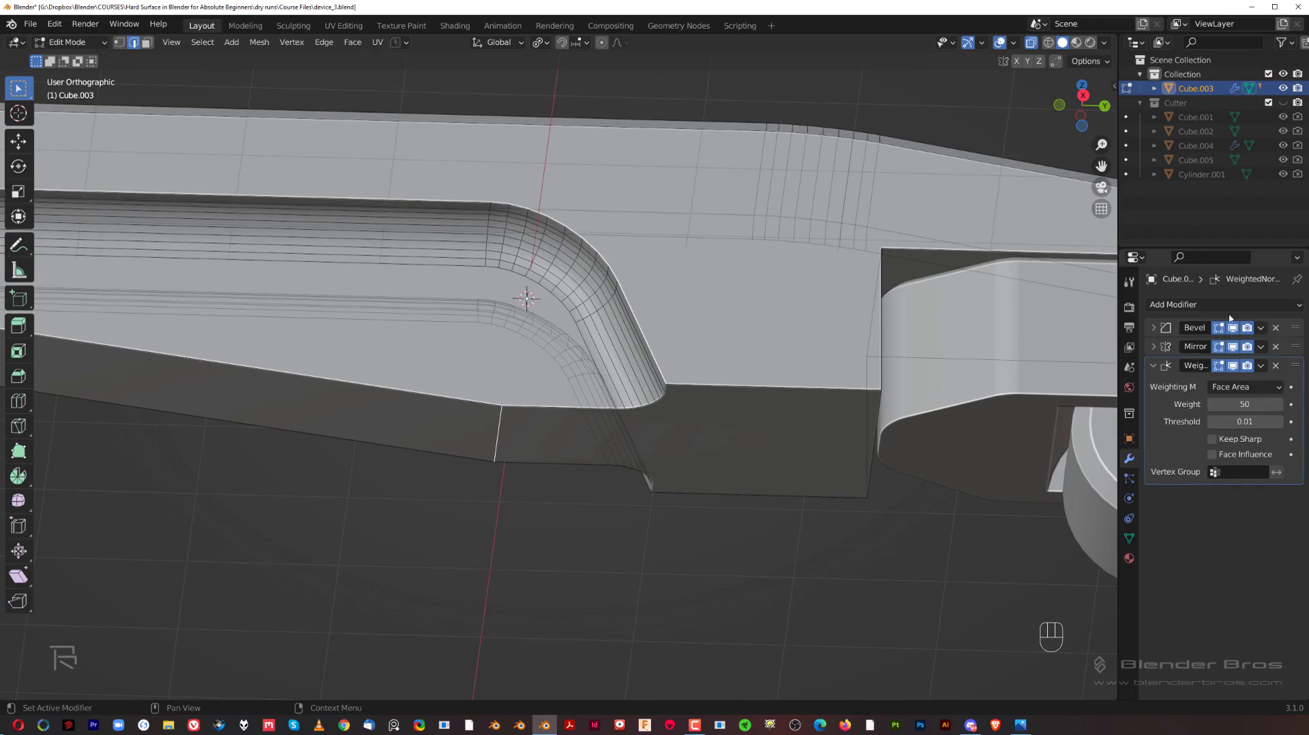
{"action": "left_click", "coordinate": [1187, 305]}
{"action": "left_click", "coordinate": [1041, 357]}
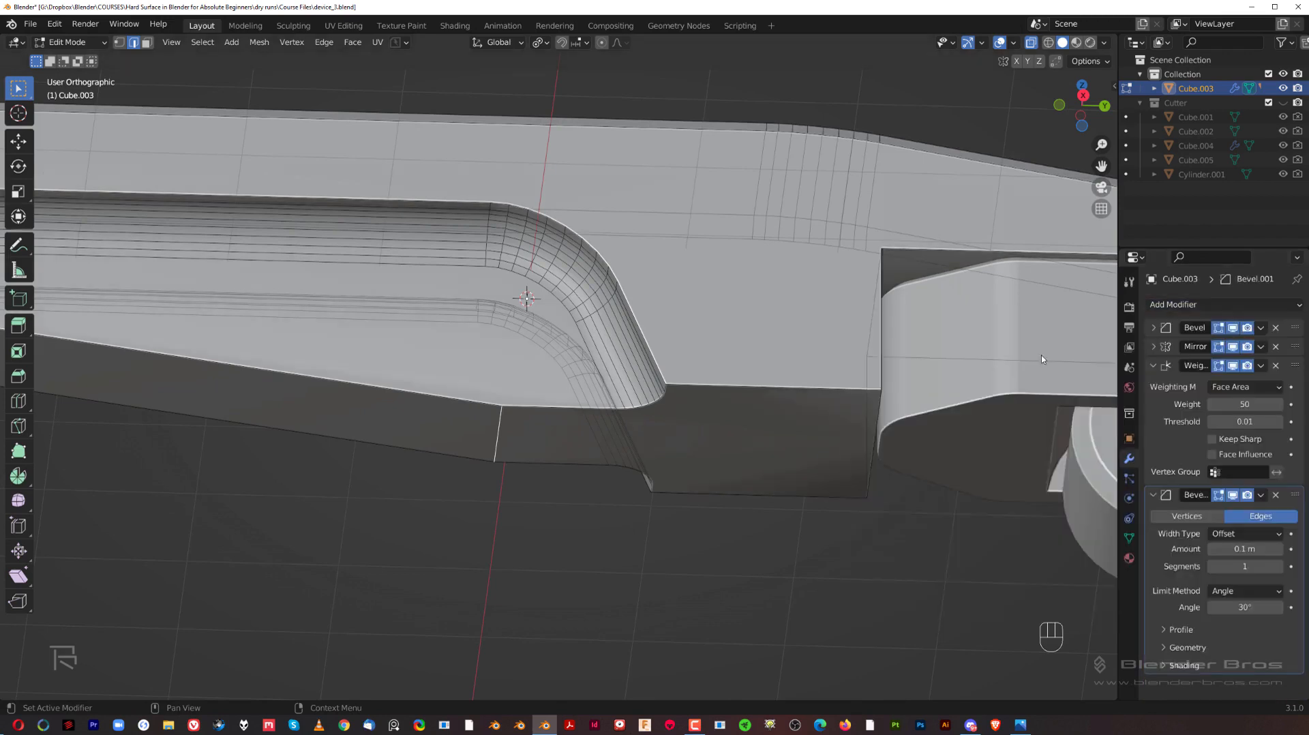
{"action": "left_click_drag", "start_coordinate": [1294, 496], "coordinate": [1273, 330]}
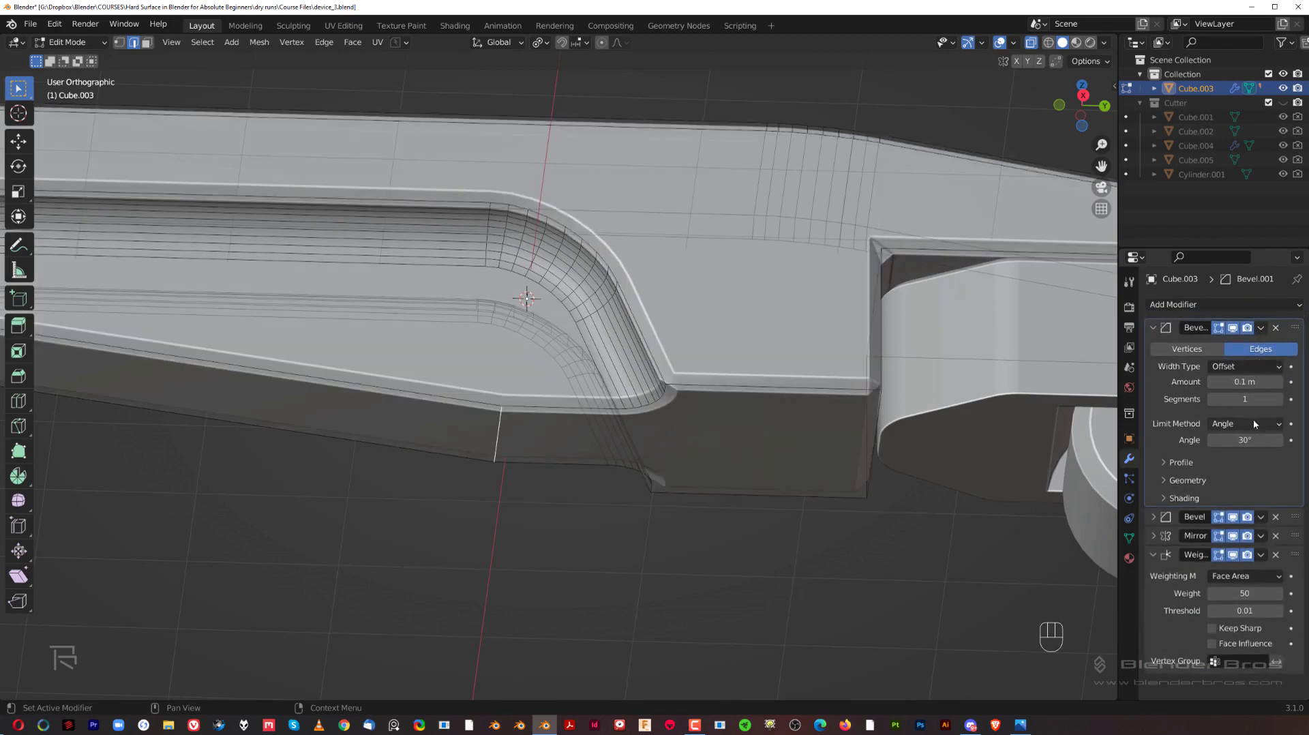
Set the new bevel to 3 segments with an Arc outer miter and limit it by Weight.
{"action": "left_click", "coordinate": [1278, 400]}
{"action": "left_click", "coordinate": [1279, 400]}
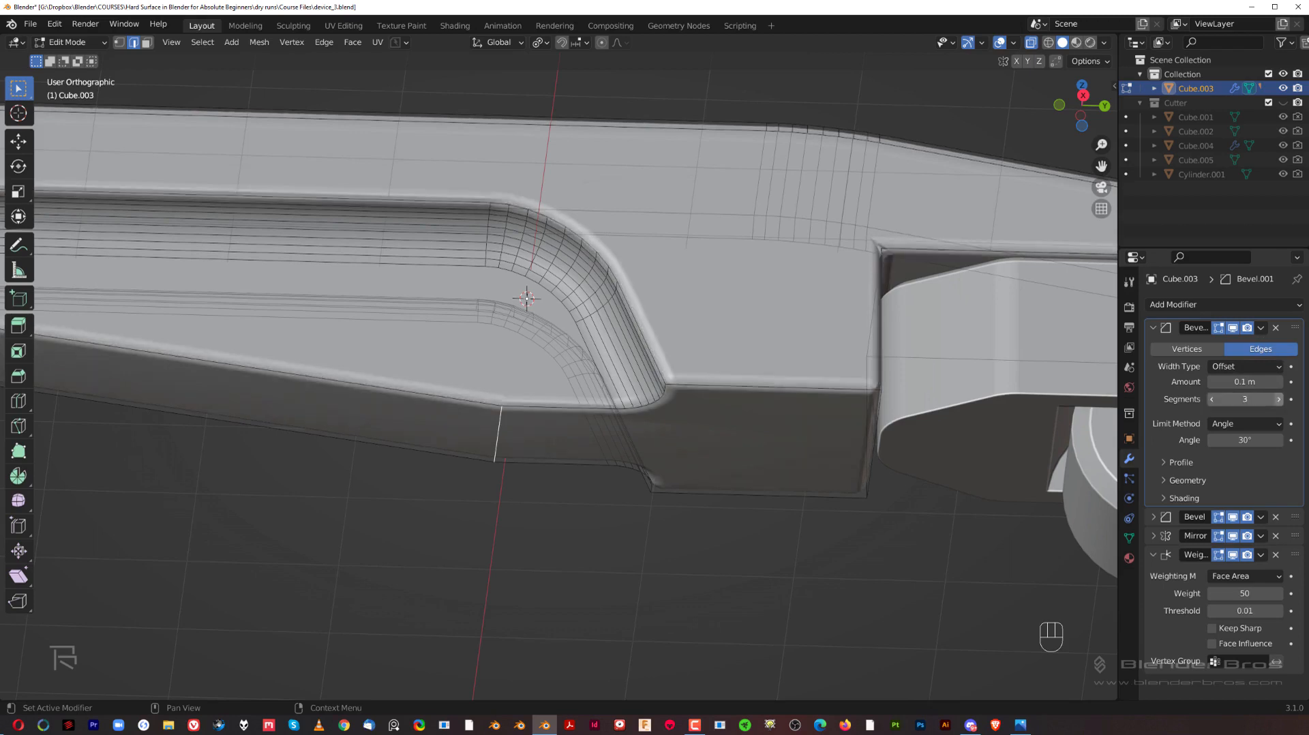
{"action": "left_click", "coordinate": [1163, 480]}
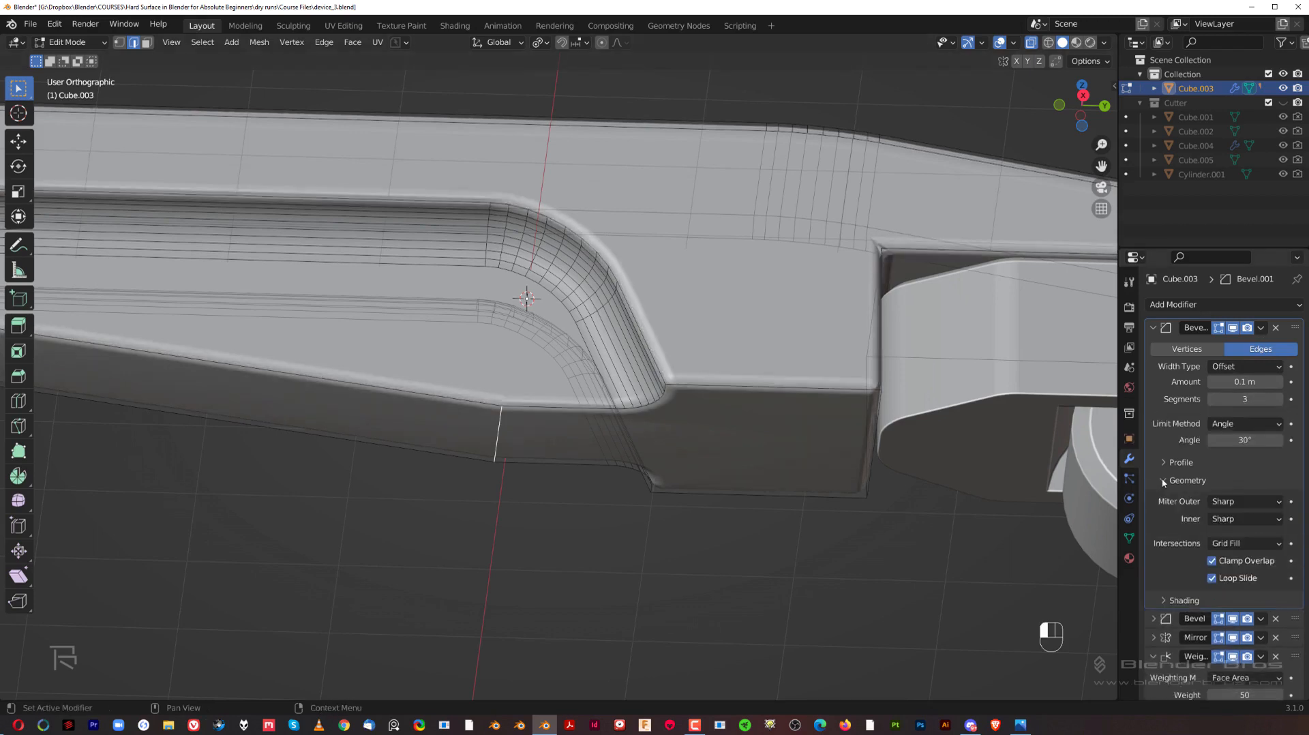
{"action": "left_click", "coordinate": [1249, 504]}
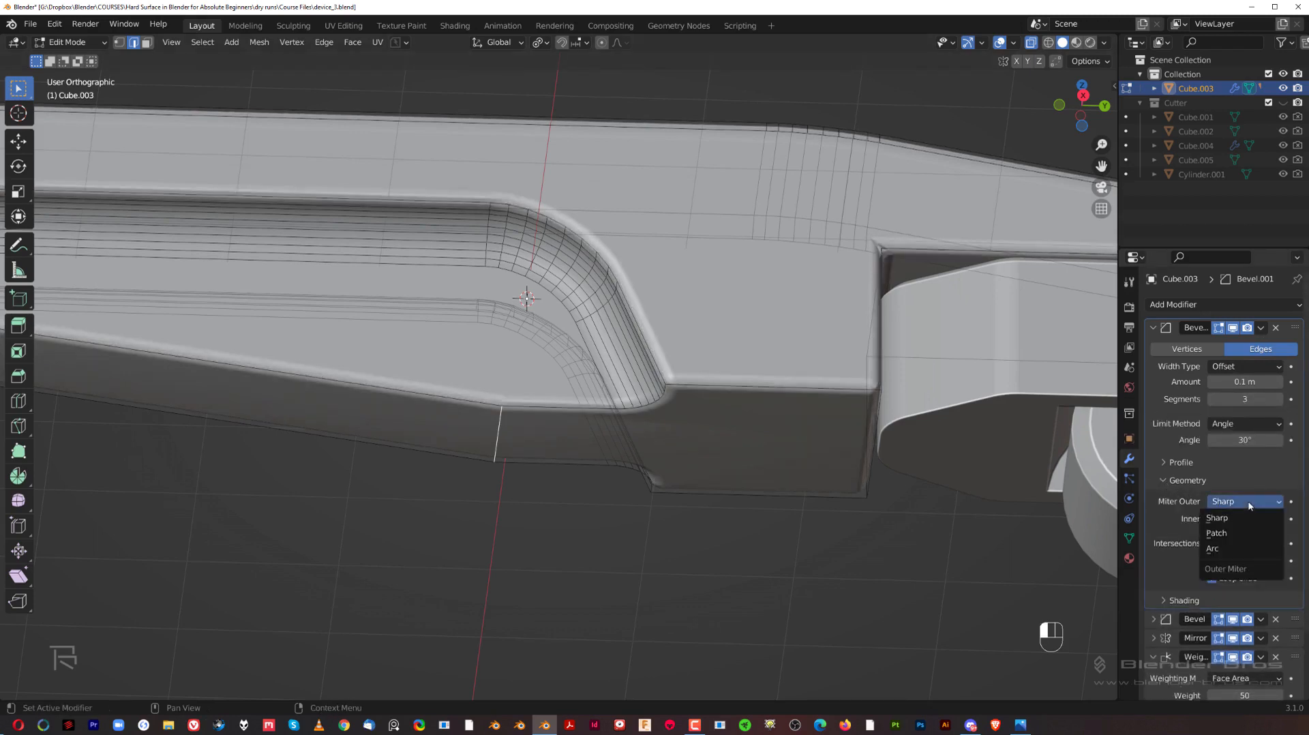
{"action": "left_click", "coordinate": [1227, 549]}
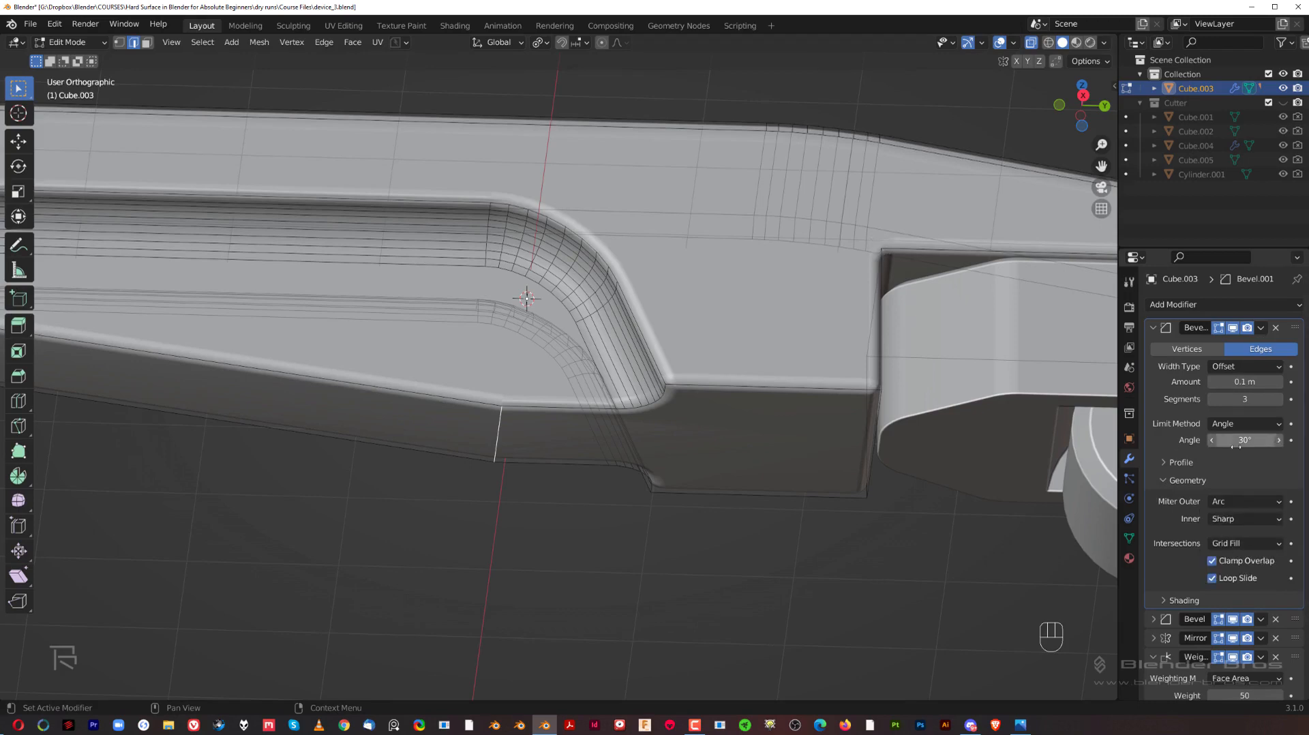
{"action": "left_click", "coordinate": [1232, 426]}
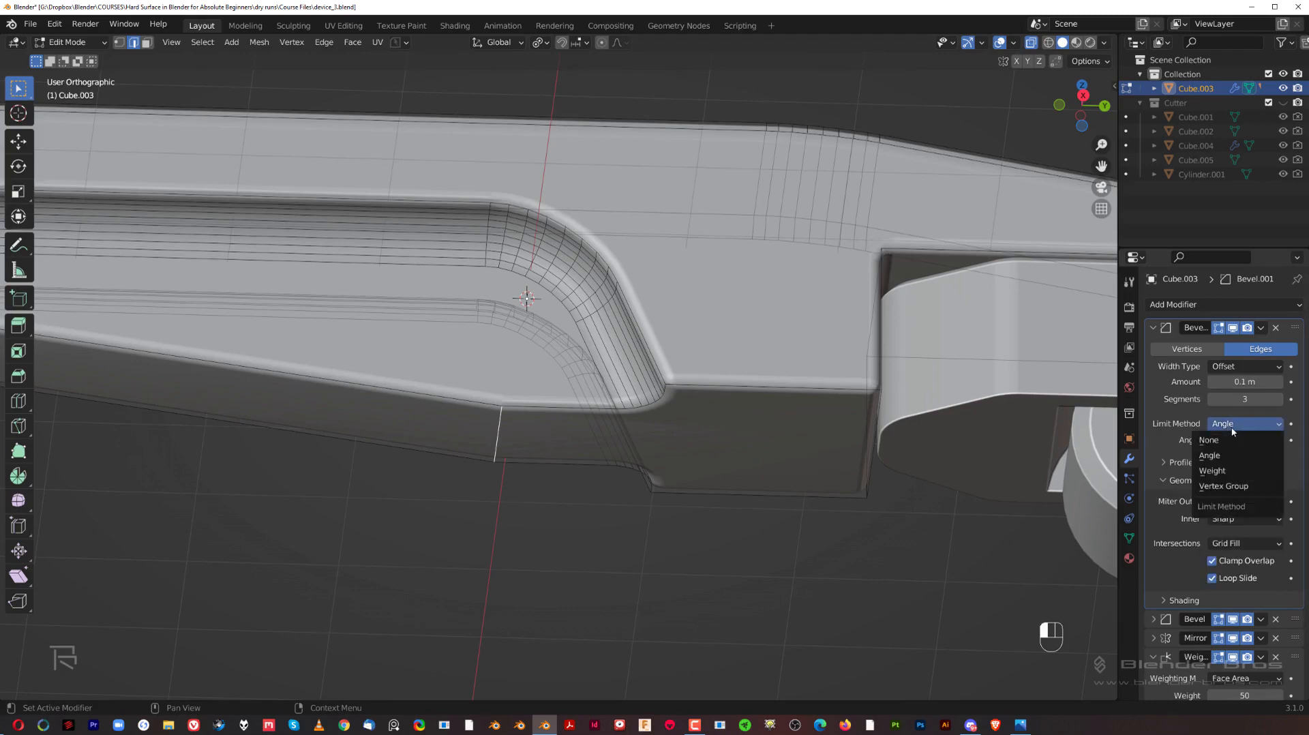
{"action": "left_click", "coordinate": [1220, 470]}
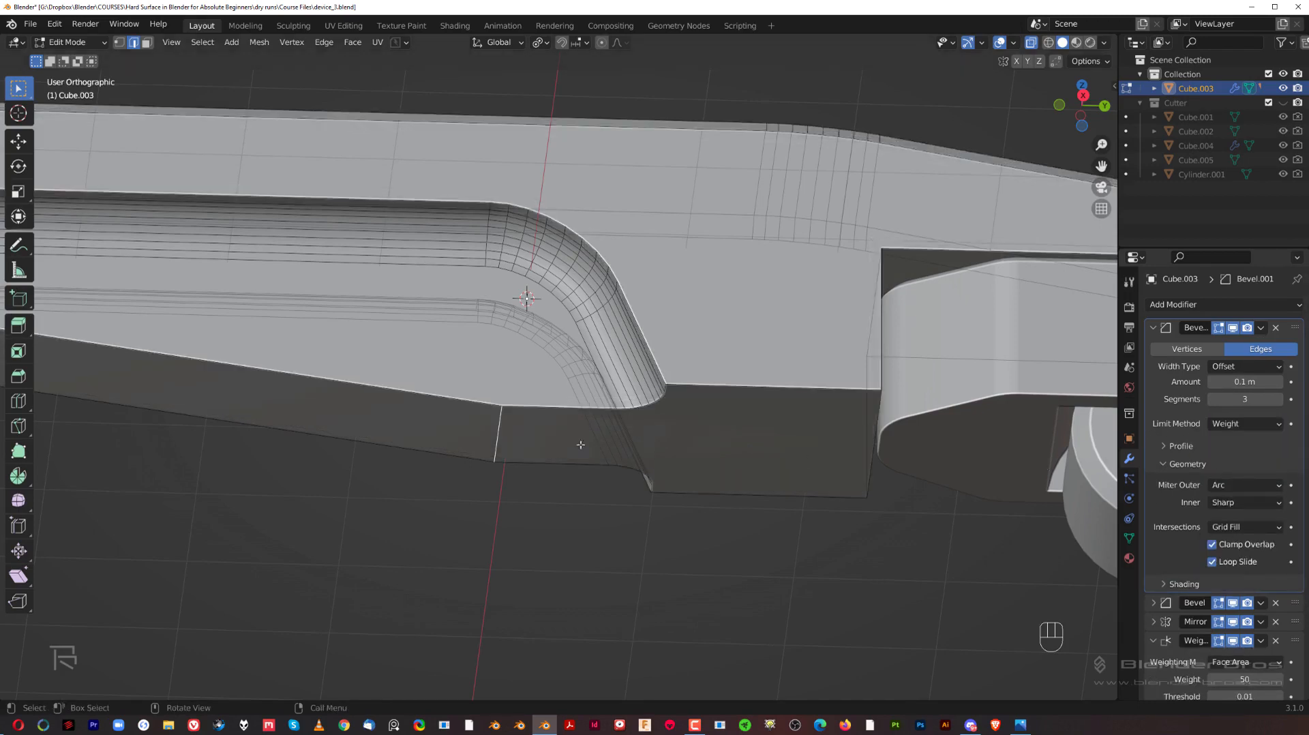
Assign an edge bevel weight of 1 to the underside edge where the long slope meets the flat section.
{"action": "middle_click_drag", "start_coordinate": [480, 412], "coordinate": [565, 414], "text": "shift"}
{"action": "scroll", "coordinate": [565, 413], "scroll_direction": "up", "scroll_amount": 3}
{"action": "left_click", "coordinate": [610, 460]}
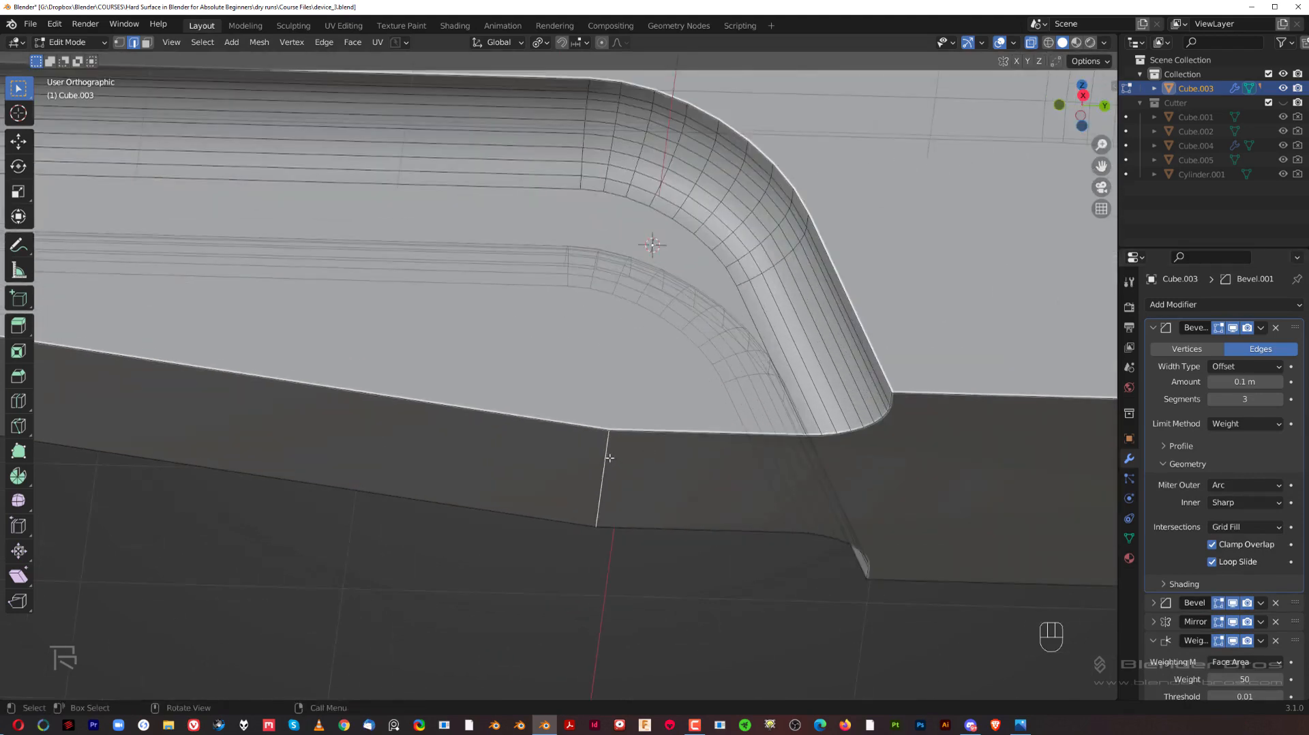
{"action": "scroll", "coordinate": [613, 450], "scroll_direction": "down", "scroll_amount": 5}
{"action": "right_click", "coordinate": [453, 332]}
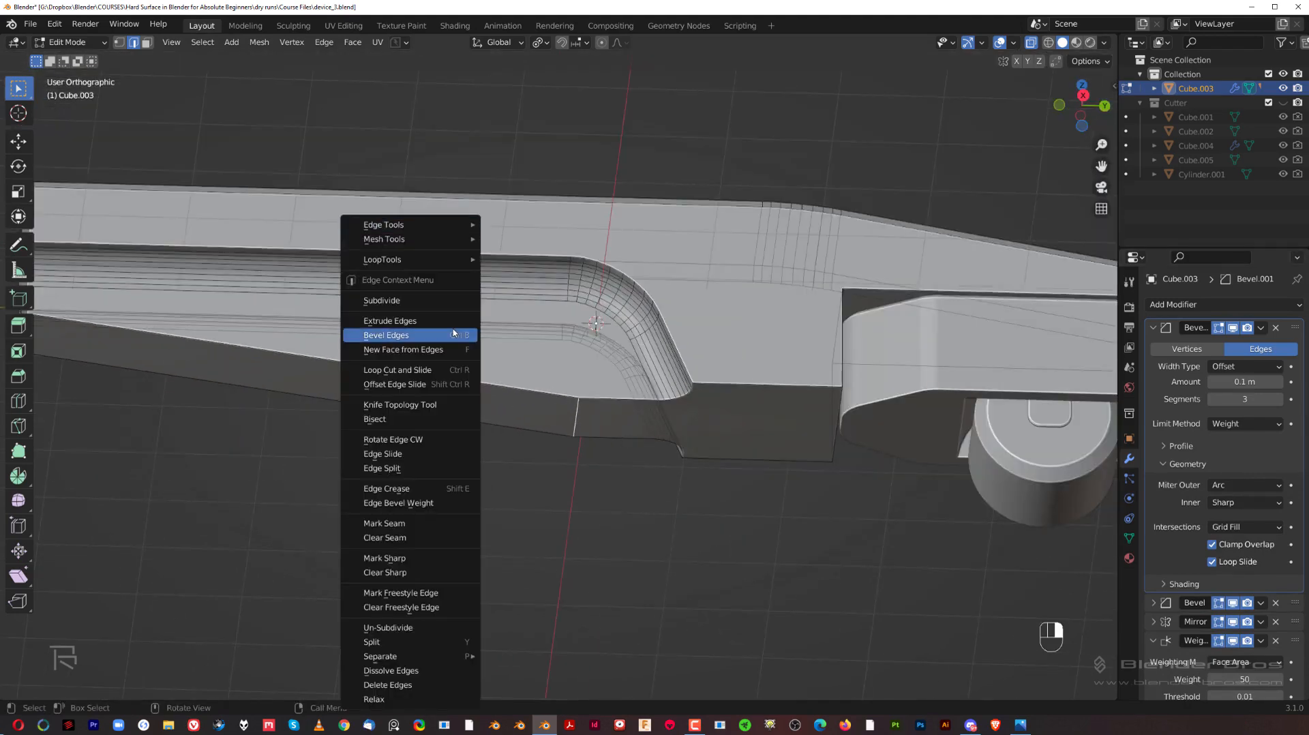
{"action": "key", "text": "Tab"}
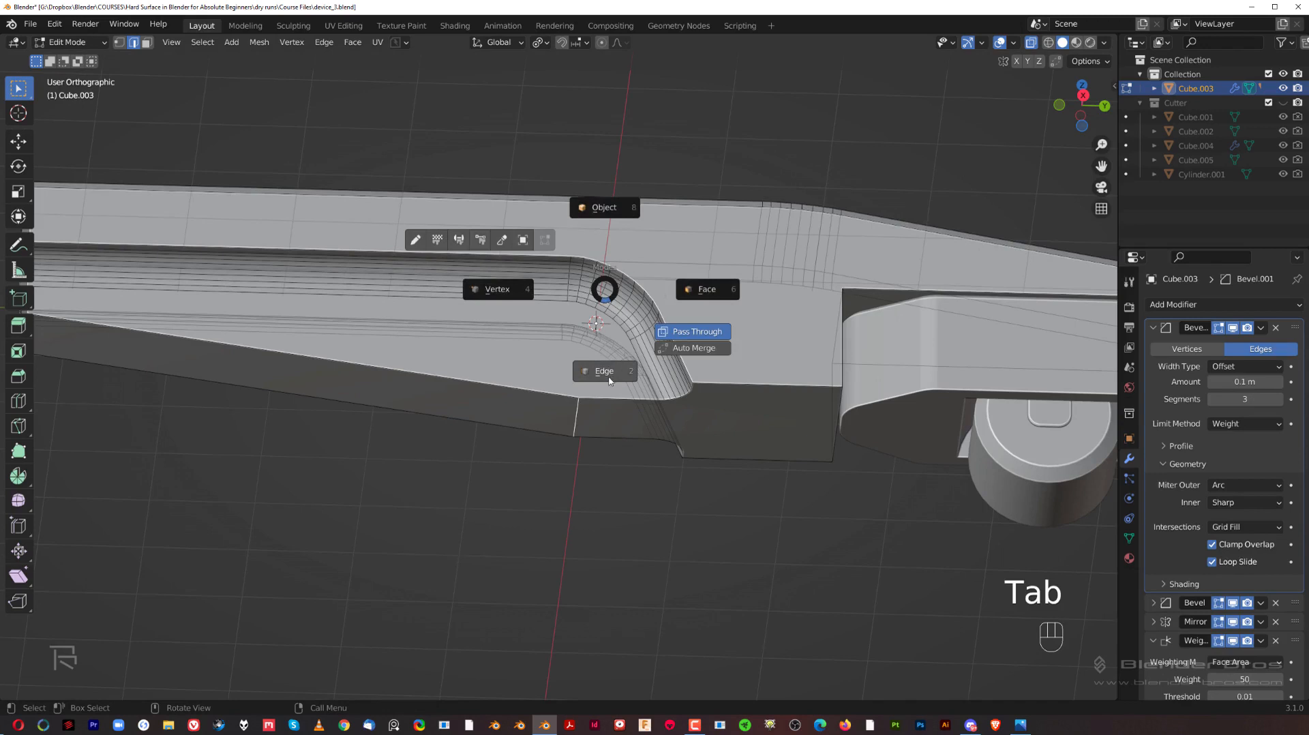
{"action": "left_click", "coordinate": [607, 374]}
{"action": "right_click", "coordinate": [450, 344]}
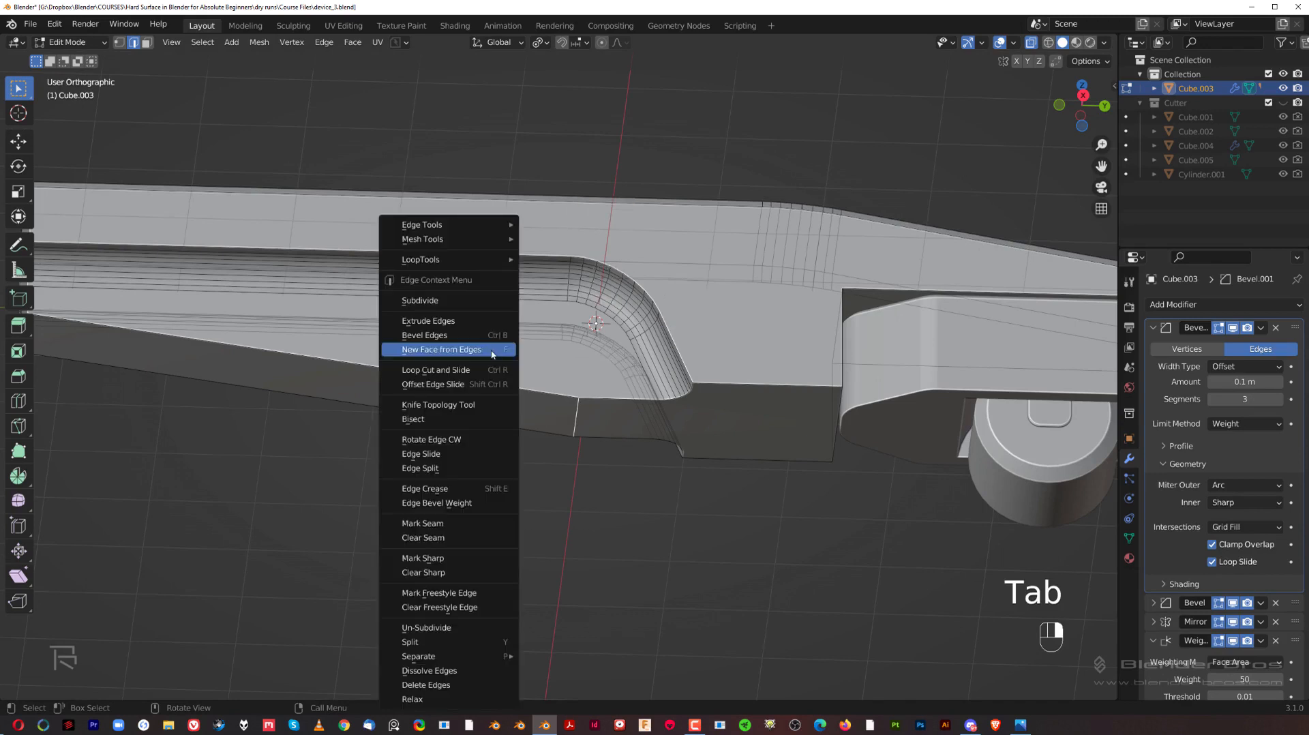
{"action": "left_click", "coordinate": [454, 504]}
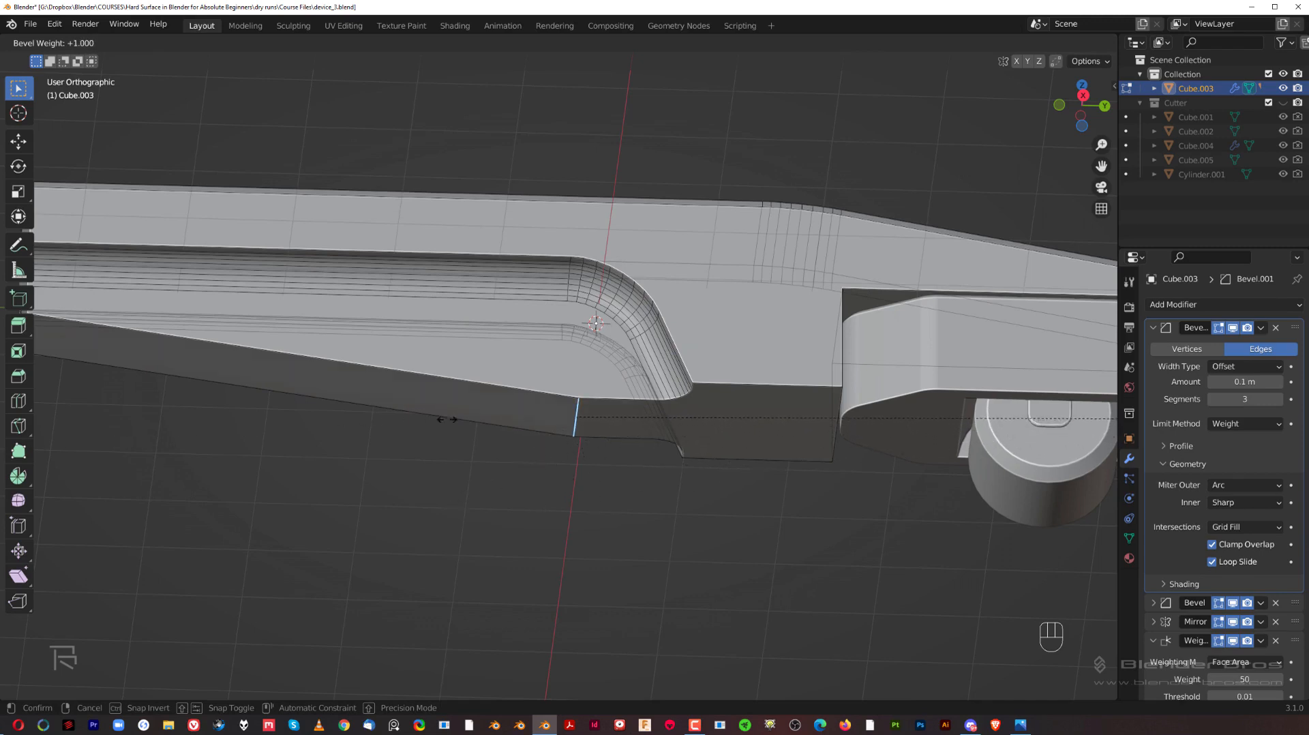
{"action": "left_click", "coordinate": [151, 441]}
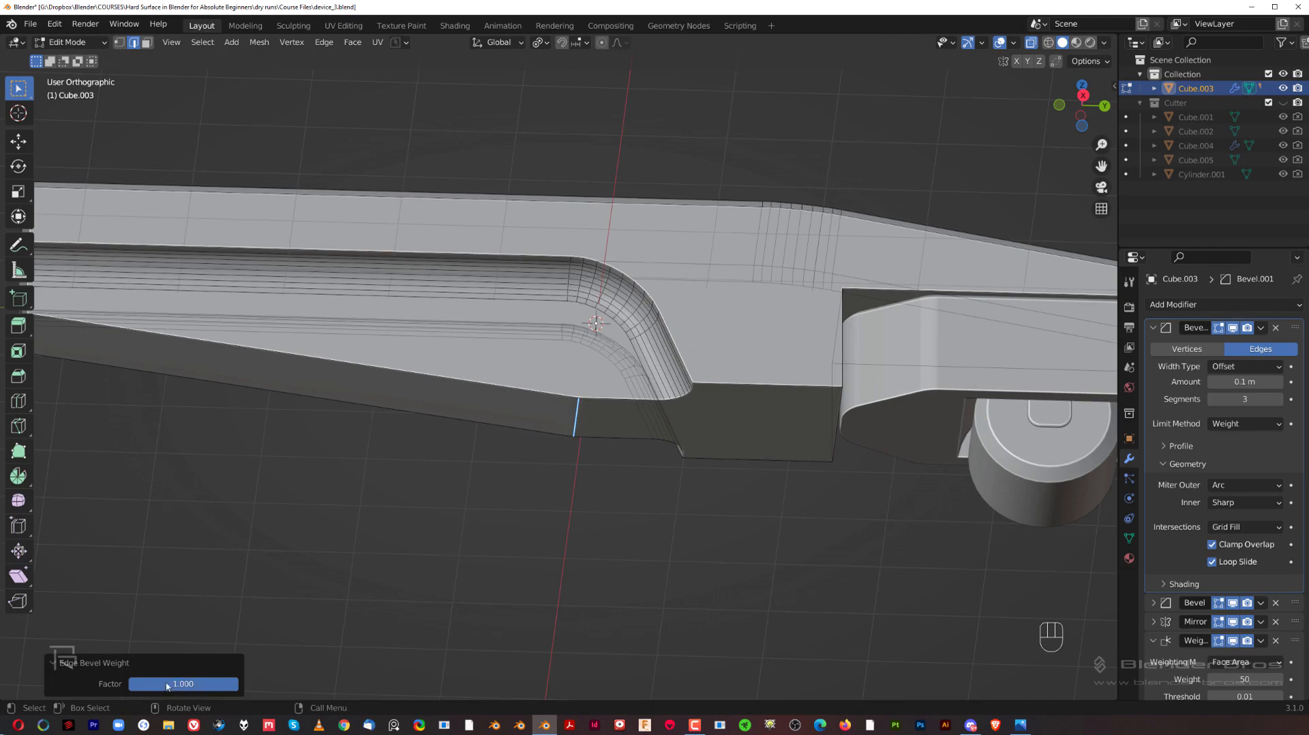
{"action": "left_click_drag", "start_coordinate": [183, 684], "coordinate": [238, 684]}
Select all of the main body's sharp edges using a 30° sharpness.
{"action": "key", "text": "Tab"}
{"action": "scroll", "coordinate": [709, 409], "scroll_direction": "up", "scroll_amount": 4}
{"action": "middle_click_drag", "start_coordinate": [757, 372], "coordinate": [766, 303]}
{"action": "middle_click_drag", "start_coordinate": [766, 303], "coordinate": [592, 433], "text": "shift"}
{"action": "scroll", "coordinate": [591, 433], "scroll_direction": "down", "scroll_amount": 2}
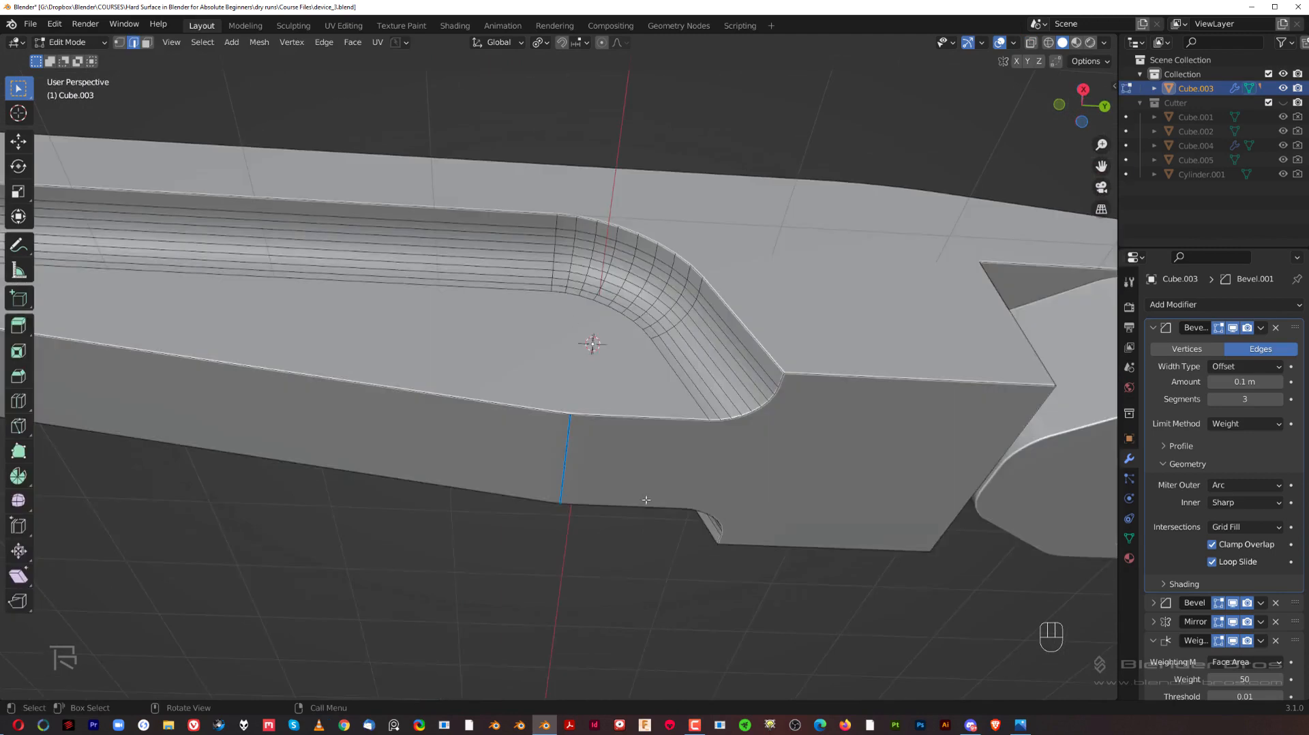
{"action": "middle_click_drag", "start_coordinate": [645, 500], "coordinate": [603, 478]}
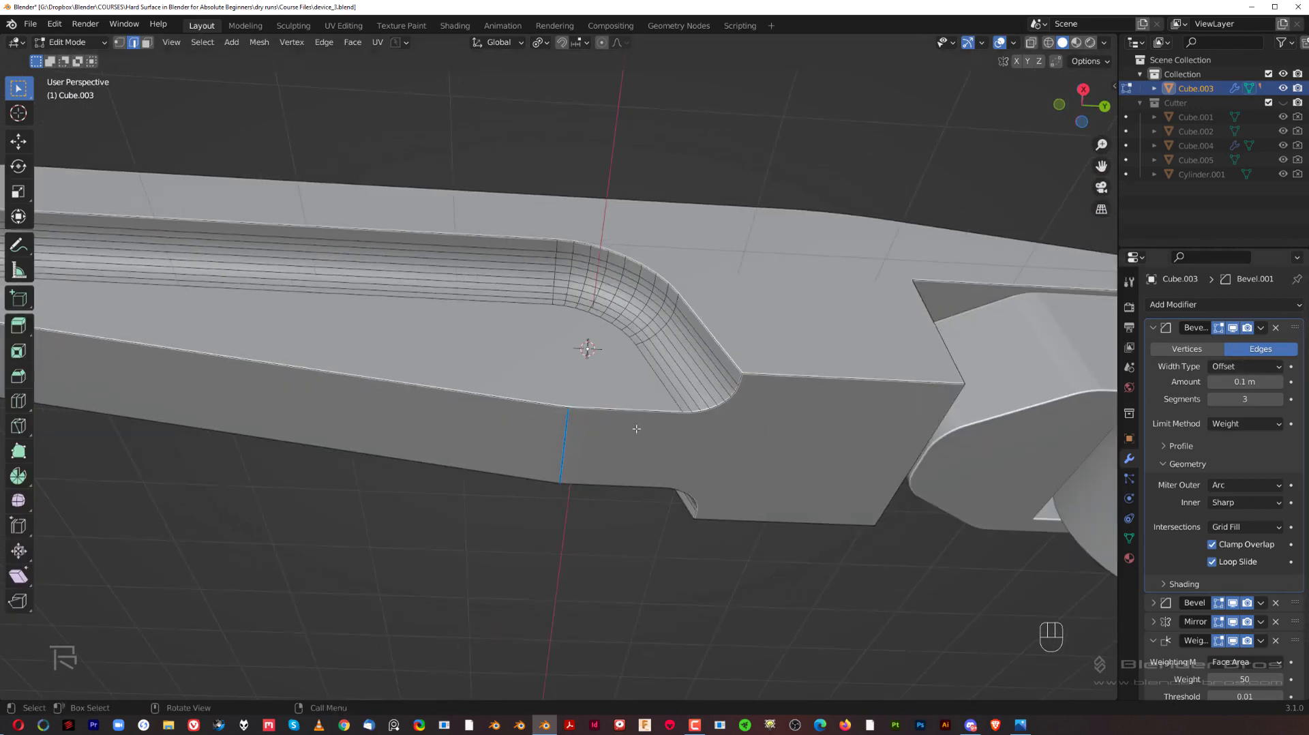
{"action": "scroll", "coordinate": [596, 450], "scroll_direction": "up", "scroll_amount": 1}
{"action": "left_click", "coordinate": [823, 375]}
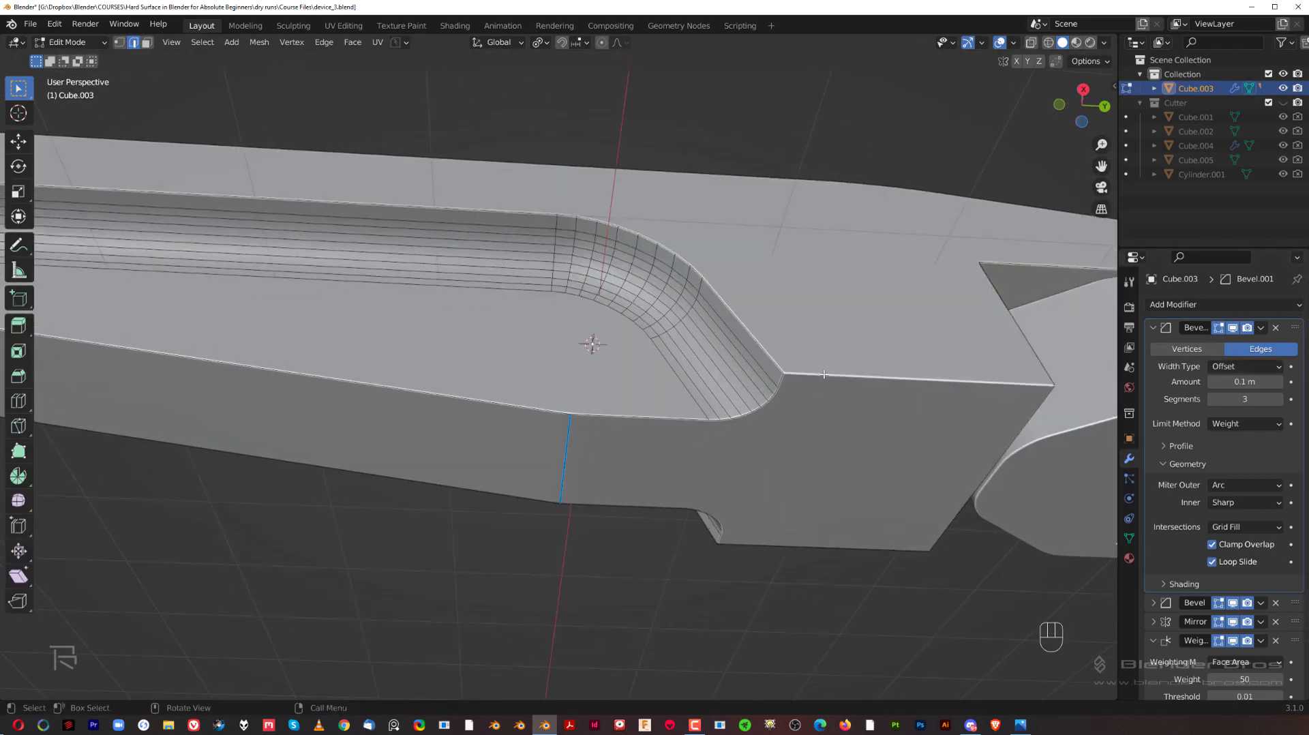
{"action": "left_click", "coordinate": [203, 42]}
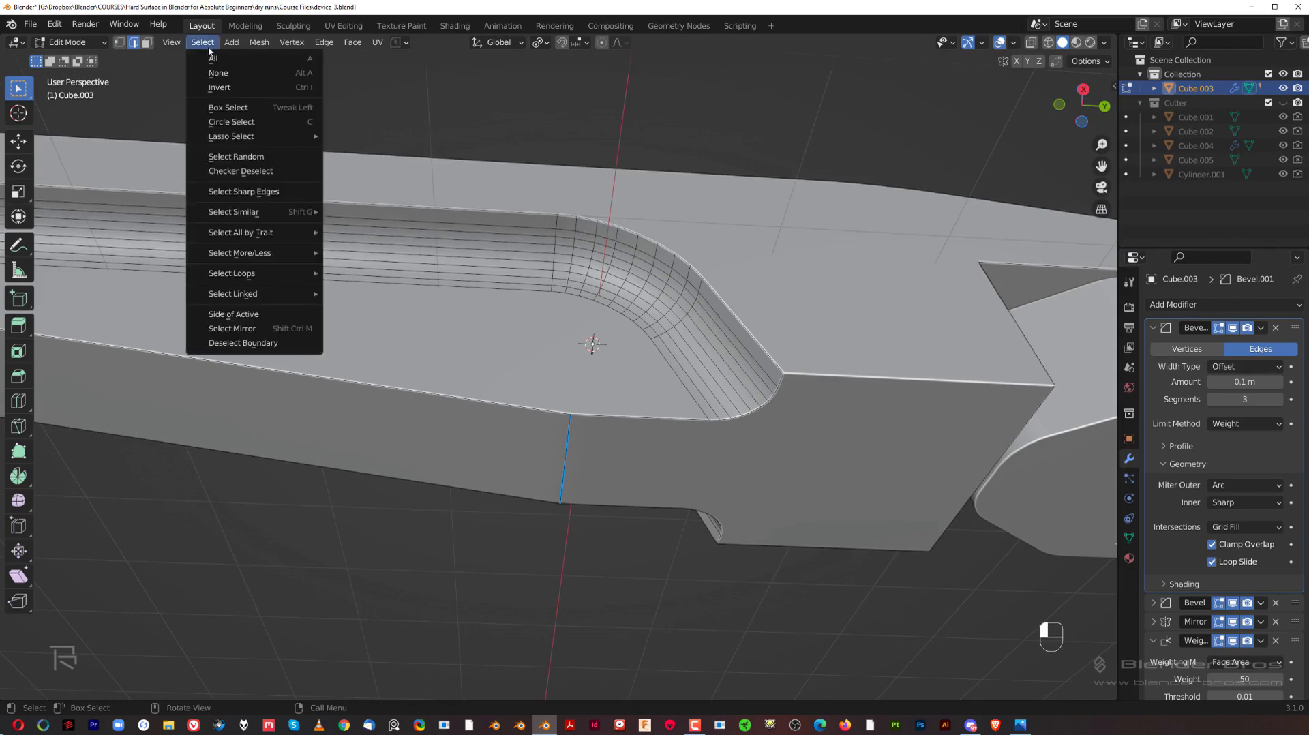
{"action": "left_click", "coordinate": [240, 195]}
Try giving all the selected sharp edges of the body a bevel weight of 1.
{"action": "middle_click_drag", "start_coordinate": [579, 344], "coordinate": [641, 360]}
{"action": "right_click", "coordinate": [640, 360]}
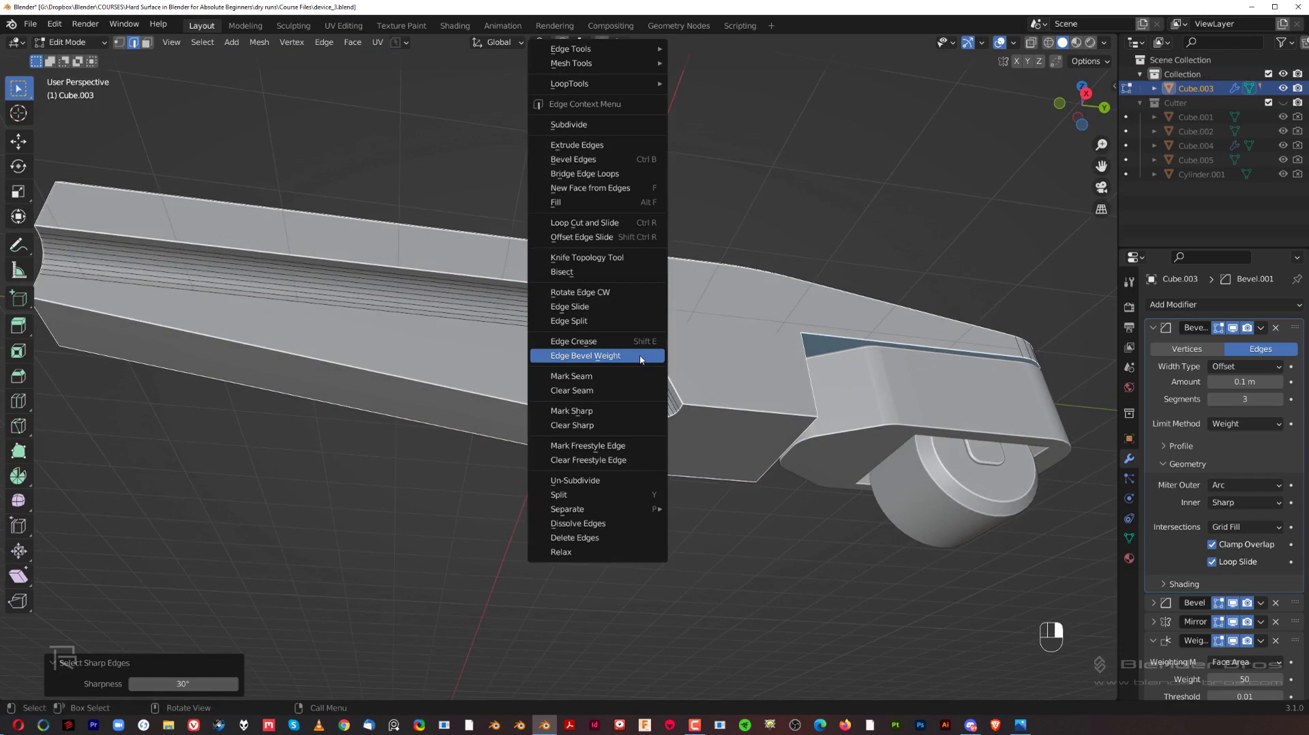
{"action": "left_click", "coordinate": [641, 360]}
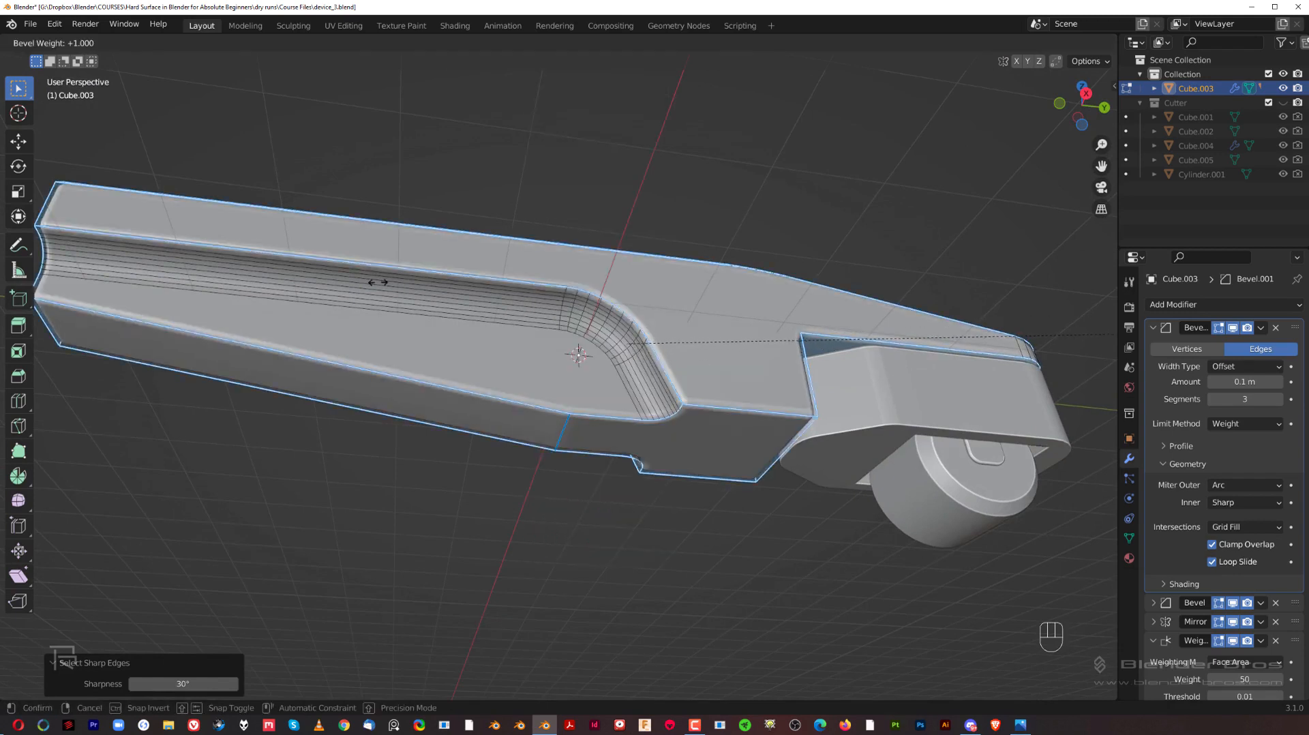
{"action": "left_click", "coordinate": [439, 280]}
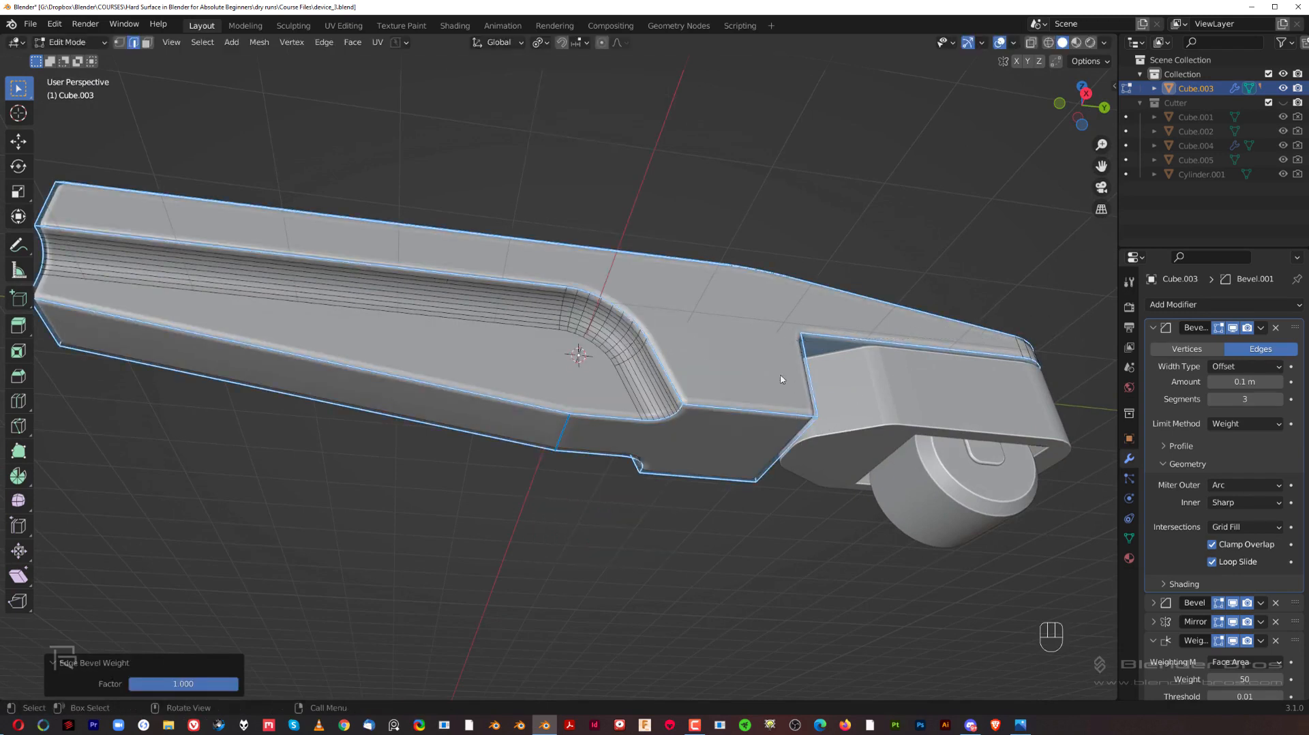
Leave Edit Mode and remove the body's second, angle-limited Bevel modifier from the stack.
{"action": "key", "text": "Tab"}
{"action": "middle_click_drag", "start_coordinate": [877, 425], "coordinate": [736, 392], "text": "shift"}
{"action": "scroll", "coordinate": [684, 345], "scroll_direction": "up", "scroll_amount": 2}
{"action": "middle_click_drag", "start_coordinate": [736, 392], "coordinate": [759, 396]}
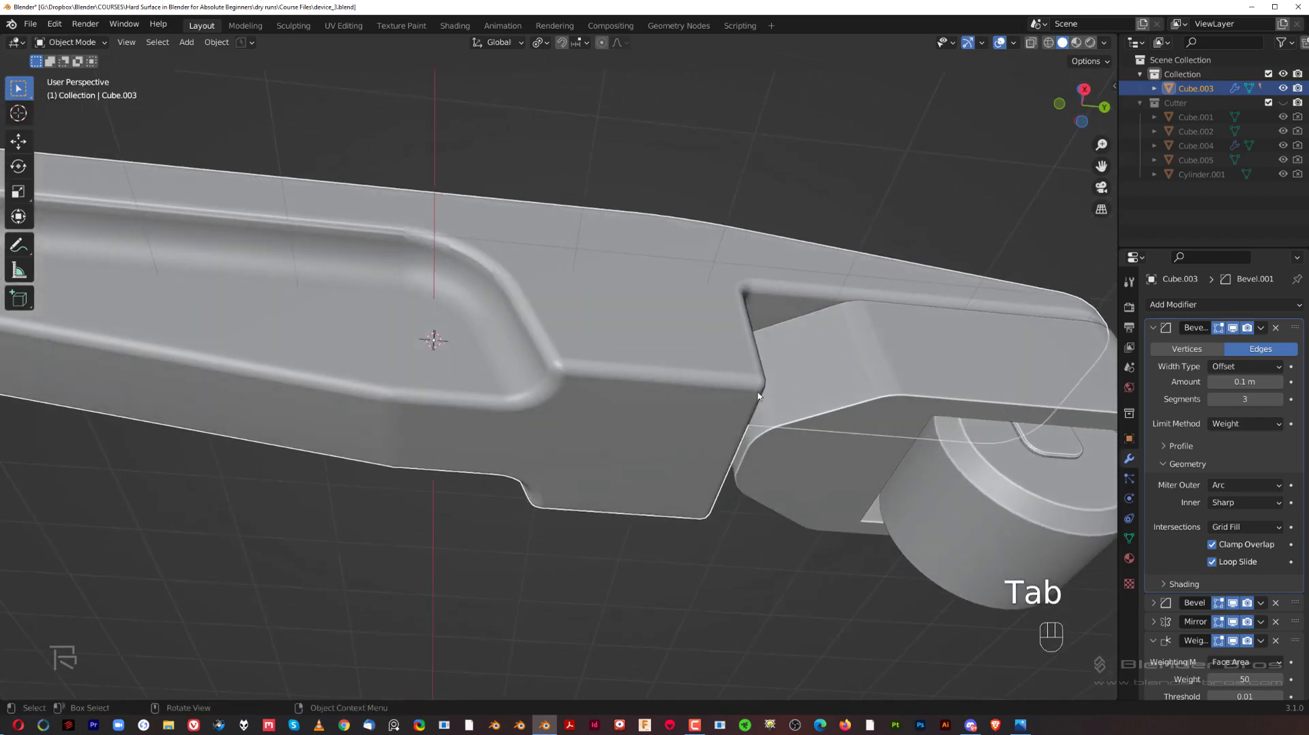
{"action": "left_click", "coordinate": [1275, 603]}
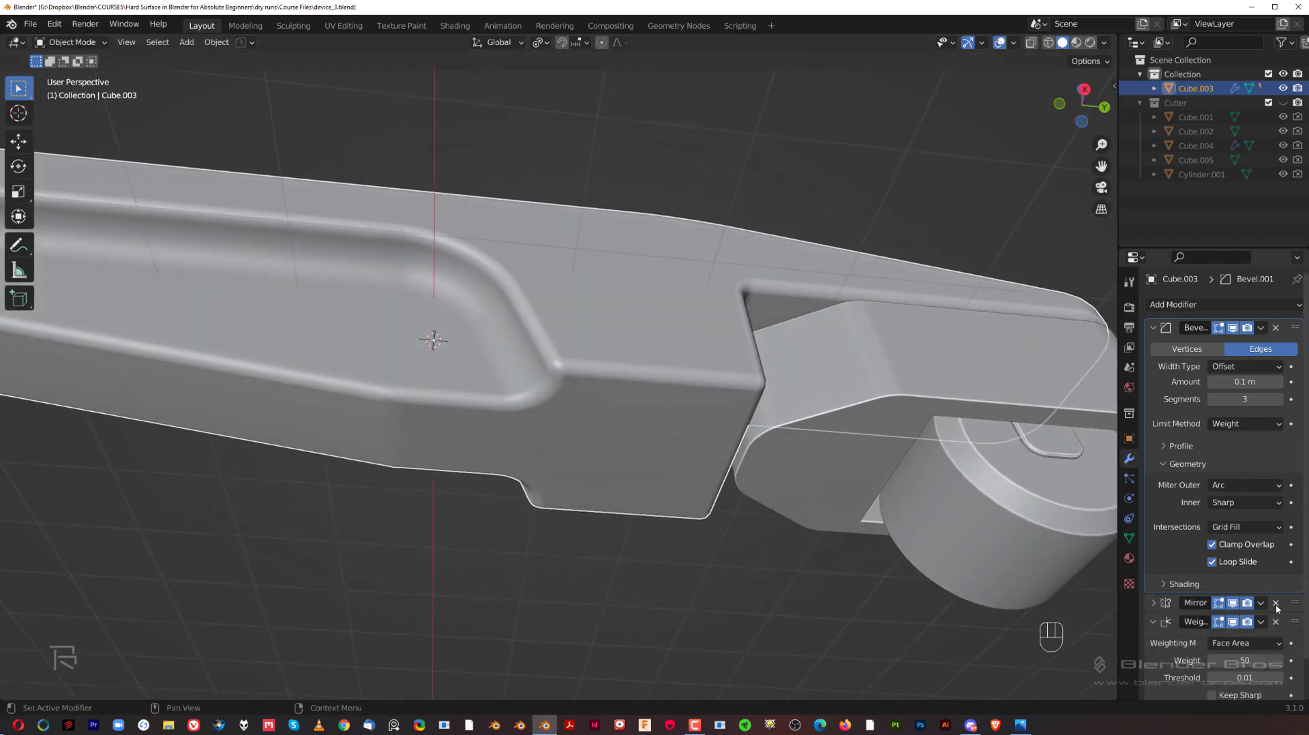
{"action": "scroll", "coordinate": [600, 427], "scroll_direction": "down", "scroll_amount": 4}
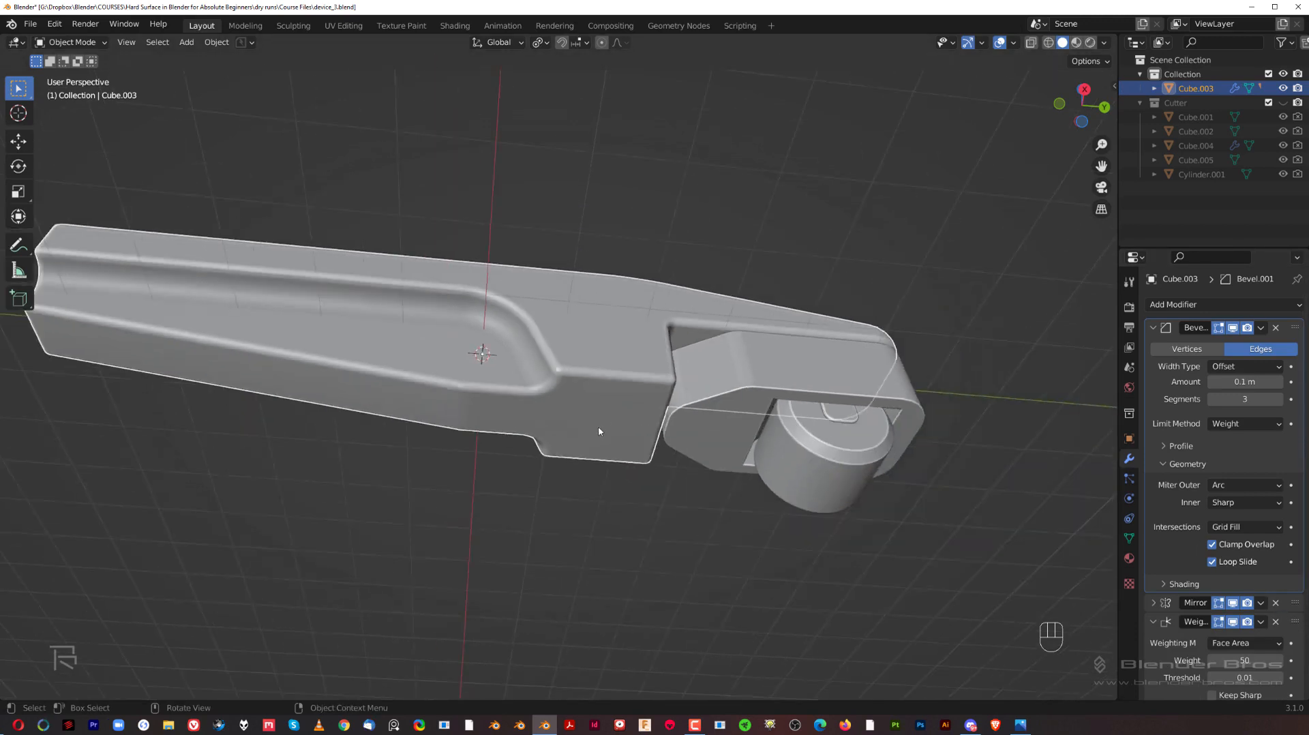
{"action": "middle_click_drag", "start_coordinate": [598, 426], "coordinate": [676, 403], "text": "shift"}
{"action": "scroll", "coordinate": [676, 403], "scroll_direction": "up", "scroll_amount": 3}
Undo the modifier removal and the bevel weights on the sharp edges, keeping only the underside slope edge weighted.
{"action": "key", "text": "ctrl+z"}
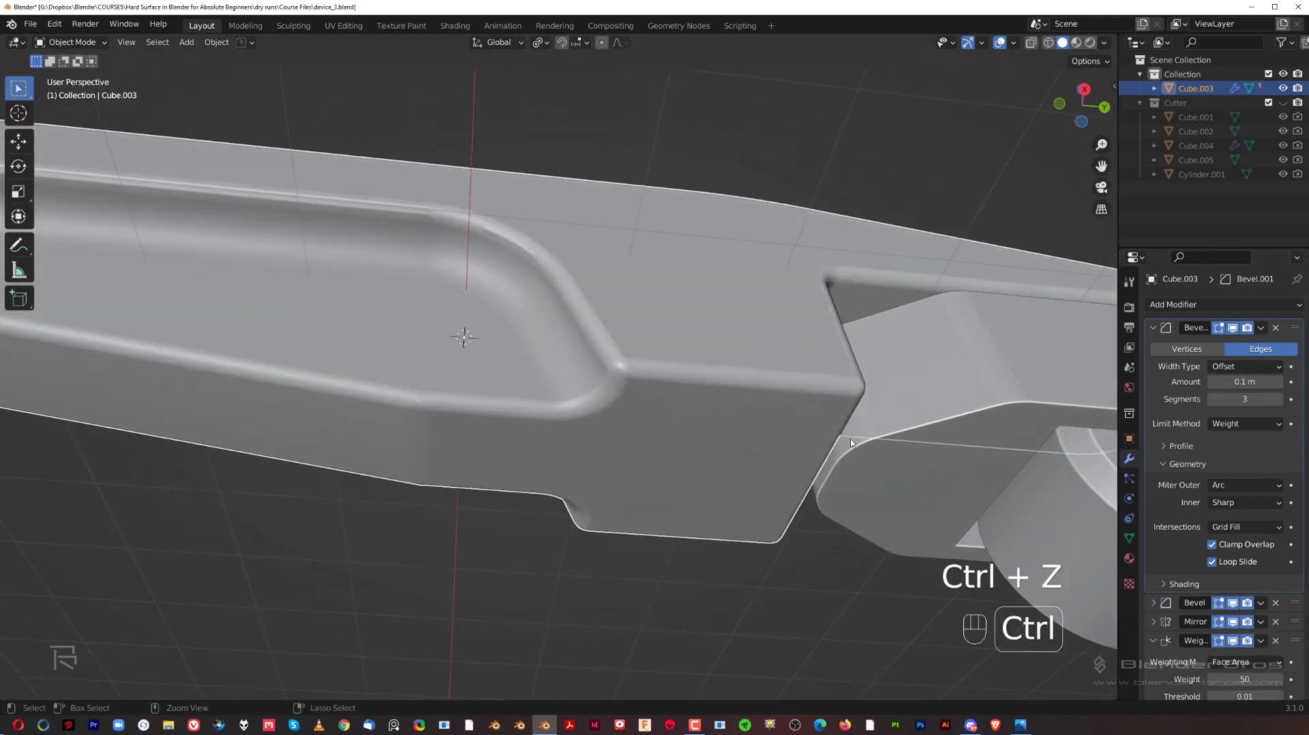
{"action": "key", "text": "ctrl+z"}
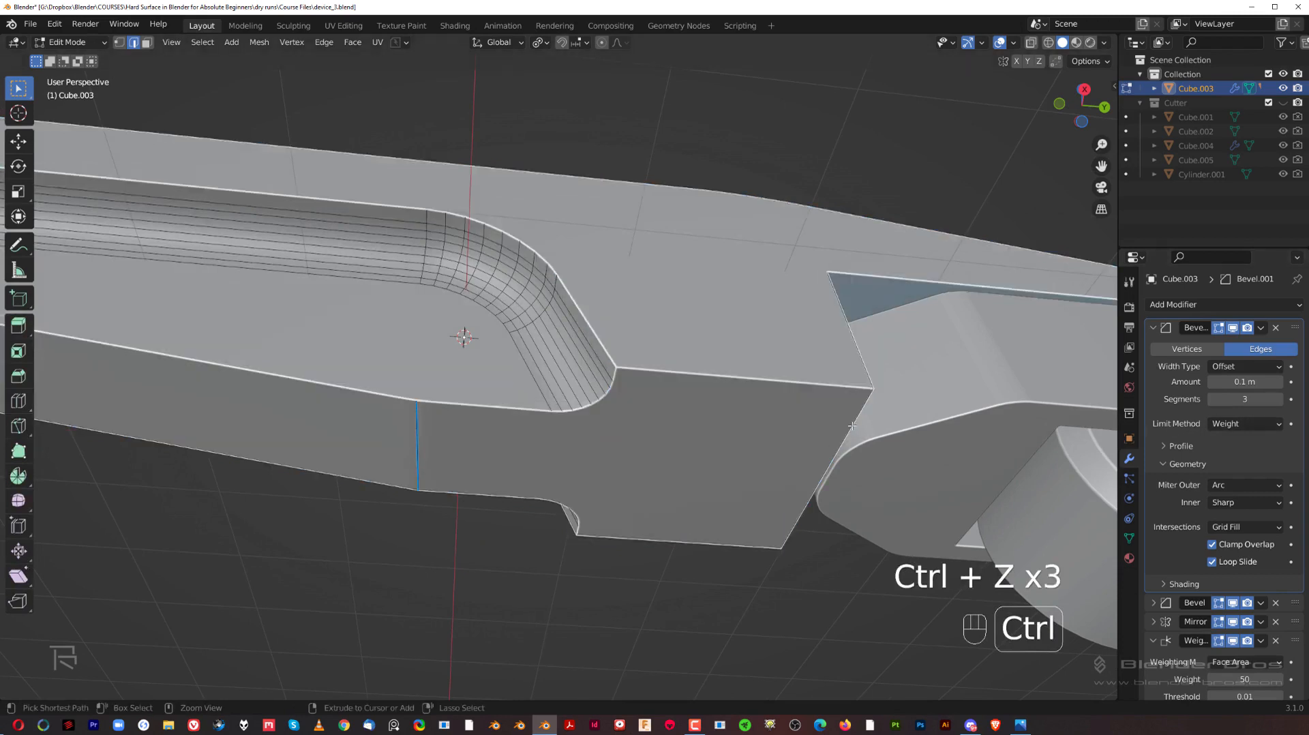
{"action": "scroll", "coordinate": [580, 419], "scroll_direction": "up", "scroll_amount": 3}
{"action": "middle_click_drag", "start_coordinate": [471, 421], "coordinate": [538, 403], "text": "shift"}
{"action": "key", "text": "Tab"}
{"action": "key", "text": "Tab"}
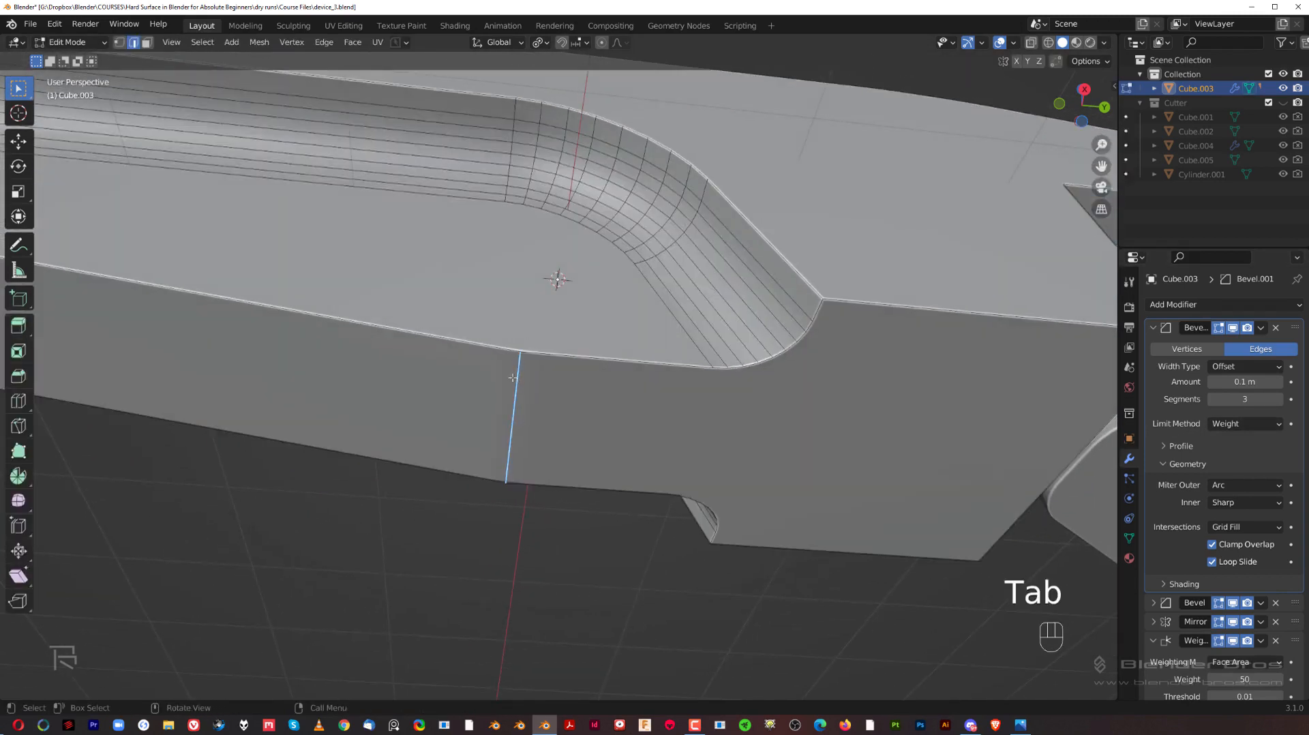
In Object Mode, set the weight-limited bevel's amount to 0.128 m and its segments to 8.
{"action": "key", "text": "Tab"}
{"action": "left_click_drag", "start_coordinate": [1245, 382], "coordinate": [1220, 381], "text": "shift"}
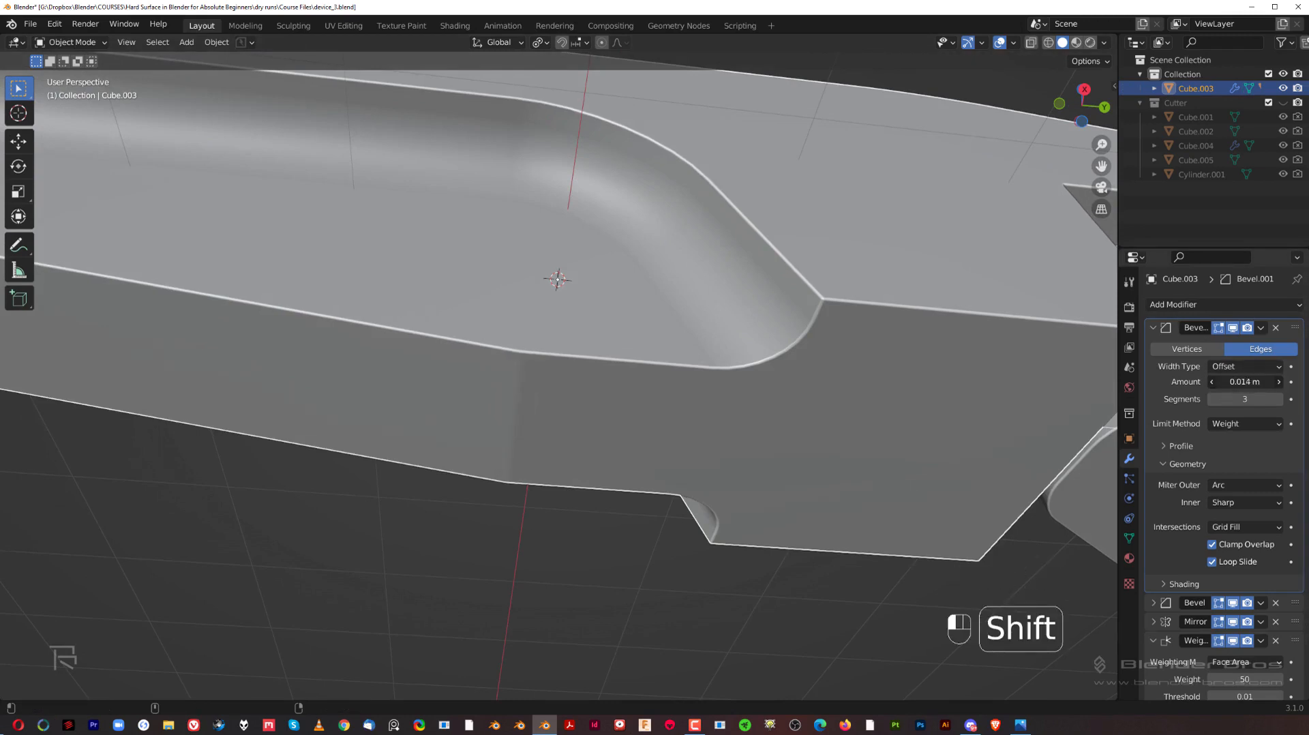
{"action": "left_click_drag", "start_coordinate": [1220, 382], "coordinate": [1235, 381], "text": "shift"}
{"action": "left_click", "coordinate": [1278, 399]}
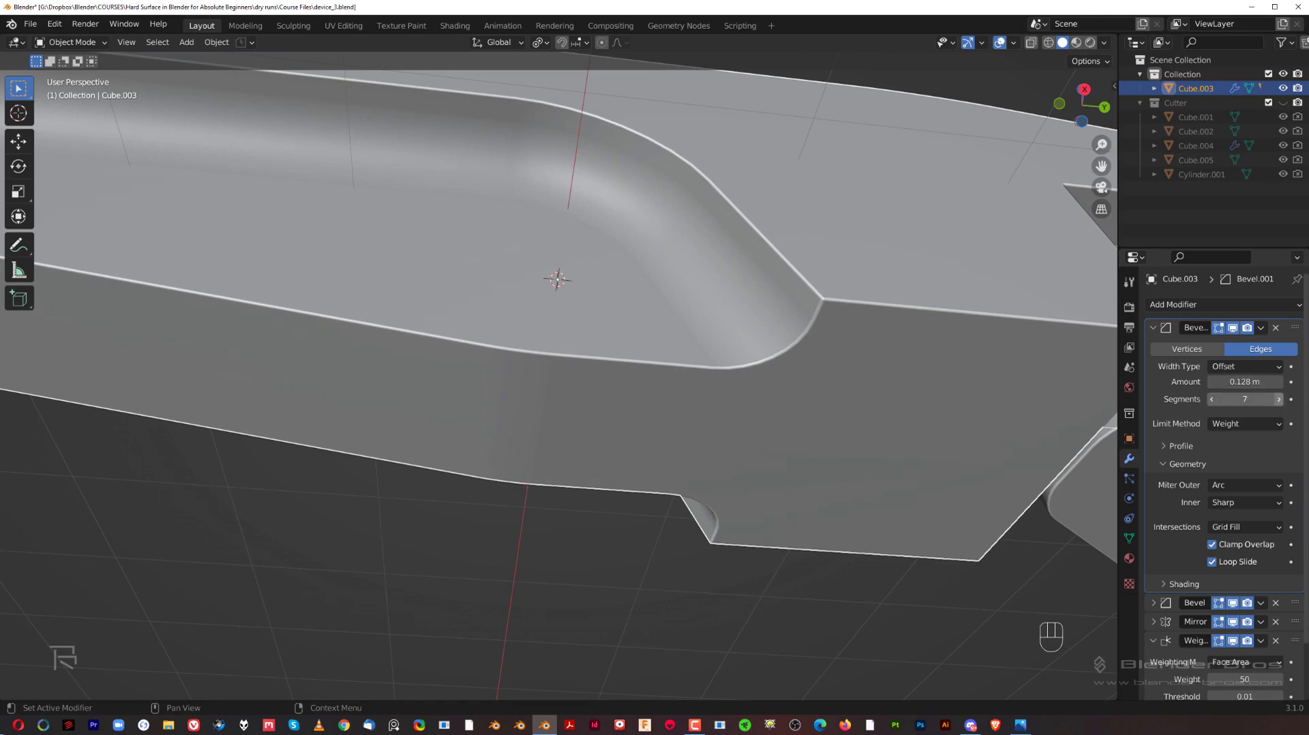
{"action": "left_click", "coordinate": [1278, 399]}
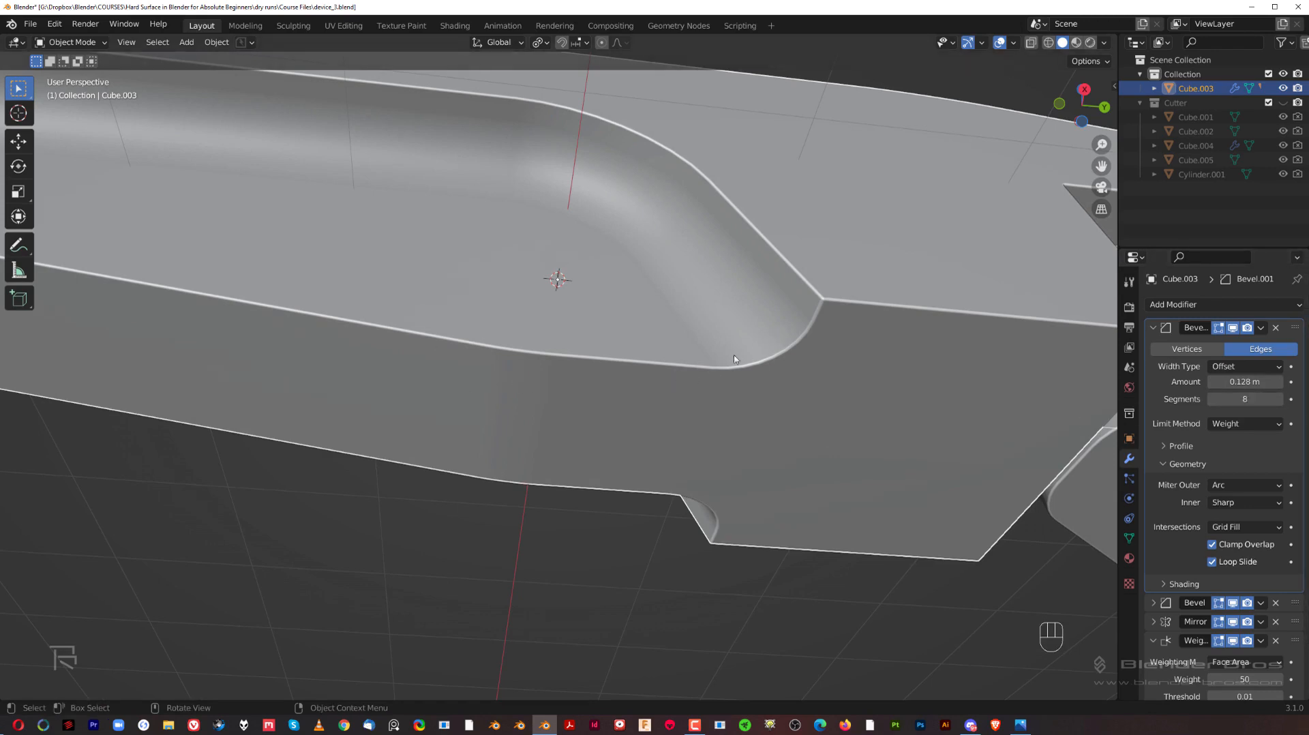
Examine the body's rounded underside transition in the right orthographic view.
{"action": "key", "text": "KP_3"}
{"action": "key", "text": "KP_5"}
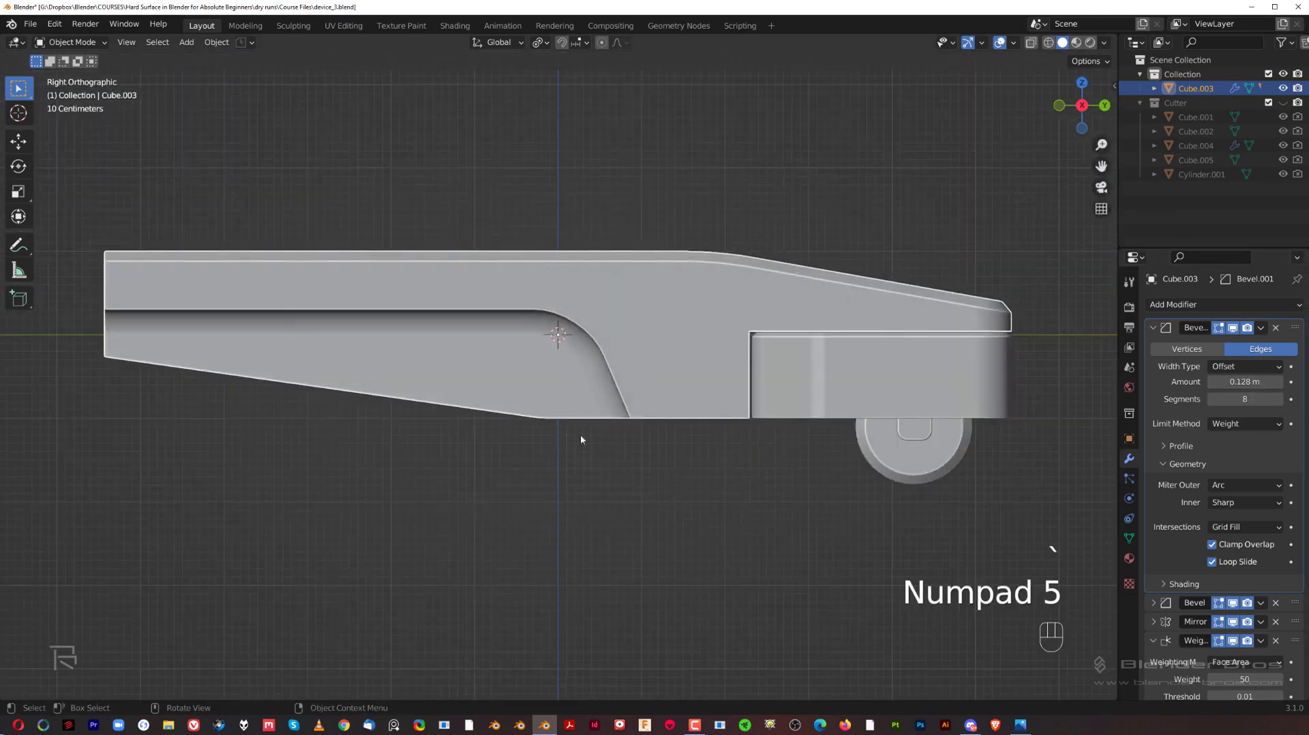
{"action": "scroll", "coordinate": [666, 413], "scroll_direction": "up", "scroll_amount": 3}
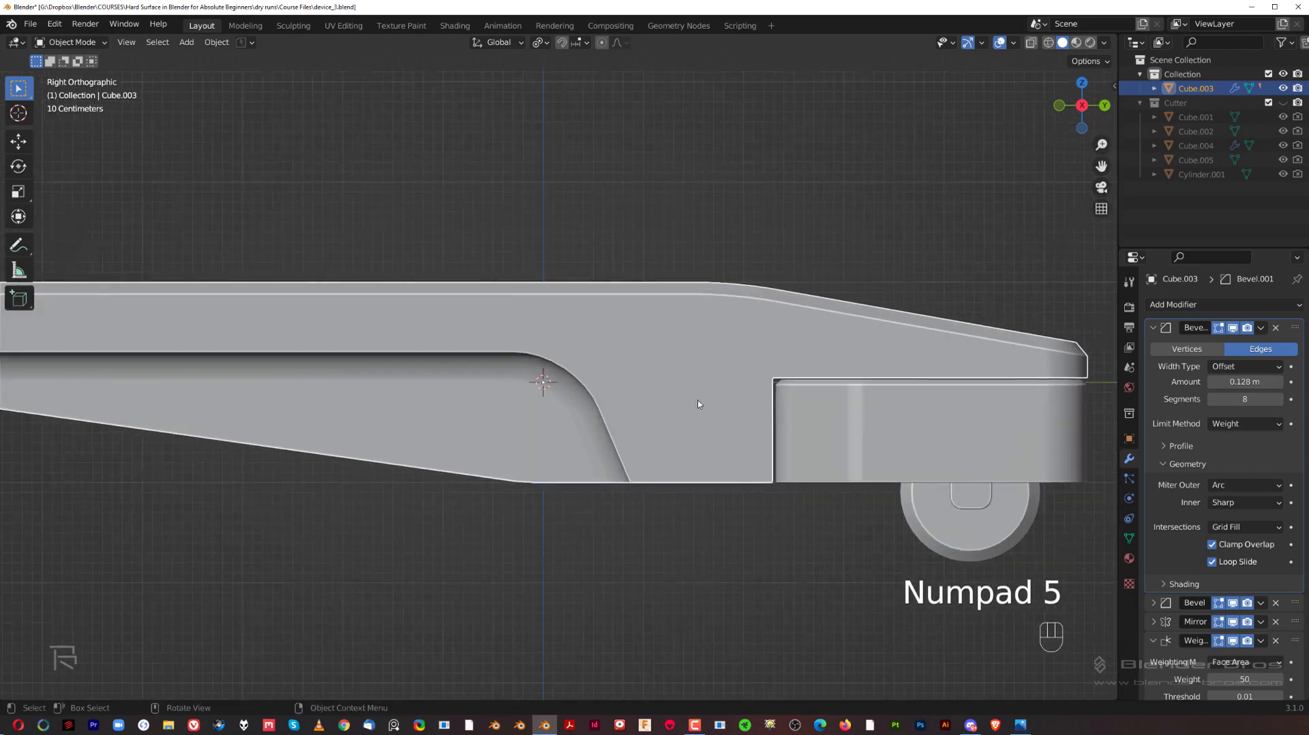
{"action": "middle_click_drag", "start_coordinate": [697, 400], "coordinate": [738, 415]}
{"action": "key", "text": "grave"}
{"action": "left_click", "coordinate": [994, 440]}
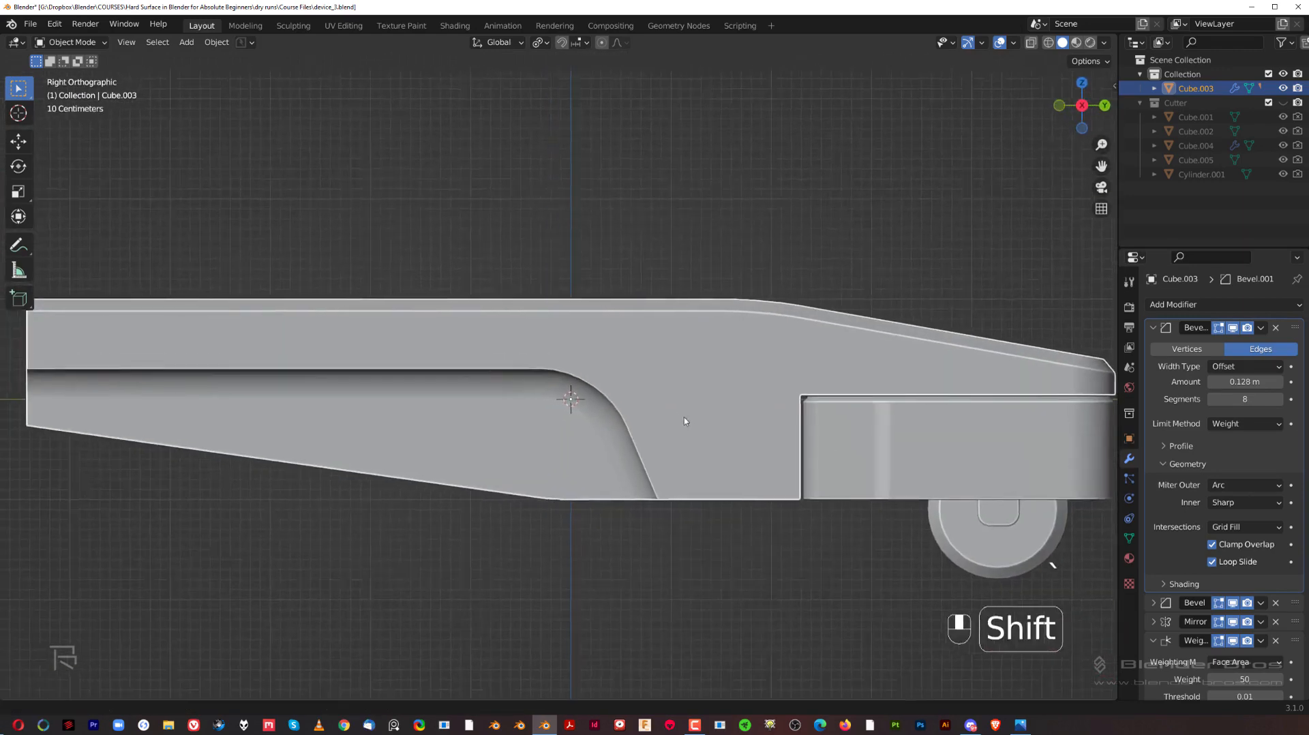
{"action": "scroll", "coordinate": [662, 388], "scroll_direction": "down", "scroll_amount": 2}
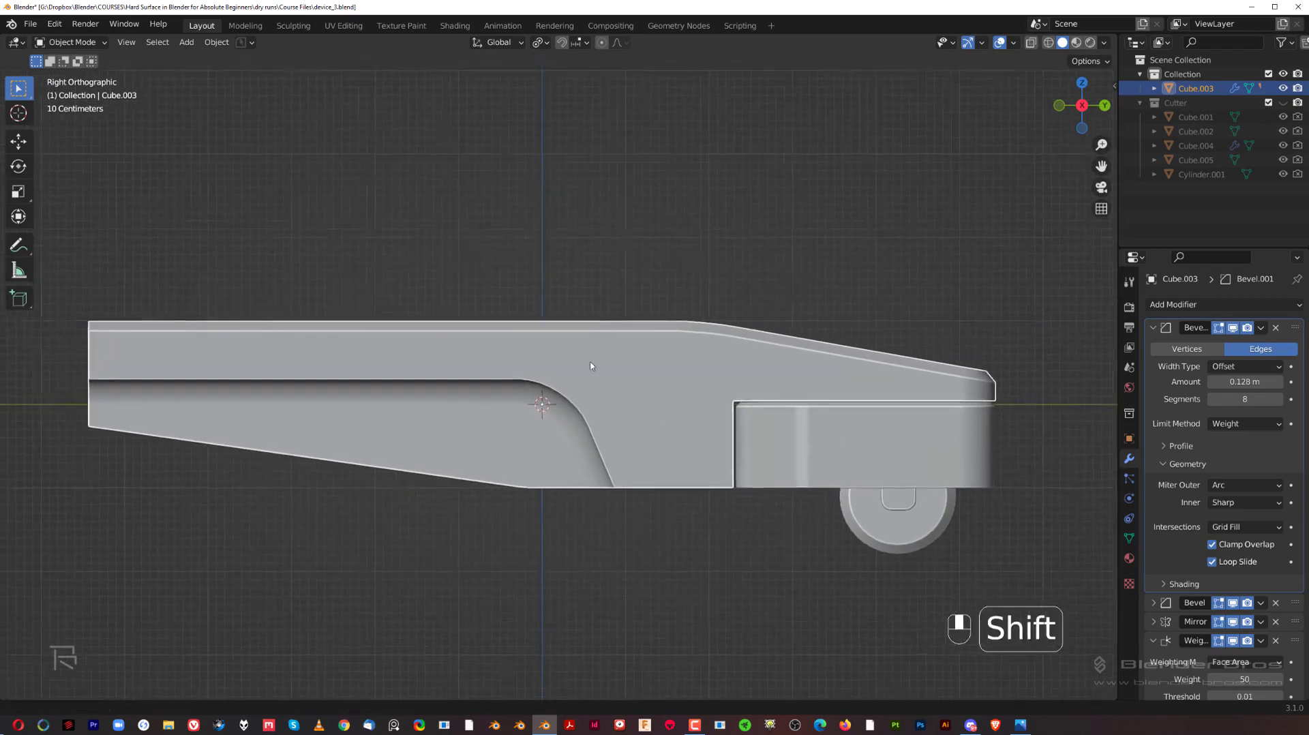